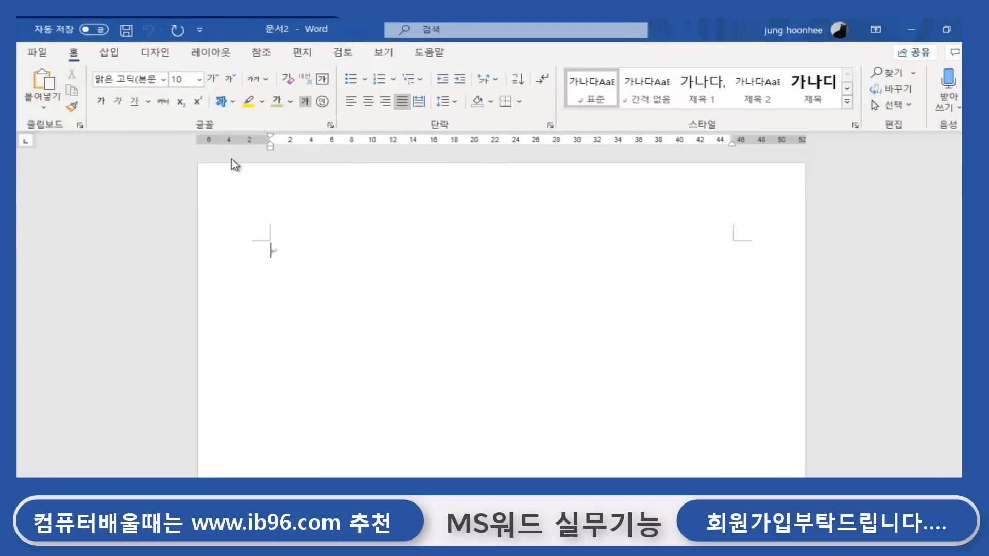
# Hide the document's ruler and show it again.
pyautogui.click(375, 52)
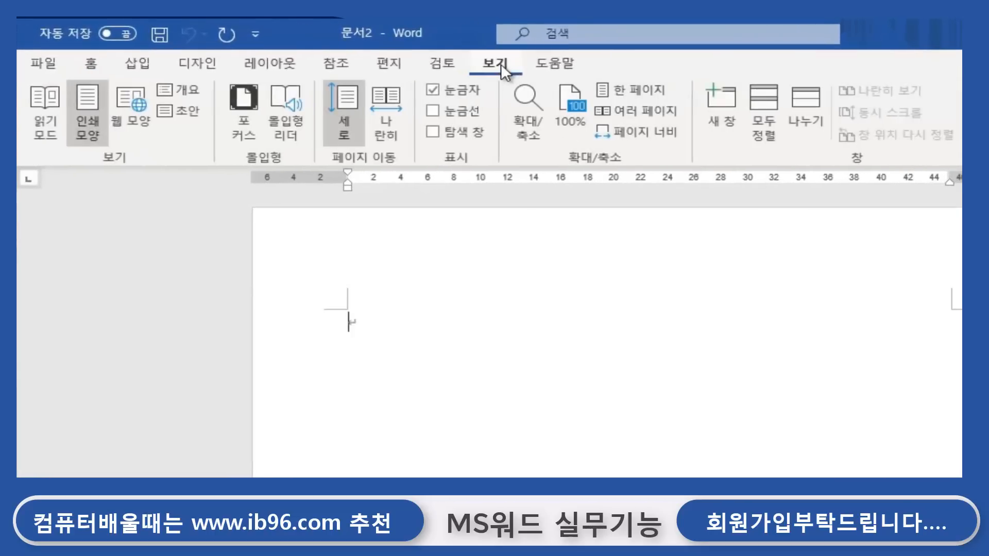
pyautogui.click(433, 89)
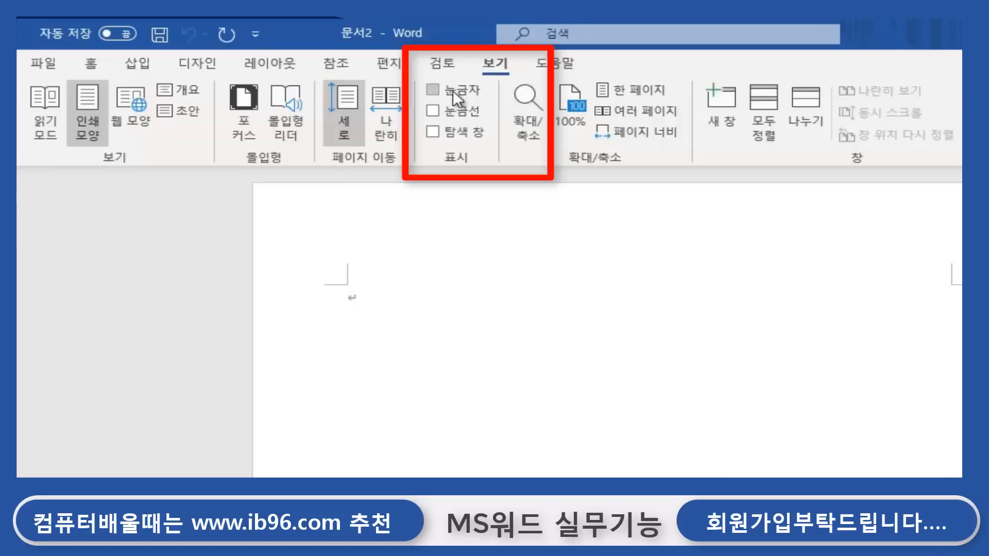
pyautogui.click(433, 89)
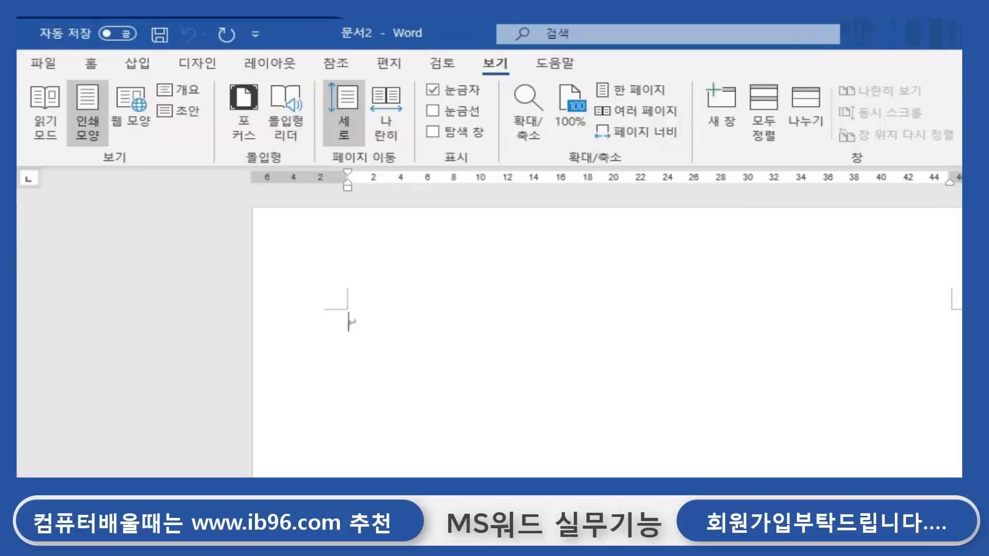
# Fill the first line of the blank page with random Korean syllables until the text wraps onto a second line.
pyautogui.click(90, 64)
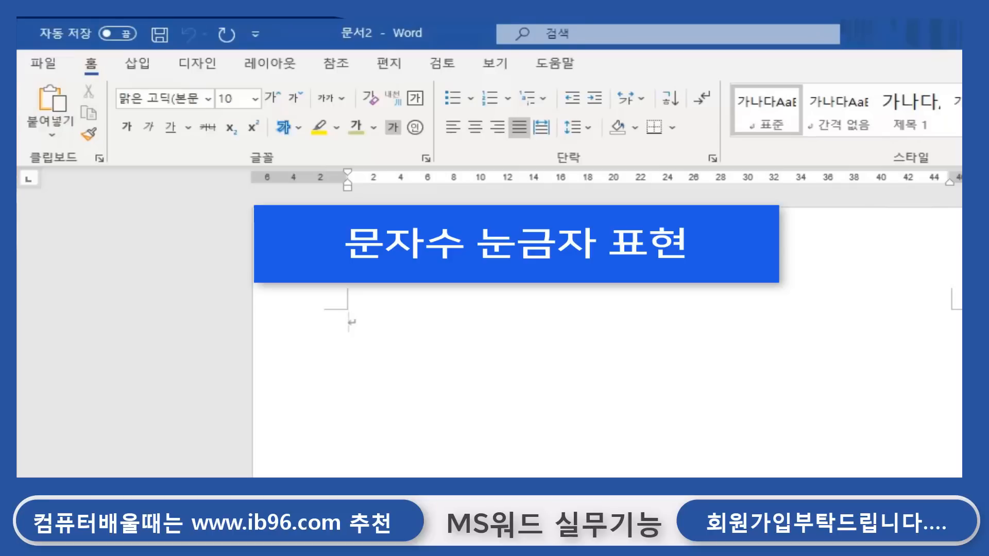
pyautogui.write('o 아라아라아라아')
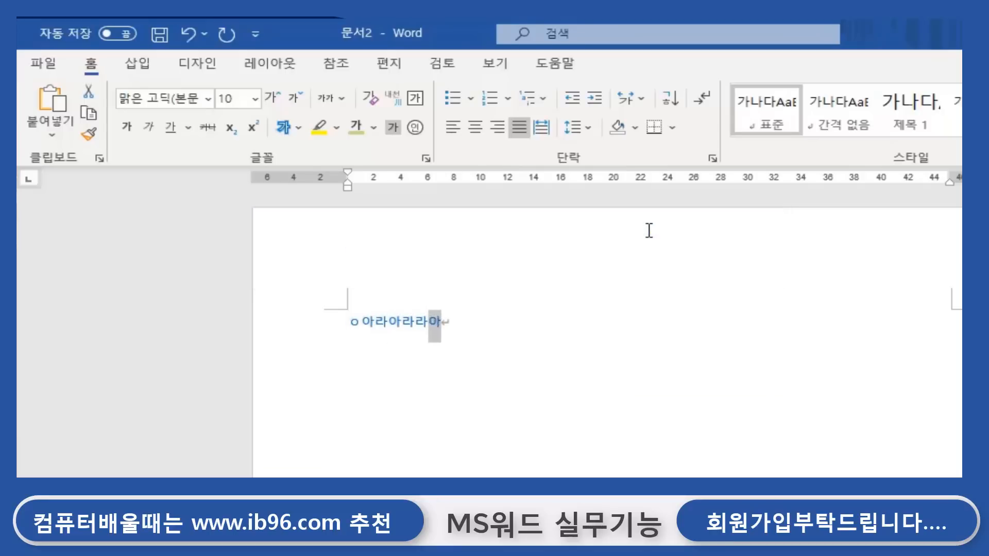
pyautogui.write('ㄹㅇ랑라알아랑라알ㅇ')
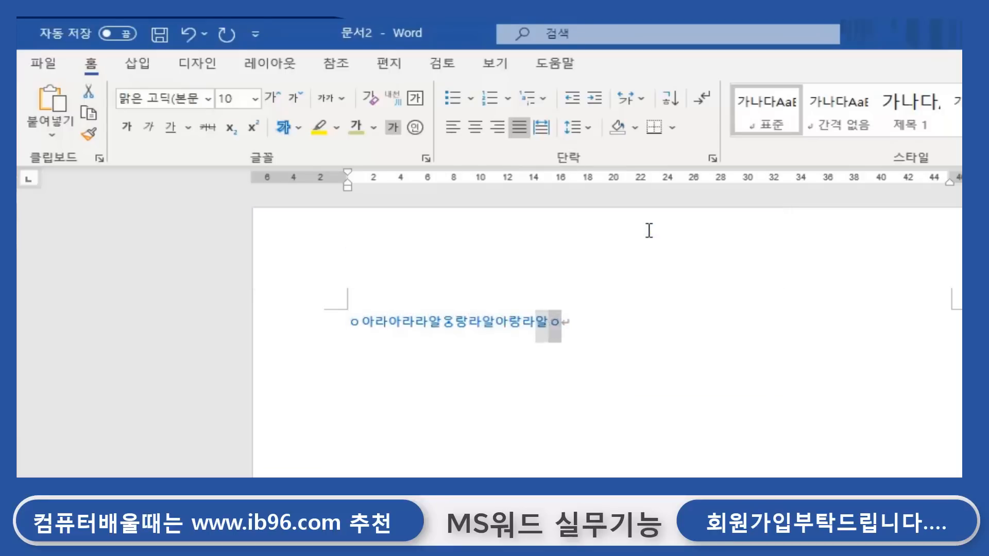
pyautogui.write('ㅏ랑라알아랑라알알')
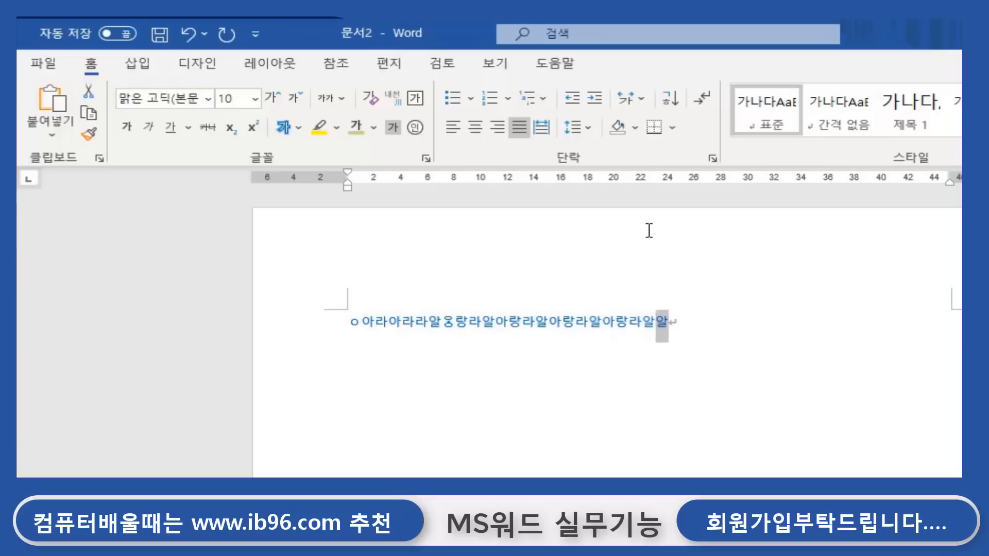
pyautogui.write('ㅏㅇ라알알아라알아랑')
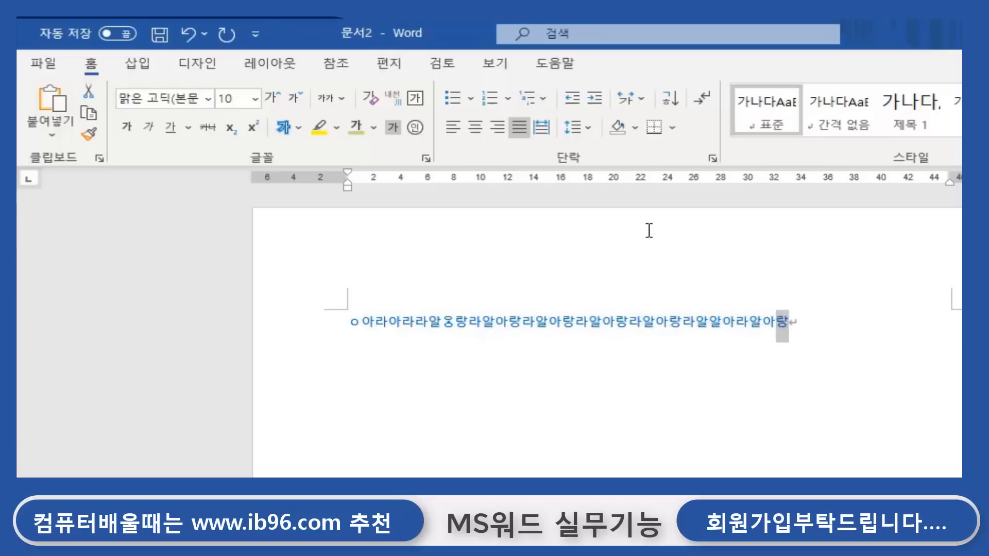
pyautogui.write('ㅏ알아라알아라알아랑')
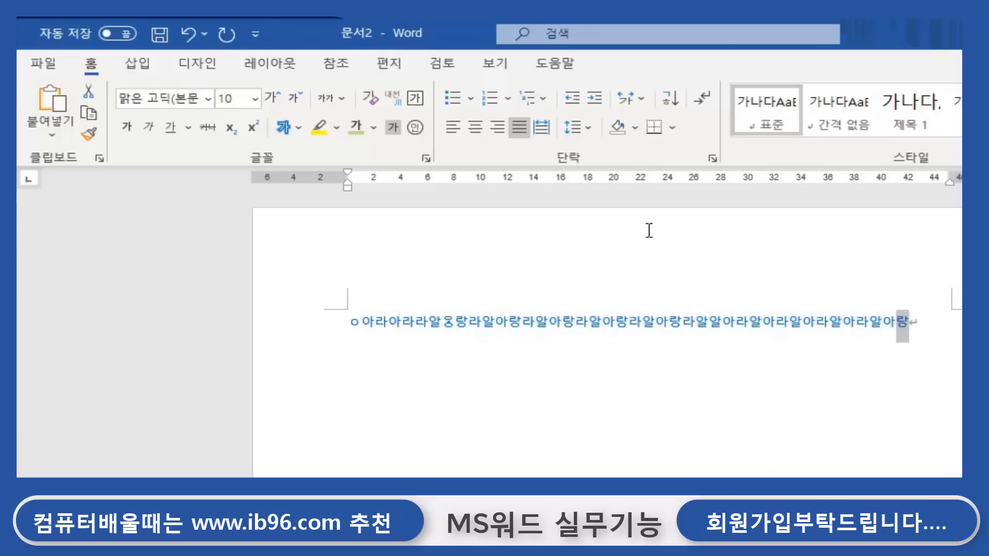
pyautogui.write('ㅏ알아라알아라알아라')
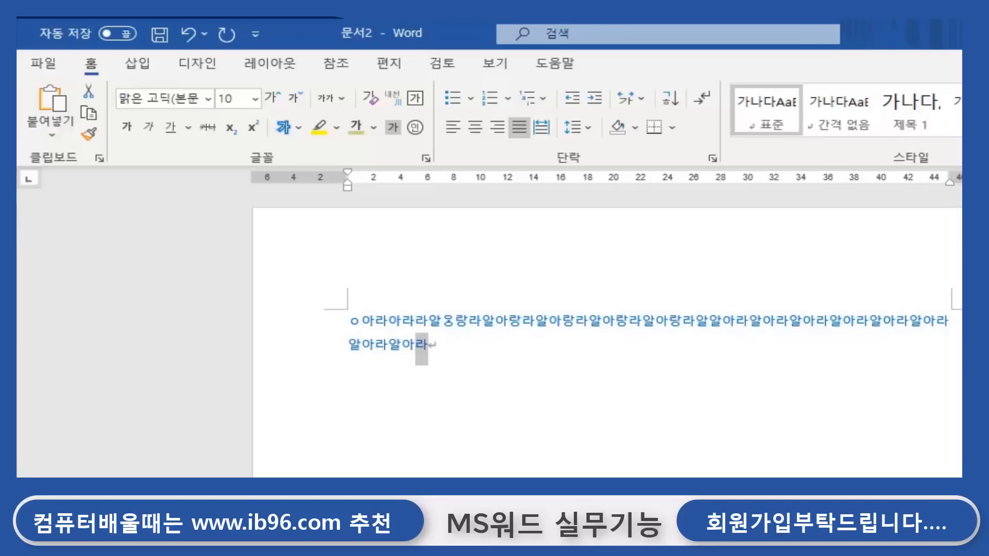
# Select both lines of the filler text and delete them.
pyautogui.click(944, 321)
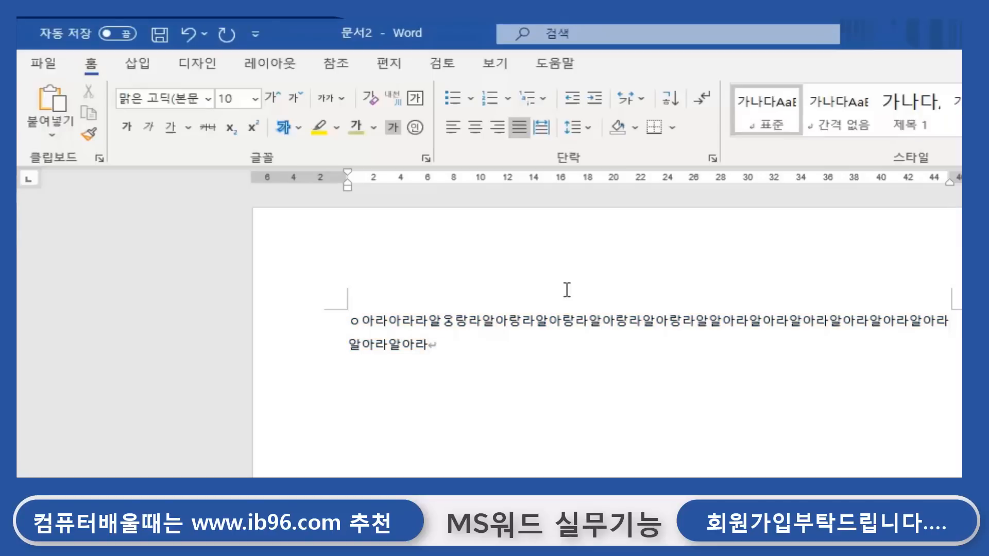
pyautogui.click(557, 362)
pyautogui.moveTo(353, 320); pyautogui.dragTo(497, 360)
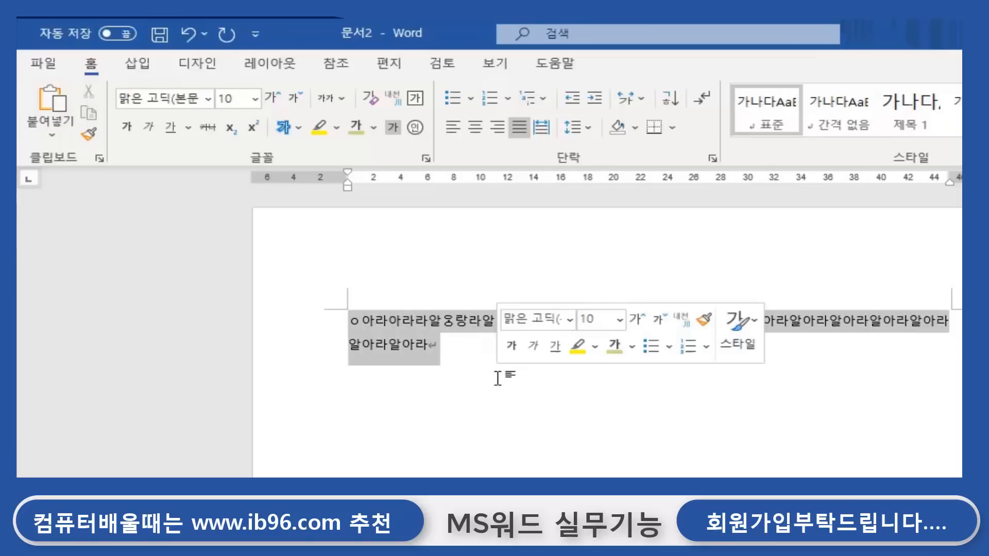
pyautogui.press('Delete')
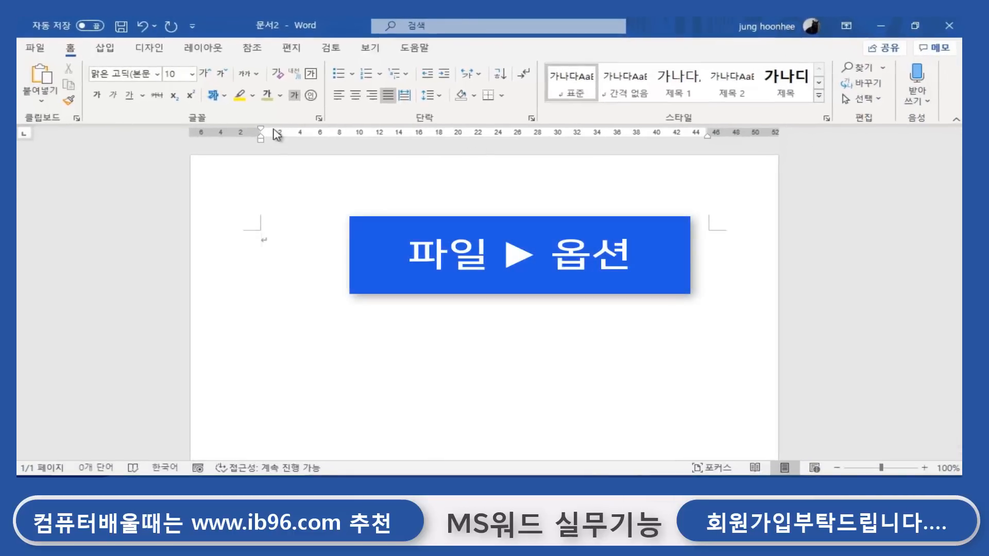
# Turn off the character units option (문자 단위 표시) in the display section of the advanced Word options.
pyautogui.click(37, 51)
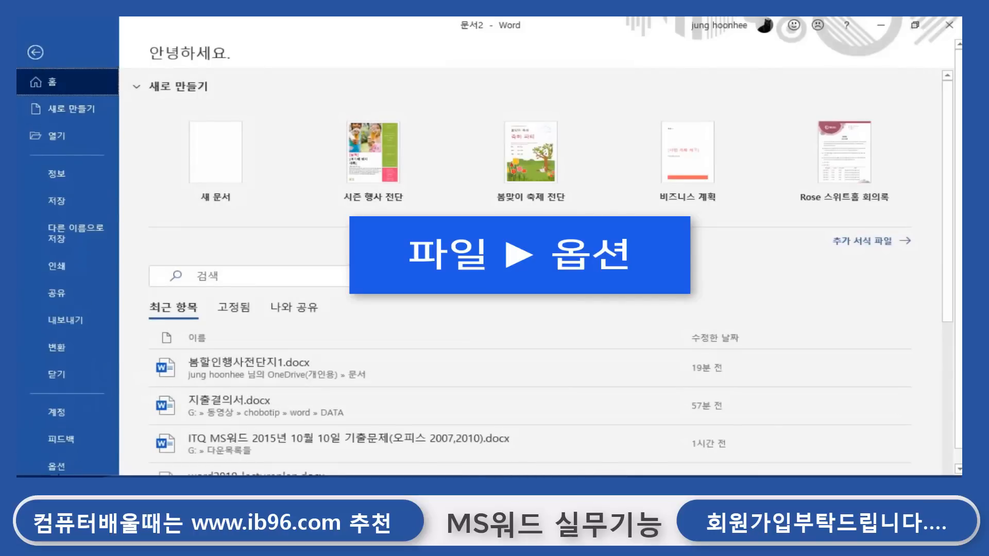
pyautogui.click(63, 468)
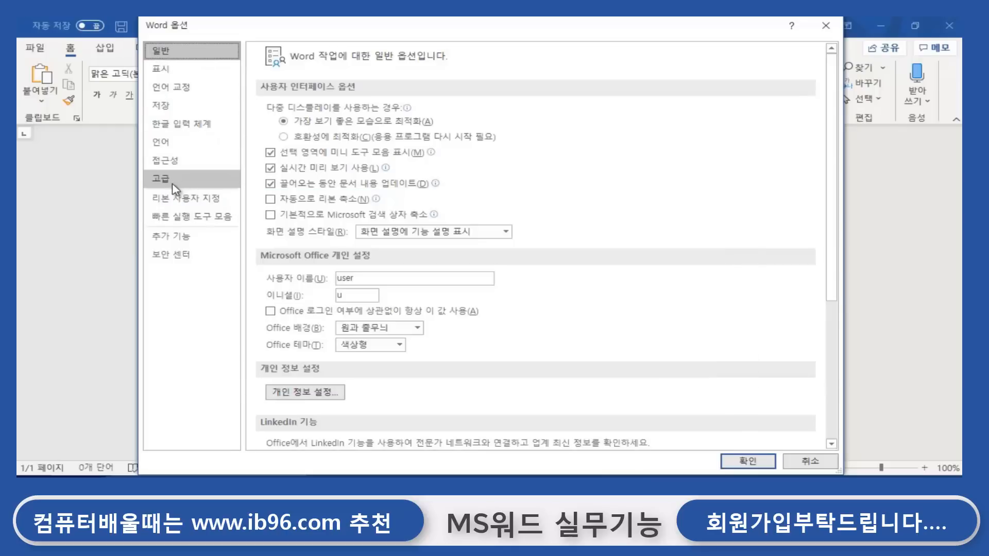
pyautogui.click(168, 182)
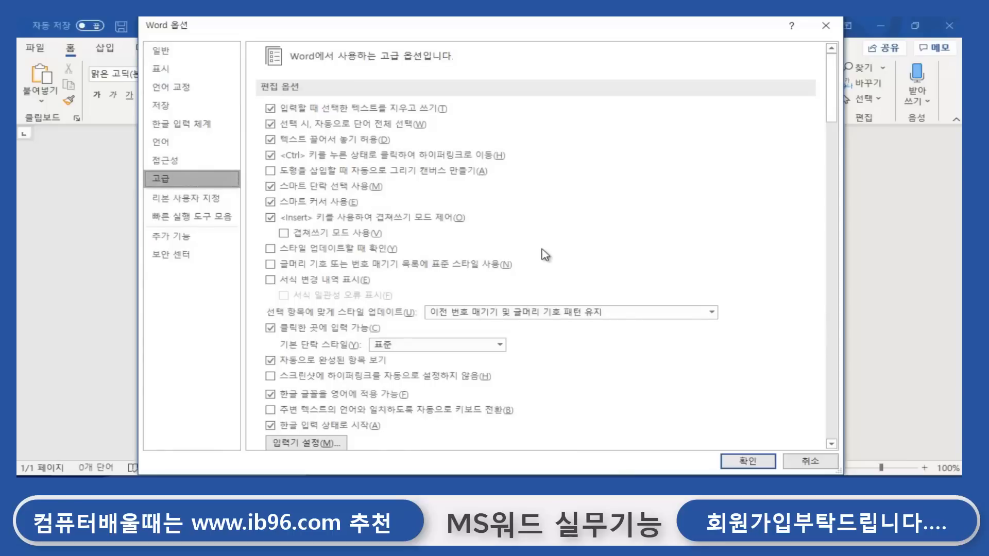
pyautogui.scroll(-7, 545, 255)
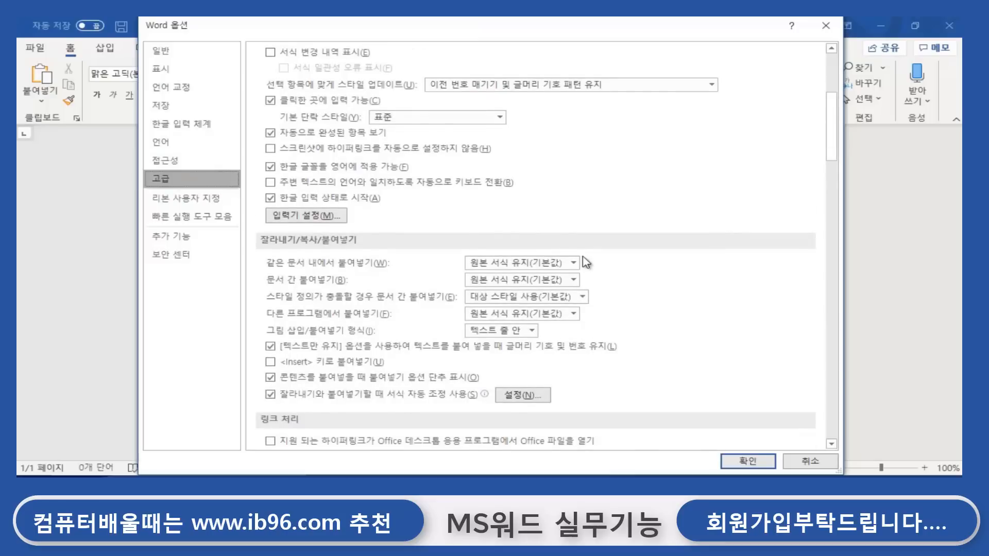
pyautogui.scroll(-3, 583, 262)
pyautogui.scroll(-5, 586, 263)
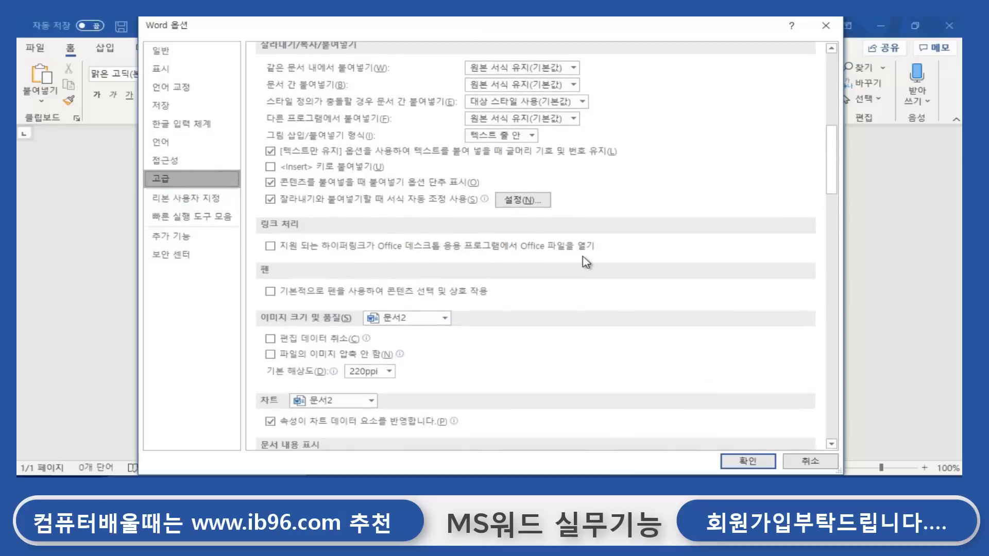
pyautogui.scroll(-2, 586, 263)
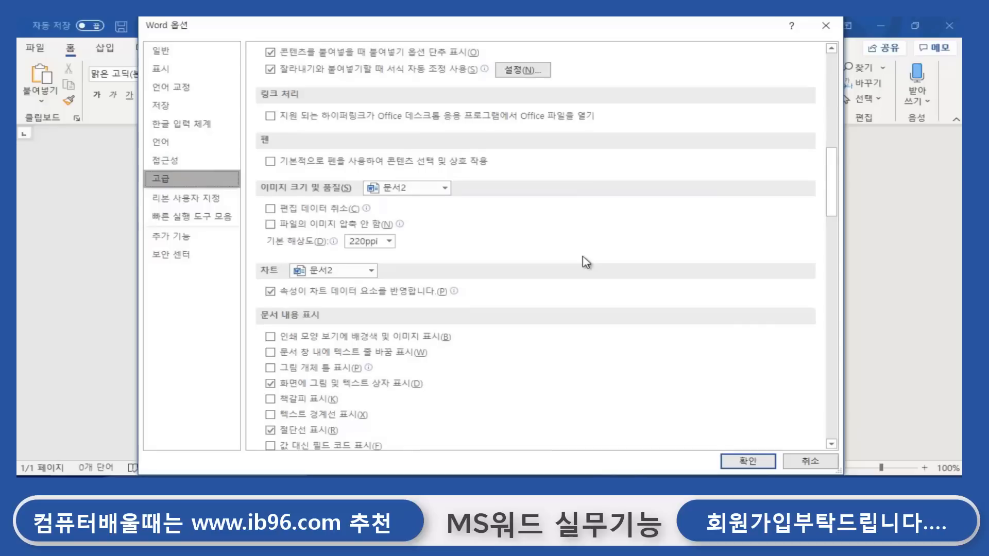
pyautogui.scroll(-3, 586, 263)
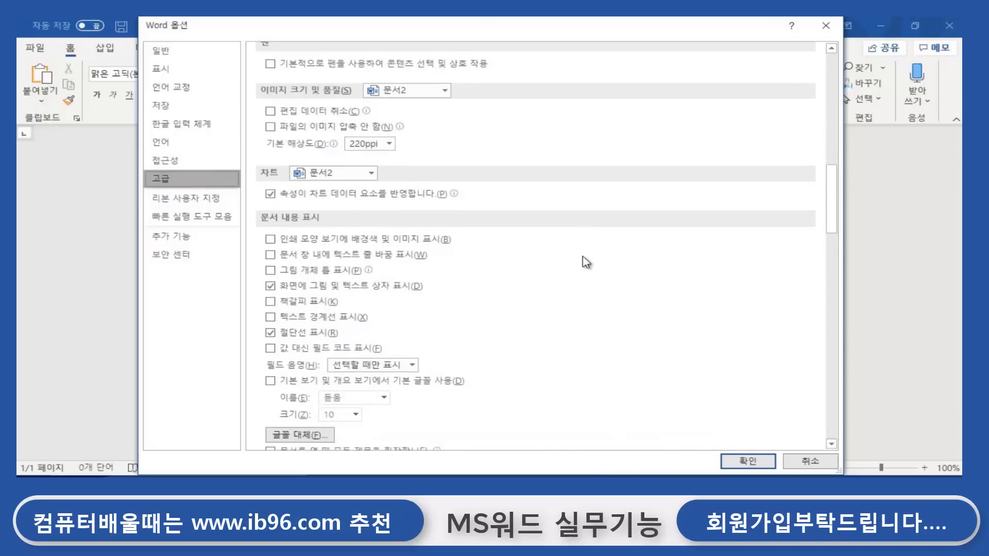
pyautogui.scroll(-6, 586, 263)
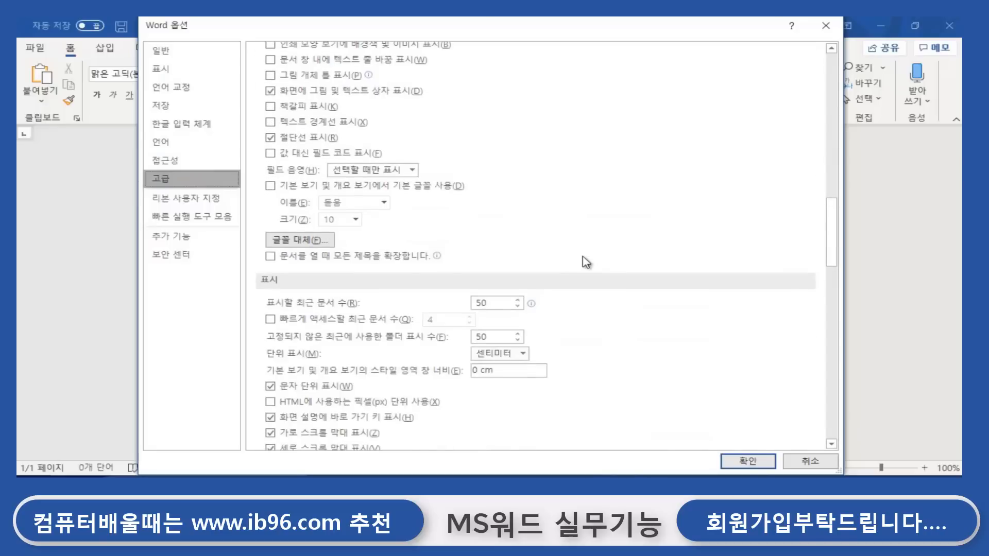
pyautogui.scroll(-3, 586, 263)
pyautogui.scroll(-1, 587, 263)
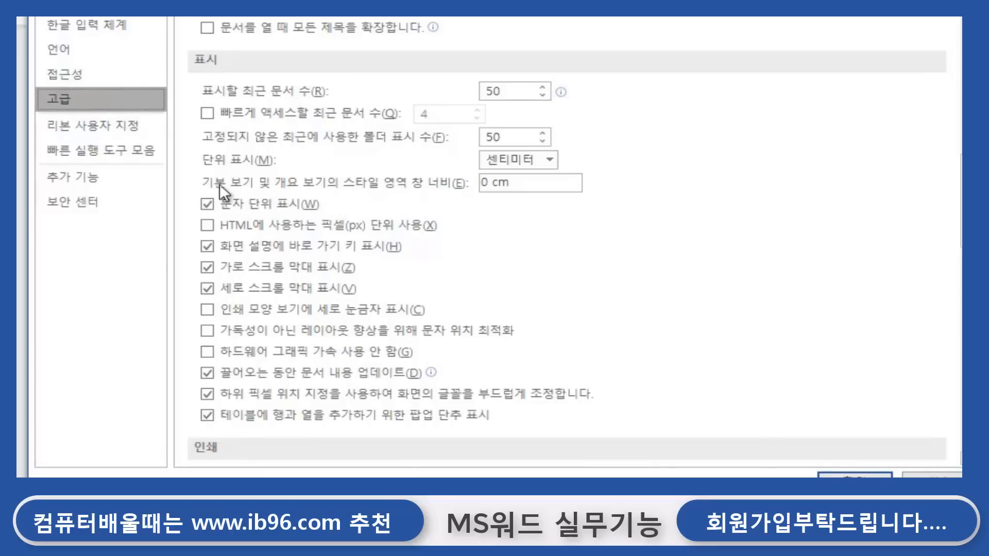
pyautogui.click(258, 211)
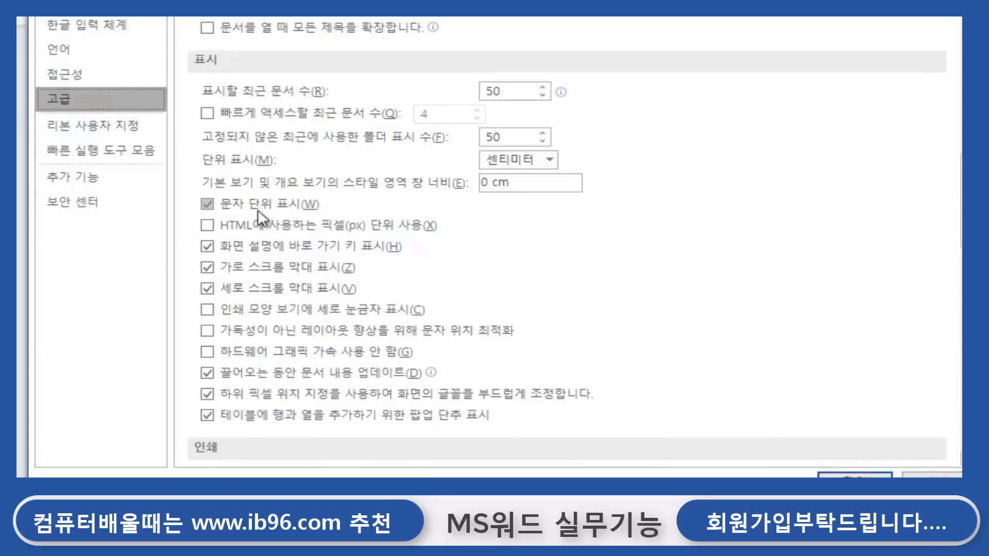
pyautogui.click(207, 206)
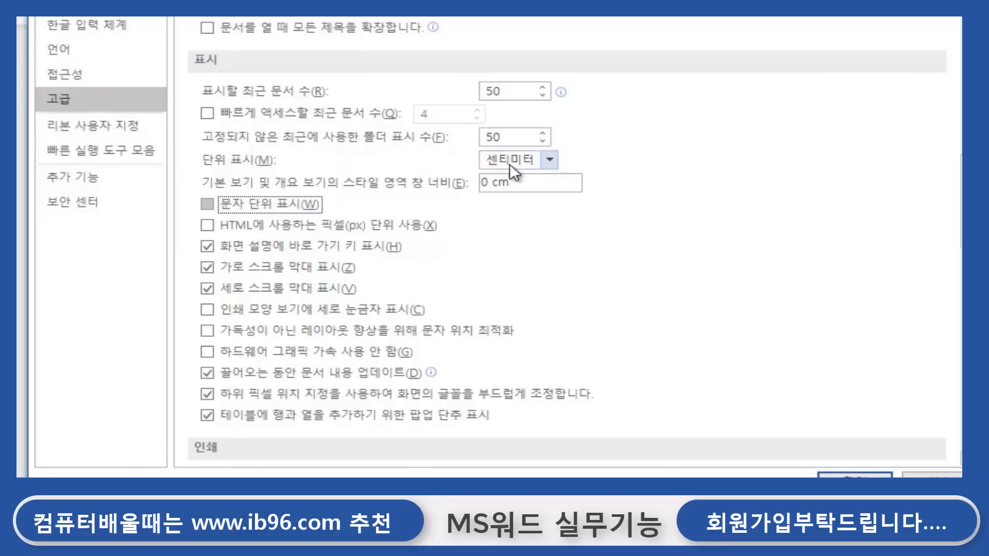
# Choose centimetres (센티미터) as the measurement unit and apply the Word options.
pyautogui.click(549, 159)
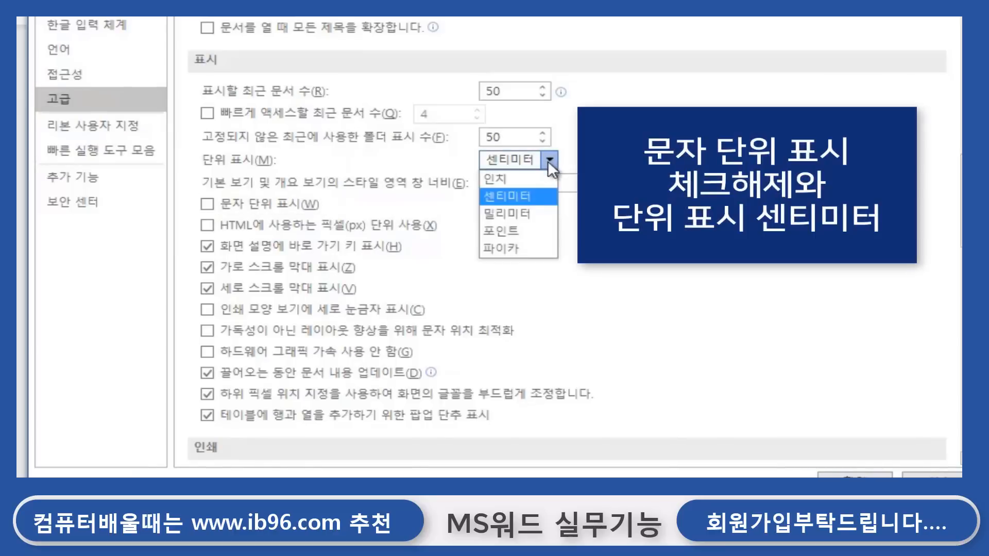
pyautogui.click(521, 196)
pyautogui.click(280, 197)
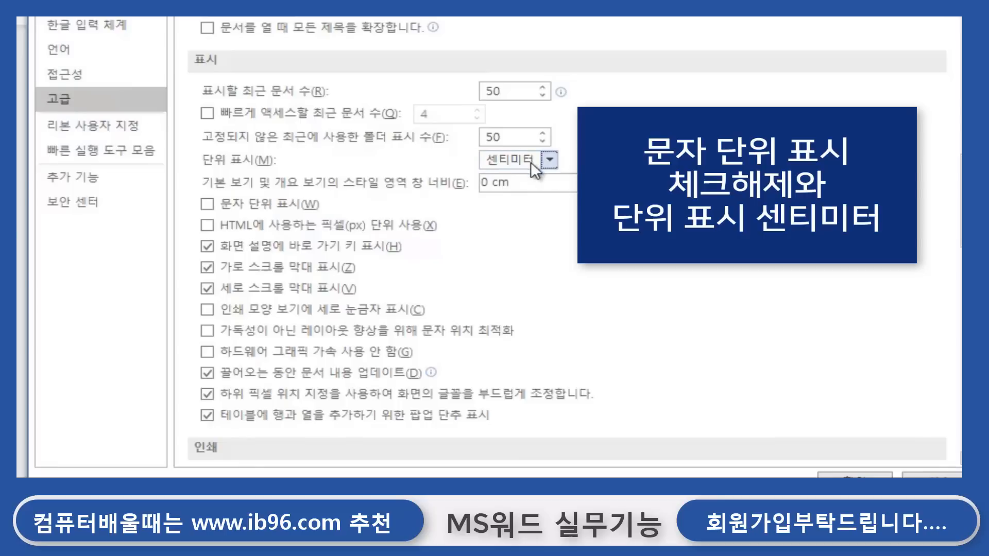
pyautogui.click(855, 475)
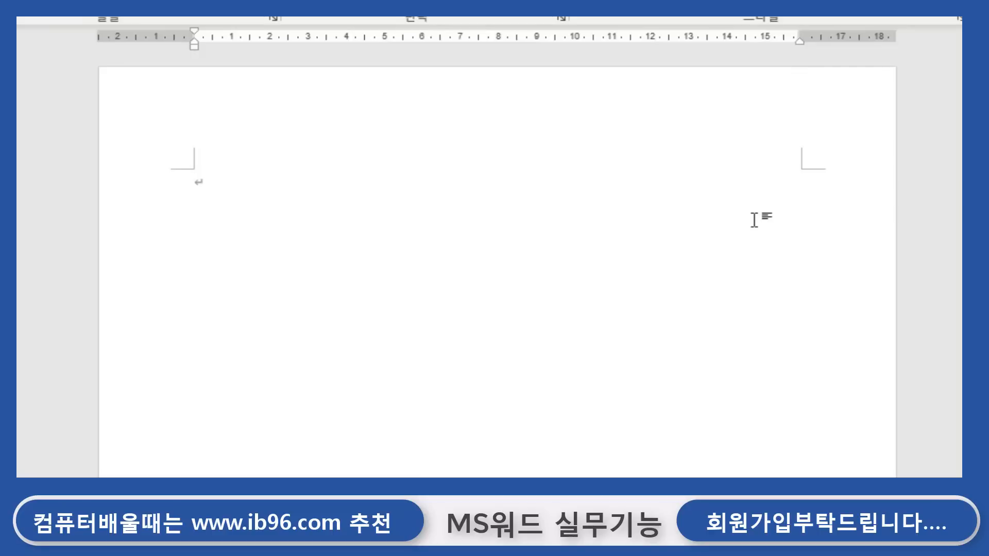
pyautogui.write('ㄱ')
pyautogui.press('BackSpace')
pyautogui.scroll(2, 489, 264)
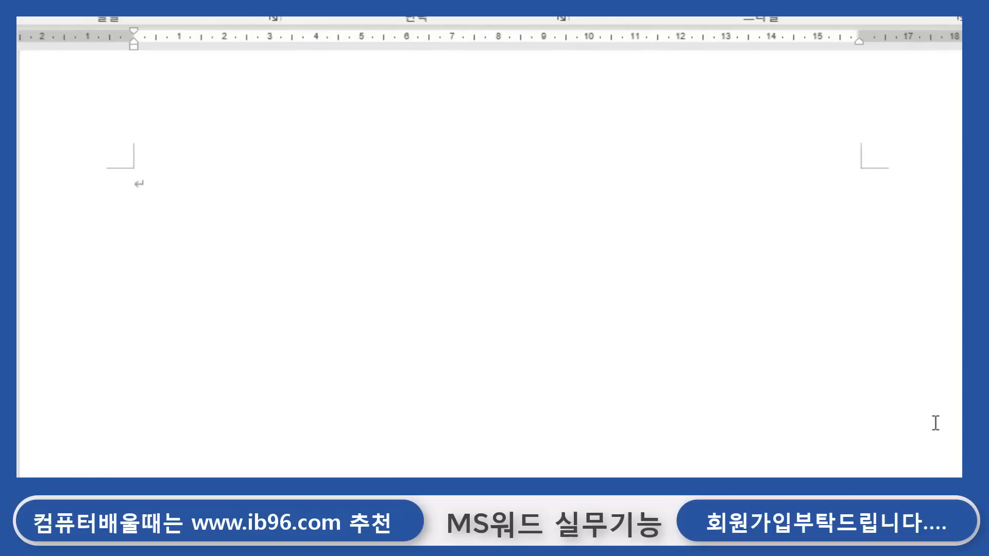
# Begin the sample sentence on the blank page with "교육부와 고용노동부가 공동주최하고 서울특별시 교육청, ".
pyautogui.write('교')
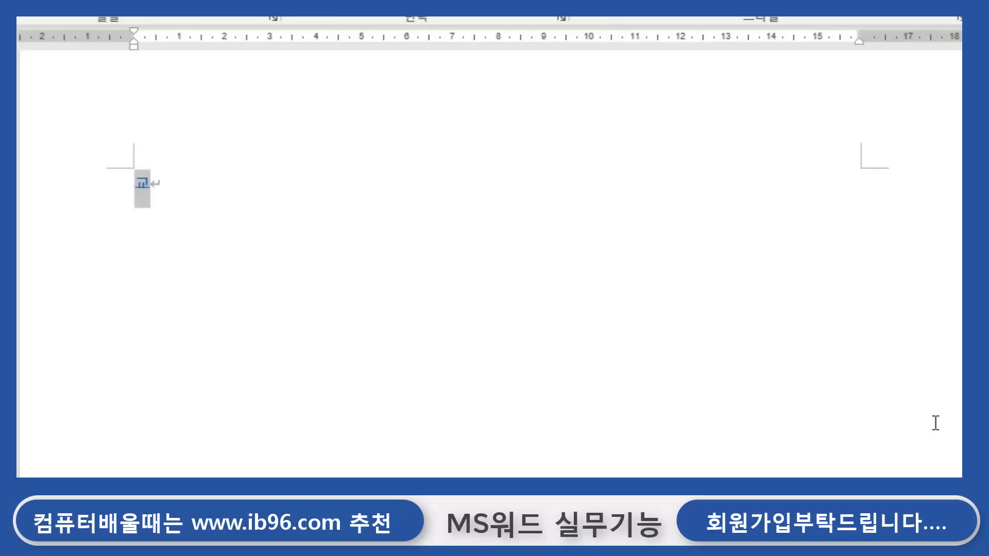
pyautogui.write('육부와 고')
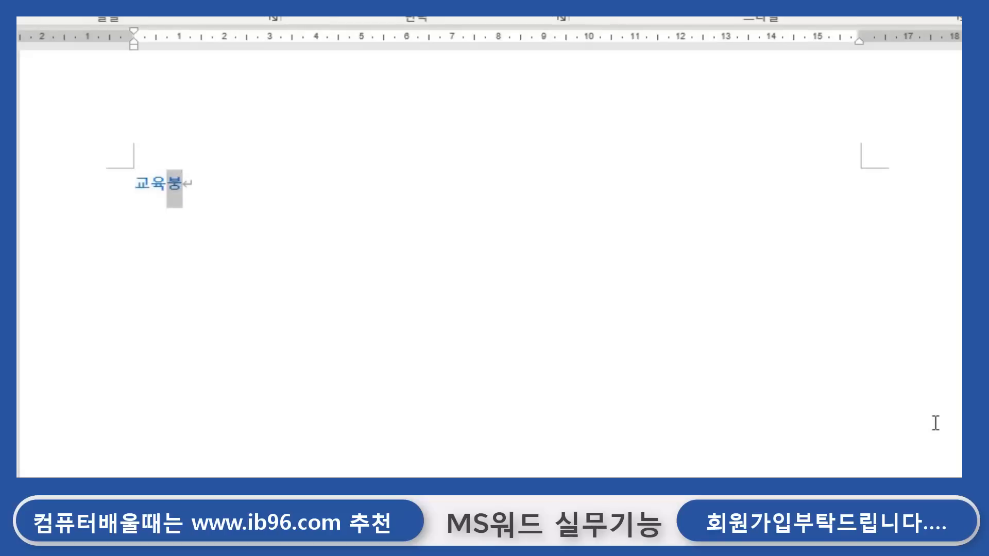
pyautogui.write('용노동')
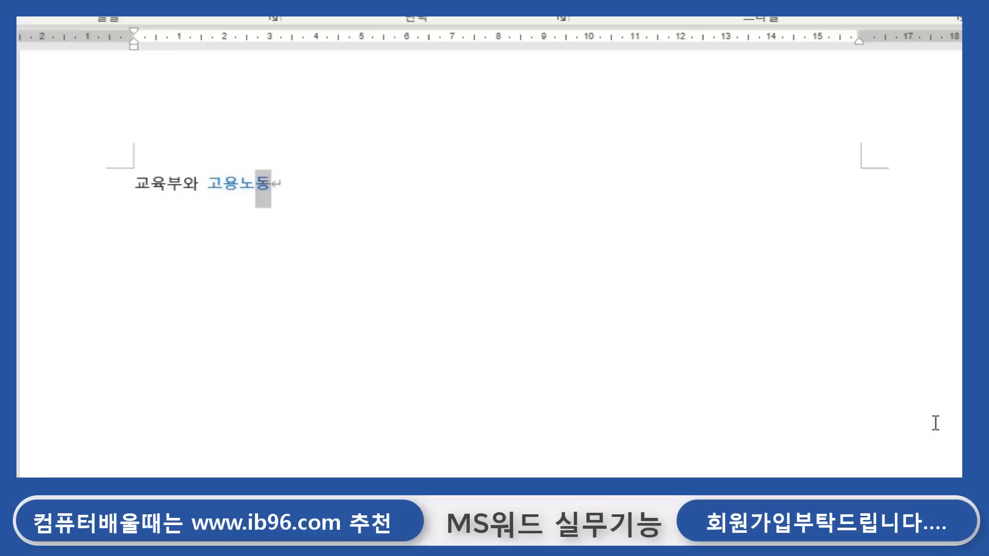
pyautogui.write('북가 공동')
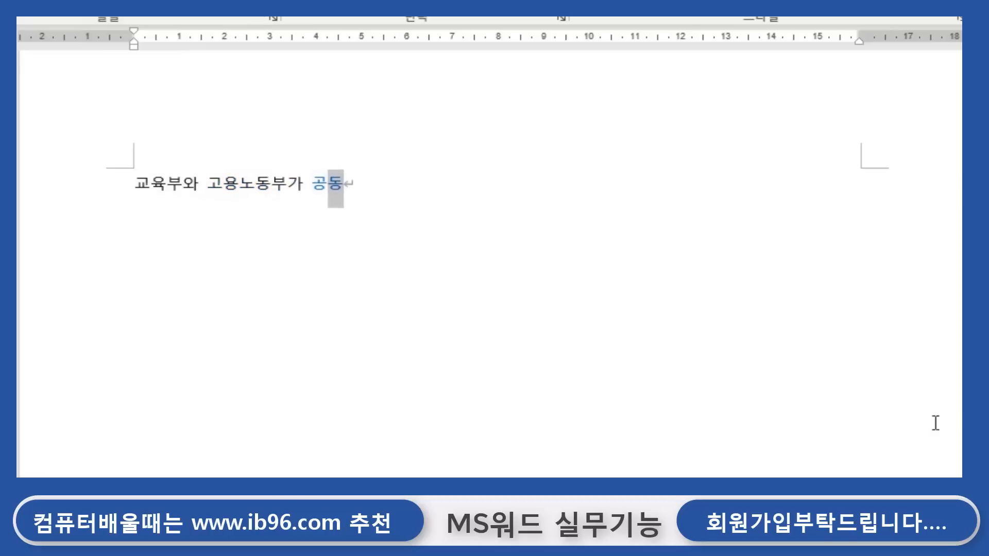
pyautogui.write('줒최하고 서')
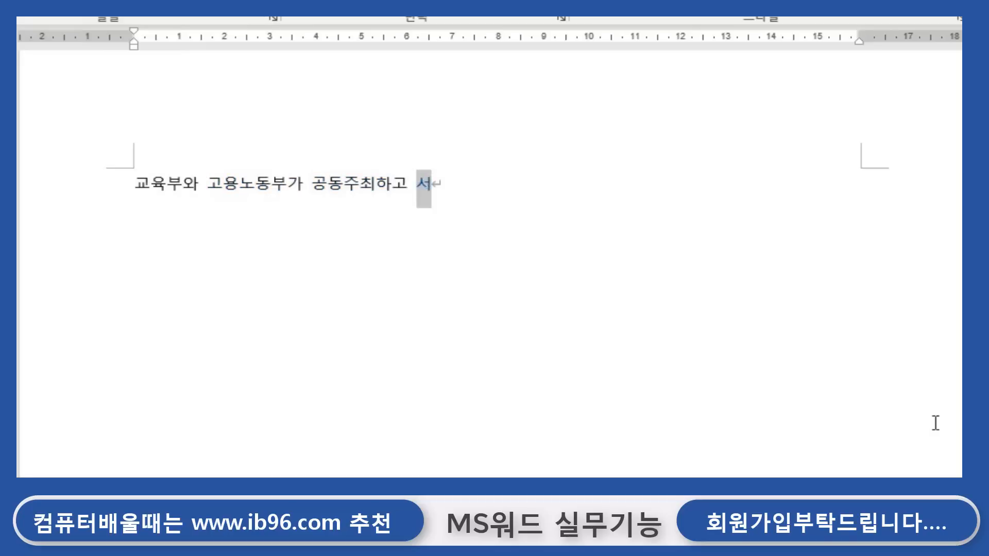
pyautogui.write('욿특별시 교')
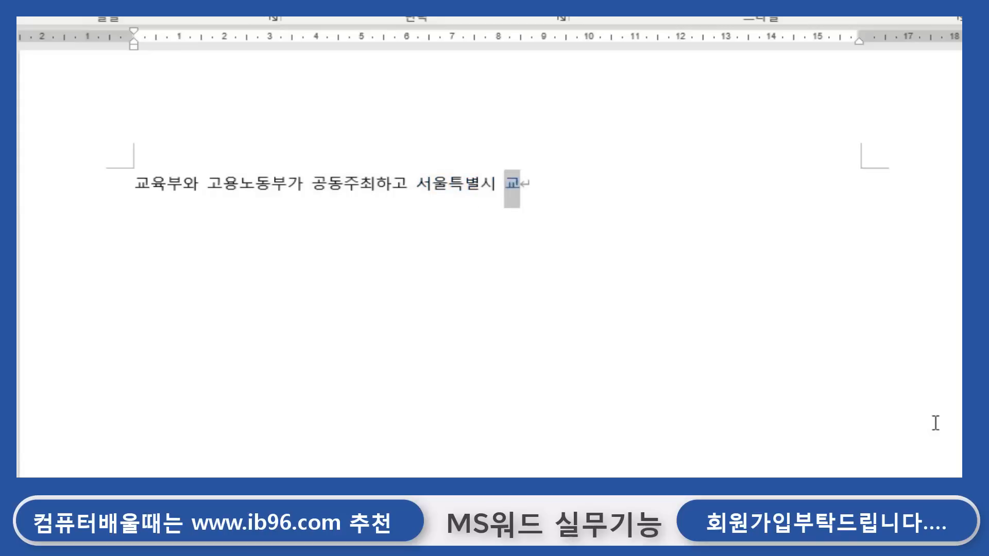
pyautogui.write('육ㅊ청, ')
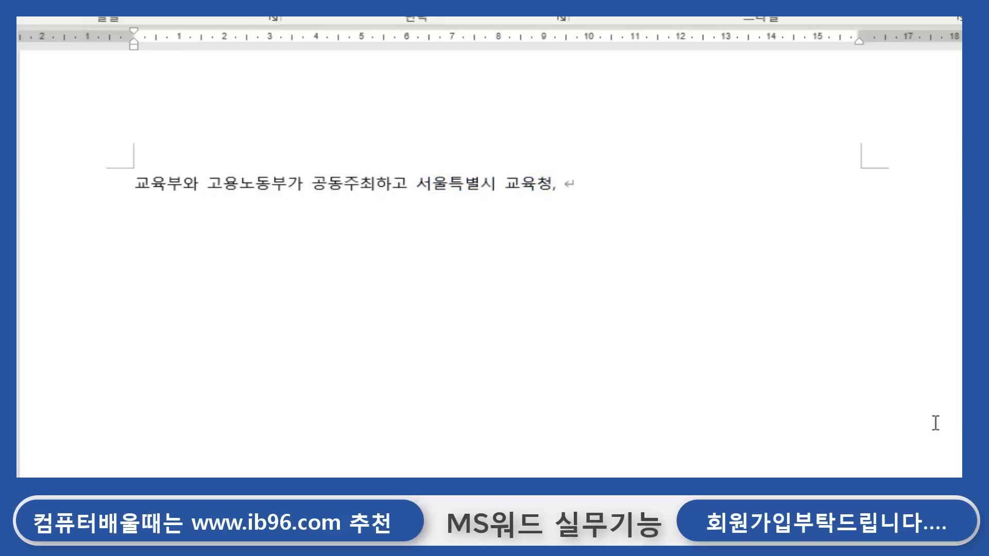
# Continue the sample sentence with "한국직업능력개발원, 한국산업인력공단이".
pyautogui.write('한국직업')
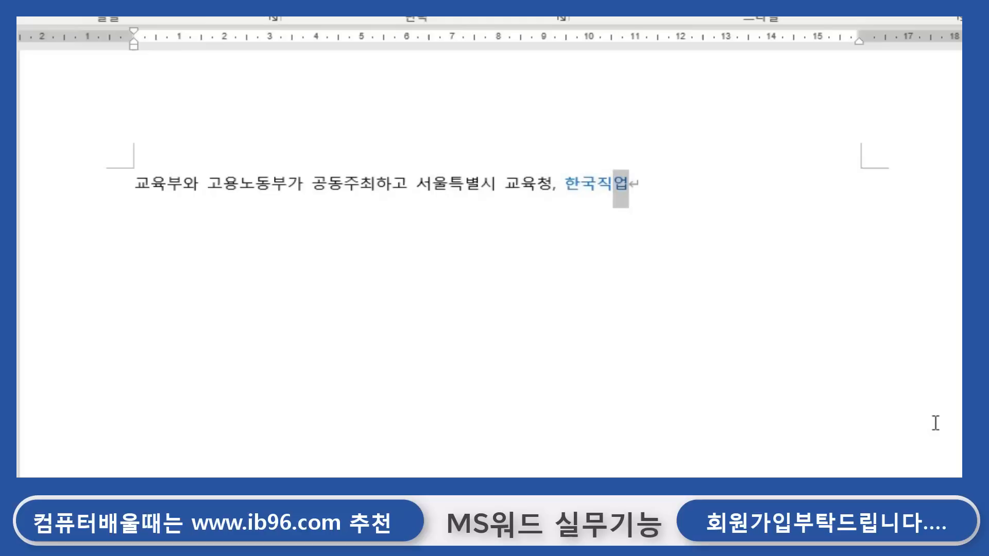
pyautogui.write('느능력개발우')
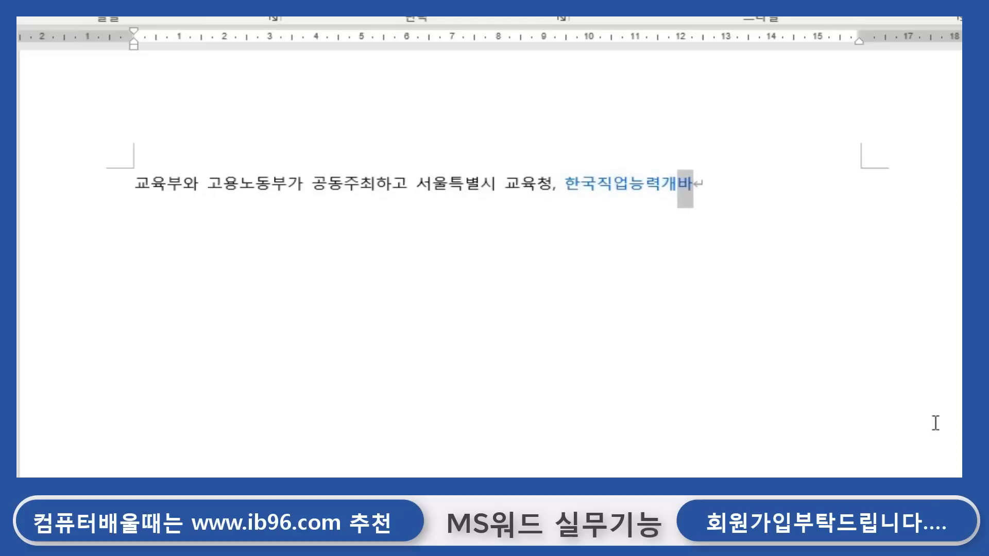
pyautogui.write('원, ')
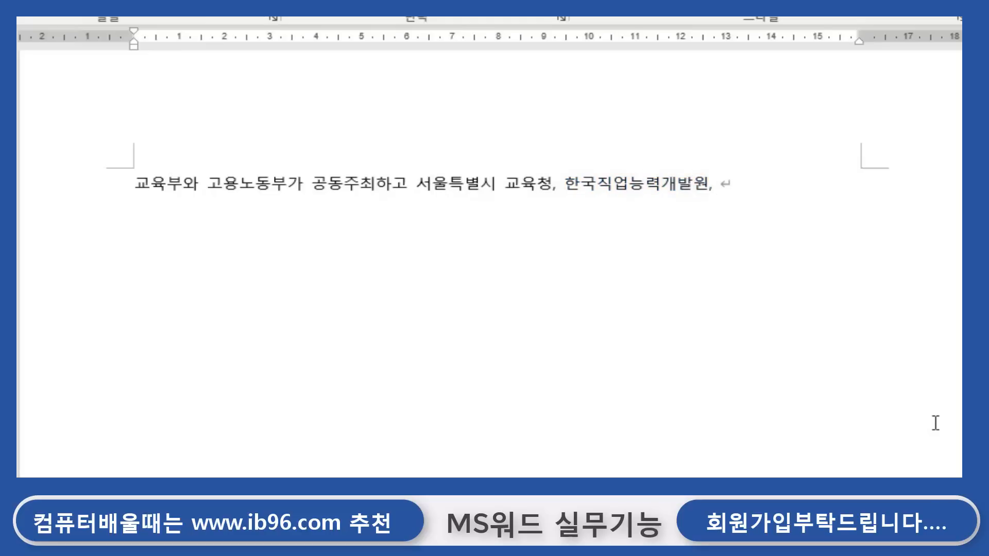
pyautogui.write('한국산업인력')
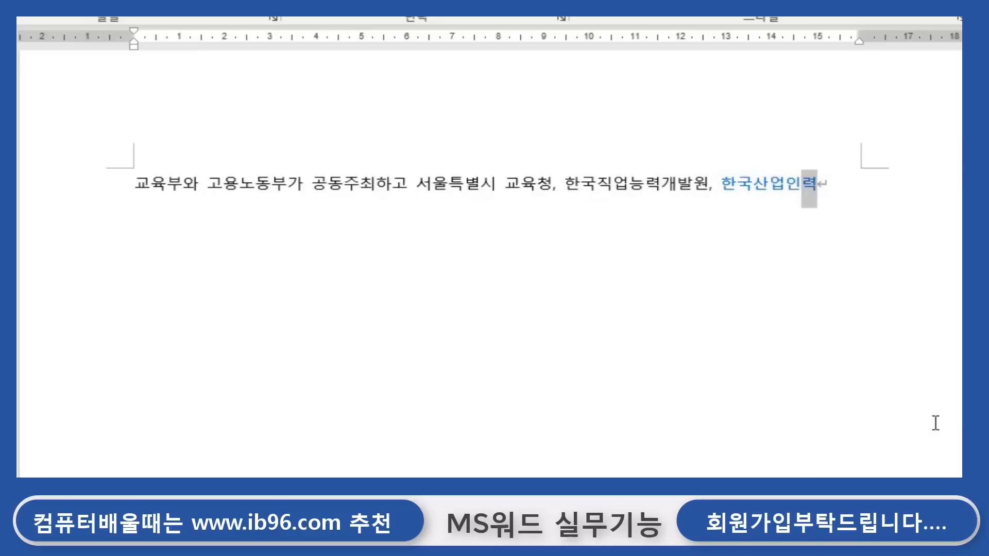
pyautogui.write('공단이')
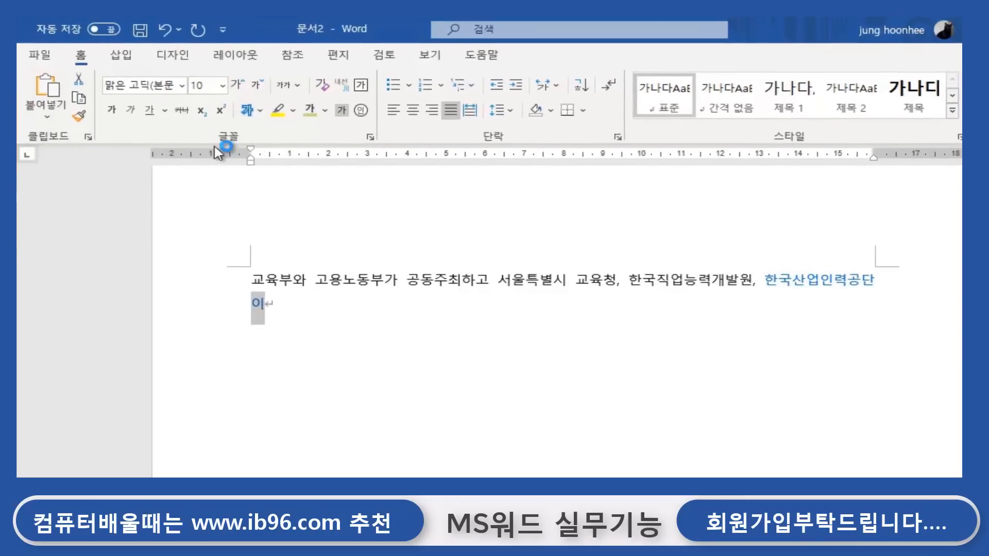
# Open the custom page margin settings (사용자 지정 여백) and check the paper size settings there.
pyautogui.click(241, 54)
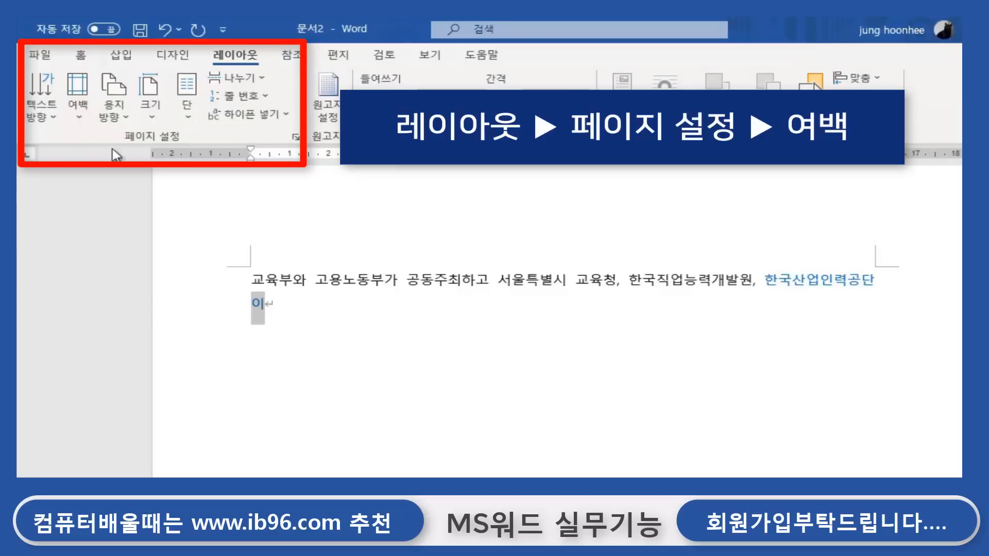
pyautogui.click(81, 128)
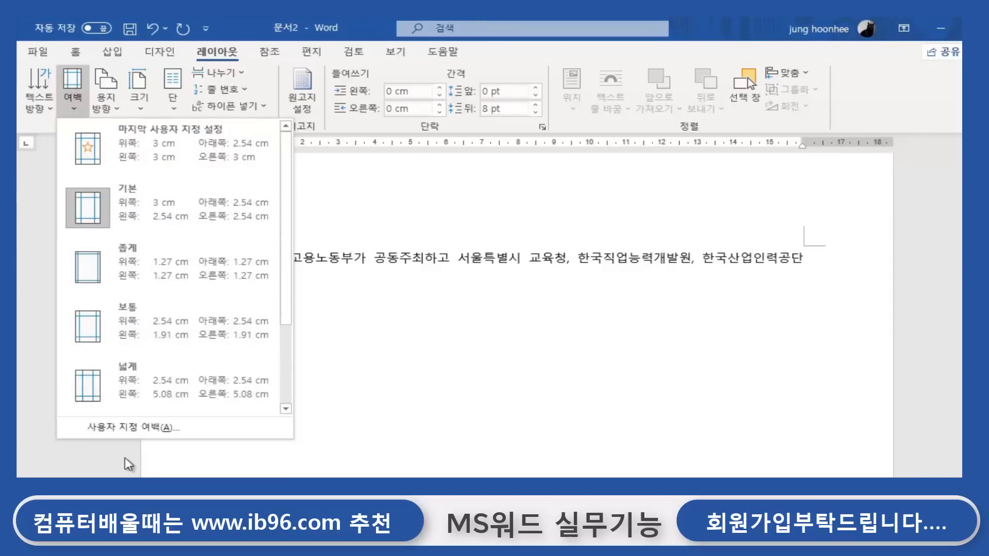
pyautogui.click(155, 430)
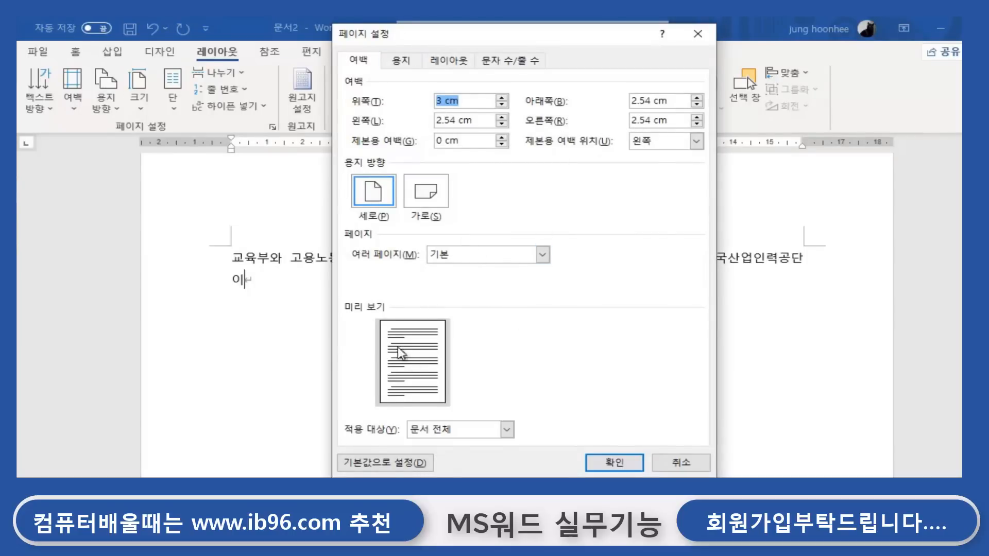
pyautogui.click(405, 64)
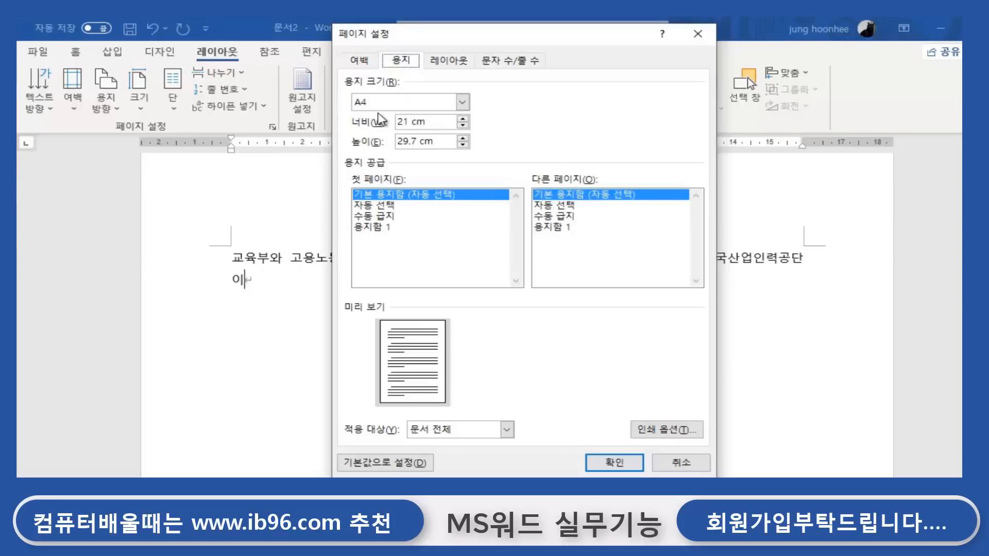
pyautogui.click(362, 61)
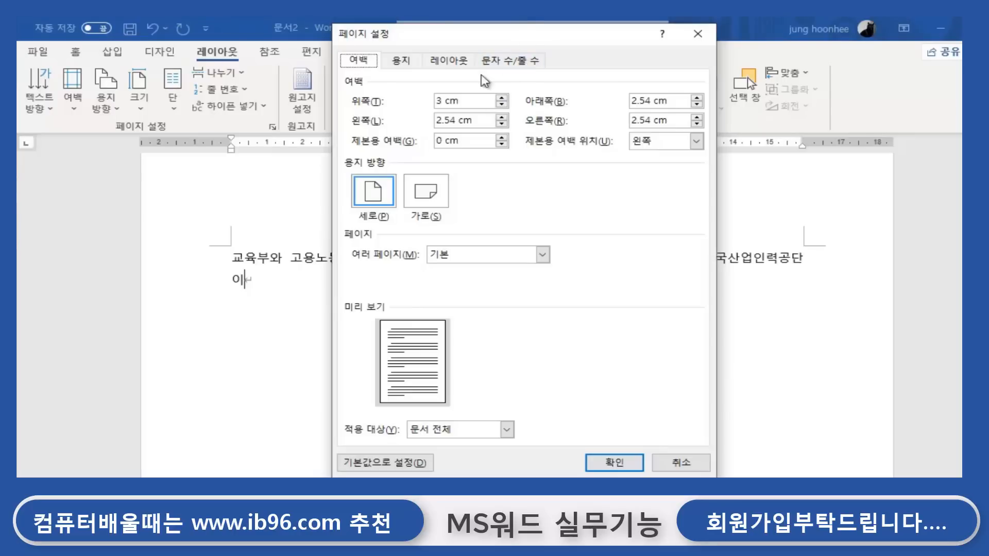
# Set the top and bottom page margins to 1 cm and the left and right margins to 1.1 cm, and apply them.
pyautogui.doubleClick(445, 101)
pyautogui.moveTo(652, 101); pyautogui.dragTo(622, 98)
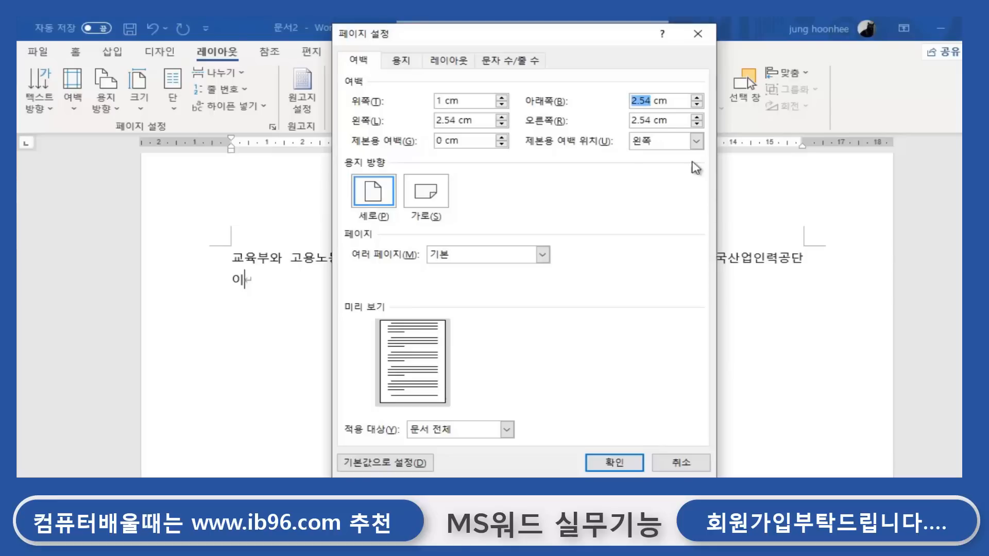
pyautogui.write('1')
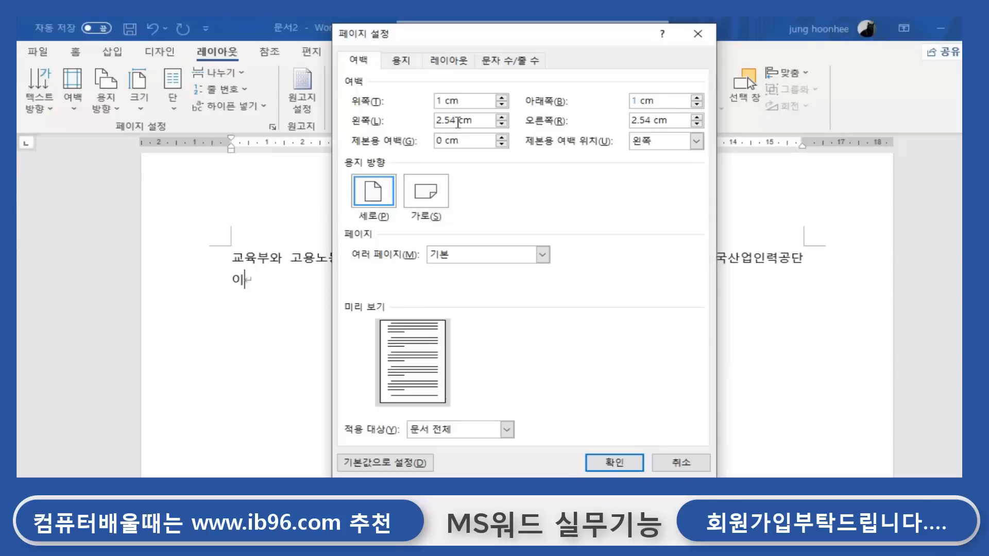
pyautogui.moveTo(457, 121); pyautogui.dragTo(333, 114)
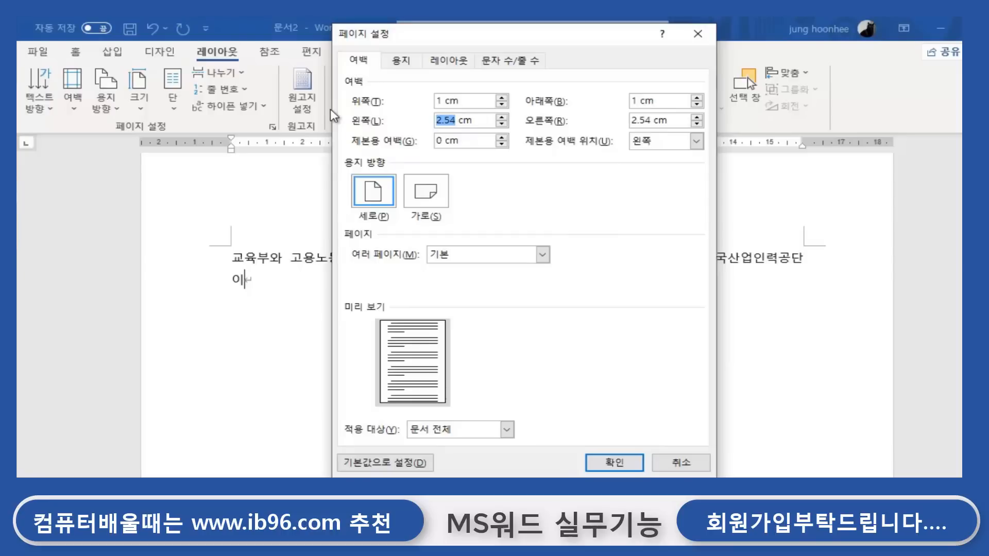
pyautogui.write('1')
pyautogui.moveTo(649, 119); pyautogui.dragTo(541, 124)
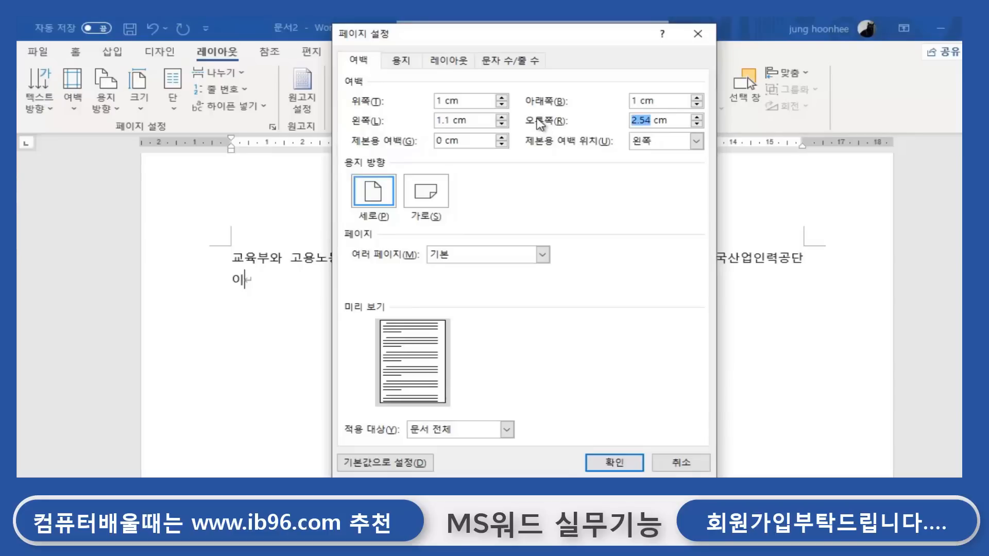
pyautogui.write('1.1')
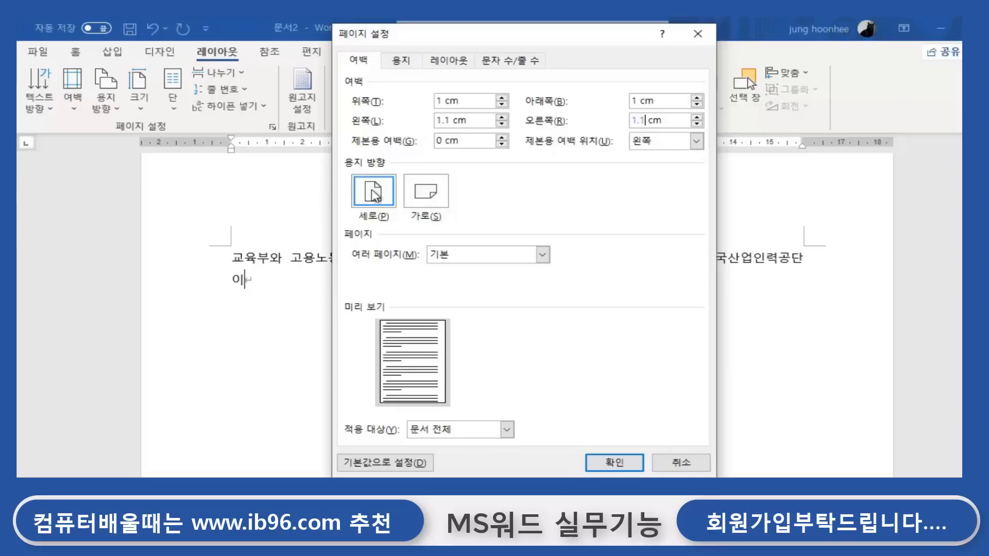
pyautogui.click(612, 465)
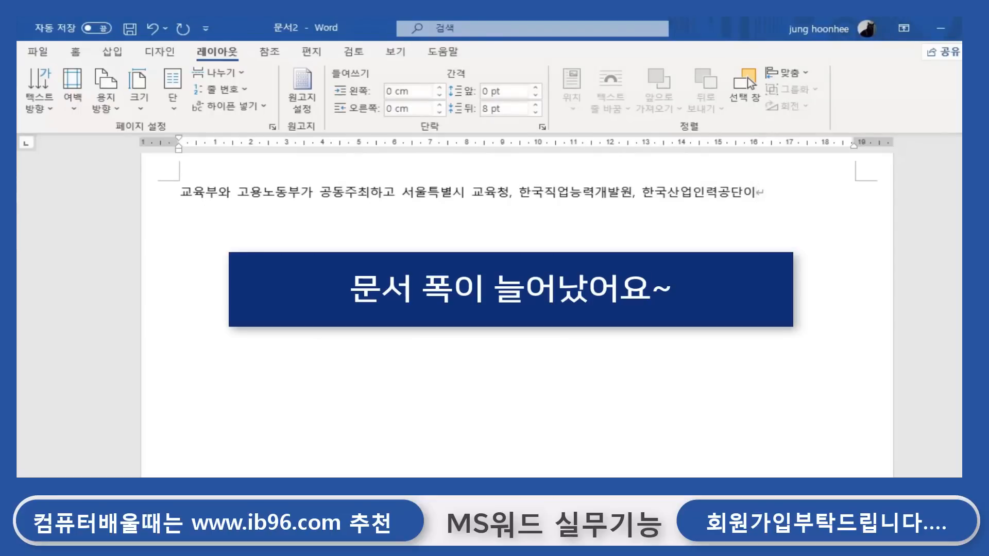
# Continue the sample sentence after "한국산업인력공단이" with "주관하는 능력 중심사회".
pyautogui.write('주고')
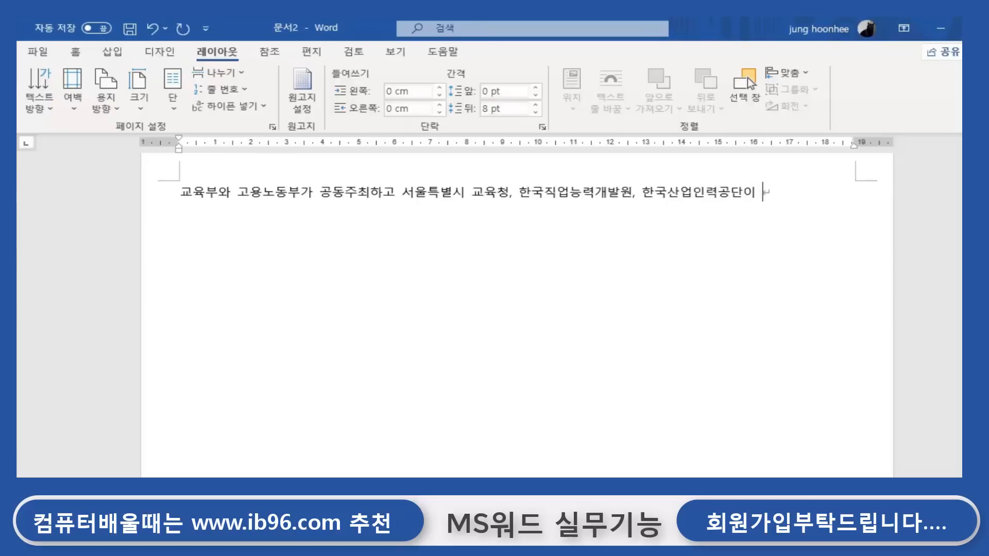
pyautogui.write('관하는')
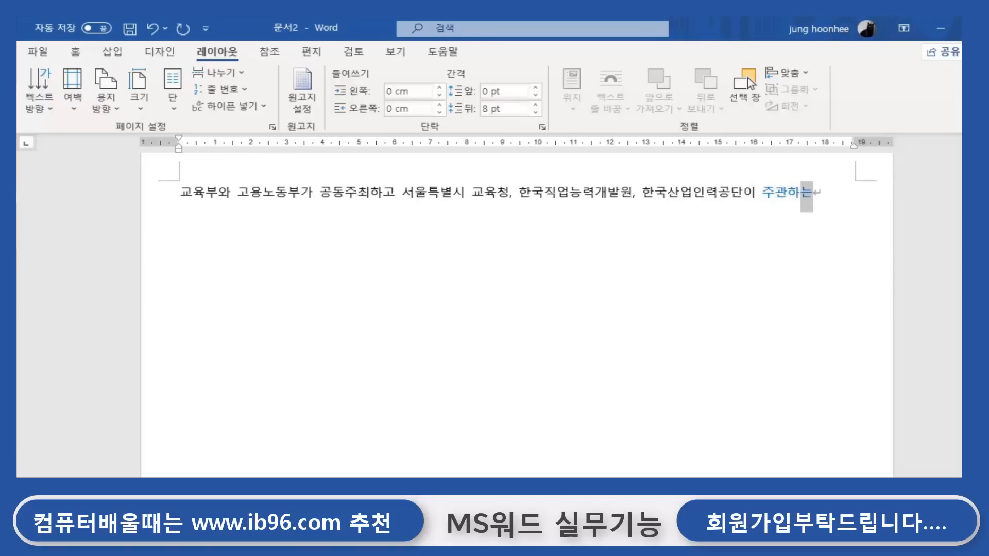
pyautogui.write(' ㄴ능력 중심사')
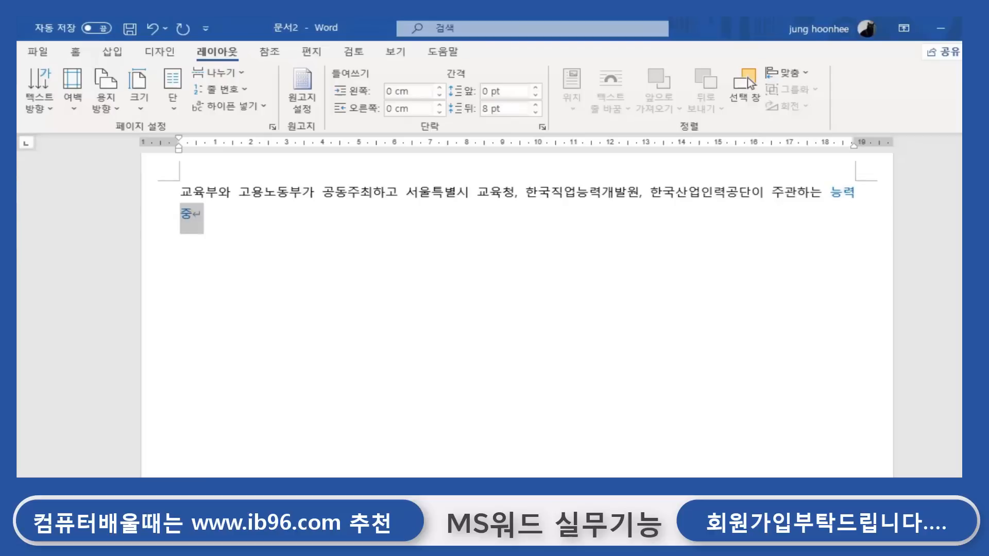
pyautogui.write('회')
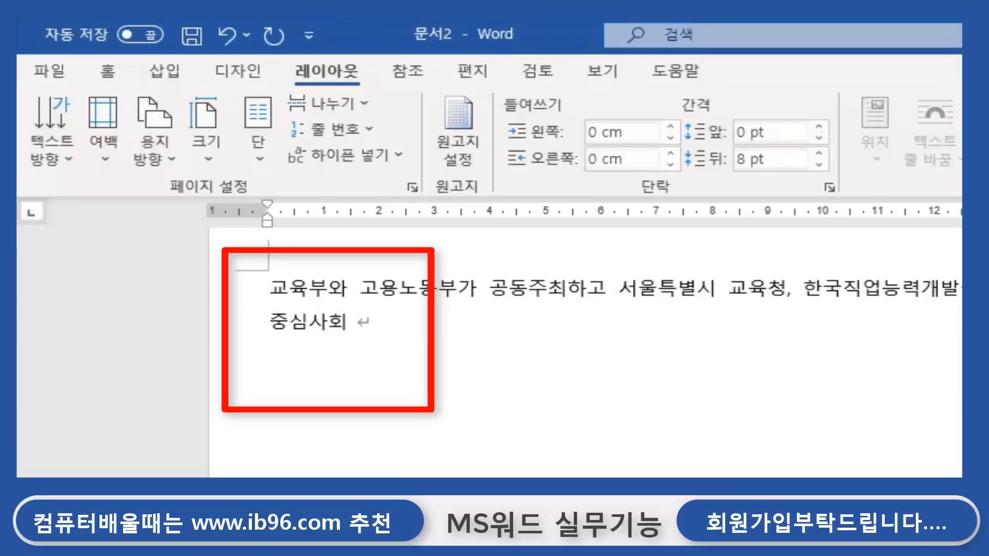
# Start a new paragraph after "중심사회" and briefly highlight the whole first paragraph up to its paragraph mark.
pyautogui.press('Return')
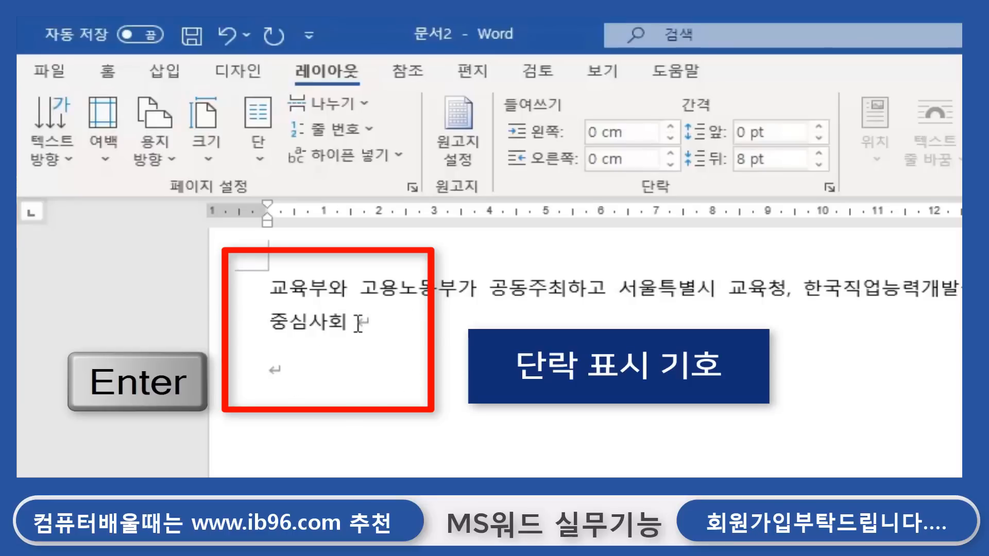
pyautogui.moveTo(268, 285); pyautogui.dragTo(398, 316)
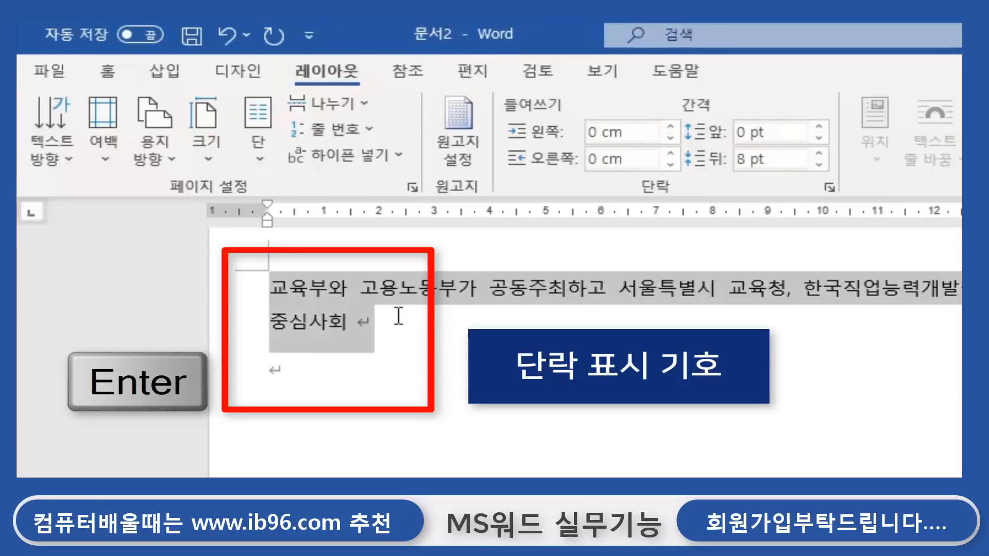
pyautogui.click(388, 320)
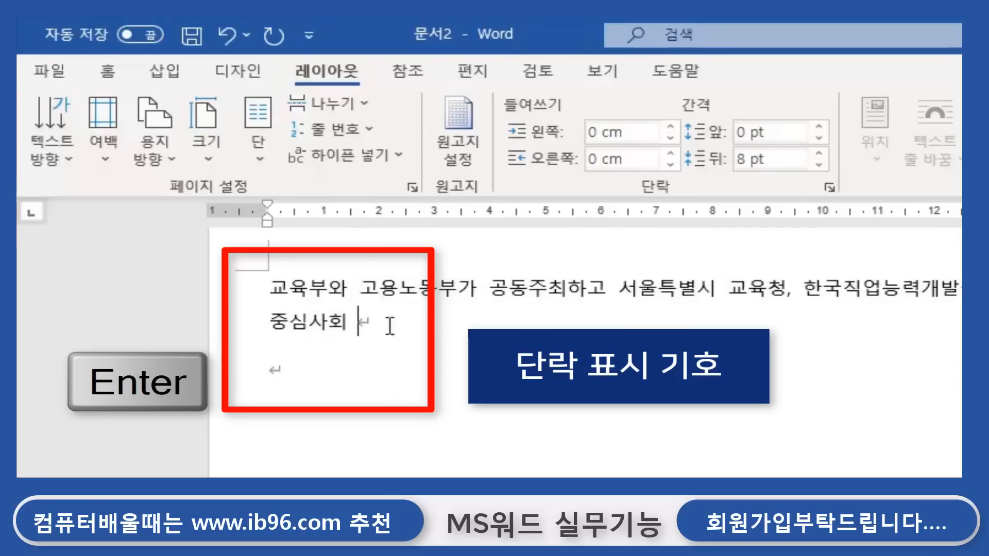
# Enter "구현을 위한 국가직무능력표준(NCS) 박람회가 개최된다." as the second paragraph and start a new paragraph below it.
pyautogui.click(271, 373)
pyautogui.write('구현')
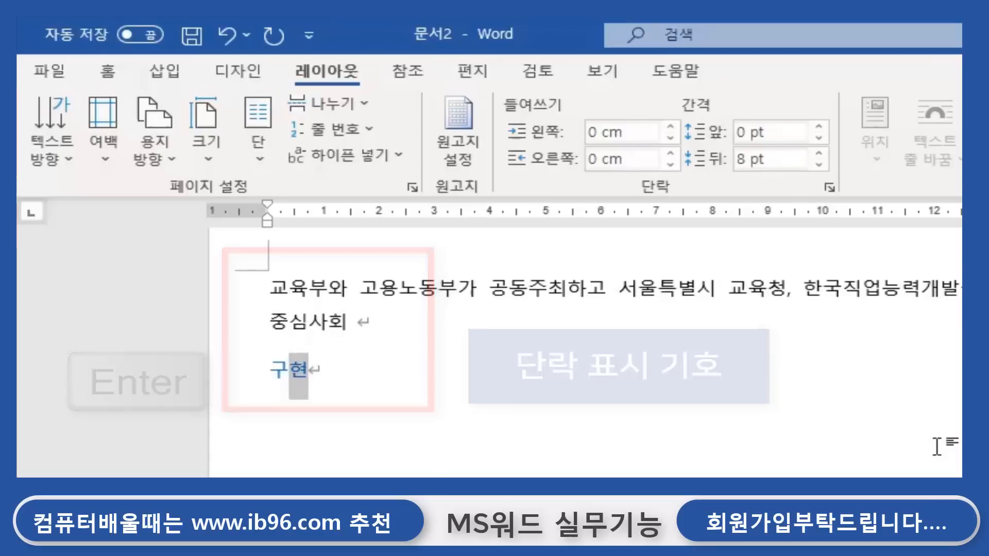
pyautogui.write('을 위한 국')
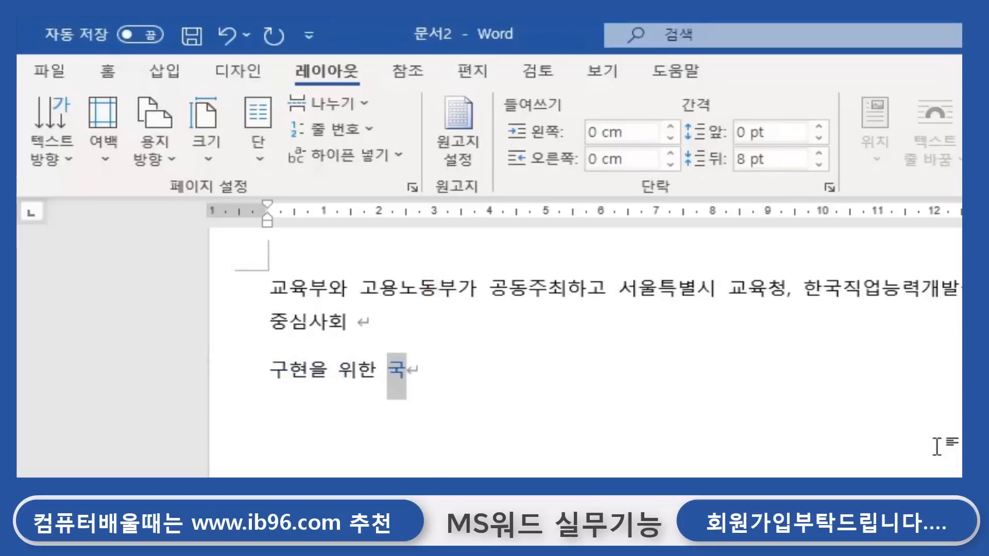
pyautogui.write('가직무능력')
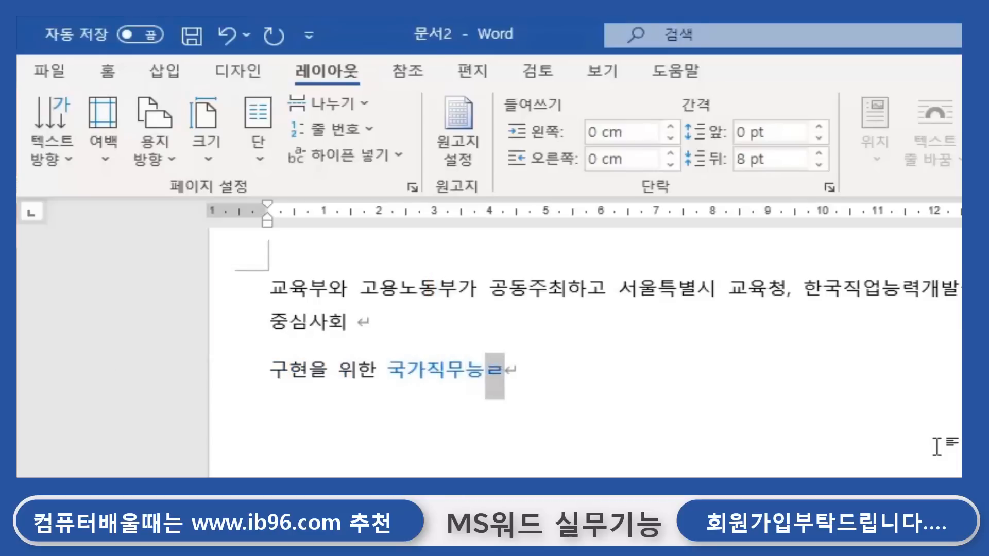
pyautogui.write('표주')
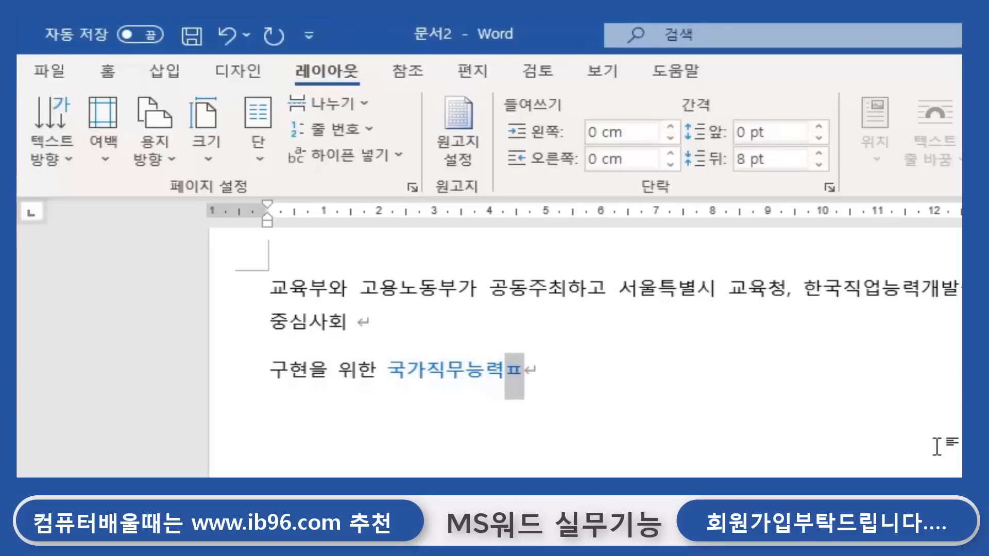
pyautogui.write('ㄴ(')
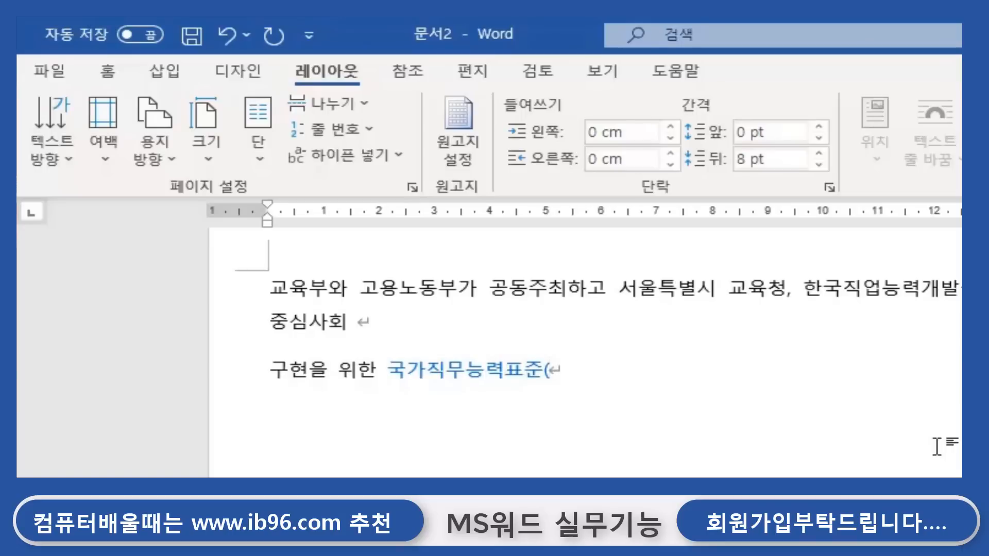
pyautogui.write('NCS)')
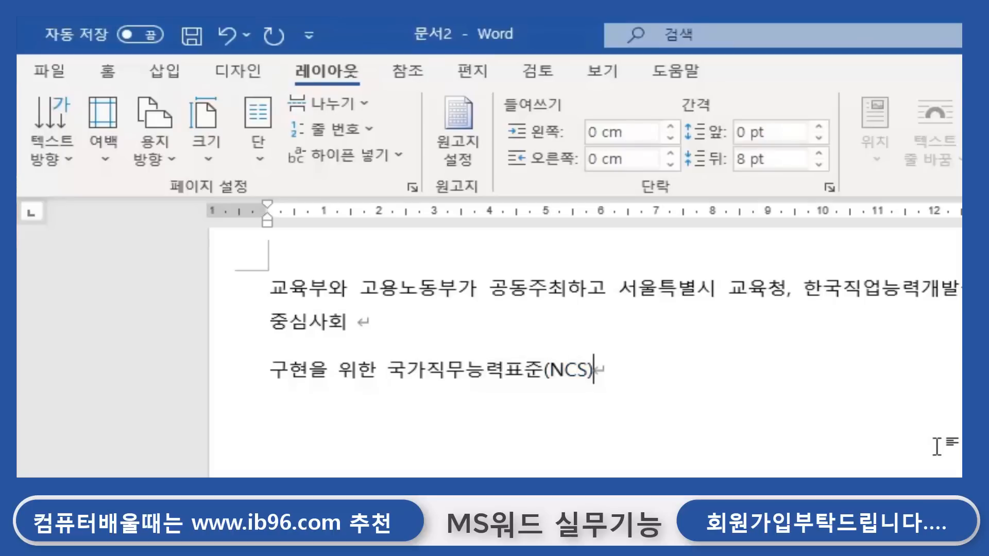
pyautogui.write(' 박람회')
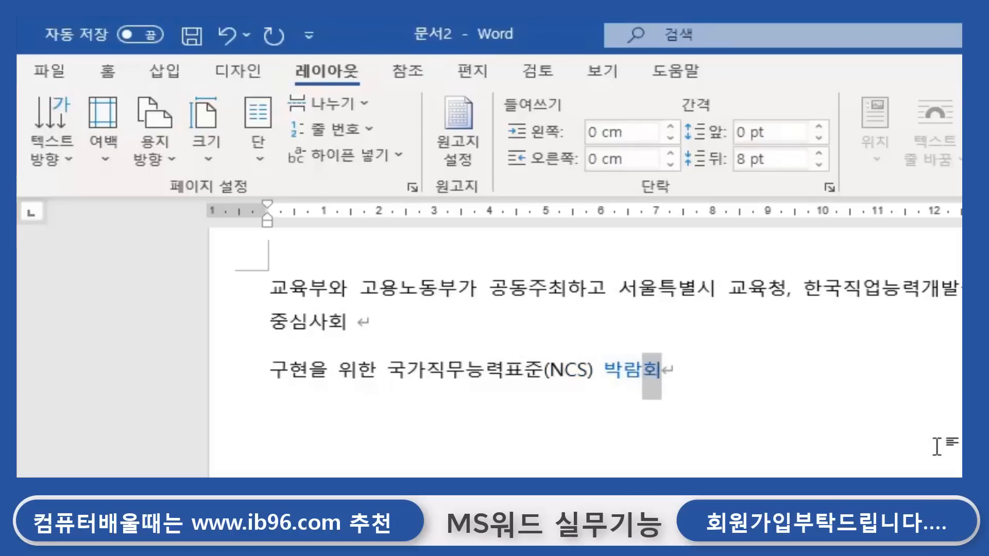
pyautogui.write('가 갯')
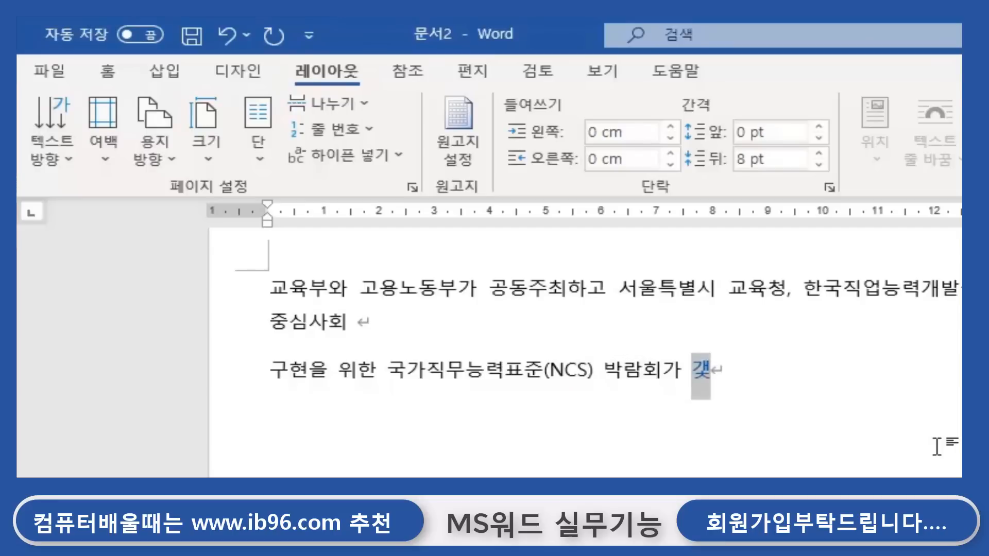
pyautogui.write('최된다.')
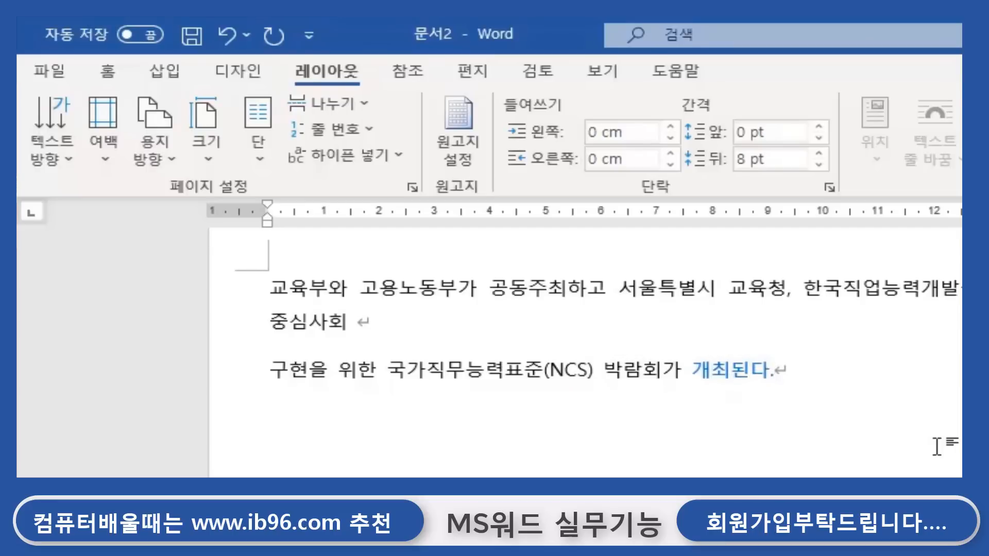
pyautogui.press('Return')
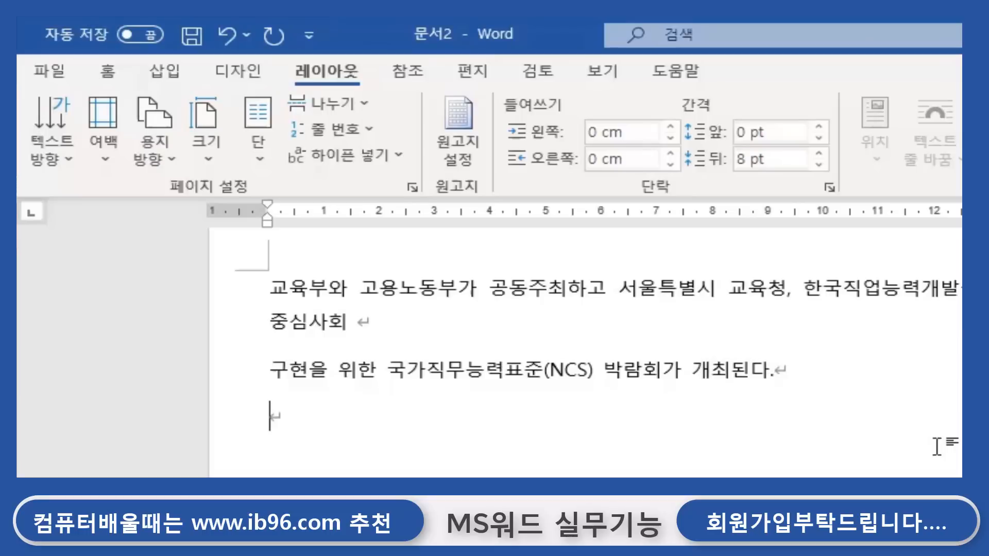
pyautogui.click(331, 372)
pyautogui.click(360, 321)
pyautogui.click(813, 372)
pyautogui.click(265, 417)
pyautogui.click(842, 379)
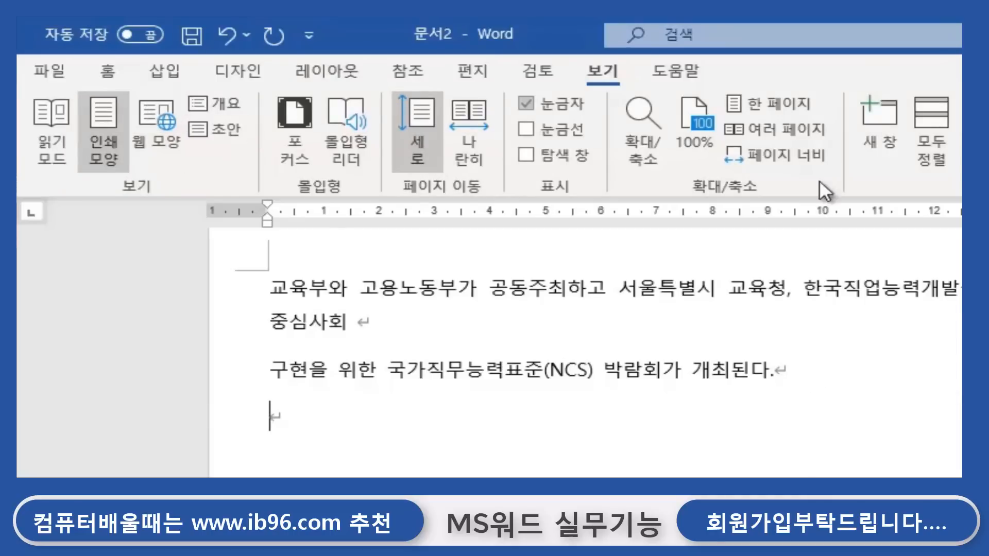
# Show all formatting marks and enter "이번 박람회의 목적은" as the third paragraph.
pyautogui.click(105, 72)
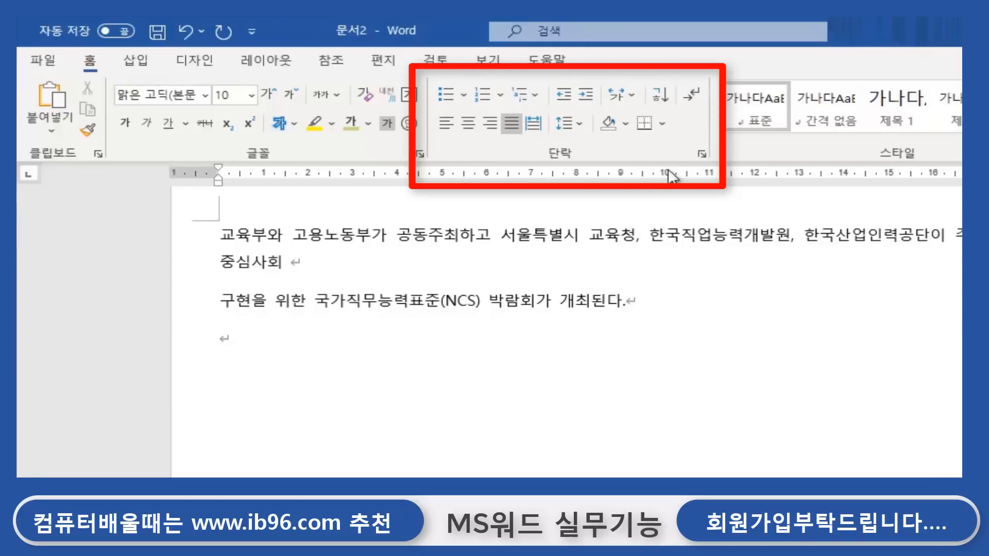
pyautogui.click(692, 94)
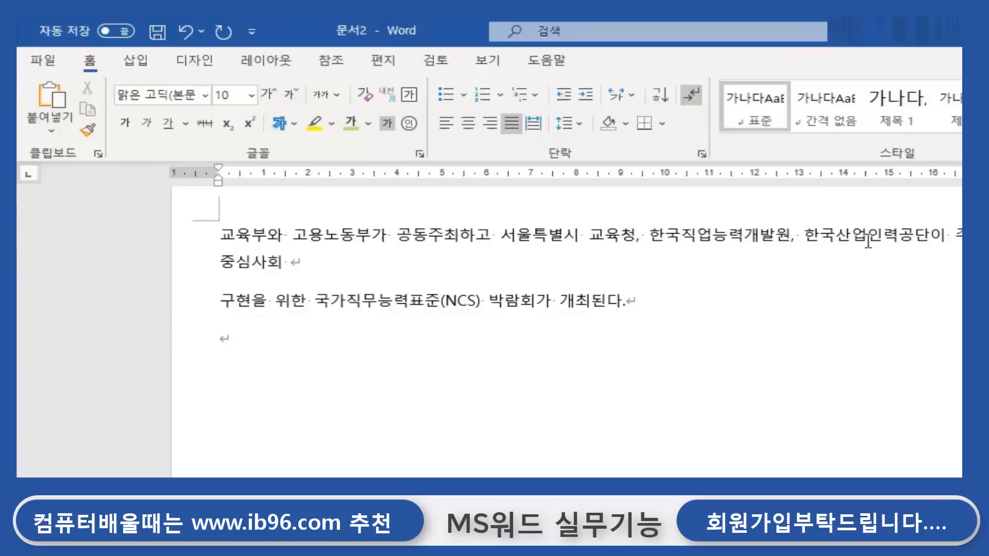
pyautogui.write('이번 박')
pyautogui.write('람회의 목적')
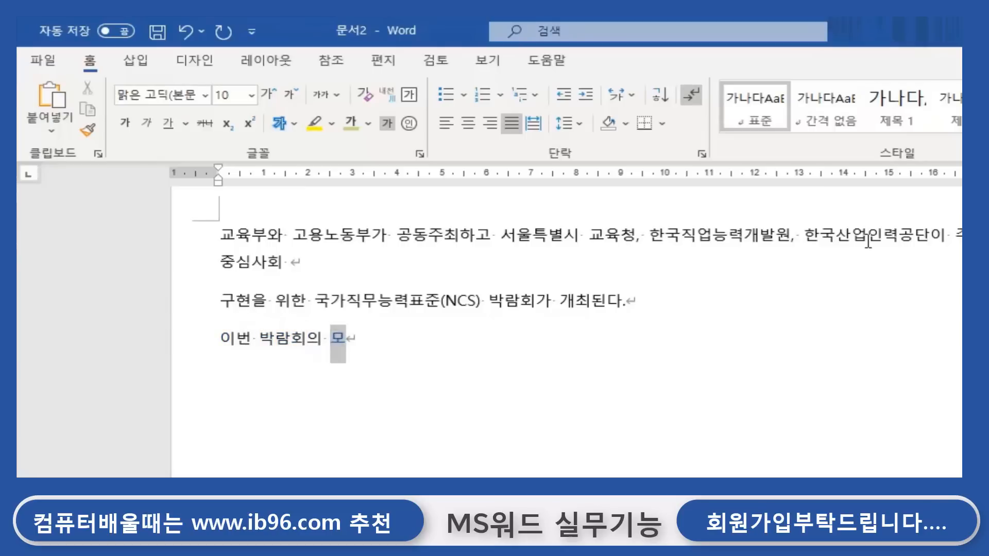
pyautogui.write('은')
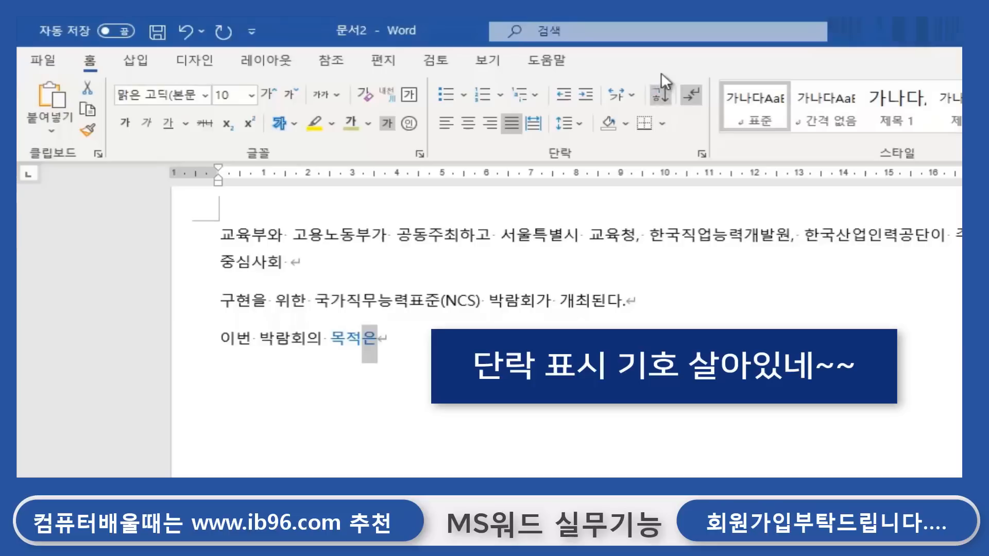
# Turn off the formatting marks and disable always showing paragraph marks (단락 기호) in the Word display options.
pyautogui.click(693, 96)
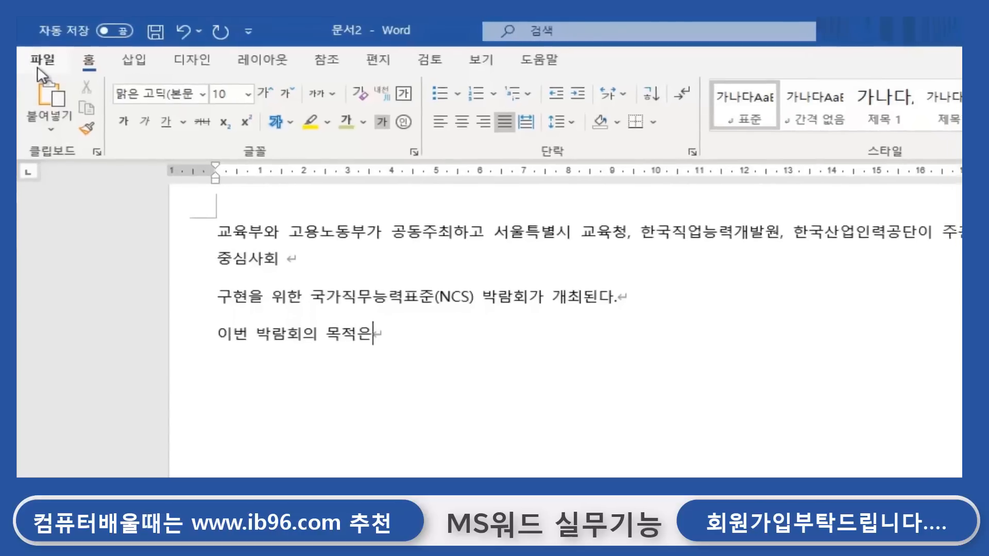
pyautogui.click(40, 63)
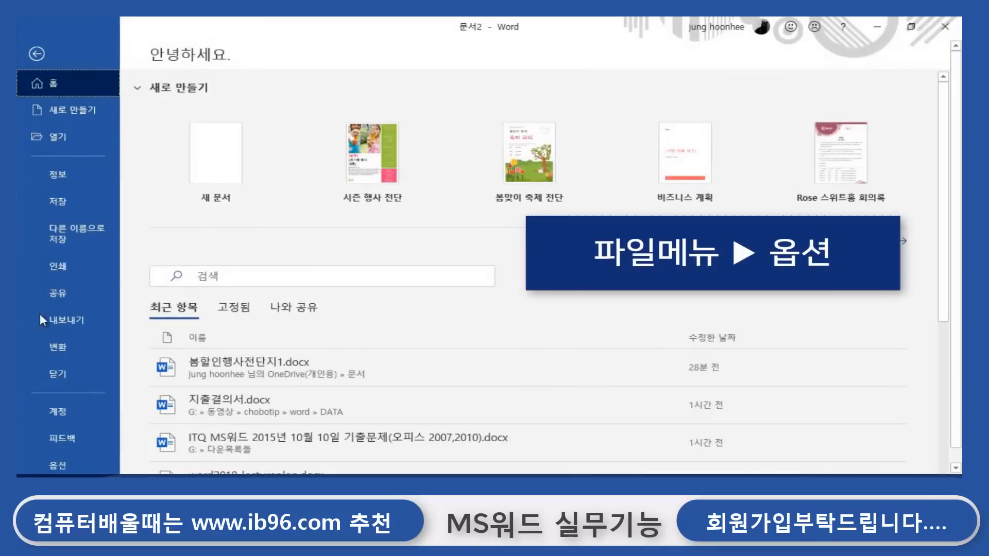
pyautogui.click(58, 466)
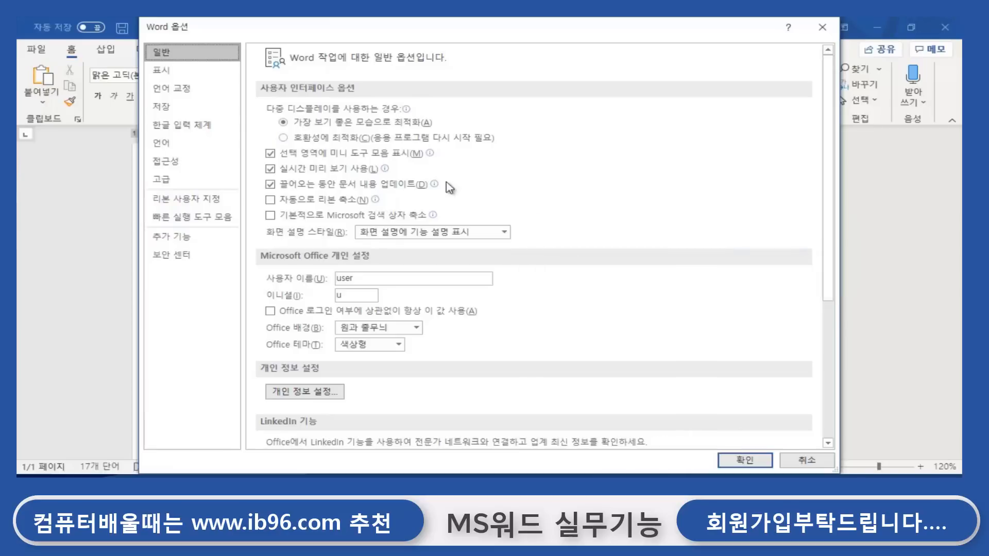
pyautogui.click(164, 72)
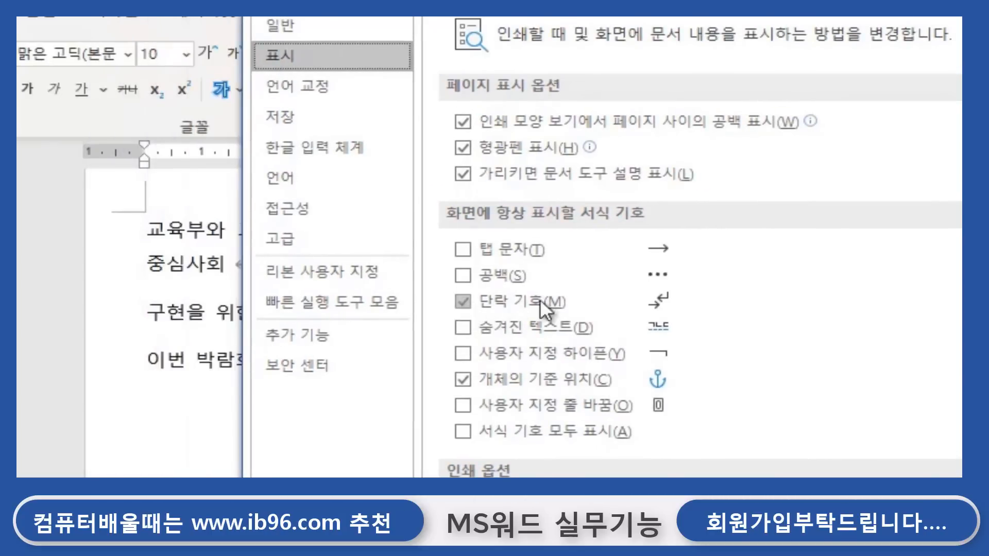
pyautogui.click(465, 299)
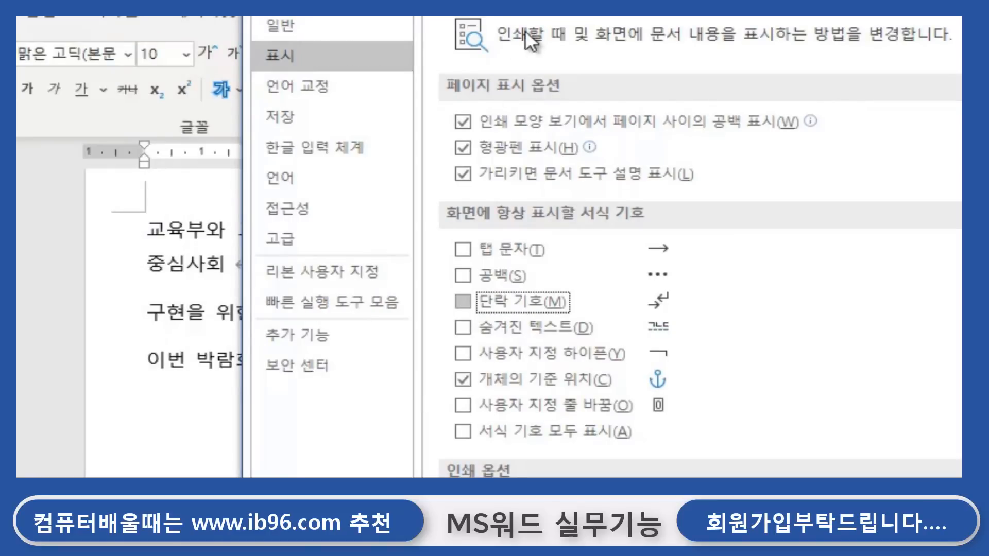
pyautogui.moveTo(498, 1); pyautogui.dragTo(747, 192)
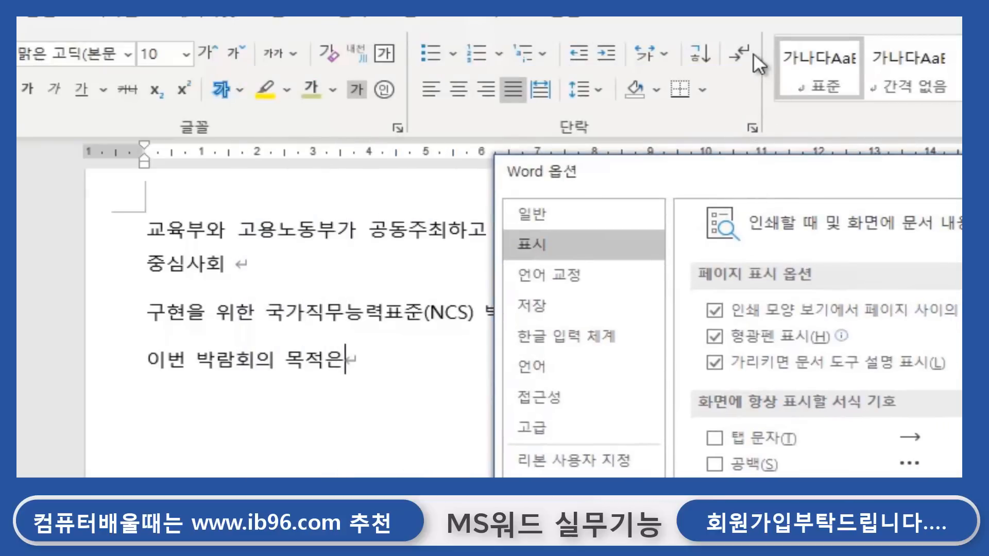
pyautogui.moveTo(823, 174); pyautogui.dragTo(651, 40)
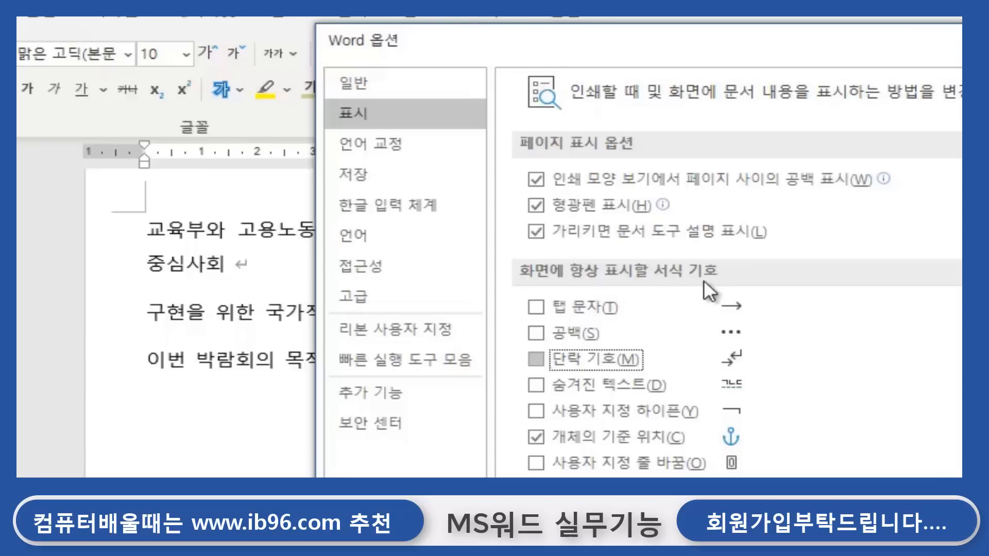
# Briefly enable and disable always showing spaces (공백), and apply the display options.
pyautogui.click(538, 334)
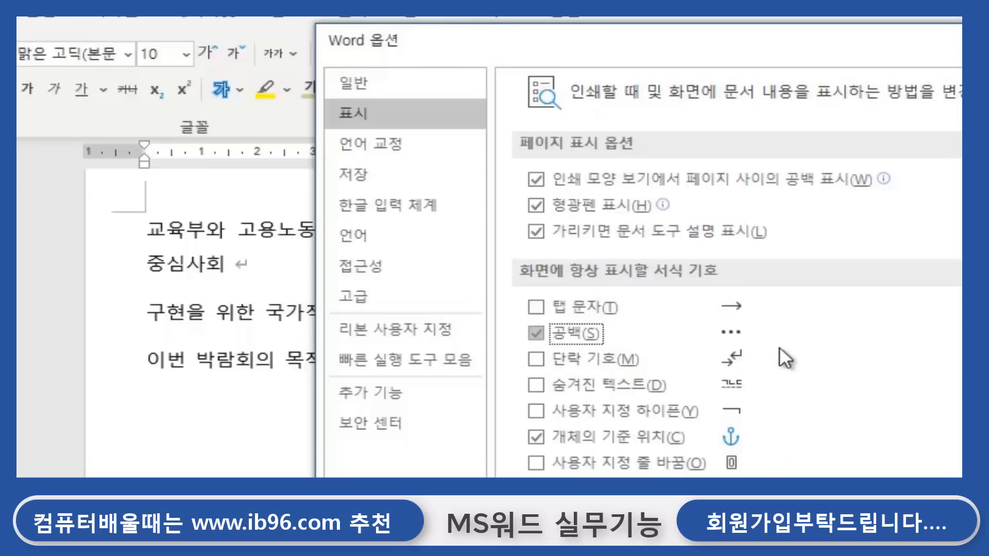
pyautogui.moveTo(732, 35); pyautogui.dragTo(647, 3)
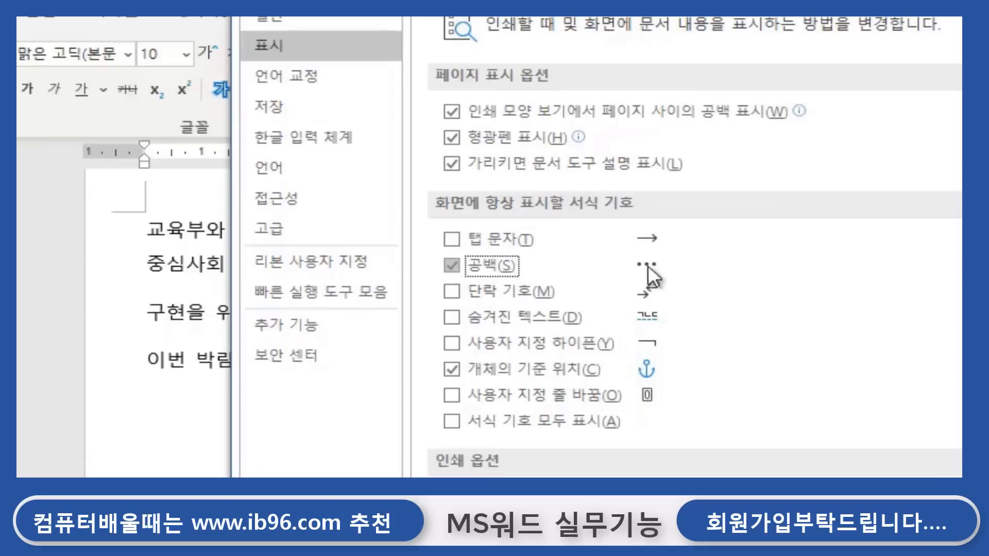
pyautogui.click(452, 266)
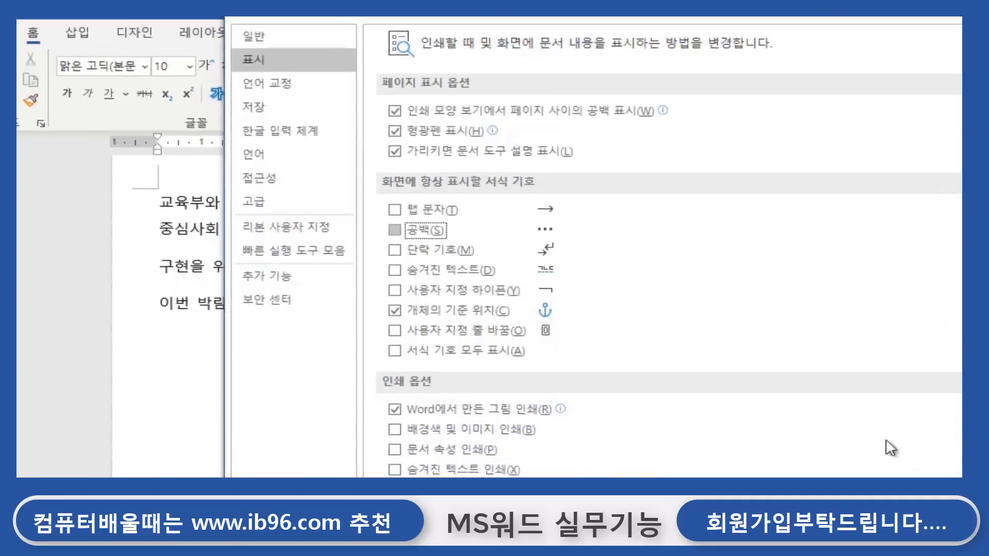
pyautogui.click(831, 464)
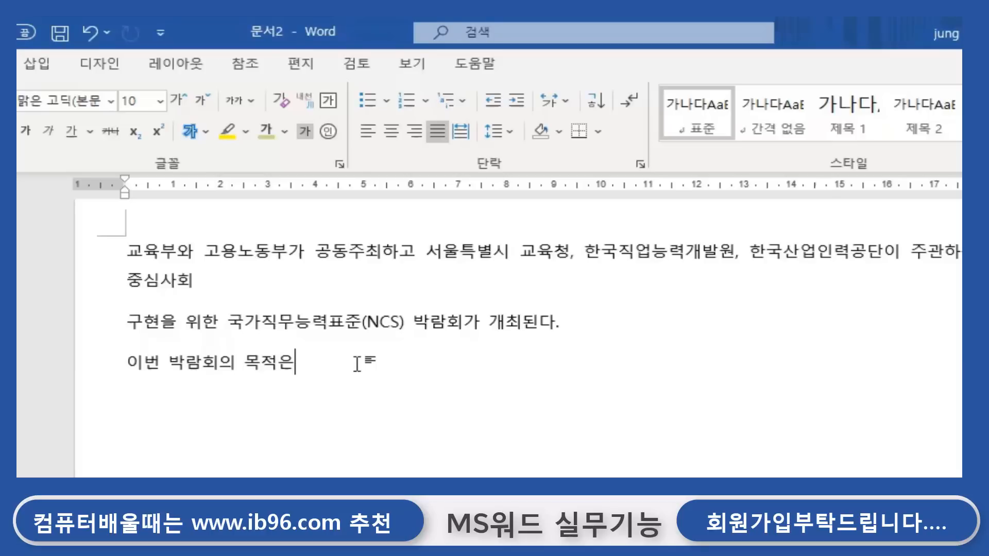
# Switch all formatting marks on and off again to compare the ends of the second and third paragraphs.
pyautogui.click(627, 102)
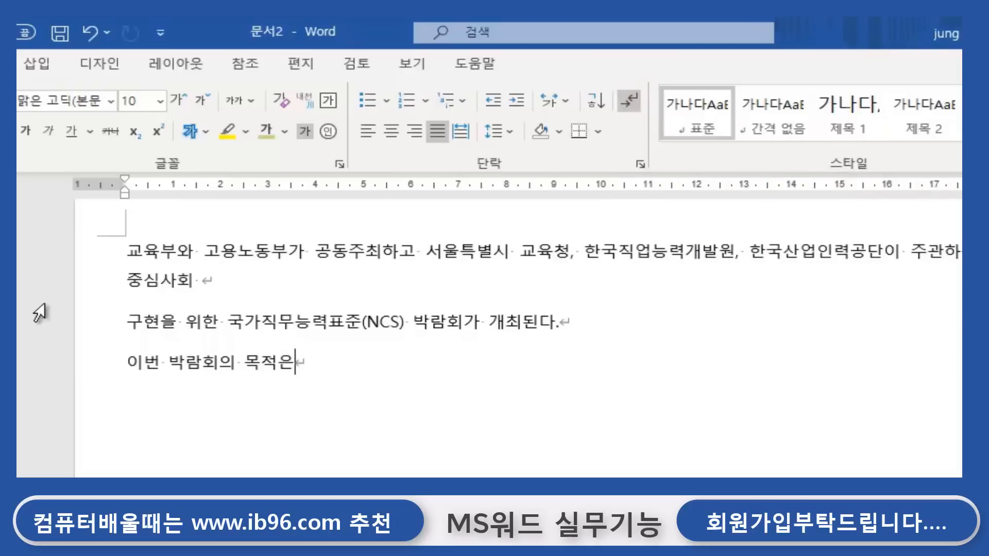
pyautogui.click(571, 324)
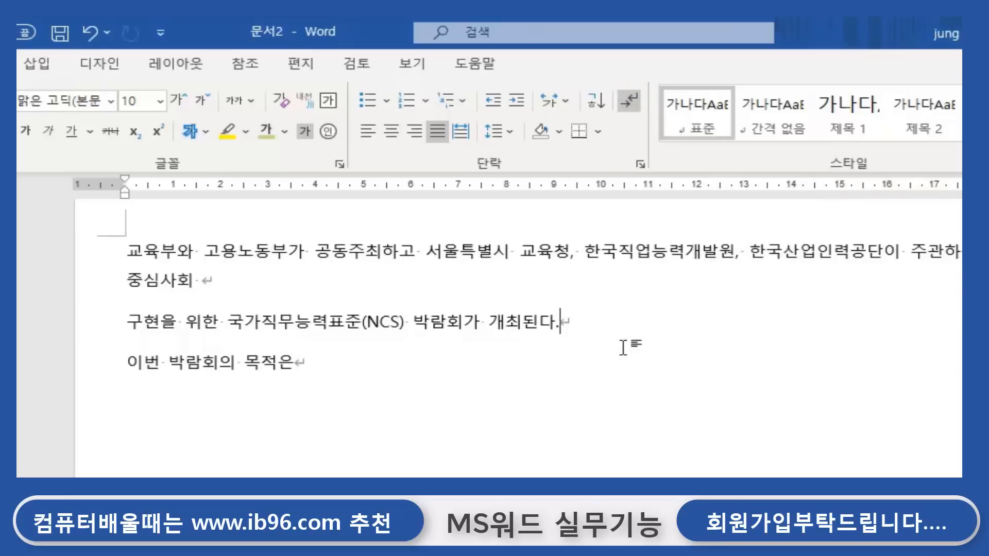
pyautogui.click(327, 365)
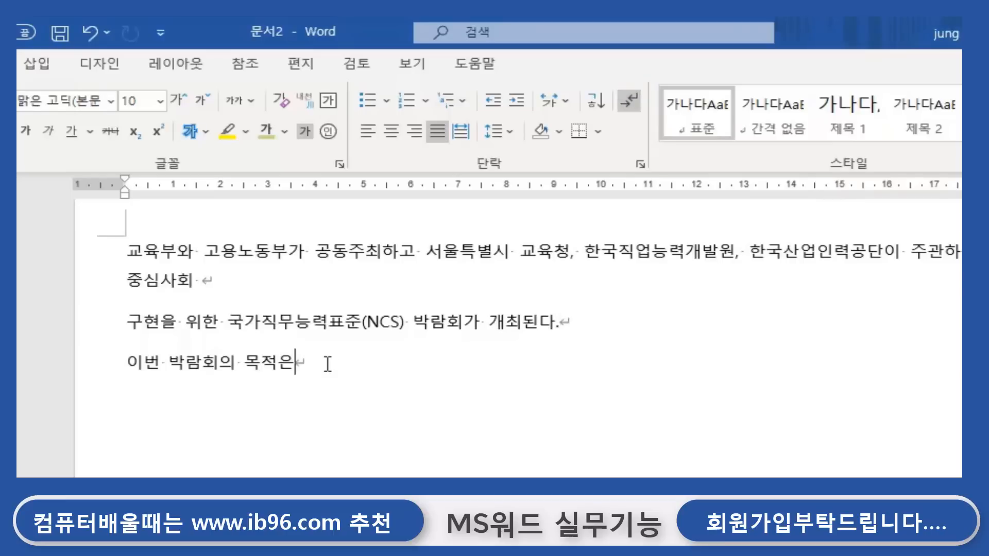
pyautogui.click(629, 98)
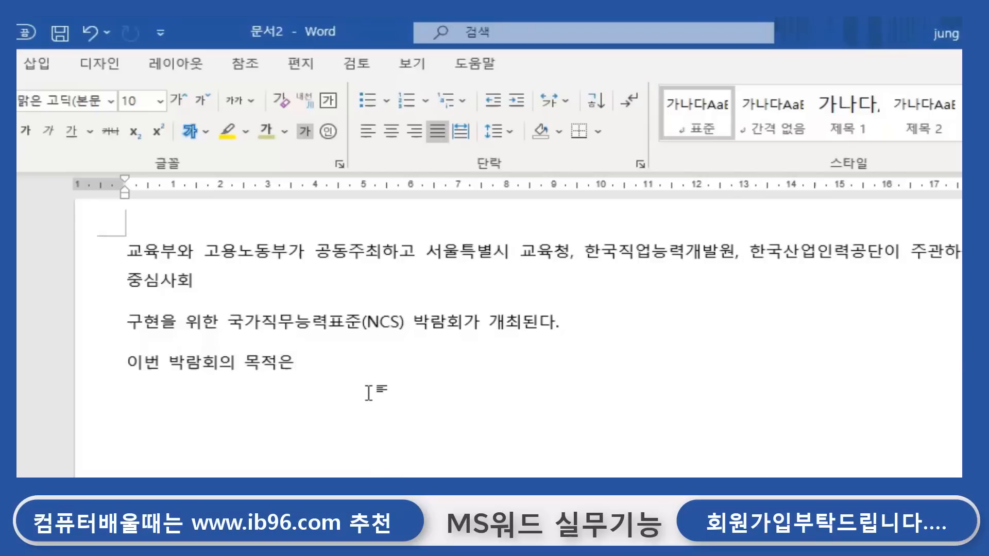
pyautogui.click(628, 105)
pyautogui.click(631, 100)
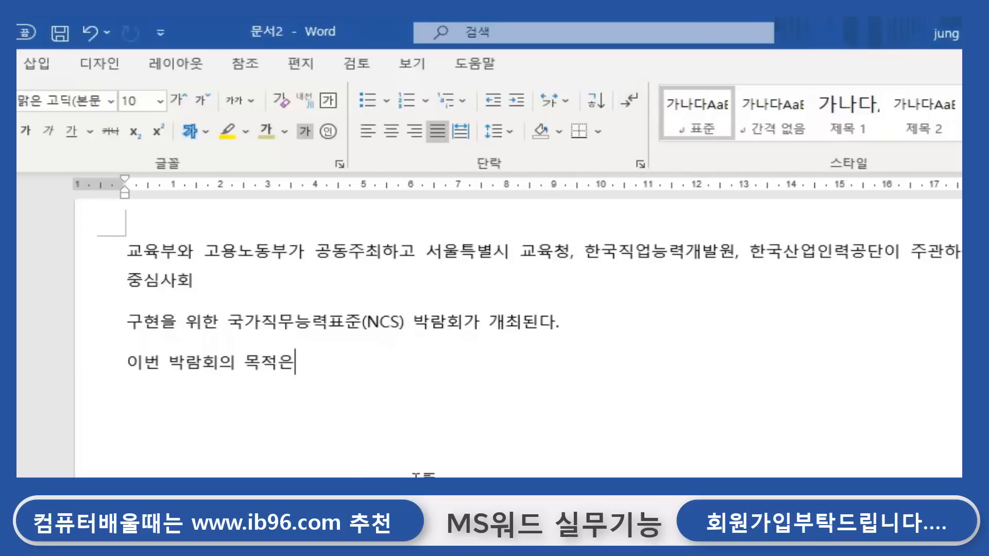
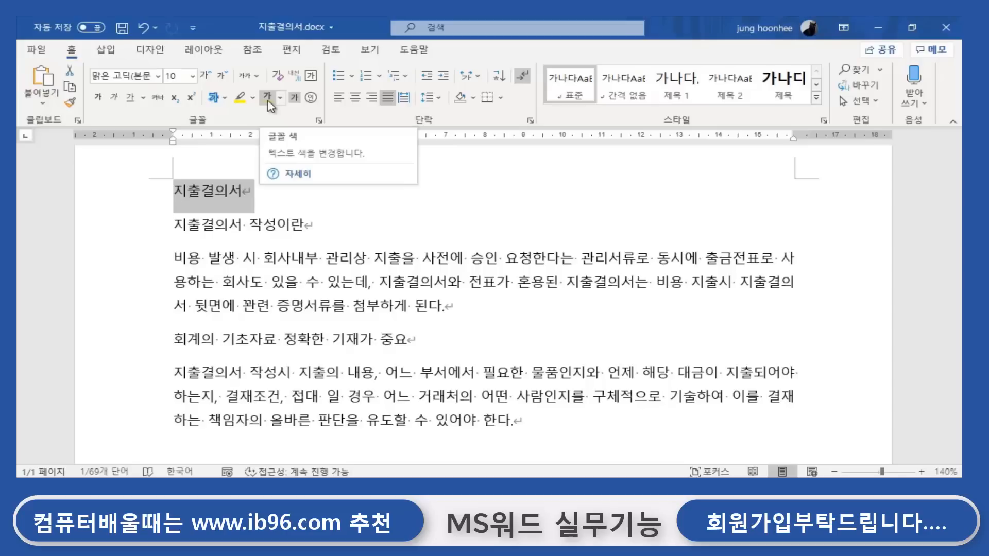
# Set the 지출결의서 title to 20 pt in the HY울릉도B font.
pyautogui.click(193, 76)
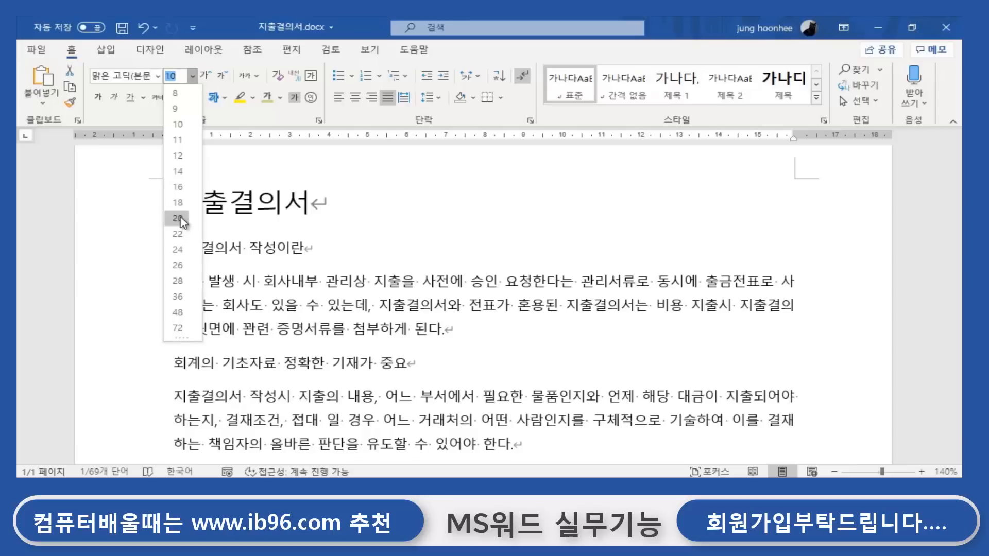
pyautogui.click(178, 218)
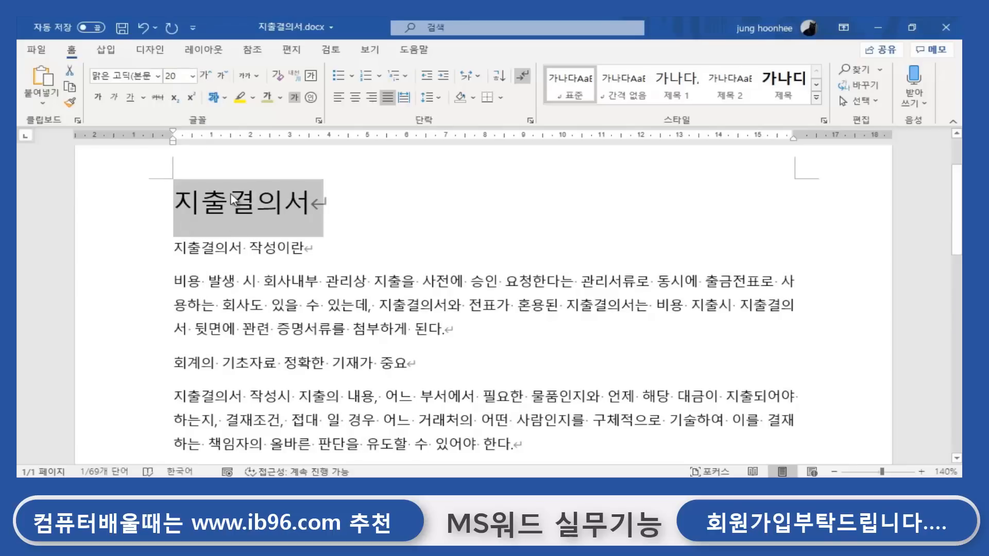
pyautogui.click(157, 75)
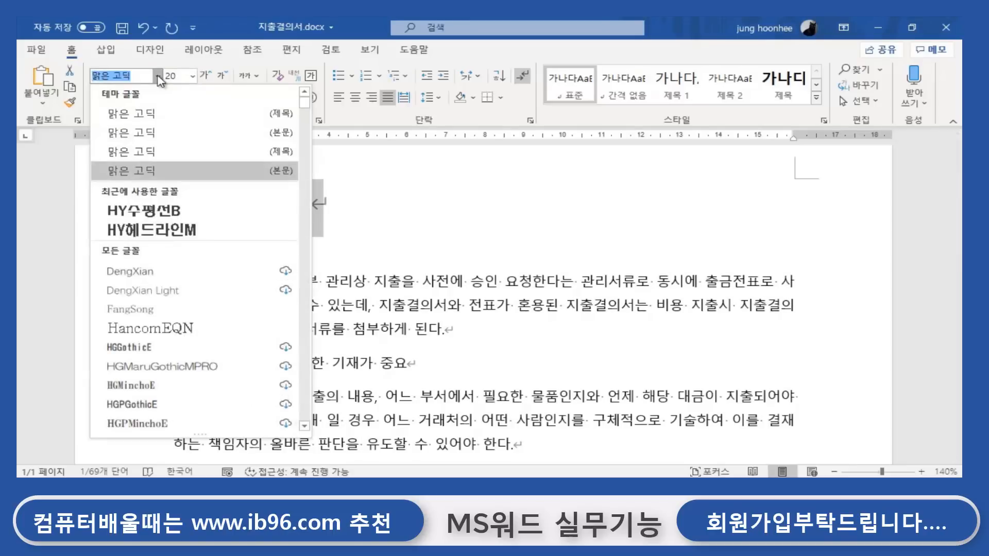
pyautogui.scroll(-12, 176, 335)
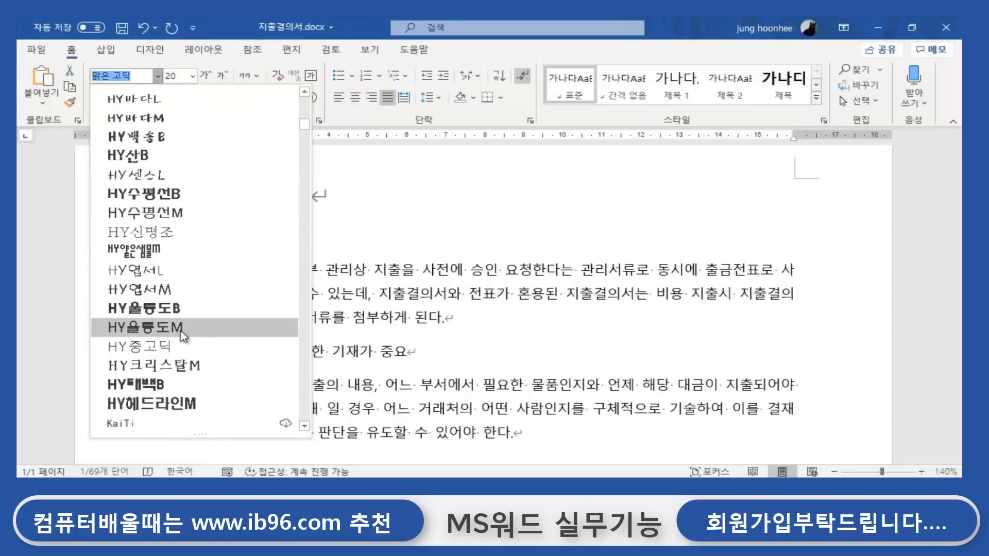
pyautogui.click(176, 309)
pyautogui.click(410, 206)
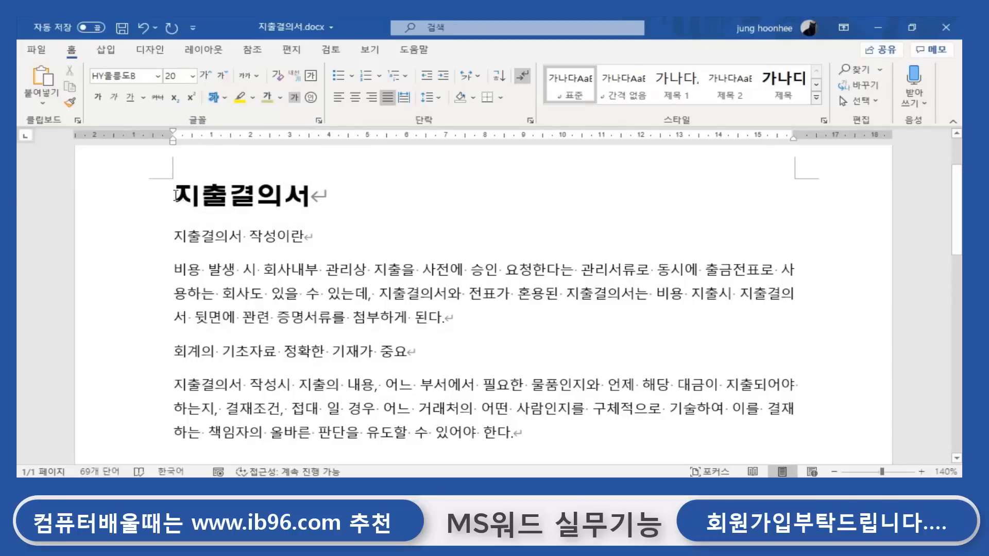
# Set the title's character scale (장평) to 120% in the advanced font settings.
pyautogui.moveTo(175, 194); pyautogui.dragTo(327, 196)
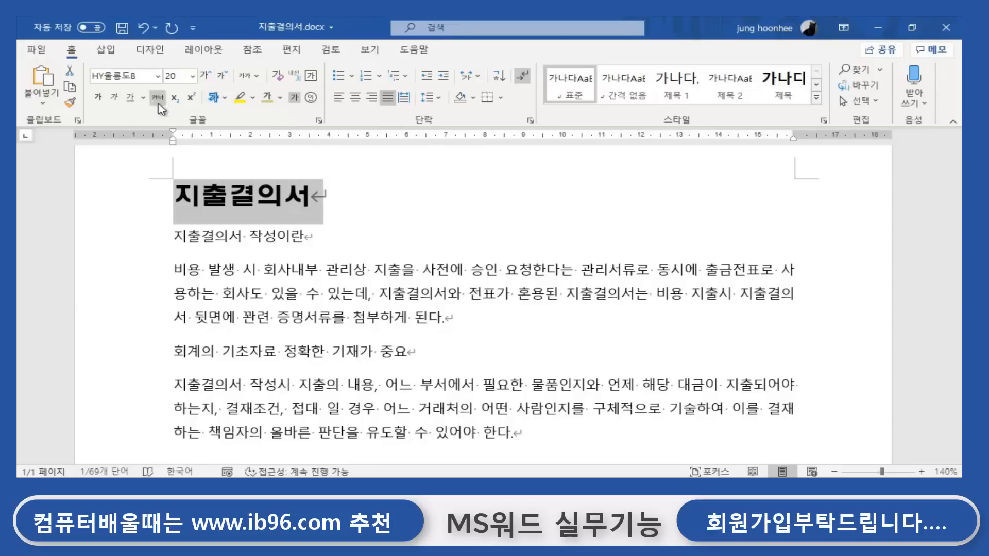
pyautogui.click(319, 121)
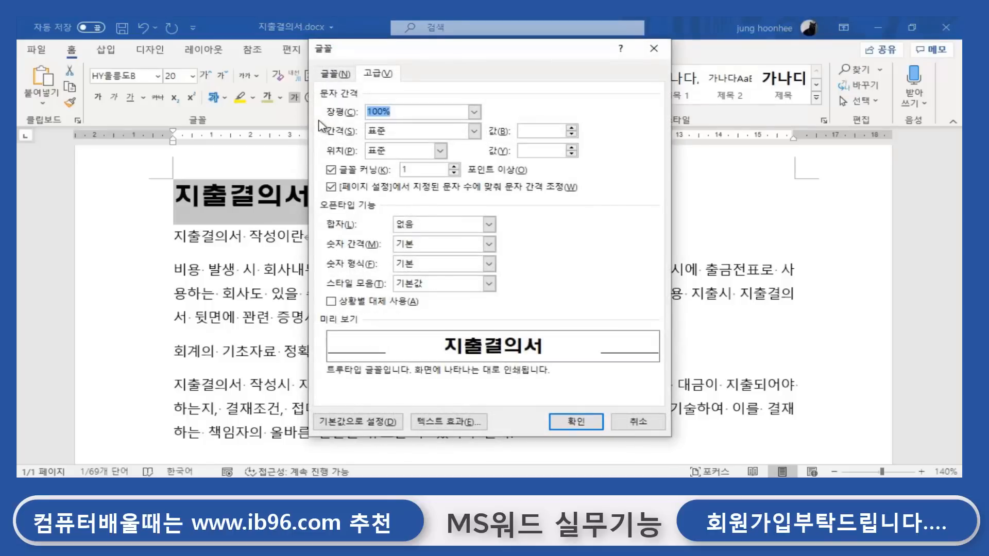
pyautogui.click(336, 74)
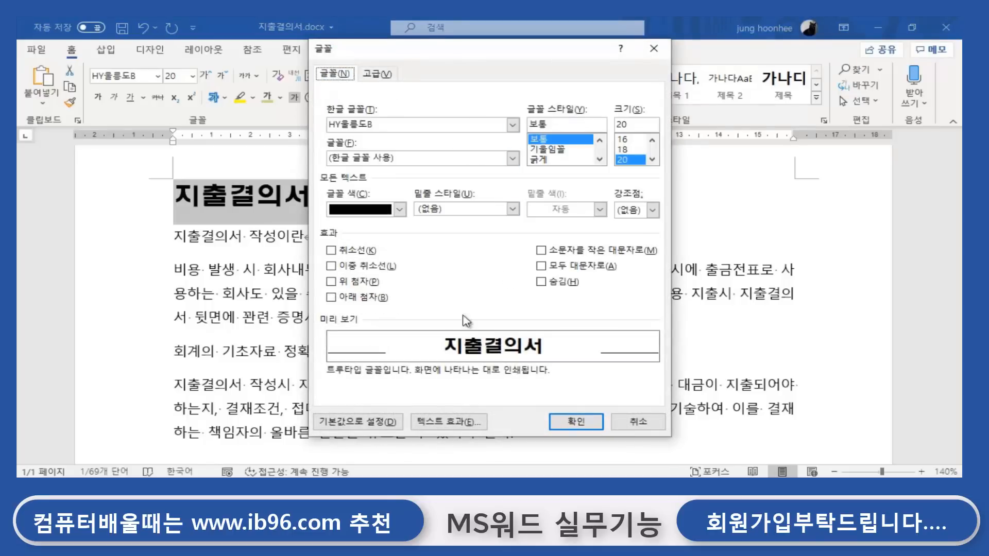
pyautogui.click(377, 74)
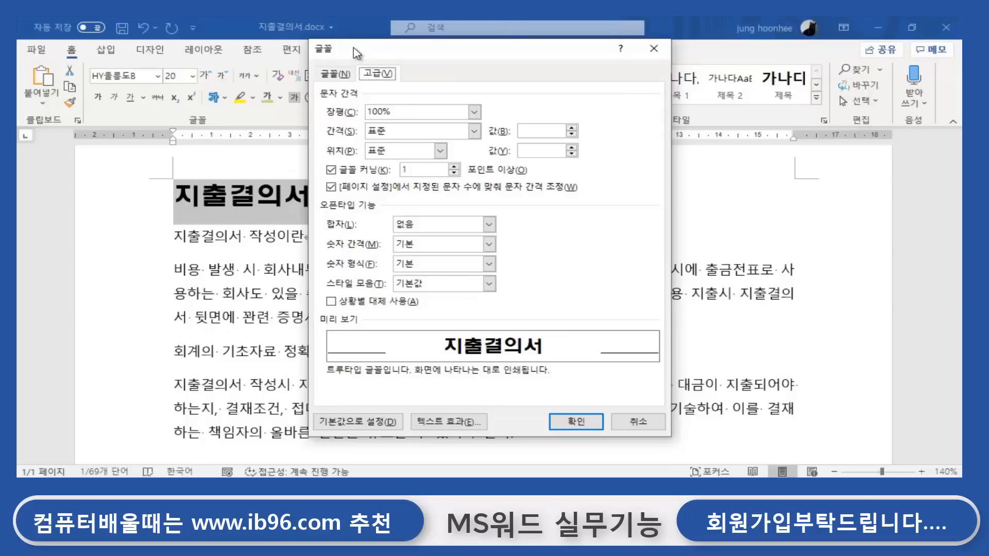
pyautogui.moveTo(366, 41); pyautogui.dragTo(456, 61)
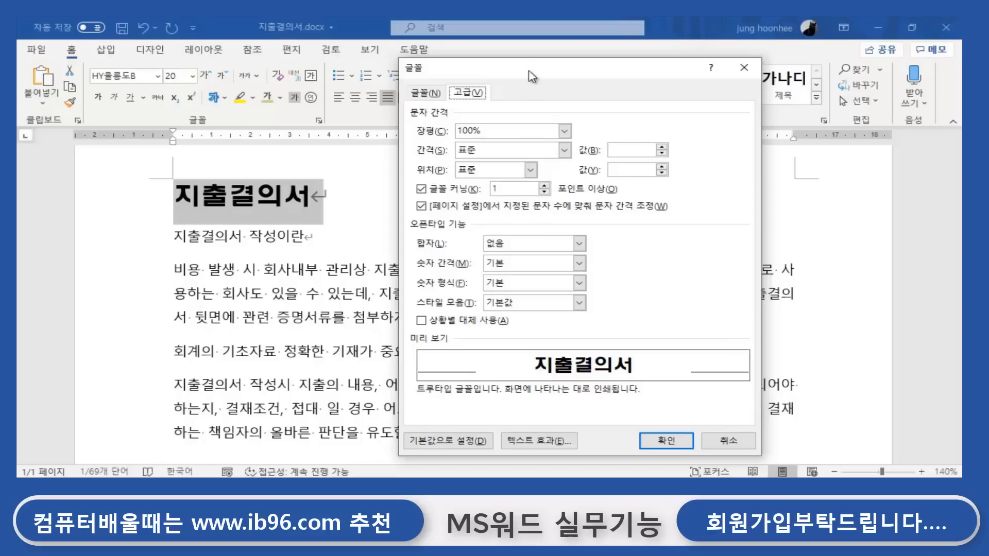
pyautogui.moveTo(534, 74); pyautogui.dragTo(597, 76)
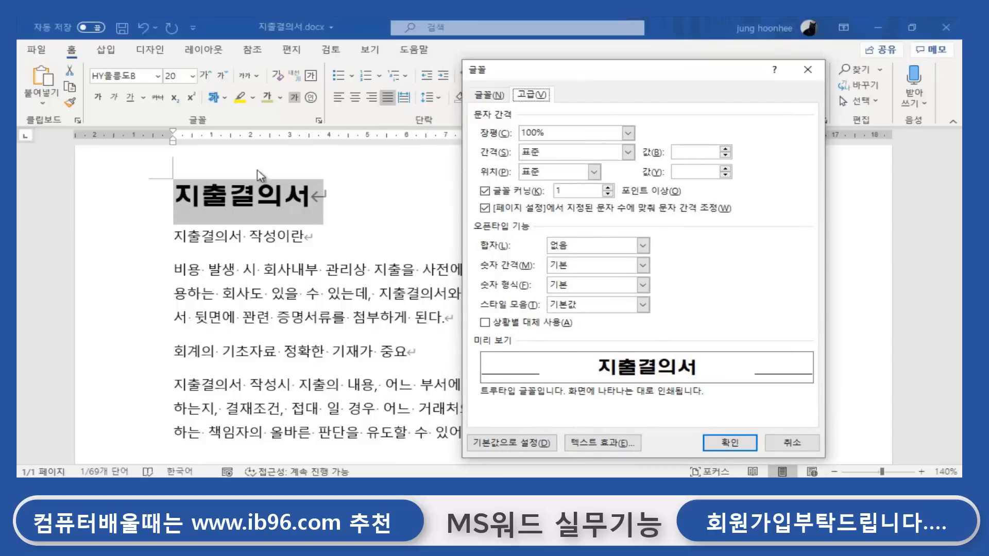
pyautogui.click(628, 133)
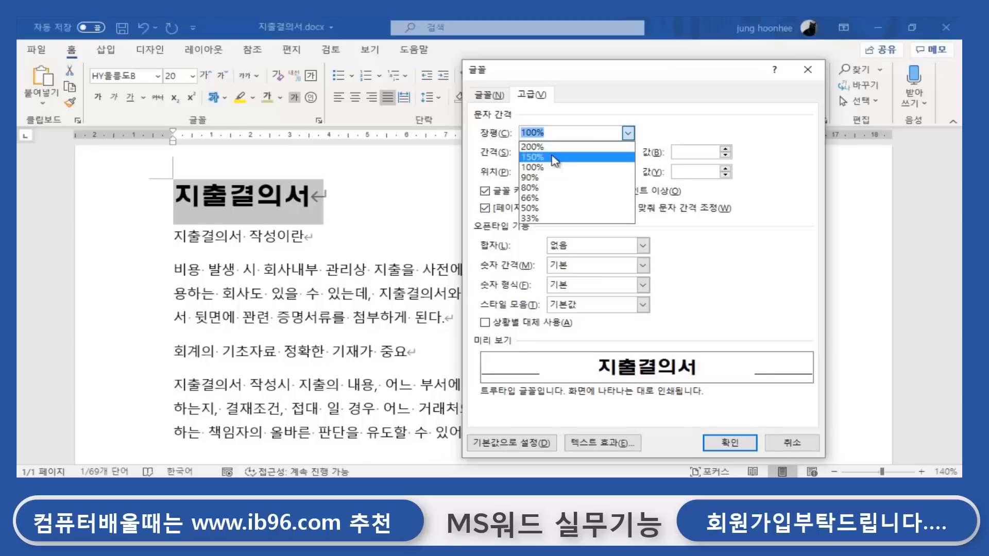
pyautogui.click(553, 159)
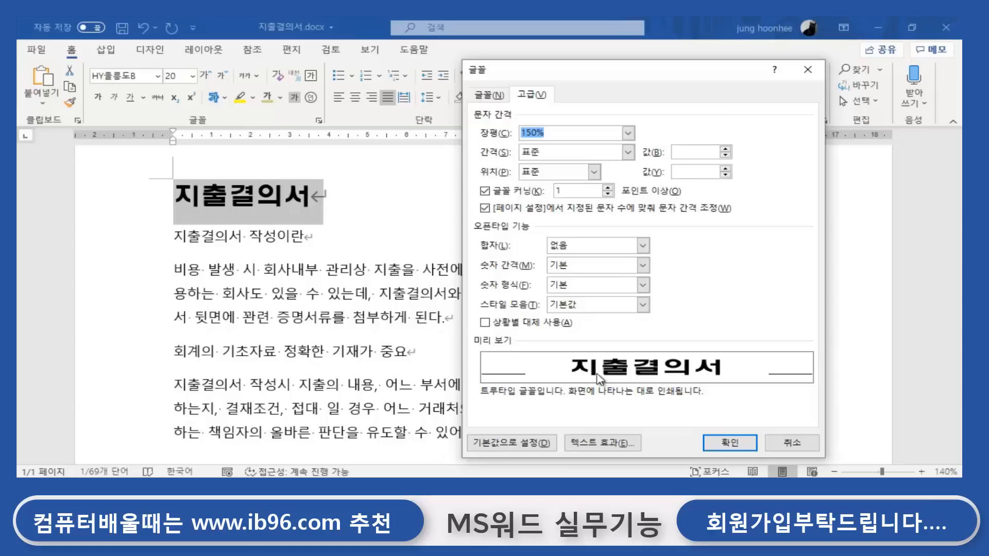
pyautogui.click(549, 132)
pyautogui.click(533, 132)
pyautogui.write('2')
pyautogui.click(731, 442)
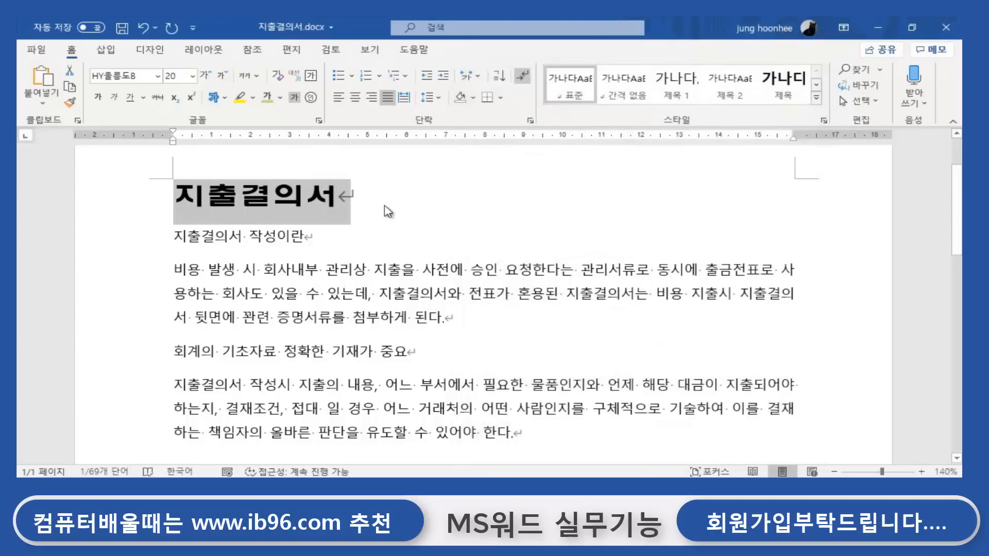
pyautogui.click(387, 211)
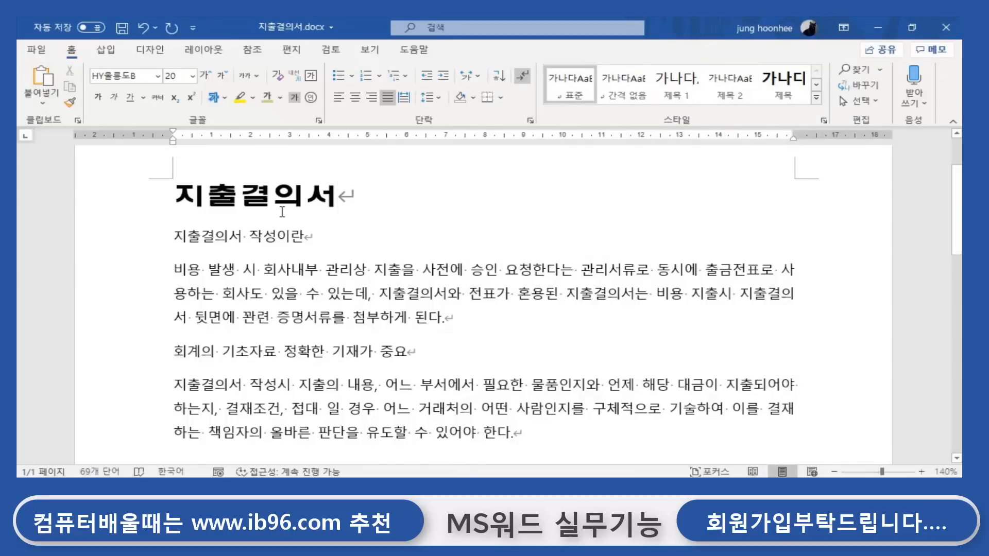
# Expand the title's character spacing (간격) with the 넓게 option at 1 pt.
pyautogui.moveTo(175, 195); pyautogui.dragTo(350, 200)
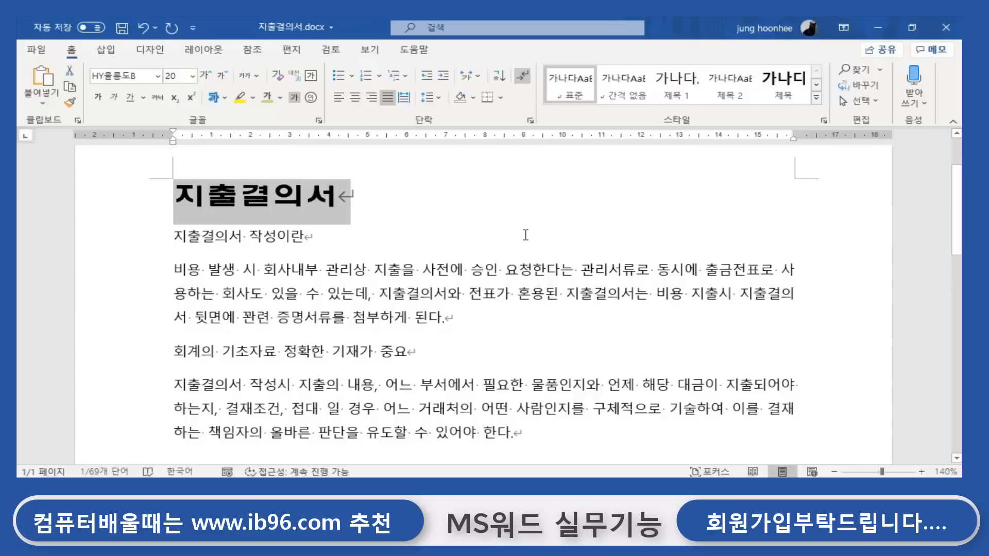
pyautogui.hotkey('ctrl', 'd')
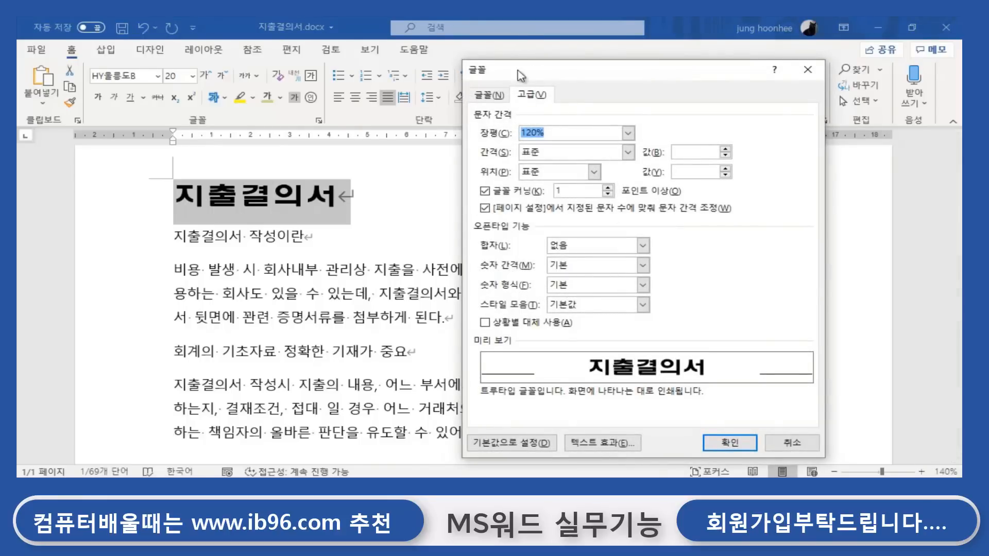
pyautogui.moveTo(521, 73); pyautogui.dragTo(467, 80)
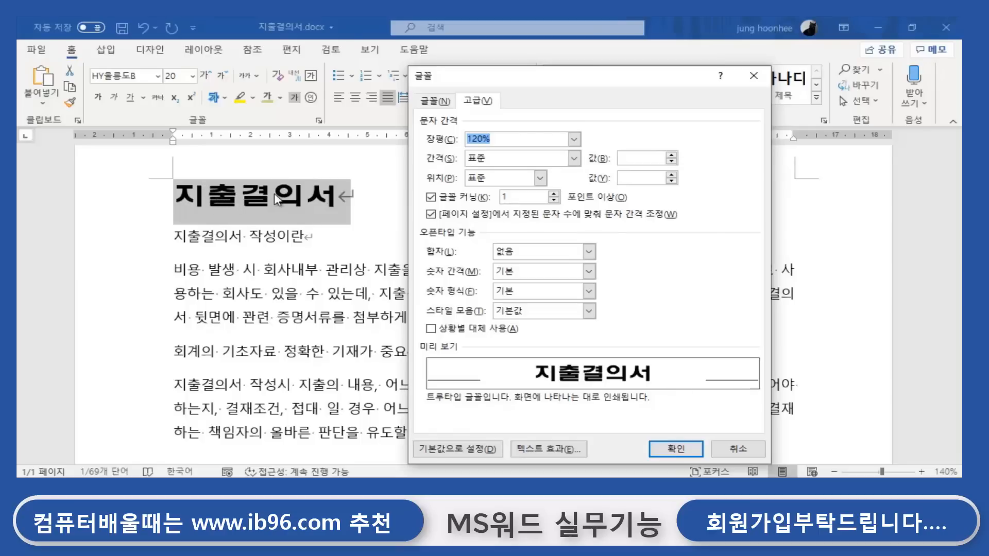
pyautogui.click(575, 159)
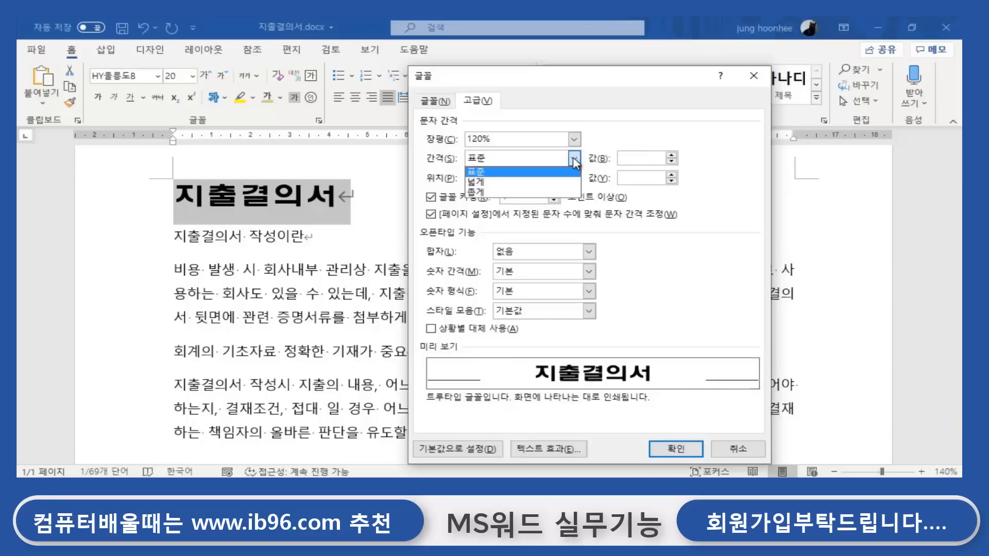
pyautogui.click(485, 184)
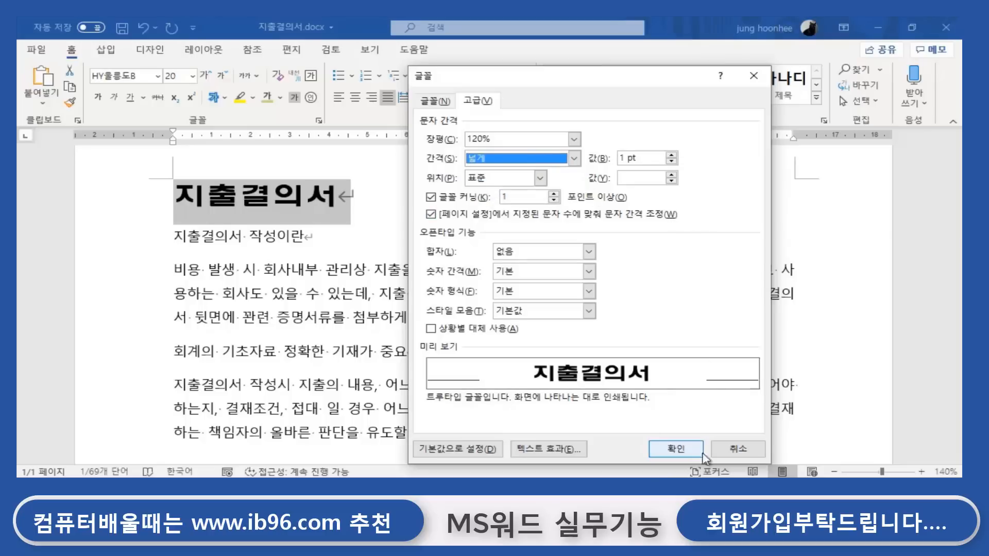
pyautogui.click(687, 450)
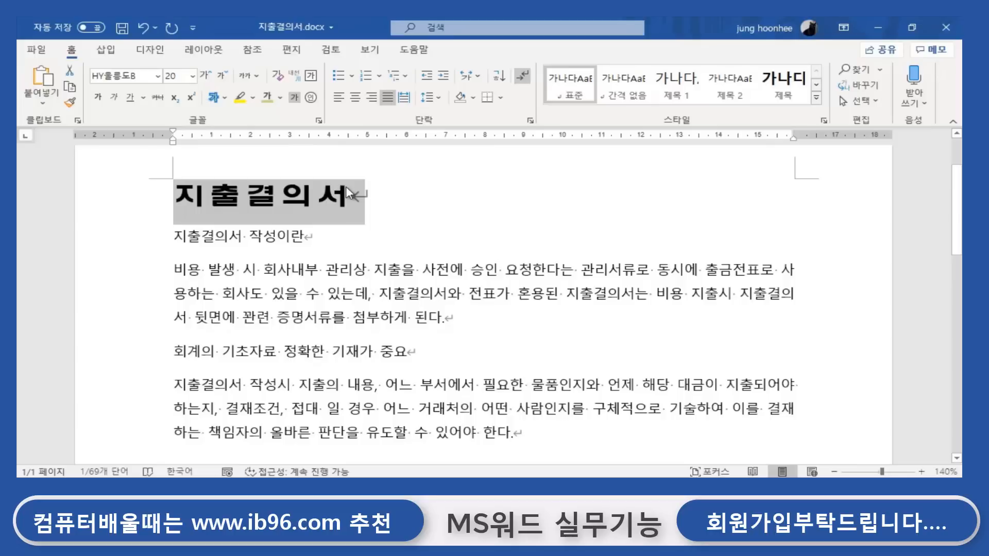
# Increase the title's expanded character spacing to 2.4 pt in the font settings.
pyautogui.hotkey('ctrl', 'd')
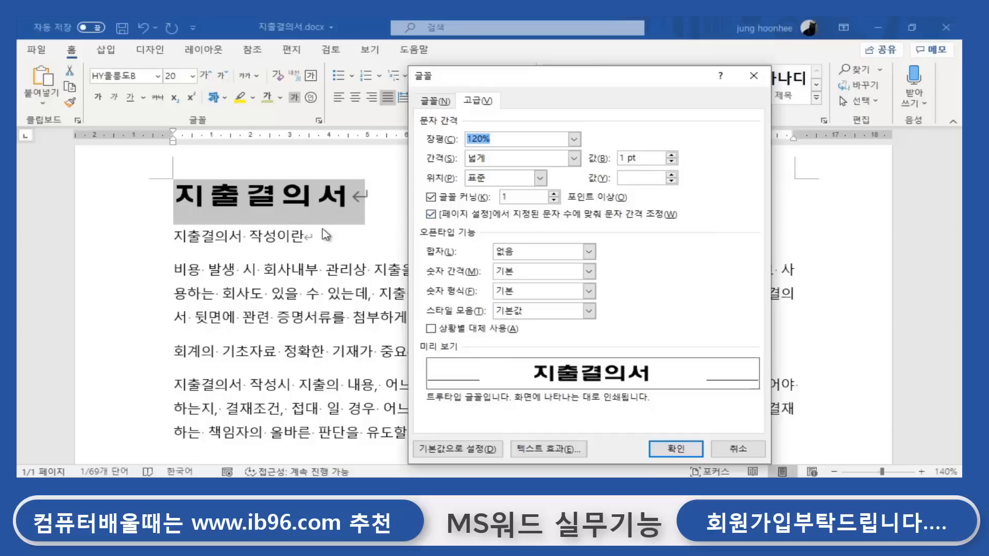
pyautogui.click(671, 156)
pyautogui.click(671, 156)
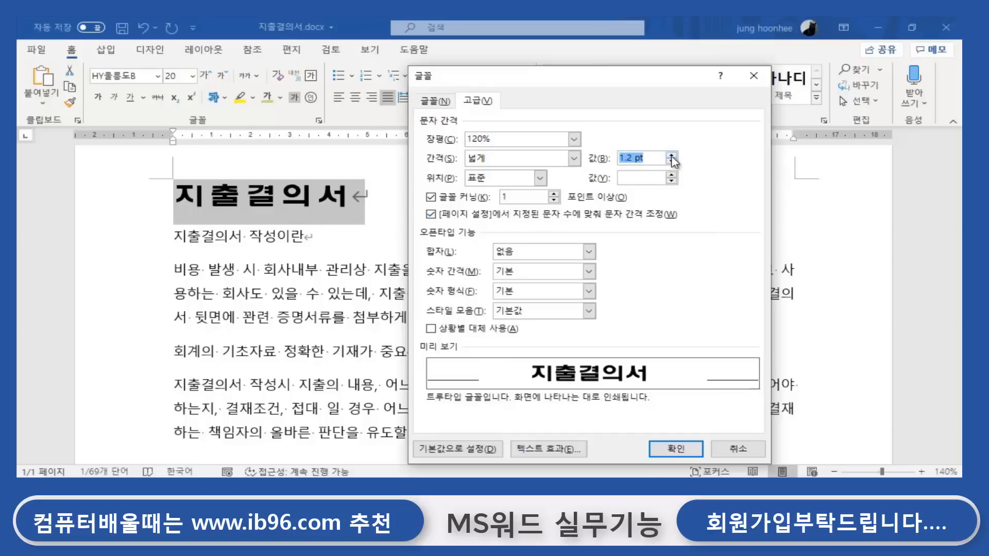
pyautogui.click(671, 155)
pyautogui.click(671, 155)
pyautogui.click(671, 156)
pyautogui.click(671, 155)
pyautogui.click(671, 156)
pyautogui.click(672, 156)
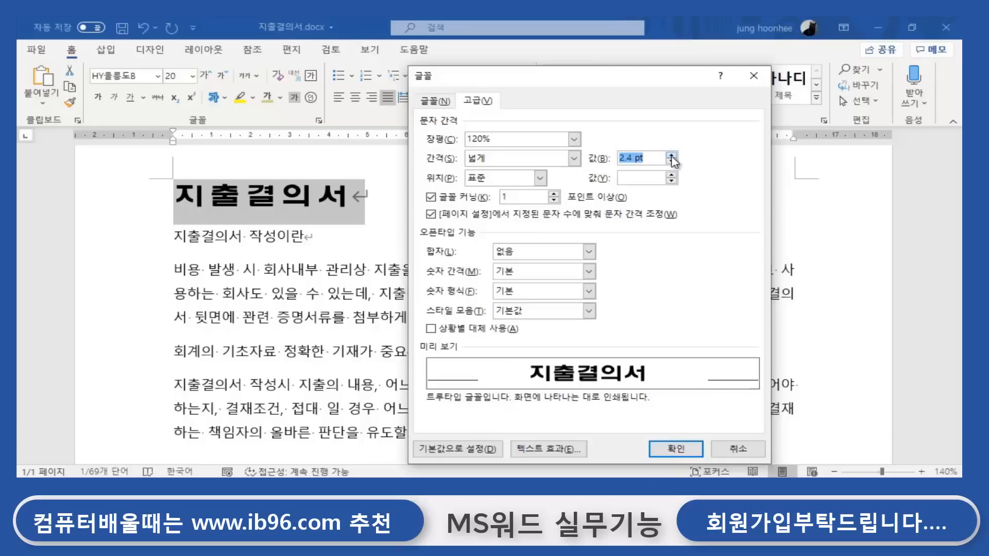
pyautogui.click(667, 450)
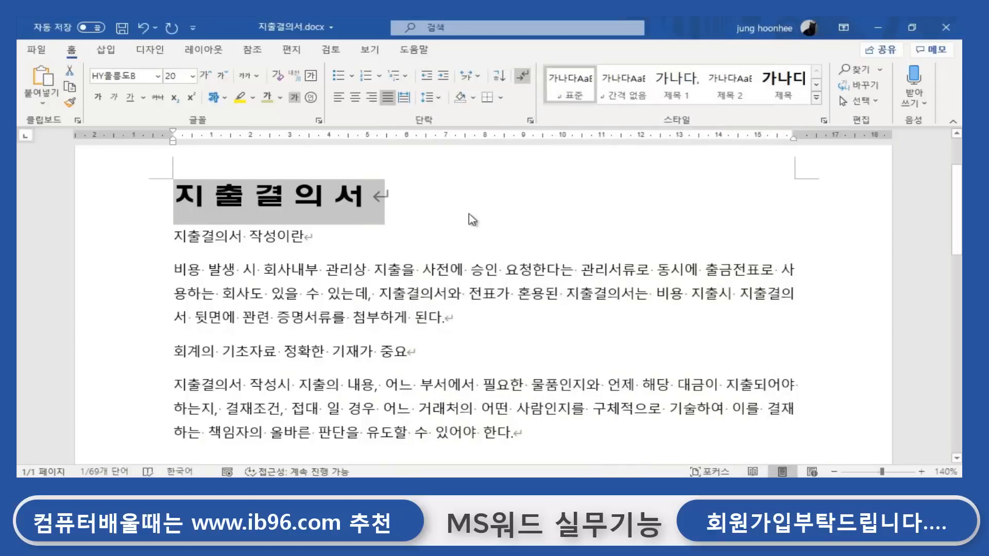
pyautogui.click(471, 219)
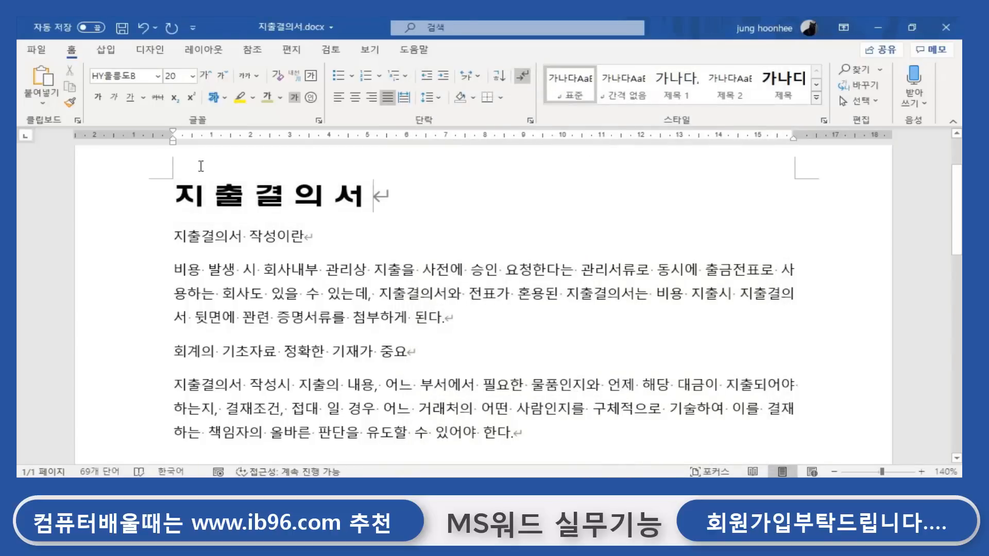
pyautogui.click(211, 199)
pyautogui.moveTo(176, 195); pyautogui.dragTo(424, 214)
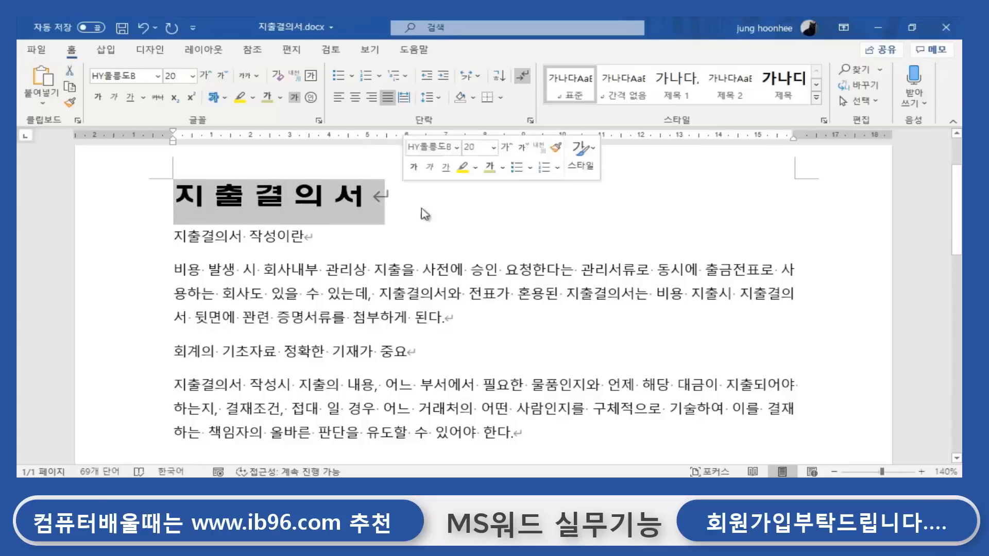
pyautogui.click(437, 224)
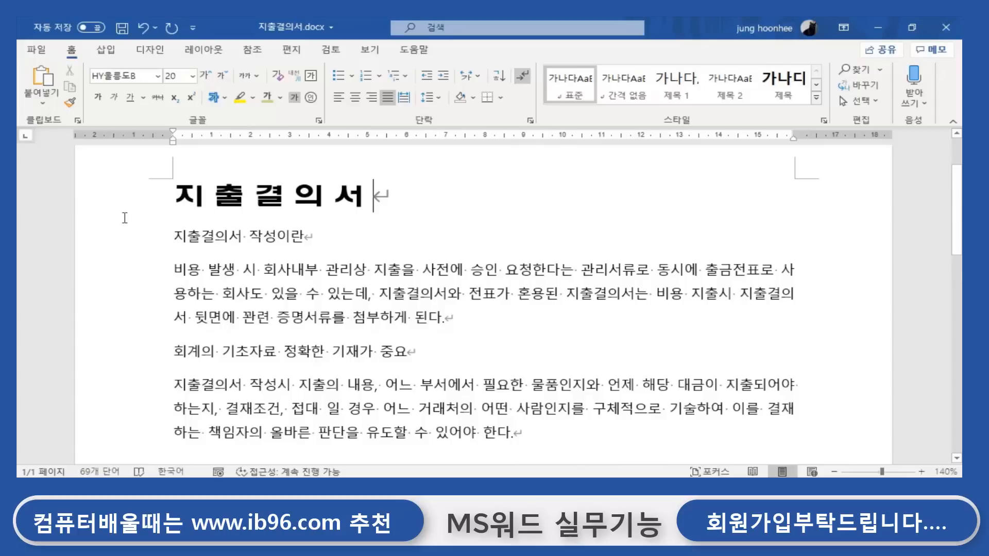
pyautogui.click(181, 195)
pyautogui.moveTo(180, 196); pyautogui.dragTo(276, 223)
pyautogui.click(515, 224)
pyautogui.click(410, 217)
# Highlight "회사내부 관리상 지출을 사전에 승인 요청한다는 관리서류" in the first body paragraph in yellow.
pyautogui.moveTo(267, 268); pyautogui.dragTo(636, 267)
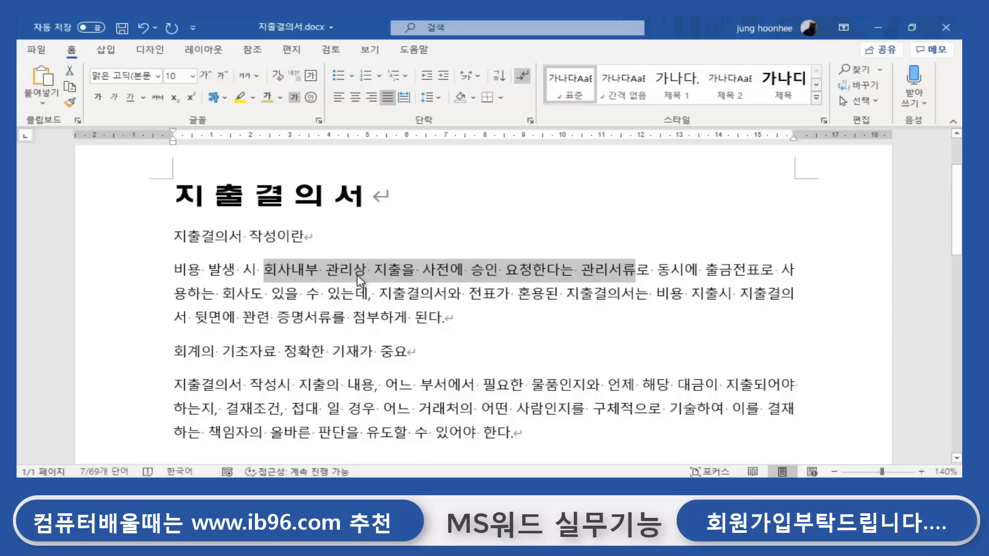
pyautogui.click(253, 99)
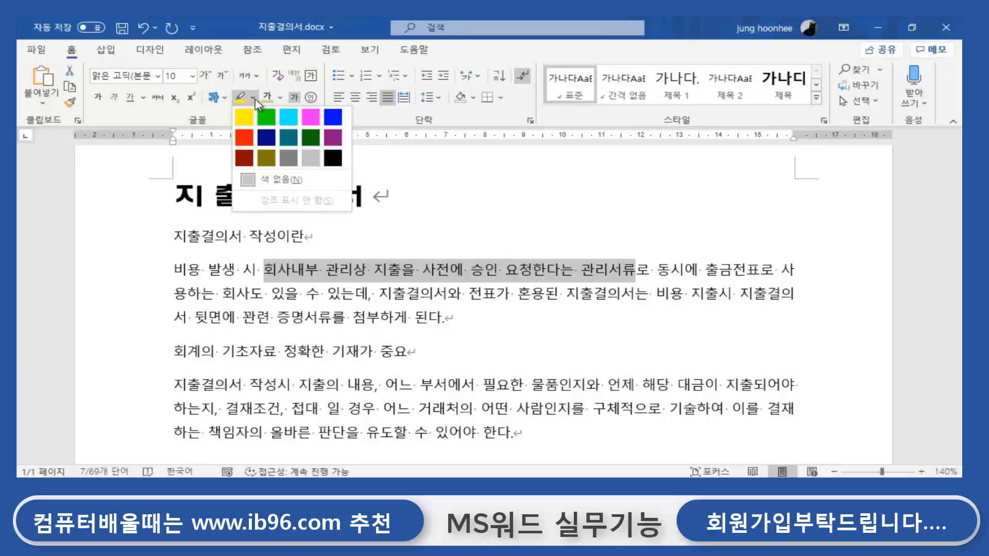
pyautogui.click(244, 118)
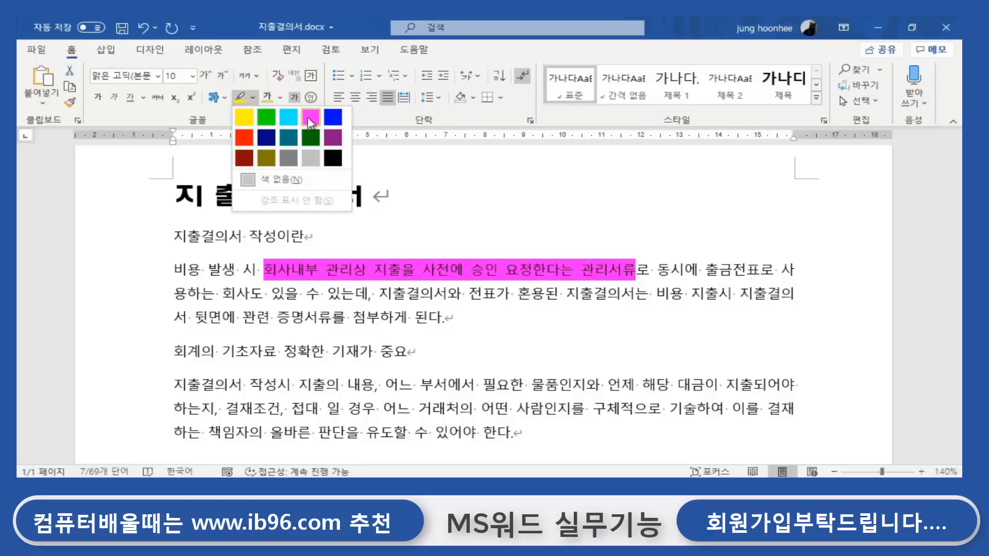
pyautogui.click(245, 118)
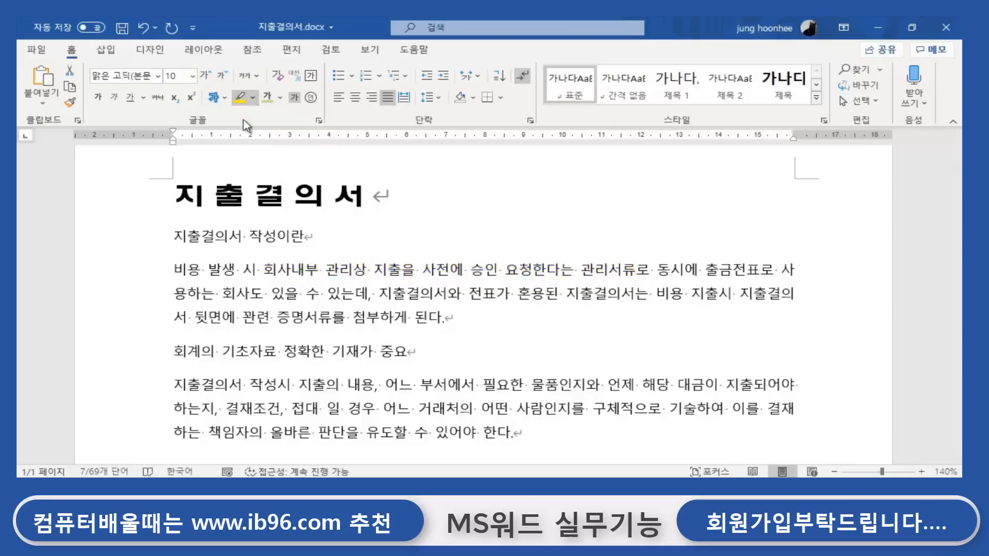
pyautogui.click(559, 221)
pyautogui.click(742, 348)
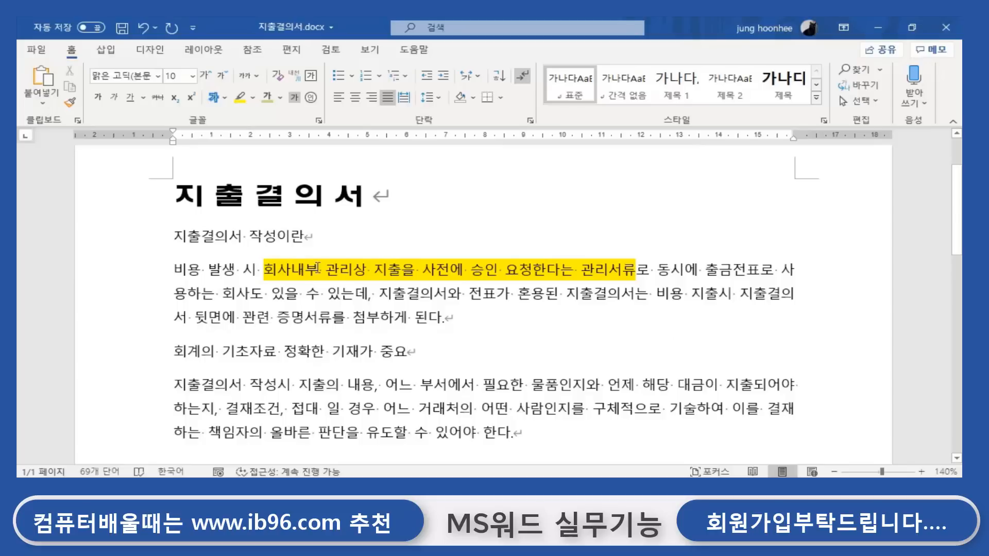
pyautogui.click(308, 245)
pyautogui.click(418, 325)
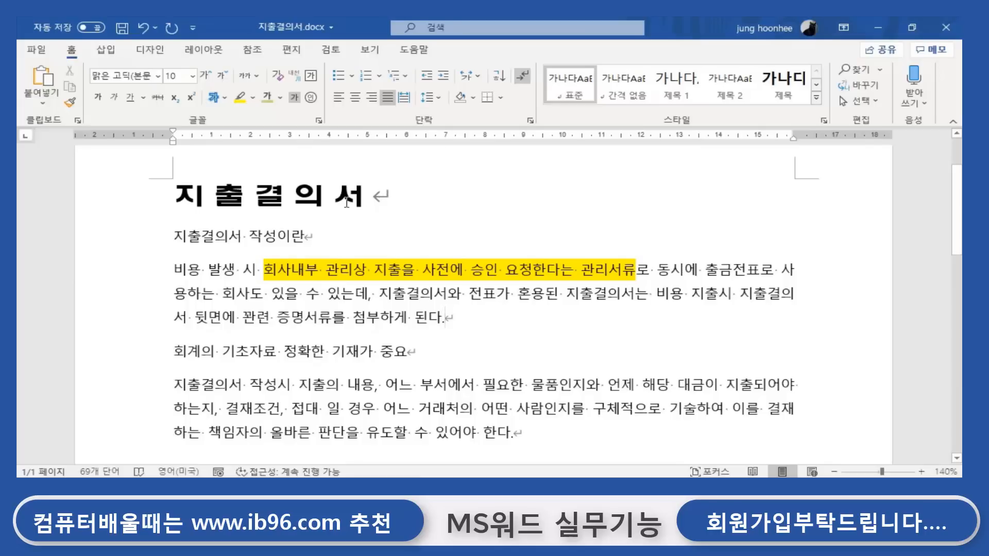
pyautogui.click(380, 188)
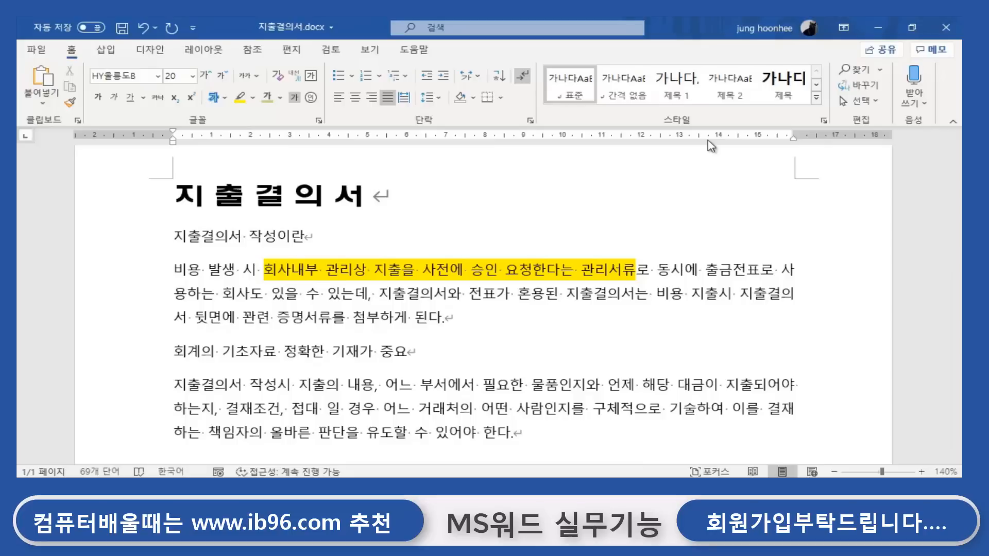
# Add "(expenditure statement)" directly after the title 지출결의서.
pyautogui.write('(')
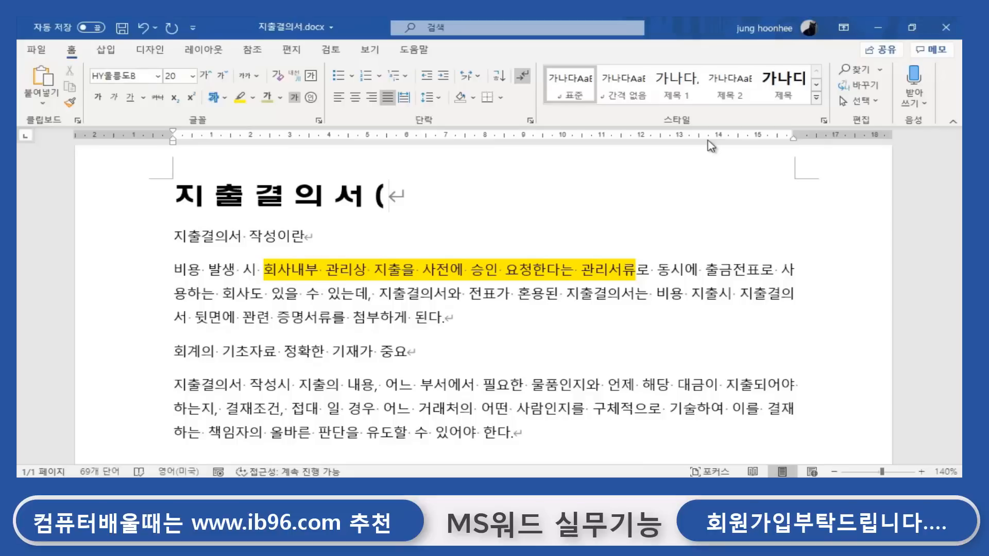
pyautogui.write('ㄷ')
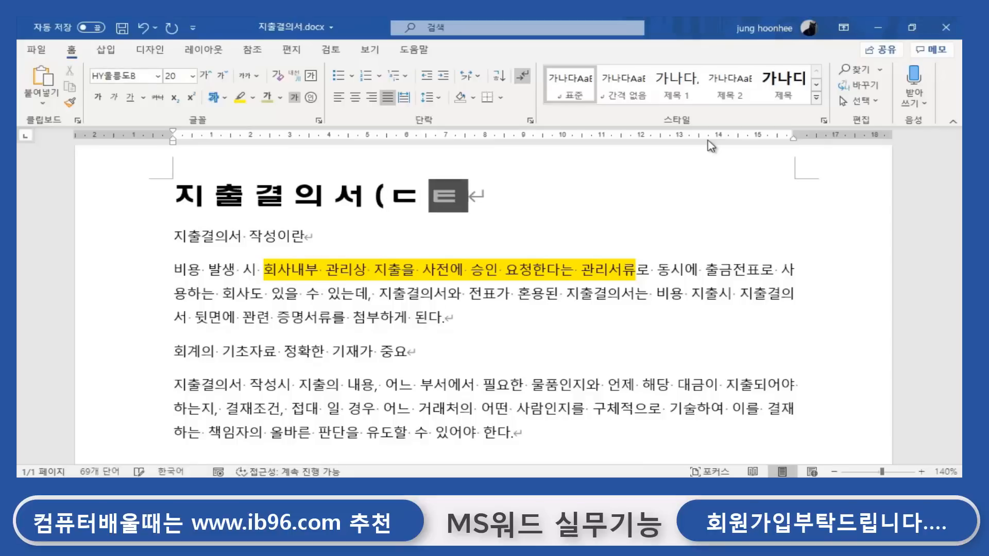
pyautogui.press('BackSpace')
pyautogui.write('ex')
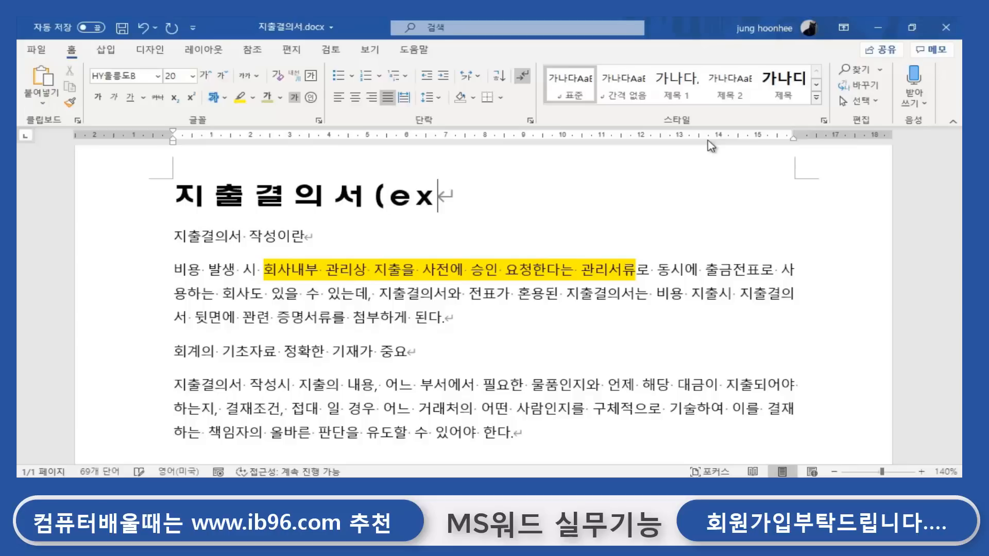
pyautogui.write('penditure ')
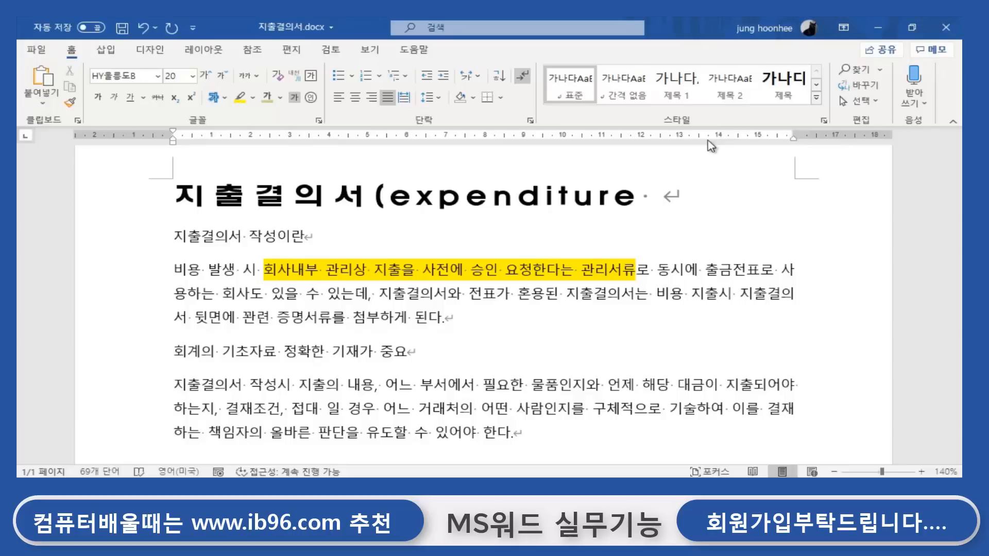
pyautogui.write('stat')
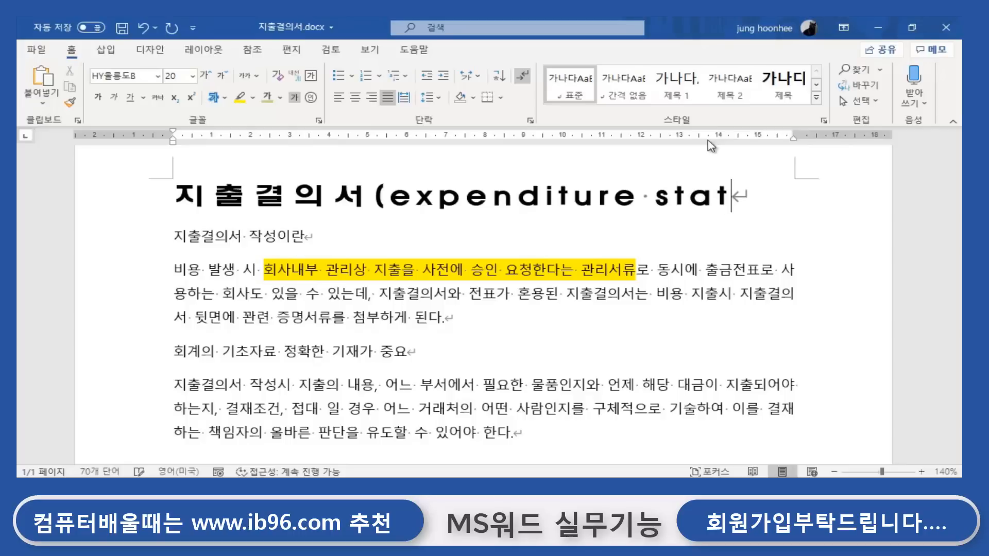
pyautogui.write('emen')
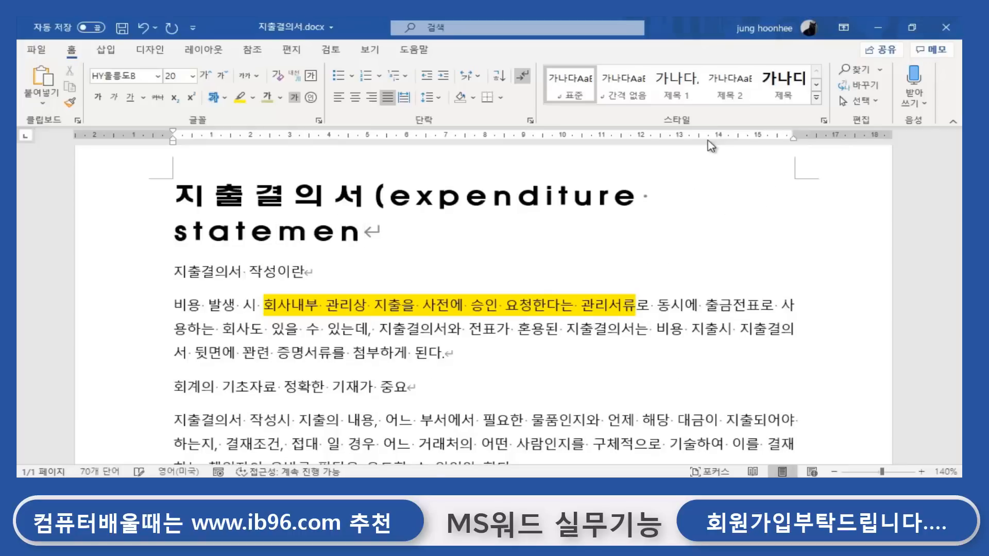
pyautogui.write('t)')
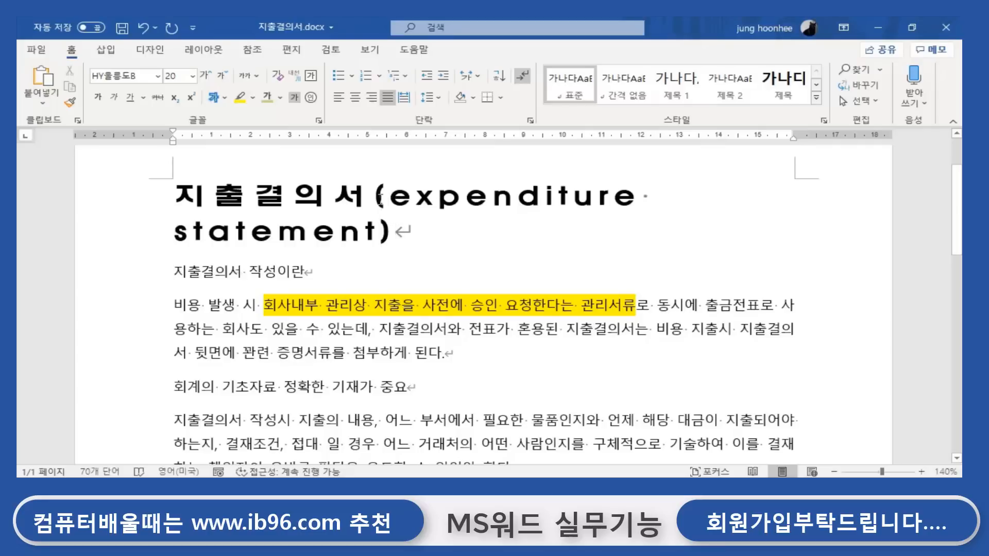
# Set the character scale (장평) of "(expenditure statement)" in the title to 100 and its spacing (간격) to 표준.
pyautogui.moveTo(377, 196); pyautogui.dragTo(391, 223)
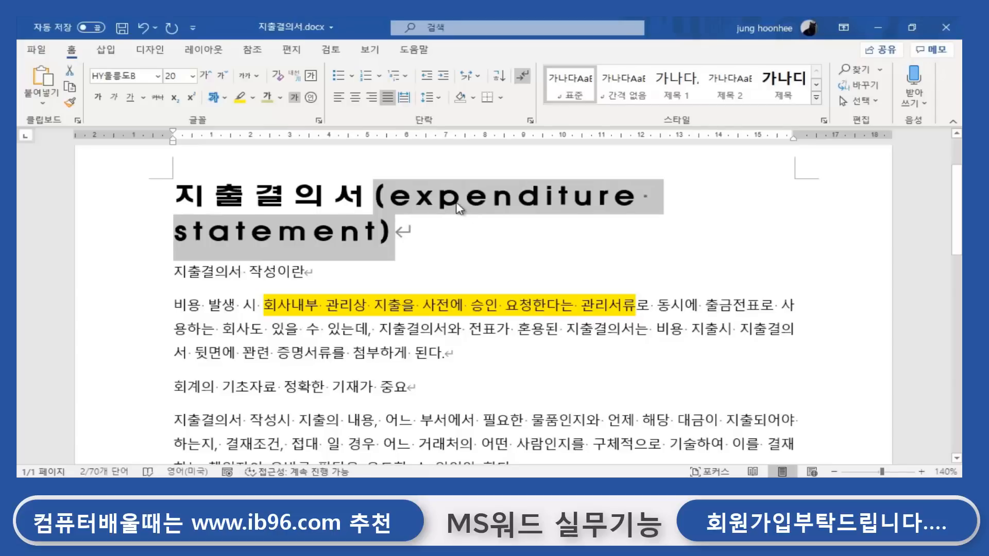
pyautogui.hotkey('ctrl', 'd')
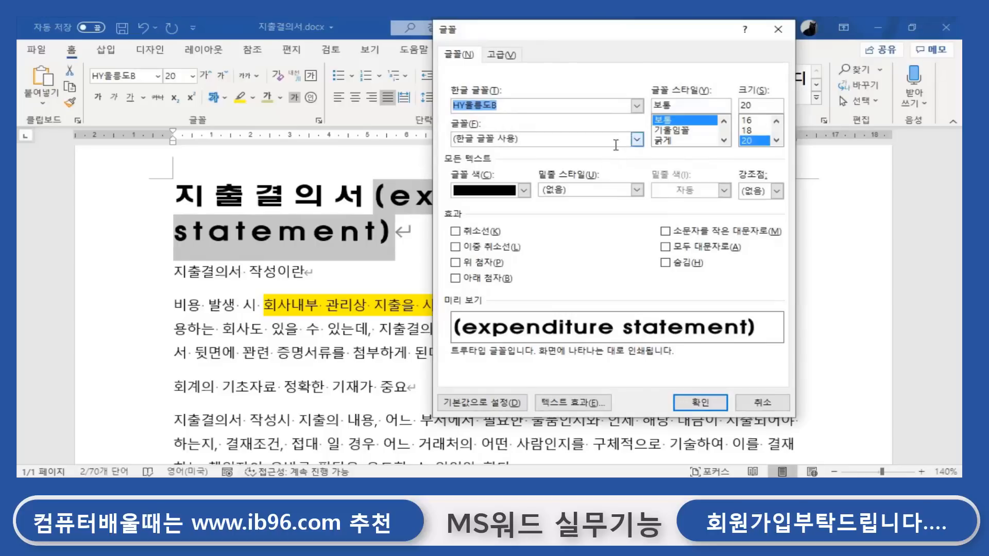
pyautogui.moveTo(582, 37); pyautogui.dragTo(674, 90)
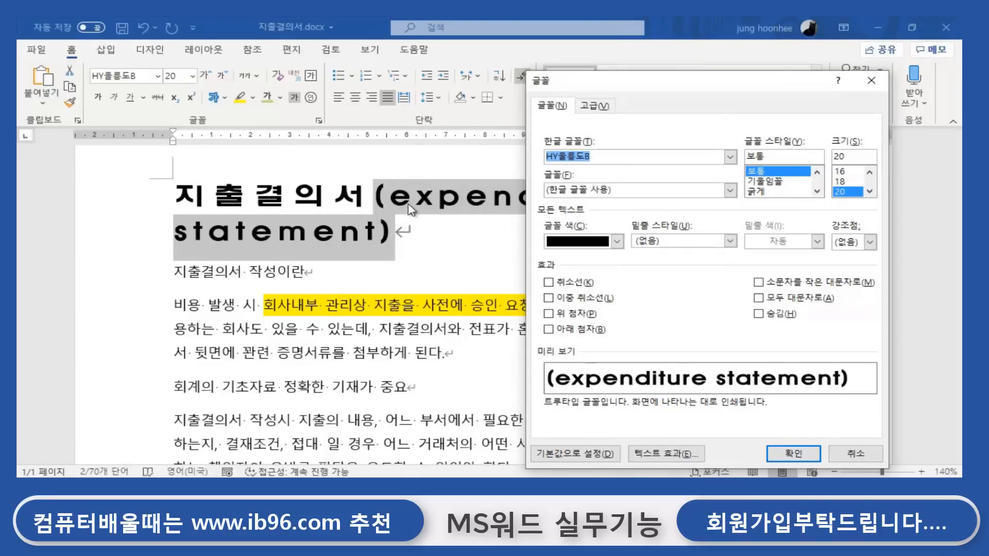
pyautogui.click(599, 106)
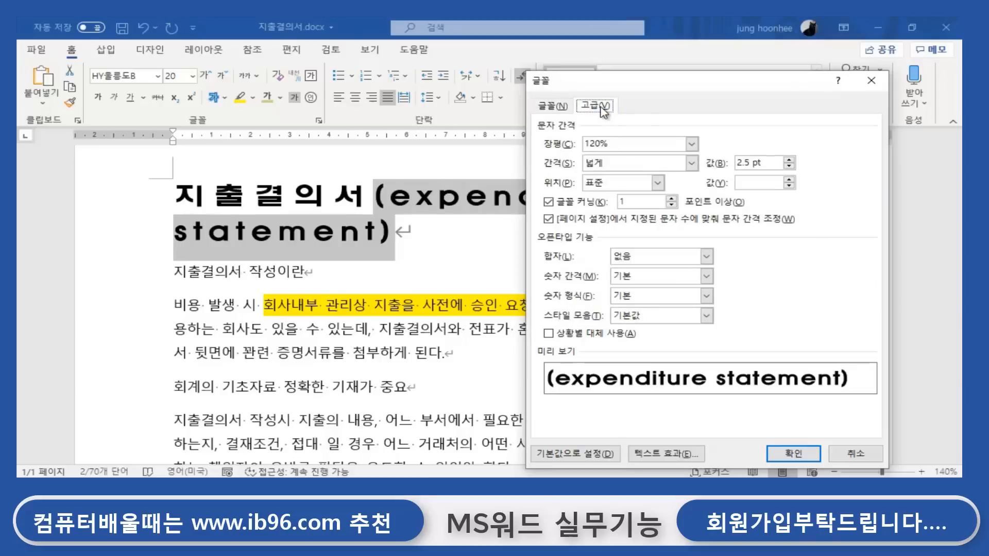
pyautogui.doubleClick(683, 144)
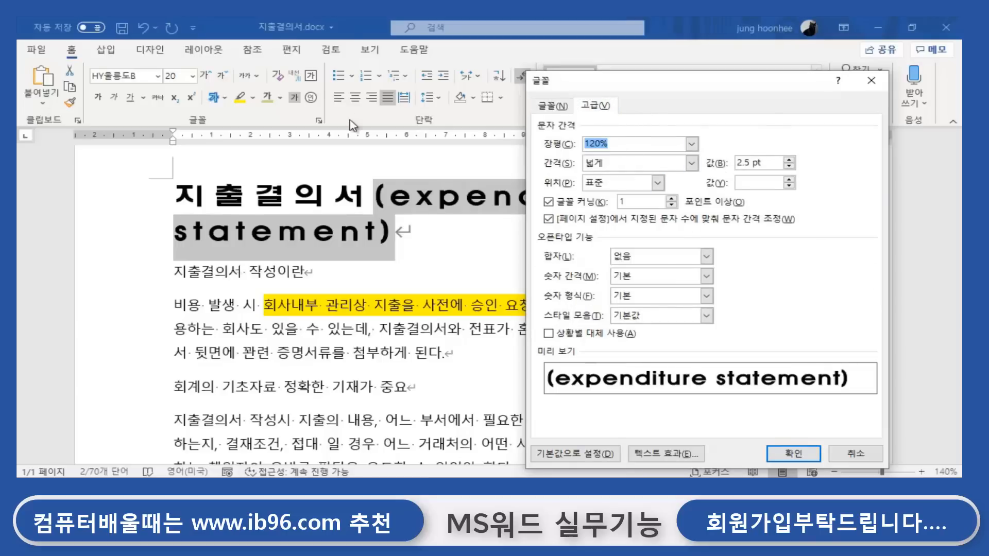
pyautogui.write('1')
pyautogui.click(692, 162)
pyautogui.click(593, 176)
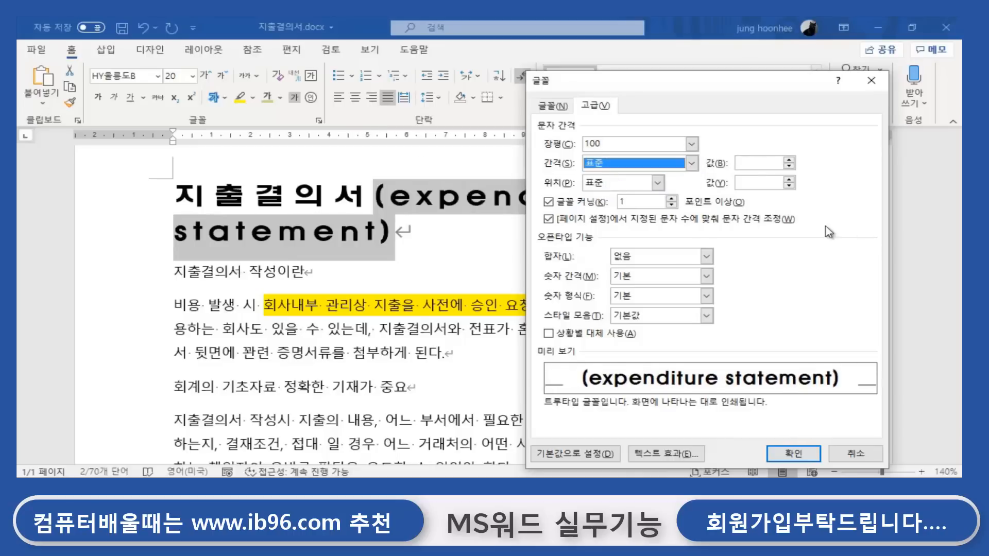
pyautogui.click(807, 460)
pyautogui.click(736, 207)
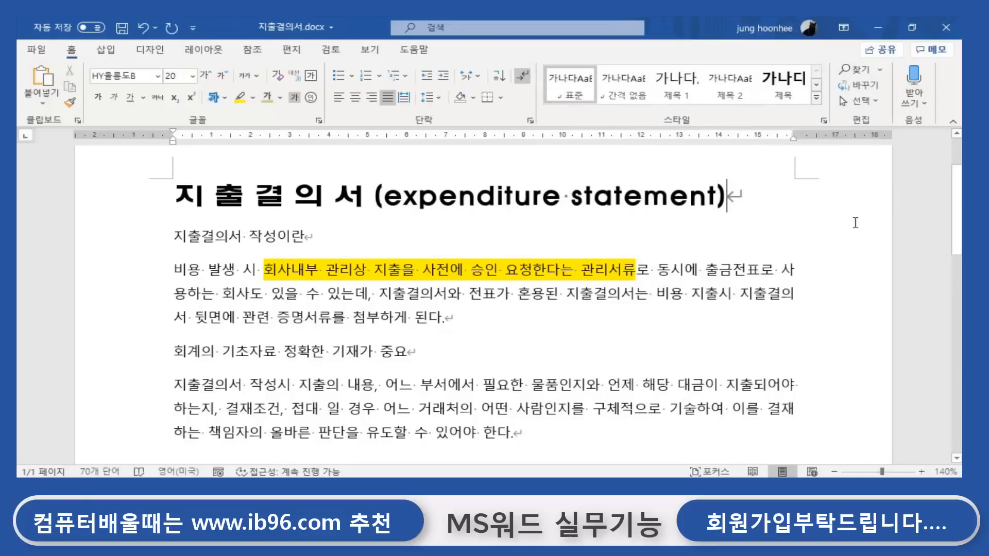
pyautogui.click(470, 235)
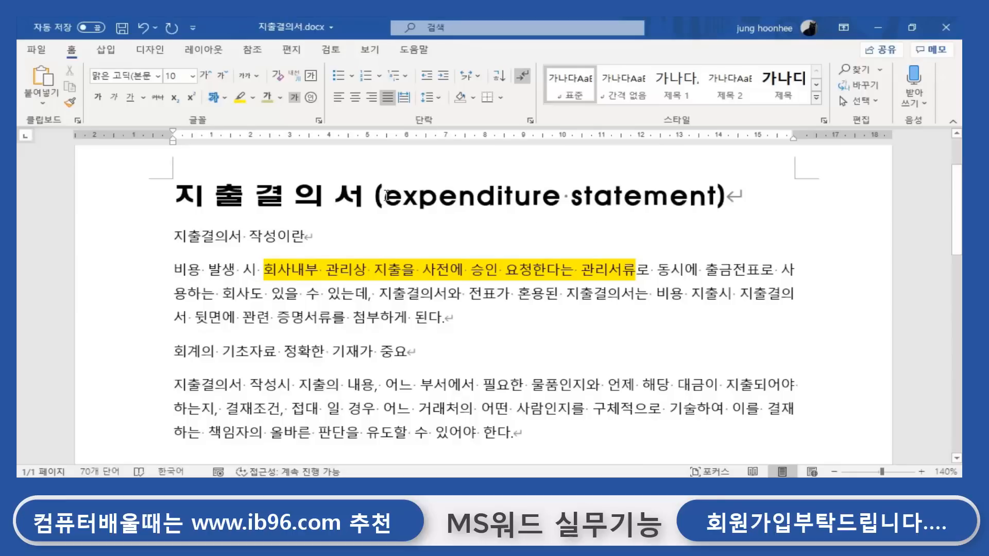
# Change the case of "expenditure statement" in the title so each word is capitalized (각 단어를 대문자로).
pyautogui.moveTo(386, 195); pyautogui.dragTo(644, 189)
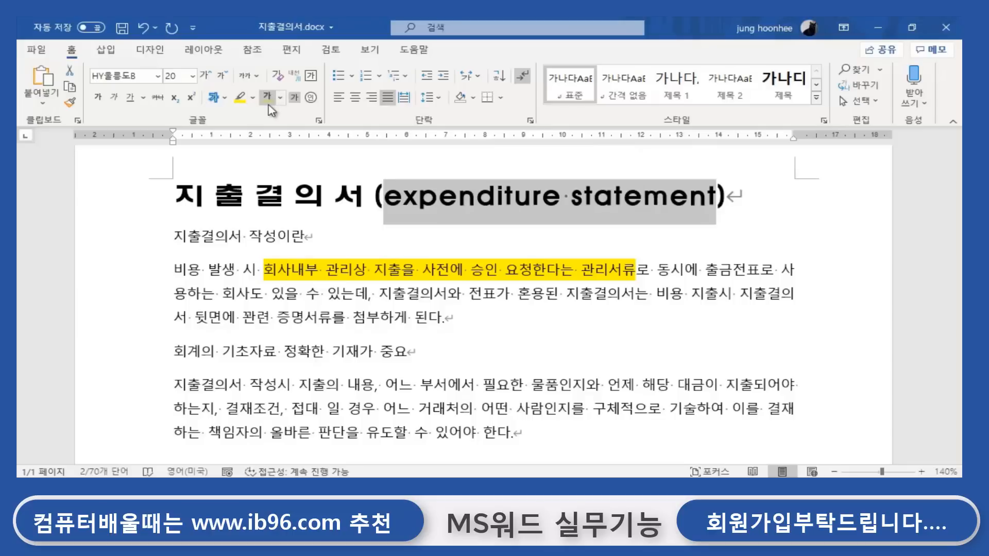
pyautogui.click(258, 76)
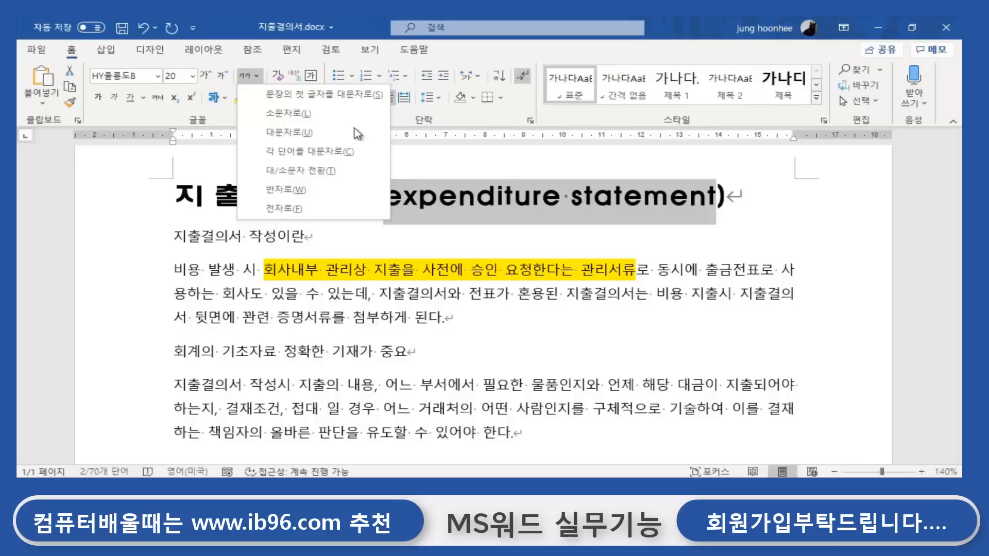
pyautogui.click(314, 154)
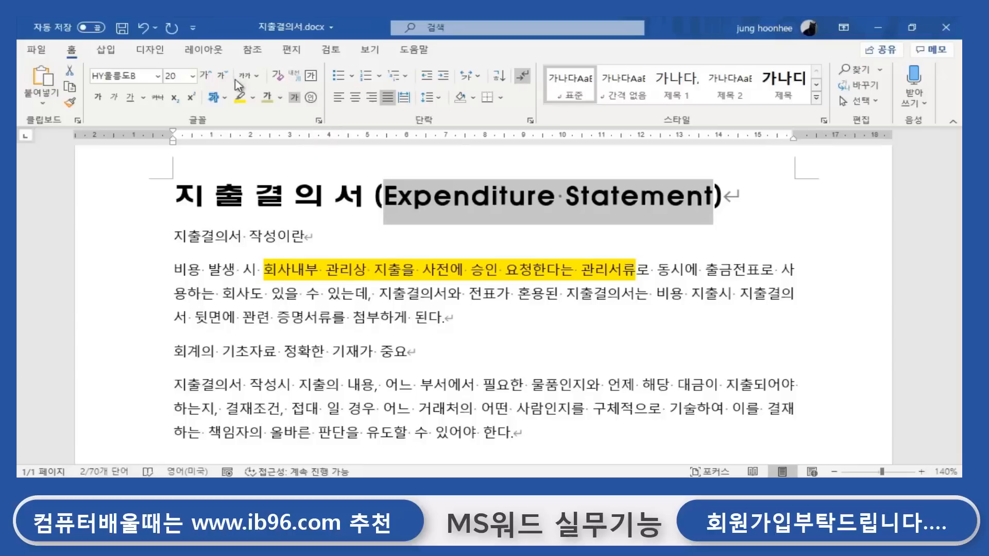
pyautogui.click(465, 239)
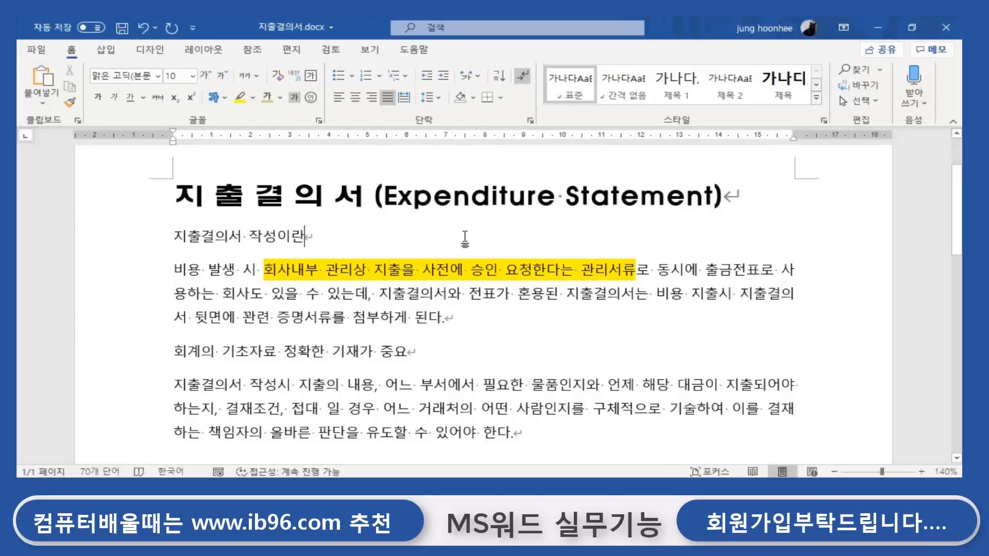
# Increase the font size of the subheading "지출결의서 작성이란" to 11 pt and open the text effects gallery for it.
pyautogui.click(448, 318)
pyautogui.moveTo(171, 236); pyautogui.dragTo(308, 237)
pyautogui.click(336, 242)
pyautogui.moveTo(171, 236); pyautogui.dragTo(328, 236)
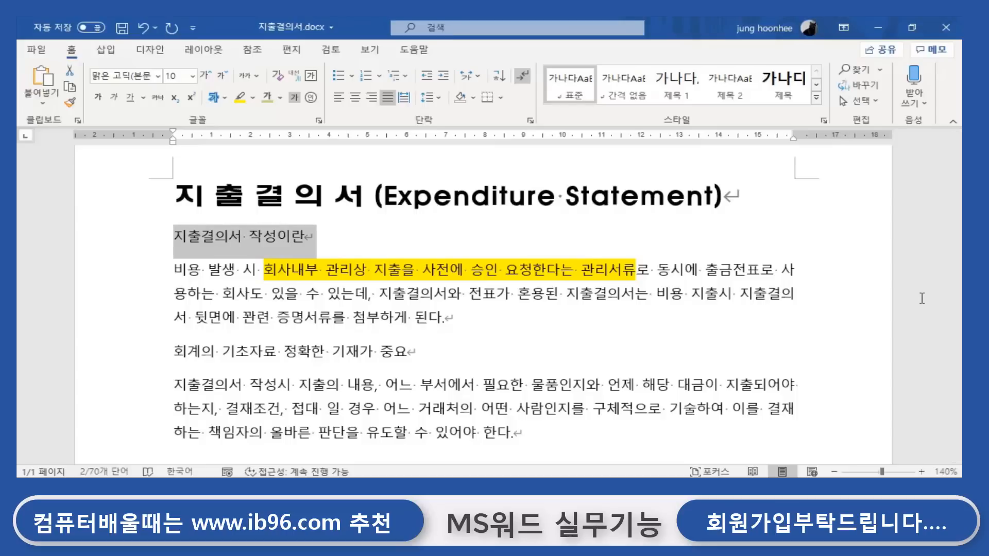
pyautogui.click(205, 75)
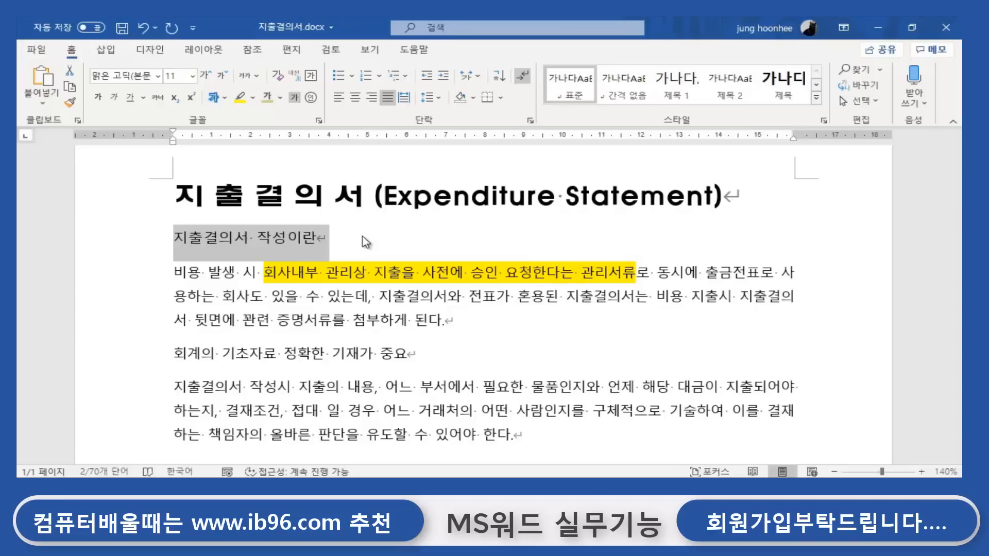
pyautogui.click(227, 98)
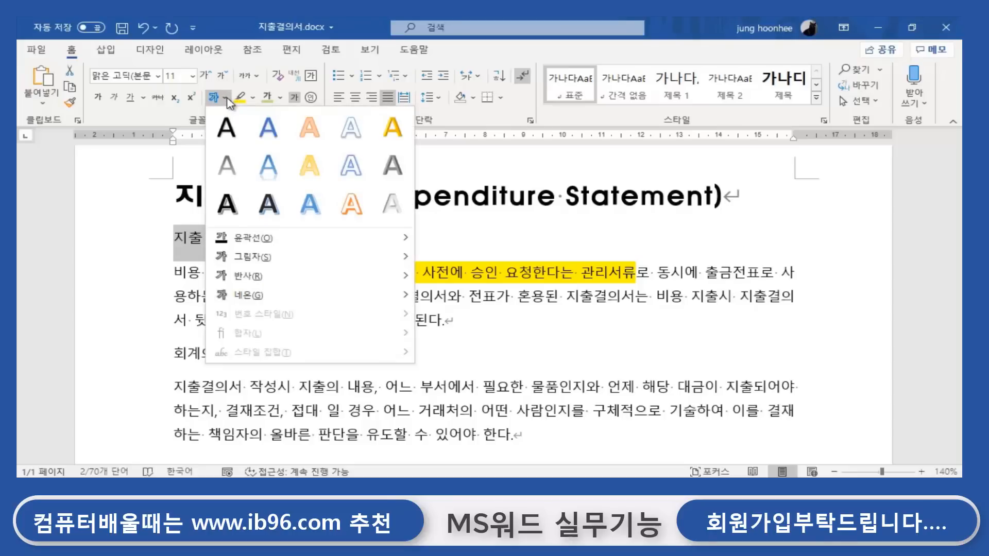
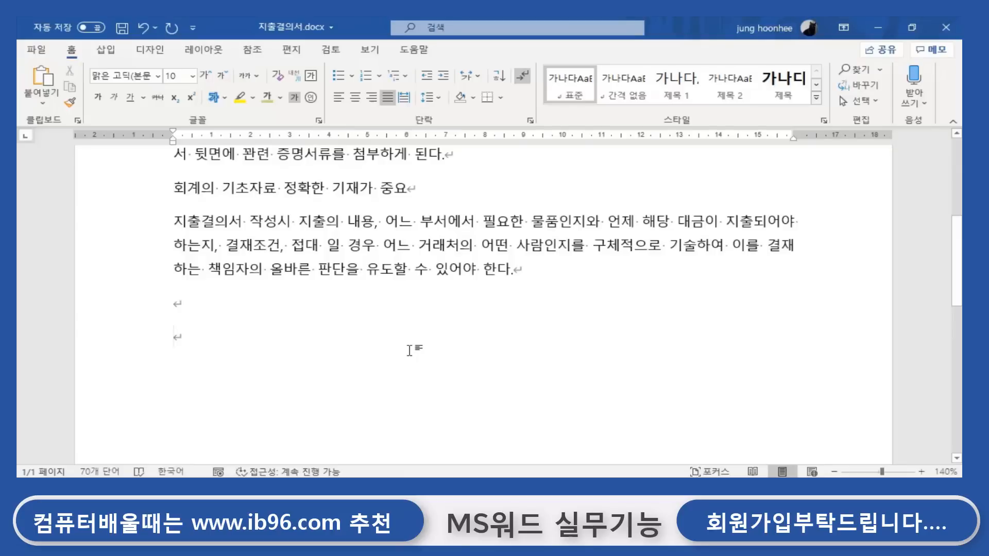
# Enter "Co2" in the last empty paragraph and change its letters "Co" to lowercase (소문자로).
pyautogui.write('Co2')
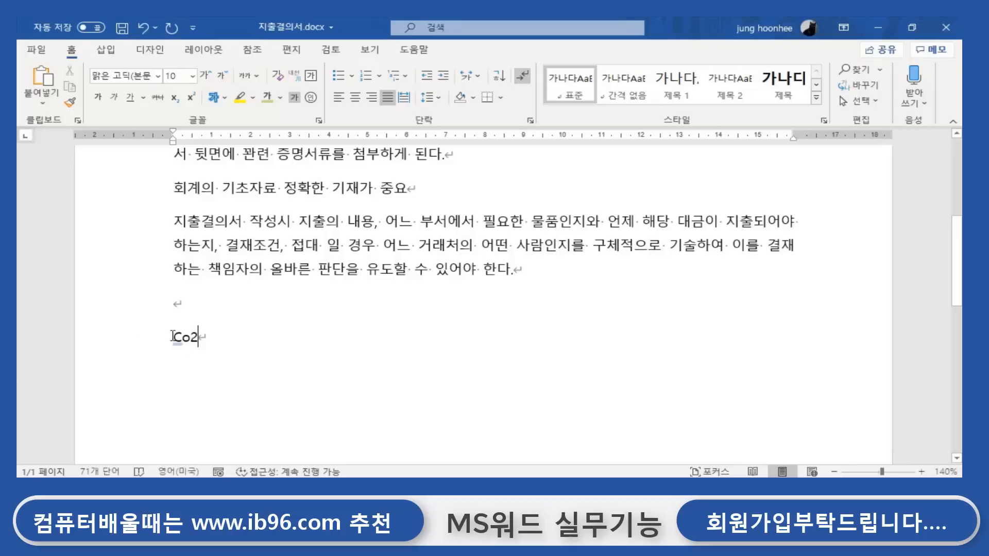
pyautogui.moveTo(172, 336); pyautogui.dragTo(189, 334)
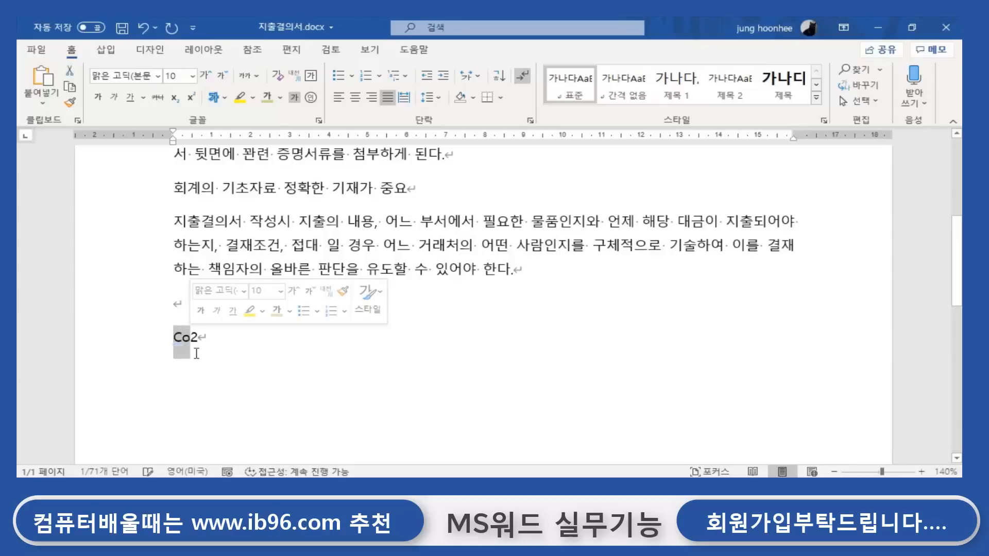
pyautogui.click(256, 77)
pyautogui.click(288, 112)
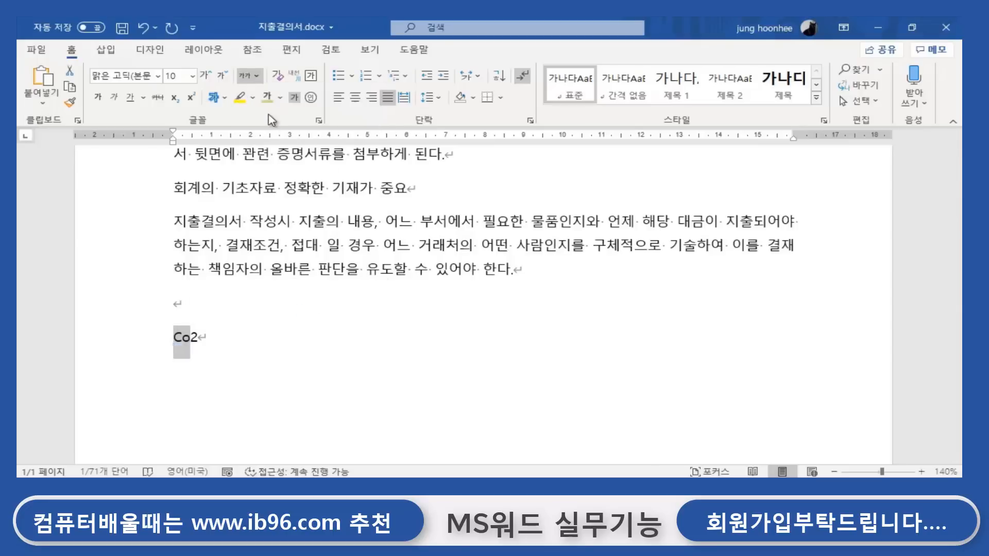
# Format the 2 in "co2" as subscript.
pyautogui.moveTo(204, 340); pyautogui.dragTo(188, 339)
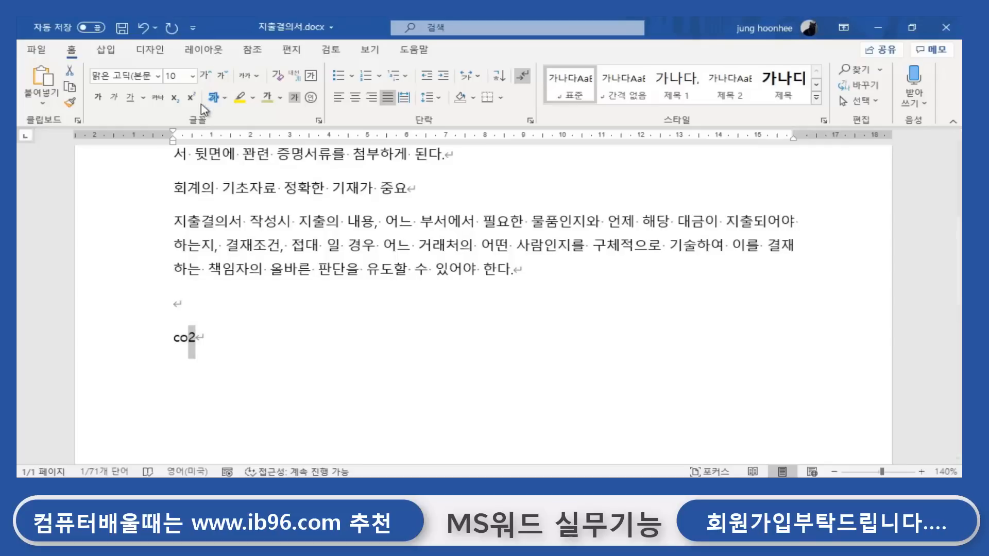
pyautogui.click(175, 102)
pyautogui.click(281, 327)
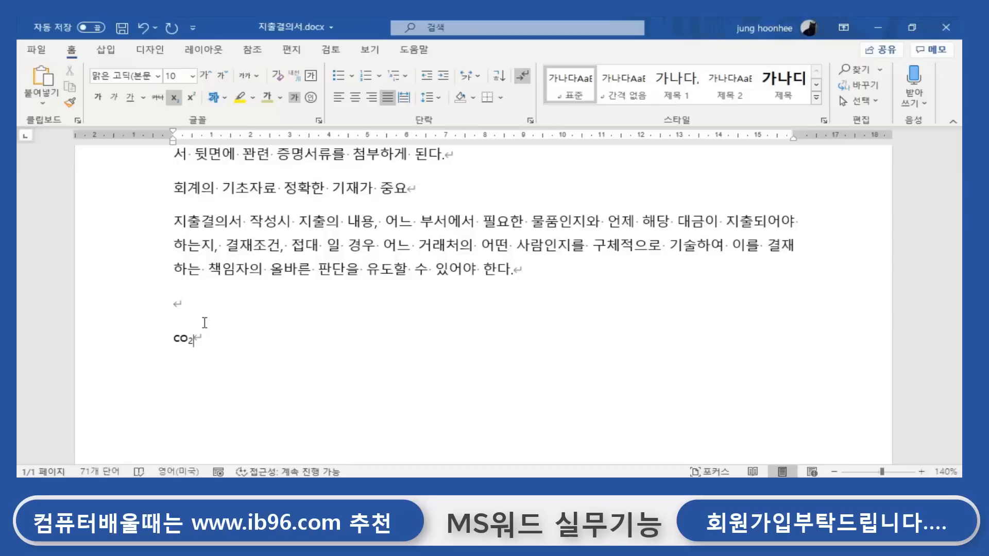
# Add "의 배출을" after the subscript 2 and remove the subscript formatting from the added text.
pyautogui.write('d')
pyautogui.press('BackSpace')
pyautogui.write('의 배출을')
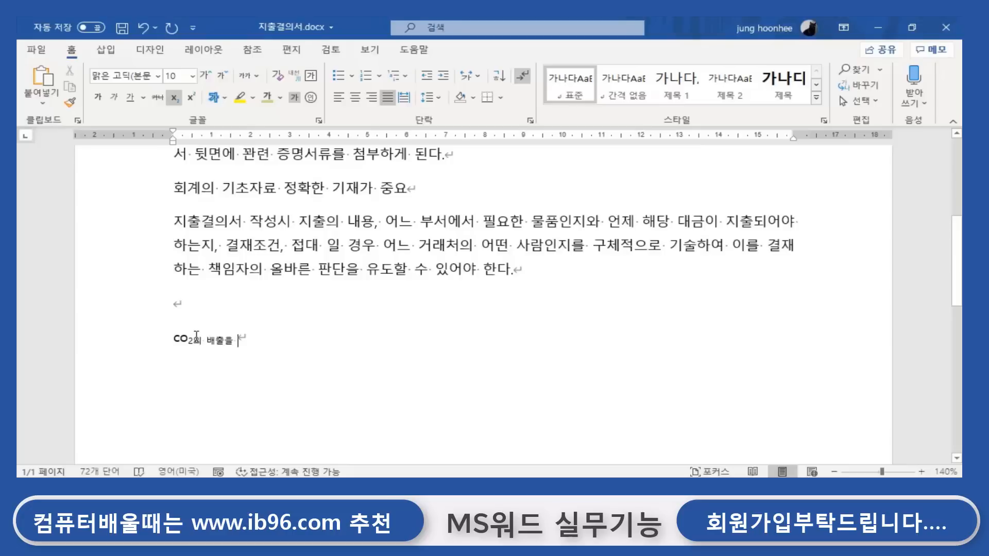
pyautogui.moveTo(196, 335); pyautogui.dragTo(266, 338)
pyautogui.click(194, 341)
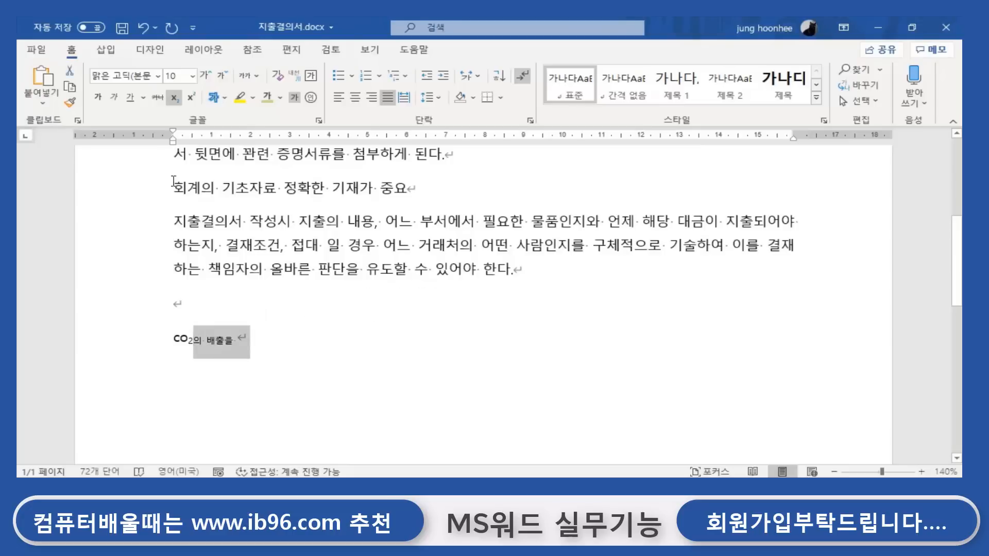
pyautogui.click(175, 98)
pyautogui.click(175, 98)
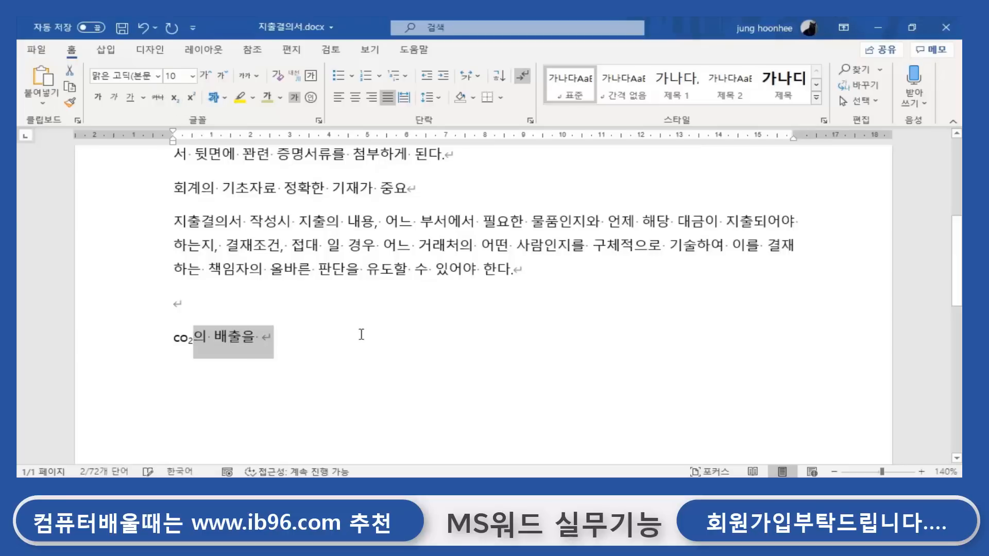
pyautogui.click(289, 334)
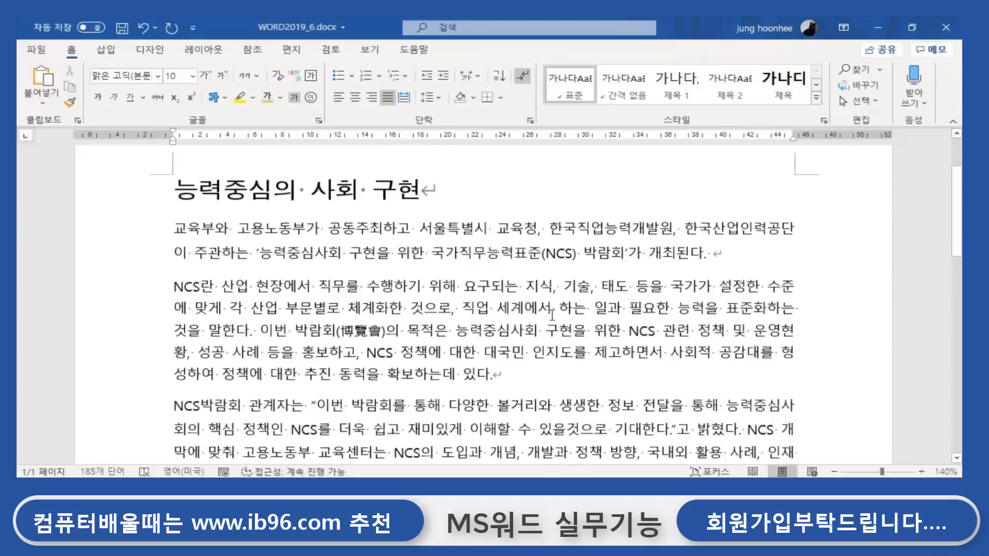
pyautogui.scroll(-4, 551, 340)
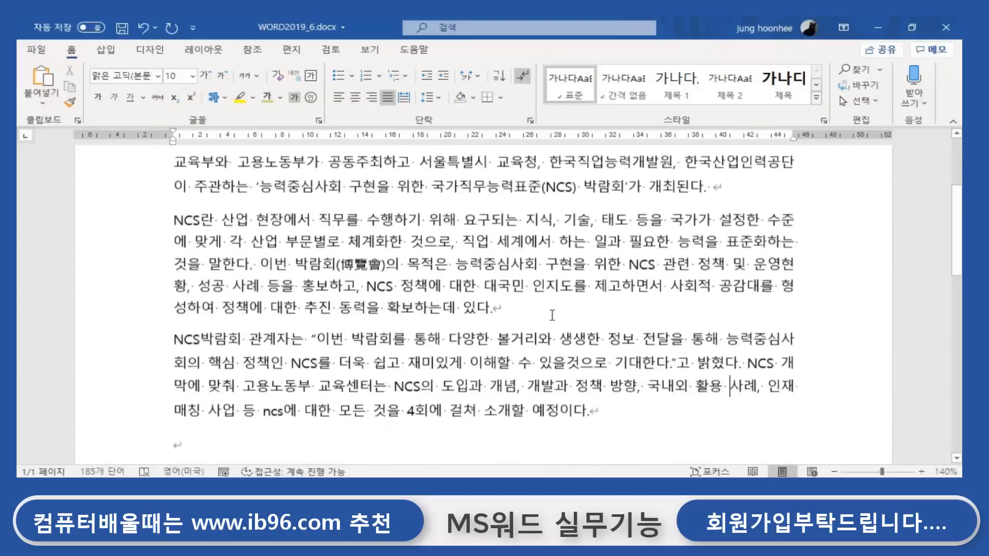
pyautogui.scroll(3, 550, 340)
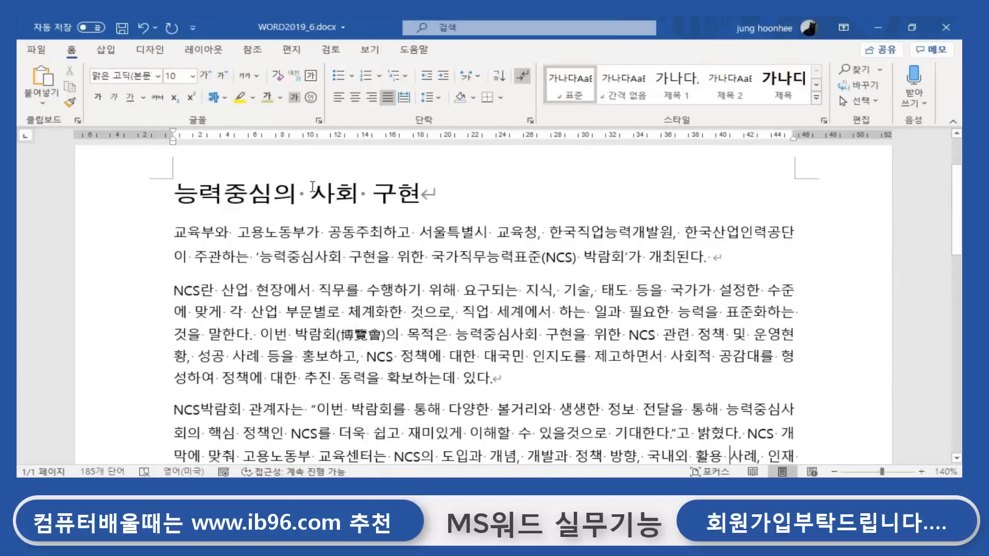
pyautogui.click(445, 199)
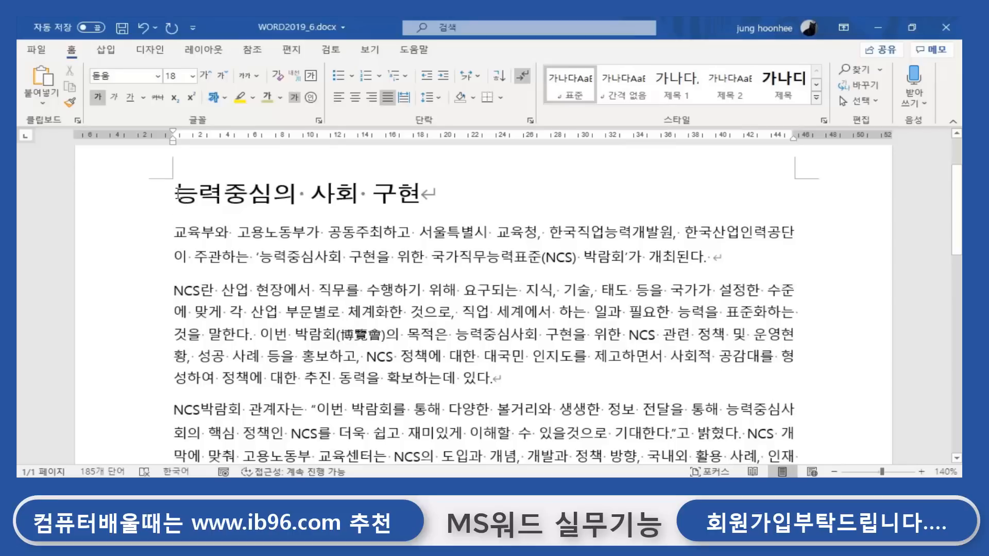
pyautogui.moveTo(175, 194); pyautogui.dragTo(454, 199)
pyautogui.click(461, 200)
pyautogui.moveTo(418, 196); pyautogui.dragTo(174, 196)
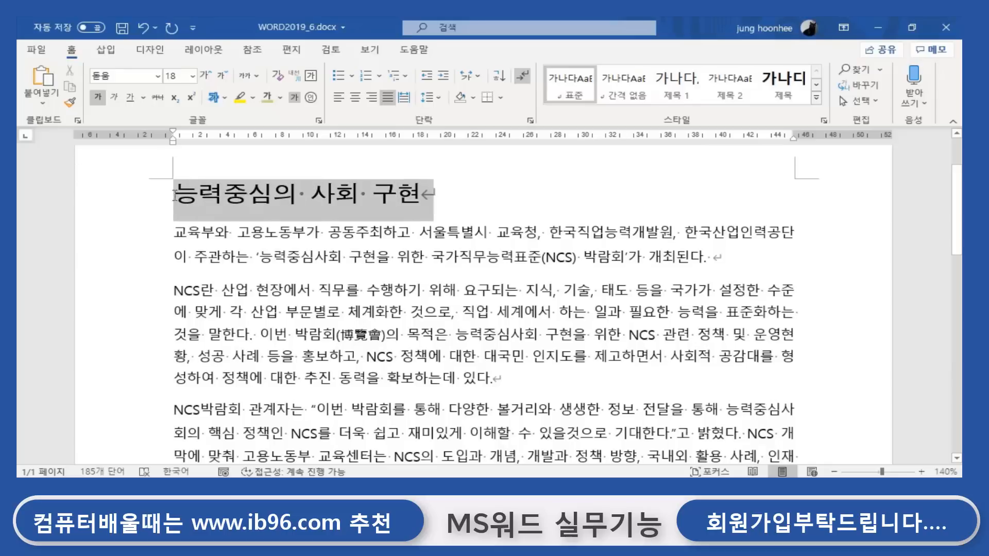
pyautogui.click(460, 203)
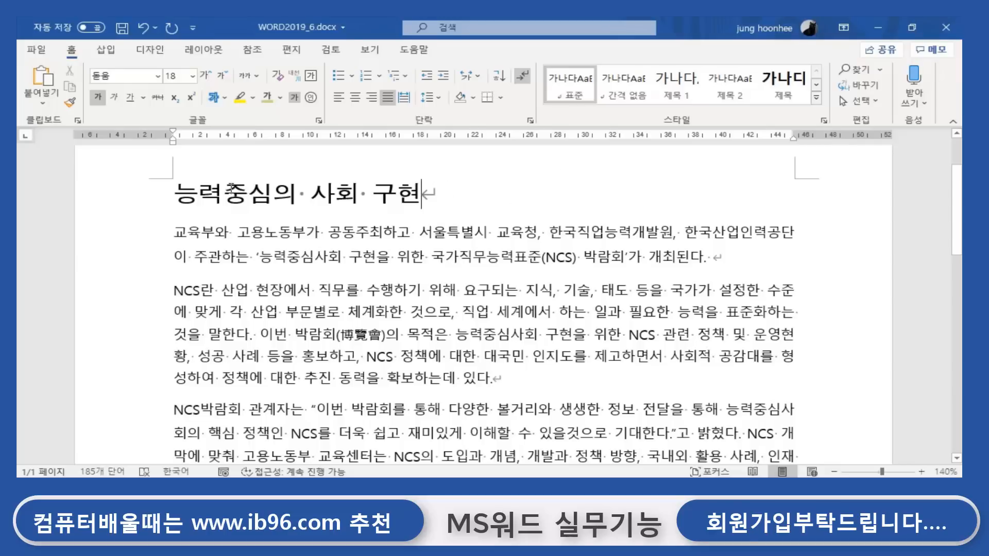
pyautogui.moveTo(177, 195); pyautogui.dragTo(460, 202)
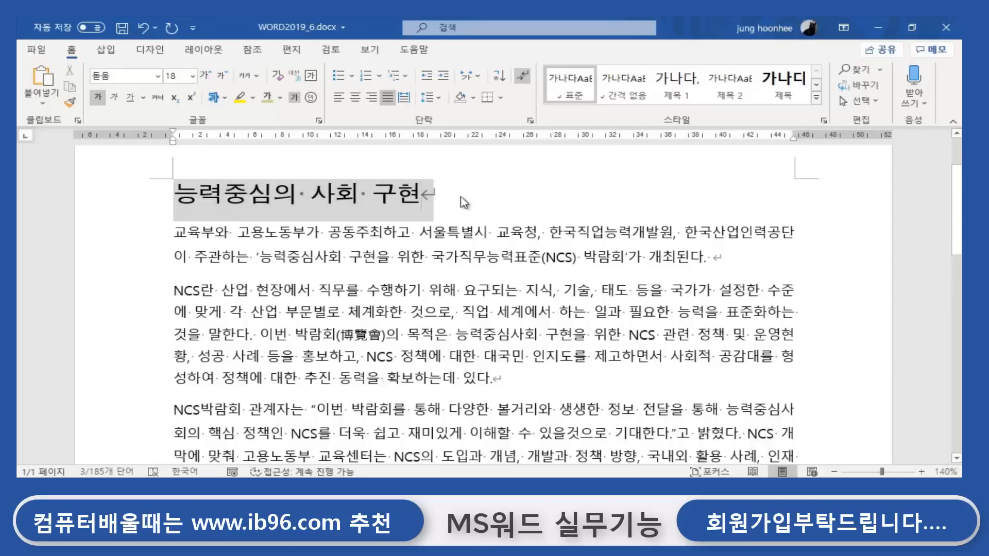
# Center the title "능력중심의 사회 구현", also trying left and right alignment before returning it to centered.
pyautogui.click(461, 201)
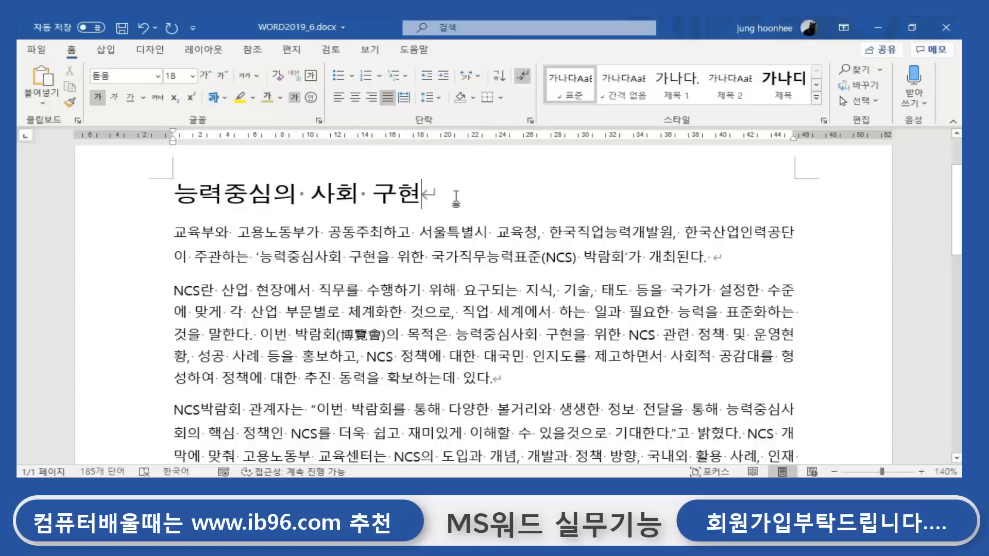
pyautogui.click(355, 97)
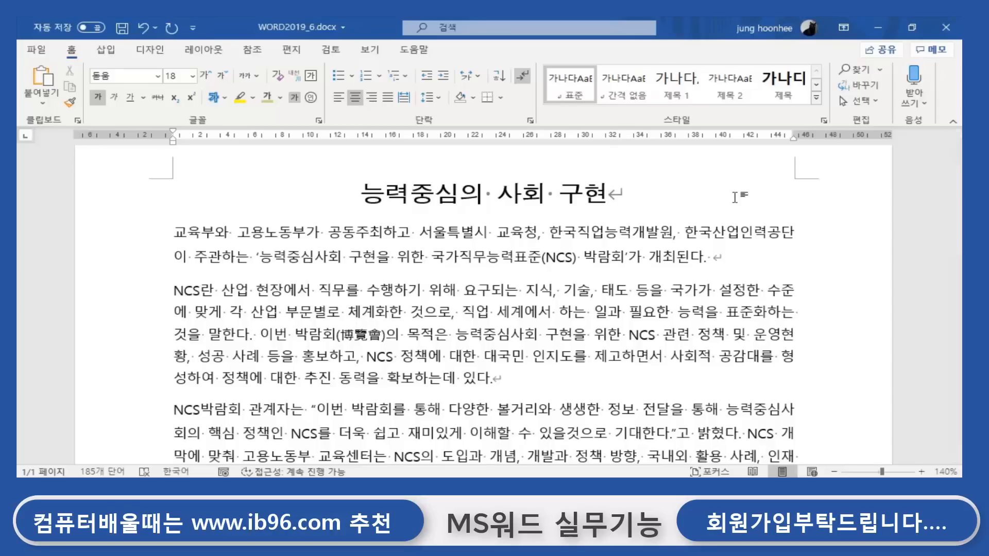
pyautogui.hotkey('ctrl', 'l')
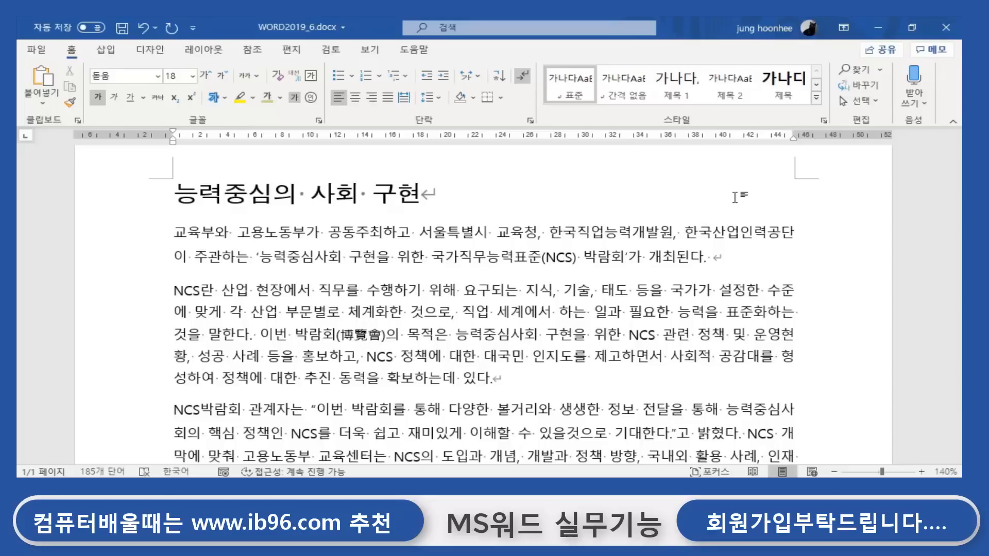
pyautogui.hotkey('ctrl', 'r')
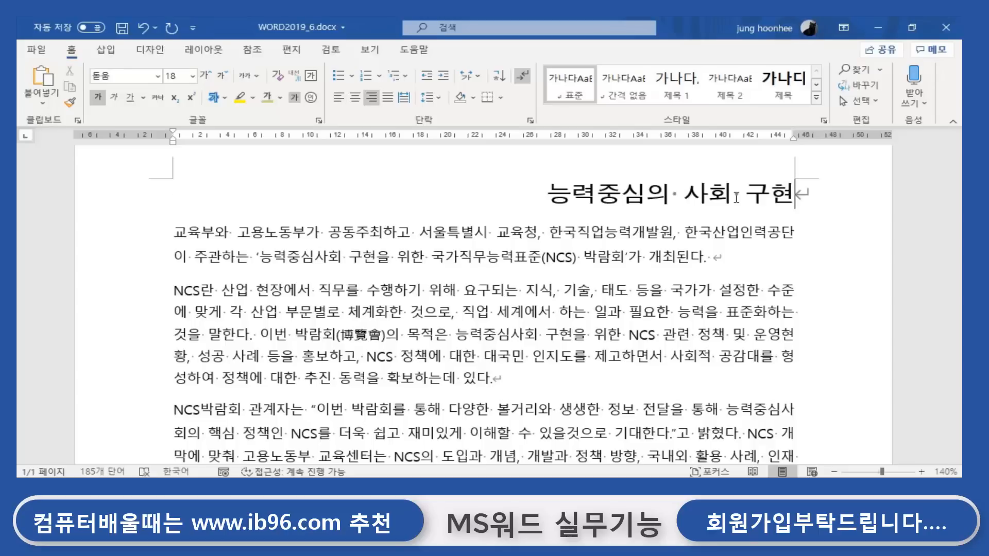
pyautogui.hotkey('ctrl', 'e')
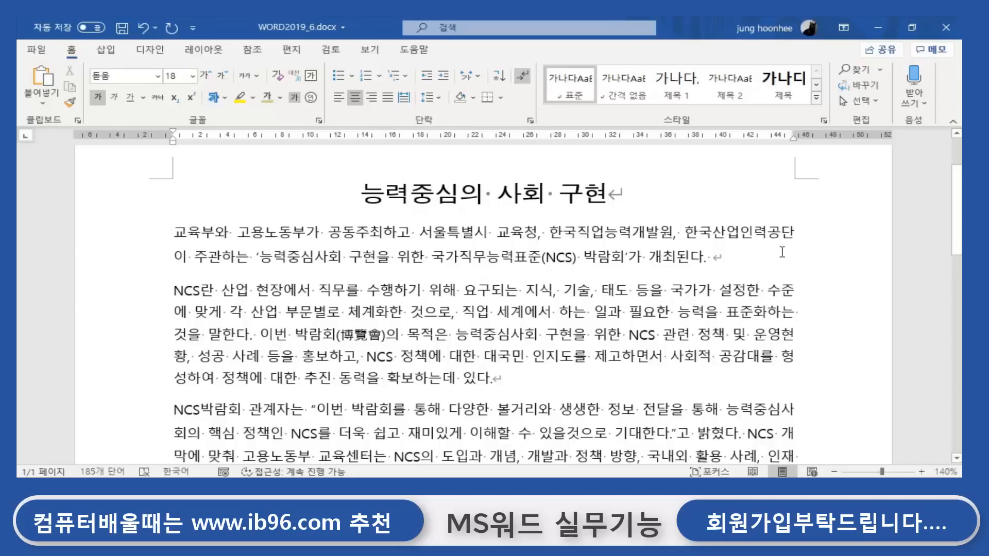
# Insert manual line breaks in the third body paragraph, before the quotation starting "이번 and after the closing quote following 기대한다.
pyautogui.scroll(-2, 290, 266)
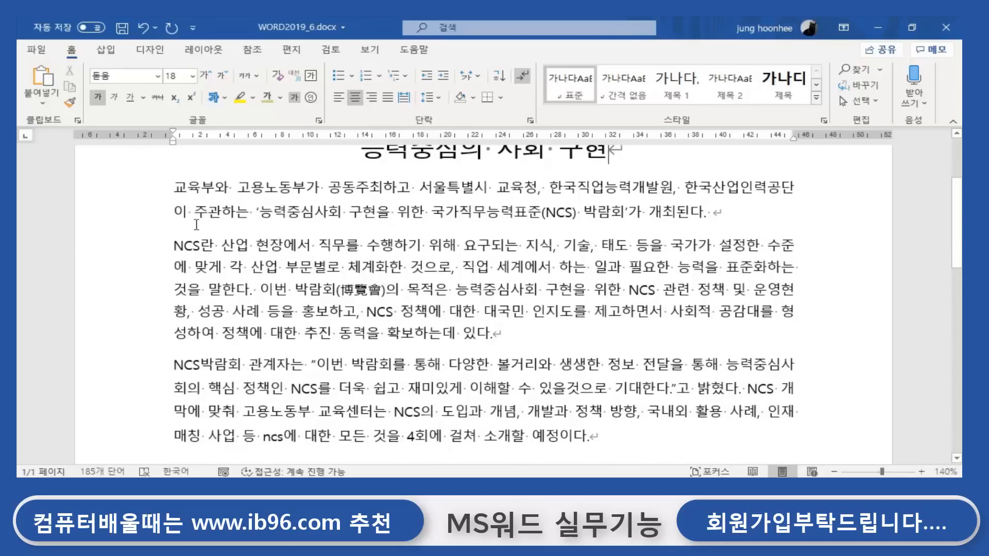
pyautogui.click(720, 208)
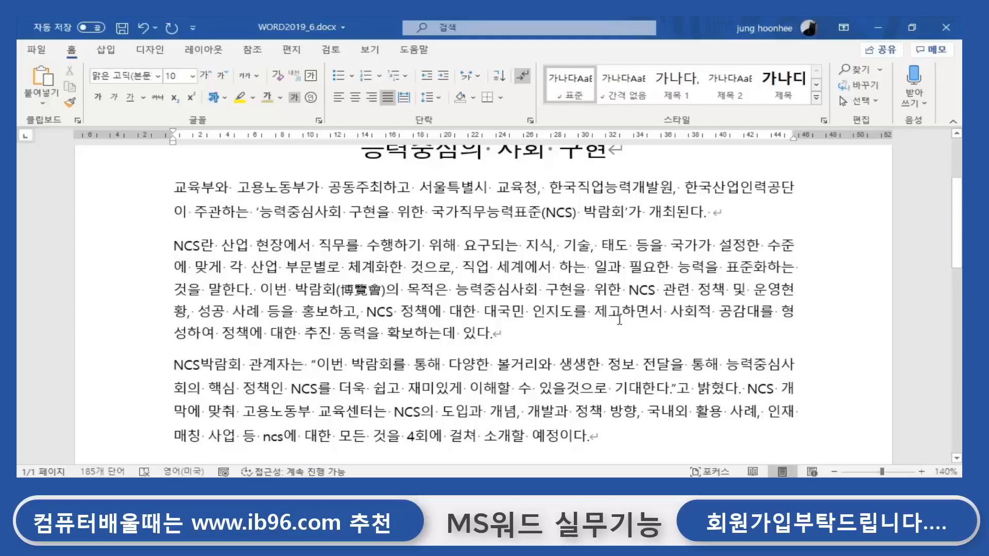
pyautogui.click(510, 330)
pyautogui.press('Return')
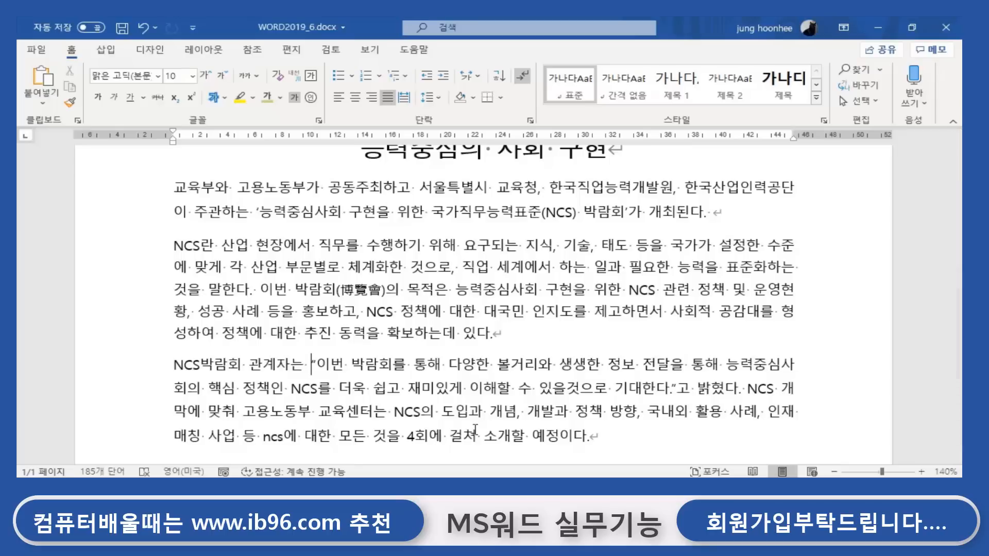
pyautogui.hotkey('shift', 'Return')
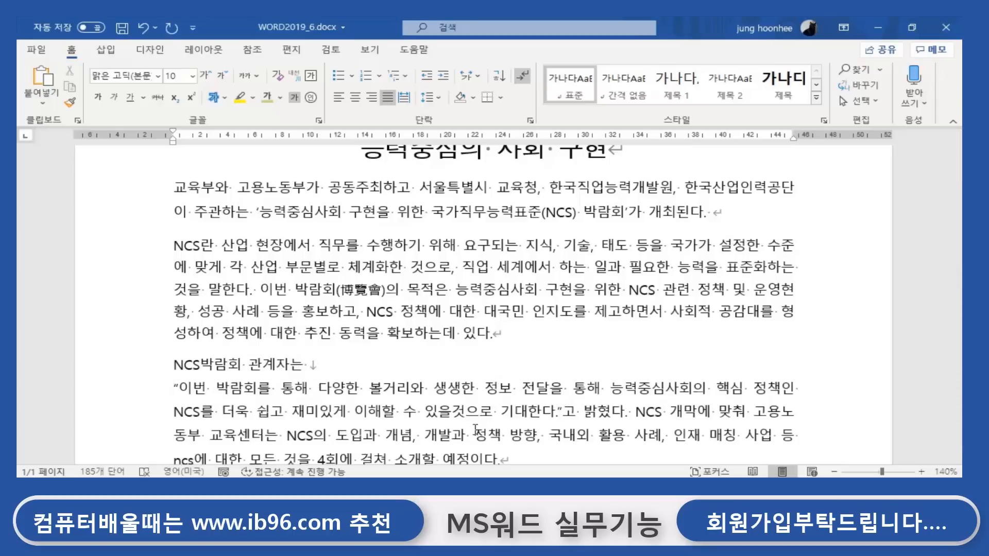
pyautogui.scroll(-3, 437, 390)
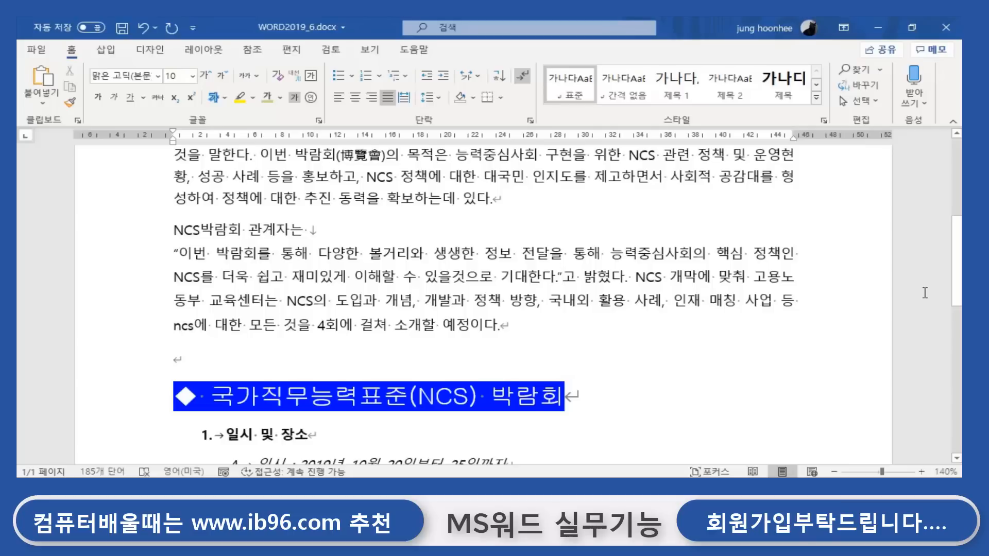
pyautogui.hotkey('shift', 'Return')
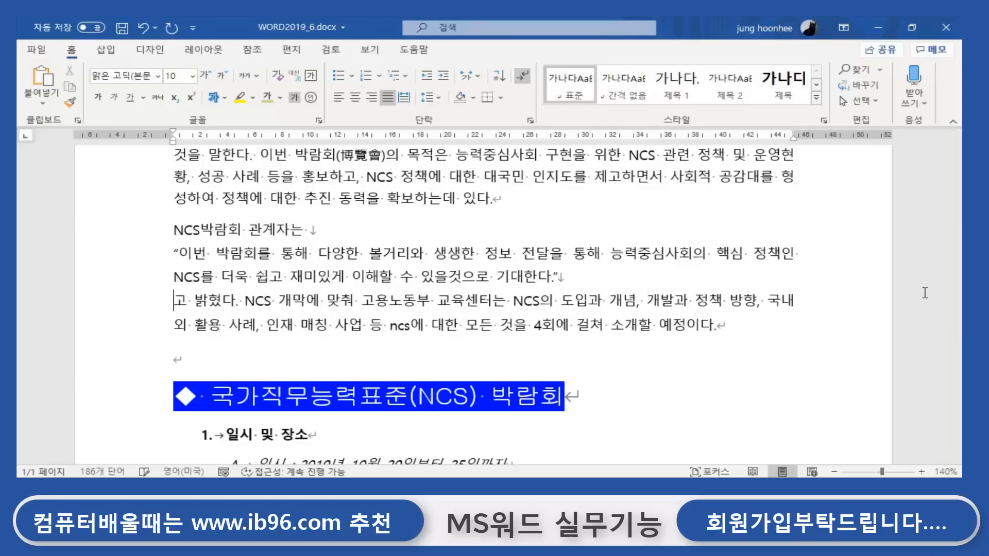
pyautogui.click(763, 321)
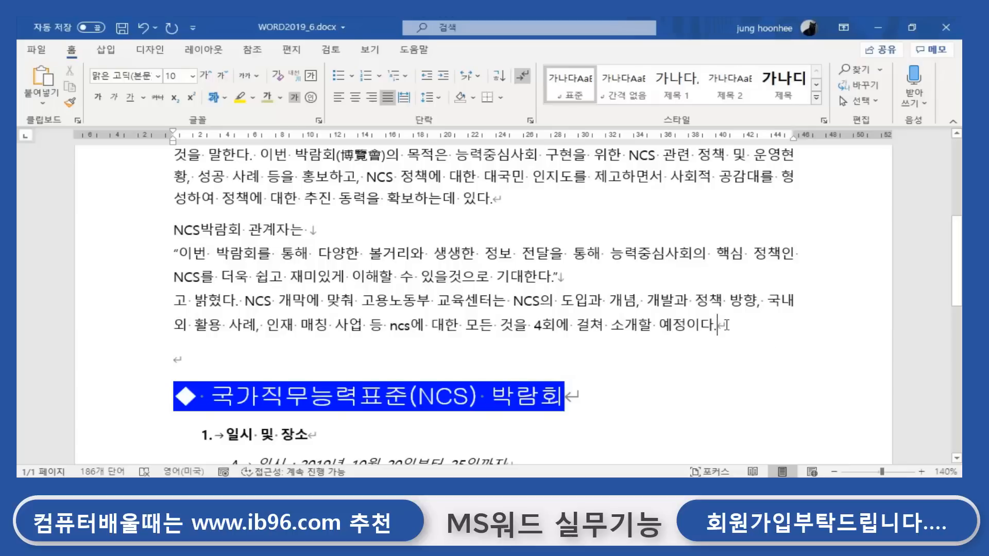
pyautogui.click(311, 229)
pyautogui.click(584, 283)
pyautogui.click(315, 229)
pyautogui.click(176, 254)
pyautogui.click(555, 271)
pyautogui.click(311, 227)
pyautogui.click(207, 253)
pyautogui.press('Home')
pyautogui.click(563, 275)
pyautogui.moveTo(311, 230); pyautogui.dragTo(290, 230)
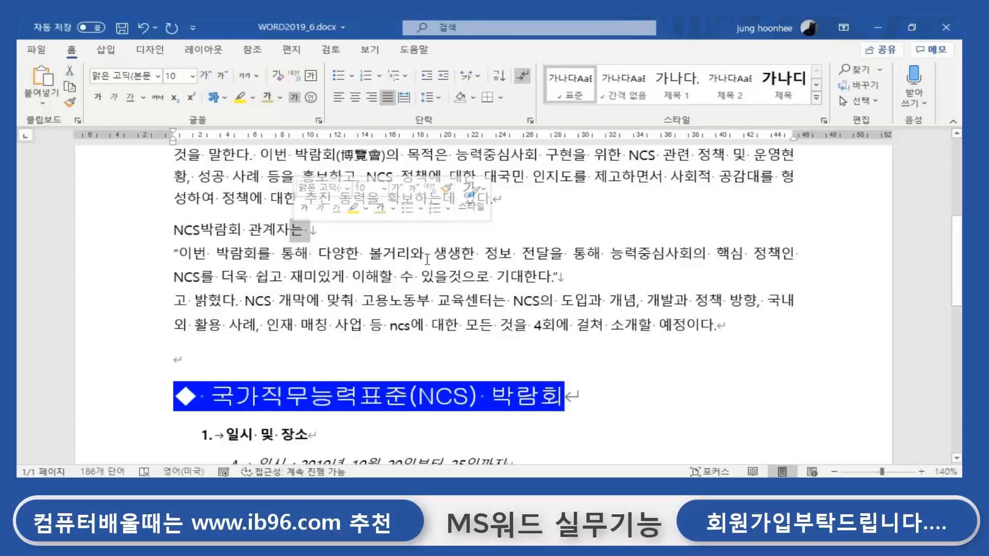
pyautogui.click(757, 329)
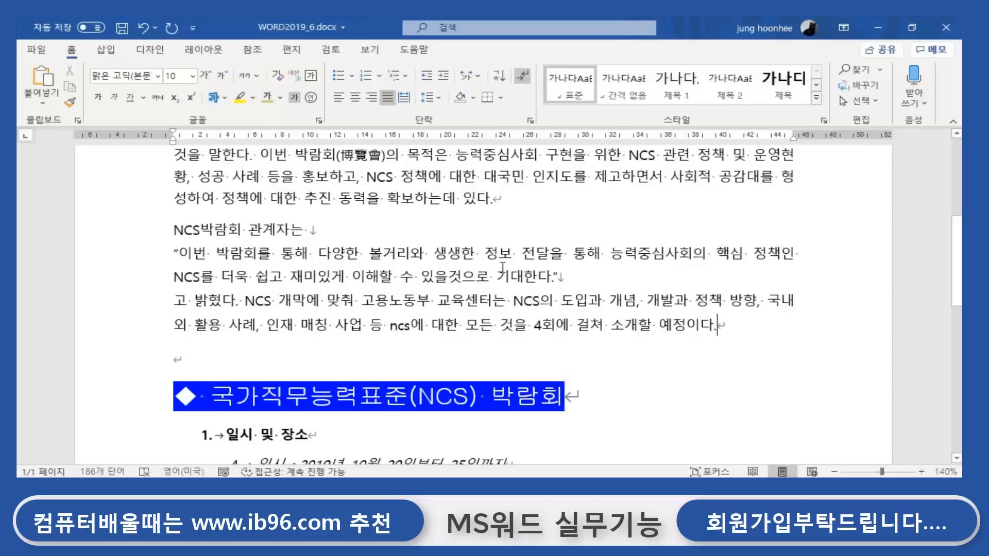
pyautogui.scroll(3, 503, 267)
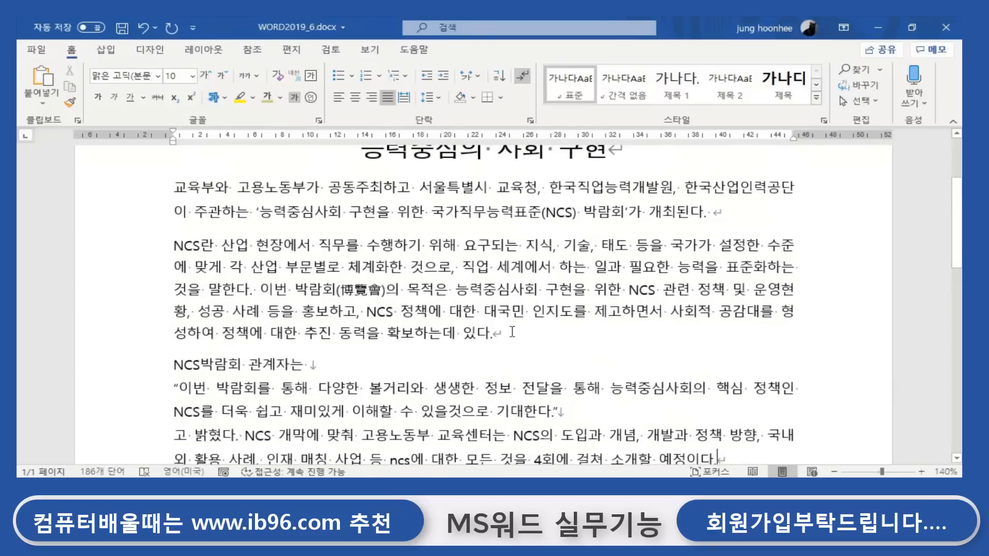
pyautogui.click(174, 193)
pyautogui.click(175, 249)
pyautogui.click(175, 364)
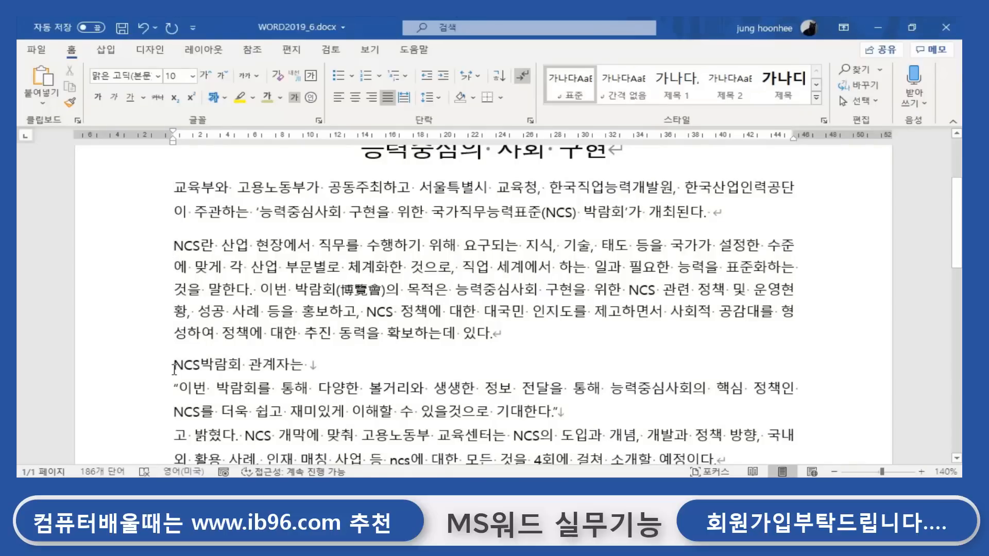
pyautogui.click(175, 187)
pyautogui.click(175, 246)
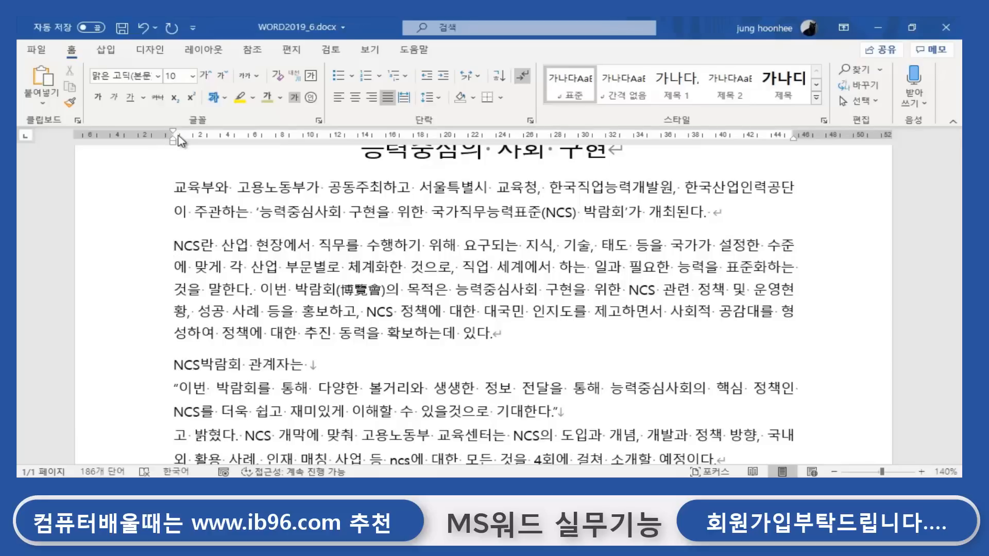
pyautogui.click(176, 187)
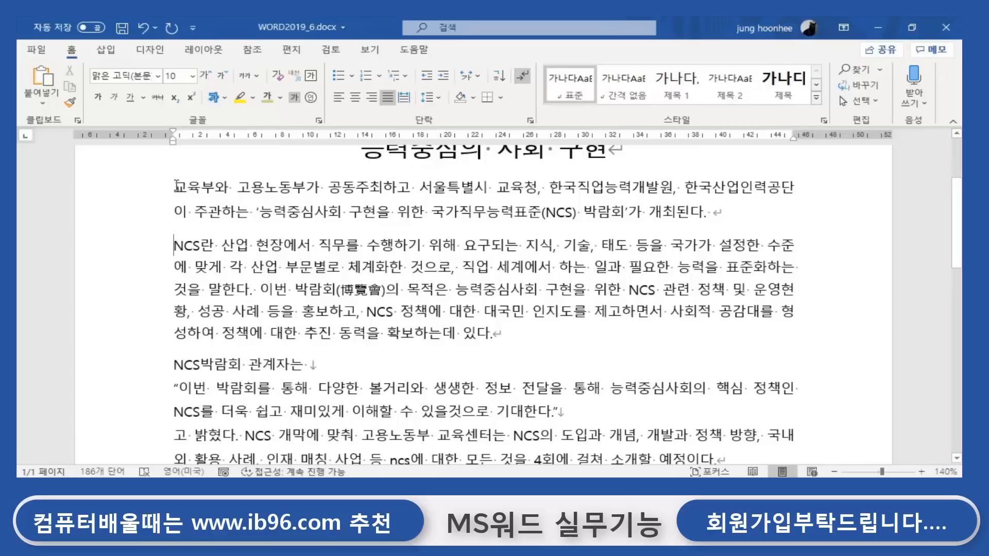
pyautogui.click(177, 249)
pyautogui.click(176, 365)
pyautogui.click(181, 186)
# Select the three body paragraphs below the title and examine their indentation and spacing in the paragraph settings (단락).
pyautogui.moveTo(172, 187); pyautogui.dragTo(738, 363)
pyautogui.scroll(2, 464, 336)
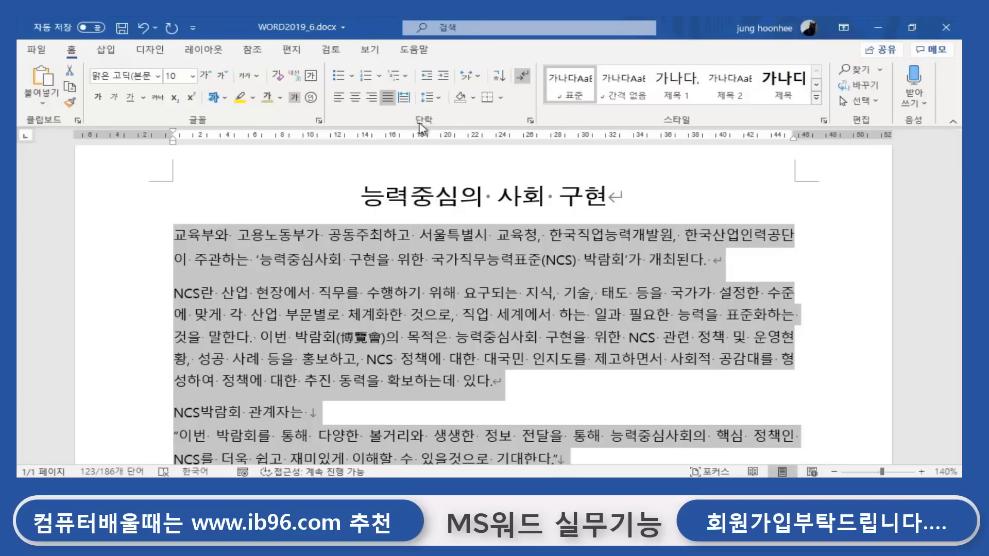
pyautogui.click(531, 122)
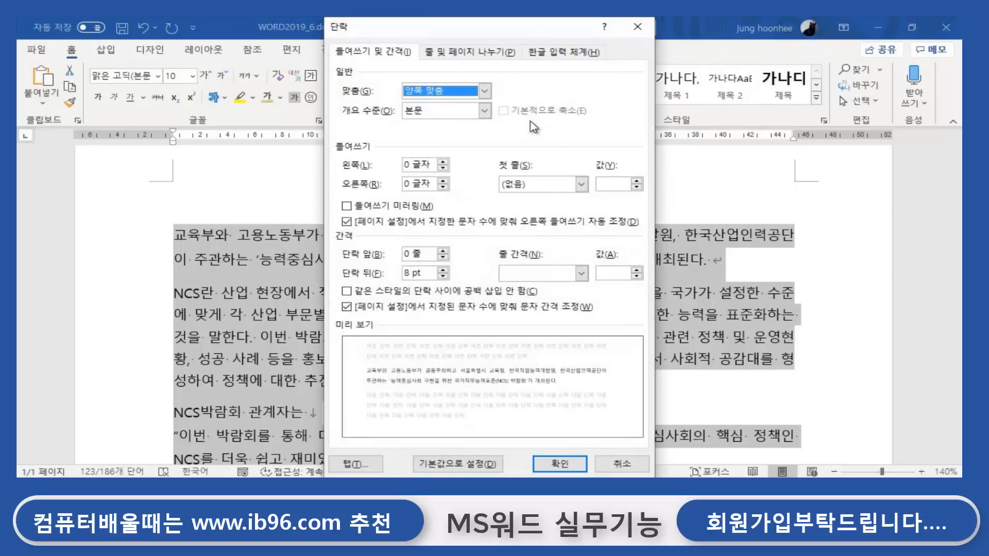
pyautogui.moveTo(466, 30); pyautogui.dragTo(626, 34)
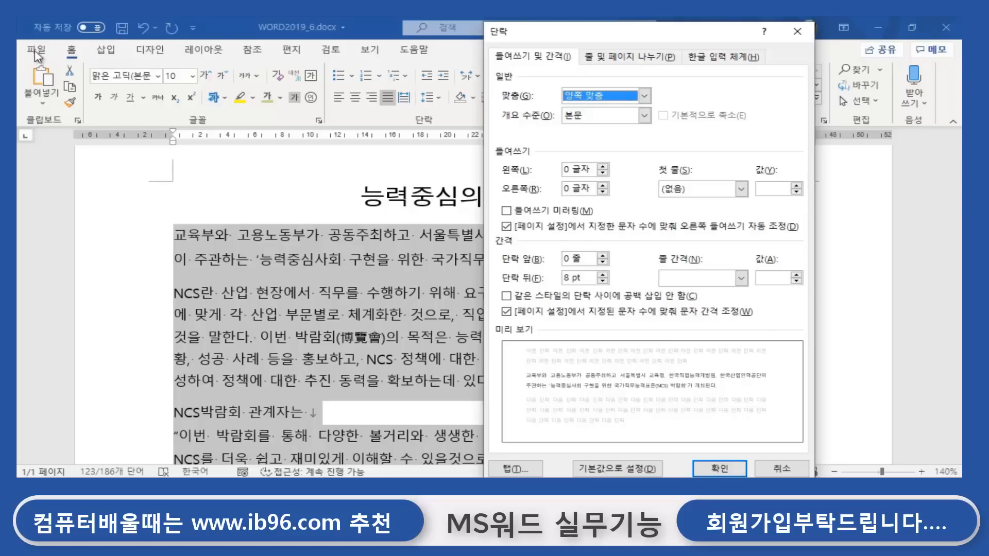
pyautogui.press('Escape')
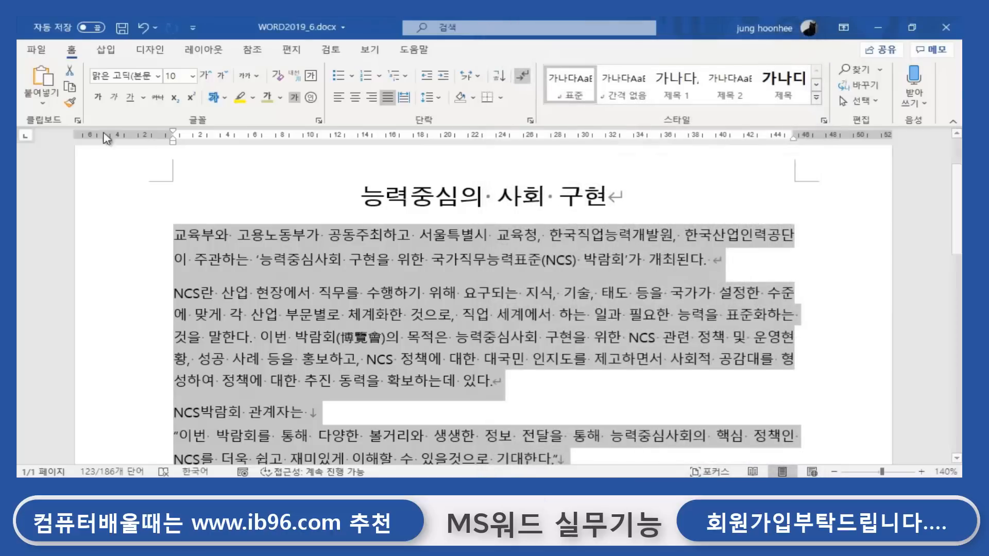
# Examine the measurement unit choices (단위 표시) and the character-unit setting in the advanced display options.
pyautogui.click(37, 49)
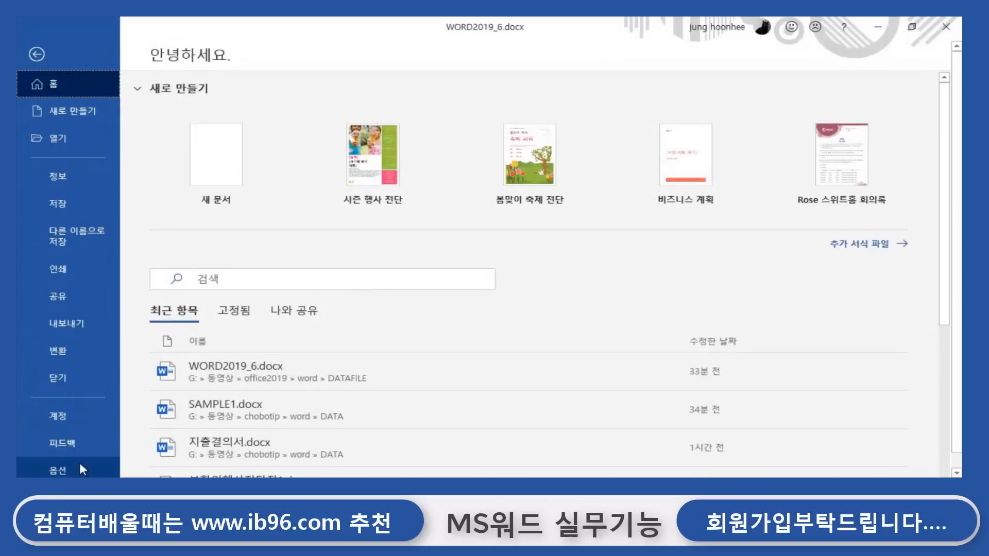
pyautogui.click(56, 469)
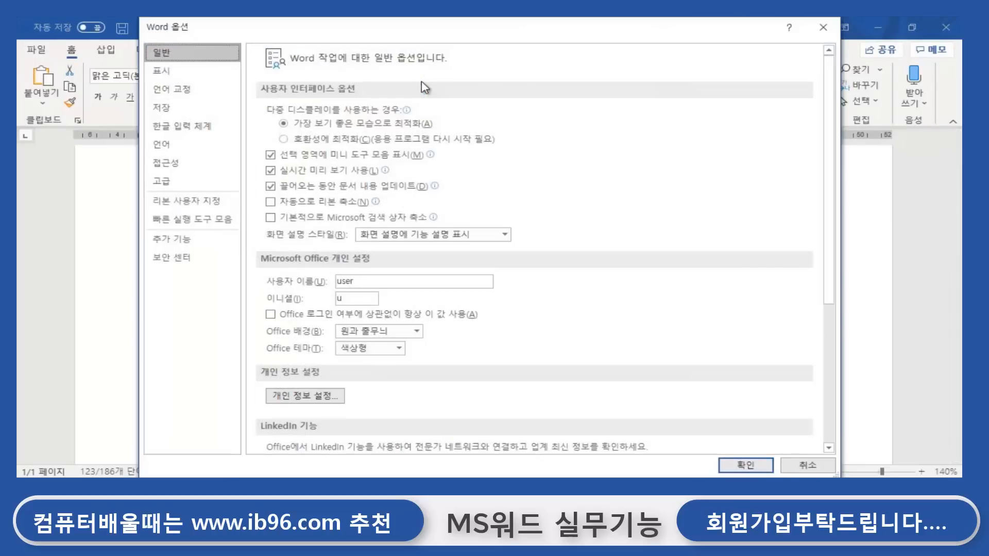
pyautogui.click(186, 181)
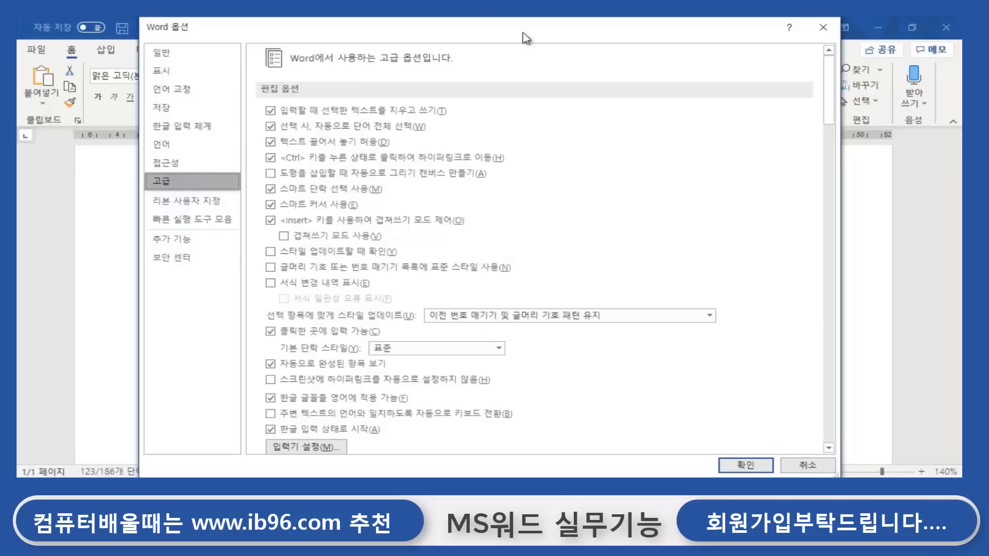
pyautogui.scroll(-3, 581, 180)
pyautogui.scroll(-15, 581, 180)
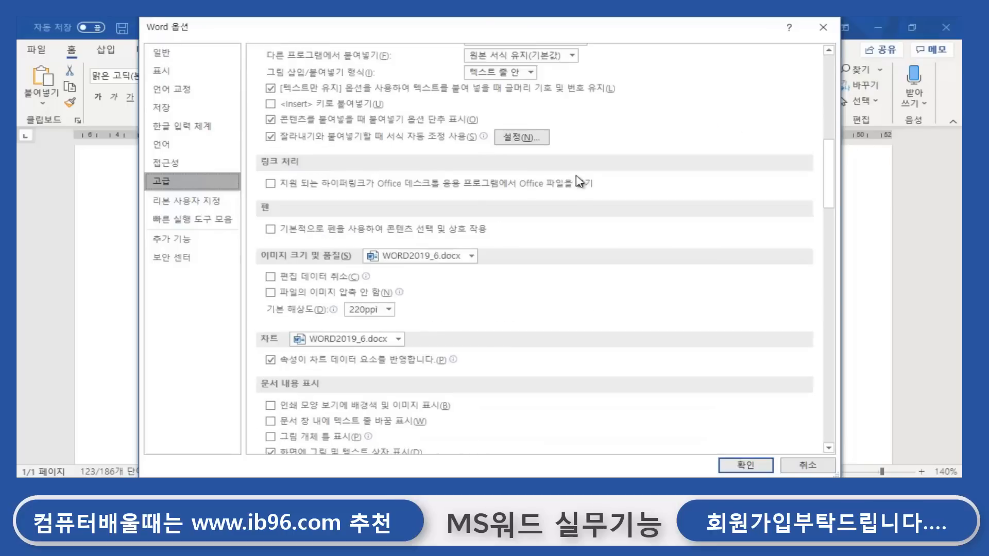
pyautogui.scroll(-10, 579, 183)
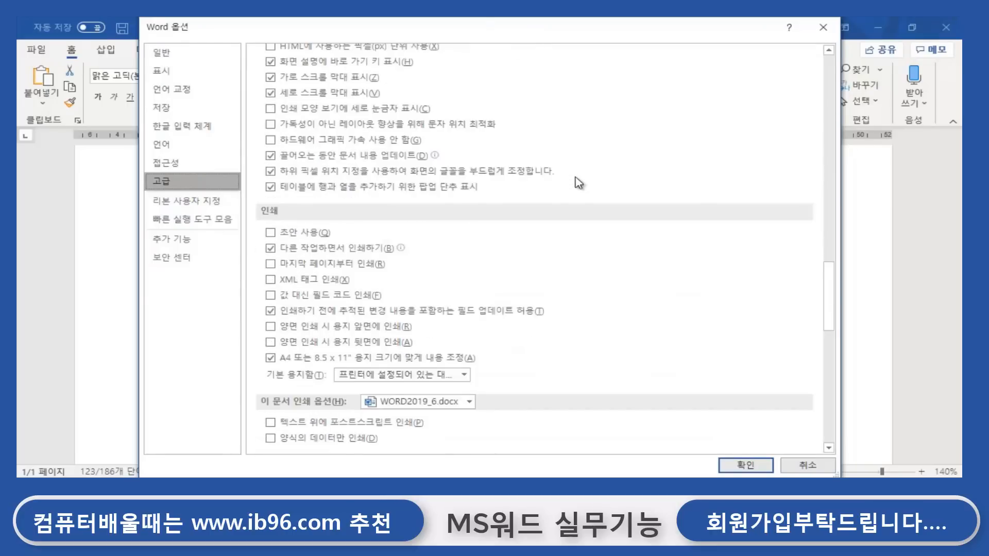
pyautogui.scroll(-5, 579, 183)
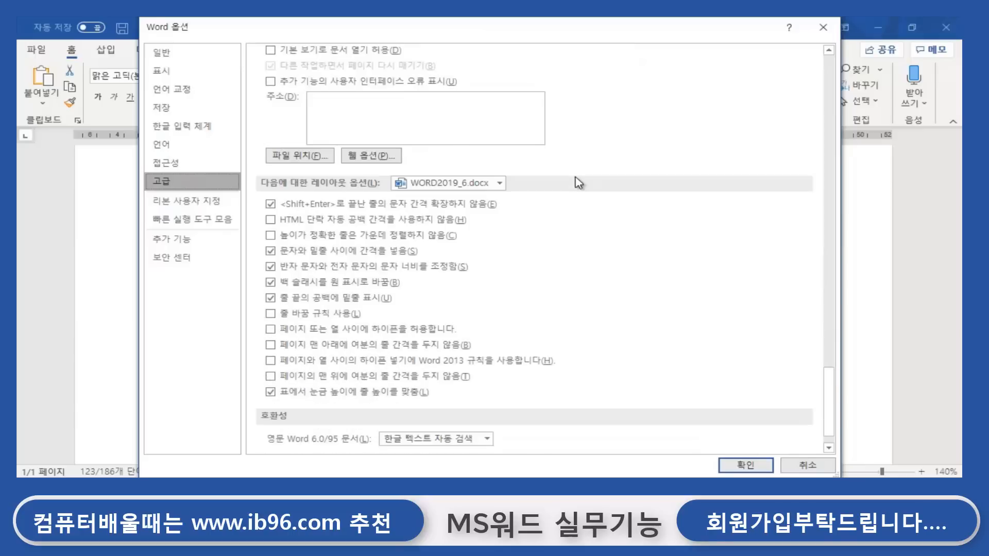
pyautogui.scroll(10, 571, 196)
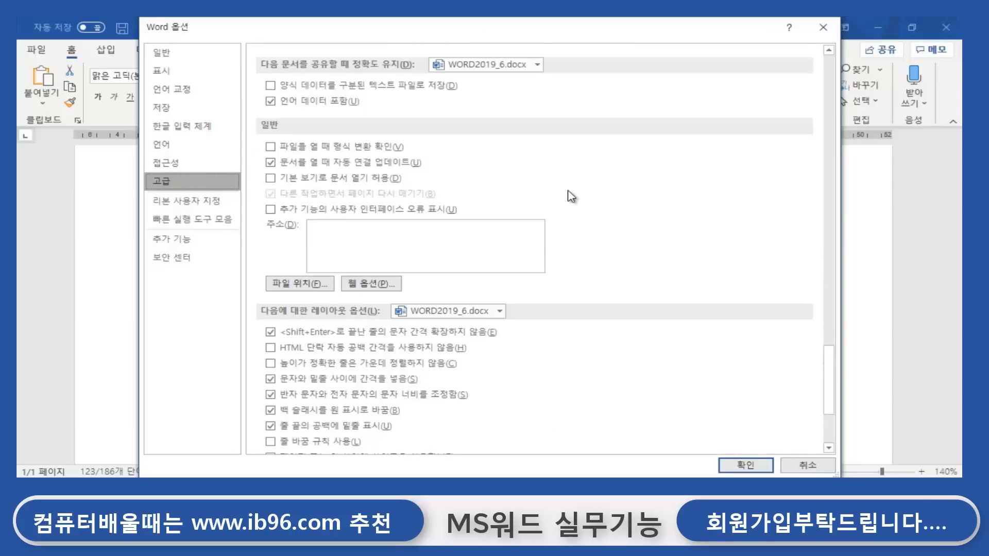
pyautogui.scroll(6, 571, 196)
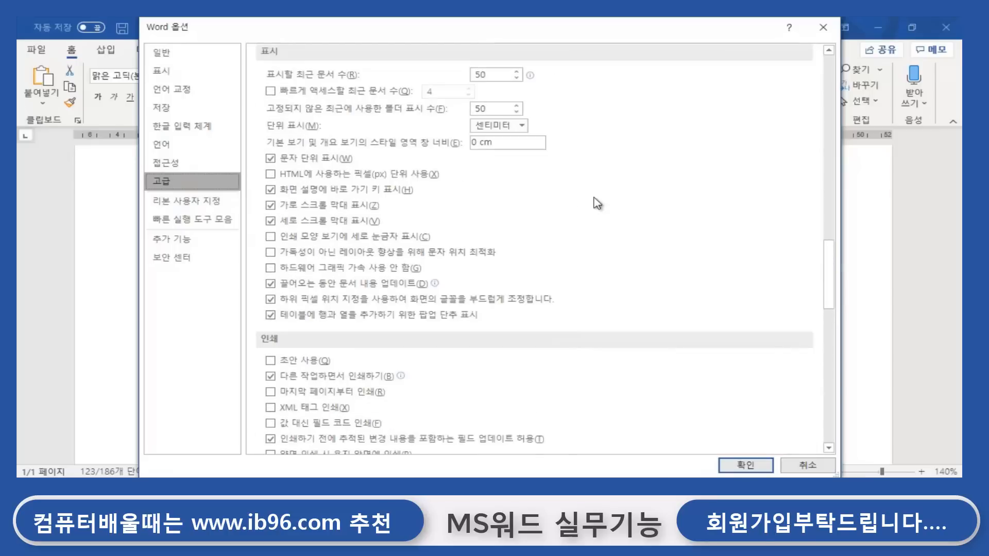
pyautogui.scroll(1, 597, 203)
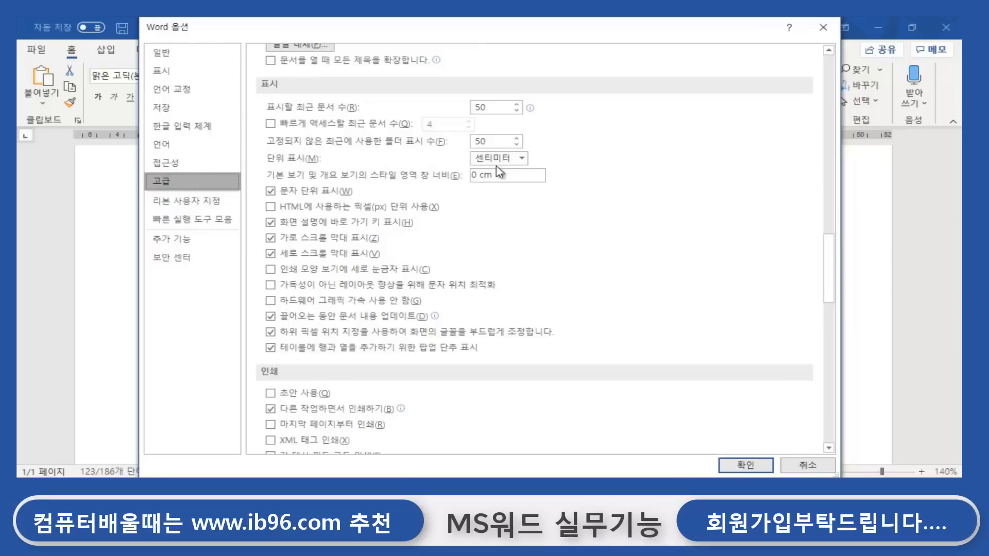
pyautogui.click(521, 159)
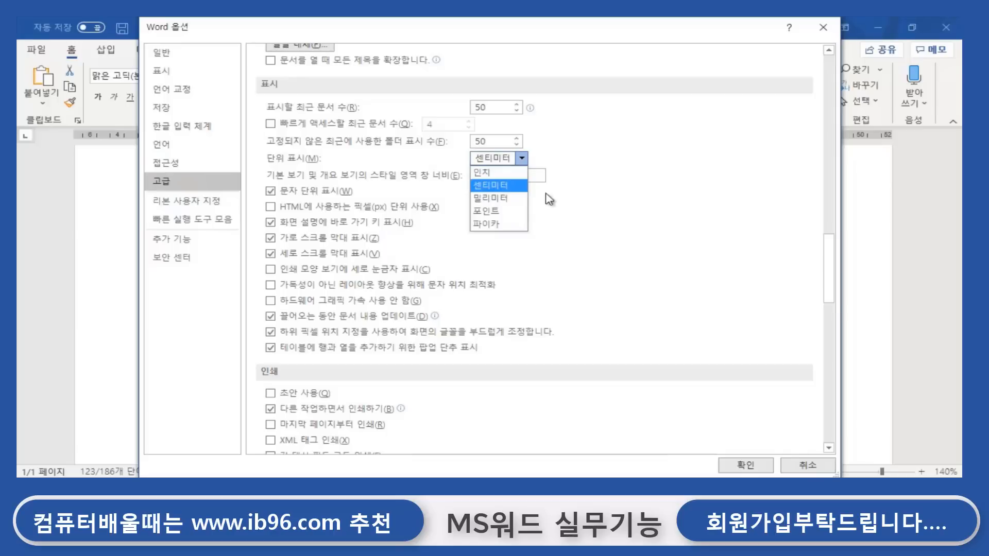
pyautogui.click(605, 230)
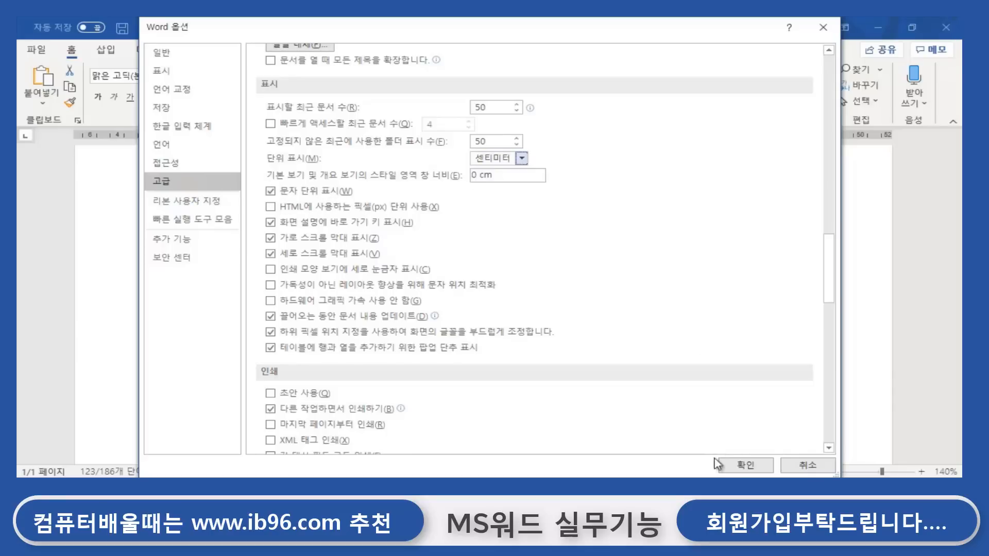
pyautogui.click(742, 465)
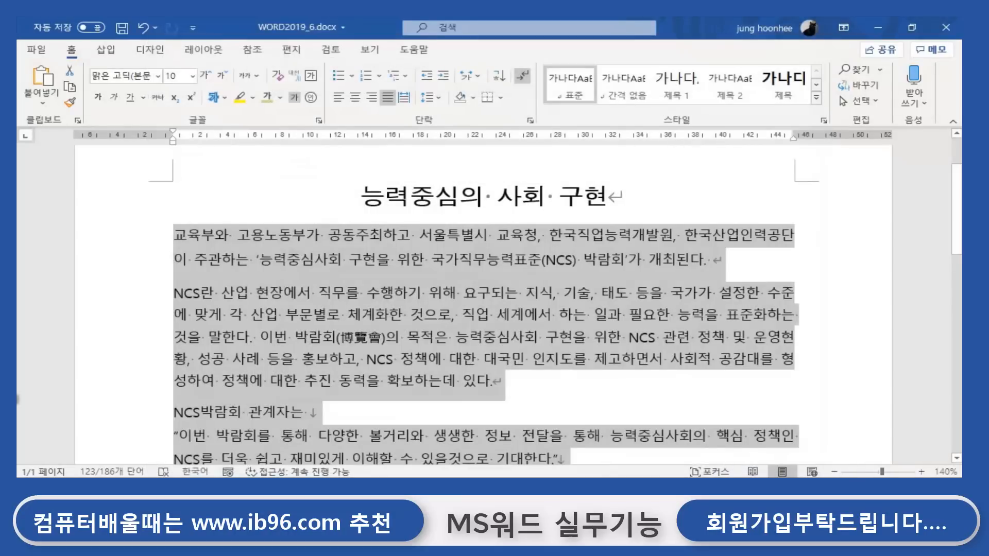
# Set the left indent of the three selected body paragraphs to 1 character (1 글자).
pyautogui.click(530, 120)
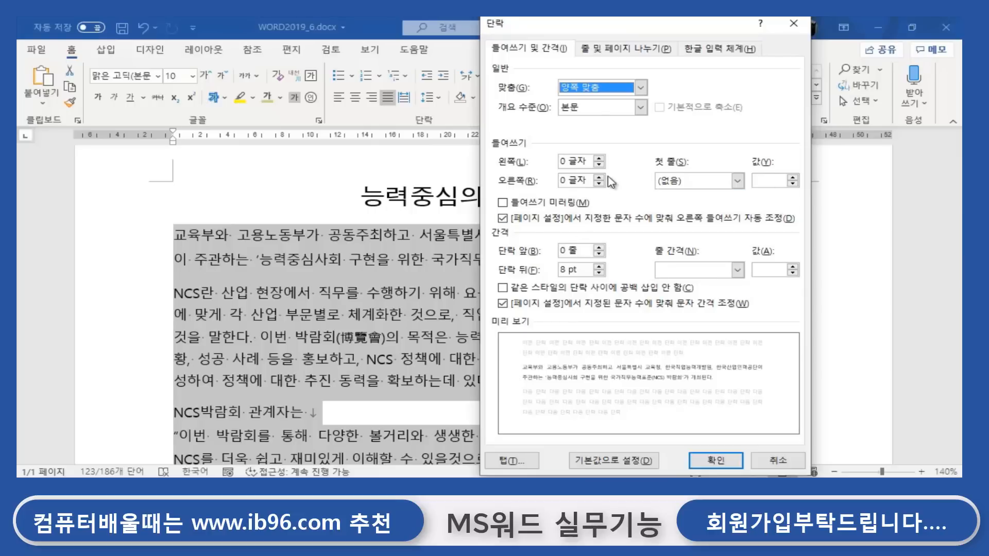
pyautogui.click(600, 160)
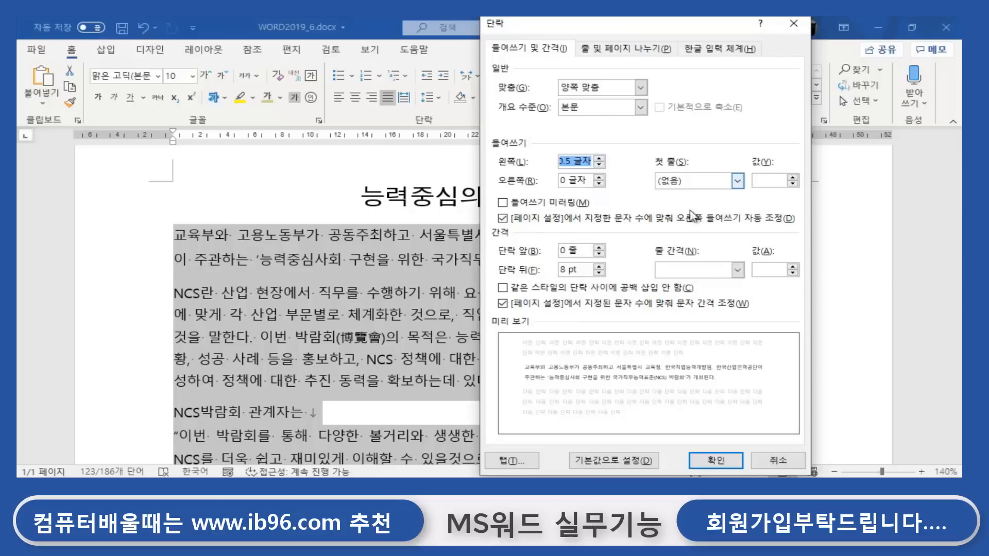
pyautogui.click(599, 158)
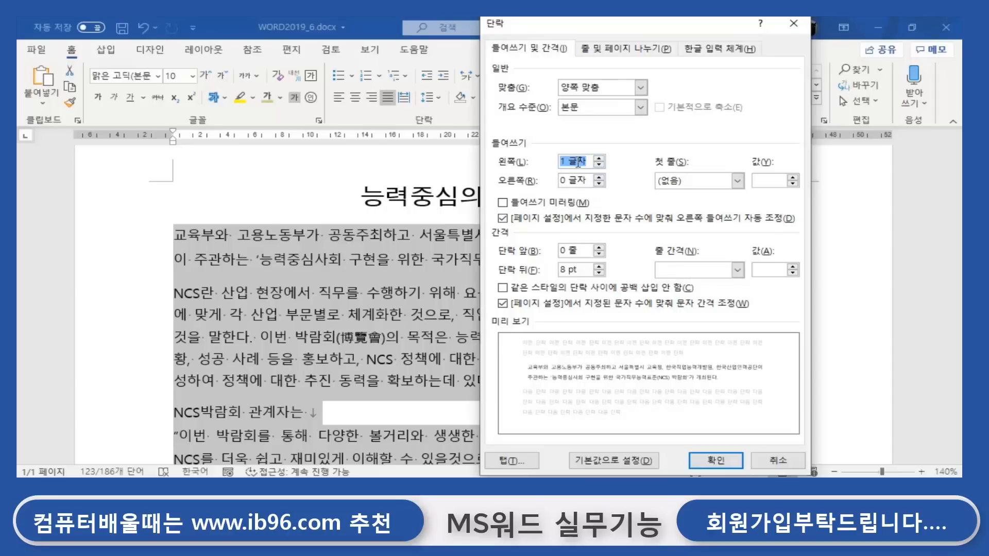
pyautogui.click(724, 462)
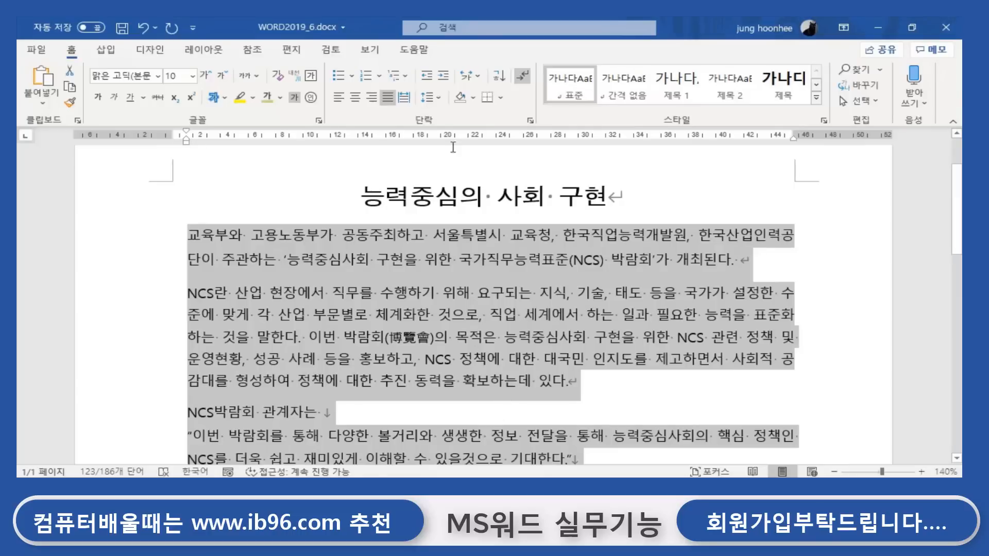
# Reset the left indent of the selected body paragraphs to 0 characters (0 글자).
pyautogui.click(530, 122)
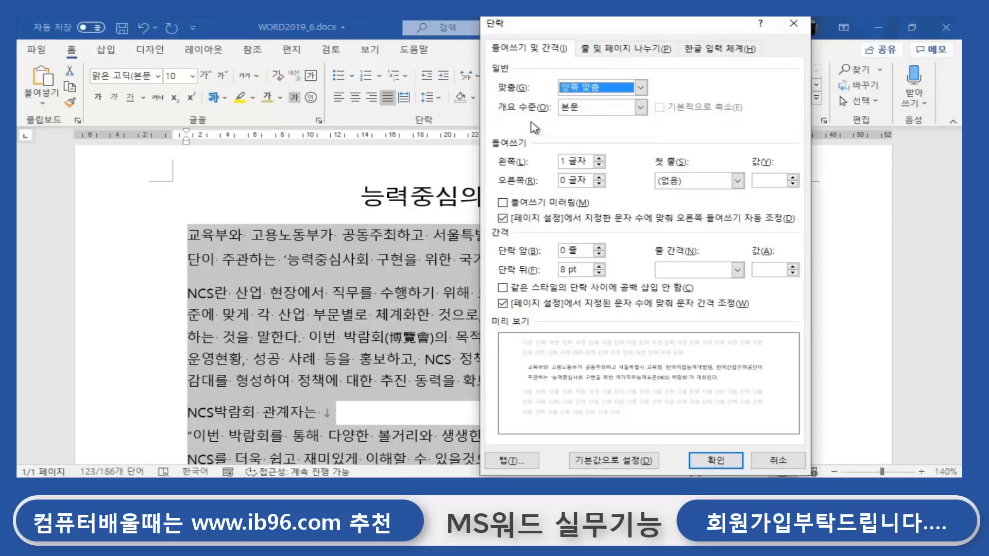
pyautogui.click(599, 164)
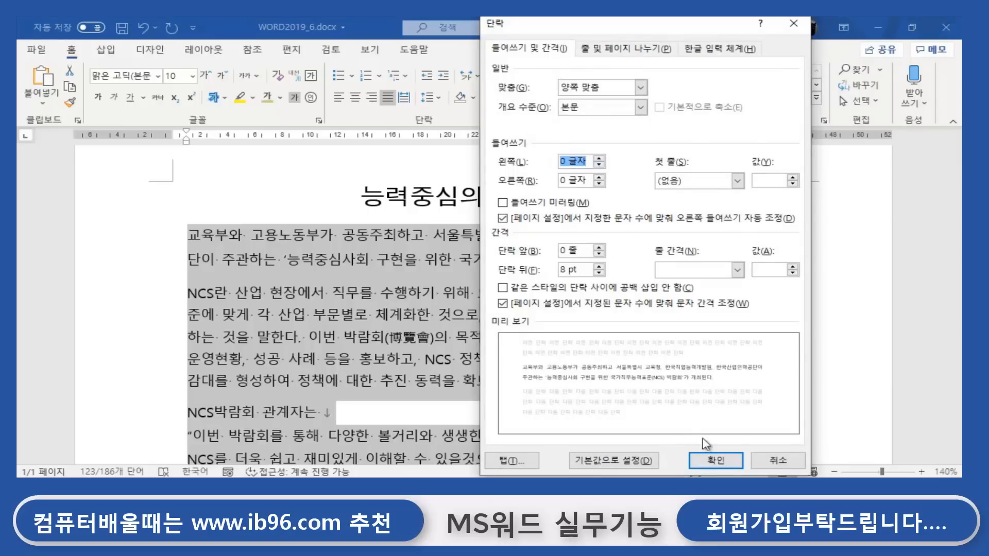
pyautogui.click(719, 459)
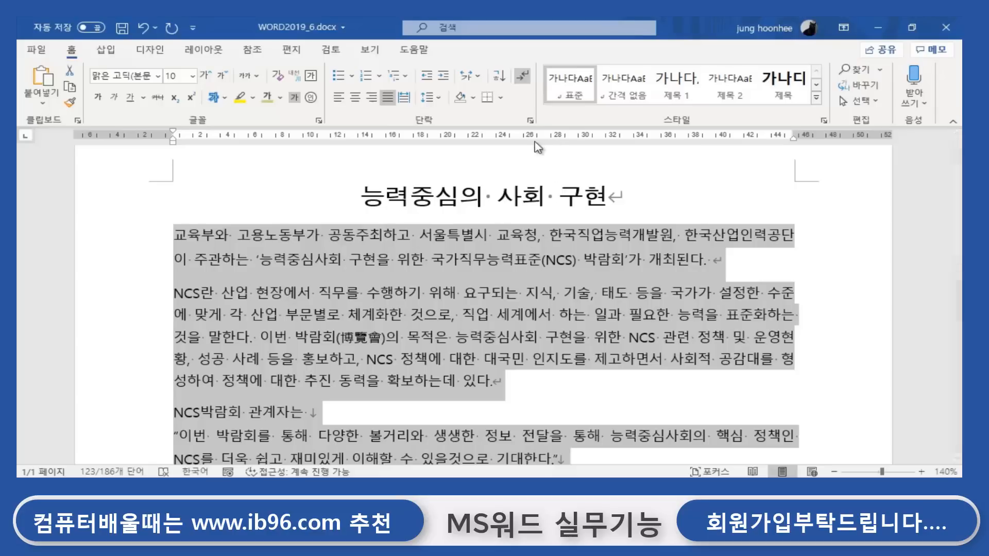
pyautogui.click(531, 124)
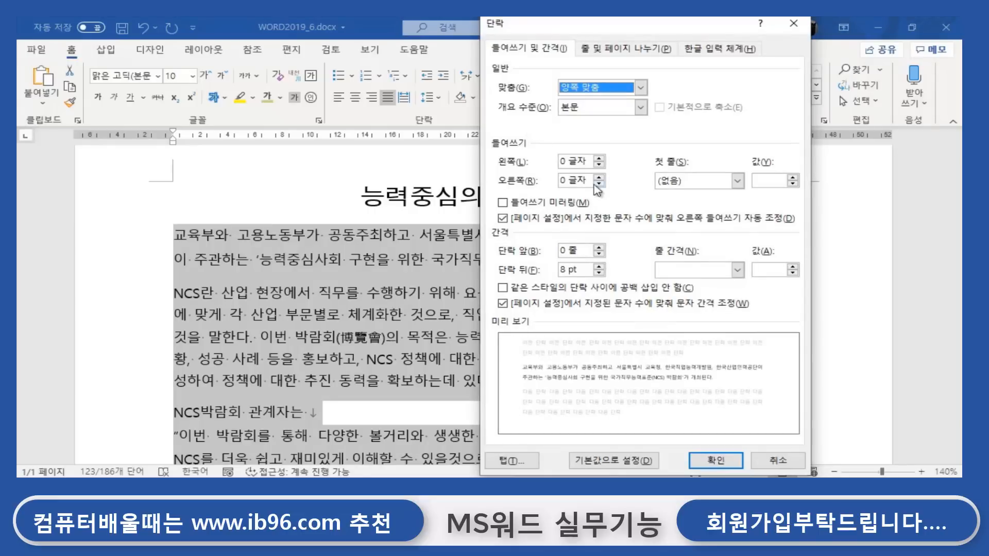
pyautogui.moveTo(640, 27); pyautogui.dragTo(716, 50)
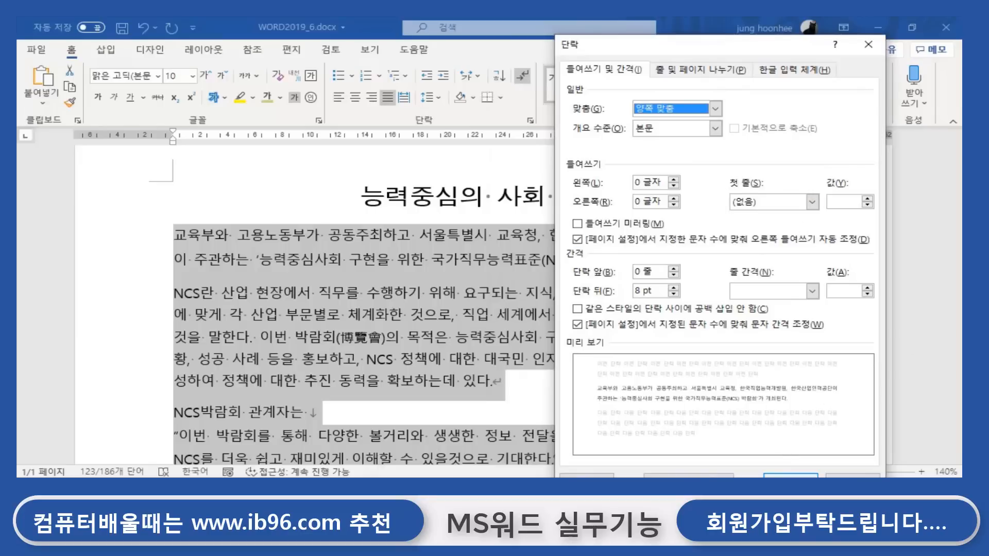
pyautogui.moveTo(716, 46); pyautogui.dragTo(655, 46)
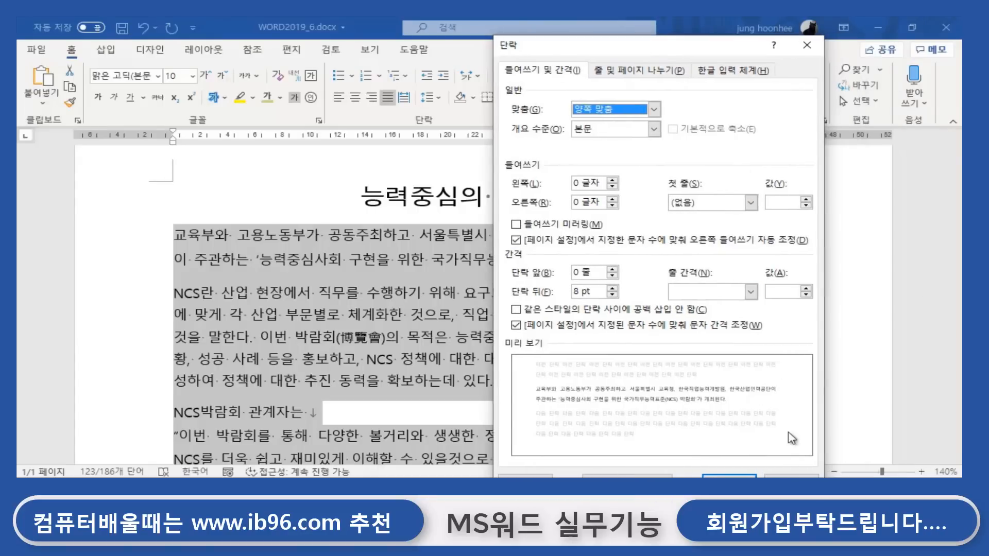
pyautogui.click(798, 475)
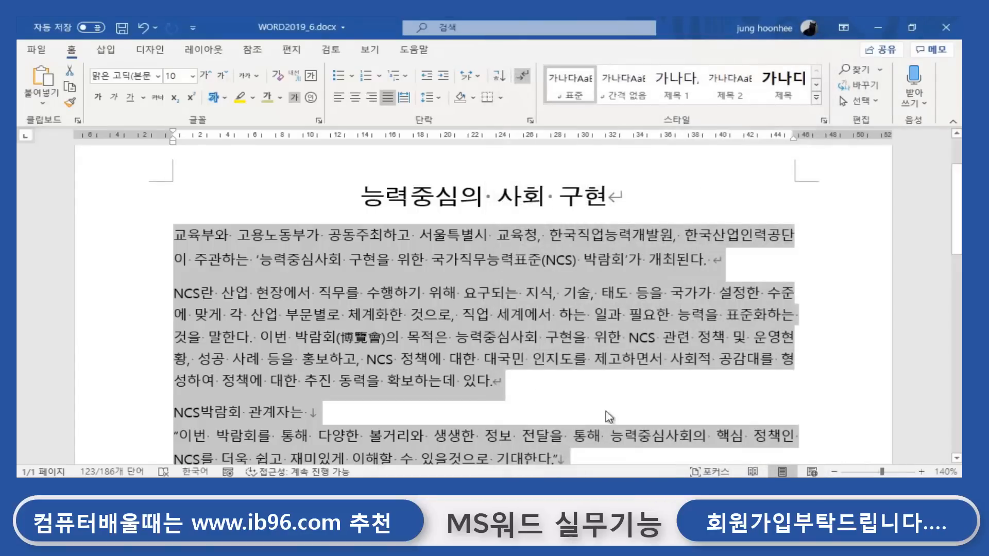
# Give the second body paragraph, starting "NCS란 산업", a first-line indent (첫 줄) of 1 character.
pyautogui.click(303, 257)
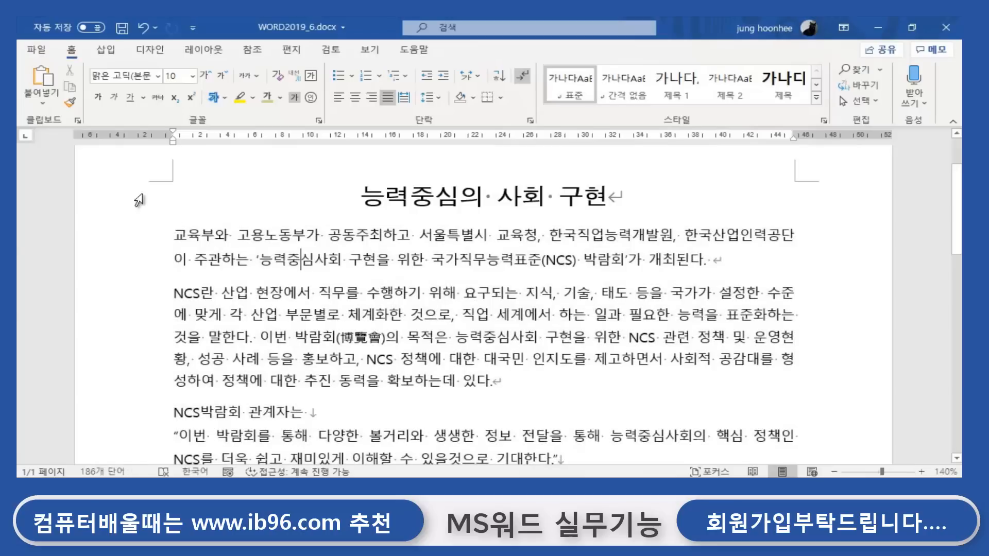
pyautogui.click(177, 294)
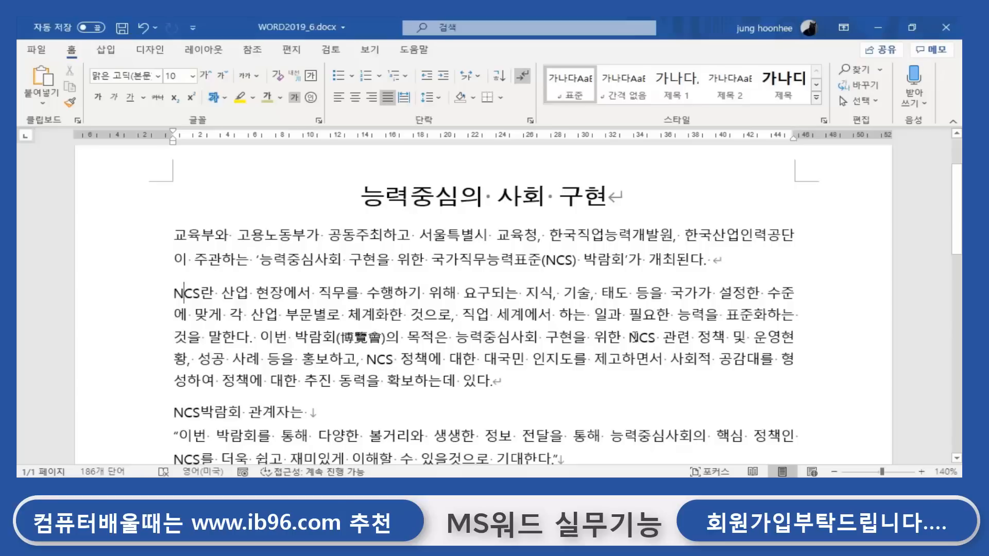
pyautogui.click(530, 120)
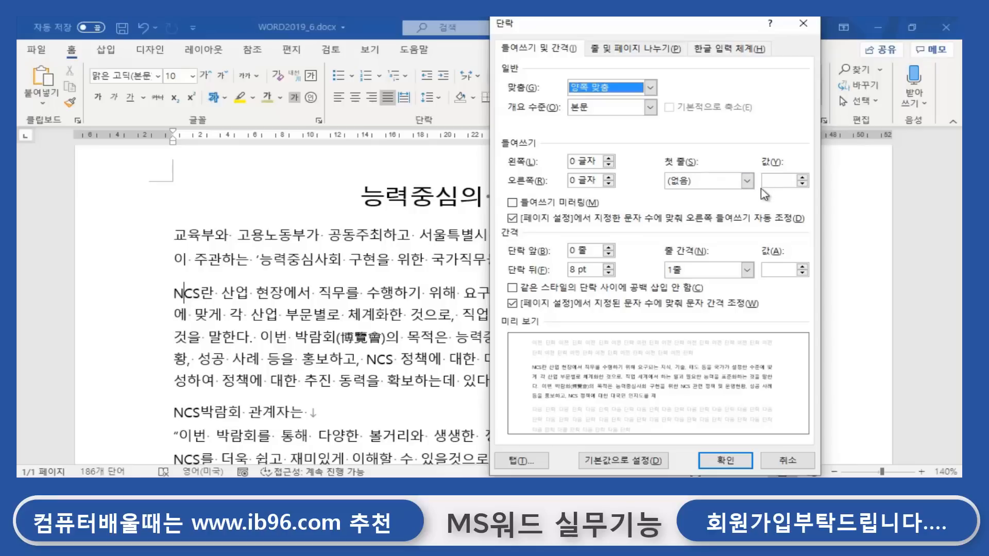
pyautogui.click(747, 181)
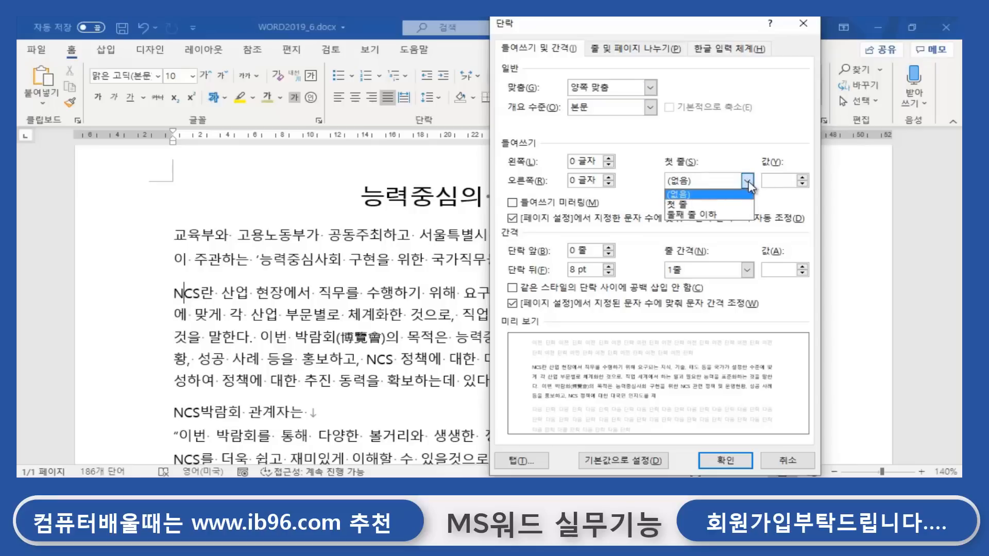
pyautogui.click(690, 205)
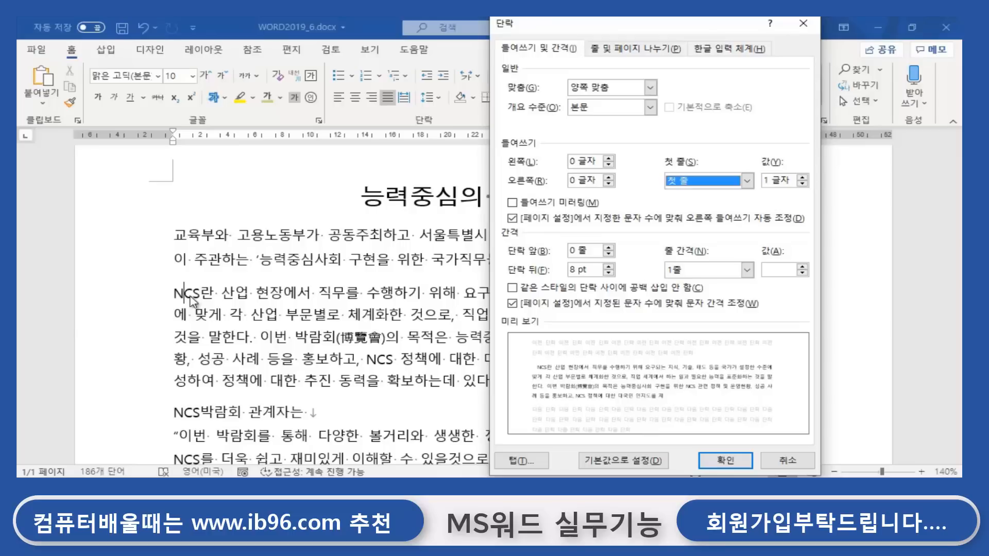
pyautogui.click(723, 462)
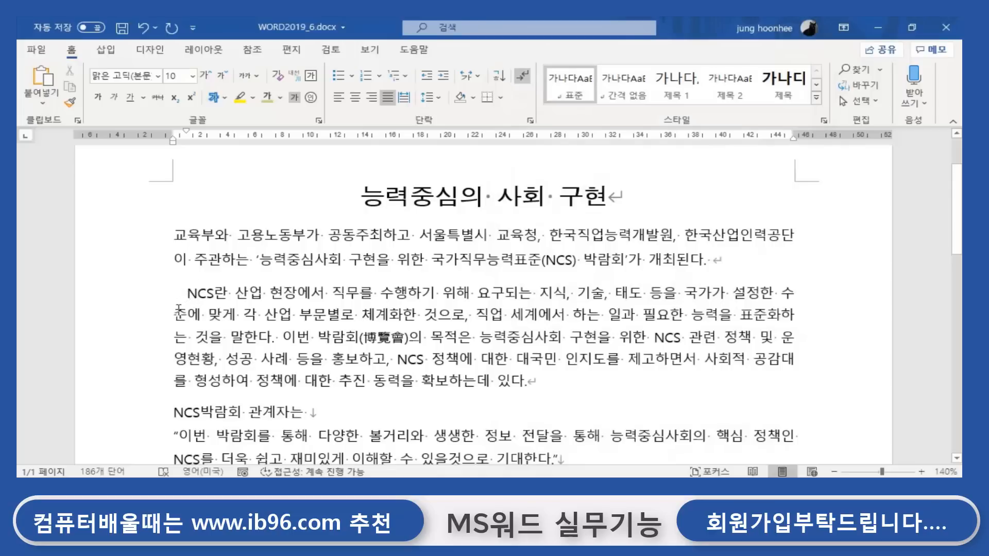
pyautogui.click(190, 298)
pyautogui.moveTo(186, 293); pyautogui.dragTo(581, 386)
pyautogui.click(589, 379)
pyautogui.click(175, 236)
pyautogui.click(175, 412)
# Remove the first-line indent from the second body paragraph by setting its special indent to (없음).
pyautogui.click(229, 302)
pyautogui.click(530, 120)
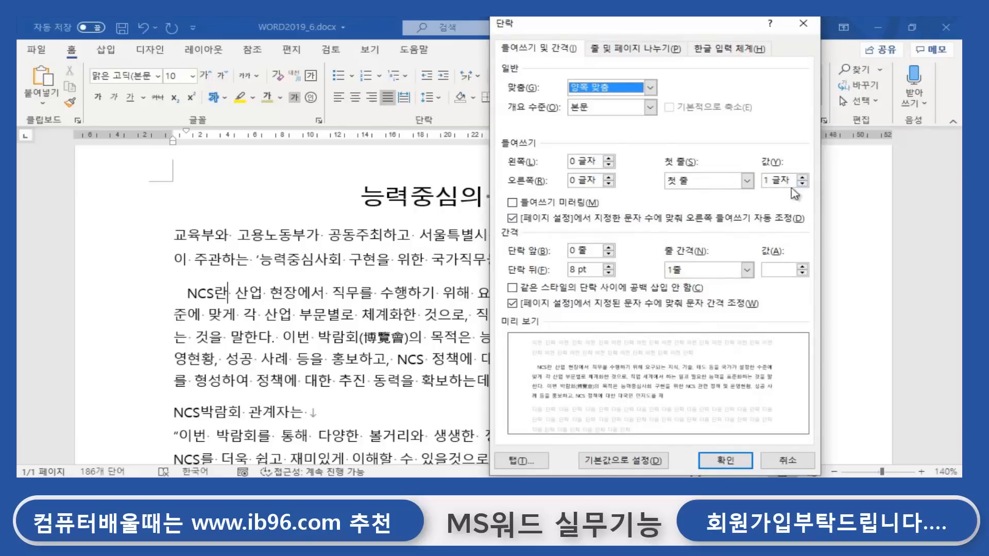
pyautogui.click(747, 181)
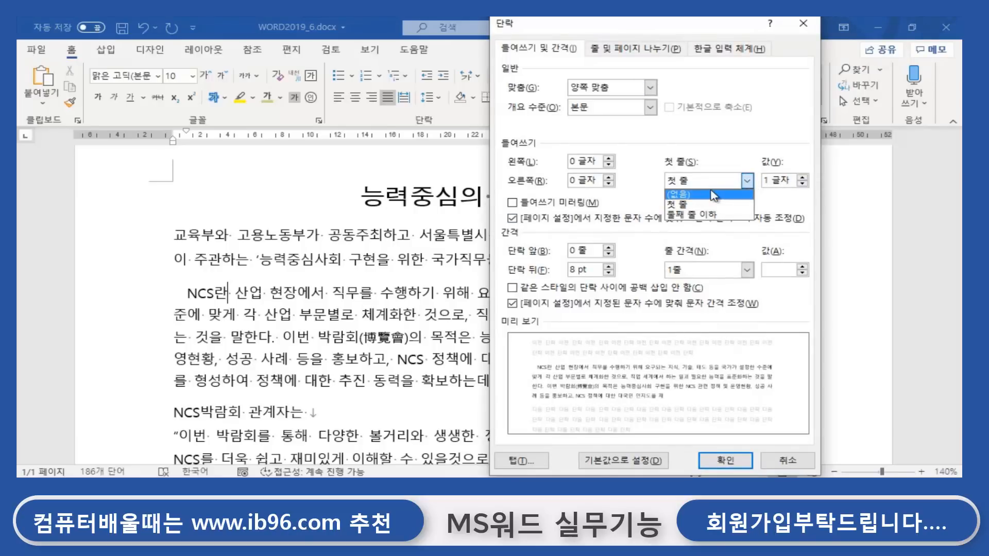
pyautogui.click(680, 195)
pyautogui.click(725, 461)
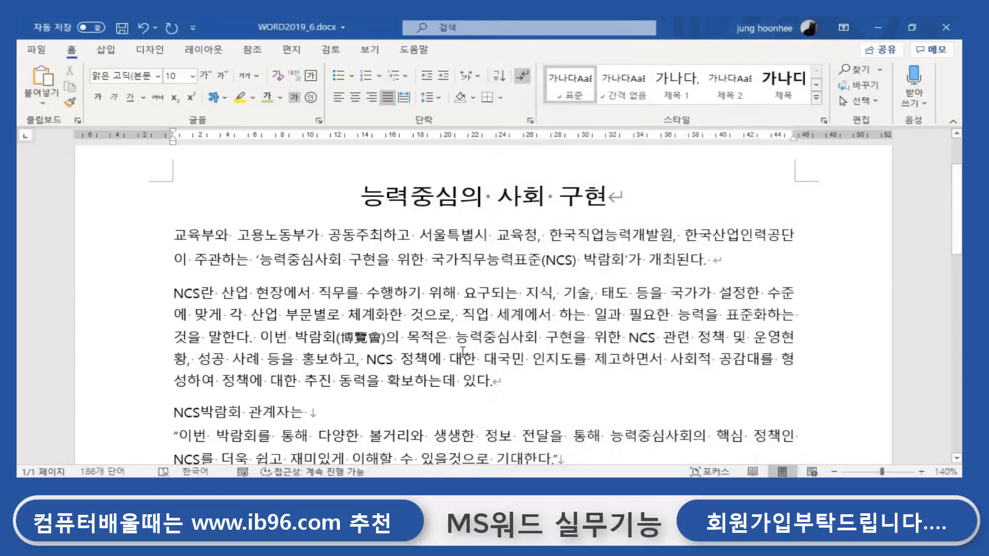
pyautogui.click(463, 356)
pyautogui.click(175, 293)
pyautogui.click(175, 341)
pyautogui.click(199, 337)
pyautogui.click(198, 355)
pyautogui.press('BackSpace')
pyautogui.click(190, 315)
pyautogui.click(177, 293)
pyautogui.click(232, 313)
pyautogui.click(174, 292)
# Give the second body paragraph, starting "NCS란 산업", a hanging indent (둘째 줄 이하) of 1 character.
pyautogui.click(338, 356)
pyautogui.click(530, 121)
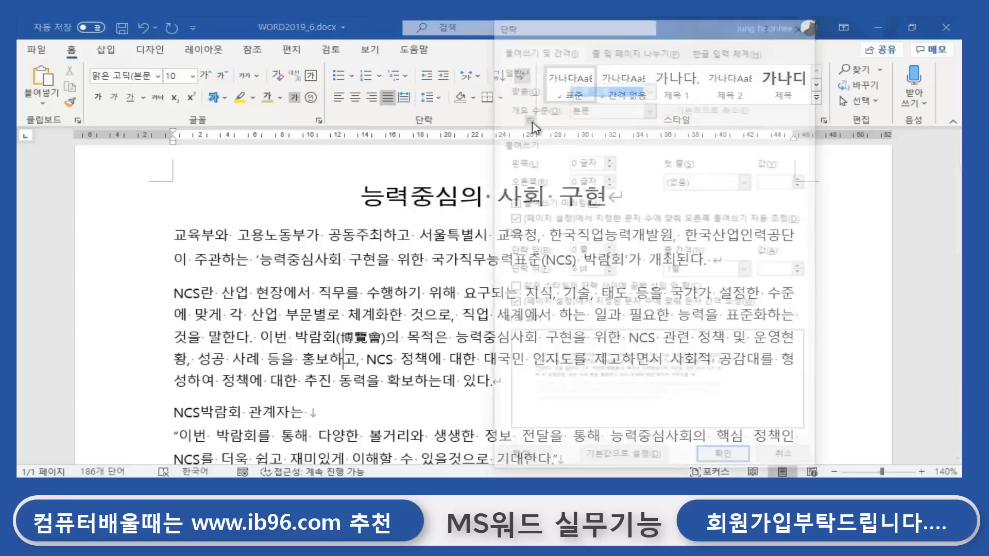
pyautogui.moveTo(562, 25); pyautogui.dragTo(384, 72)
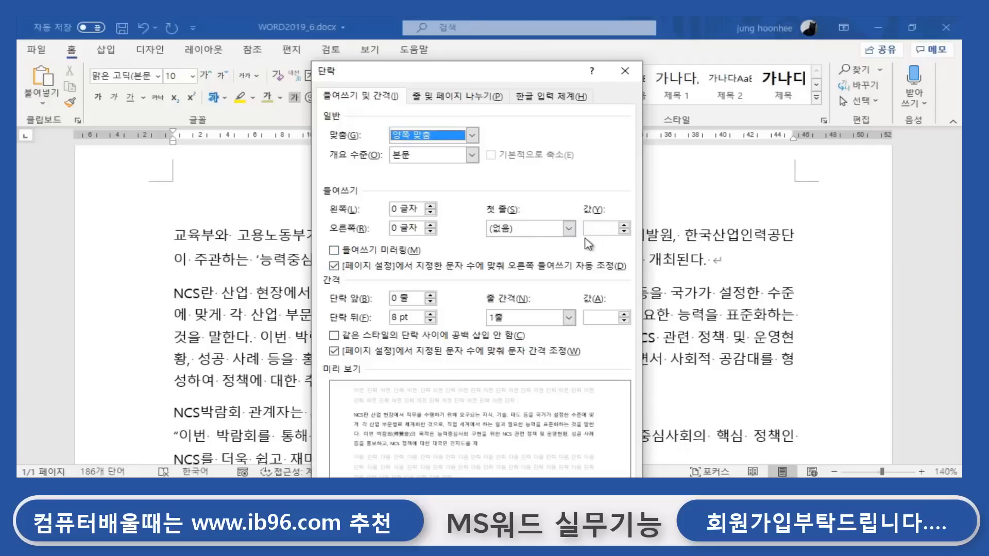
pyautogui.click(570, 230)
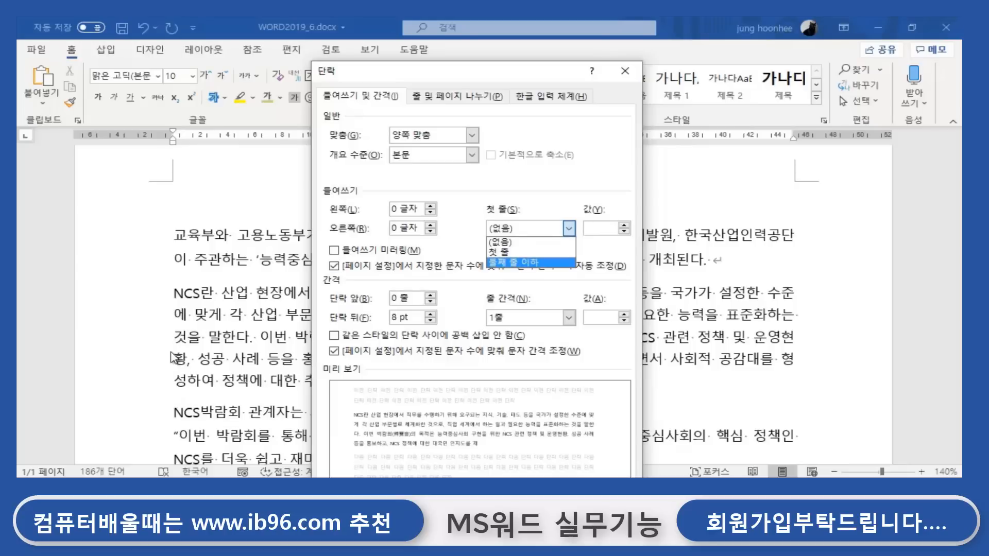
pyautogui.click(515, 262)
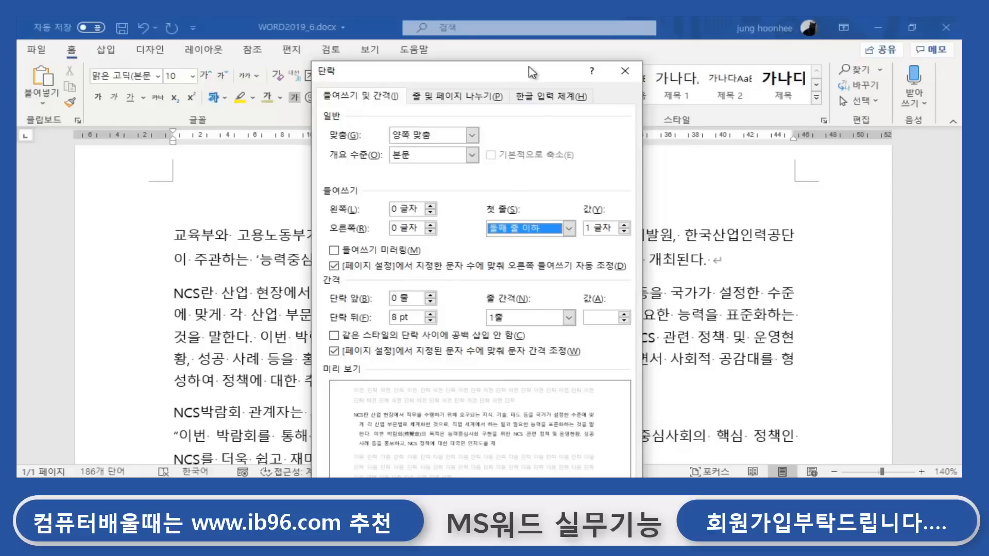
pyautogui.moveTo(534, 72); pyautogui.dragTo(517, 29)
pyautogui.click(539, 467)
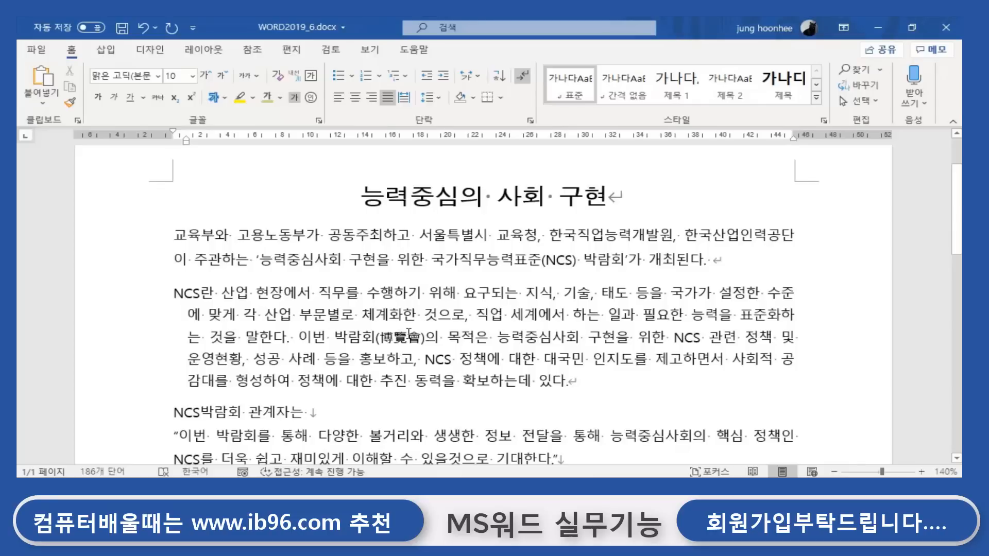
# Remove the hanging indent from the second body paragraph by setting its special indent to (없음).
pyautogui.click(530, 120)
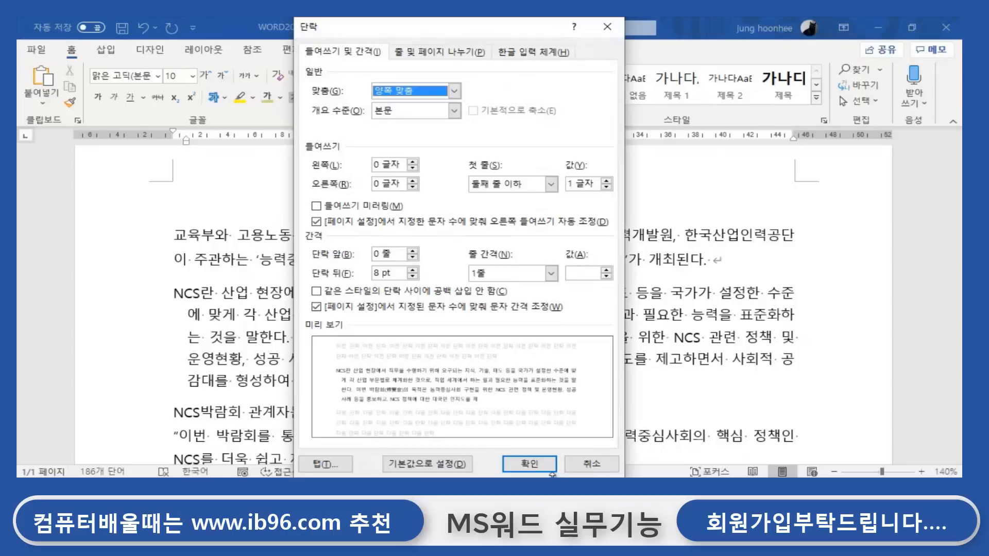
pyautogui.click(551, 184)
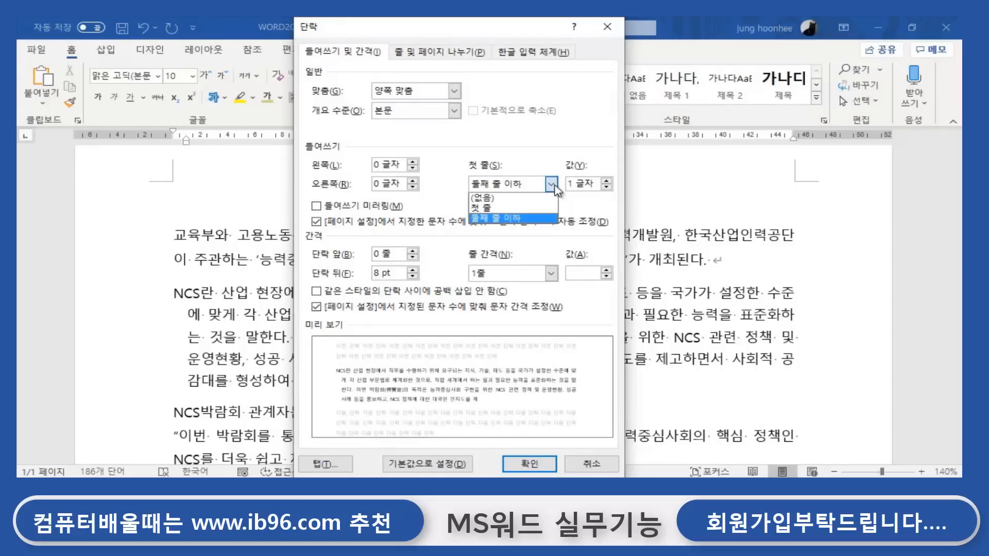
pyautogui.click(481, 198)
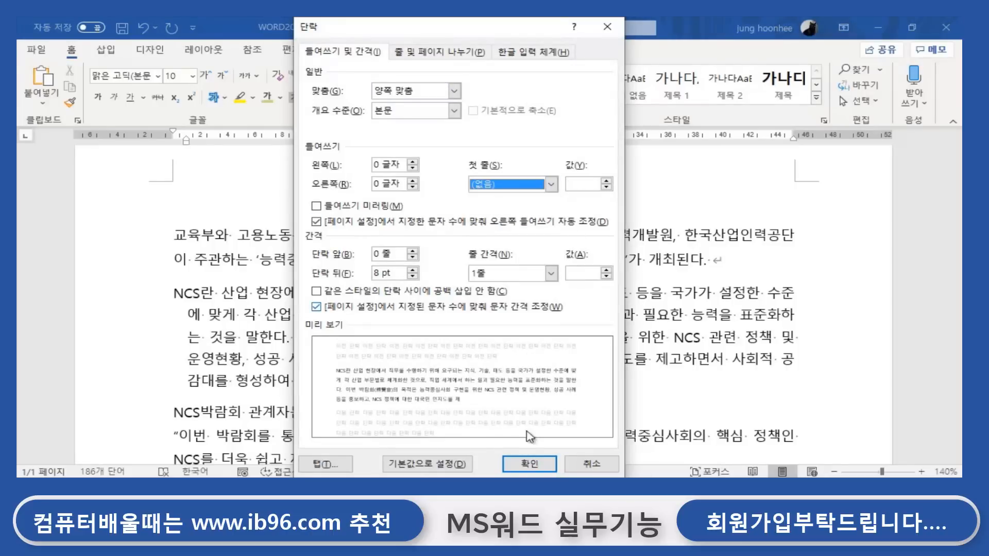
pyautogui.click(529, 466)
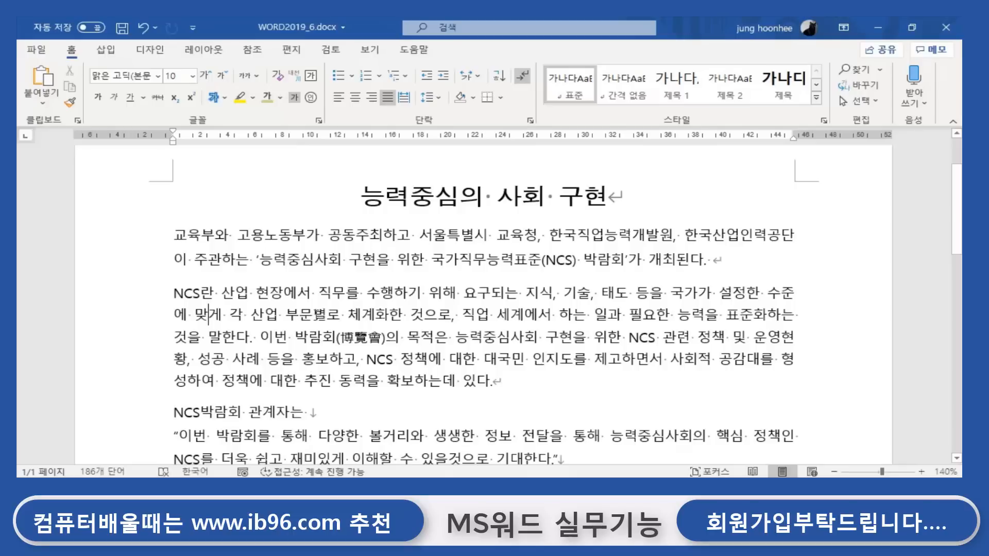
# Apply a one-tab-stop hanging indent directly to the second body paragraph and remove it again.
pyautogui.moveTo(507, 487)
pyautogui.hotkey('ctrl', 't')
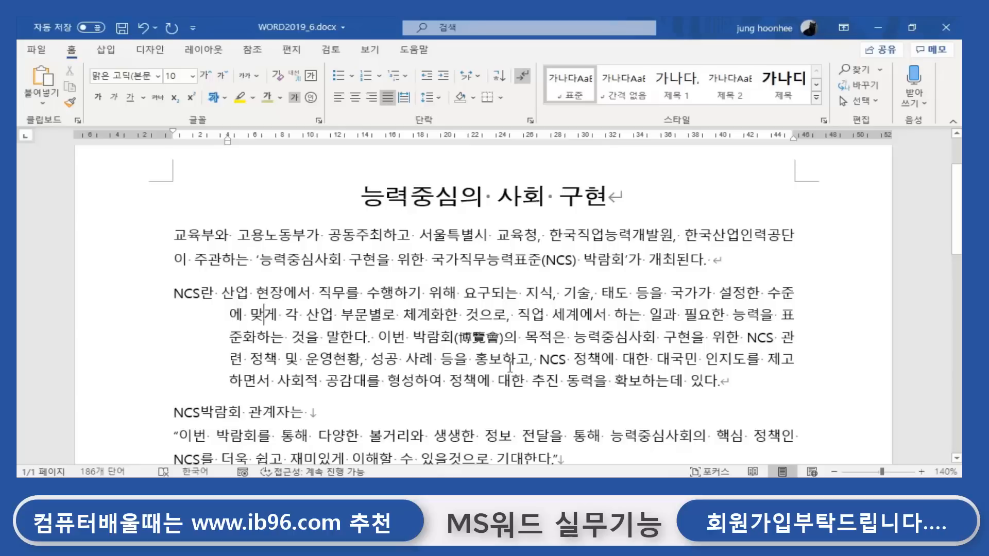
pyautogui.hotkey('ctrl', 'shift', 't')
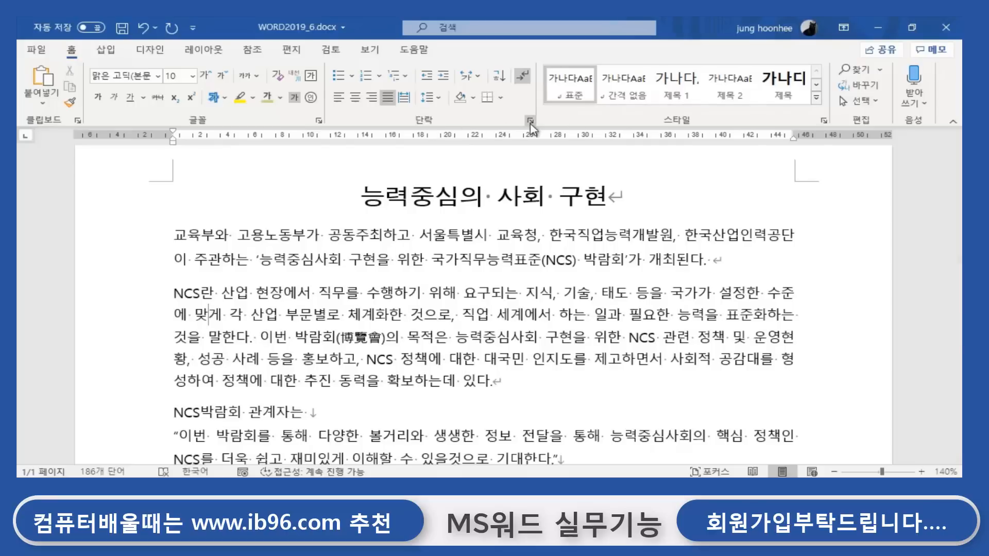
# Set the document's default tab interval (기본 탭) to 1 character.
pyautogui.click(538, 135)
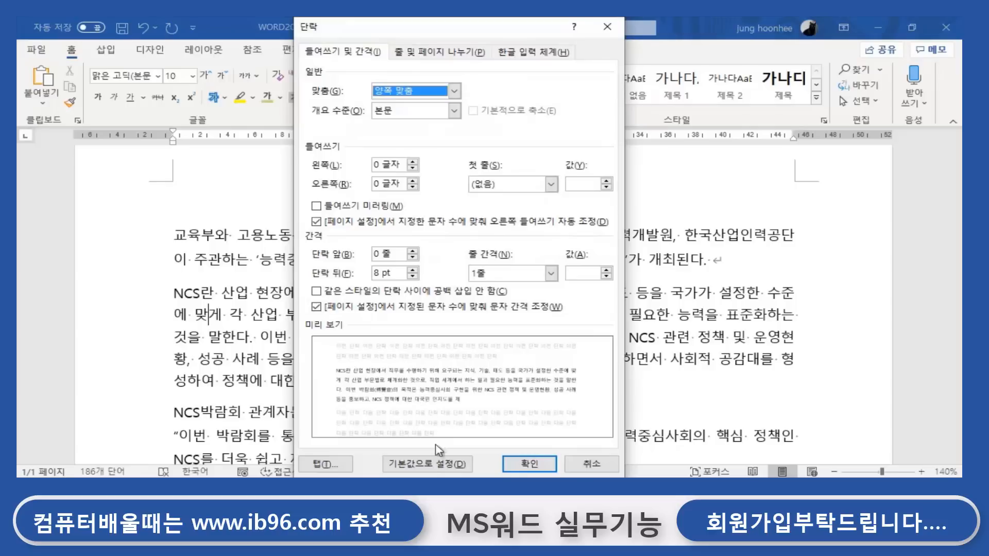
pyautogui.click(326, 465)
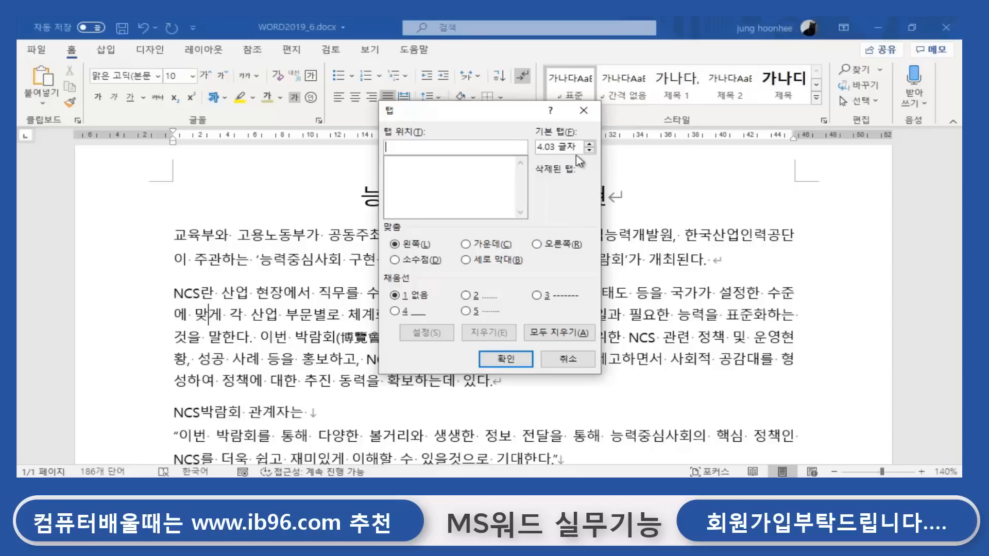
pyautogui.moveTo(556, 147); pyautogui.dragTo(519, 147)
pyautogui.write('1')
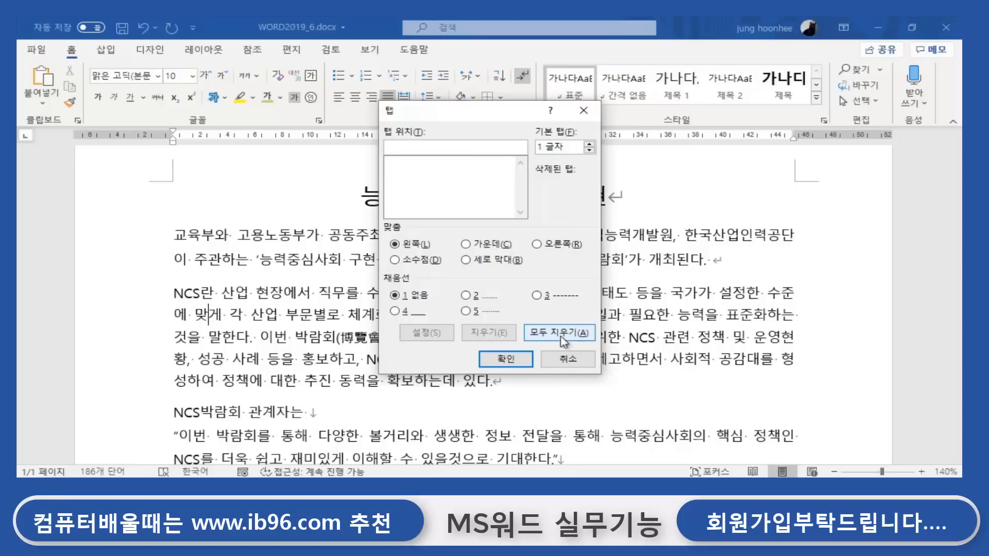
pyautogui.click(519, 360)
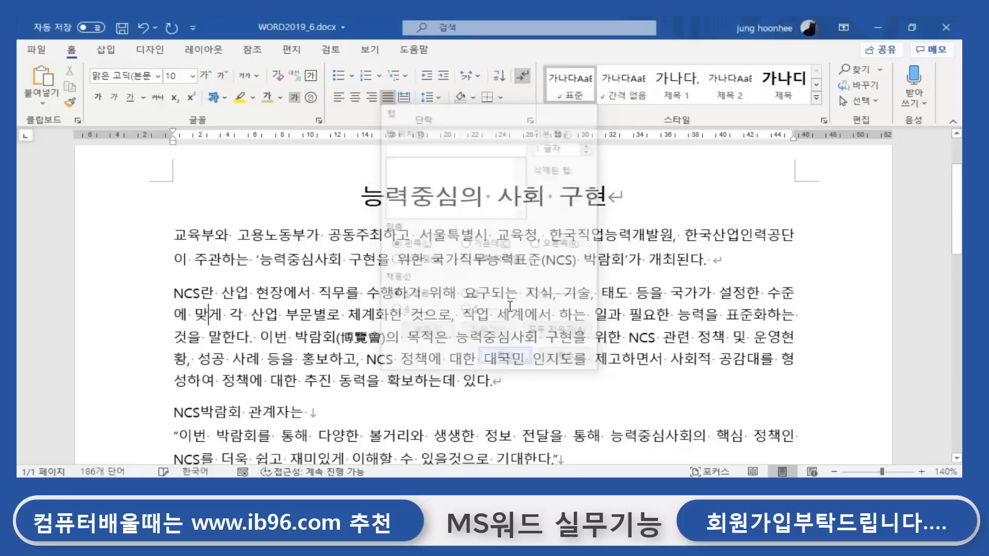
# Try the direct hanging indent on the second body paragraph with the 1-character default tab, and remove it again.
pyautogui.click(222, 314)
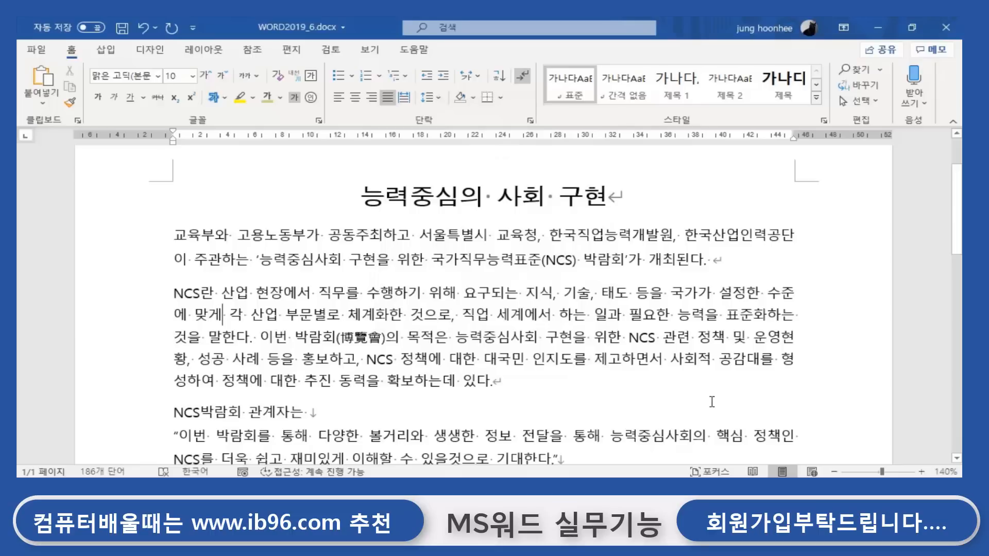
pyautogui.hotkey('ctrl', 't')
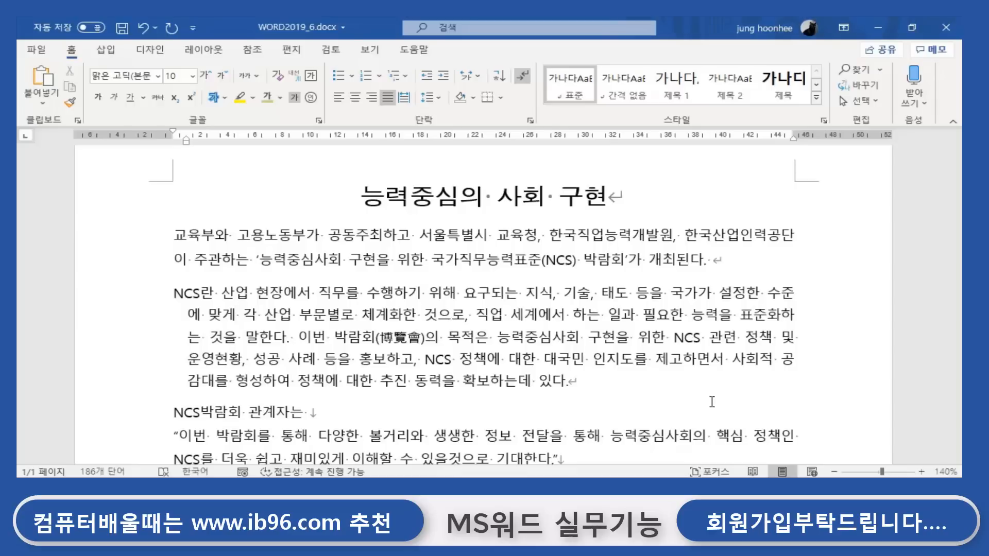
pyautogui.hotkey('ctrl', 'shift', 't')
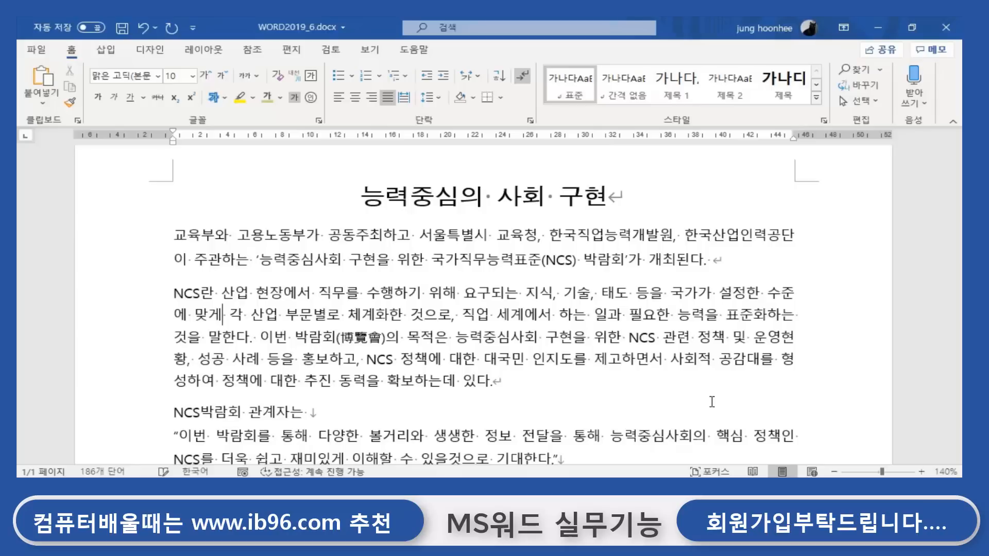
# Preview the 1.5 line spacing on all the body paragraphs below the title without applying it.
pyautogui.click(394, 293)
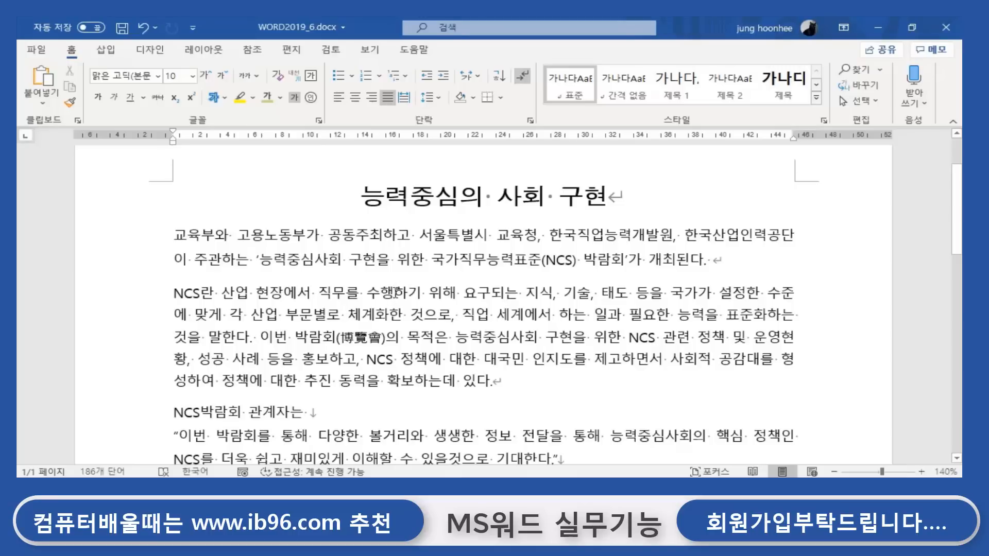
pyautogui.click(410, 314)
pyautogui.moveTo(174, 233); pyautogui.dragTo(742, 380)
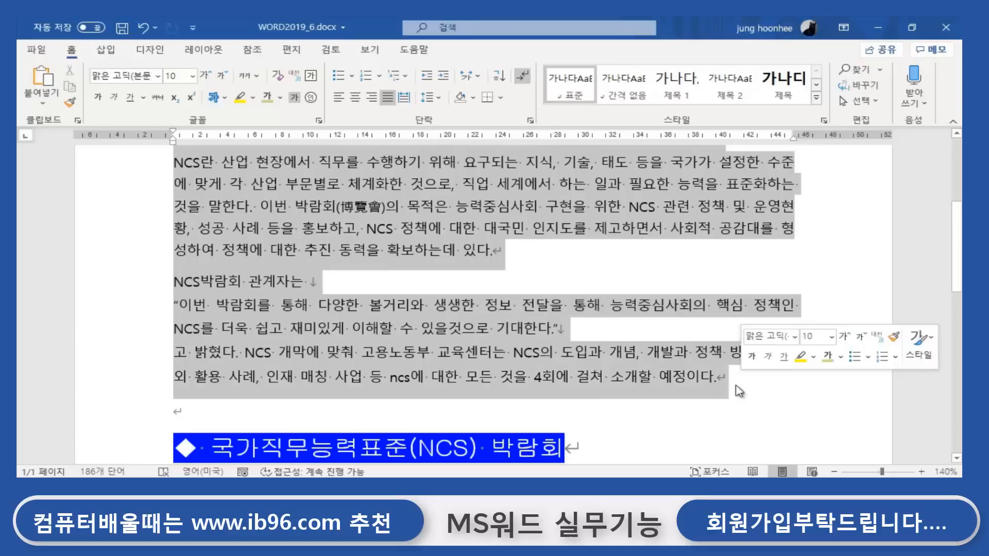
pyautogui.click(439, 99)
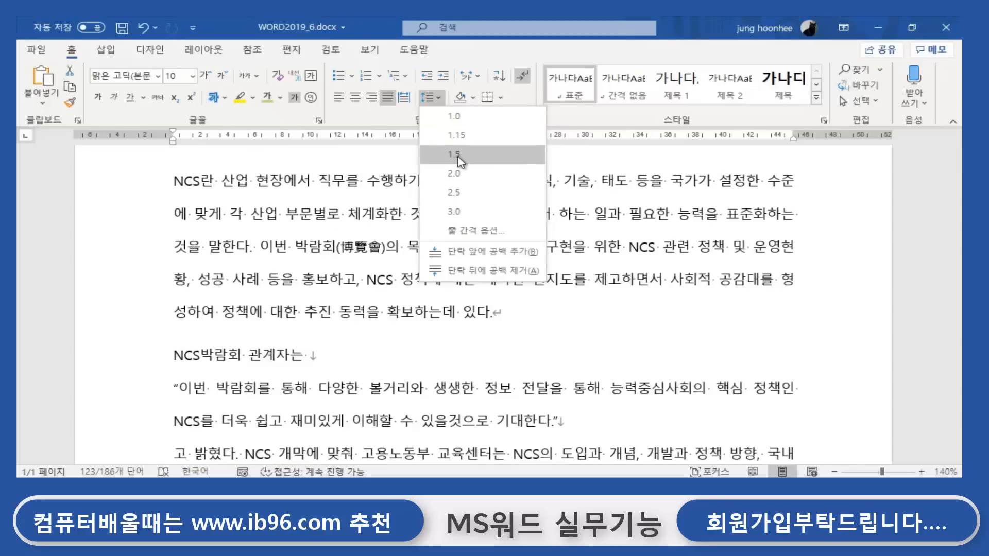
pyautogui.click(651, 281)
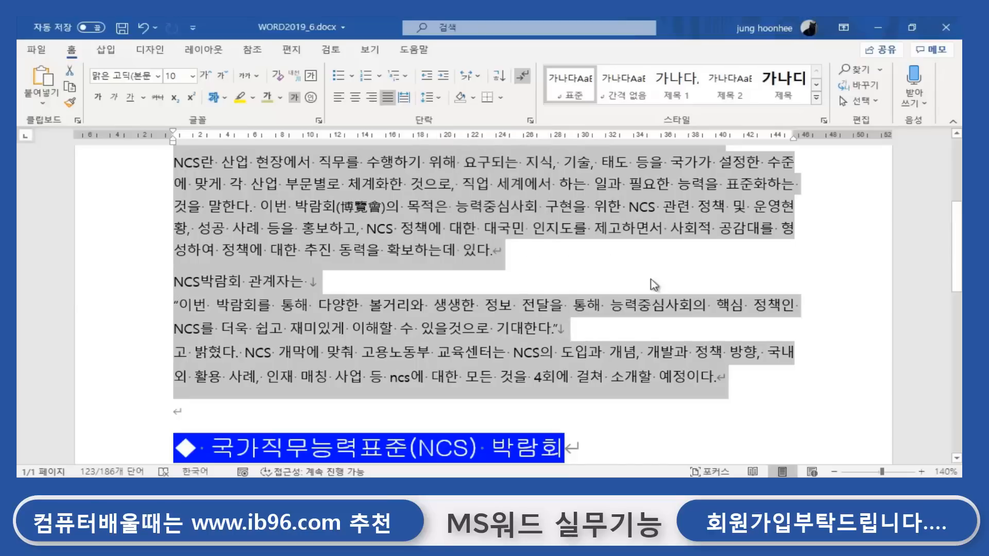
pyautogui.scroll(3, 554, 265)
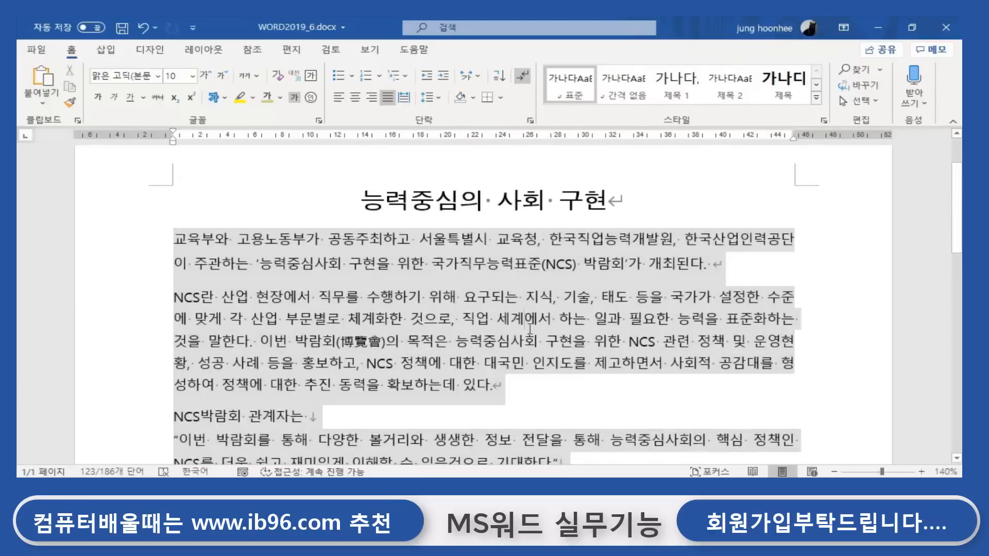
pyautogui.click(810, 339)
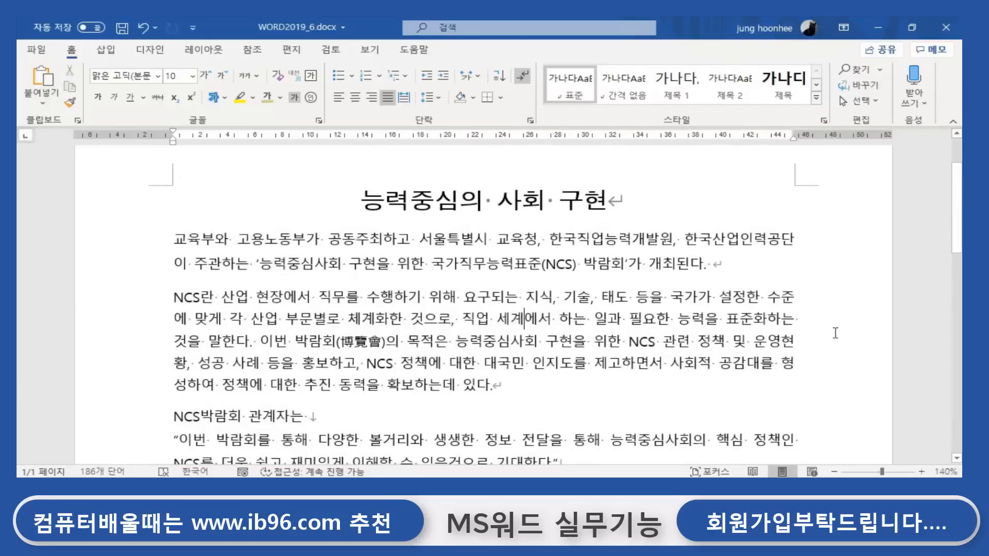
# Set the line spacing of the second body paragraph, starting "NCS란 산업", to double.
pyautogui.click(187, 298)
pyautogui.click(214, 298)
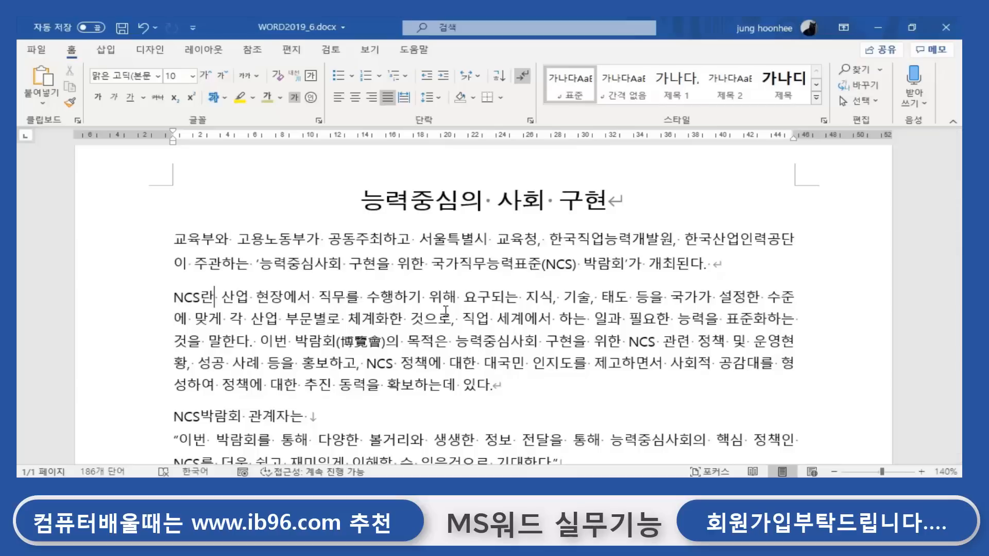
pyautogui.hotkey('ctrl', 'z')
pyautogui.hotkey('ctrl', '2')
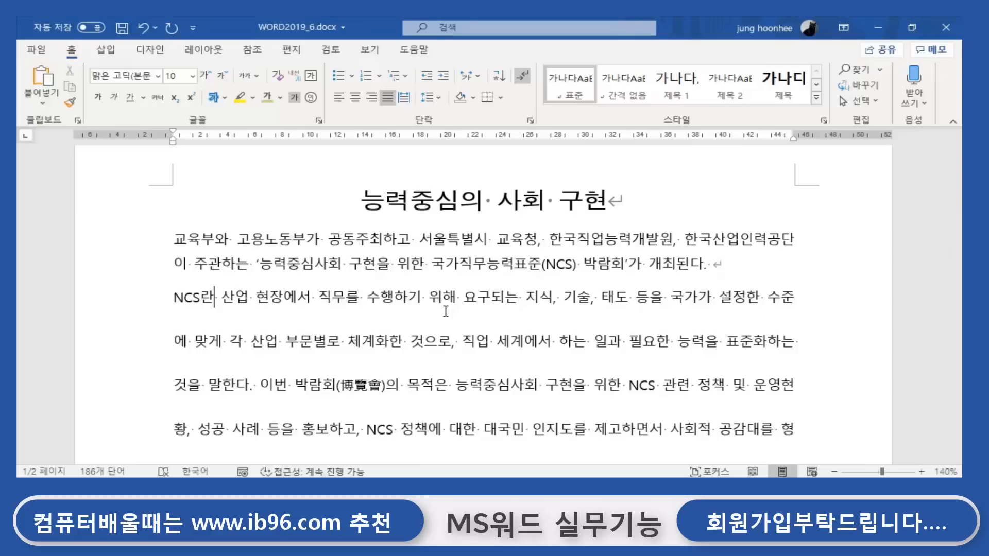
# Change the second body paragraph's line spacing to 1.5 lines and return it to single.
pyautogui.hotkey('ctrl', '5')
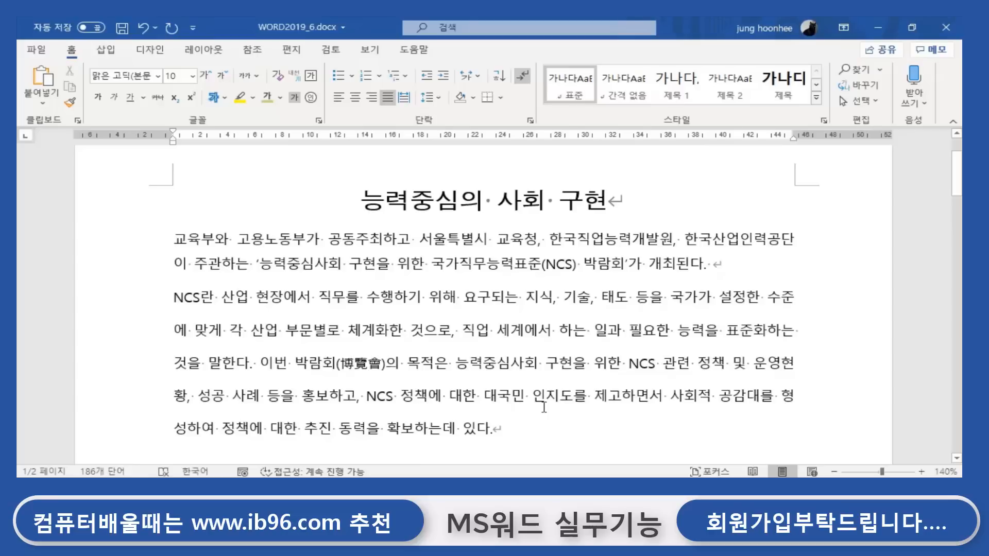
pyautogui.hotkey('ctrl', '1')
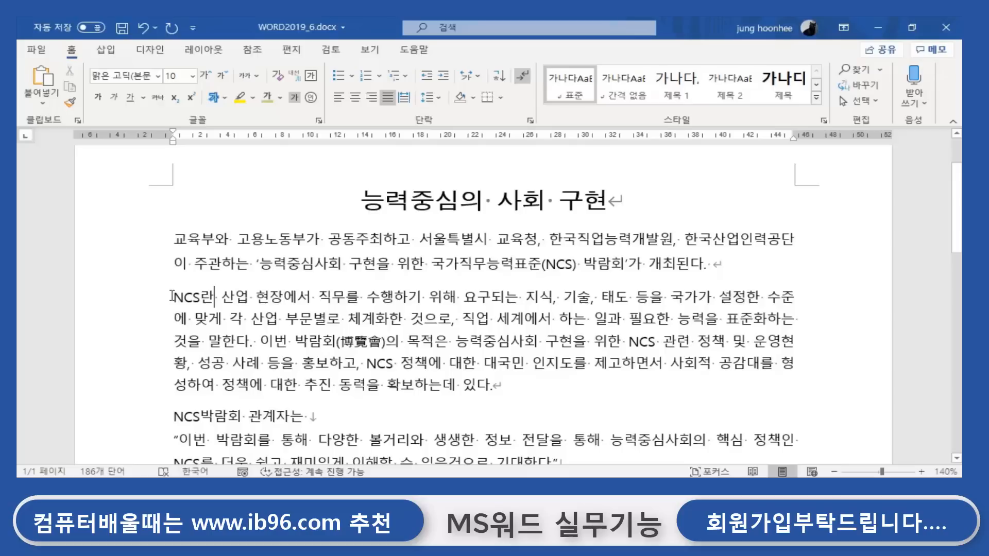
# Set the second body paragraph's line spacing to a multiple (배수) of 1.3.
pyautogui.moveTo(172, 296); pyautogui.dragTo(558, 320)
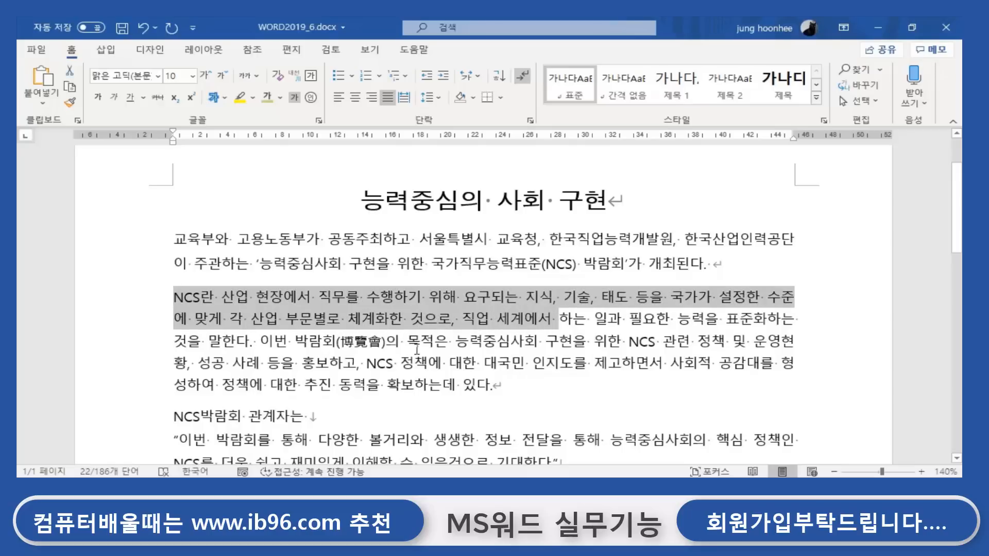
pyautogui.click(420, 343)
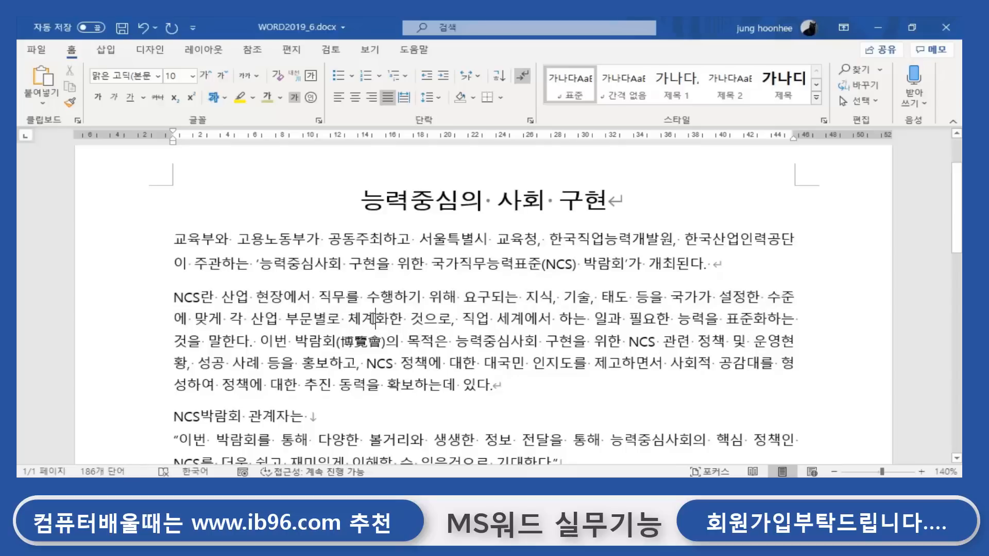
pyautogui.click(375, 320)
pyautogui.click(530, 120)
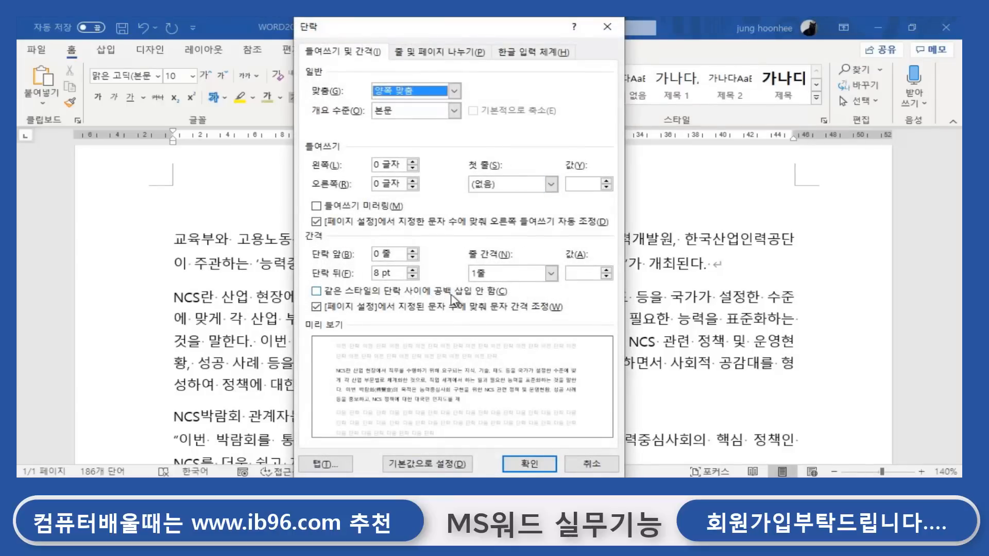
pyautogui.click(551, 273)
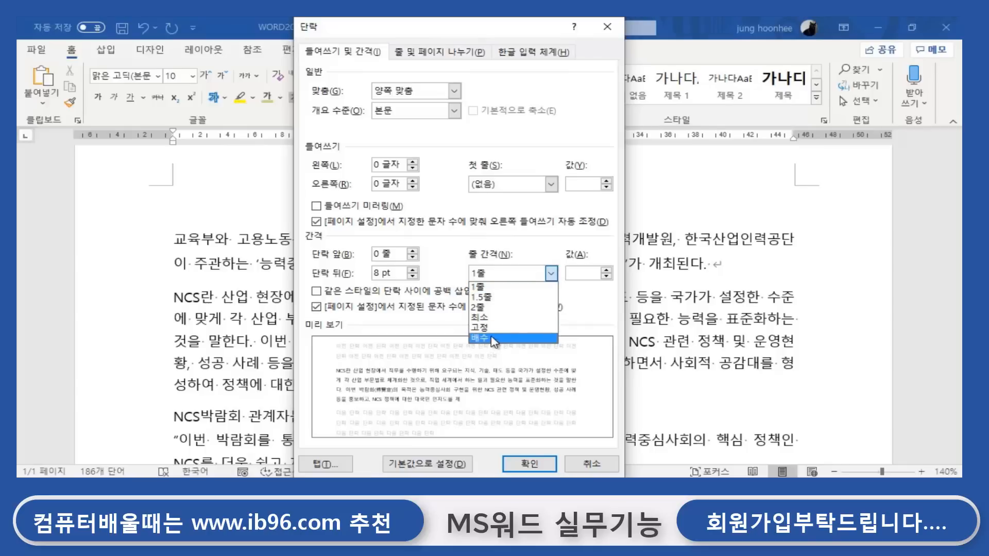
pyautogui.click(521, 338)
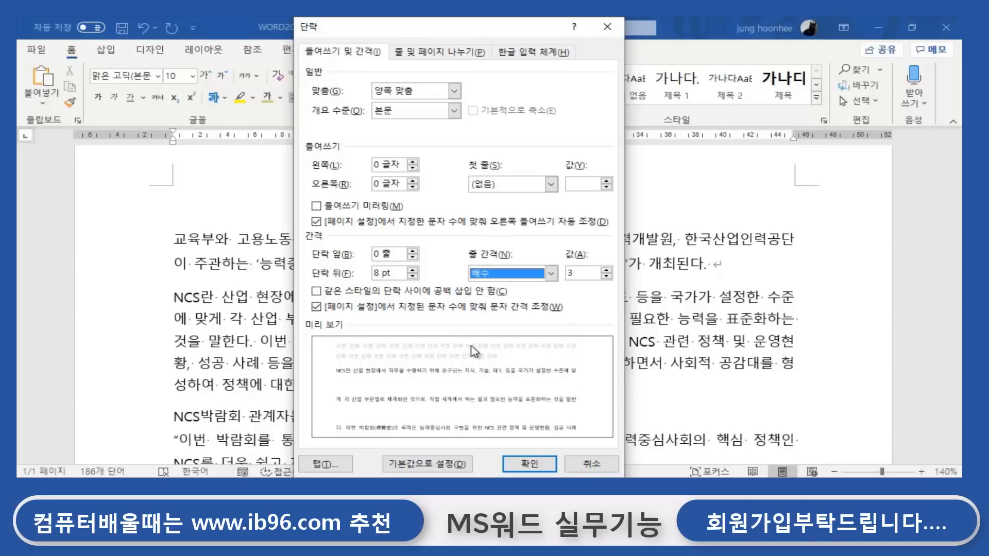
pyautogui.click(586, 273)
pyautogui.write('1.')
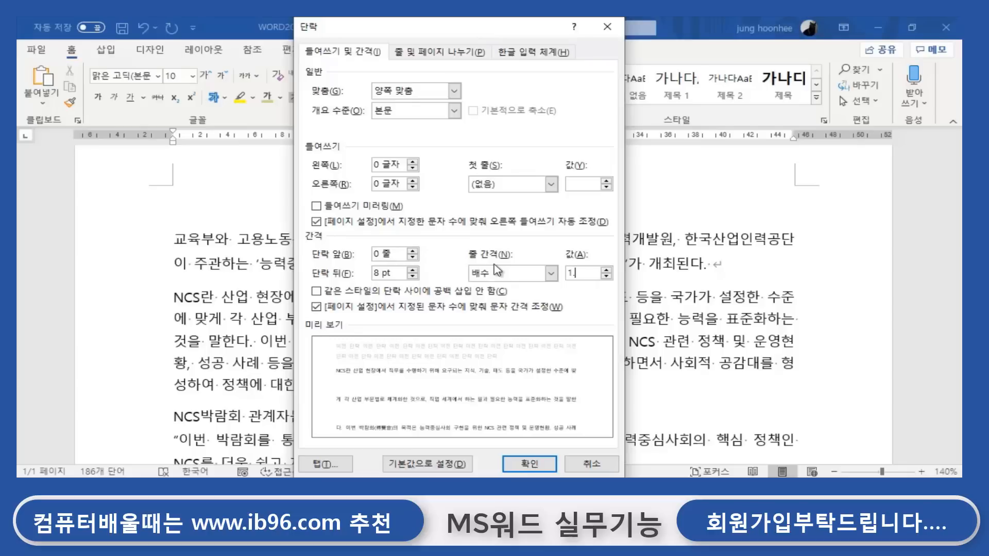
pyautogui.write('3')
pyautogui.click(530, 462)
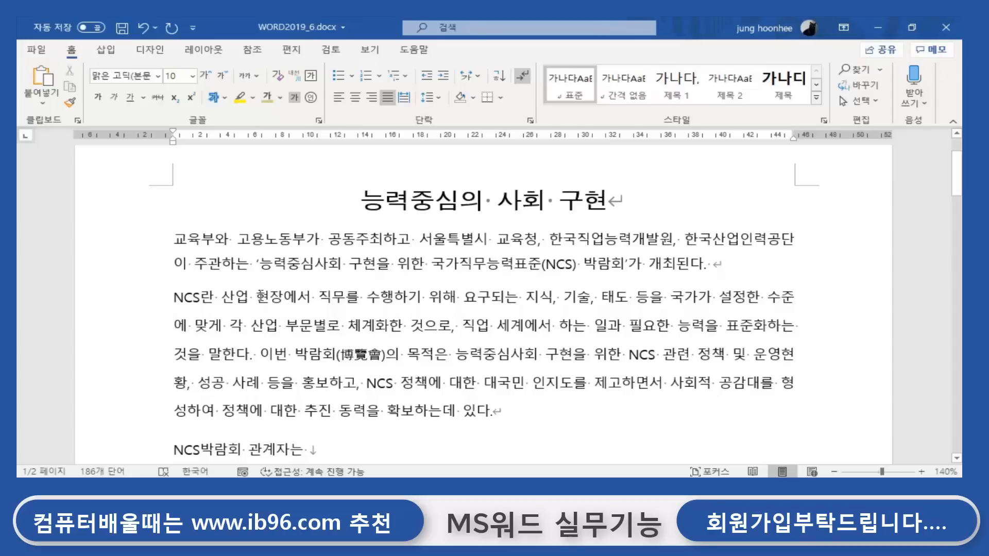
# Toggle the extra space before the second body paragraph, starting "NCS란 산업", on and off twice.
pyautogui.click(257, 297)
pyautogui.hotkey('ctrl', '0')
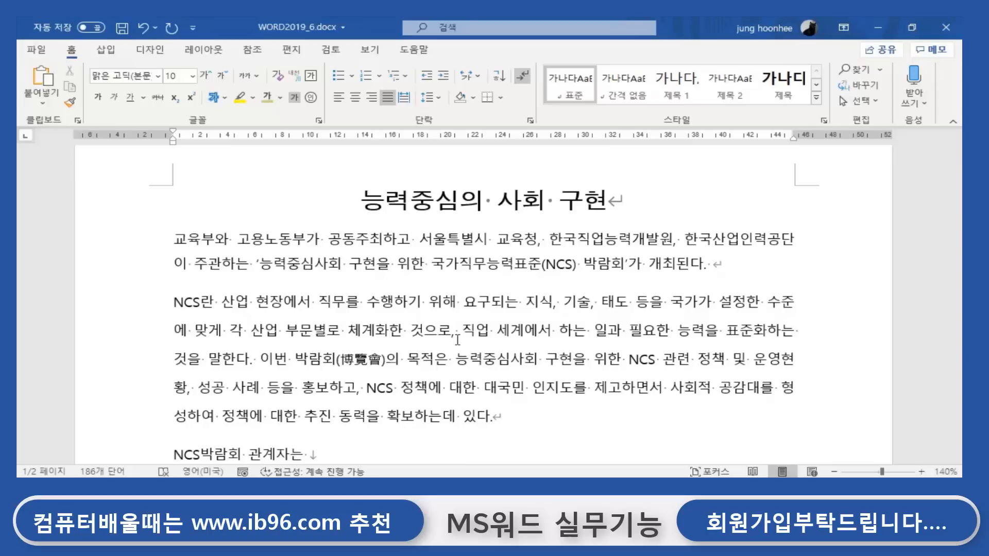
pyautogui.hotkey('ctrl', '0')
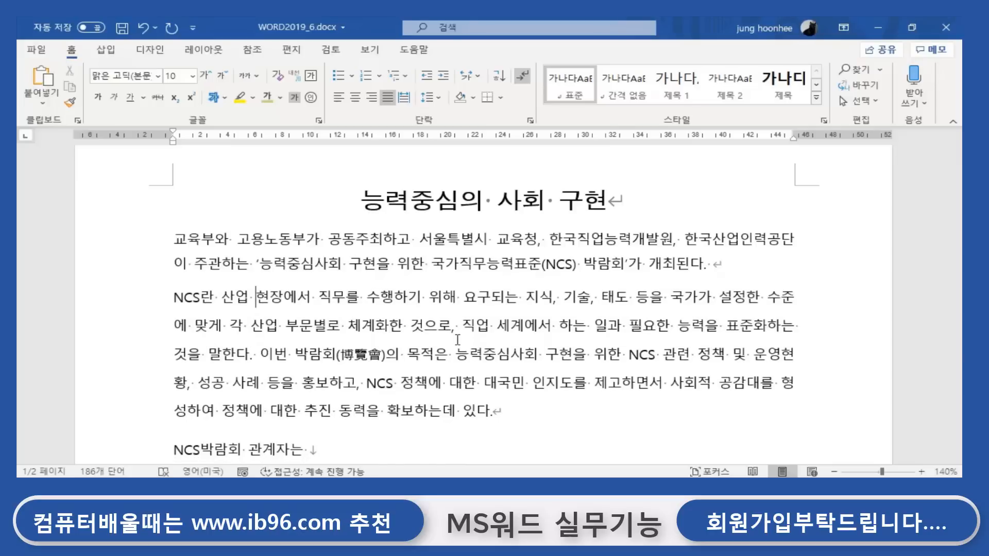
pyautogui.hotkey('ctrl', '0')
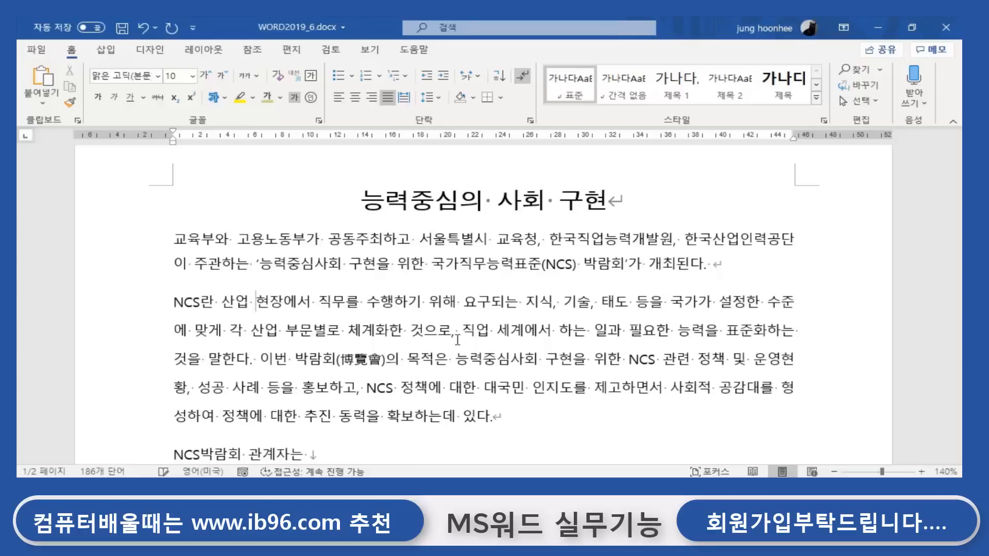
pyautogui.hotkey('ctrl', '0')
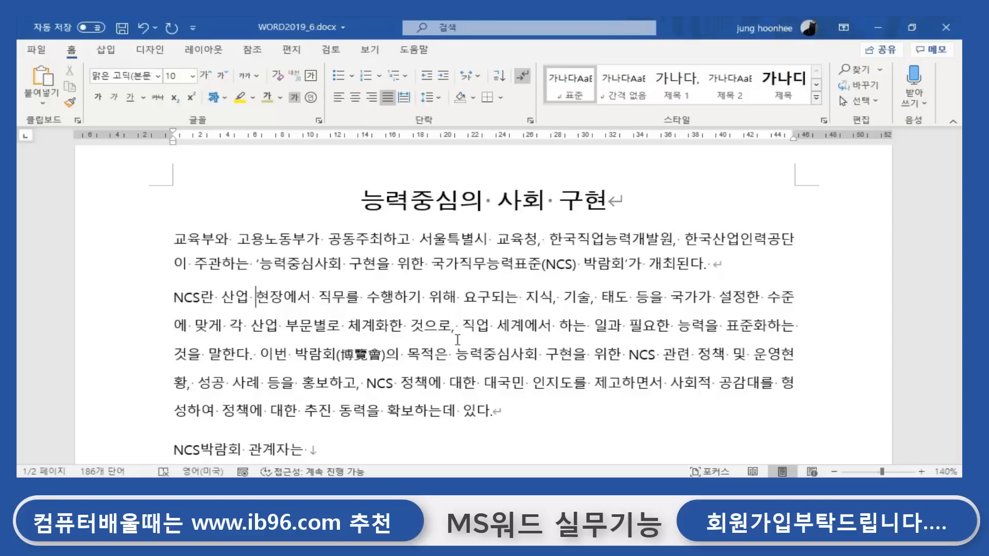
# Set the second body paragraph's spacing to 1.2 lines (줄) before and 12 pt after.
pyautogui.click(175, 298)
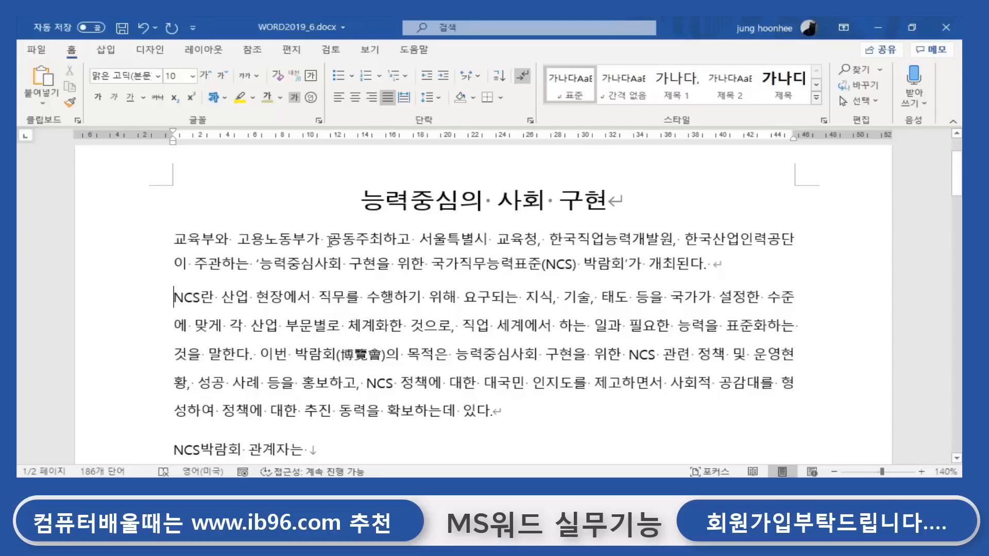
pyautogui.click(531, 121)
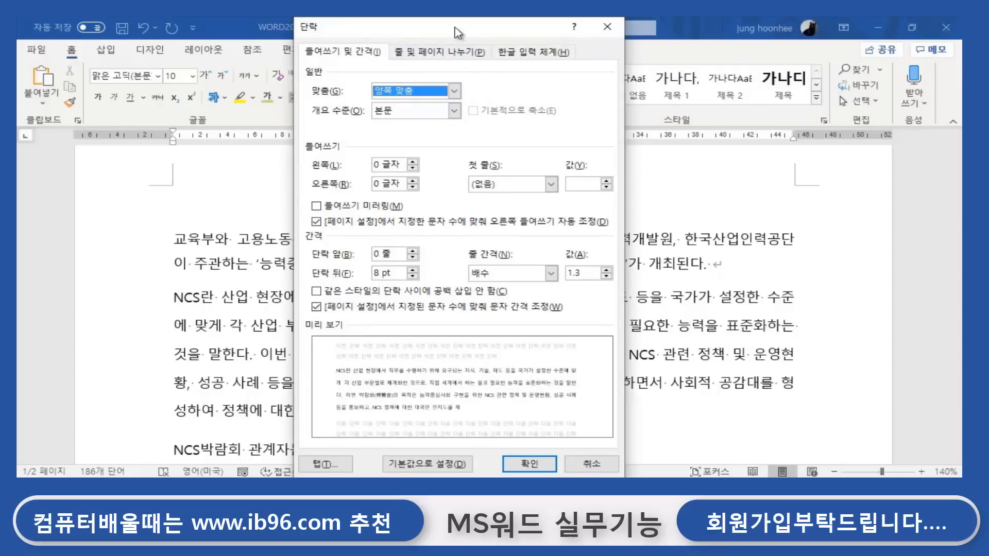
pyautogui.moveTo(455, 30); pyautogui.dragTo(582, 30)
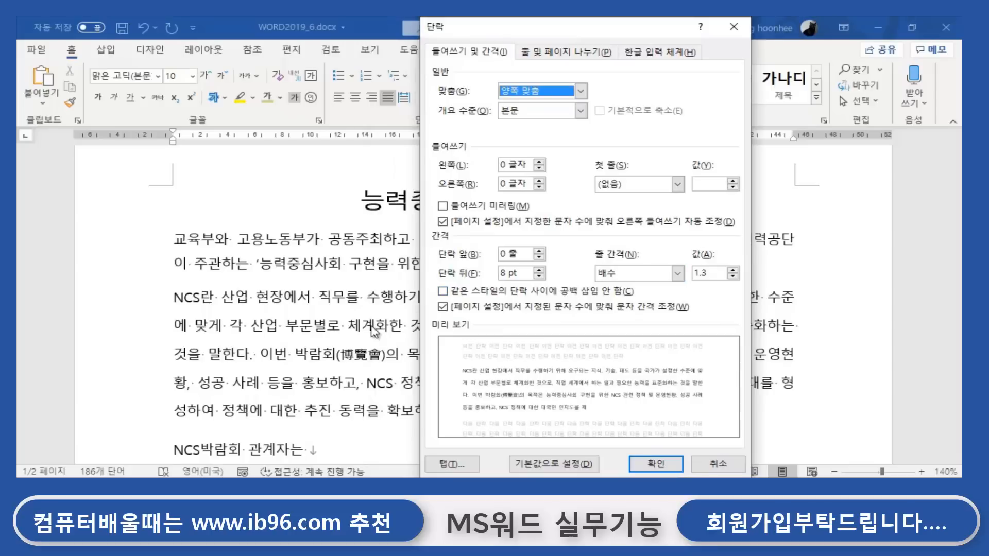
pyautogui.click(539, 251)
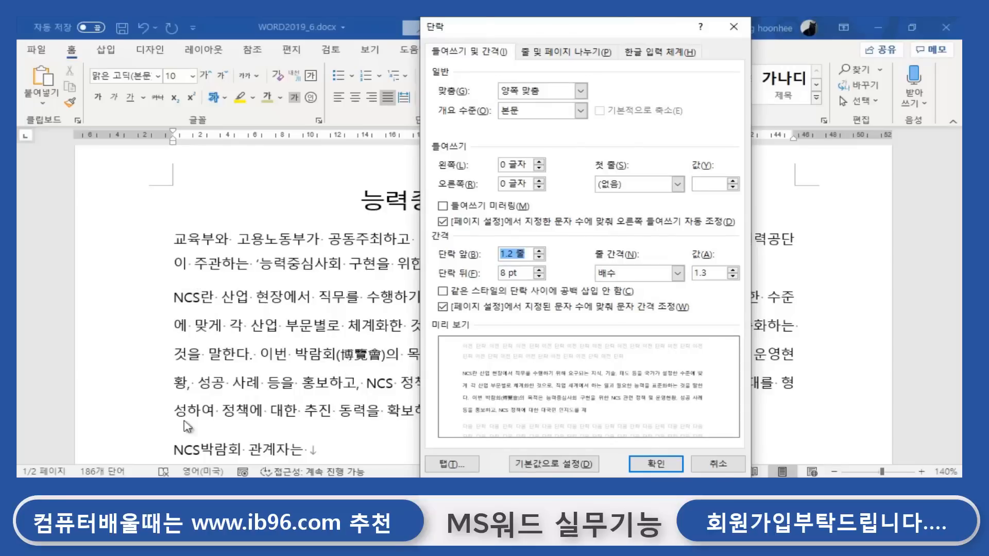
pyautogui.click(539, 270)
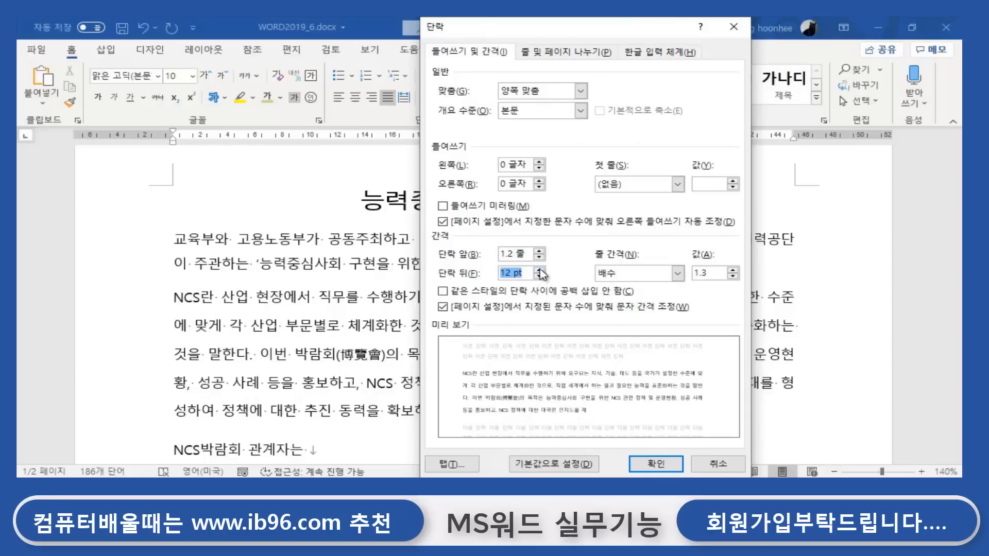
pyautogui.click(643, 472)
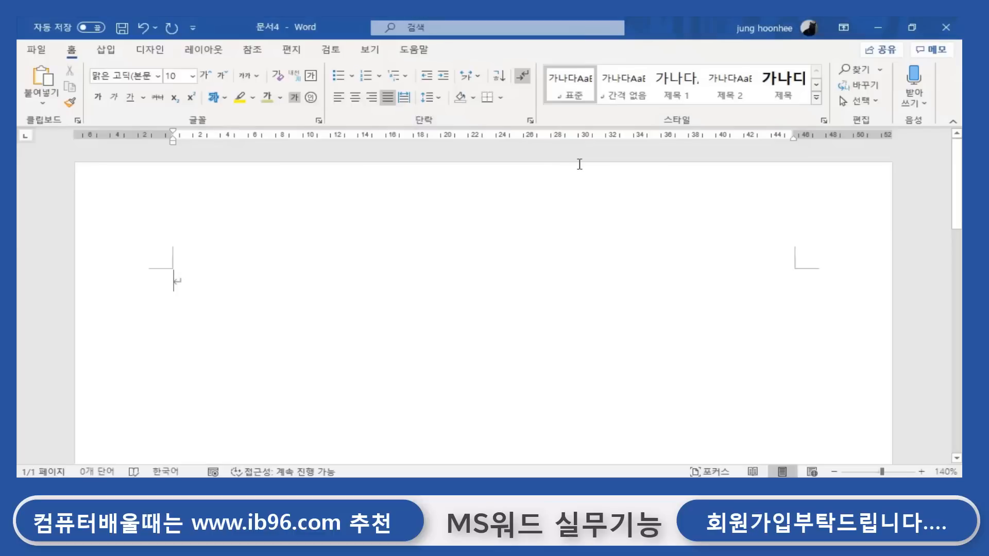
# Enter the title "아라온 클럽 이/취임식 기념행사" in the blank document and add two empty paragraphs below it.
pyautogui.write('아라온 ')
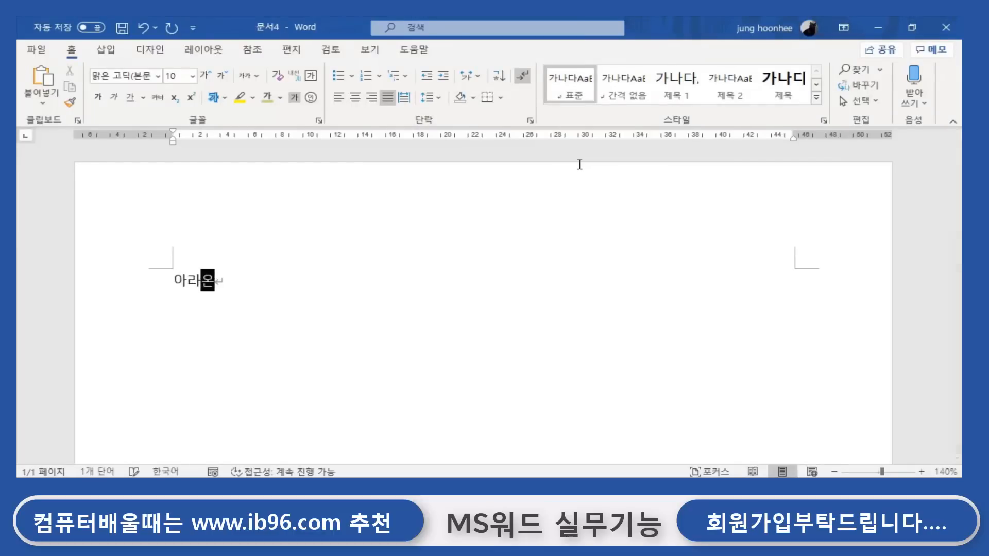
pyautogui.write('클러')
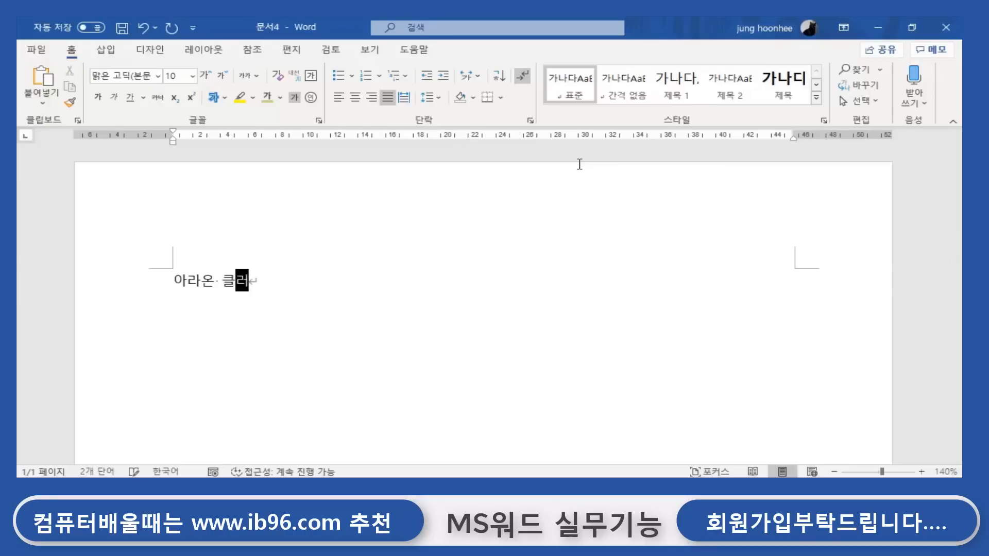
pyautogui.write('ㅂ 이')
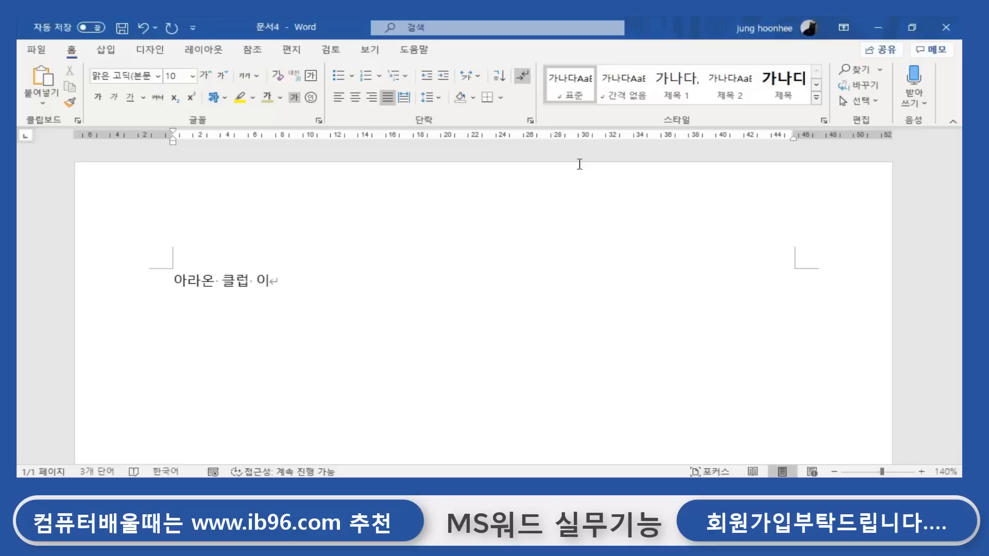
pyautogui.write('/취임식 ㄱ')
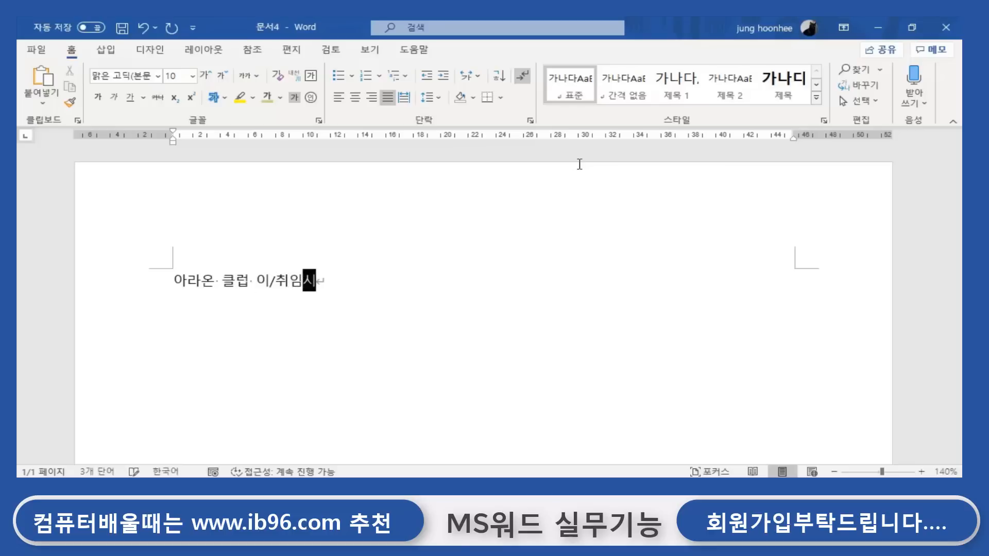
pyautogui.write('ㅣ념행사')
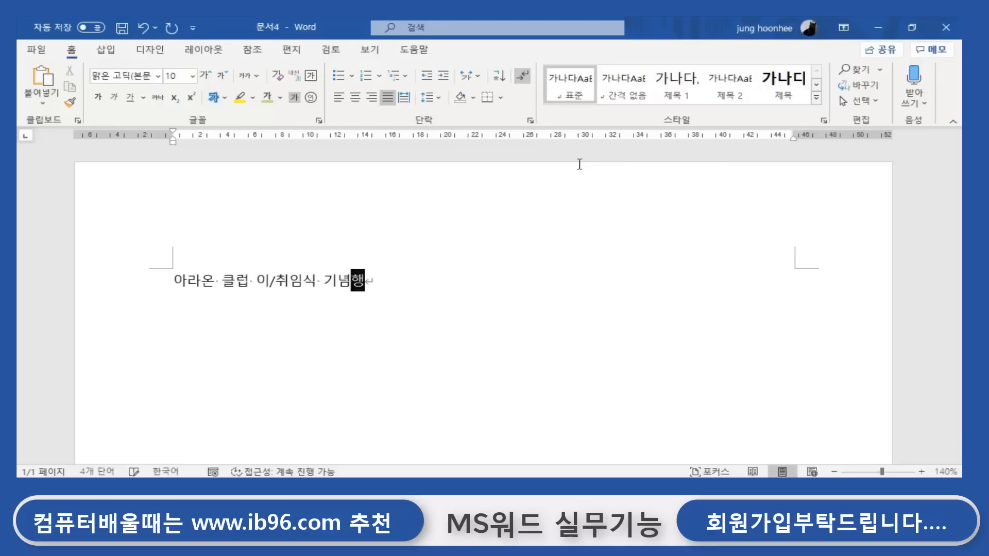
pyautogui.press('Return')
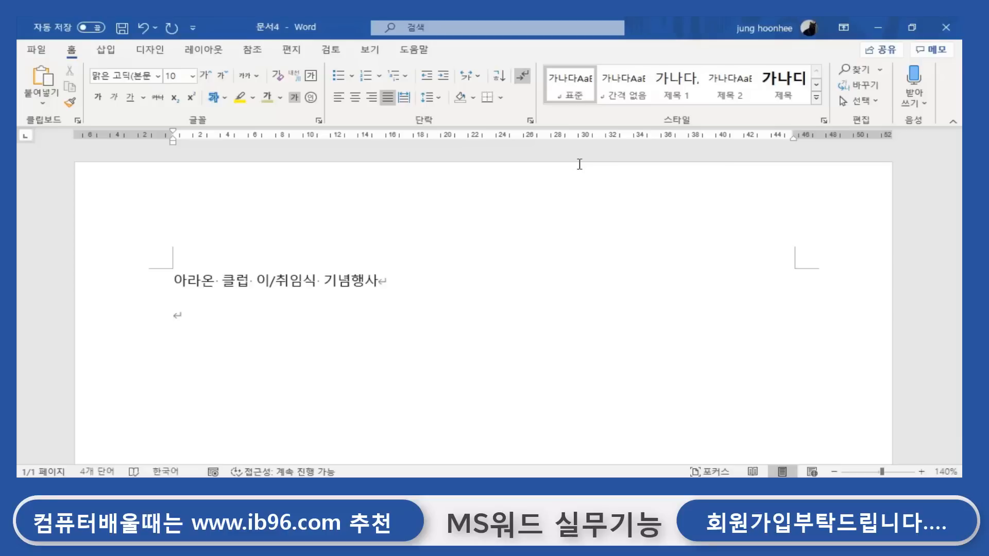
pyautogui.press('Return')
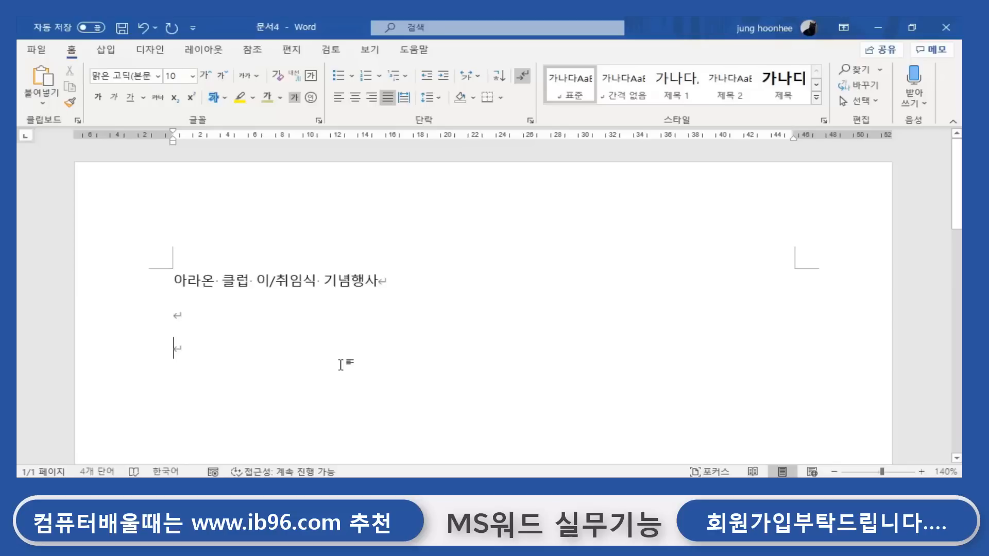
# Try a default tab on the third line, remove it, and set a left-aligned tab stop at 8 characters without a leader.
pyautogui.press('Tab')
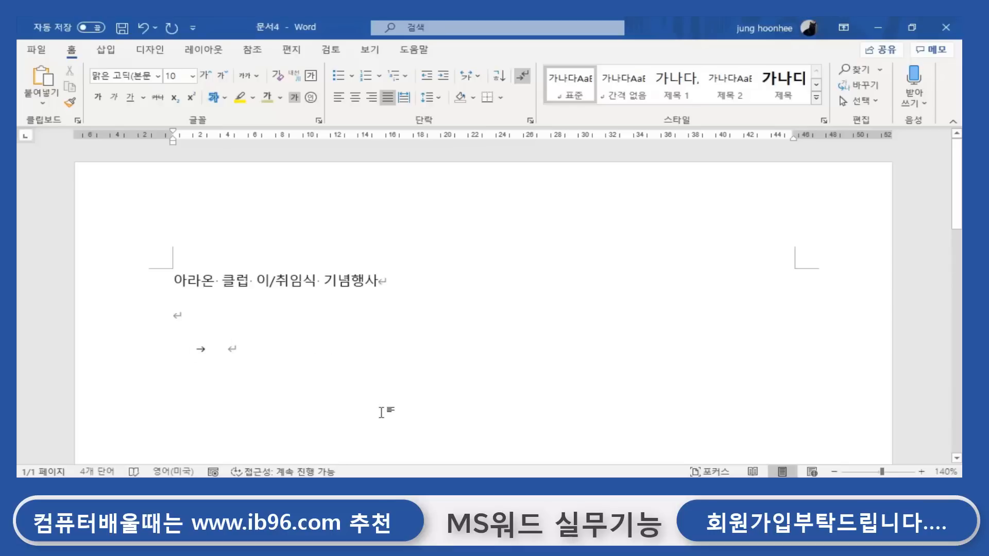
pyautogui.press('BackSpace')
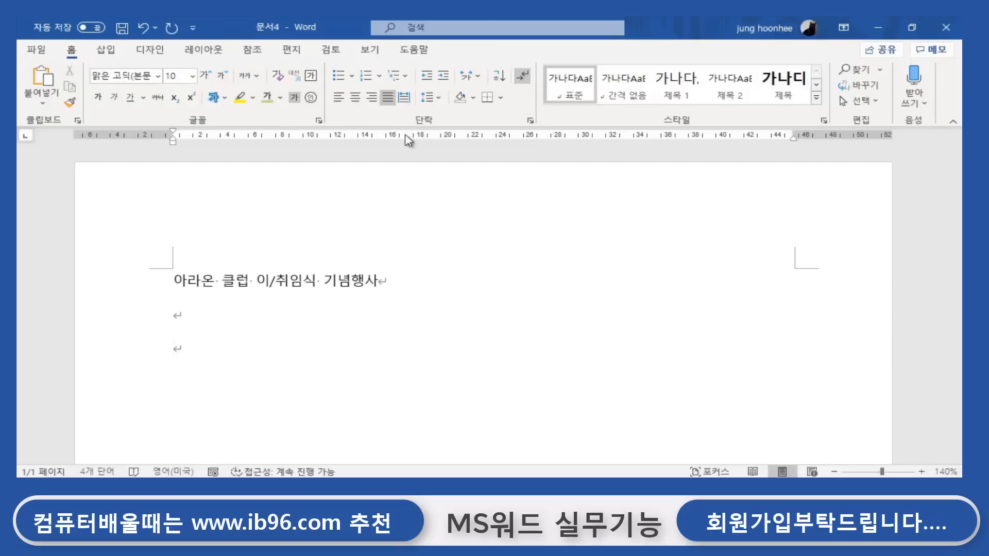
pyautogui.click(530, 122)
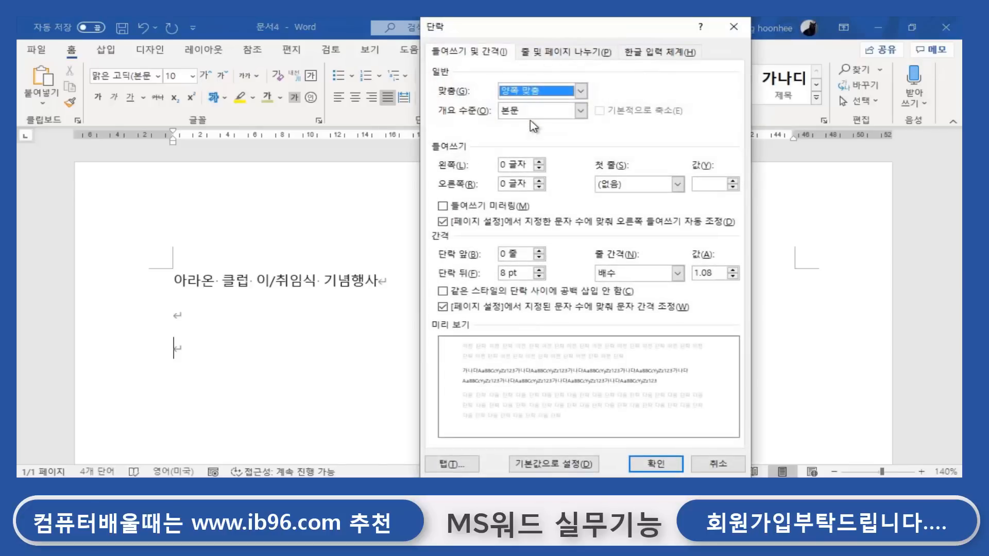
pyautogui.click(452, 465)
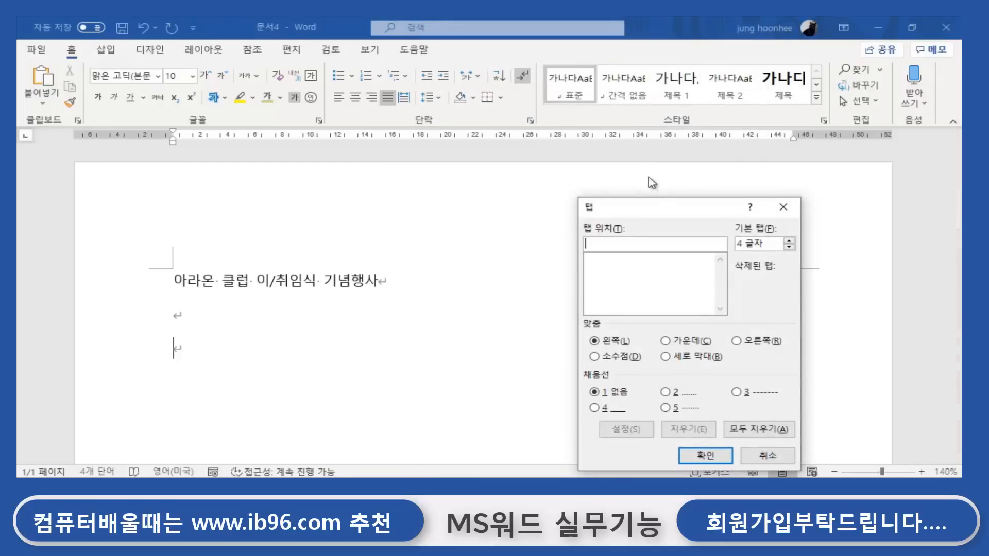
pyautogui.moveTo(645, 205); pyautogui.dragTo(492, 90)
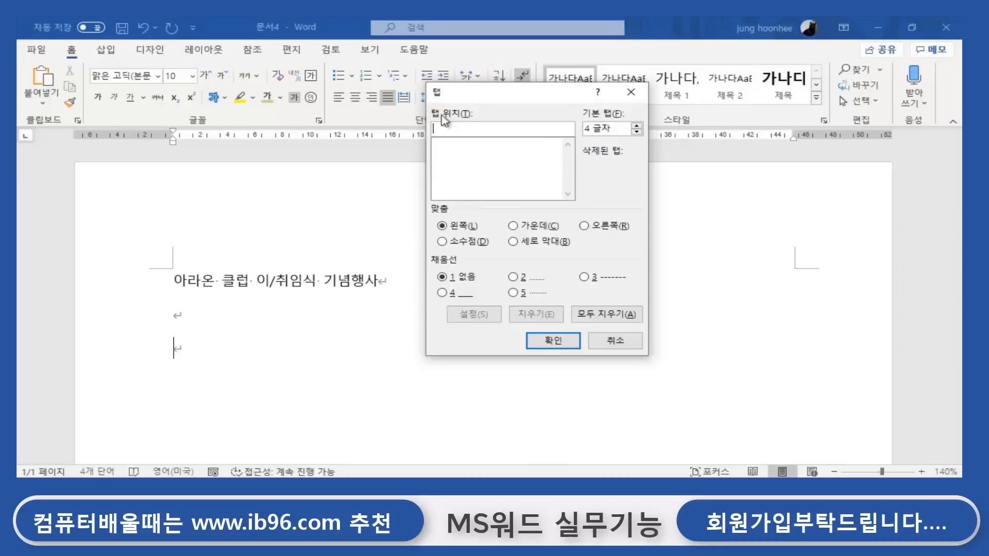
pyautogui.moveTo(502, 97); pyautogui.dragTo(530, 108)
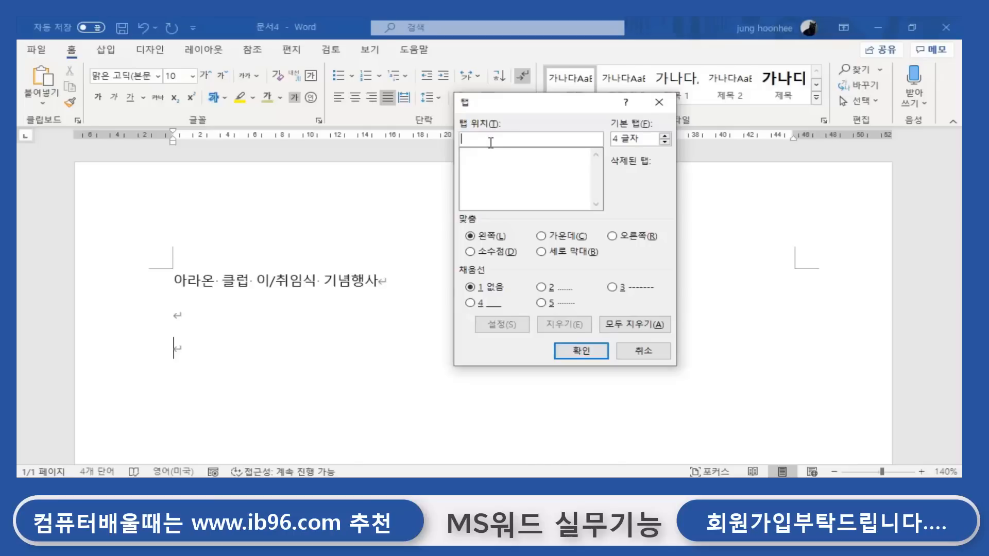
pyautogui.write('8')
pyautogui.click(511, 326)
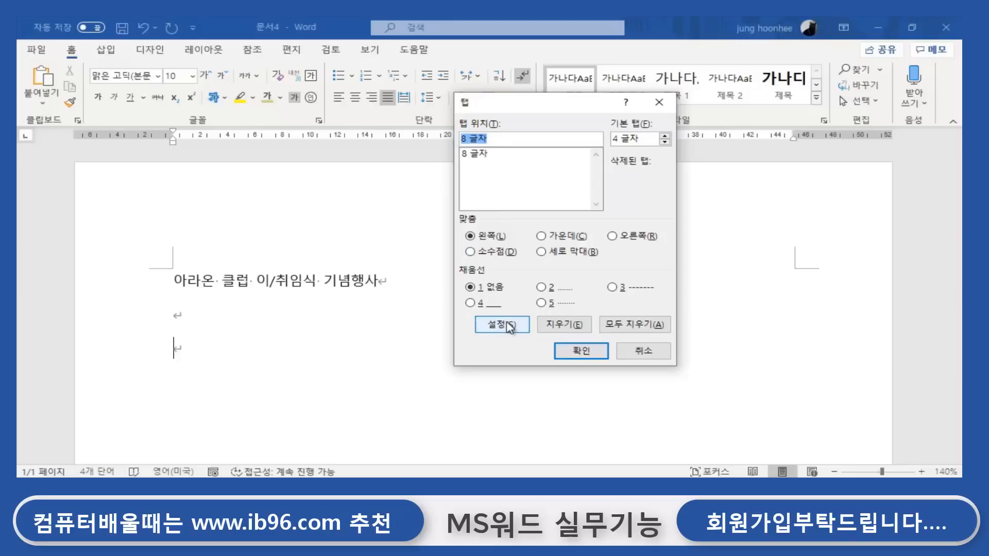
pyautogui.click(583, 353)
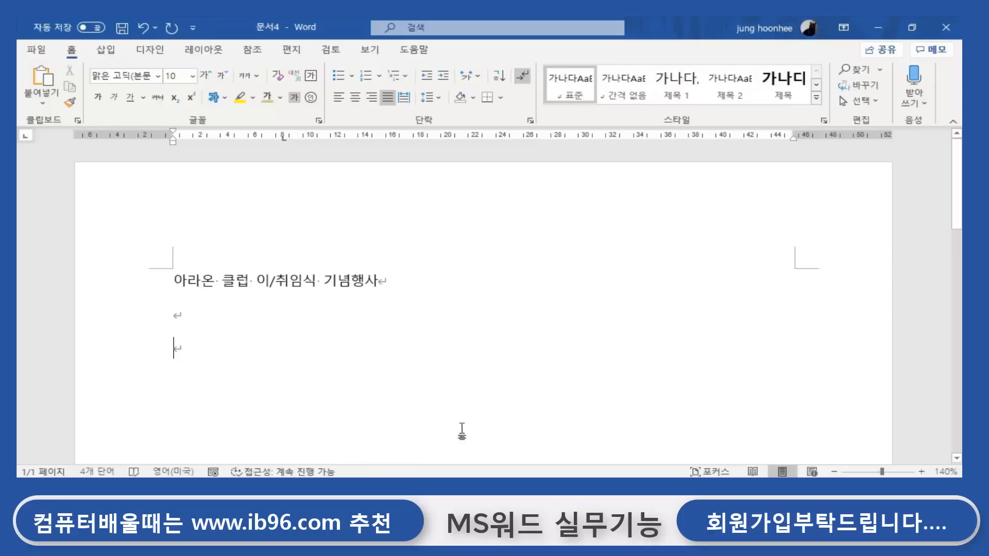
# Enter "개회선언문 낭동" and "국민의례" on two lines, each indented to the tab stop.
pyautogui.press('Tab')
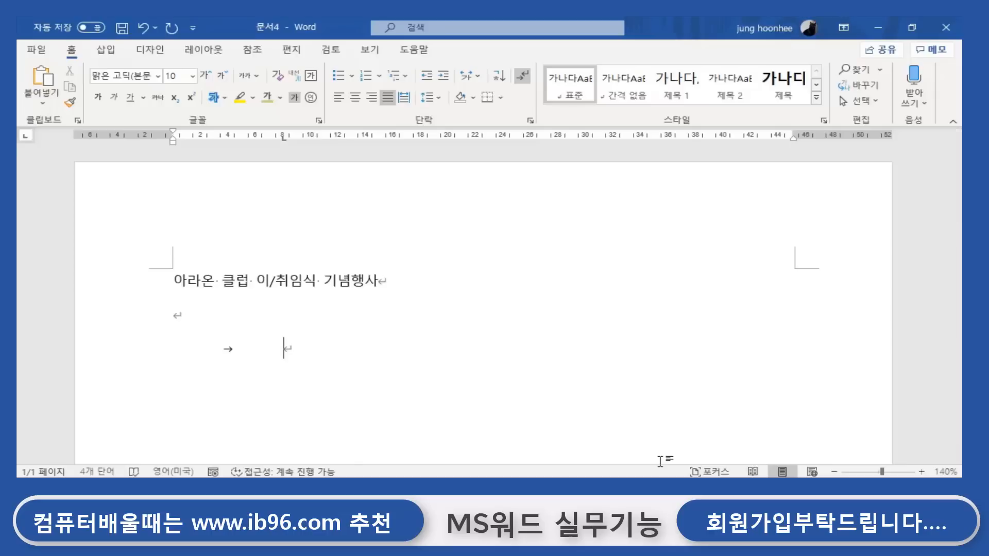
pyautogui.write('개회선언ㅁ문 낭동')
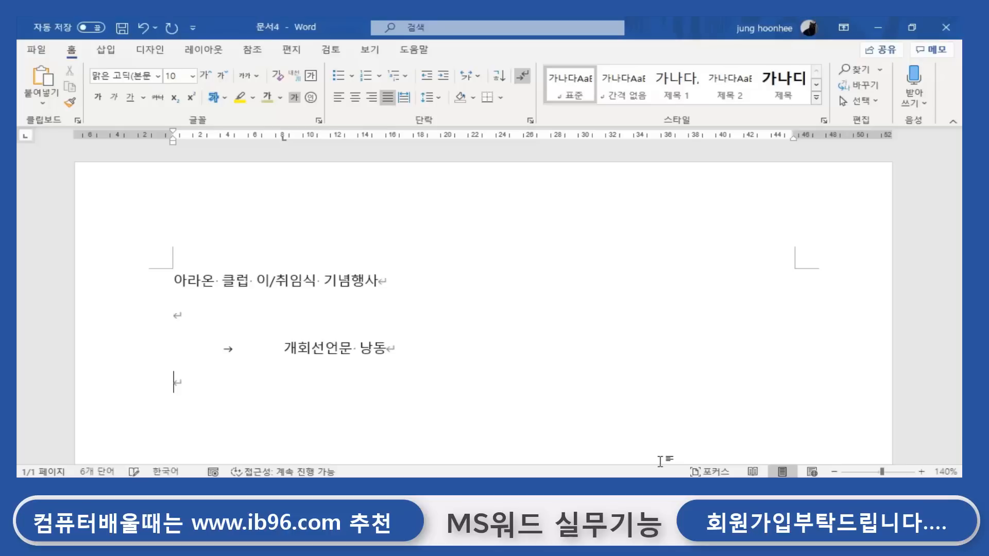
pyautogui.press('Tab')
pyautogui.write('국민의례')
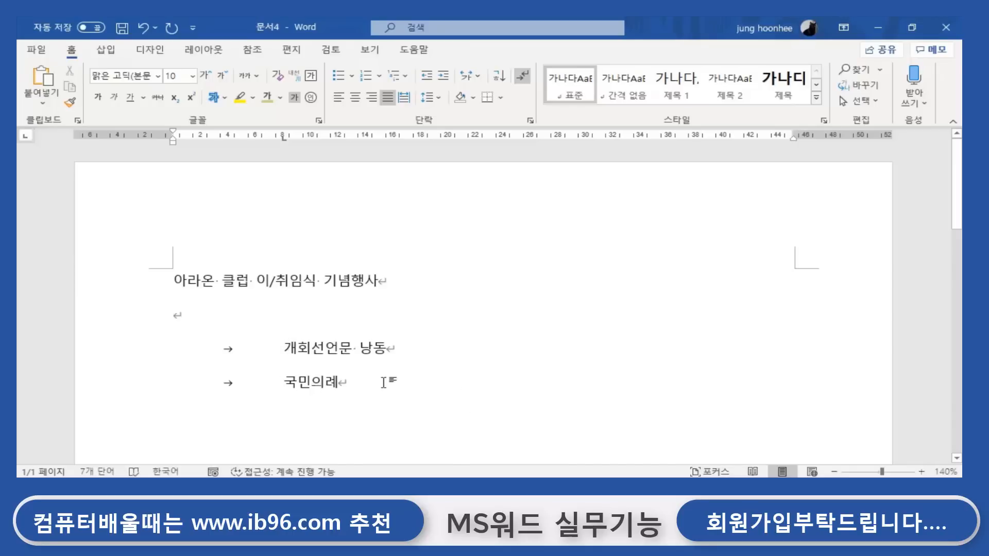
# Delete both indented agenda lines and clear the tab stop from the third line.
pyautogui.press('BackSpace')
pyautogui.press('BackSpace')
pyautogui.press('BackSpace')
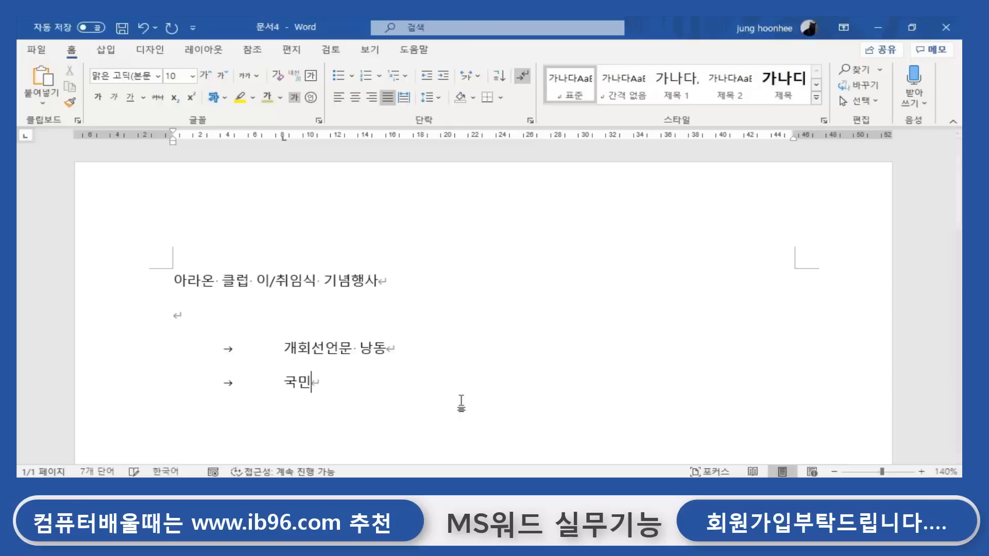
pyautogui.press('BackSpace')
pyautogui.press('BackSpace')
pyautogui.press('BackSpace')
pyautogui.press('BackSpace')
pyautogui.press('BackSpace')
pyautogui.press('BackSpace')
pyautogui.press('BackSpace')
pyautogui.press('BackSpace')
pyautogui.press('BackSpace')
pyautogui.press('BackSpace')
pyautogui.press('BackSpace')
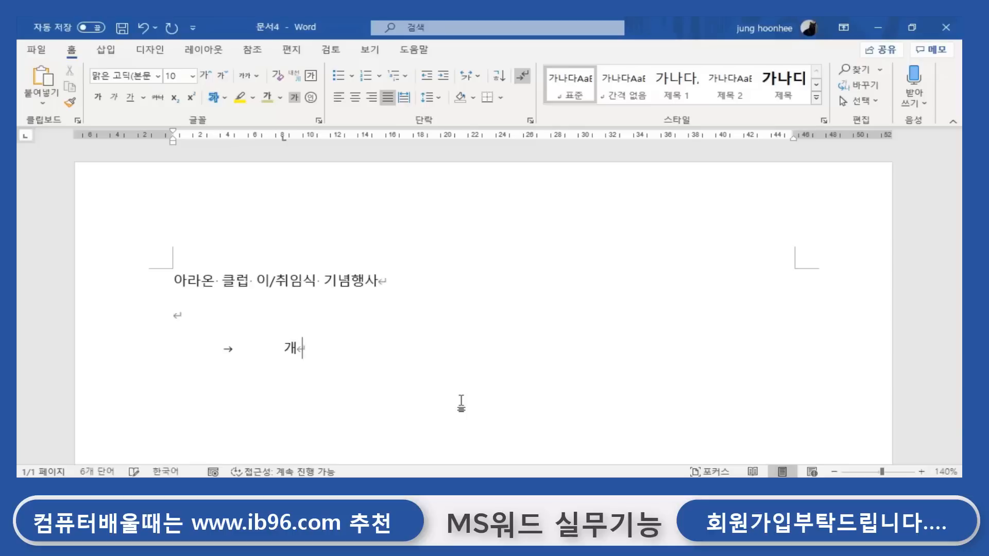
pyautogui.press('BackSpace')
pyautogui.press('BackSpace')
pyautogui.press('BackSpace')
pyautogui.press('BackSpace')
pyautogui.press('BackSpace')
# Set a left-aligned tab stop at 8 characters without a leader for the empty third line.
pyautogui.click(530, 122)
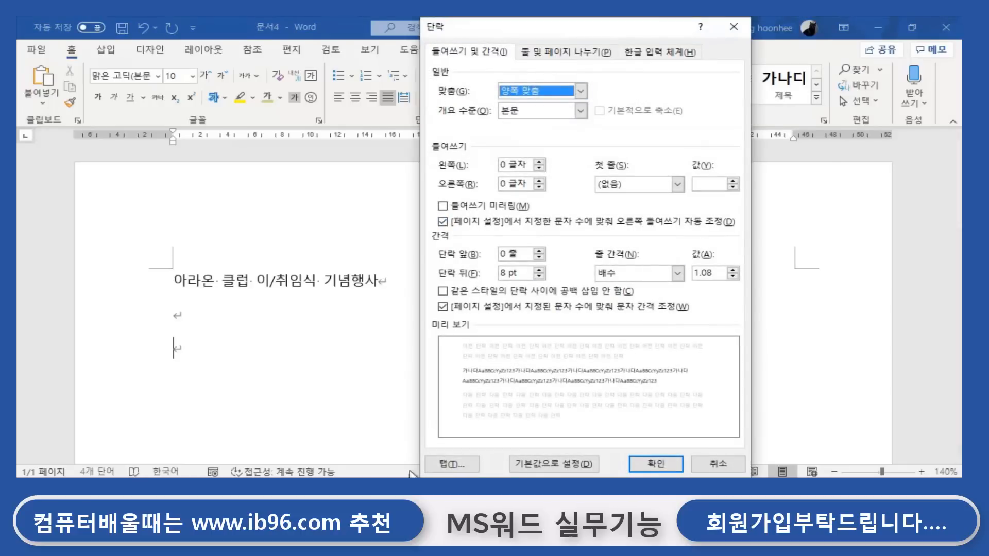
pyautogui.click(452, 466)
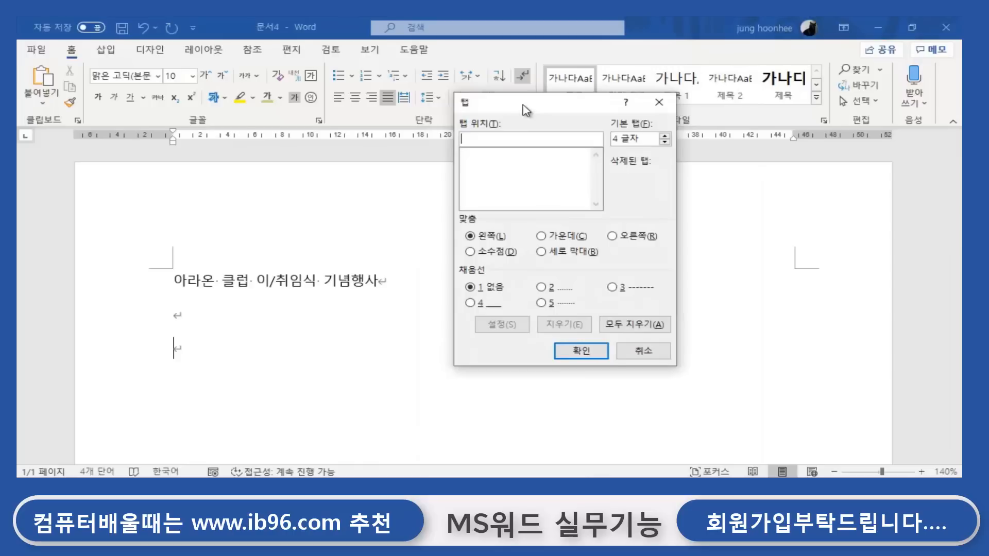
pyautogui.moveTo(524, 105); pyautogui.dragTo(459, 139)
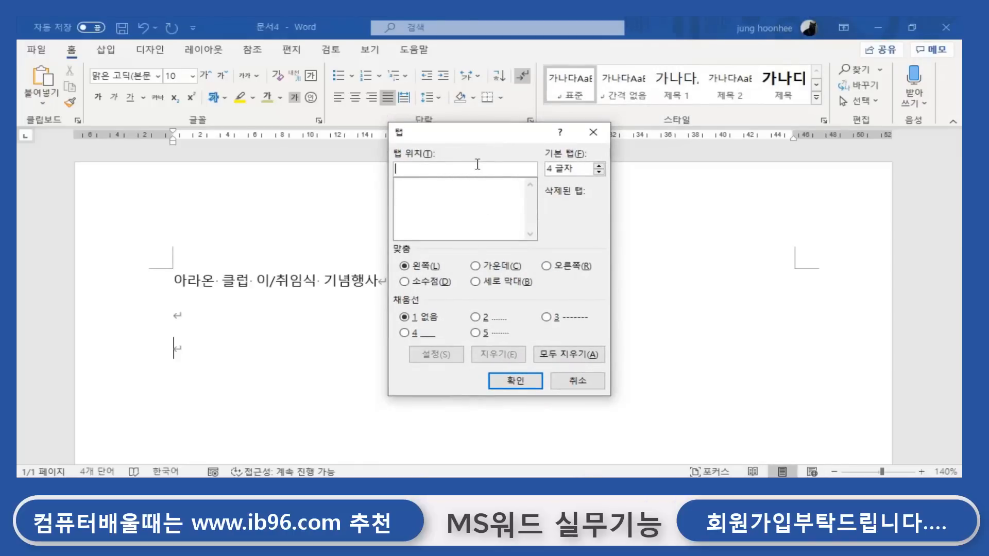
pyautogui.write('8')
pyautogui.click(442, 356)
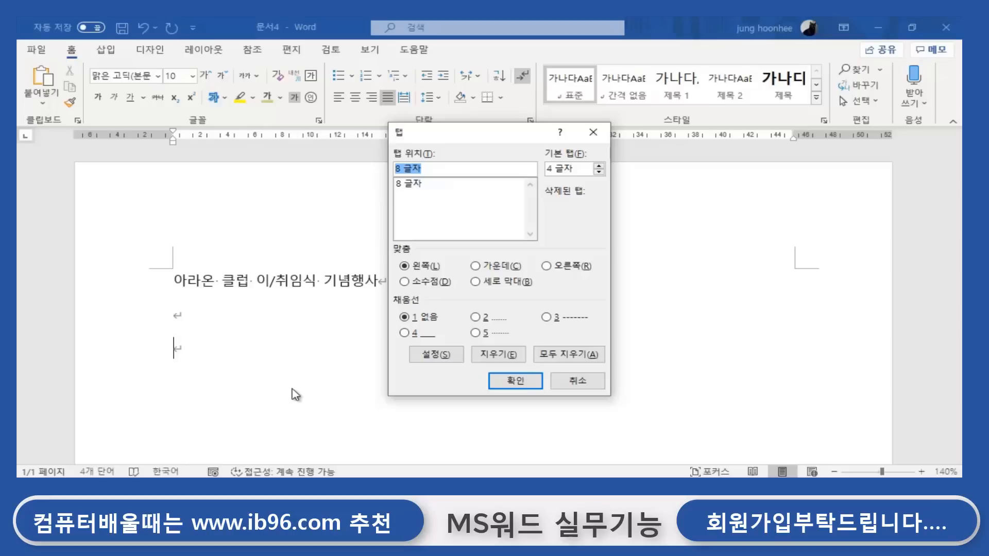
# Add a centre-aligned tab stop at 24 characters without a leader.
pyautogui.moveTo(426, 132); pyautogui.dragTo(620, 226)
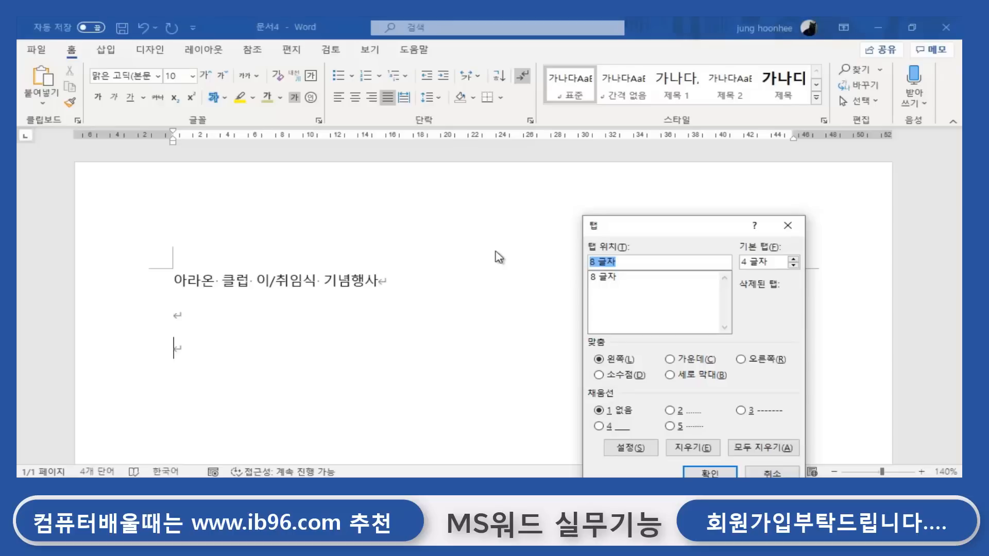
pyautogui.moveTo(671, 225); pyautogui.dragTo(568, 179)
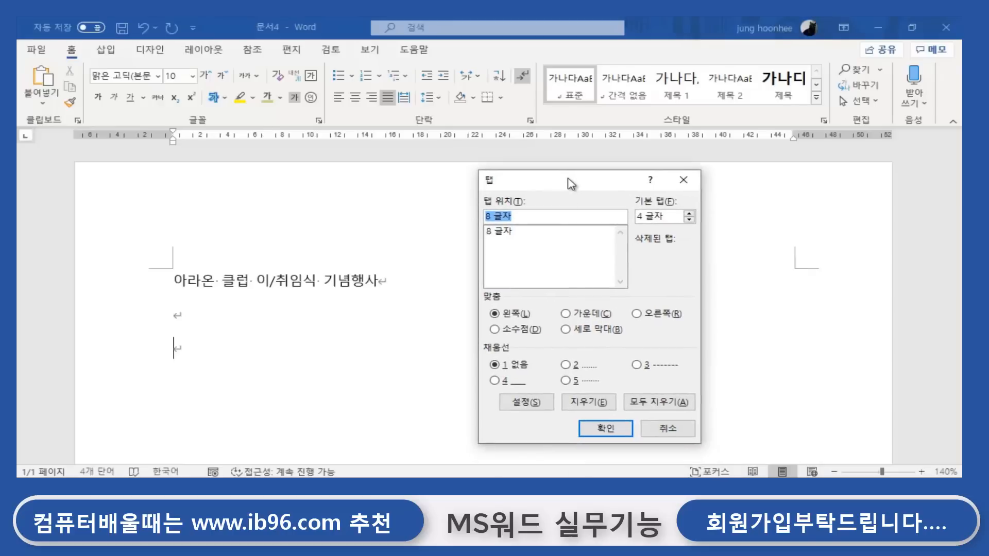
pyautogui.click(492, 215)
pyautogui.press('BackSpace')
pyautogui.write('24')
pyautogui.click(567, 315)
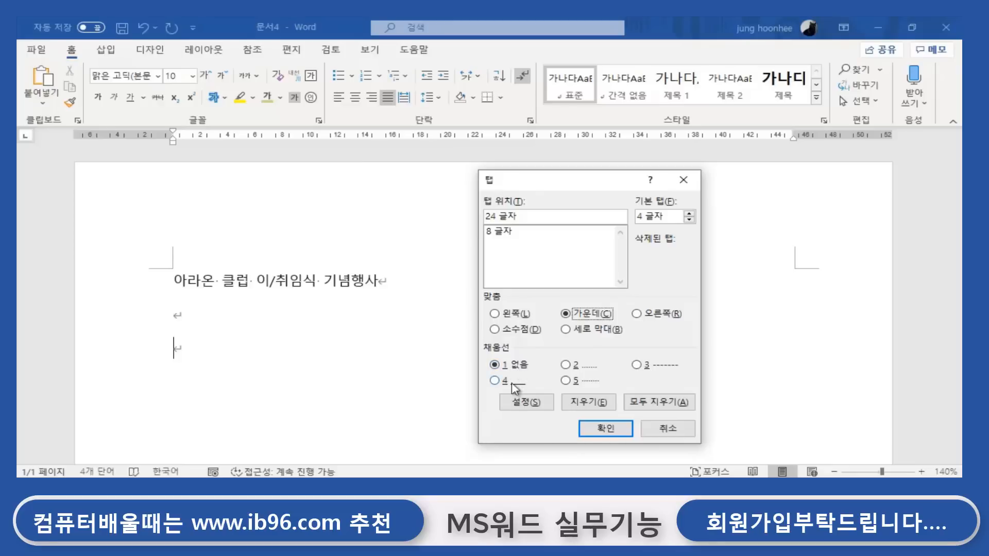
pyautogui.click(521, 406)
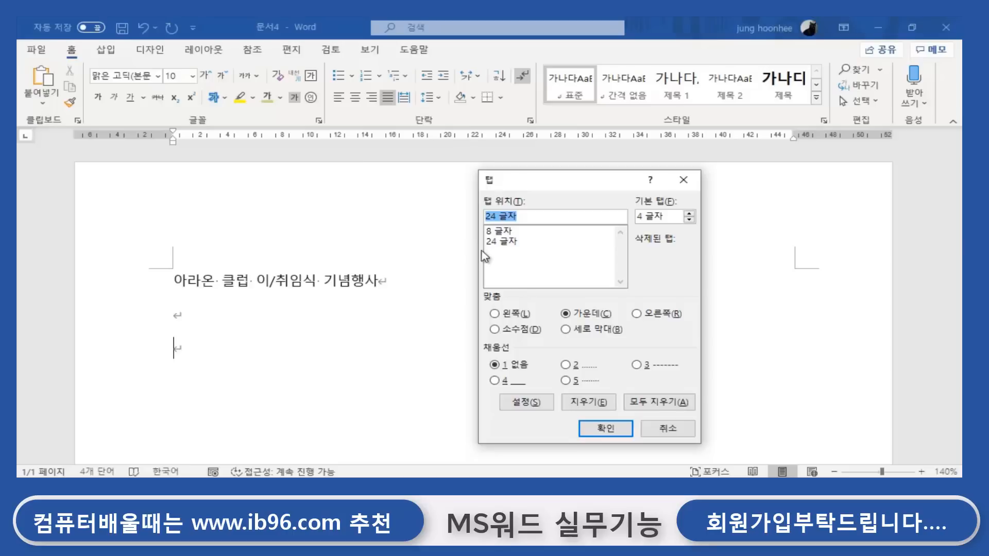
# Add a right-aligned tab stop at 38 characters with dotted leader style 2, and apply the tab settings.
pyautogui.moveTo(562, 188); pyautogui.dragTo(345, 192)
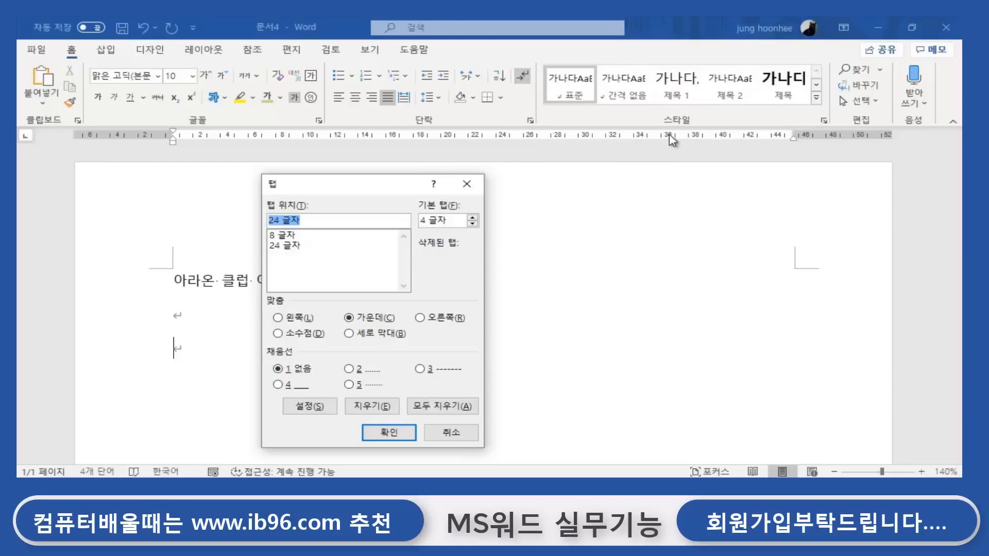
pyautogui.click(280, 221)
pyautogui.press('BackSpace')
pyautogui.press('BackSpace')
pyautogui.write('38')
pyautogui.click(421, 318)
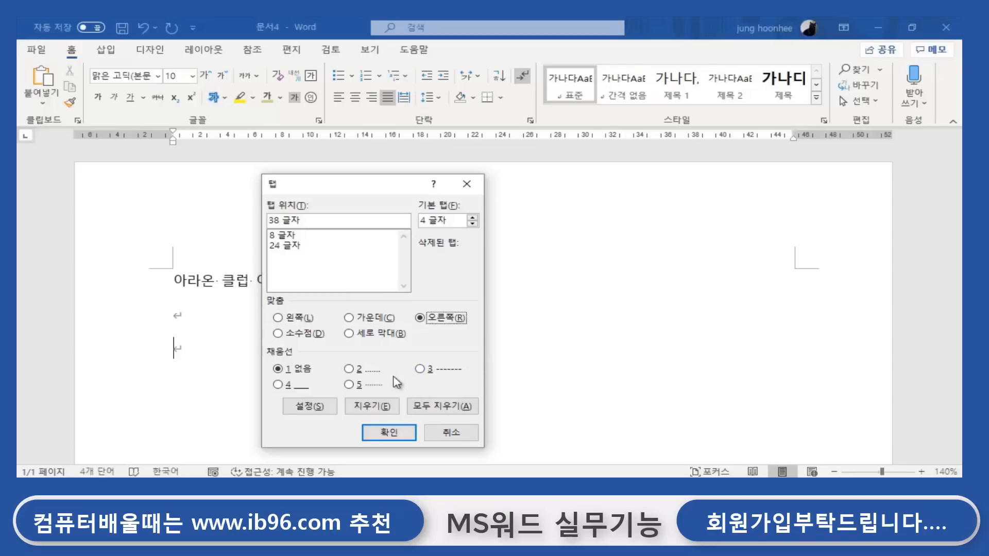
pyautogui.click(353, 370)
pyautogui.click(301, 407)
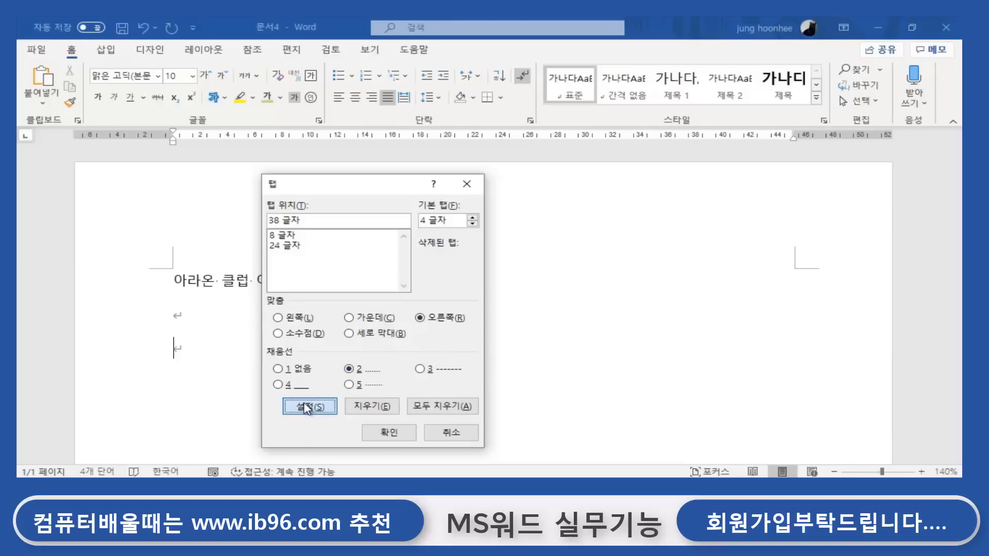
pyautogui.click(396, 434)
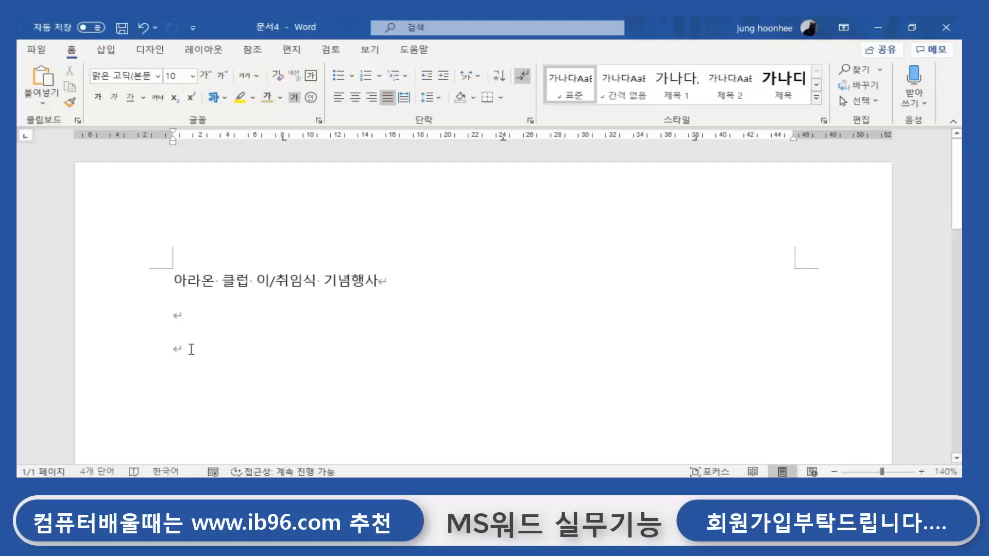
# Enter the agenda item "아라온클럭 윤리강령 낭독", the duration "1분" and the presenter's name with the title "회장", separated by tabs.
pyautogui.write('아라온')
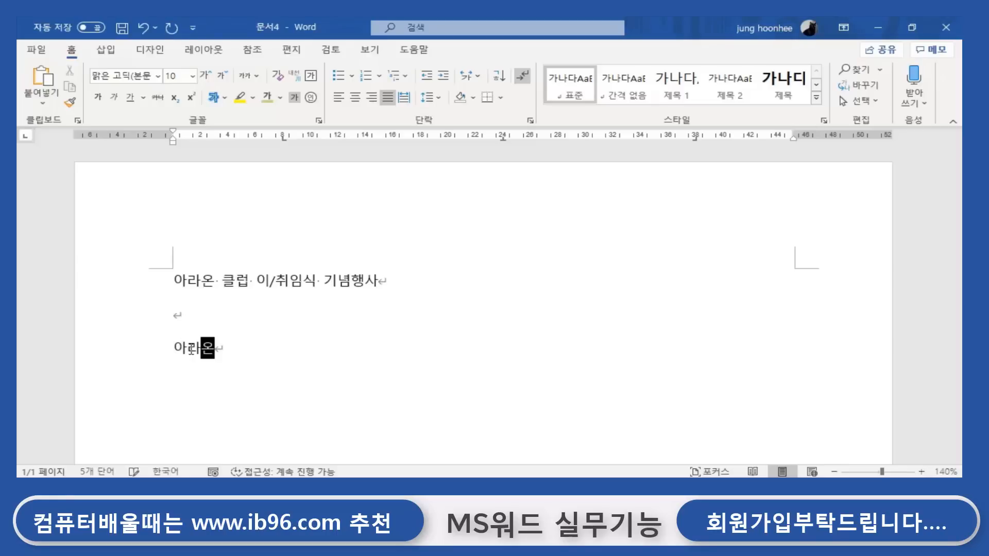
pyautogui.write('클럭 윤')
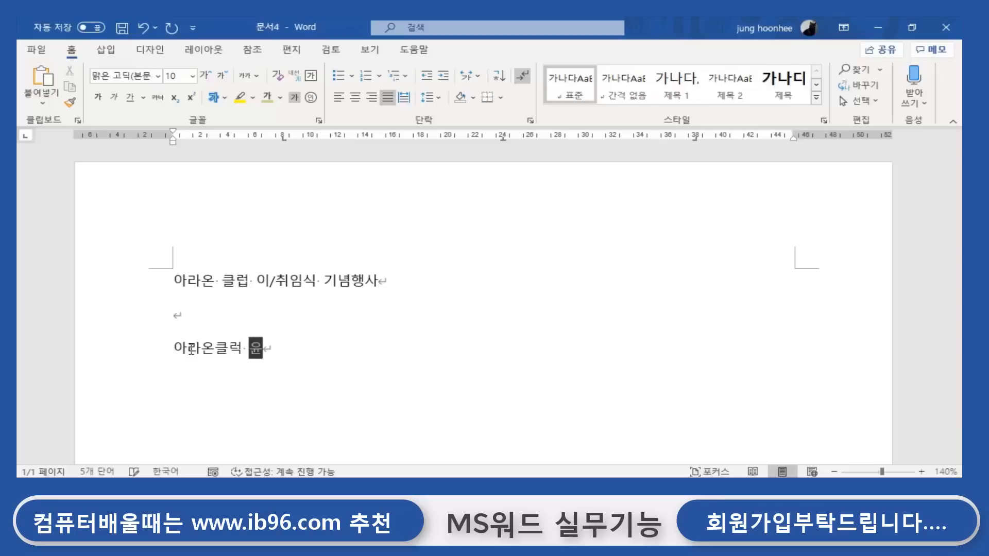
pyautogui.write('리강령')
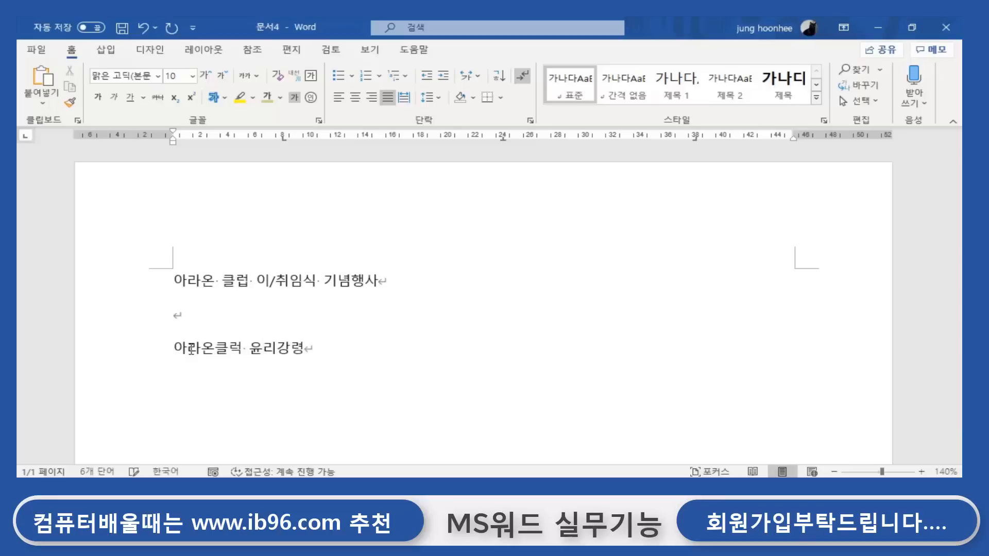
pyautogui.write(' 낭독')
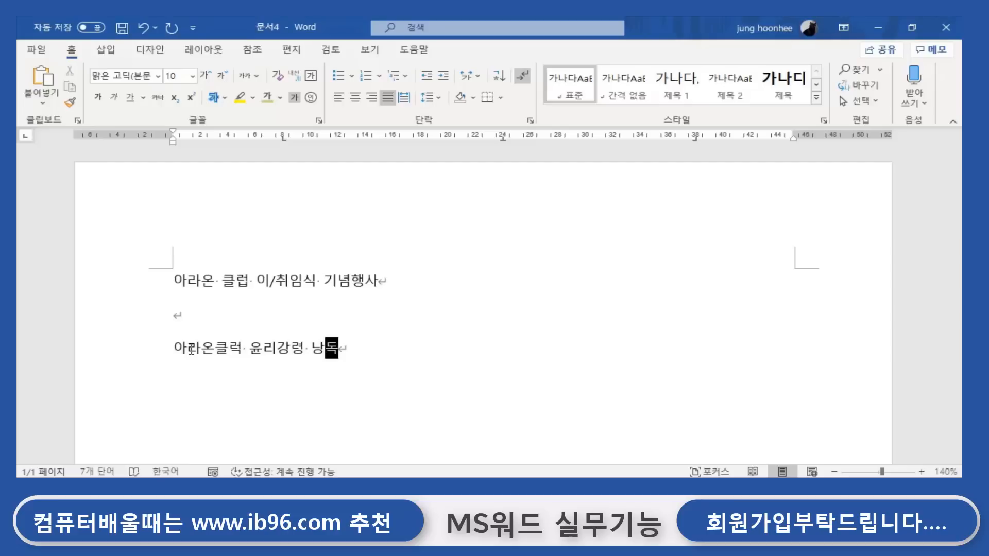
pyautogui.press('Tab')
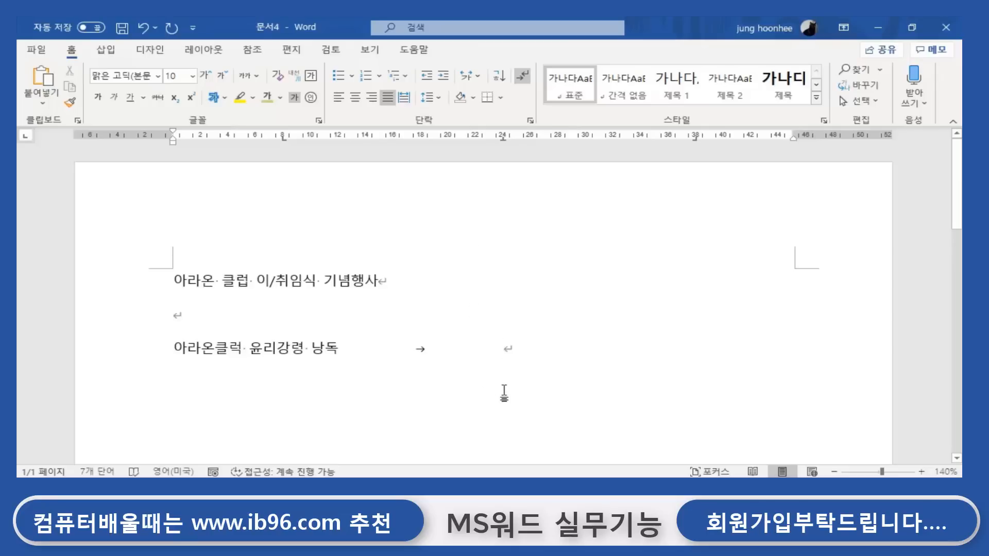
pyautogui.write('1분')
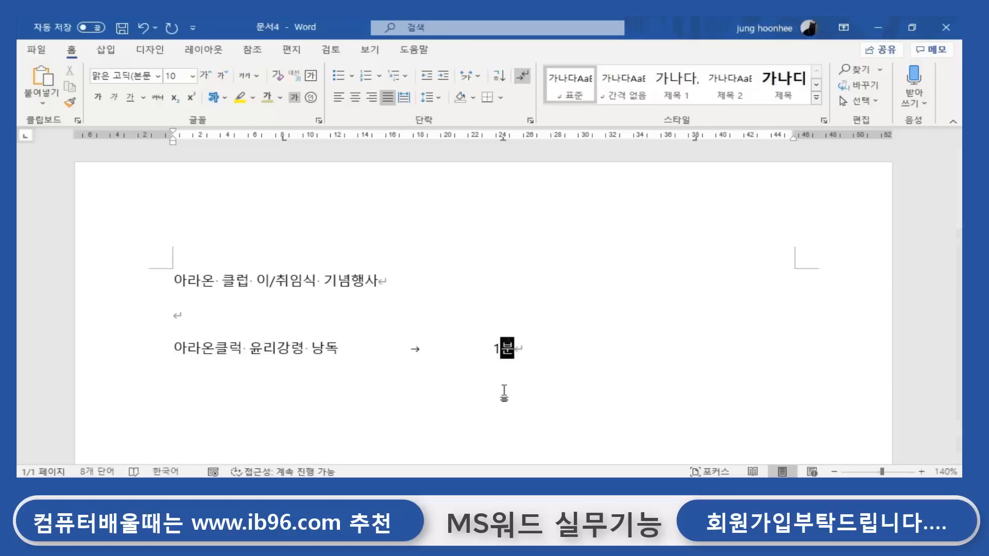
pyautogui.press('Tab')
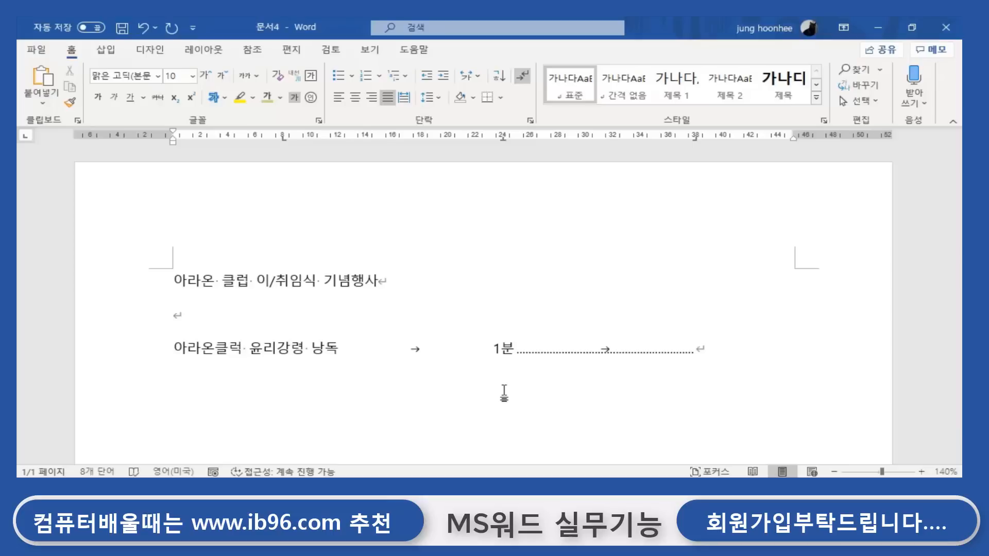
pyautogui.write('홍길ㄷ동 회')
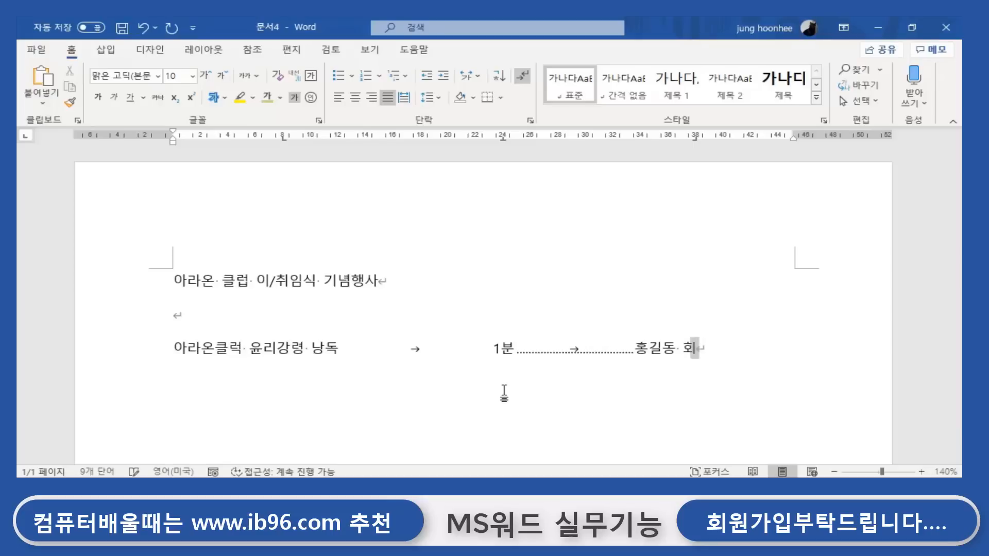
pyautogui.write('자ㅇ')
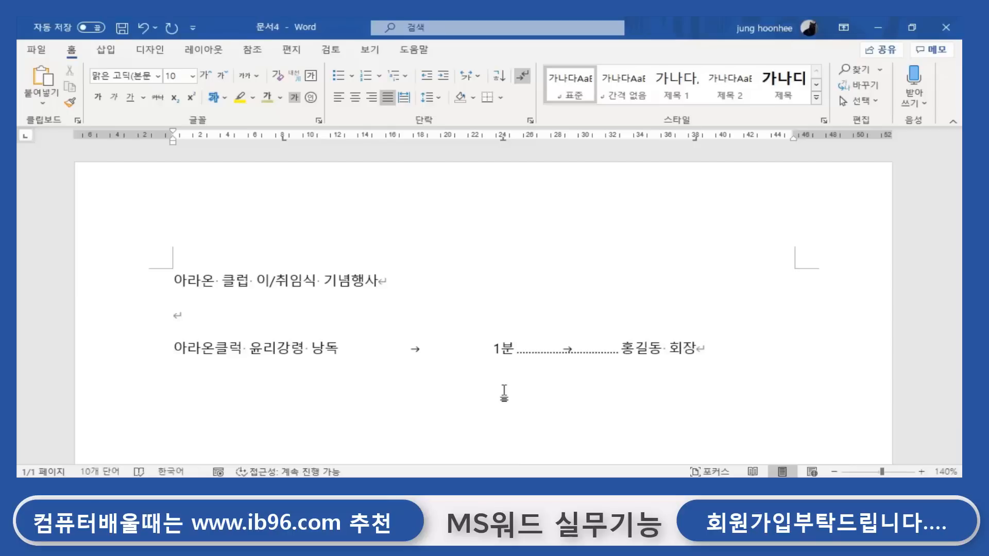
# Start a second agenda line with "내빈소개" followed by a tab.
pyautogui.press('Return')
pyautogui.write('내빈')
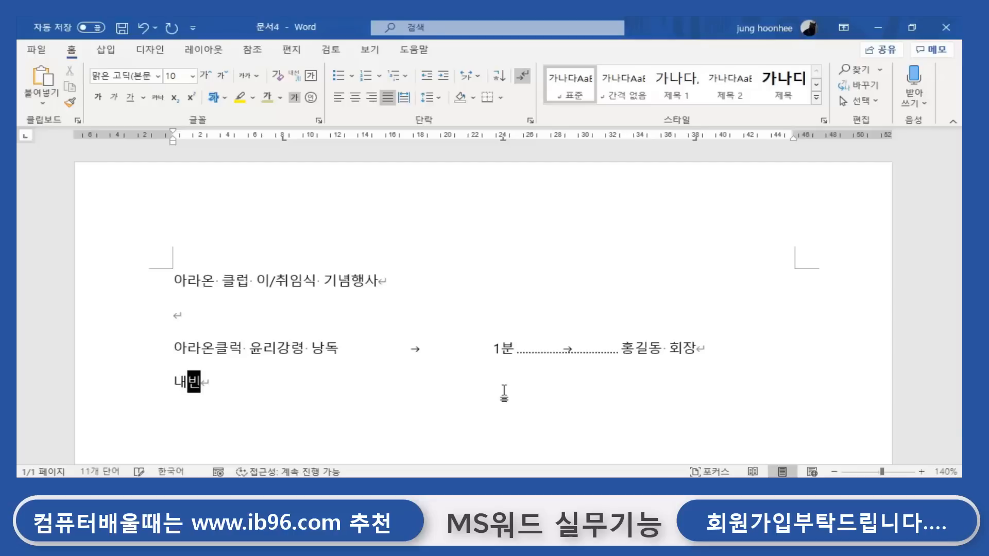
pyautogui.write('소개')
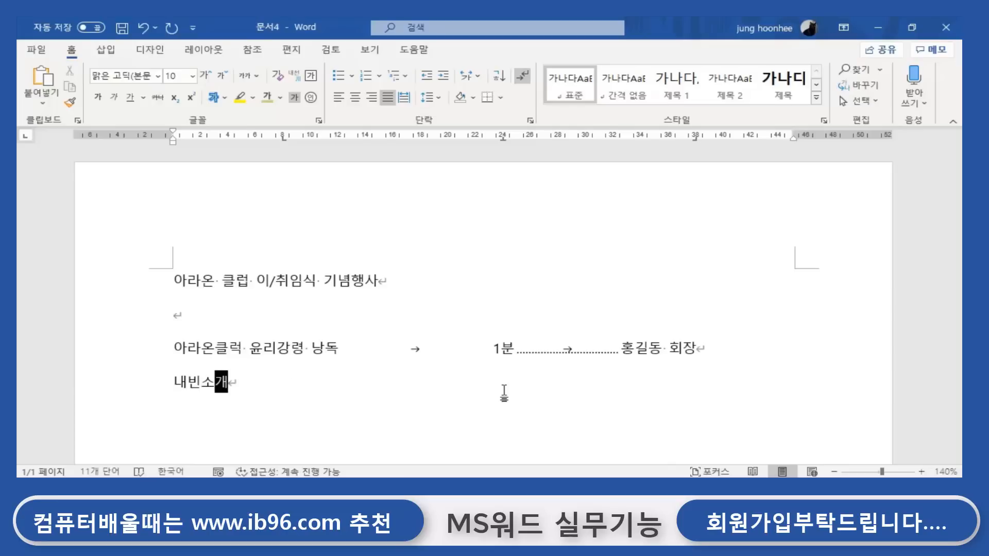
pyautogui.press('Tab')
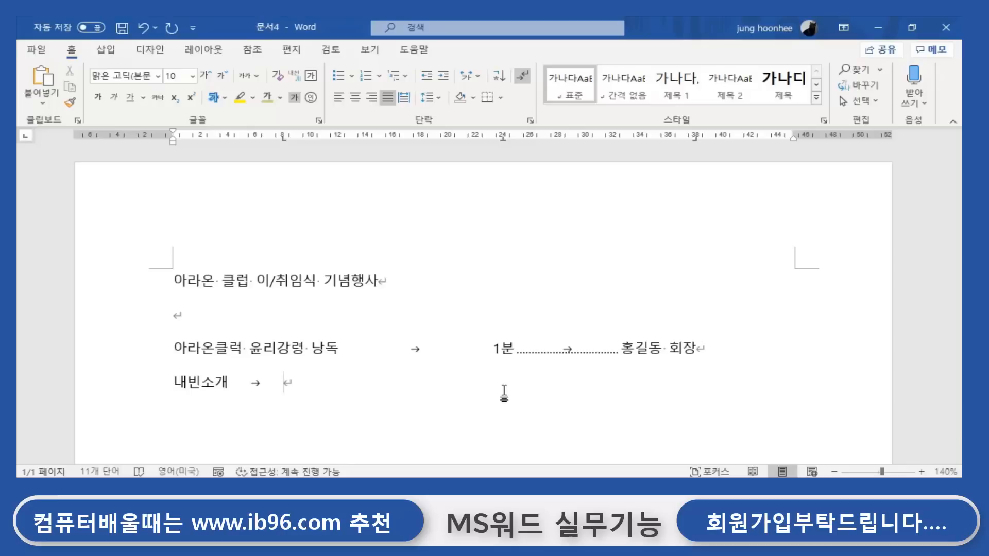
# Complete the 내빈소개 line with 3분 at the centre tab stop and the presenter's name with the title 총무 after the dotted leader.
pyautogui.press('Tab')
pyautogui.write('3분')
pyautogui.press('Tab')
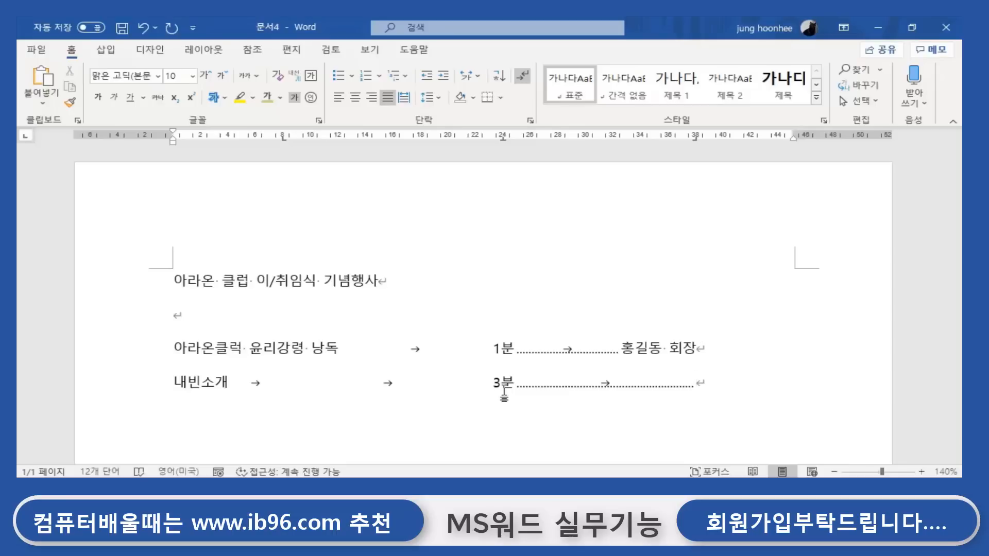
pyautogui.write('사회')
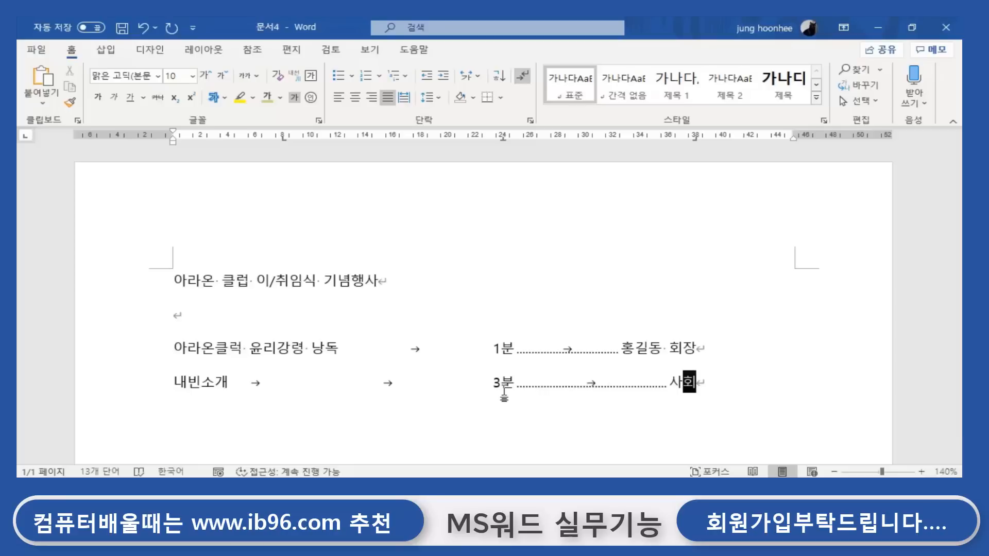
pyautogui.press('BackSpace')
pyautogui.press('BackSpace')
pyautogui.press('BackSpace')
pyautogui.press('BackSpace')
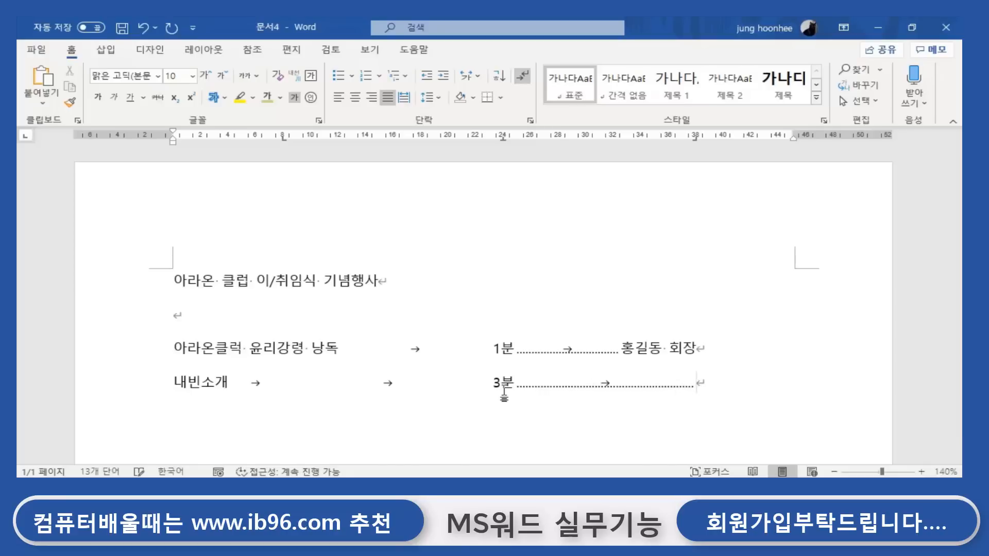
pyautogui.write('홍길순 총무')
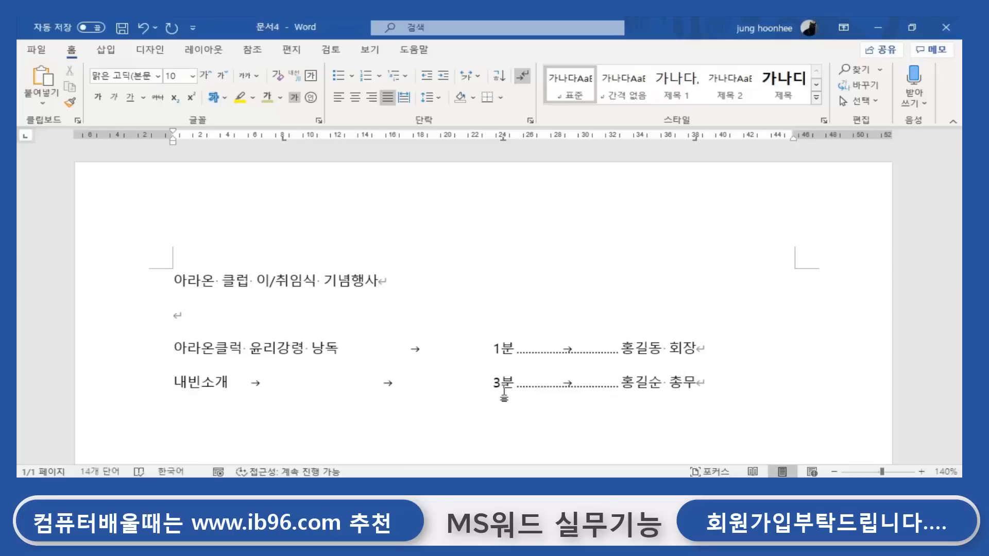
# Add a 경과보고 line with 복사 및 유인물대체 at the centre tab stop, followed by a dotted leader without a presenter.
pyautogui.press('Return')
pyautogui.write('경과보')
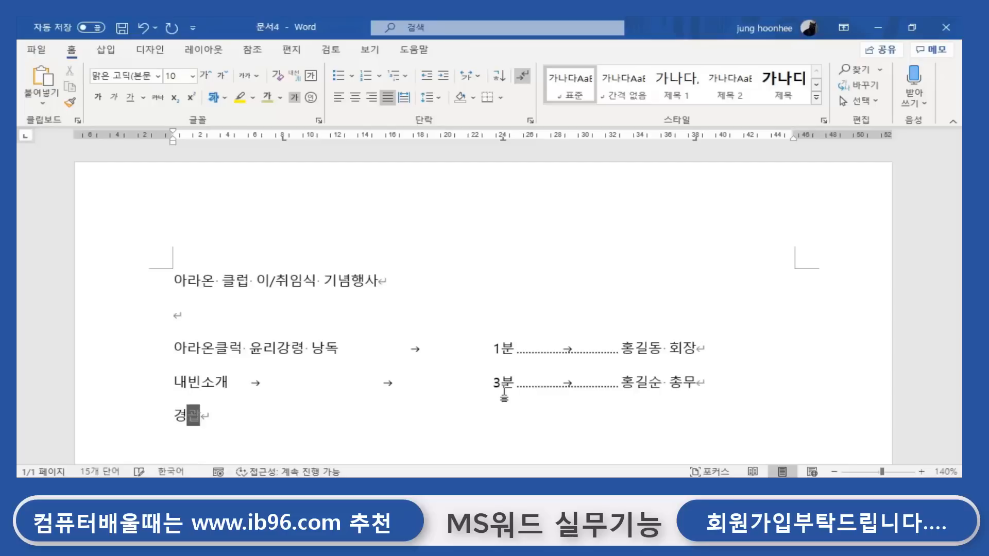
pyautogui.write('고')
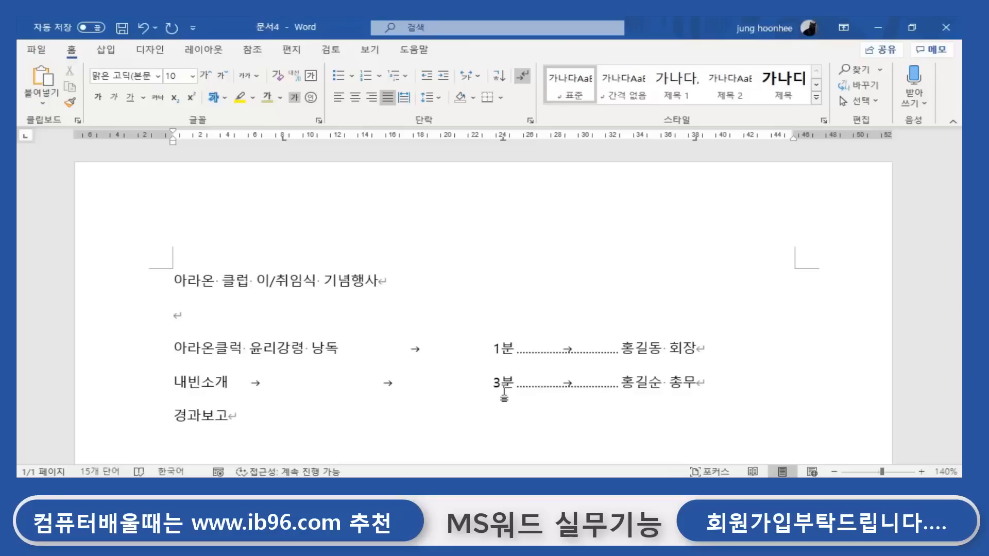
pyautogui.press('Tab')
pyautogui.press('Tab')
pyautogui.write('ㅂ')
pyautogui.press('BackSpace')
pyautogui.write('볷')
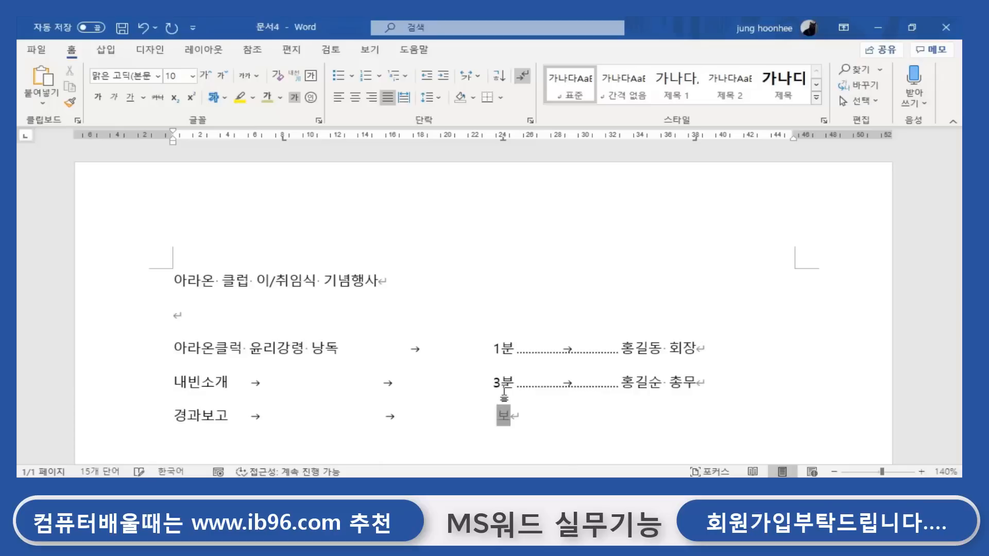
pyautogui.write('사 및 유')
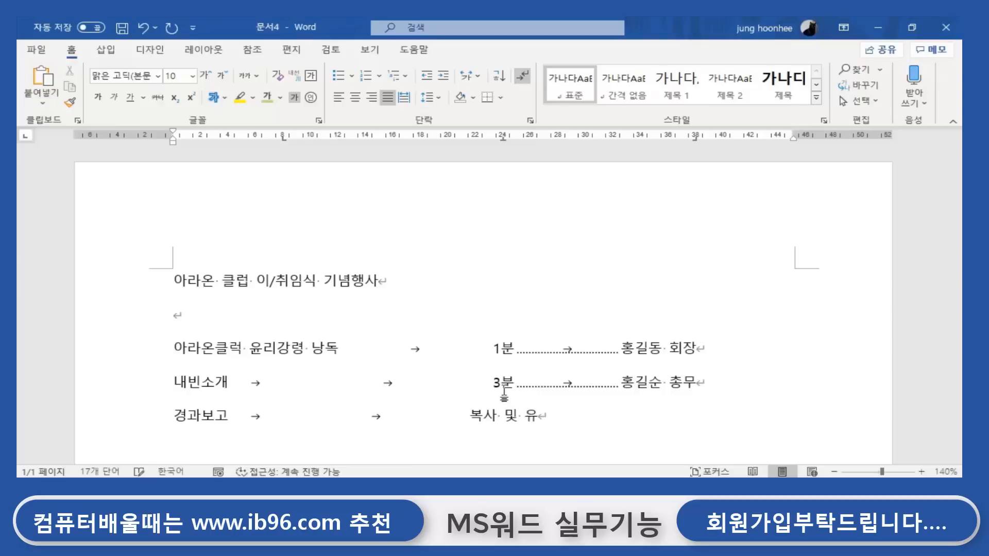
pyautogui.write('인물')
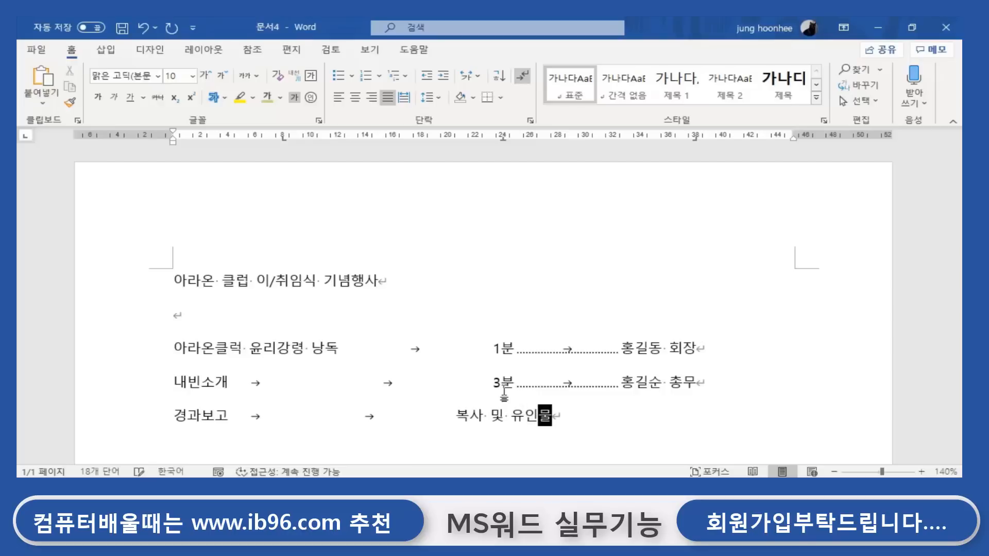
pyautogui.write('대체')
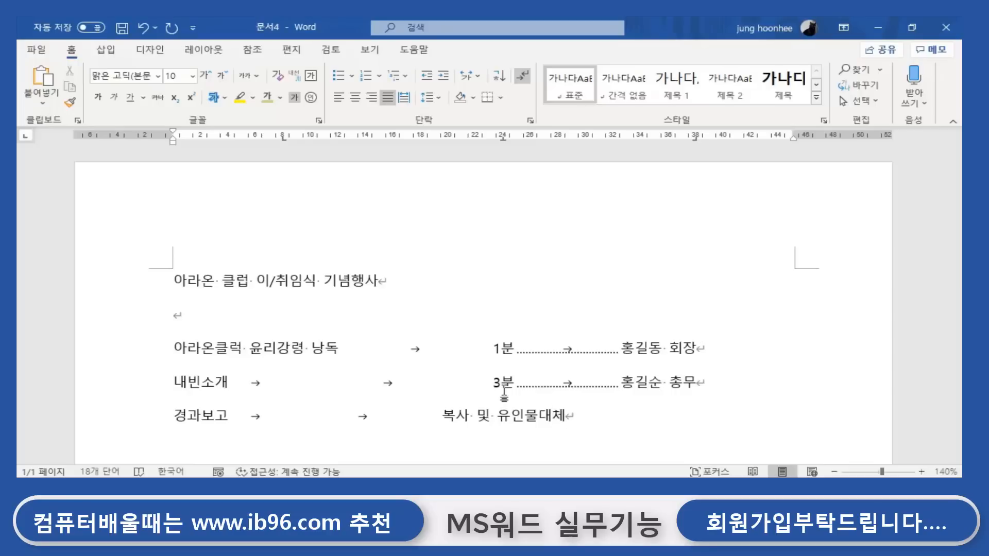
pyautogui.press('Tab')
# Add a line 총리방문기념 기념품전달 with 1분 at the centre tab stop and the presenter's name with the title 사무총장 after the dotted leader.
pyautogui.press('Return')
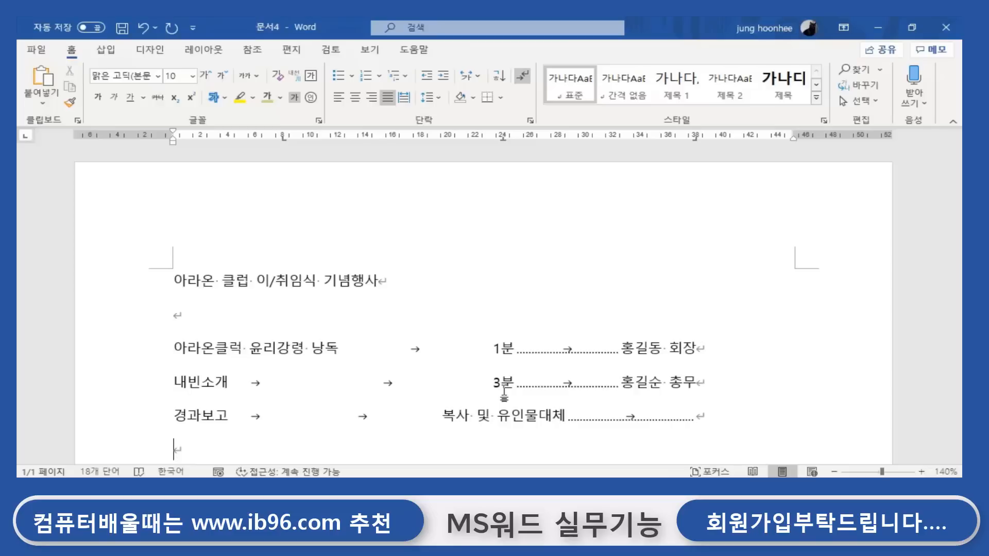
pyautogui.write('총리방문기념')
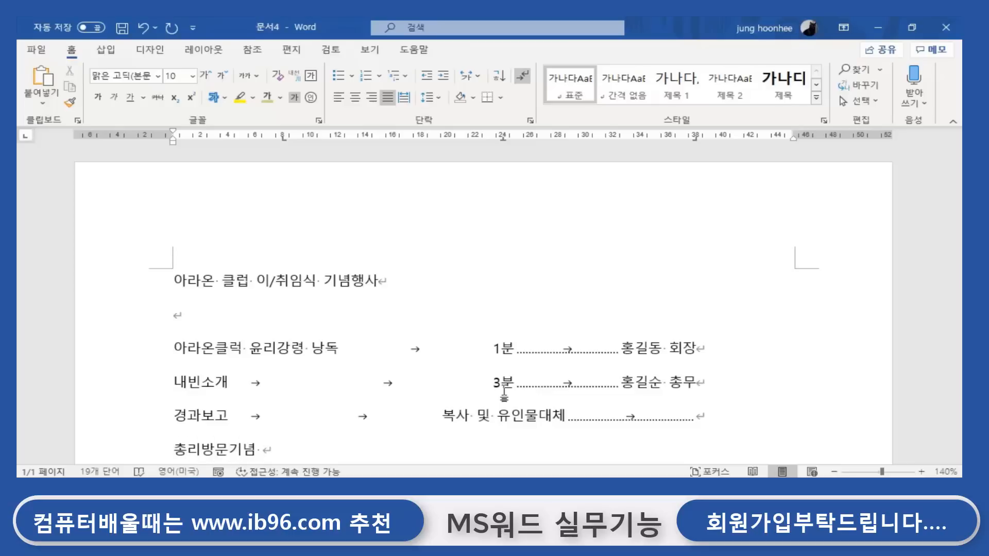
pyautogui.write(' 기념품')
pyautogui.write('전달')
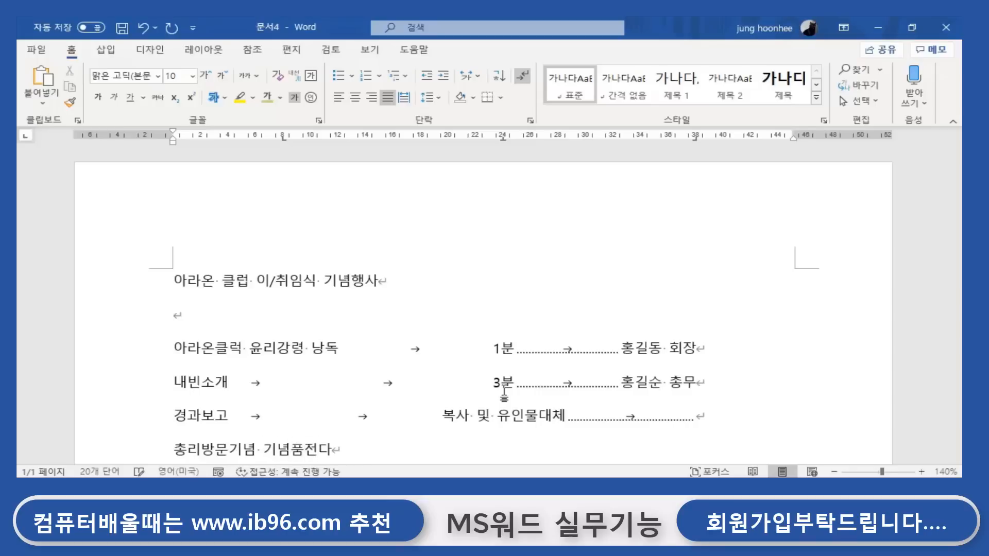
pyautogui.press('Tab')
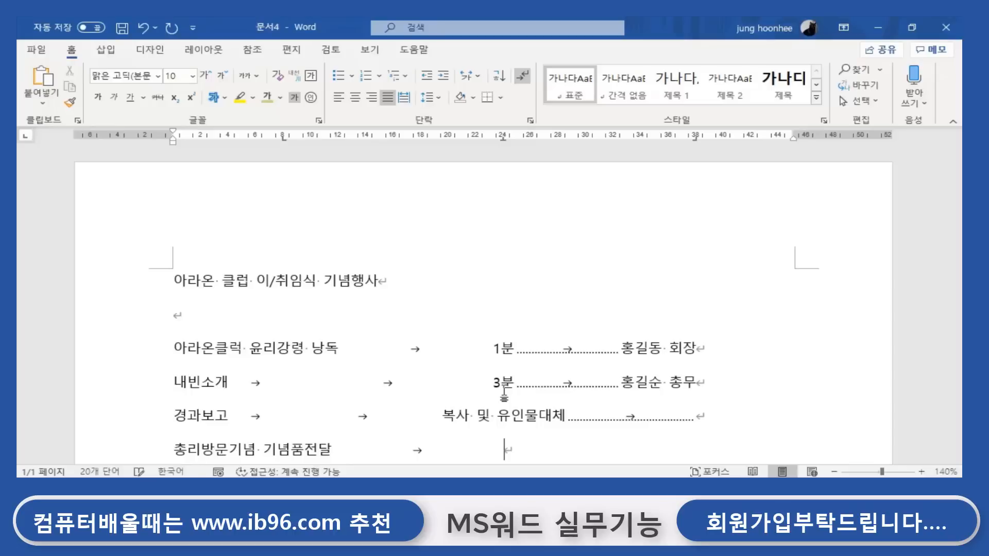
pyautogui.write('1분')
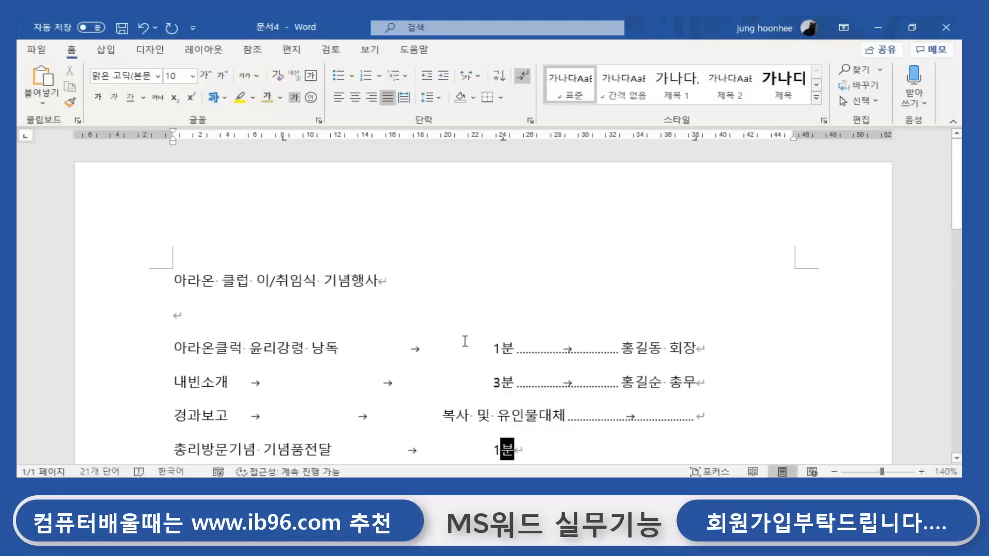
pyautogui.press('Tab')
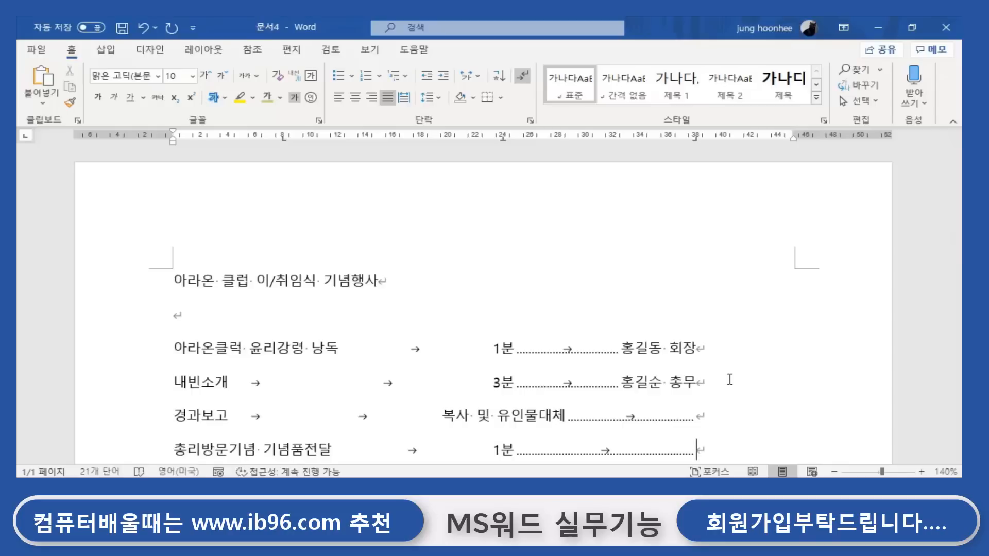
pyautogui.write('사무초')
pyautogui.press('BackSpace')
pyautogui.press('BackSpace')
pyautogui.press('BackSpace')
pyautogui.press('BackSpace')
pyautogui.write('장길산 사무')
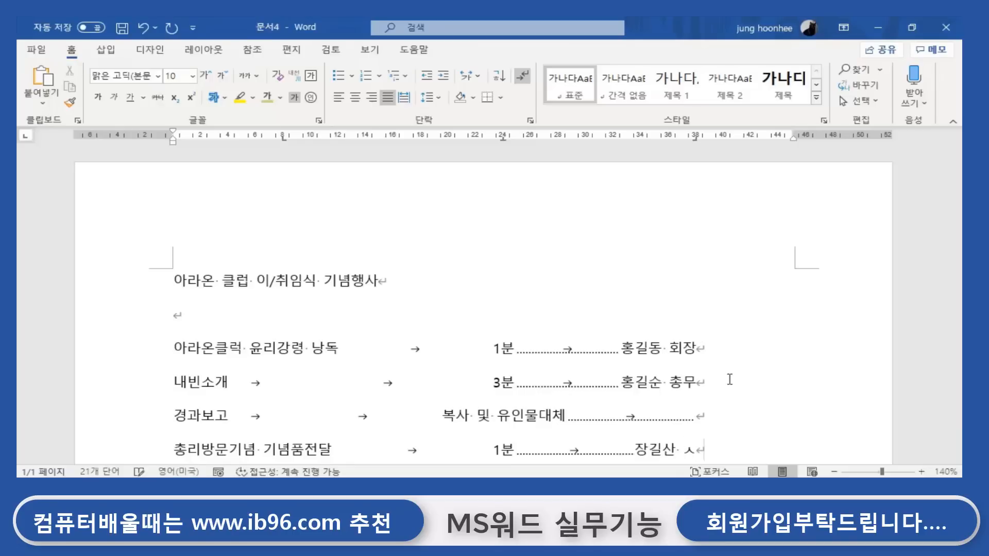
pyautogui.write('총장')
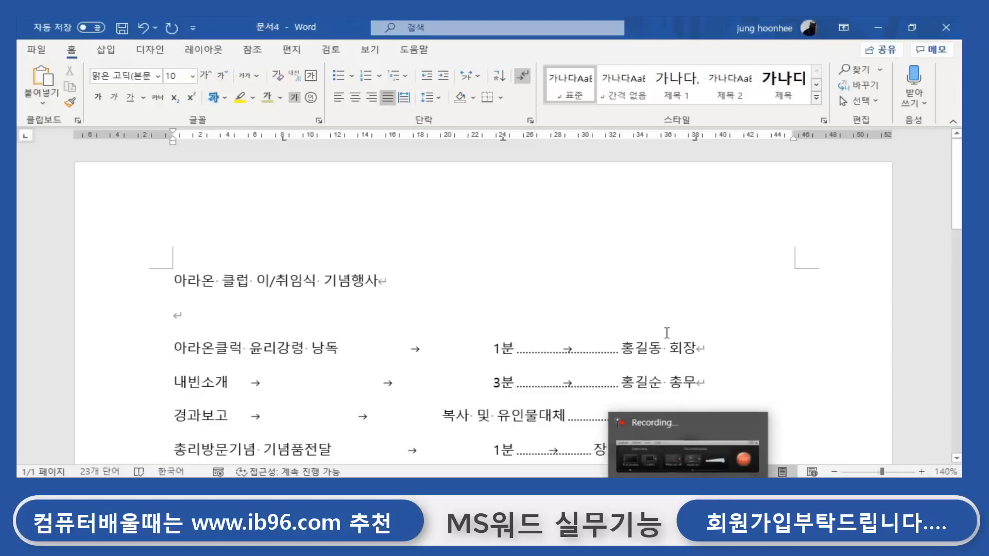
# Add a 시상 line below the schedule with 15분 at the centre tab stop.
pyautogui.scroll(-2, 667, 333)
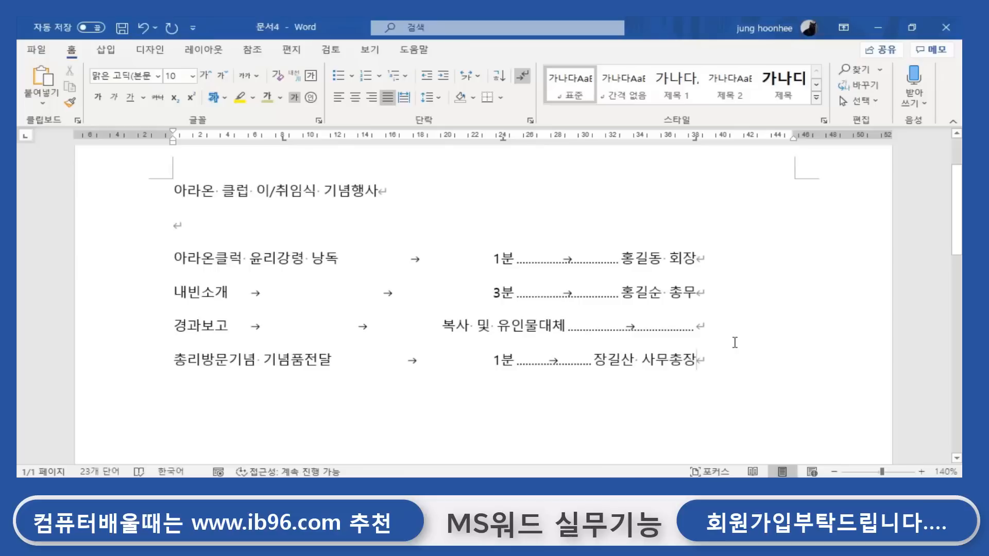
pyautogui.press('Return')
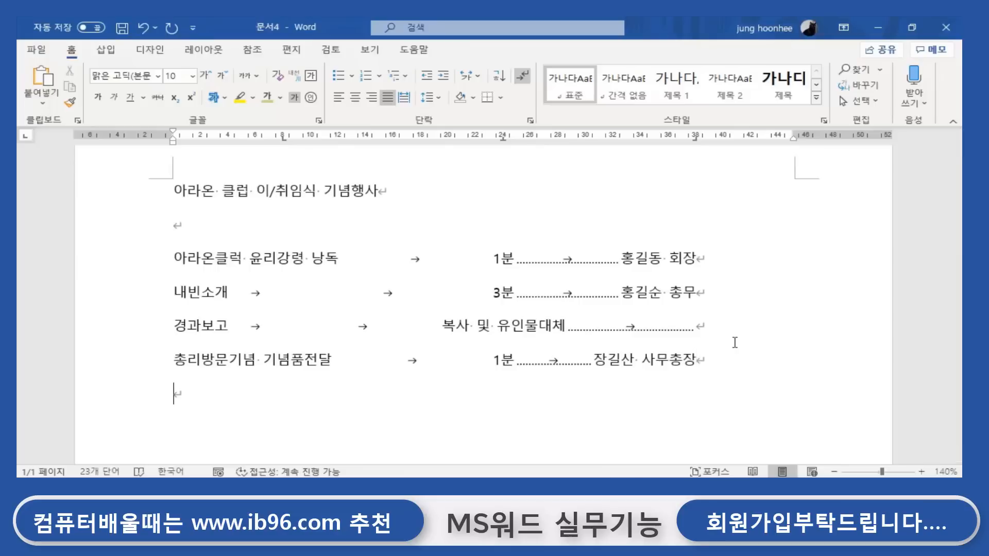
pyautogui.write('시상')
pyautogui.press('Tab')
pyautogui.press('Tab')
pyautogui.write('15')
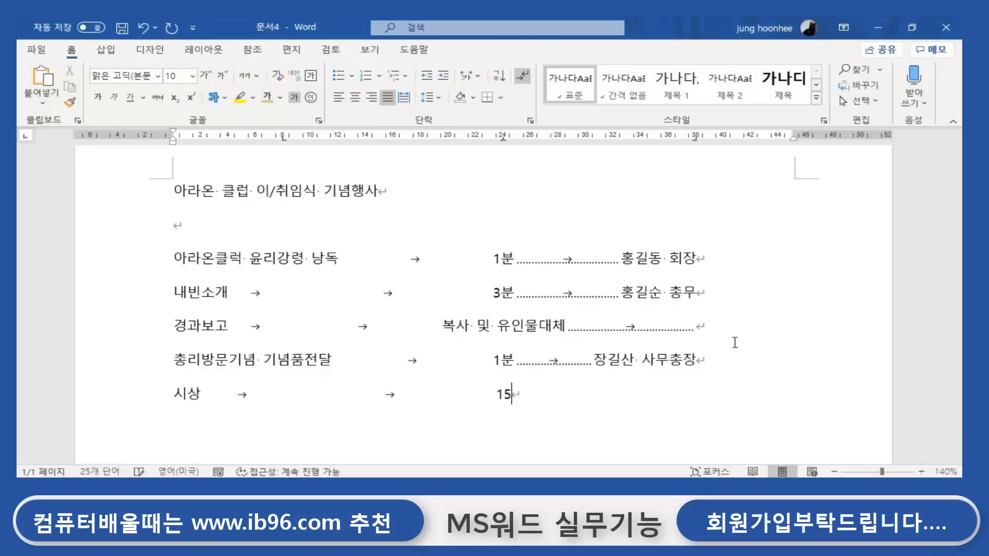
pyautogui.write('ㅂㅜㄴ')
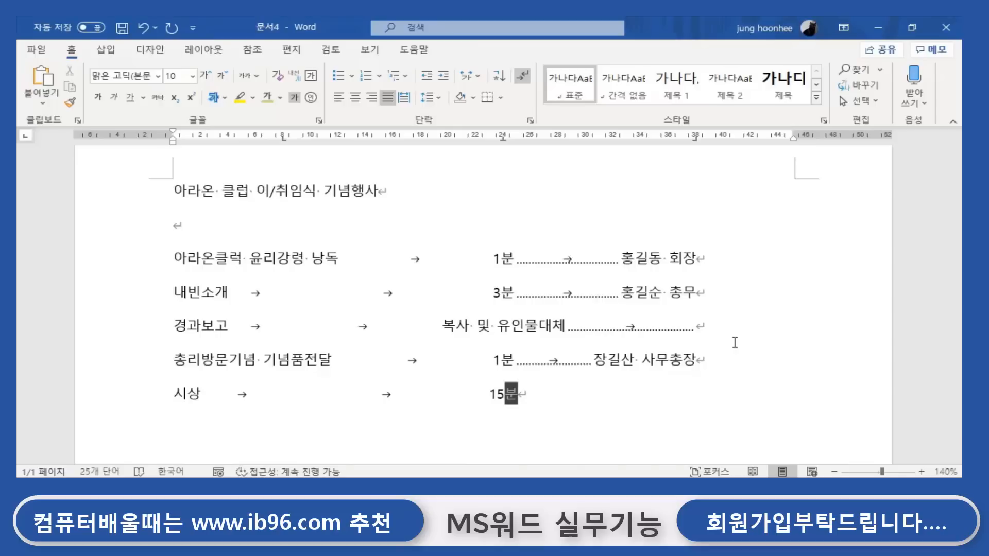
# Add a 국제본부의장상 line with no duration and the presenter's name with the title 총재 after the dotted leader, then start a new line.
pyautogui.press('Return')
pyautogui.write('국제')
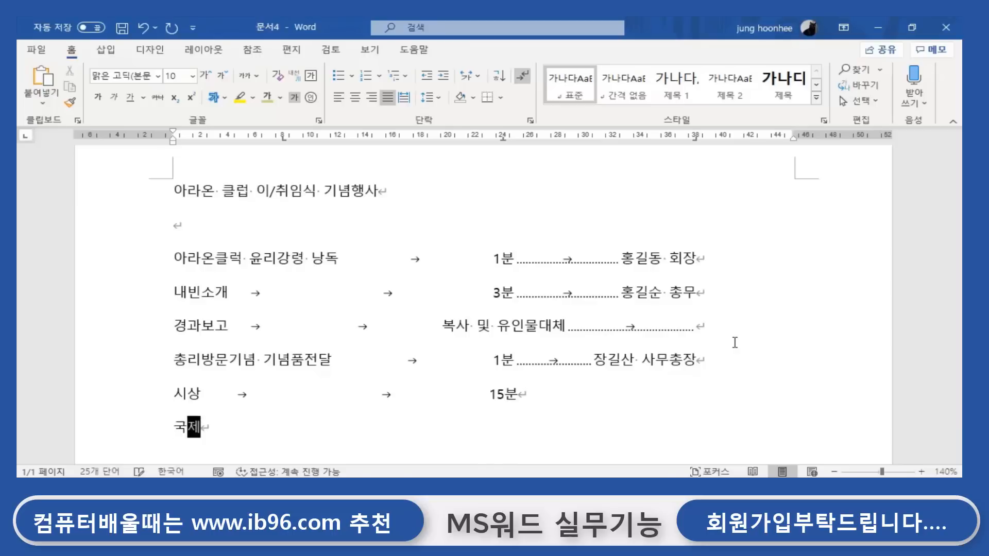
pyautogui.write('본ㅂㅜ')
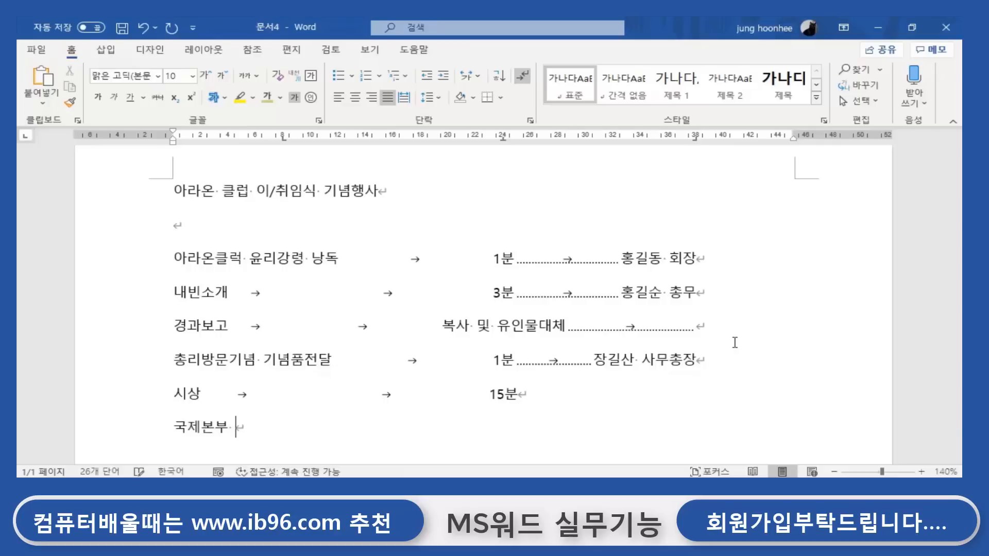
pyautogui.write('의장상')
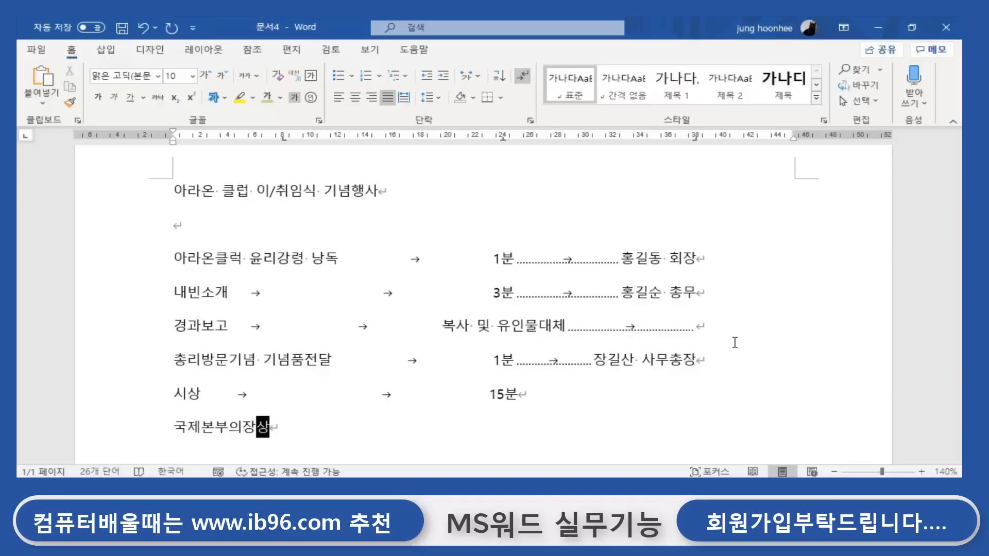
pyautogui.click(174, 426)
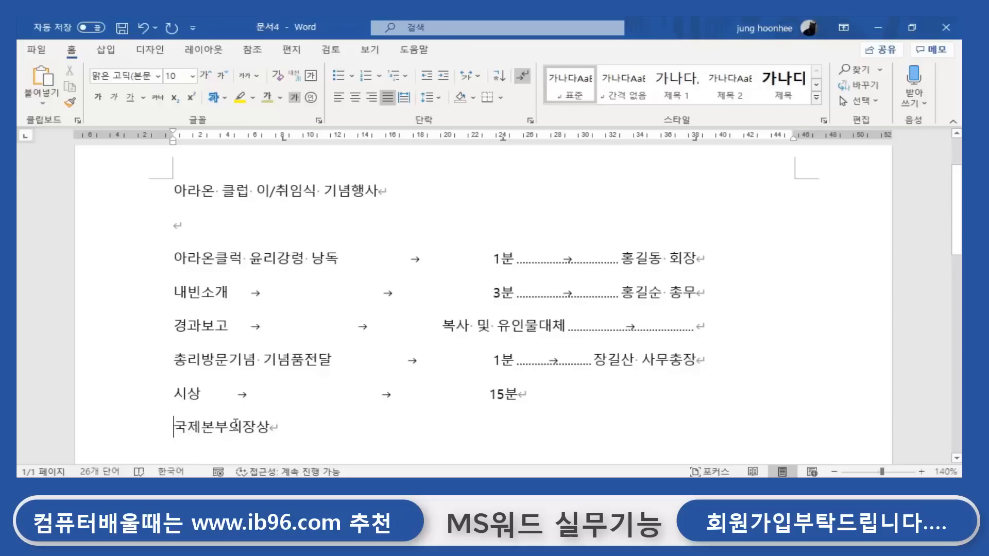
pyautogui.click(279, 427)
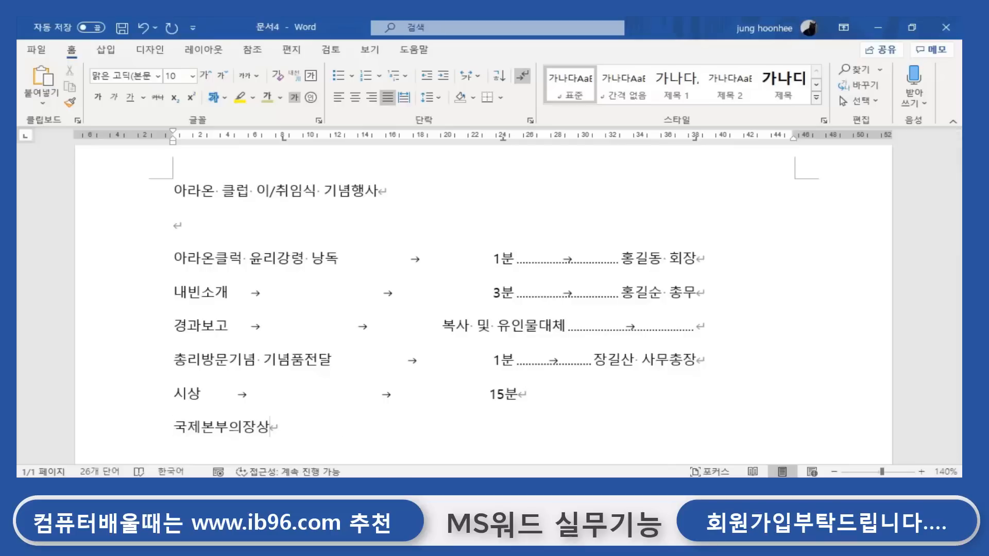
pyautogui.press('Tab')
pyautogui.press('Tab')
pyautogui.press('Tab')
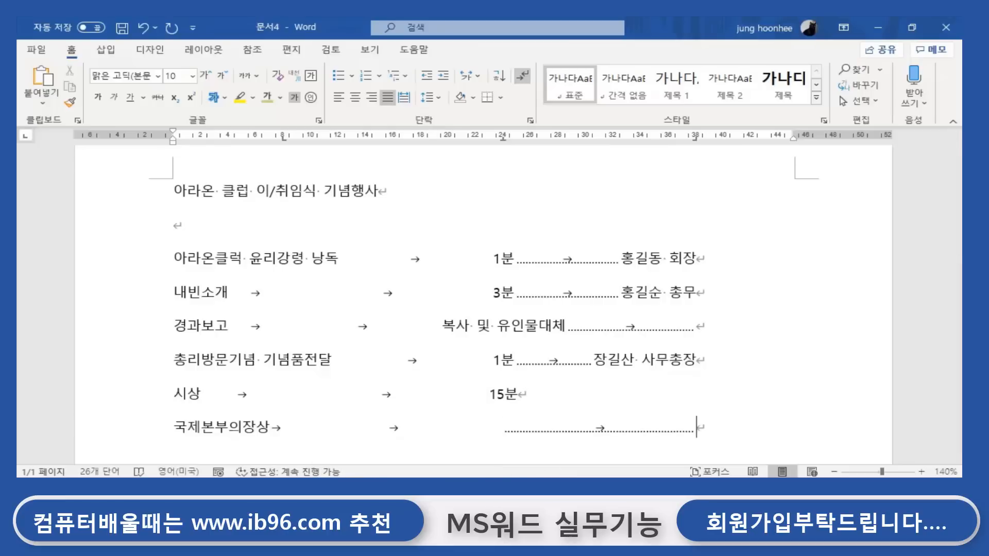
pyautogui.write('임꺼')
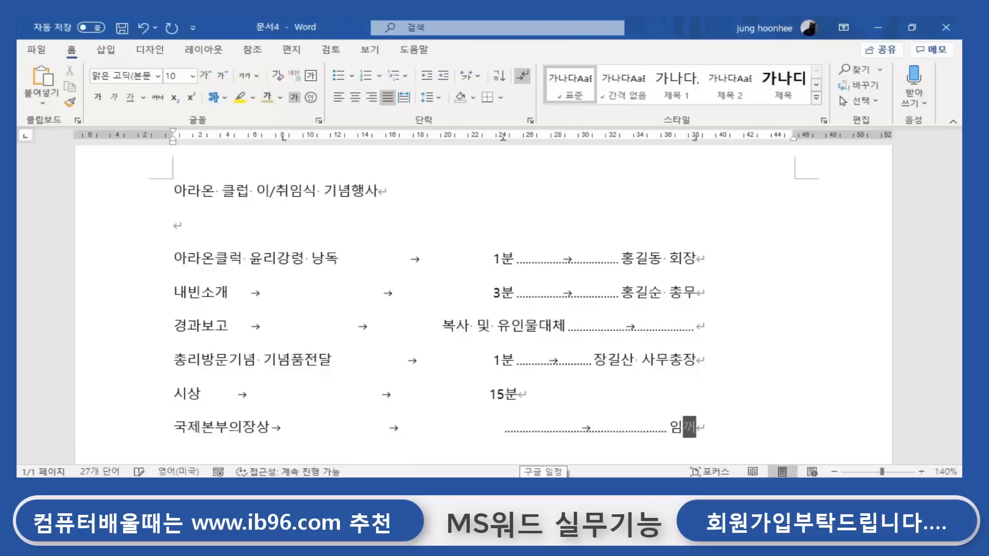
pyautogui.write('정 총재')
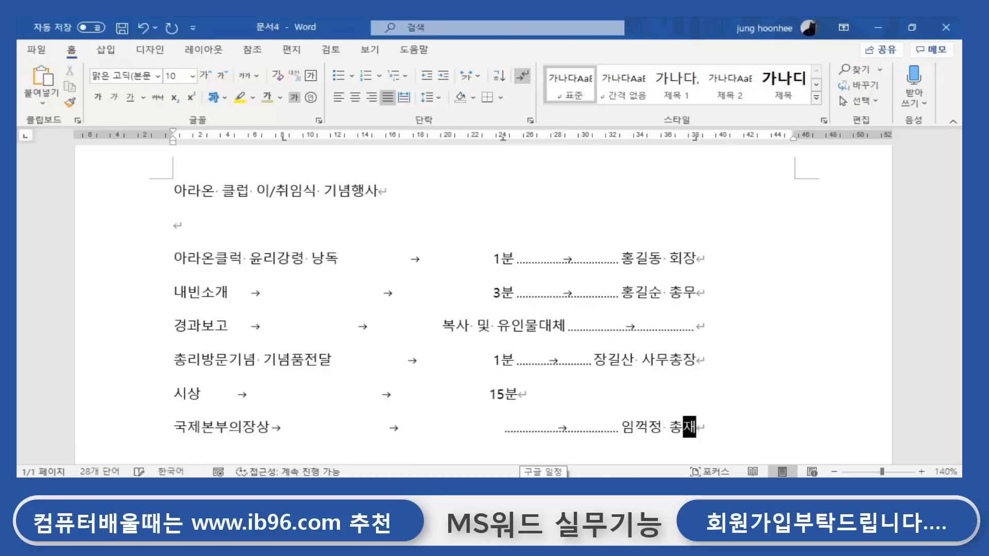
pyautogui.press('Return')
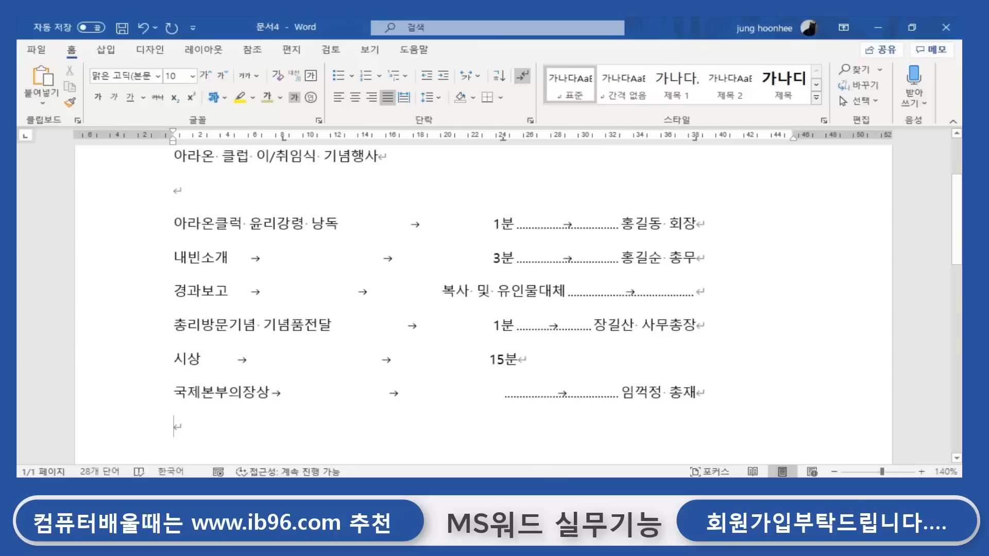
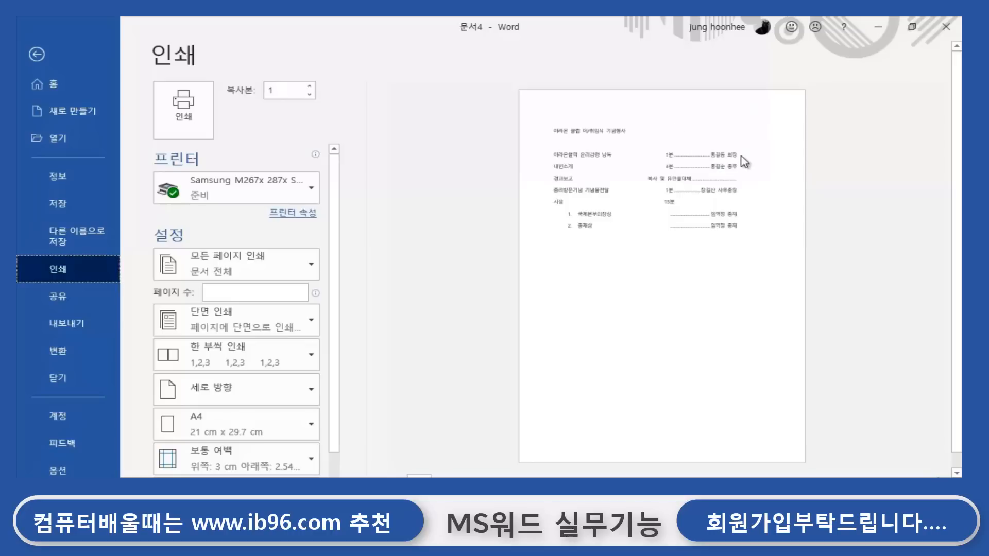
# Add a right-aligned tab stop at 40 글자 with leader style 2 (dotted) to all schedule lines from 윤리강령 낭독 through 총재상.
pyautogui.click(35, 54)
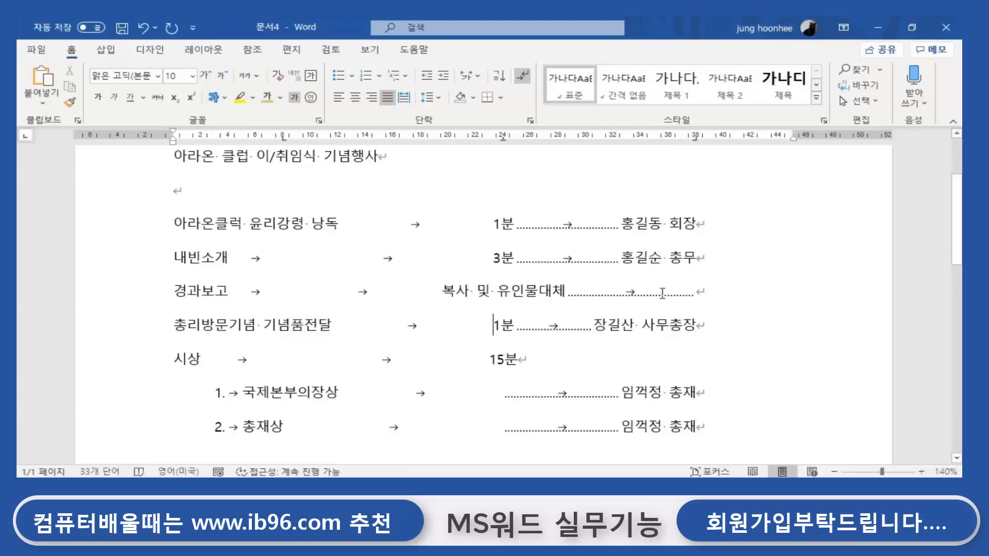
pyautogui.moveTo(175, 220); pyautogui.dragTo(728, 438)
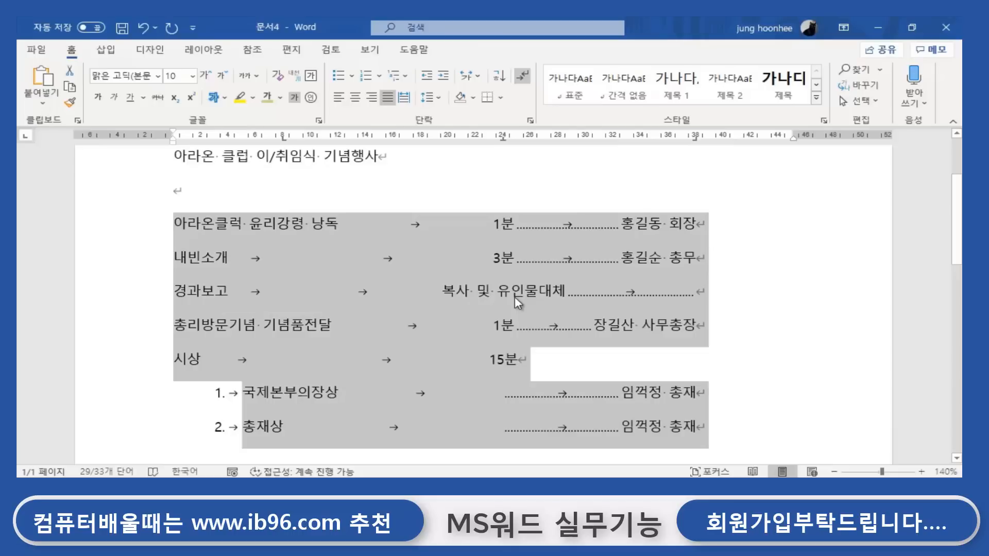
pyautogui.click(531, 121)
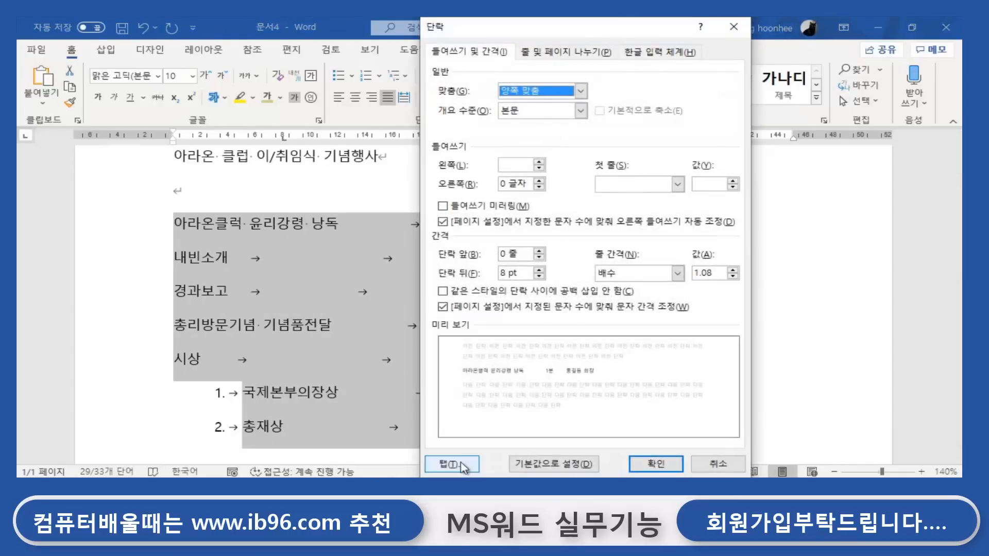
pyautogui.click(461, 466)
pyautogui.moveTo(369, 189); pyautogui.dragTo(348, 142)
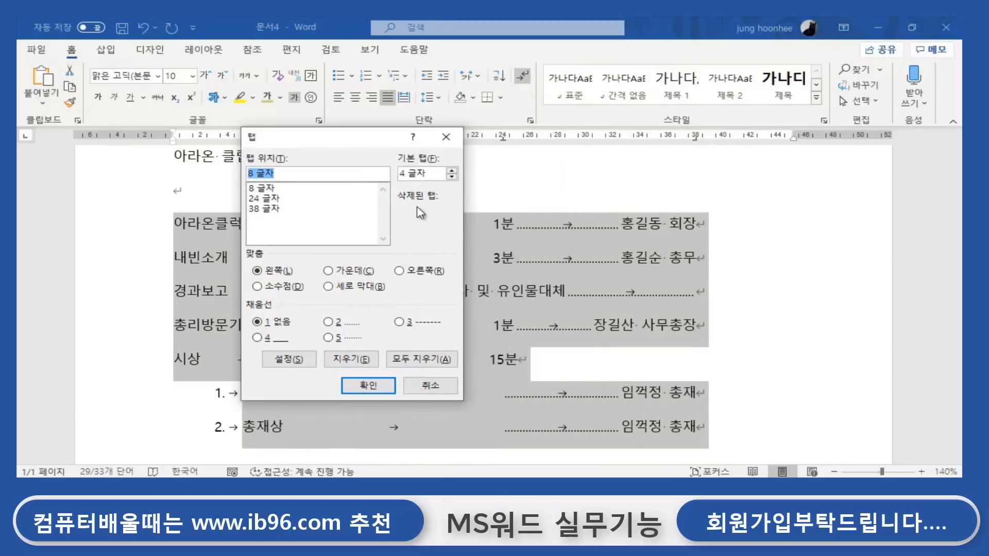
pyautogui.click(267, 209)
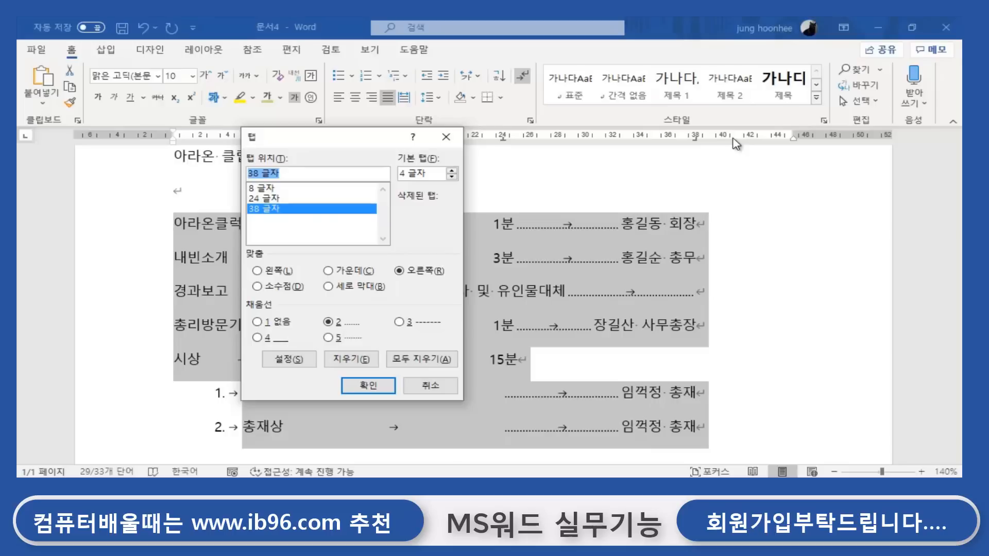
pyautogui.click(264, 174)
pyautogui.moveTo(261, 174); pyautogui.dragTo(214, 174)
pyautogui.write('40')
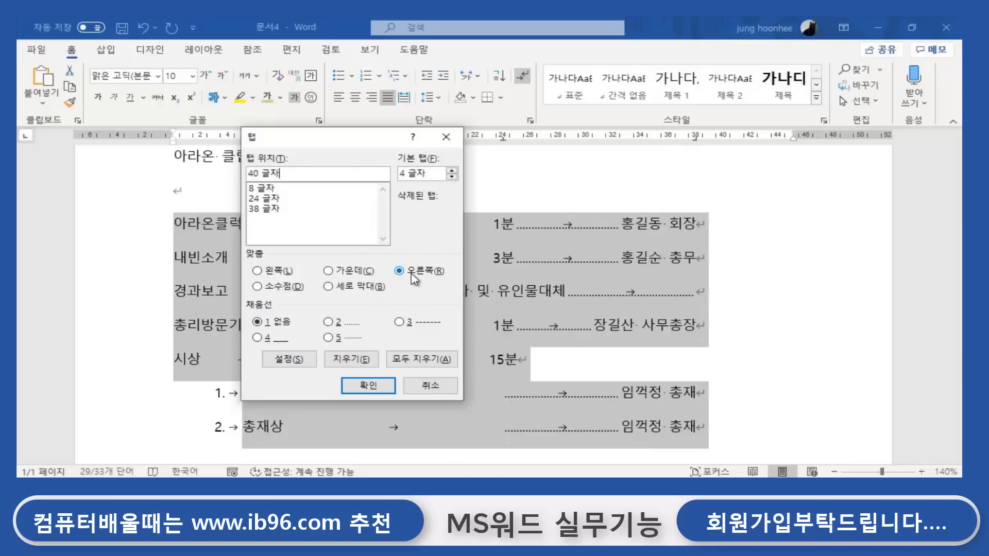
pyautogui.click(328, 324)
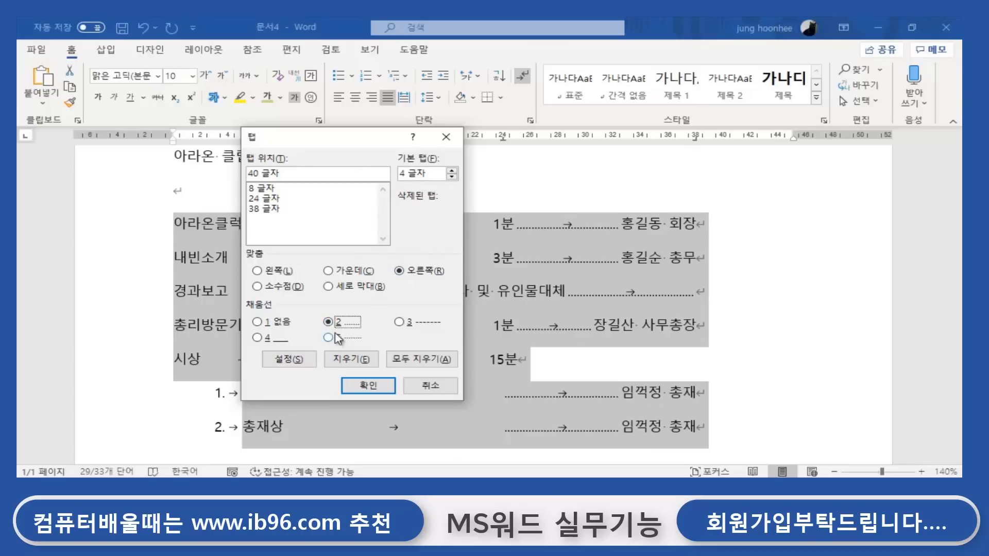
pyautogui.click(304, 361)
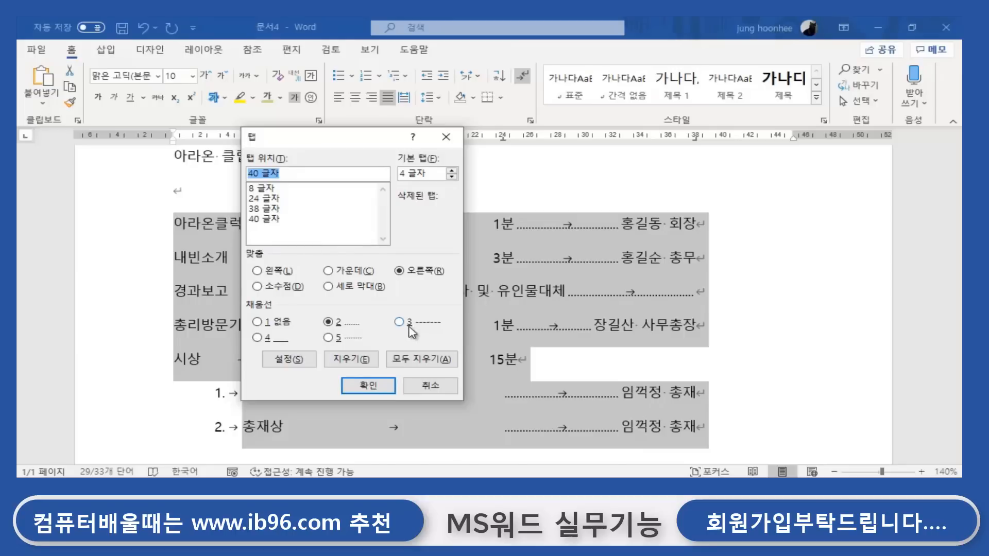
# Clear the 38 글자 tab stop from the schedule lines and apply the tab settings.
pyautogui.click(273, 209)
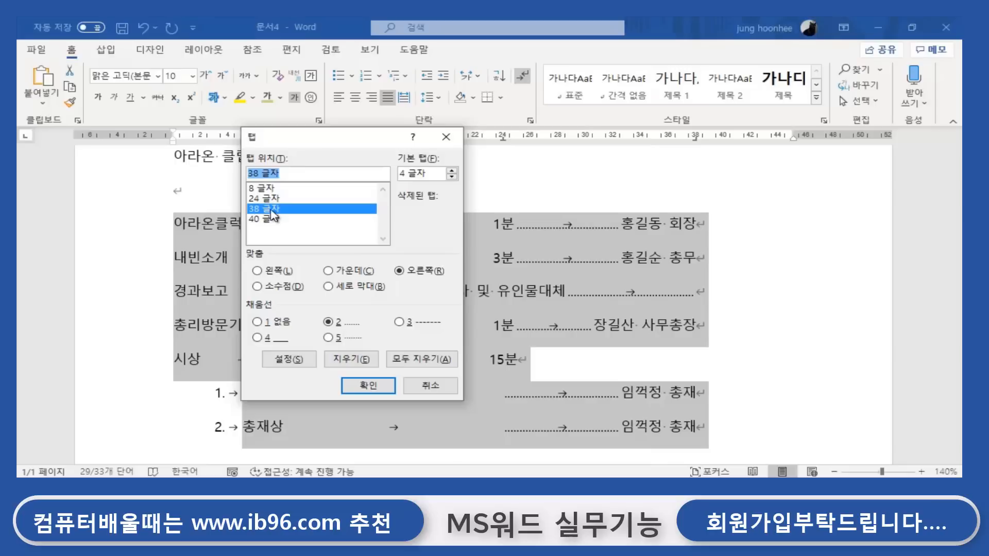
pyautogui.click(363, 360)
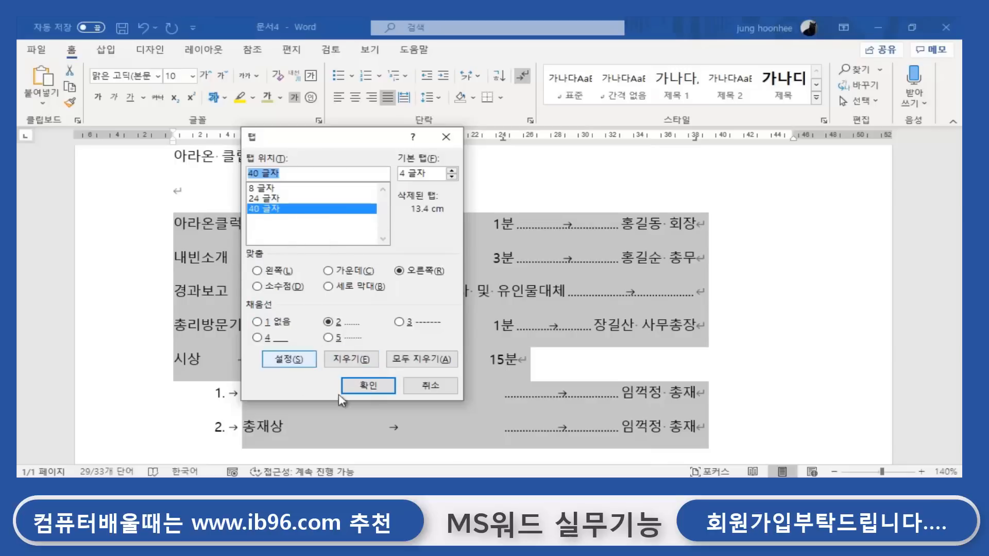
pyautogui.click(372, 386)
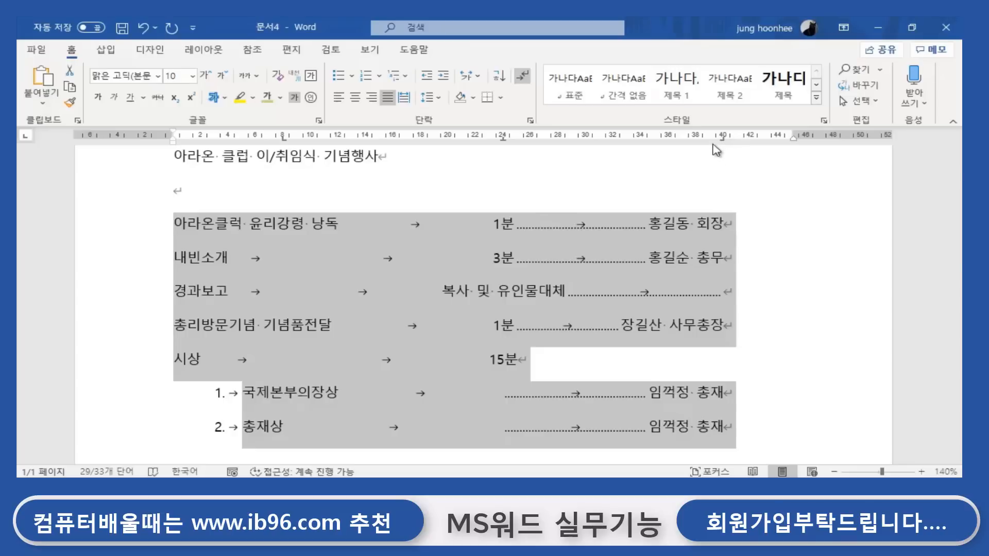
pyautogui.click(731, 449)
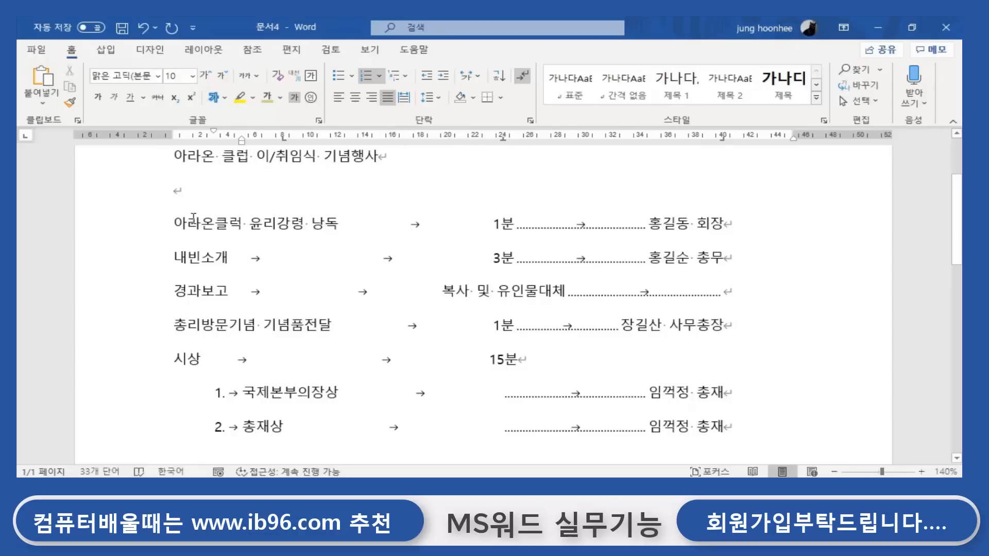
# Add a centred tab stop at 22 글자 with leader style 2 (dotted) to all the schedule lines.
pyautogui.moveTo(169, 221); pyautogui.dragTo(800, 434)
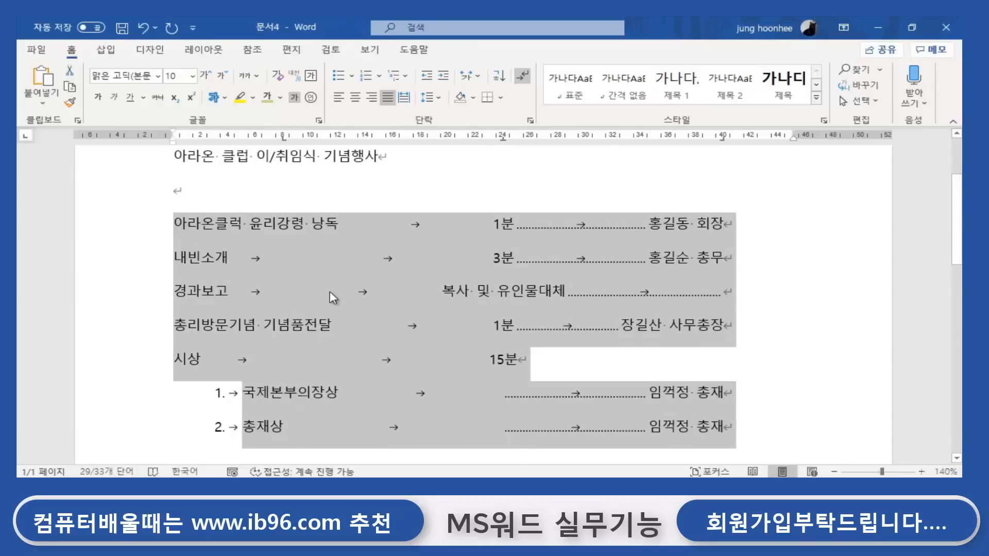
pyautogui.click(526, 120)
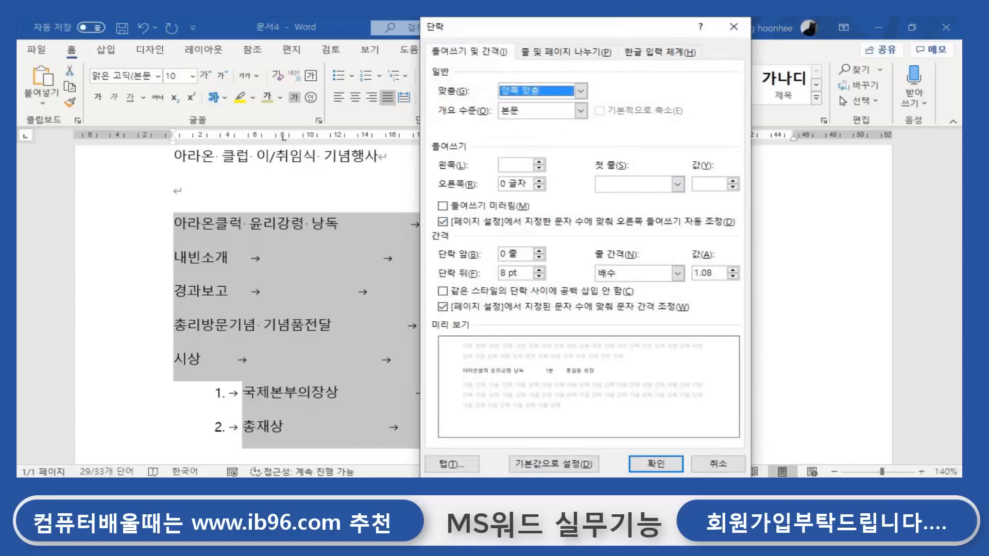
pyautogui.click(466, 465)
pyautogui.moveTo(354, 146); pyautogui.dragTo(208, 158)
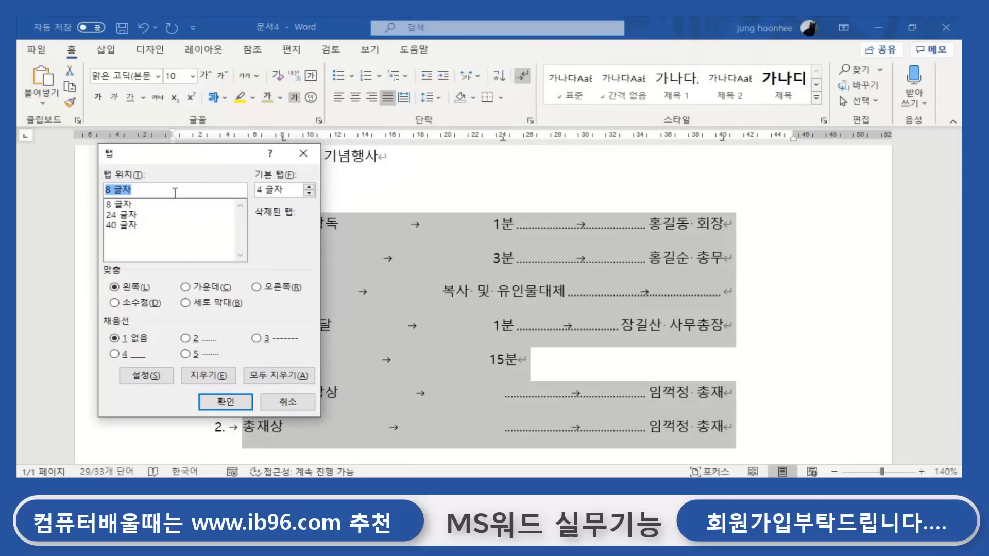
pyautogui.click(121, 215)
pyautogui.click(115, 189)
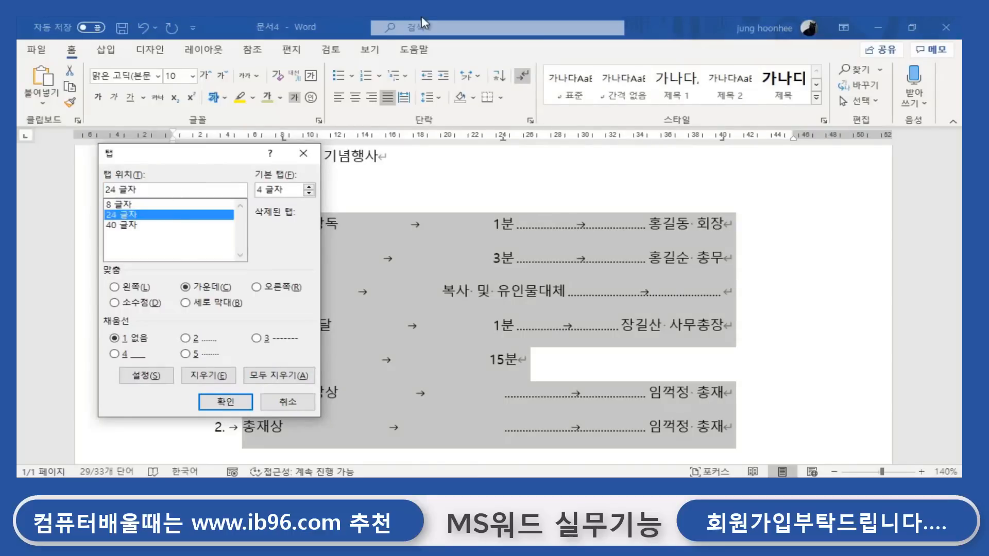
pyautogui.press('BackSpace')
pyautogui.write('2')
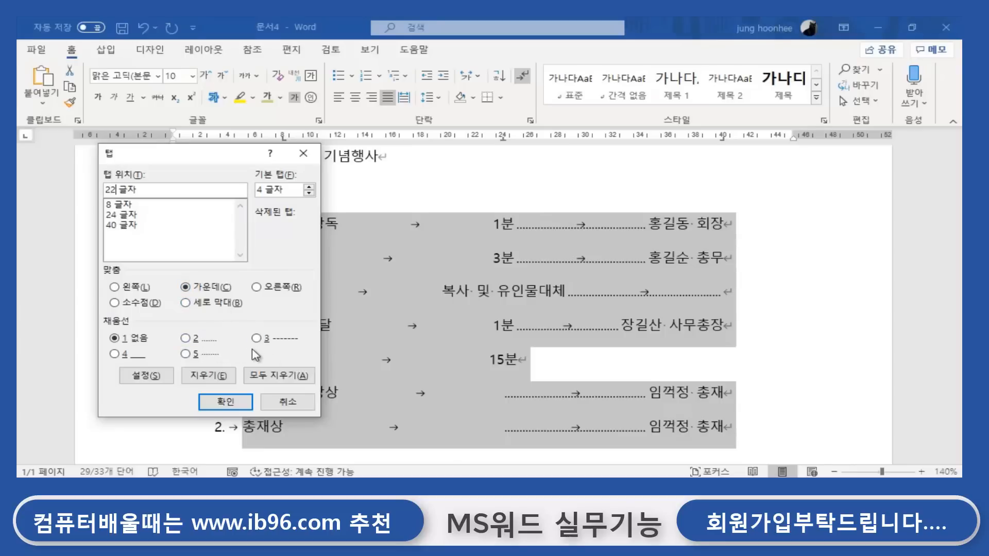
pyautogui.click(188, 340)
pyautogui.click(155, 377)
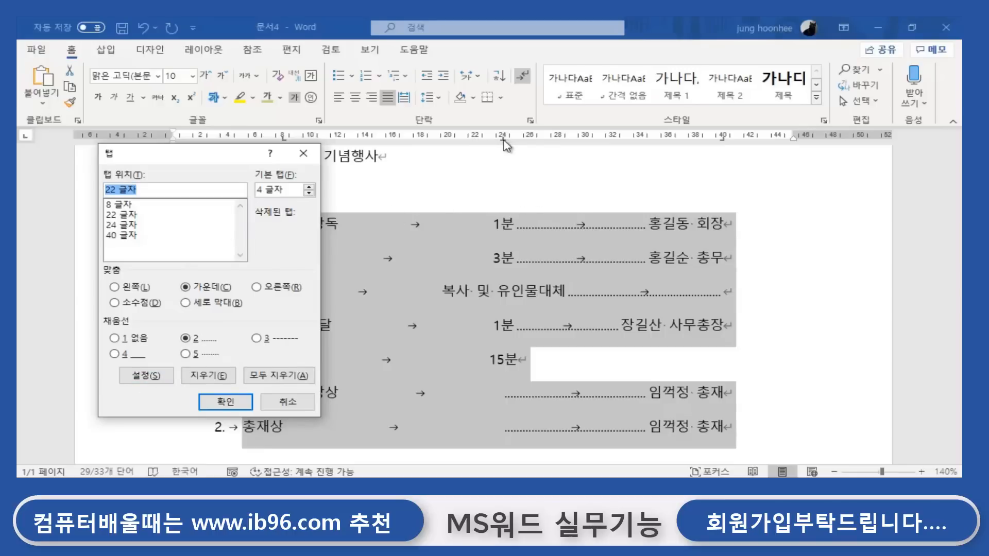
# Clear the 24 글자 tab stop from the schedule lines and apply the tab settings.
pyautogui.click(120, 226)
pyautogui.click(226, 377)
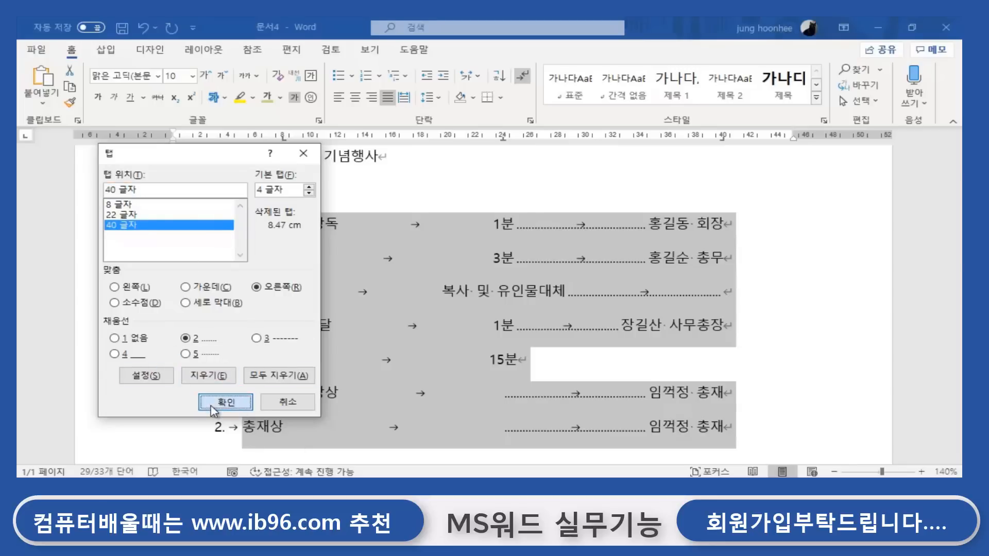
pyautogui.click(225, 402)
pyautogui.click(773, 377)
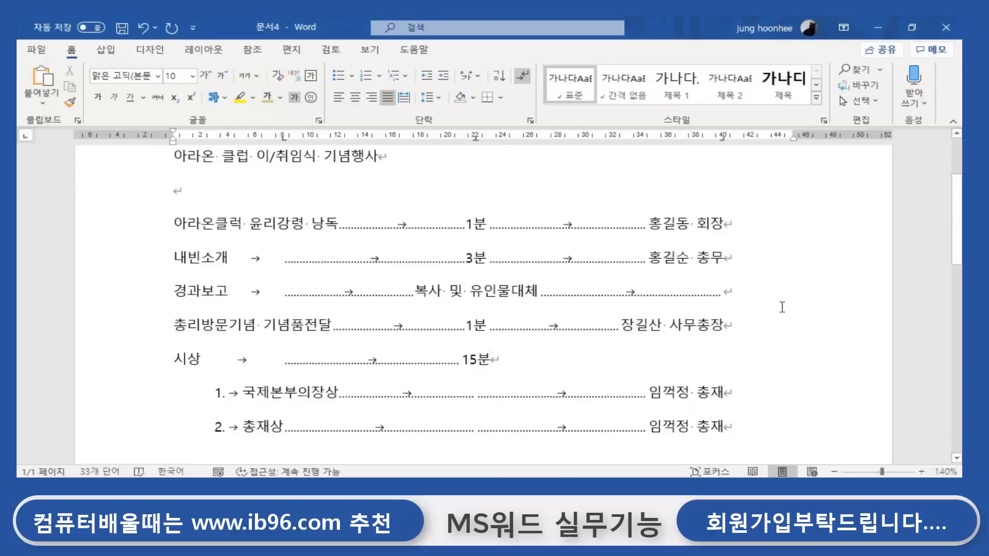
pyautogui.click(783, 412)
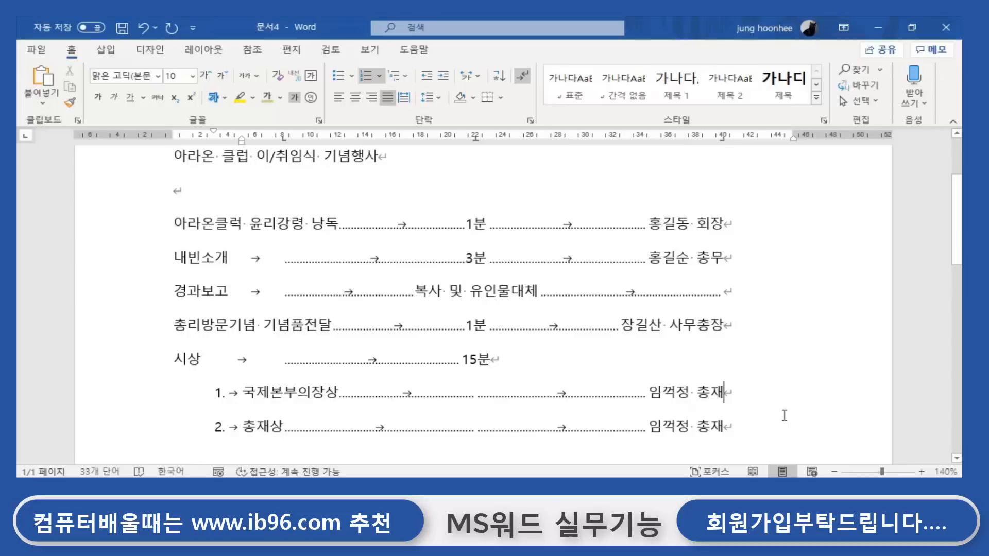
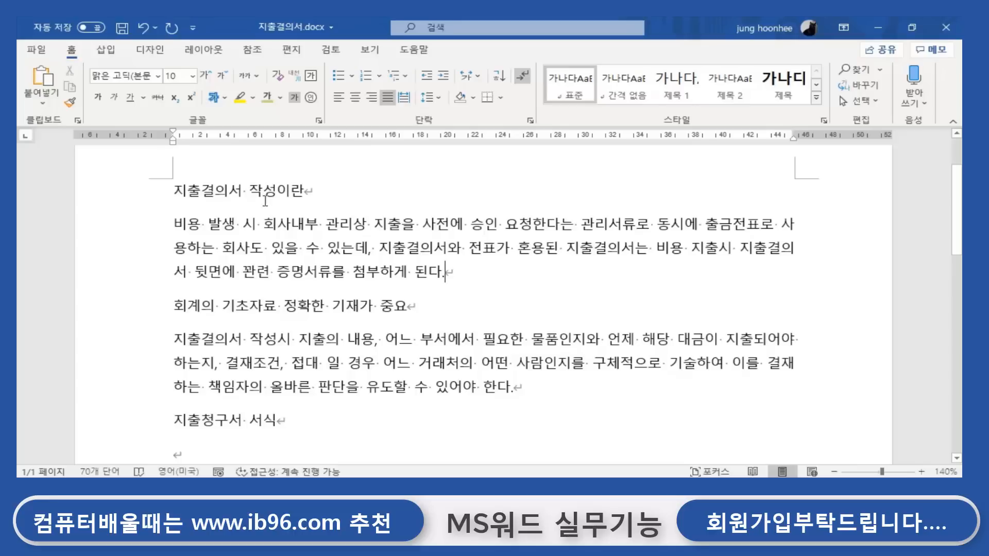
# In 지출결의서.docx, copy the heading 지출결의서 작성이란 and paste it three times after the original.
pyautogui.moveTo(174, 190); pyautogui.dragTo(381, 206)
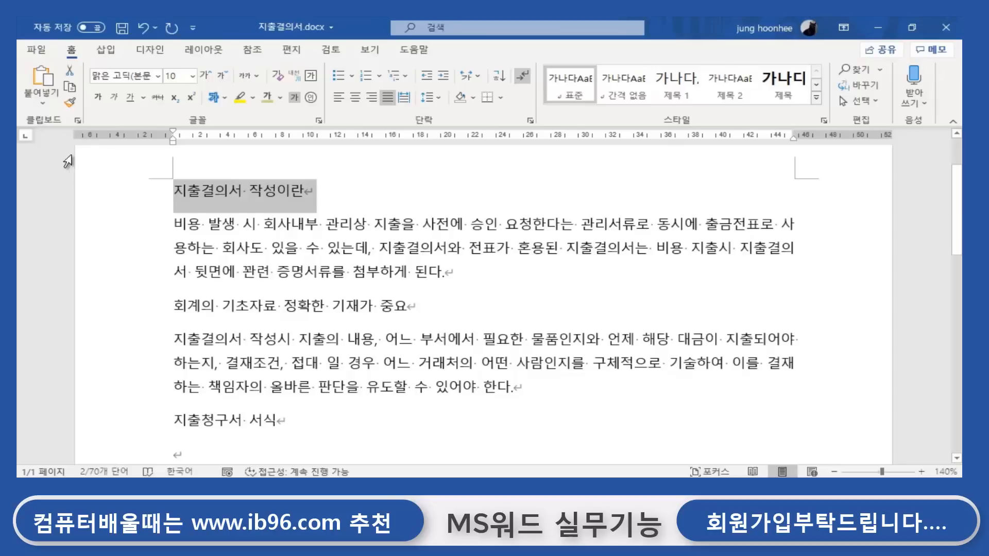
pyautogui.click(73, 92)
pyautogui.press('Right')
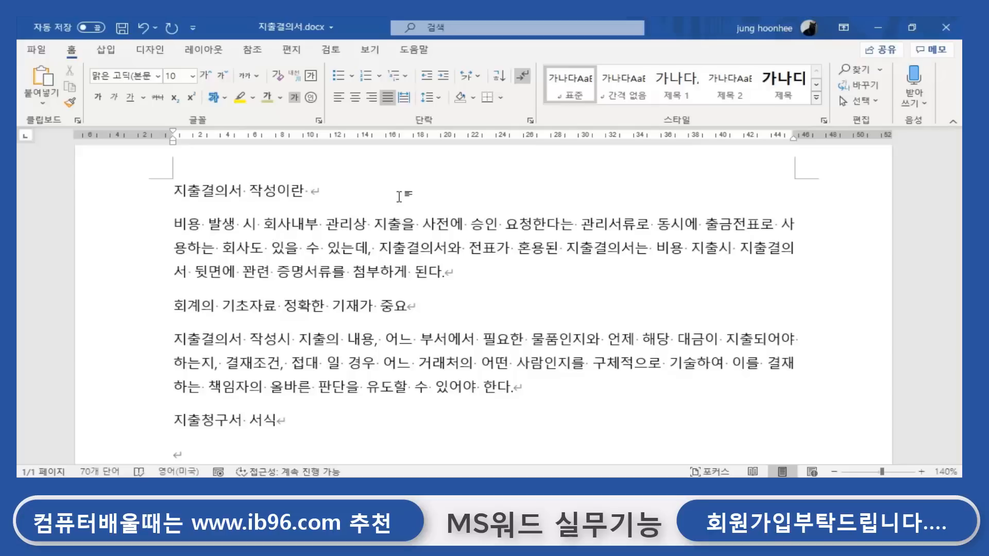
pyautogui.hotkey('ctrl', 'v')
pyautogui.hotkey('ctrl', 'v')
pyautogui.hotkey('ctrl', 'v')
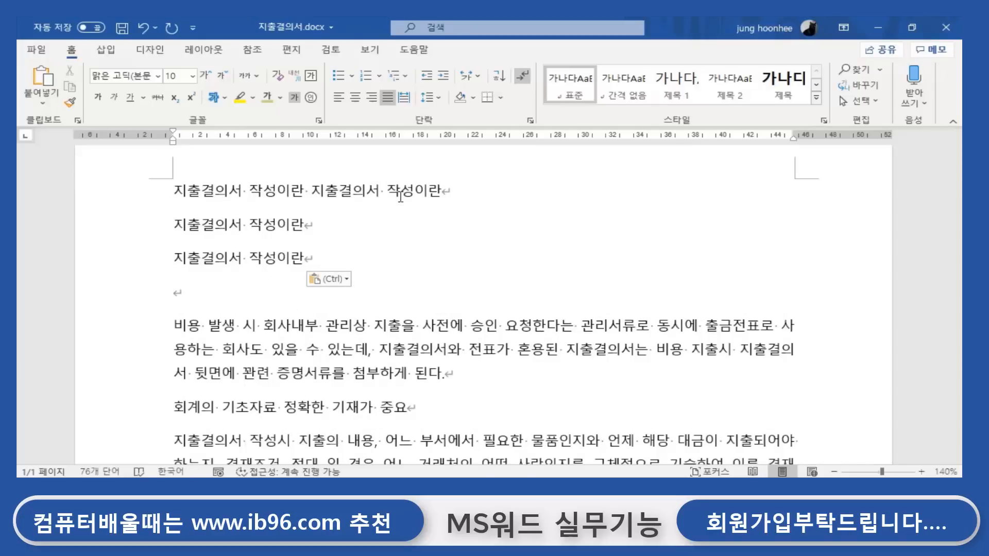
# Delete the three pasted copies of the heading, leaving only the original 지출결의서 작성이란 line.
pyautogui.press('BackSpace')
pyautogui.press('BackSpace')
pyautogui.press('BackSpace')
pyautogui.press('BackSpace')
pyautogui.press('BackSpace')
pyautogui.press('BackSpace')
pyautogui.press('BackSpace')
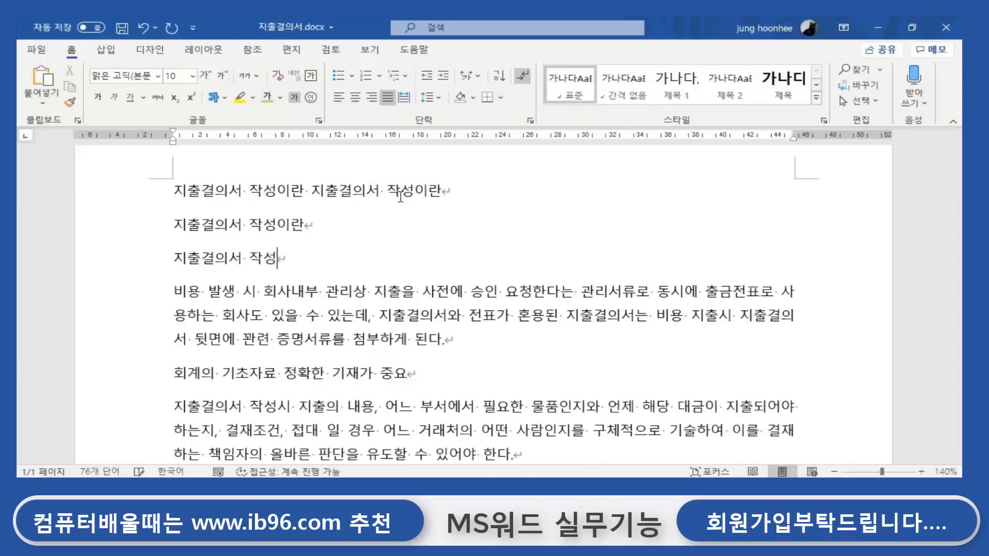
pyautogui.press('BackSpace')
pyautogui.press('BackSpace')
pyautogui.press('BackSpace')
pyautogui.press('BackSpace')
pyautogui.press('BackSpace')
pyautogui.press('BackSpace')
pyautogui.press('BackSpace')
pyautogui.press('BackSpace')
pyautogui.press('BackSpace')
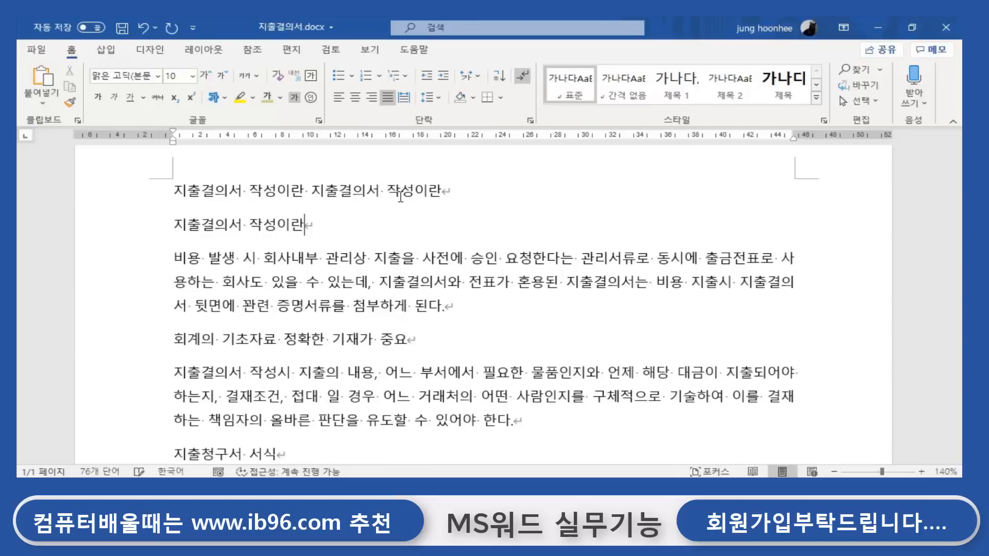
pyautogui.press('BackSpace')
pyautogui.press('BackSpace')
pyautogui.press('BackSpace')
pyautogui.press('BackSpace')
pyautogui.press('BackSpace')
pyautogui.press('BackSpace')
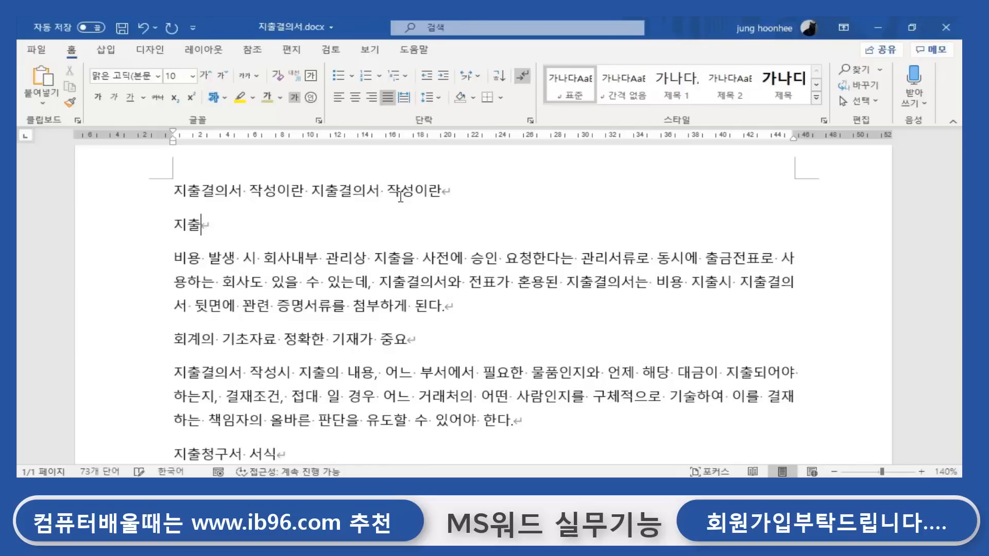
pyautogui.press('BackSpace')
pyautogui.press('BackSpace')
pyautogui.press('BackSpace')
pyautogui.press('BackSpace')
pyautogui.press('BackSpace')
pyautogui.press('BackSpace')
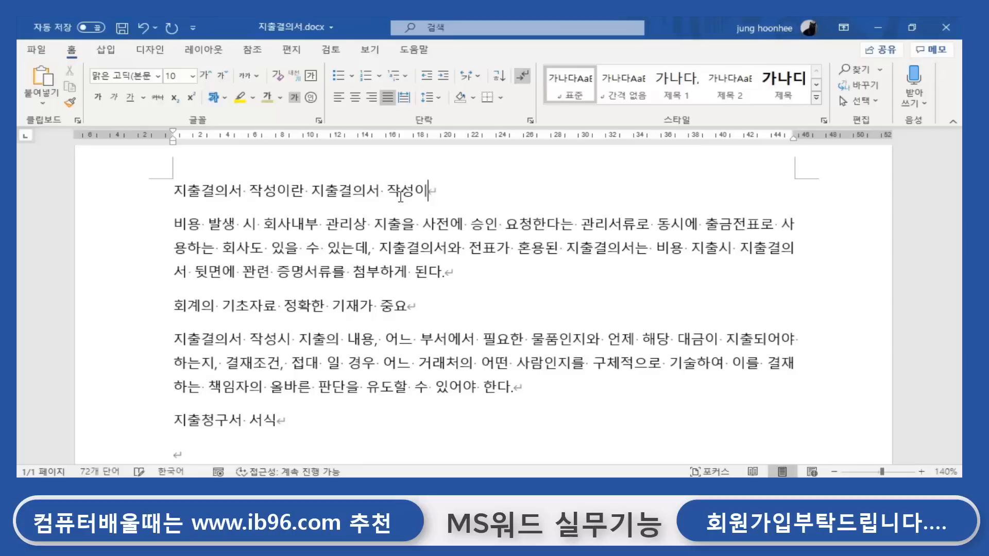
pyautogui.press('BackSpace')
pyautogui.press('BackSpace')
pyautogui.press('BackSpace')
pyautogui.press('BackSpace')
pyautogui.press('BackSpace')
pyautogui.press('BackSpace')
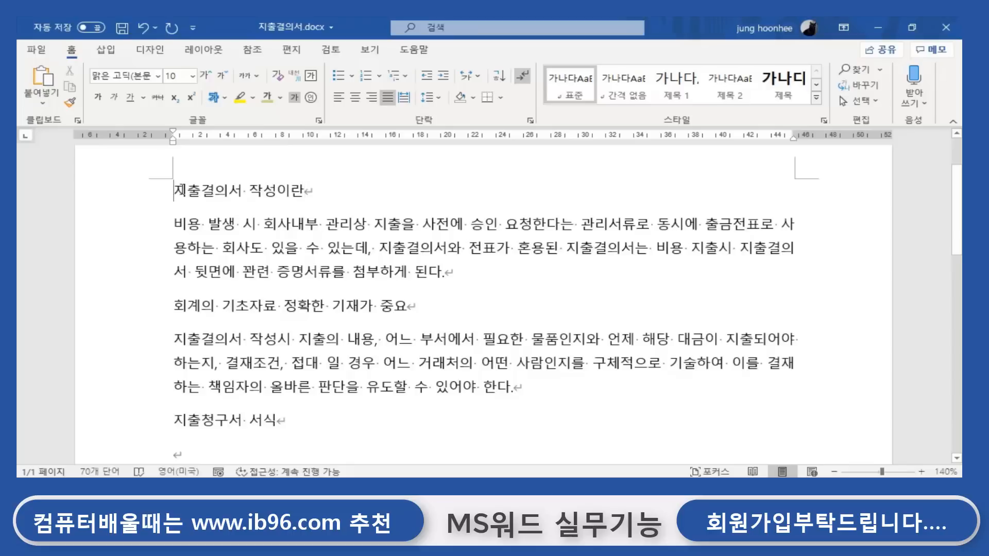
# Replace the whole heading line 지출결의서 작성이란 with the ♣ symbol.
pyautogui.moveTo(173, 190); pyautogui.dragTo(381, 187)
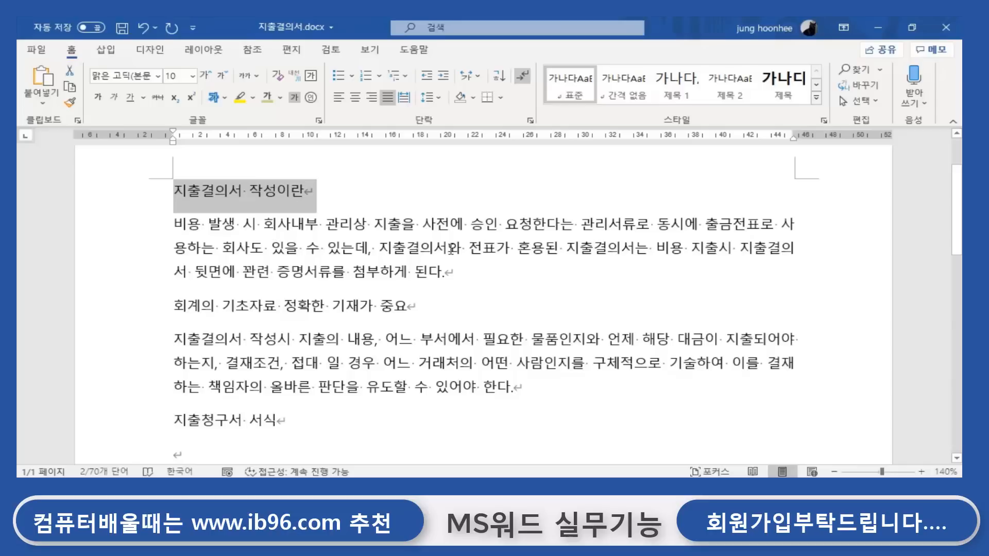
pyautogui.click(106, 50)
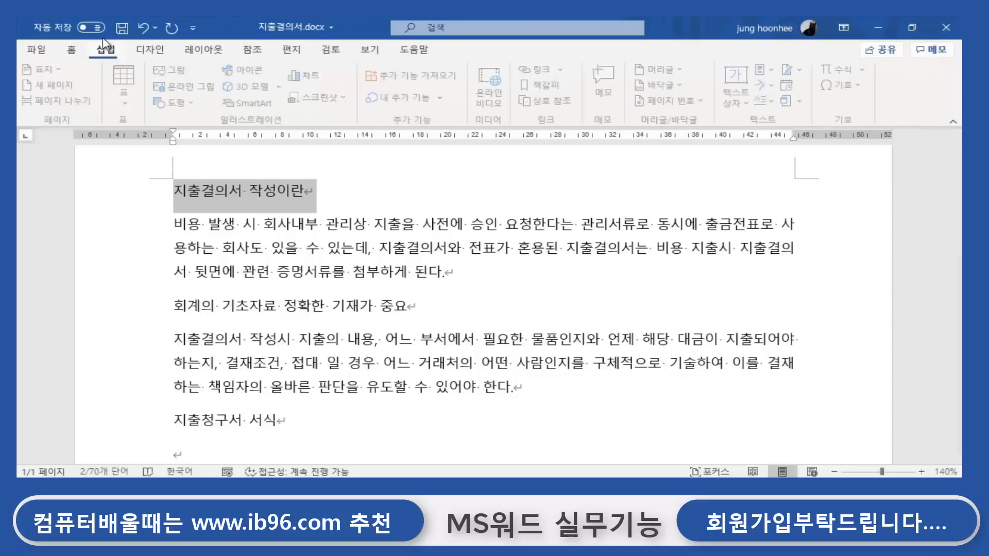
pyautogui.click(856, 86)
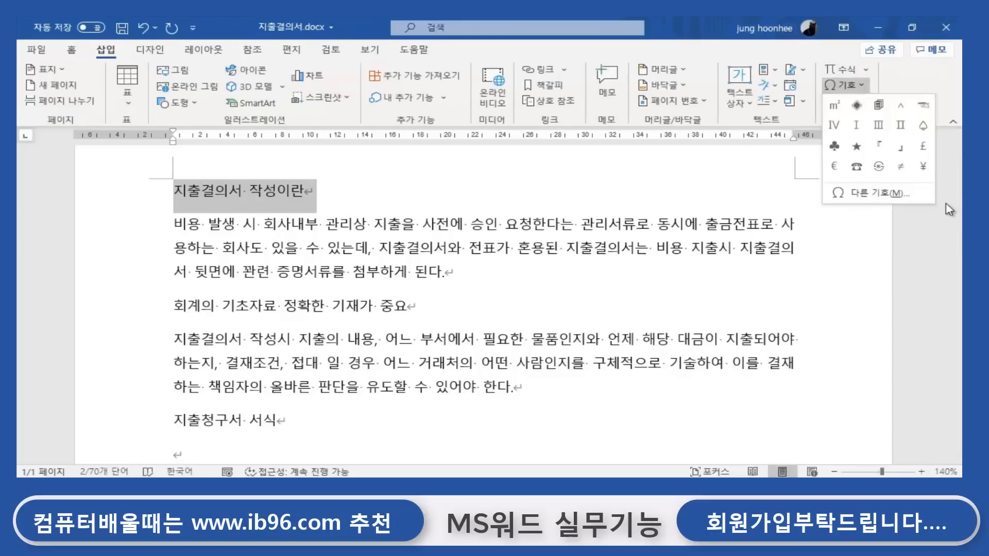
pyautogui.click(834, 146)
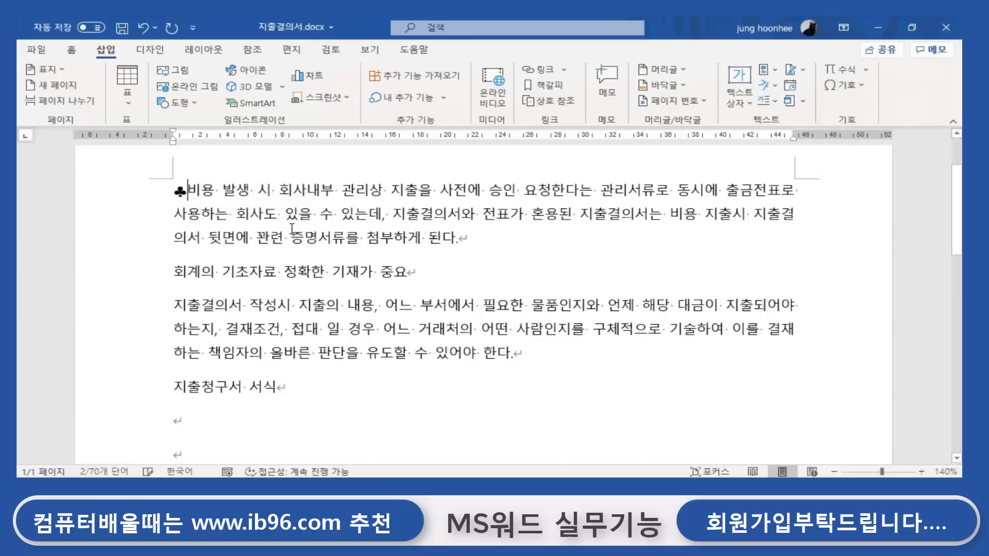
pyautogui.scroll(3, 384, 242)
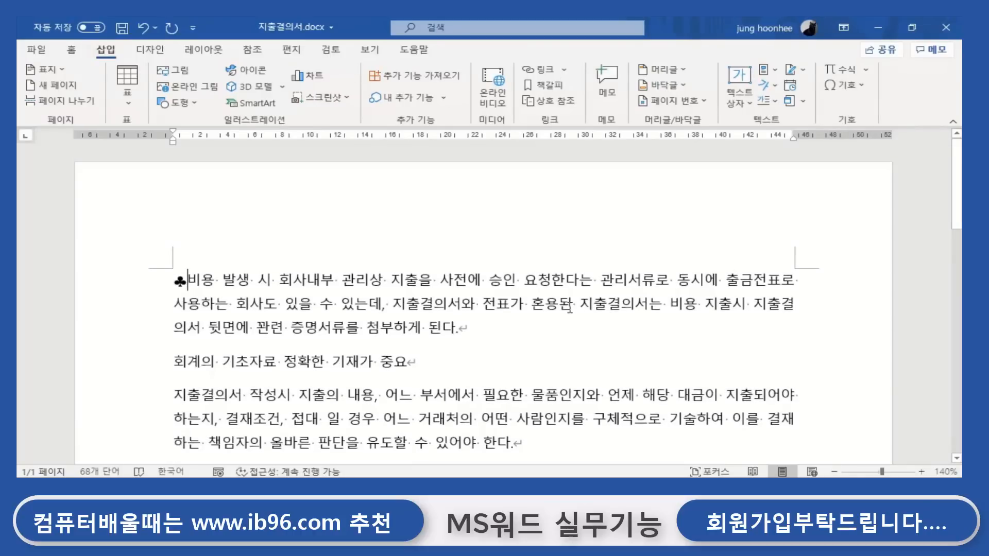
# Undo the heading's replacement with ♣ and insert a ★ symbol in front of the heading 지출결의서 작성이란.
pyautogui.hotkey('ctrl', 'z')
pyautogui.click(305, 280)
pyautogui.click(173, 281)
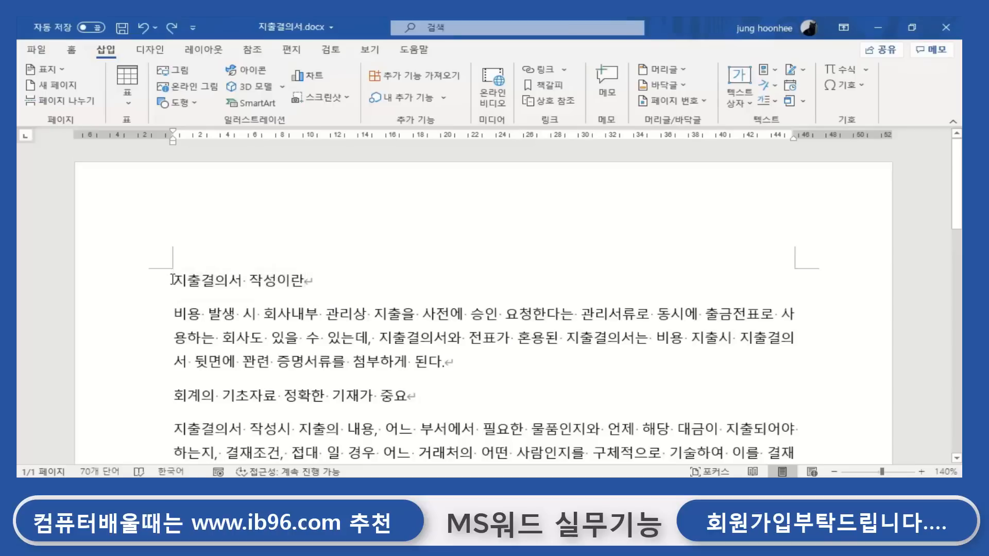
pyautogui.click(858, 93)
pyautogui.click(858, 154)
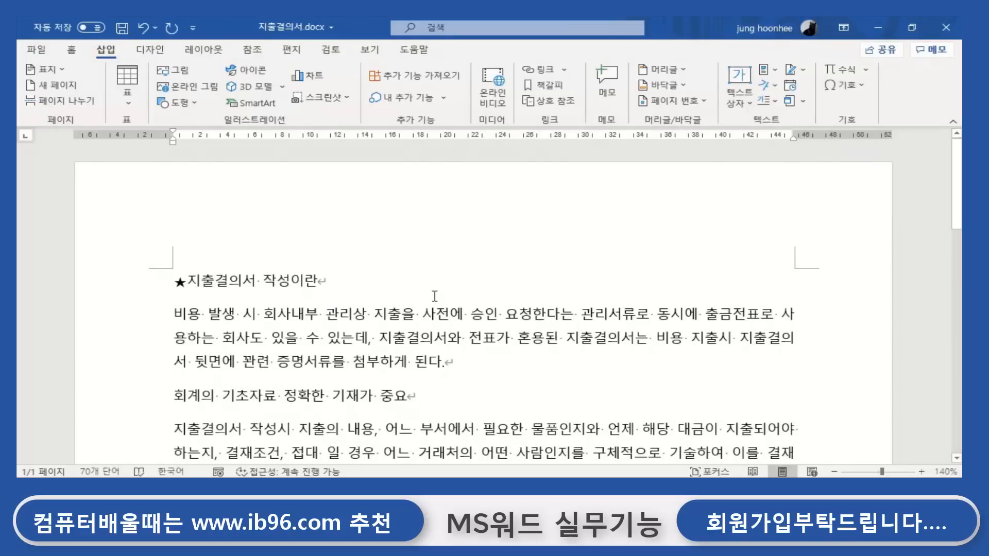
# Format the heading line ★지출결의서 작성이란 with font size 12, bold and a dark blue-gray theme font color.
pyautogui.click(178, 283)
pyautogui.tripleClick(178, 283)
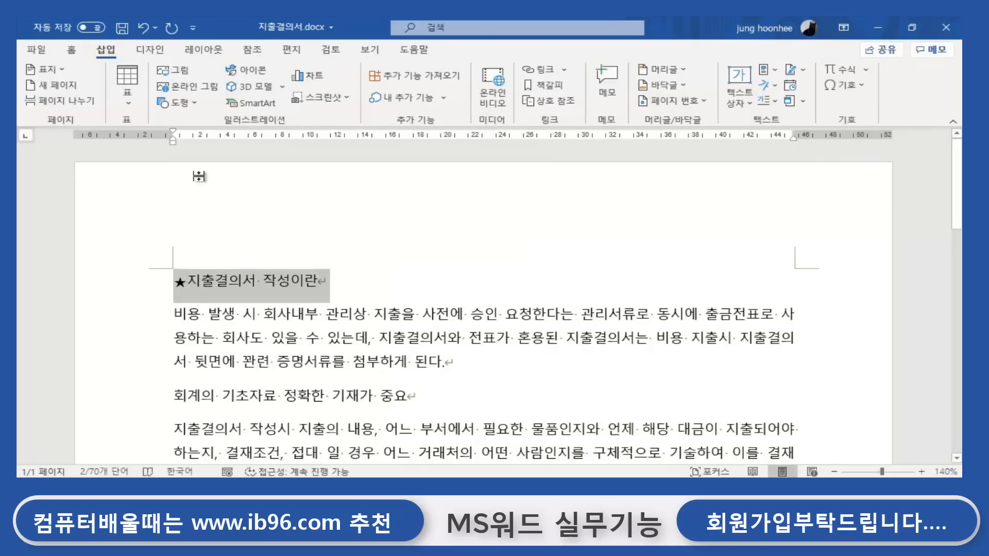
pyautogui.click(71, 49)
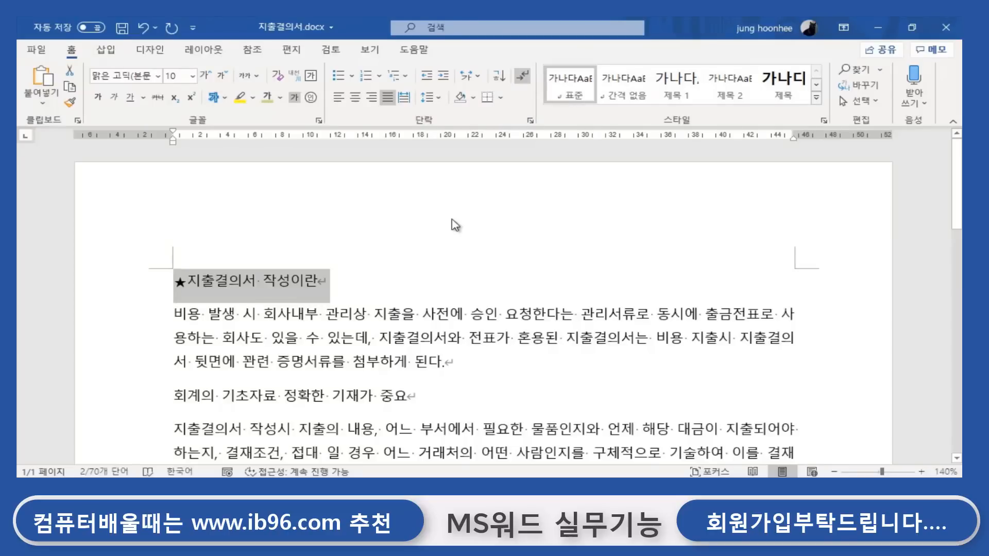
pyautogui.click(206, 76)
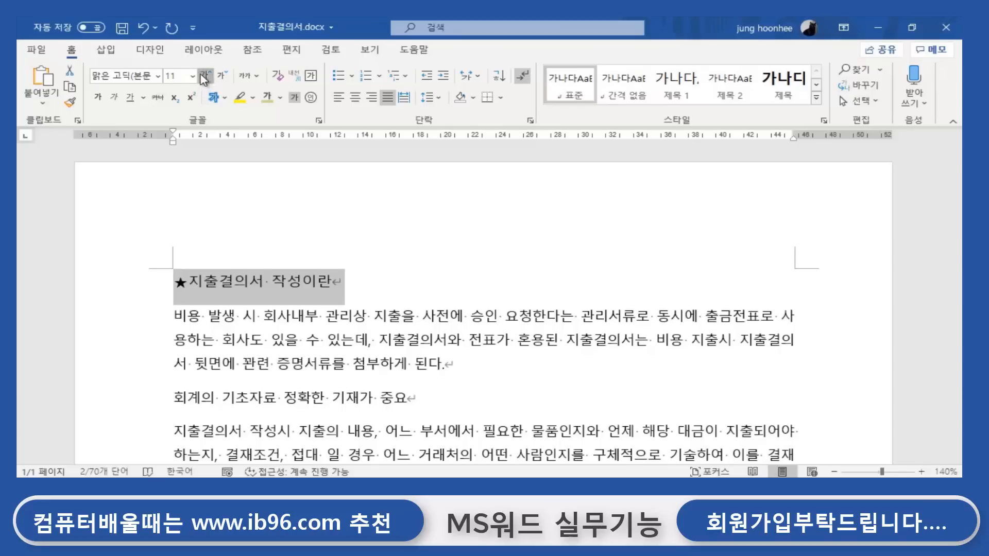
pyautogui.click(205, 75)
pyautogui.click(97, 97)
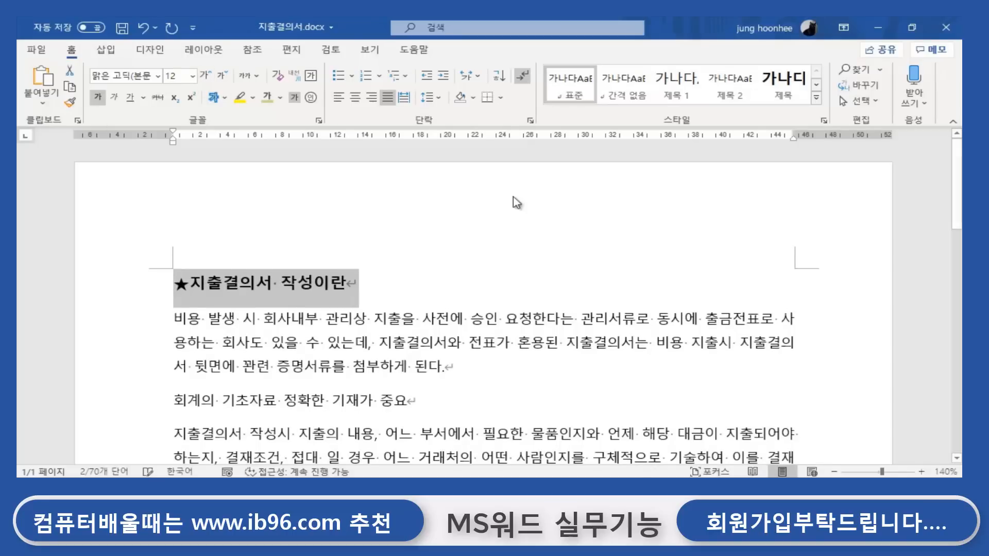
pyautogui.click(281, 97)
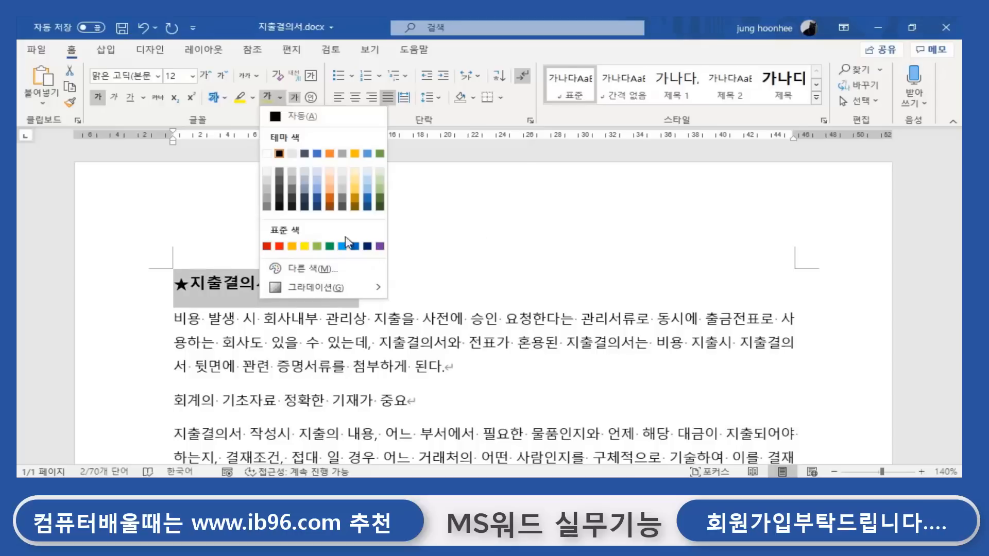
pyautogui.click(306, 199)
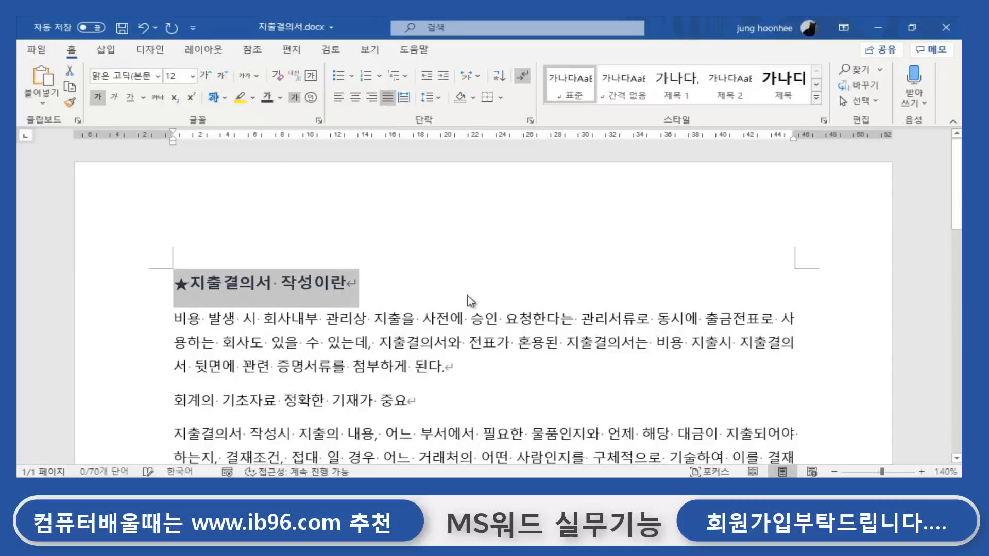
pyautogui.click(506, 273)
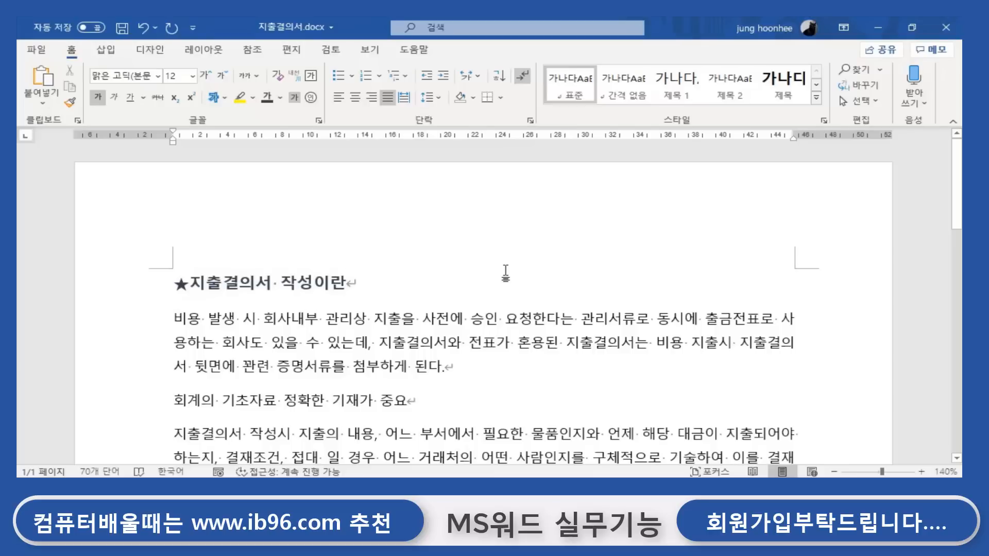
# Add paragraph spacing before the heading line ★지출결의서 작성이란.
pyautogui.click(174, 284)
pyautogui.hotkey('ctrl', '0')
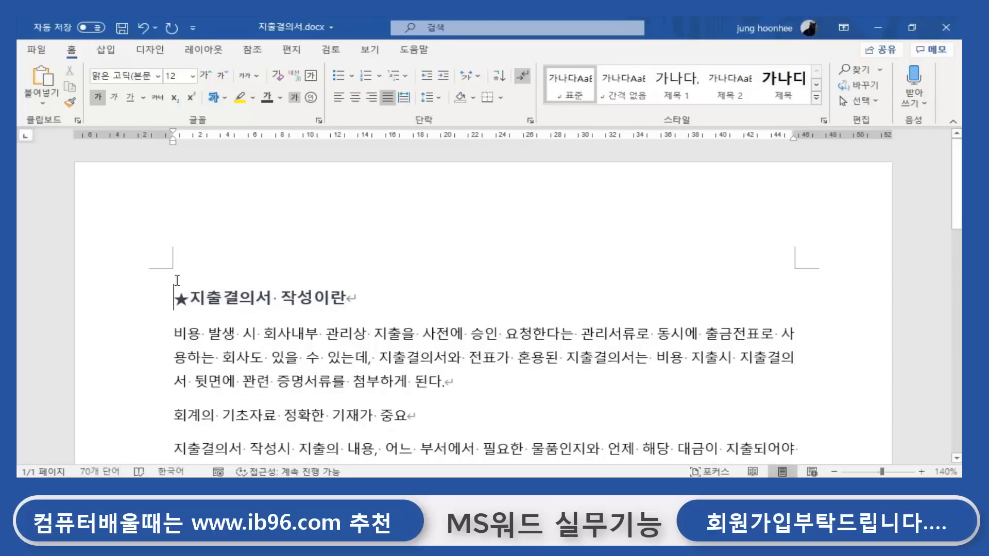
pyautogui.click(351, 294)
pyautogui.moveTo(175, 298); pyautogui.dragTo(375, 295)
pyautogui.click(402, 303)
pyautogui.scroll(-3, 458, 274)
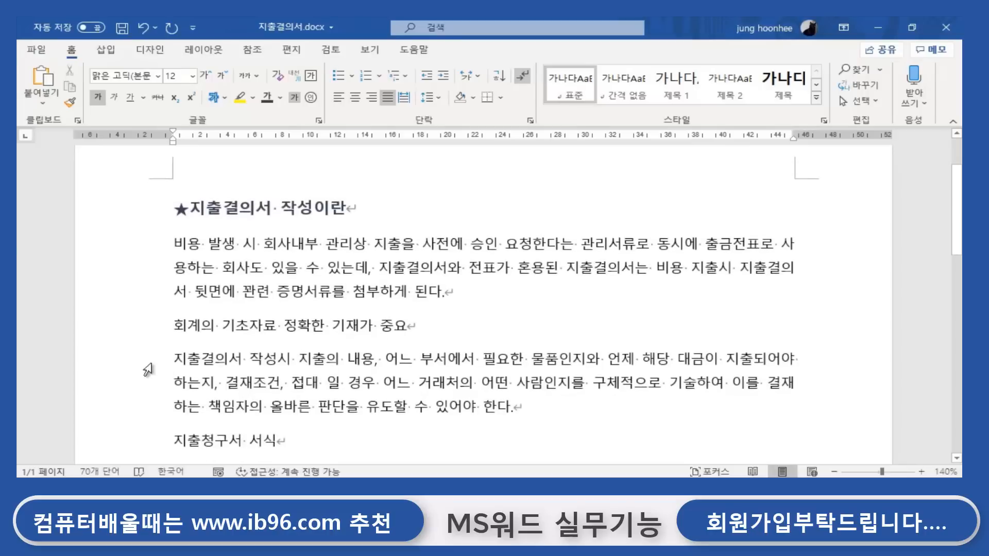
pyautogui.moveTo(174, 326); pyautogui.dragTo(462, 317)
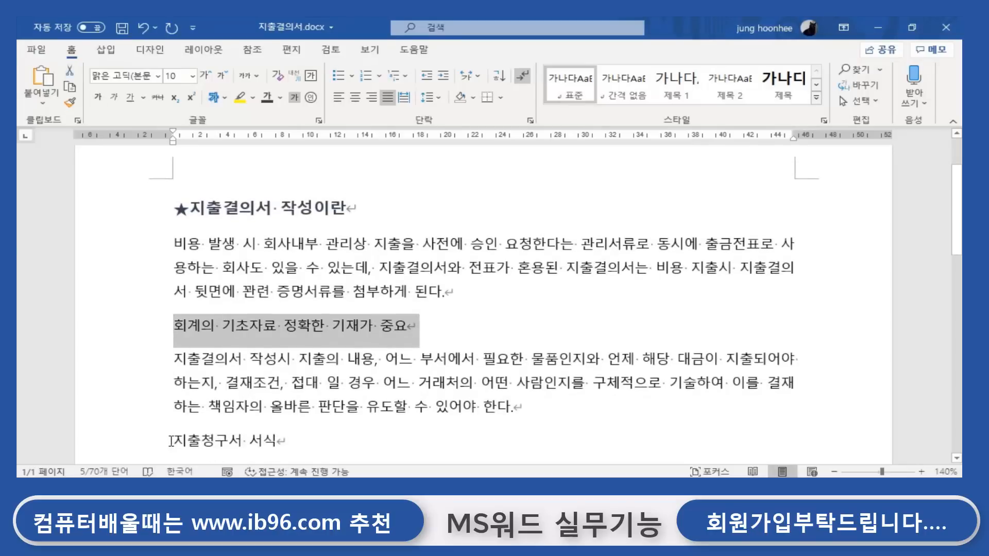
pyautogui.moveTo(171, 442); pyautogui.dragTo(278, 441)
pyautogui.click(418, 207)
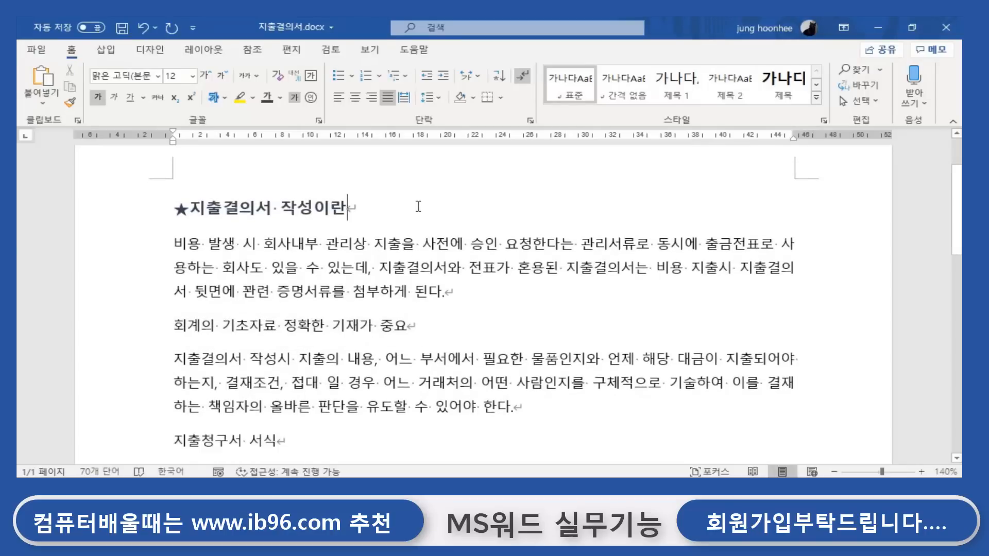
pyautogui.moveTo(174, 325); pyautogui.dragTo(332, 326)
pyautogui.click(173, 207)
pyautogui.moveTo(178, 209); pyautogui.dragTo(384, 208)
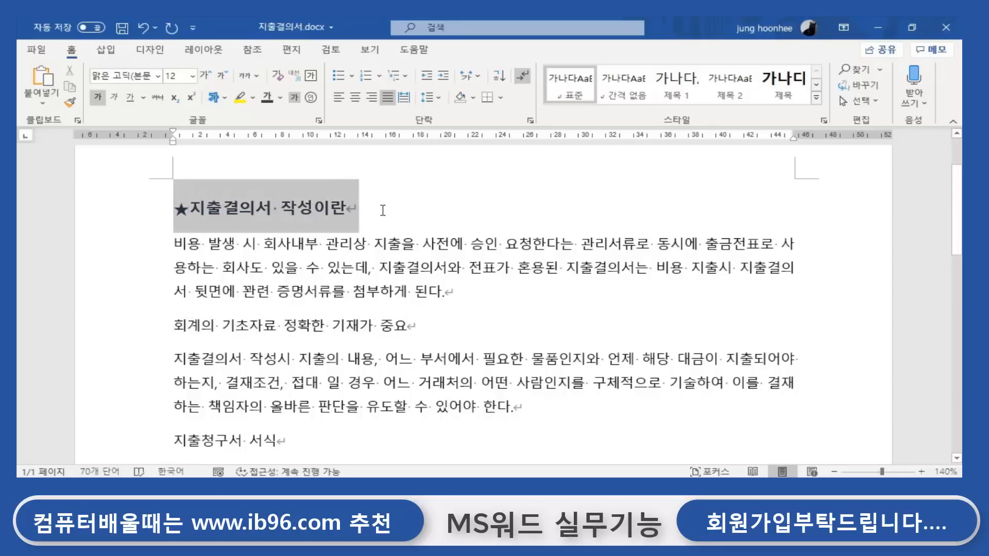
pyautogui.click(177, 326)
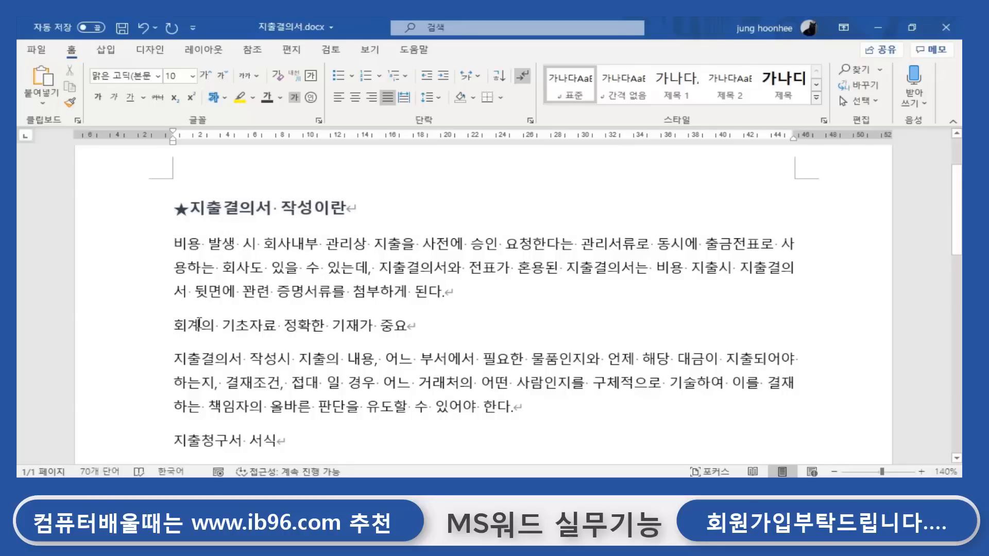
pyautogui.click(201, 439)
pyautogui.click(346, 208)
pyautogui.moveTo(180, 209); pyautogui.dragTo(356, 208)
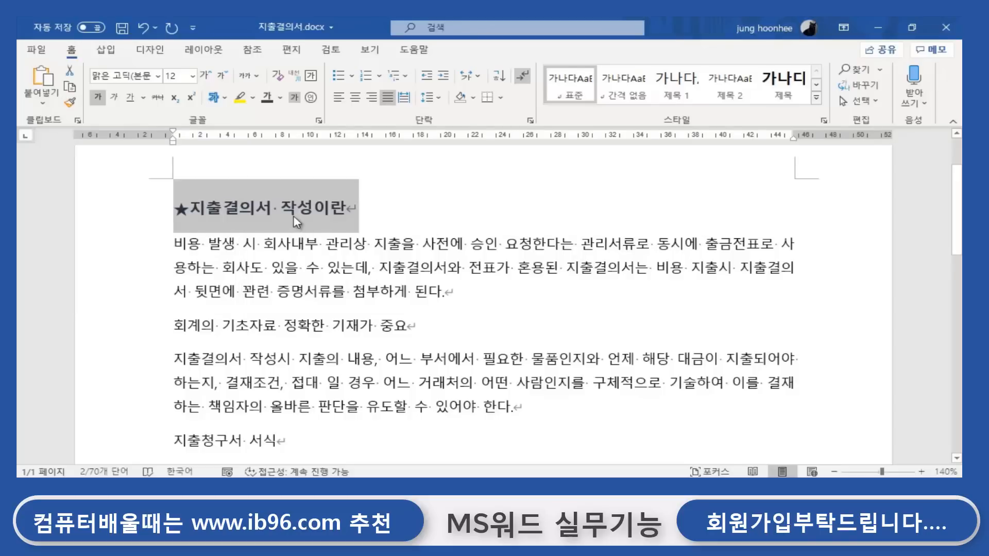
# Add paragraph spacing before the line 회계의 기초자료 정확한 기재가 중요, matching the ★ heading's spacing.
pyautogui.click(176, 209)
pyautogui.moveTo(173, 209); pyautogui.dragTo(351, 208)
pyautogui.click(175, 325)
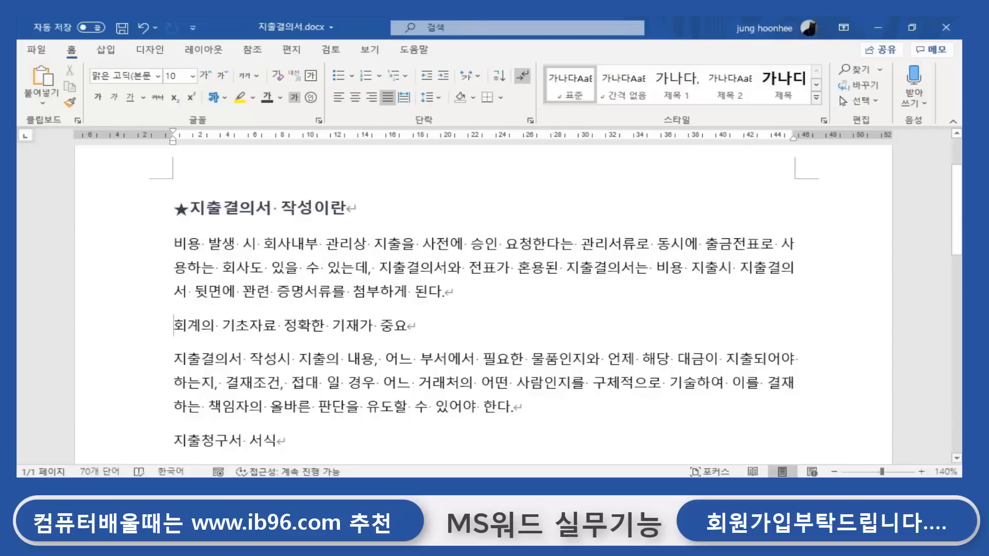
pyautogui.hotkey('ctrl', 'z')
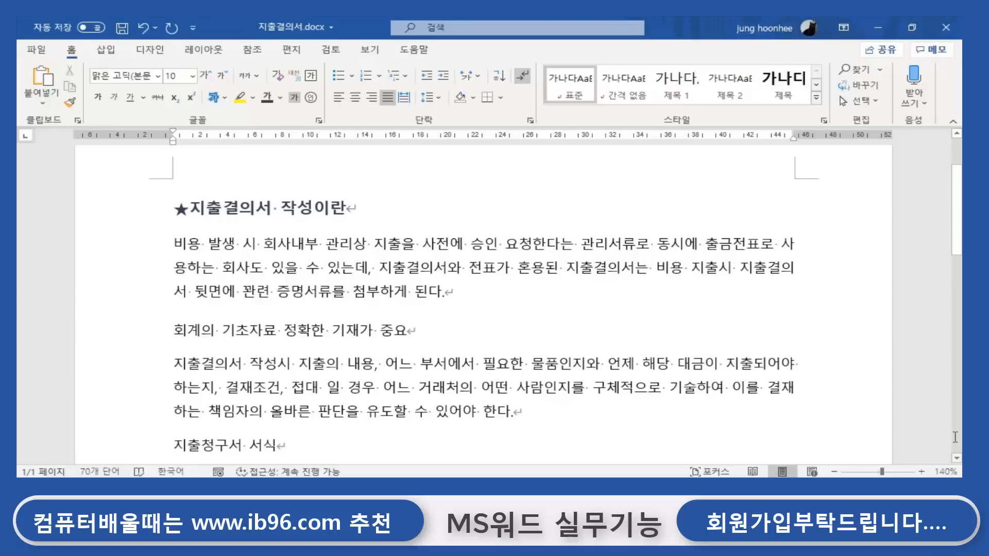
pyautogui.click(413, 330)
pyautogui.moveTo(175, 330); pyautogui.dragTo(500, 332)
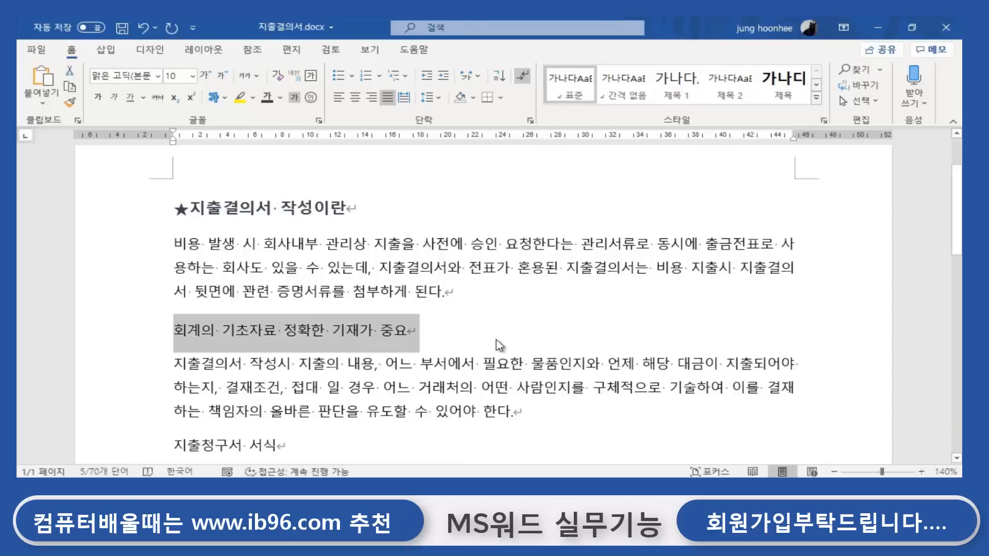
pyautogui.click(493, 341)
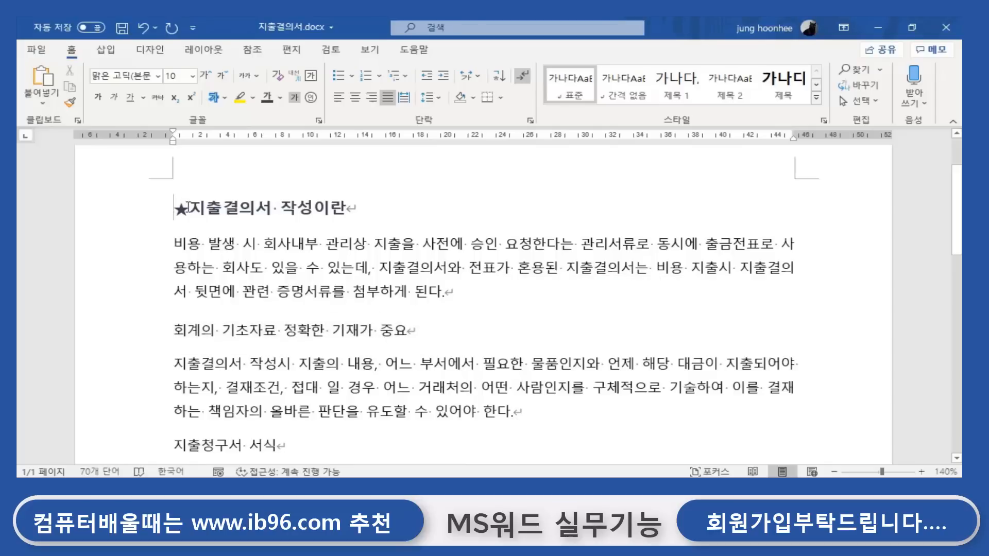
# Copy the ★ heading's formatting onto the line 회계의 기초자료 정확한 기재가 중요 with Format Painter.
pyautogui.moveTo(172, 207); pyautogui.dragTo(366, 207)
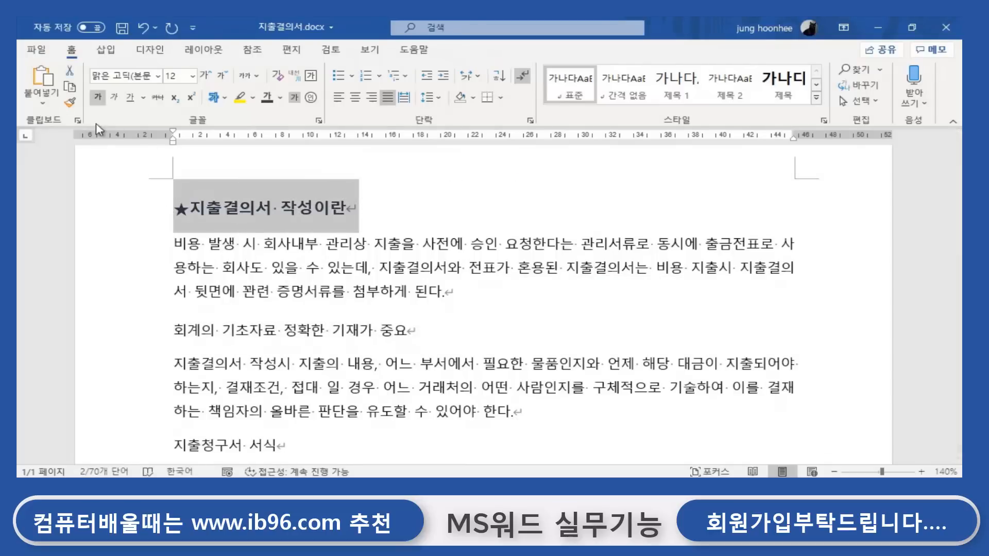
pyautogui.click(71, 105)
pyautogui.moveTo(175, 330); pyautogui.dragTo(447, 326)
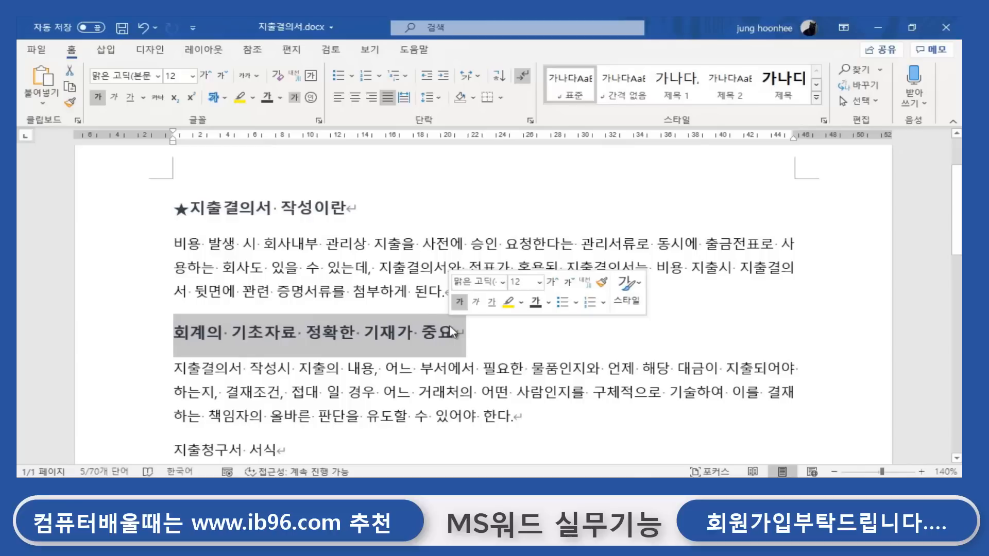
pyautogui.click(171, 339)
pyautogui.press('End')
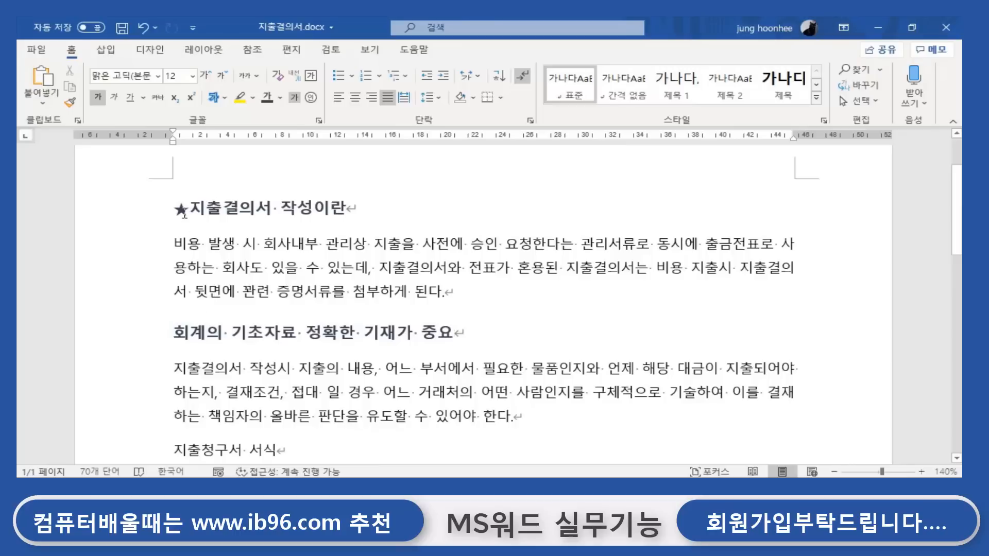
# Undo the painted formatting and the added spacing on the line 회계의 기초자료 정확한 기재가 중요.
pyautogui.press('Home')
pyautogui.moveTo(189, 209); pyautogui.dragTo(175, 209)
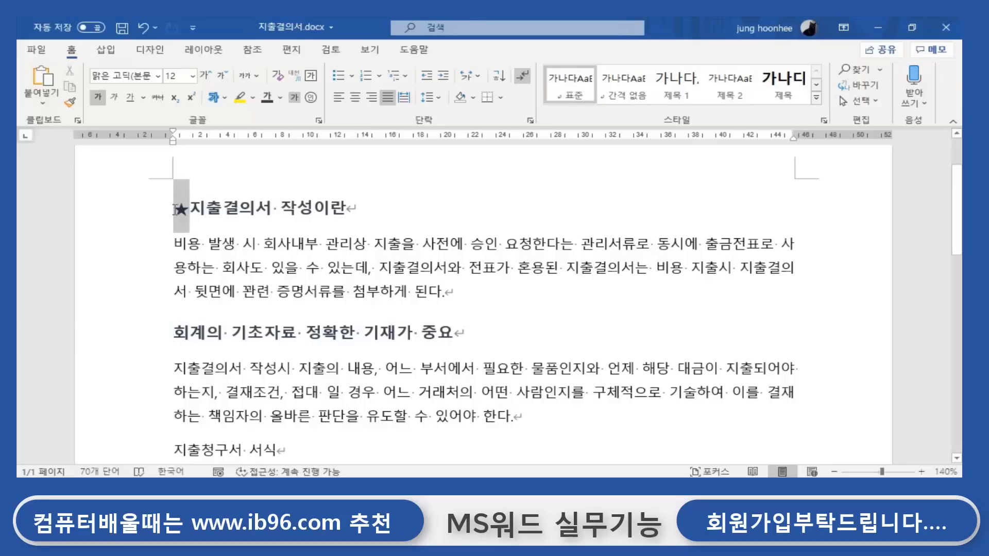
pyautogui.click(248, 333)
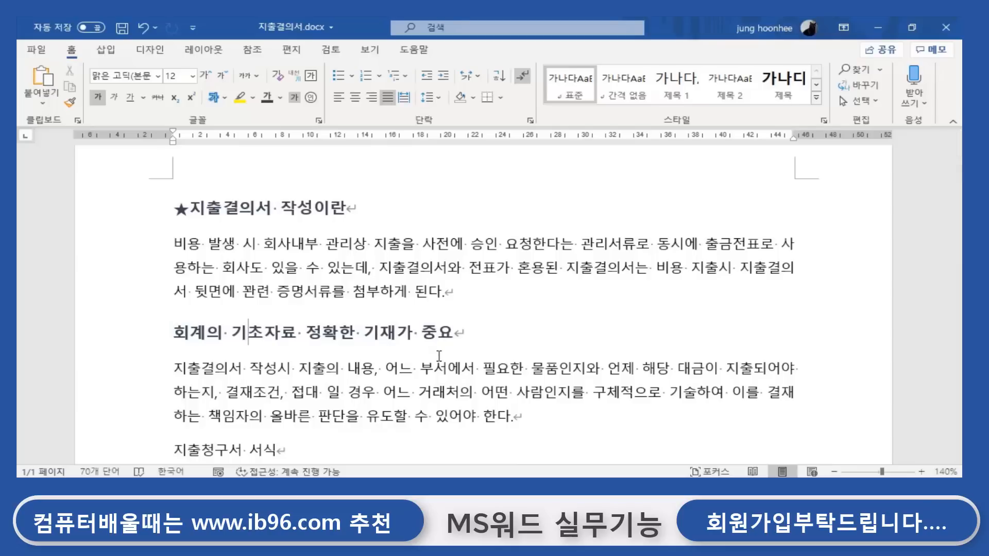
pyautogui.hotkey('ctrl', 'z')
pyautogui.hotkey('ctrl', 'z')
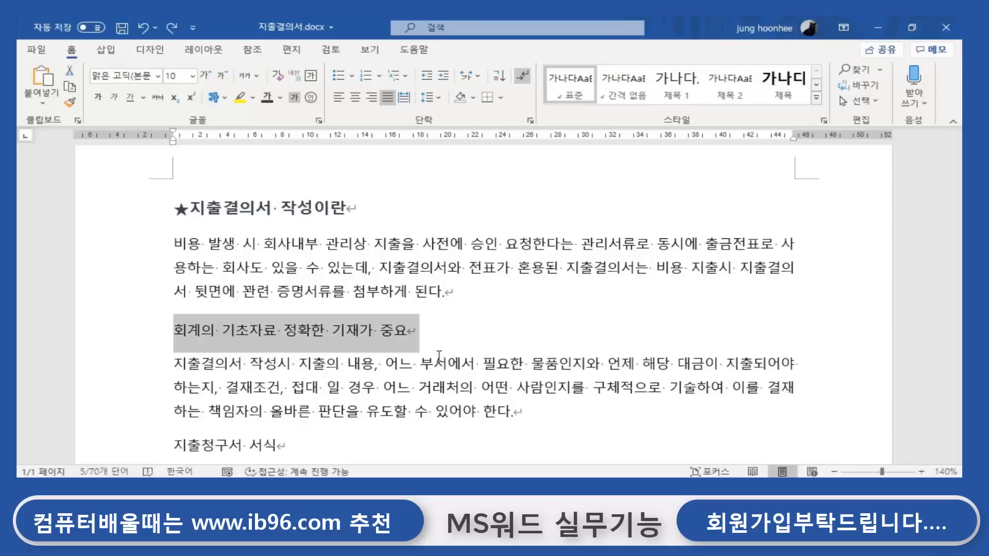
pyautogui.hotkey('ctrl', 'z')
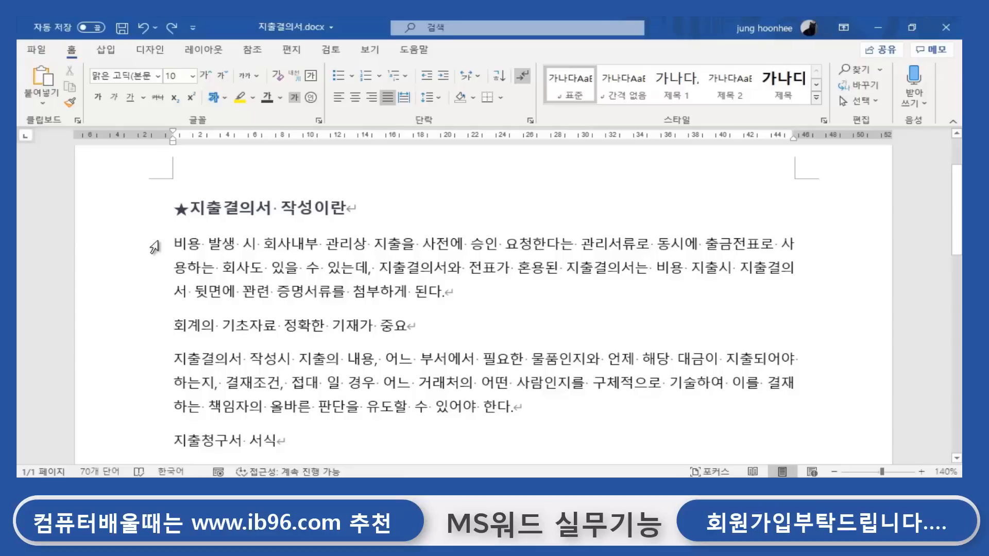
# Copy only the formatting of ★지출결의서 작성이란 and paste it onto the whole line 회계의 기초자료 정확한 기재가 중요.
pyautogui.moveTo(179, 206); pyautogui.dragTo(394, 211)
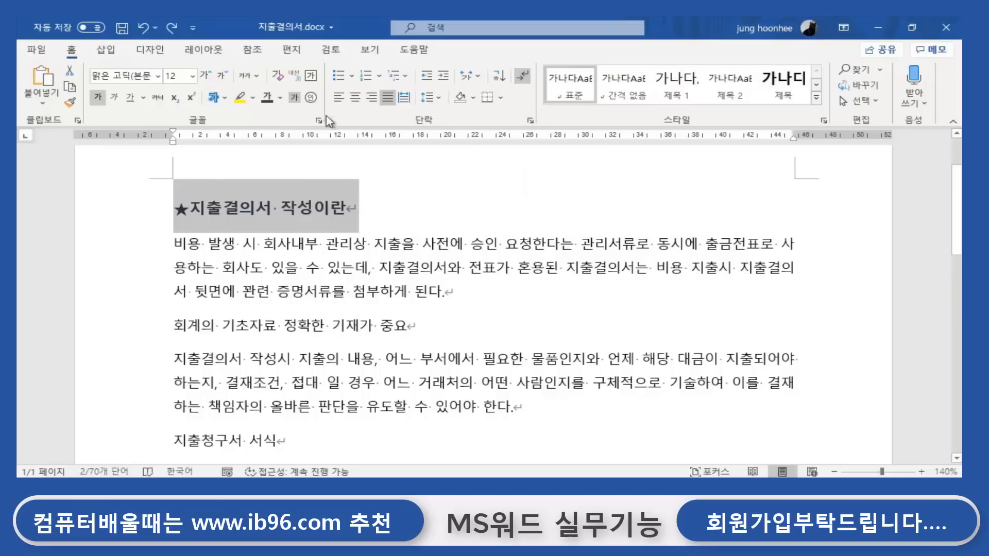
pyautogui.click(175, 325)
pyautogui.moveTo(187, 323); pyautogui.dragTo(422, 315)
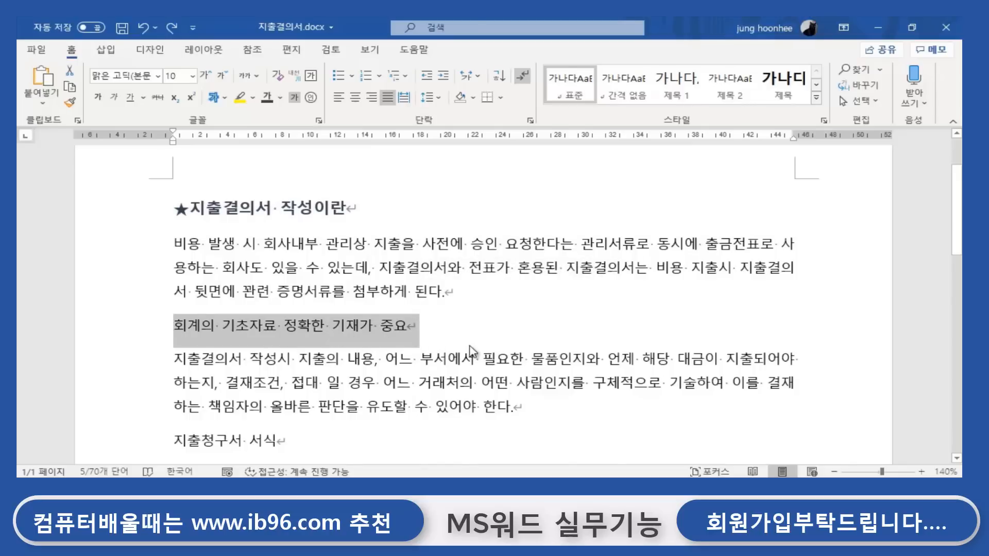
pyautogui.hotkey('ctrl', 'shift', 'v')
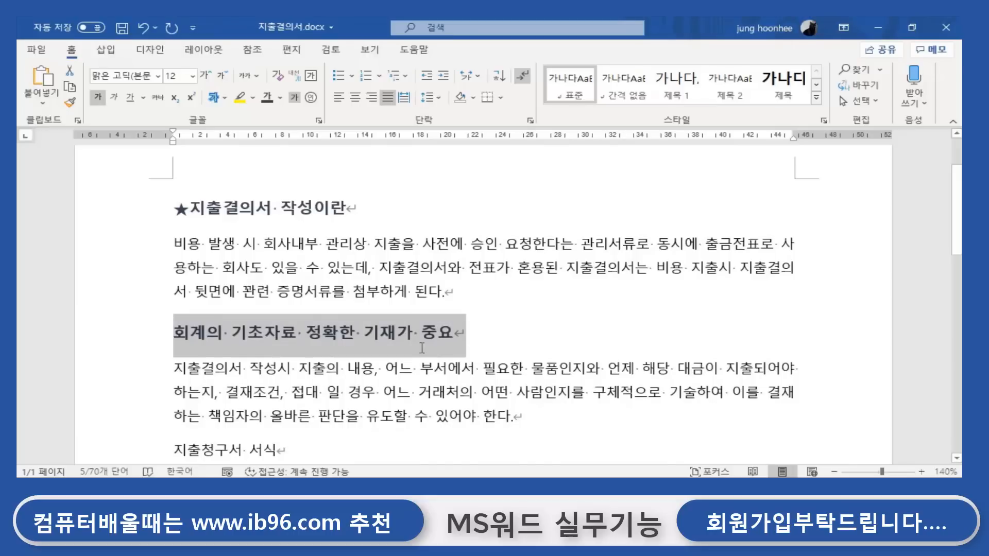
# Apply the ★ heading's size 12 bold formatting to the line 지출청구서 서식.
pyautogui.scroll(-3, 425, 353)
pyautogui.click(175, 315)
pyautogui.tripleClick(273, 314)
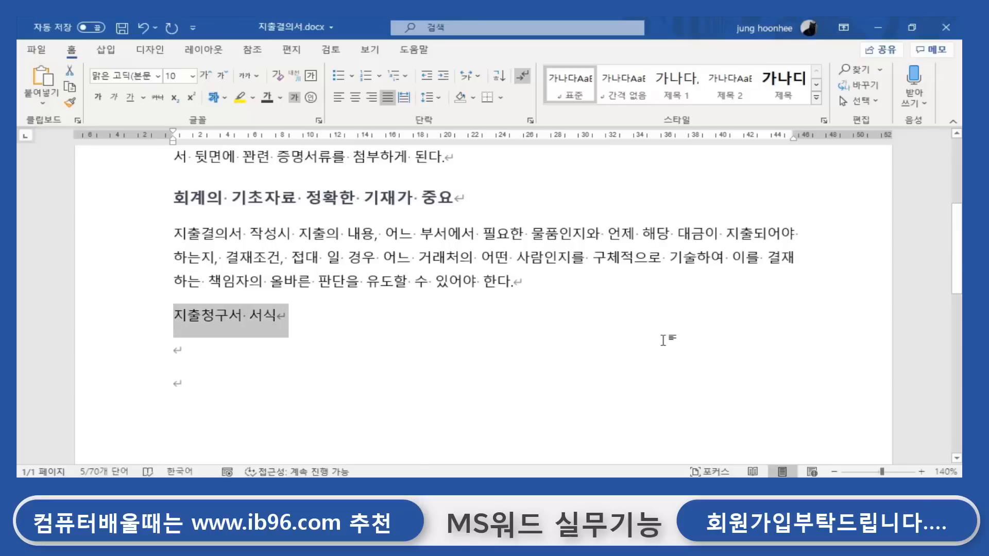
pyautogui.hotkey('ctrl', 'b')
pyautogui.hotkey('ctrl', ']')
pyautogui.hotkey('ctrl', ']')
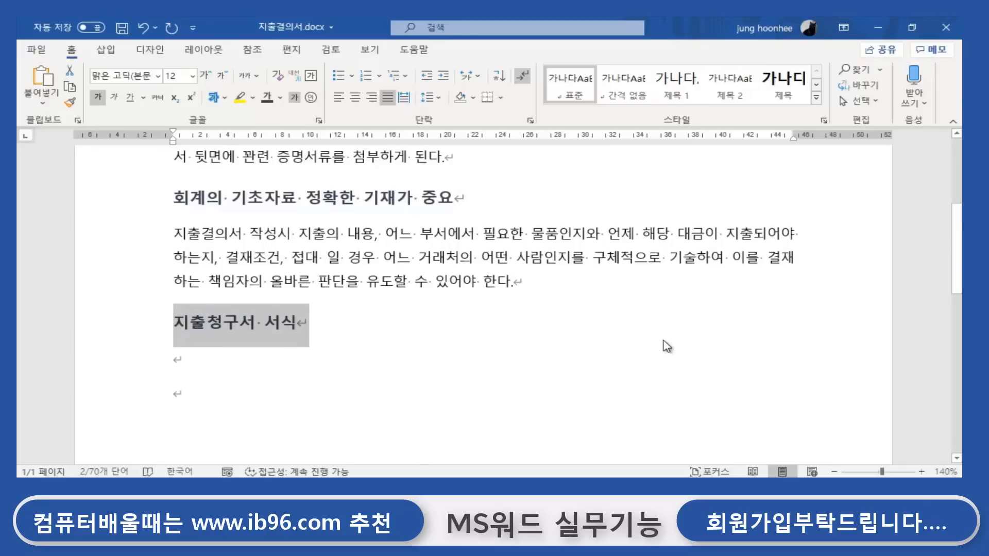
pyautogui.scroll(2, 364, 350)
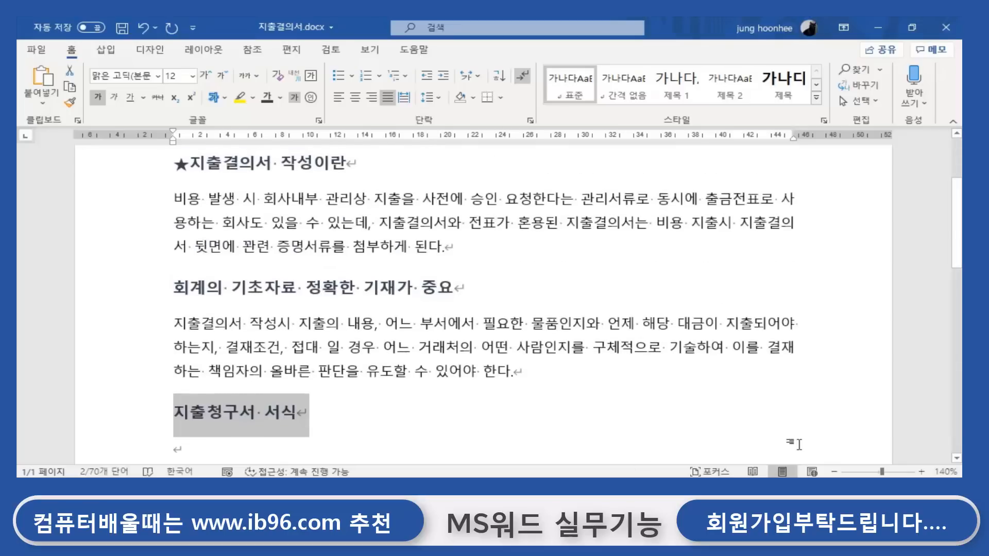
# Undo the heading formatting on both 지출청구서 서식 and 회계의 기초자료 정확한 기재가 중요.
pyautogui.hotkey('ctrl', 'z')
pyautogui.hotkey('ctrl', 'z')
pyautogui.hotkey('ctrl', 'z')
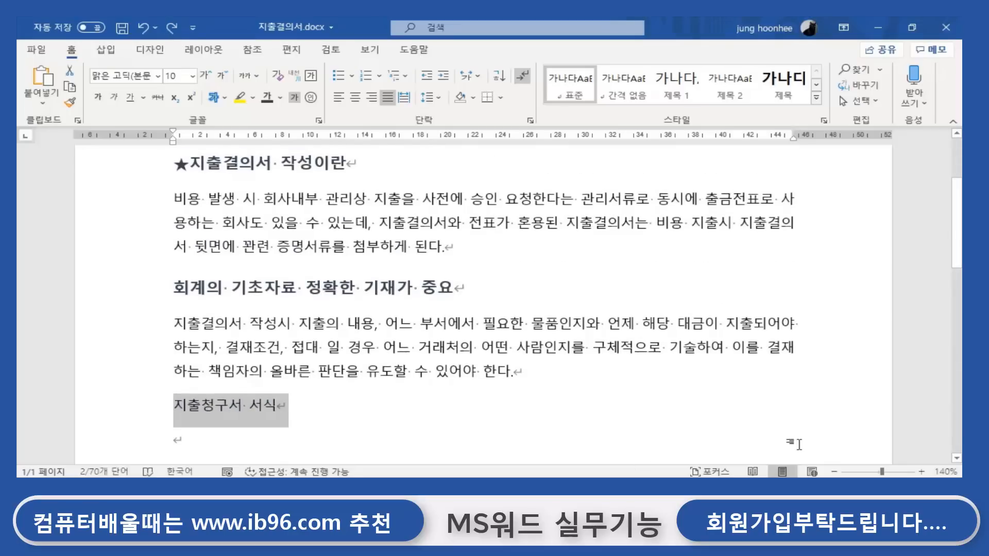
pyautogui.hotkey('ctrl', 'z')
pyautogui.hotkey('ctrl', 'z')
pyautogui.hotkey('ctrl', 'z')
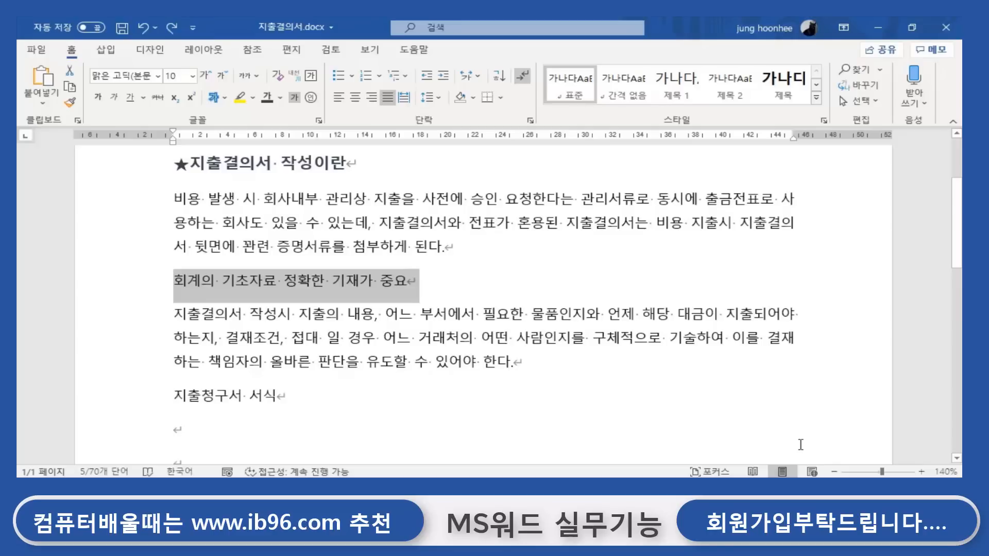
# Copy the ★지출결의서 작성이란 heading's formatting onto both 회계의 기초자료 정확한 기재가 중요 and 지출청구서 서식 with the Format Painter.
pyautogui.hotkey('ctrl', 'Home')
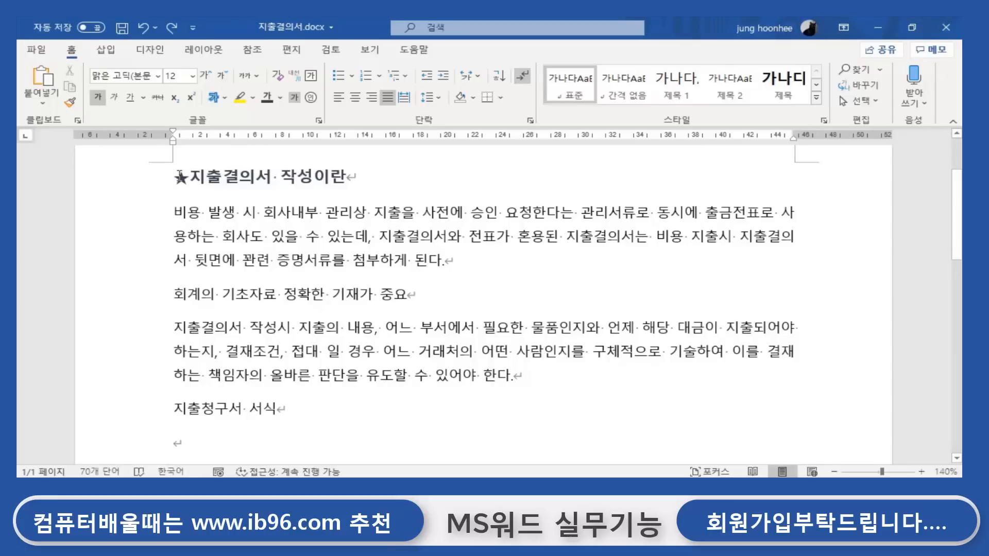
pyautogui.moveTo(178, 175); pyautogui.dragTo(361, 175)
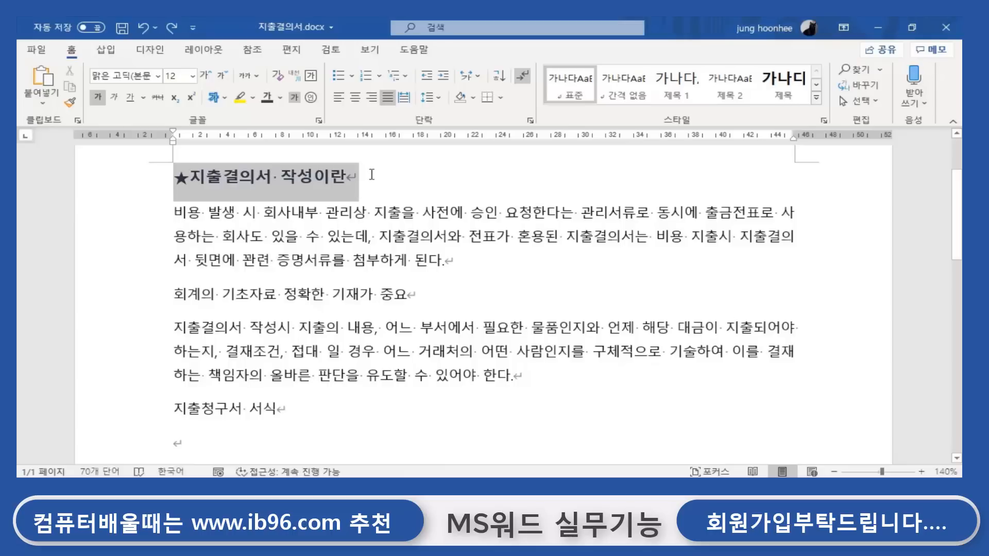
pyautogui.click(71, 104)
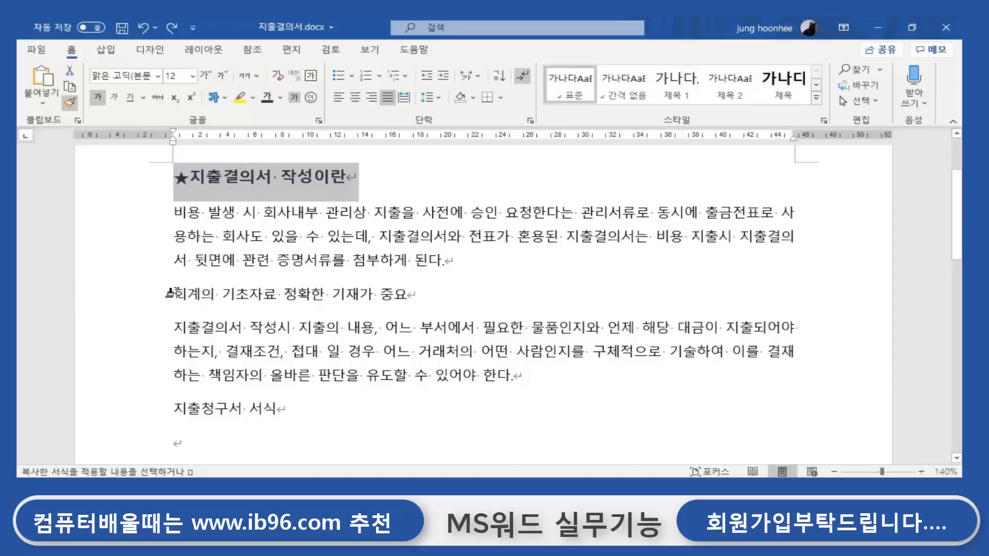
pyautogui.moveTo(169, 293)
pyautogui.mouseDown()
pyautogui.moveTo(420, 289)
pyautogui.moveTo(439, 301)
pyautogui.mouseUp()
pyautogui.moveTo(170, 412); pyautogui.dragTo(353, 414)
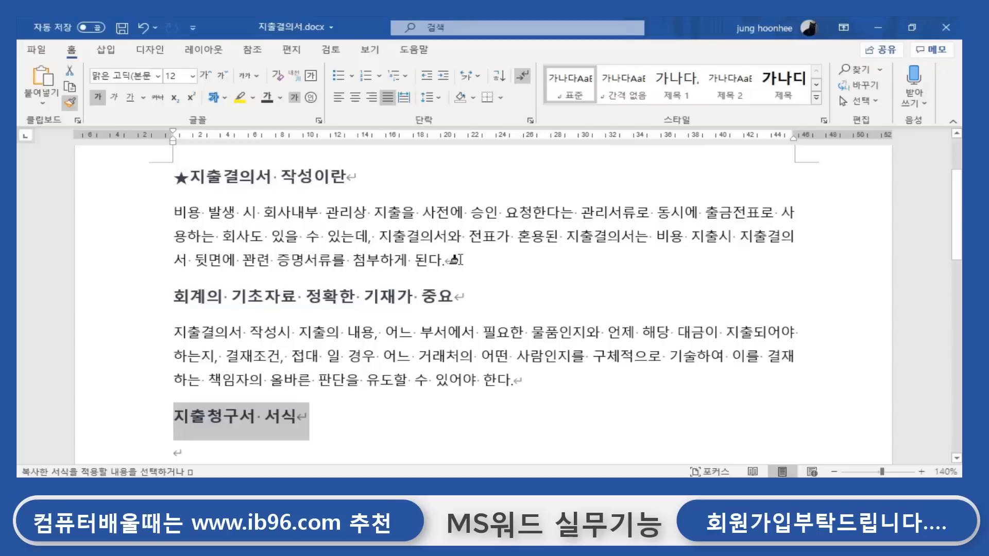
pyautogui.press('Escape')
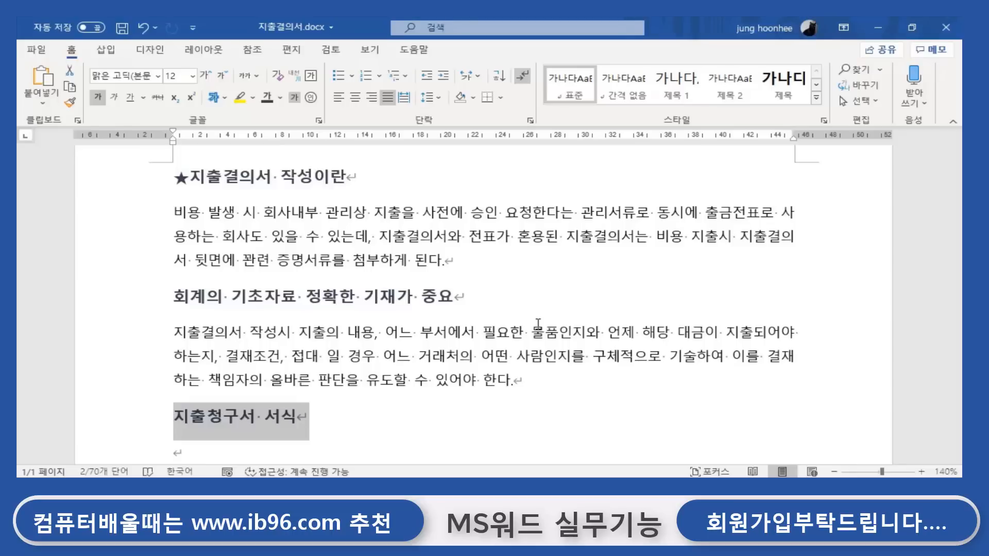
# Insert a ♣ symbol in front of the heading 지출청구서 서식 and place the cursor on the blank line beneath it.
pyautogui.click(181, 415)
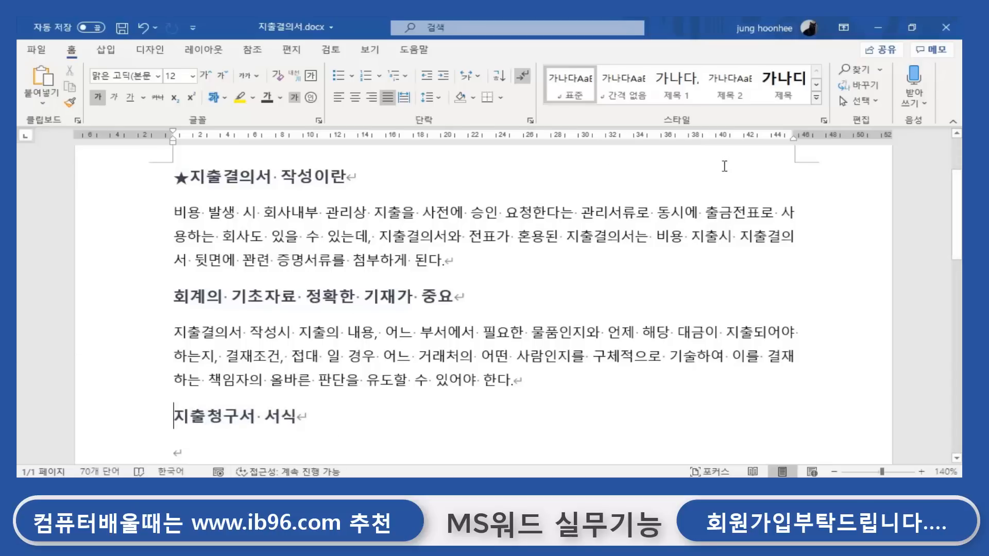
pyautogui.click(106, 49)
pyautogui.click(862, 88)
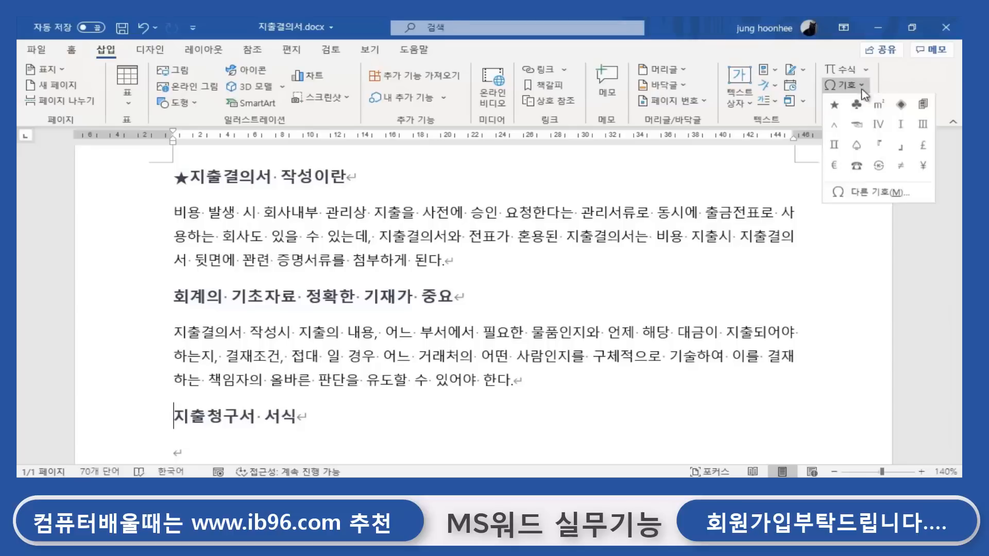
pyautogui.click(856, 123)
pyautogui.click(406, 432)
pyautogui.click(417, 442)
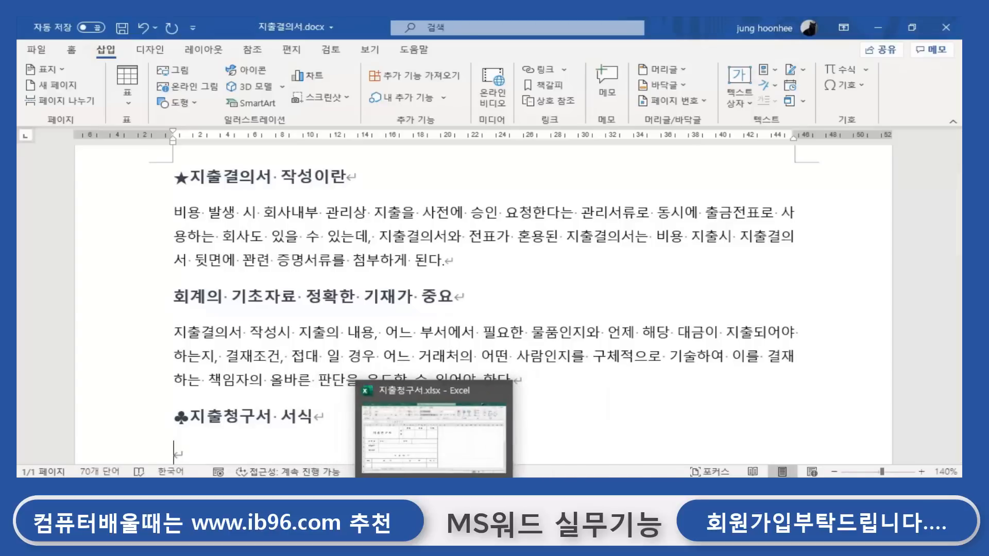
# Switch to 지출청구서.xlsx in Excel and copy the entire 지출청구서 form, from the title cell A1 through row 21.
pyautogui.click(435, 489)
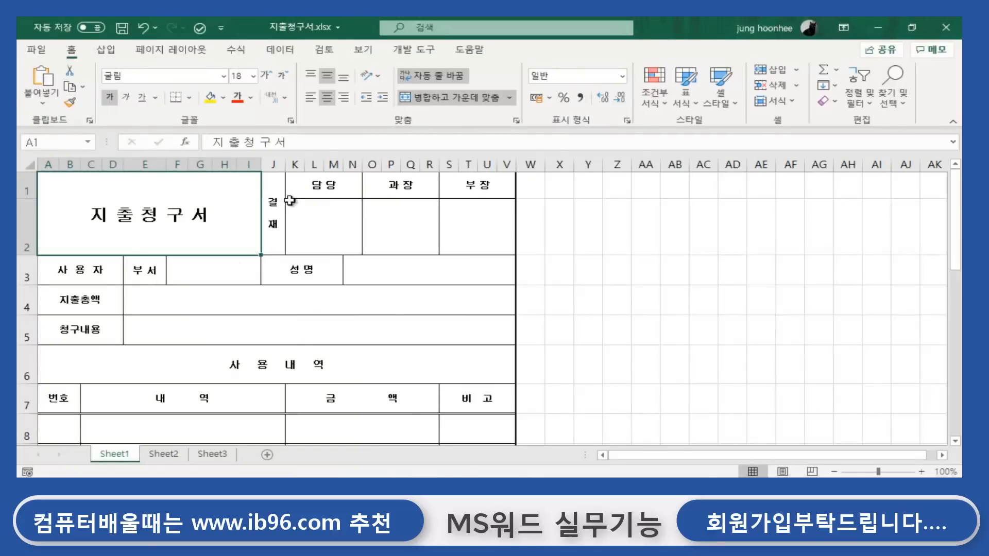
pyautogui.scroll(-5, 302, 404)
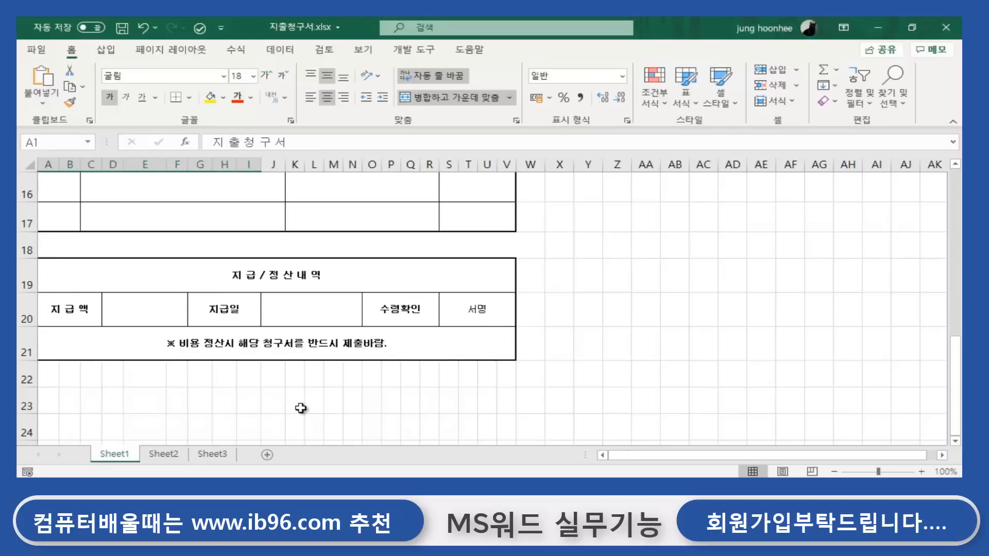
pyautogui.scroll(5, 301, 407)
pyautogui.scroll(-3, 263, 333)
pyautogui.scroll(3, 263, 332)
pyautogui.click(640, 259)
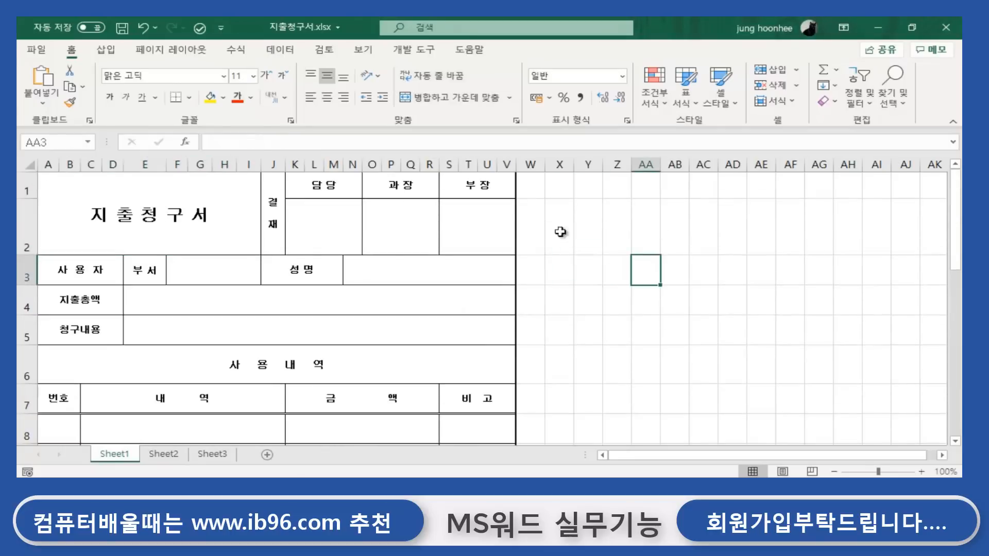
pyautogui.click(60, 192)
pyautogui.moveTo(62, 191); pyautogui.dragTo(405, 383)
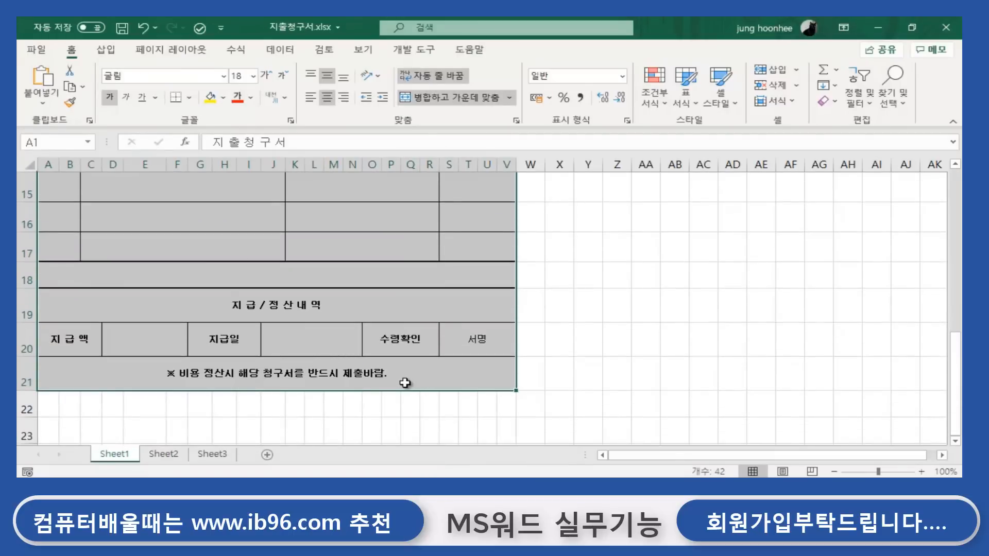
pyautogui.hotkey('ctrl', 'c')
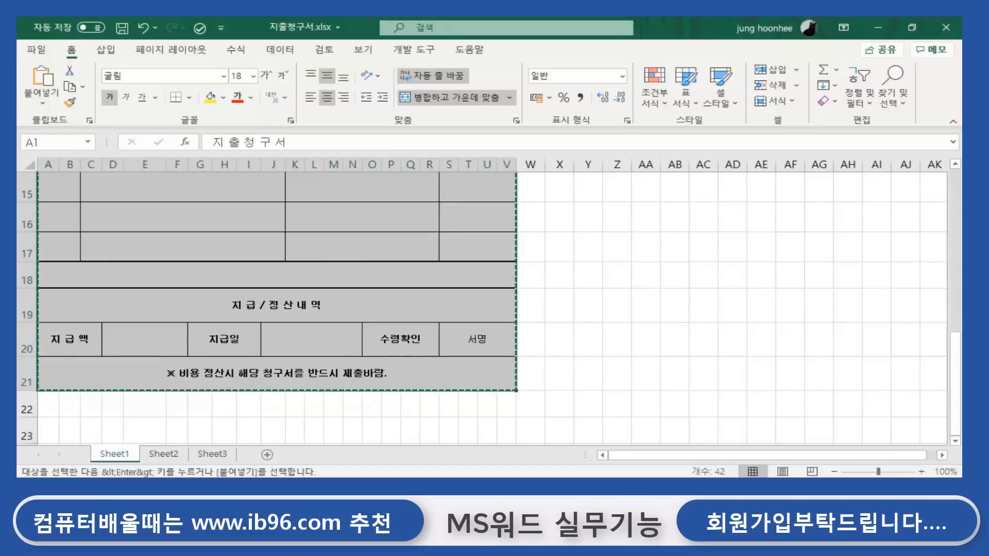
# Return to 지출결의서.docx in Word and paste the form below ♣지출청구서 서식 with its source formatting, and review the table.
pyautogui.click(616, 488)
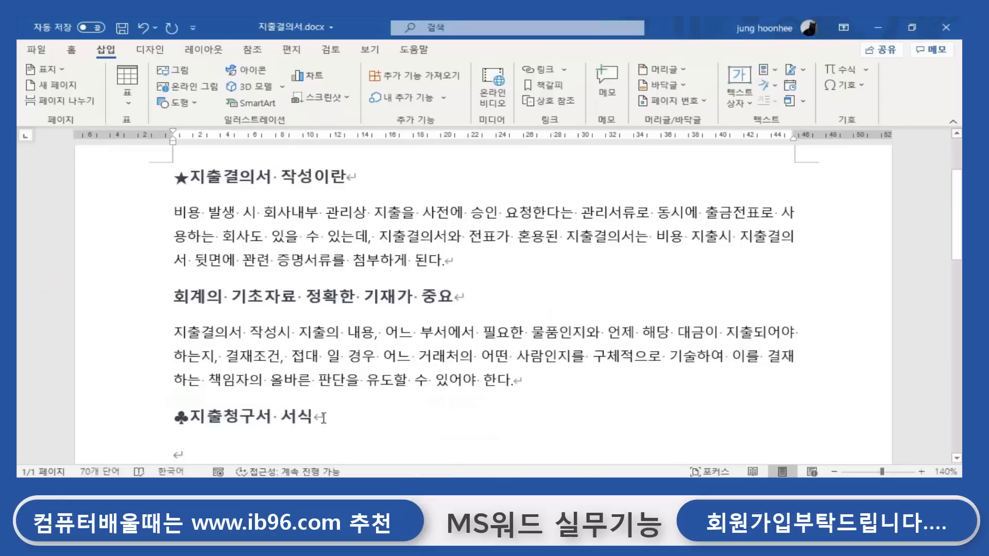
pyautogui.scroll(-6, 379, 327)
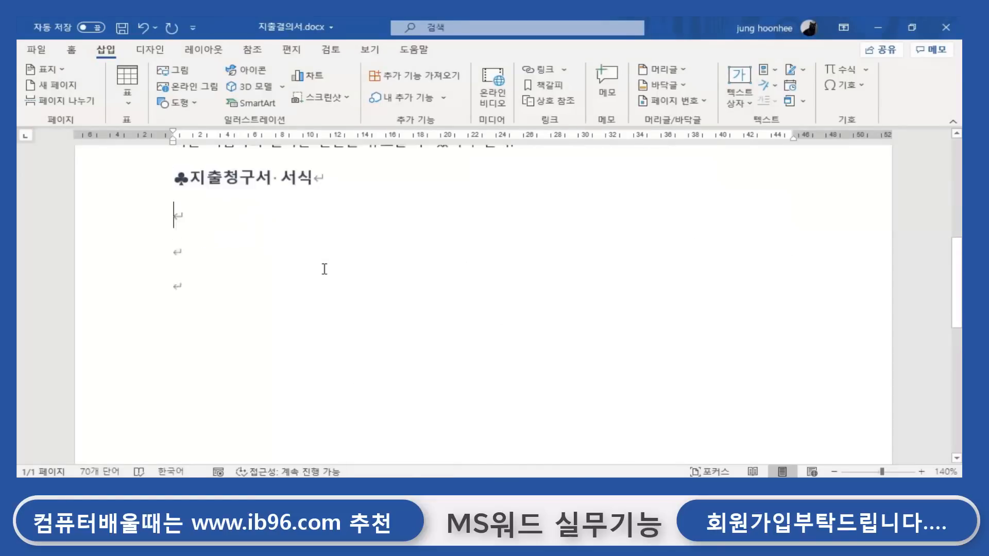
pyautogui.scroll(2, 325, 270)
pyautogui.click(175, 232)
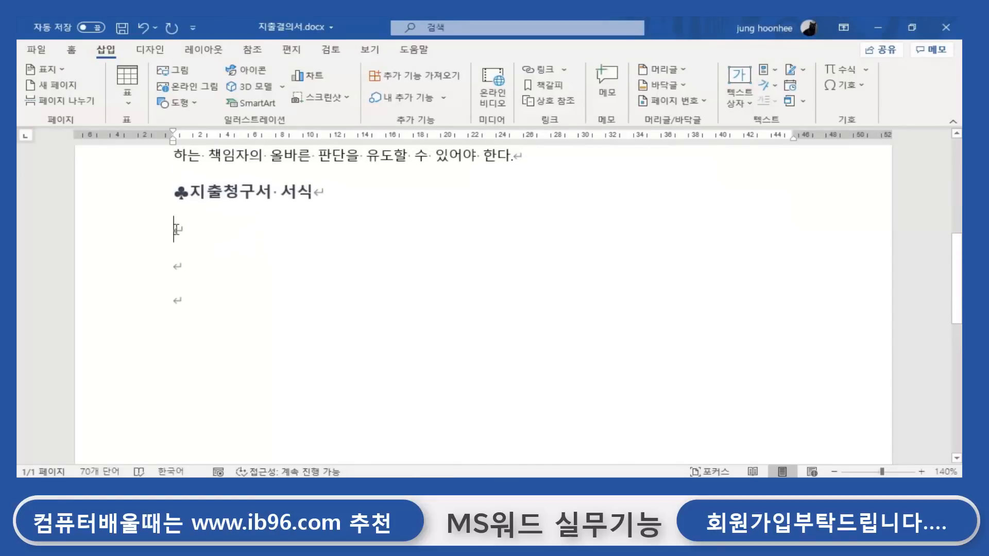
pyautogui.rightClick(177, 230)
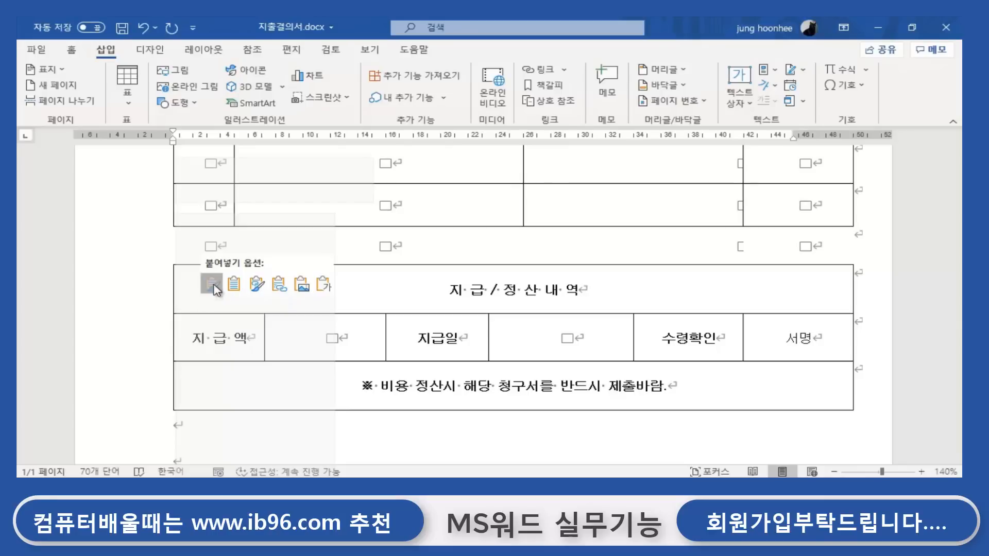
pyautogui.scroll(10, 495, 303)
pyautogui.scroll(-10, 495, 302)
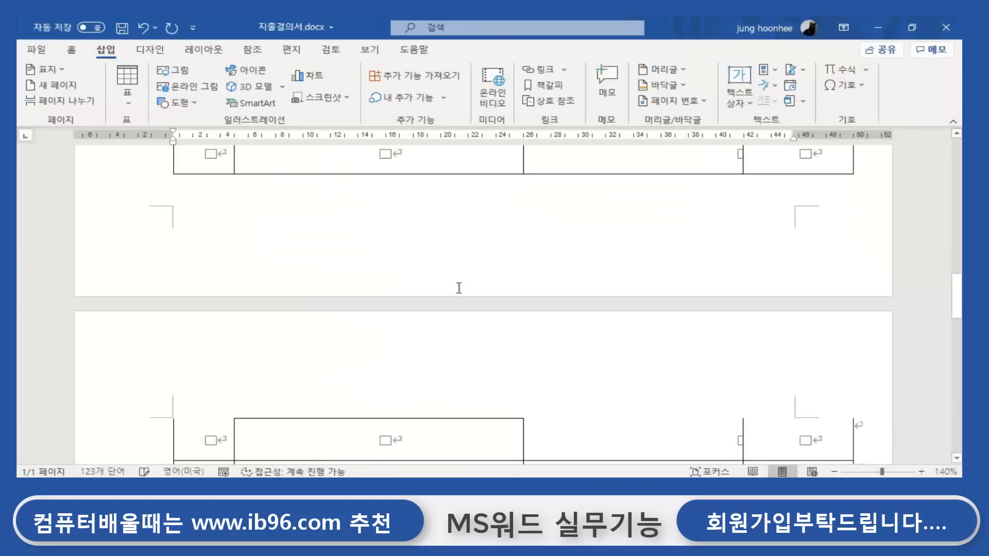
pyautogui.scroll(10, 475, 284)
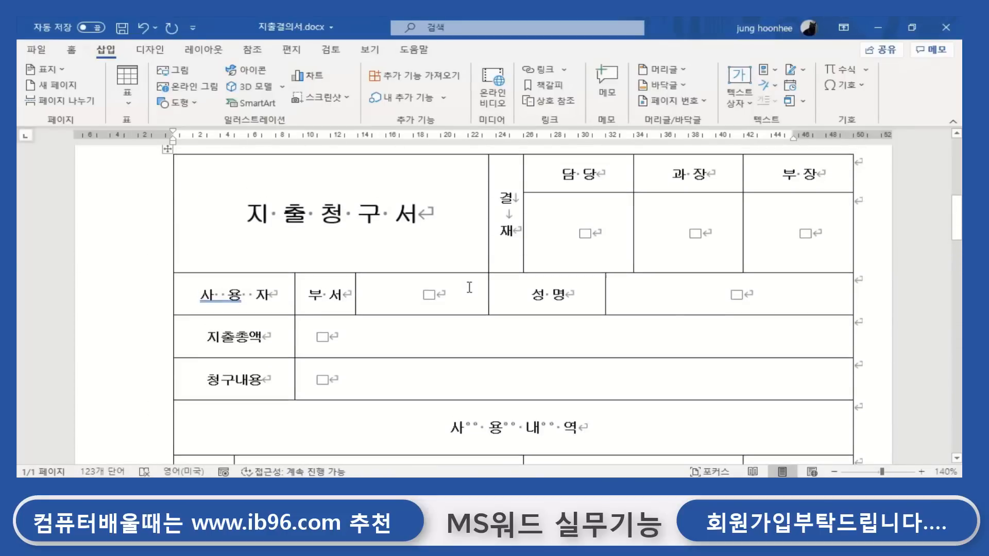
pyautogui.click(443, 216)
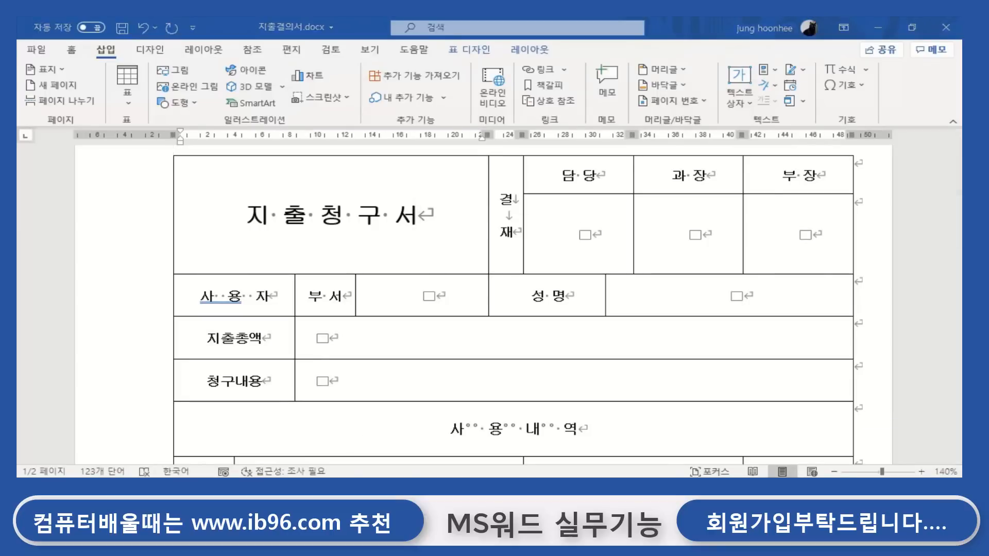
# Switch to 지출청구서.xlsx in Excel, end the copy mode, and replace the label in cell J3 with 이 름.
pyautogui.hotkey('alt', 'Tab')
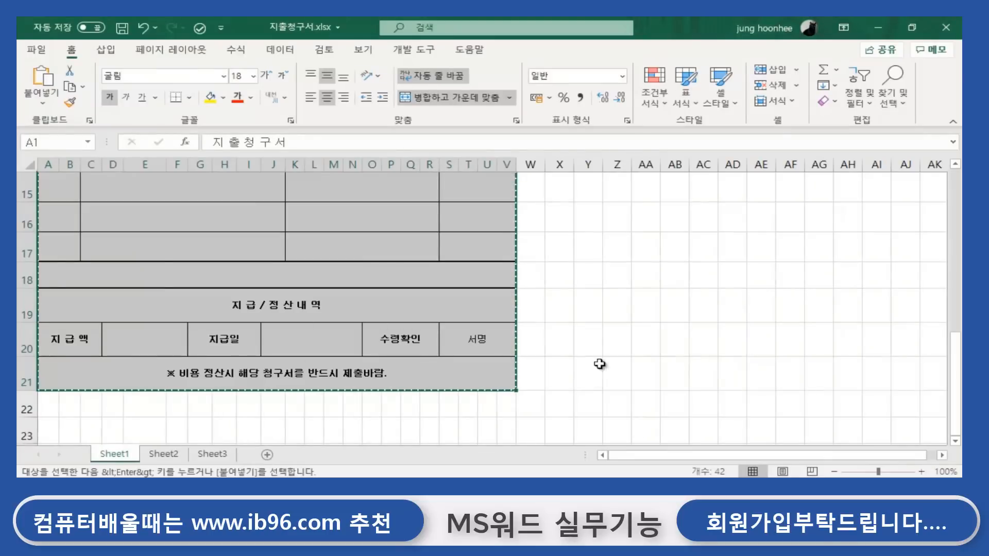
pyautogui.scroll(5, 635, 386)
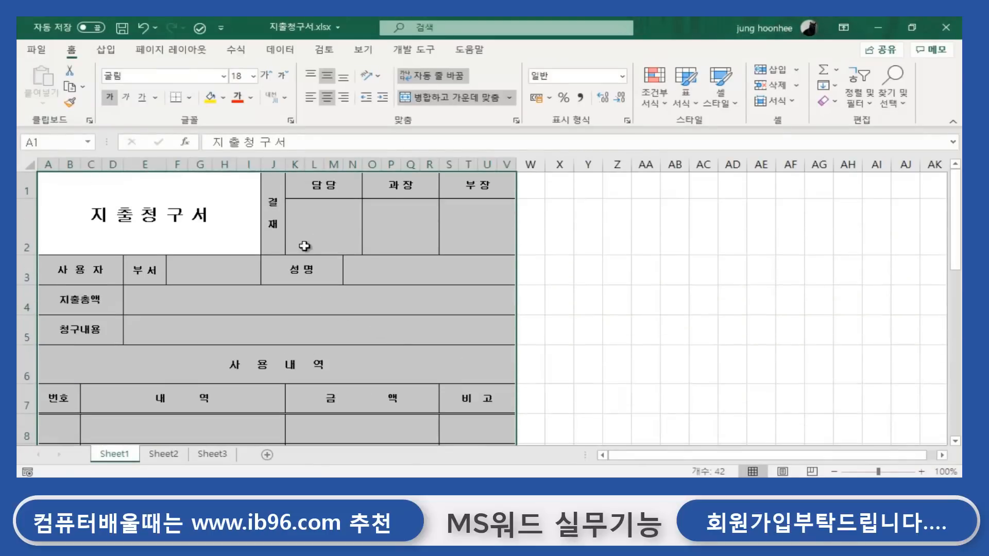
pyautogui.press('Escape')
pyautogui.click(566, 247)
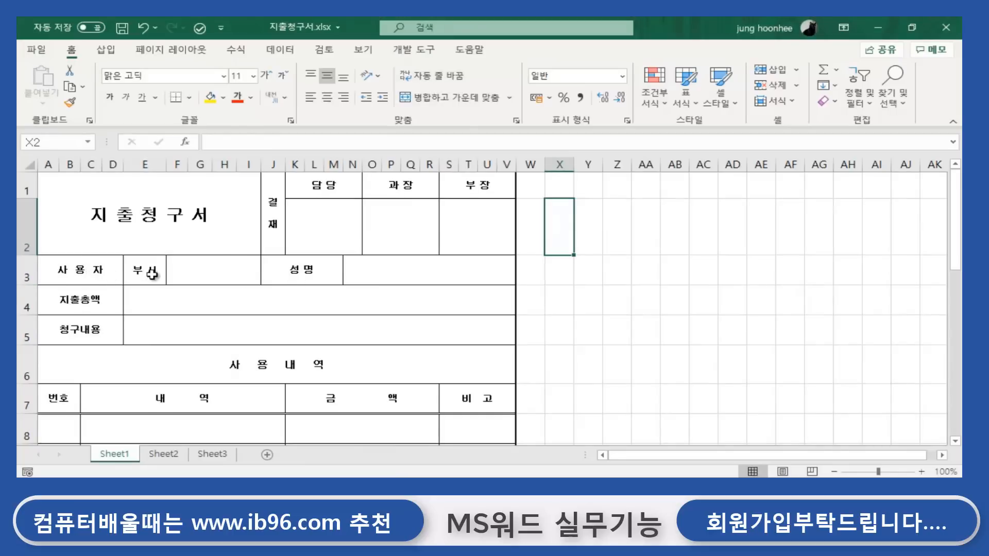
pyautogui.click(310, 270)
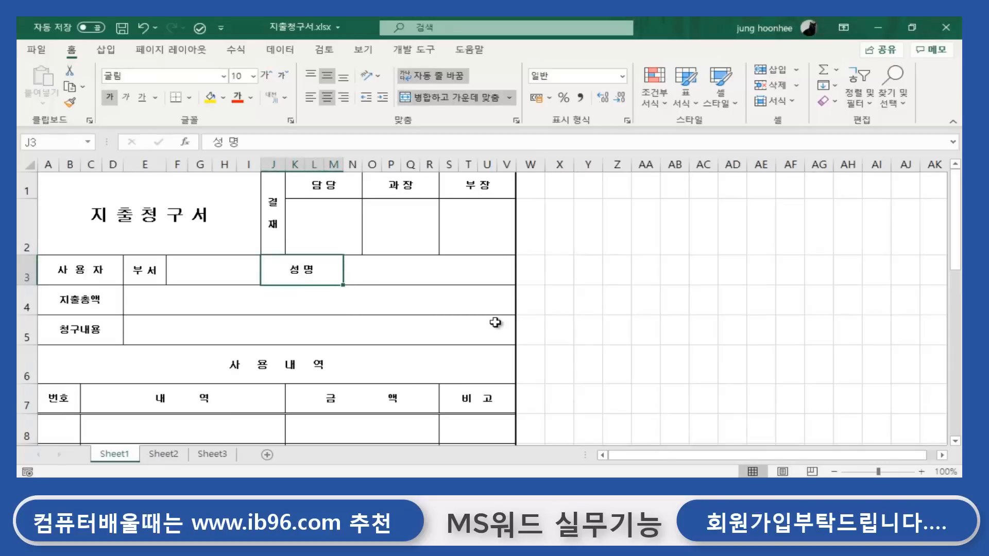
pyautogui.write('이')
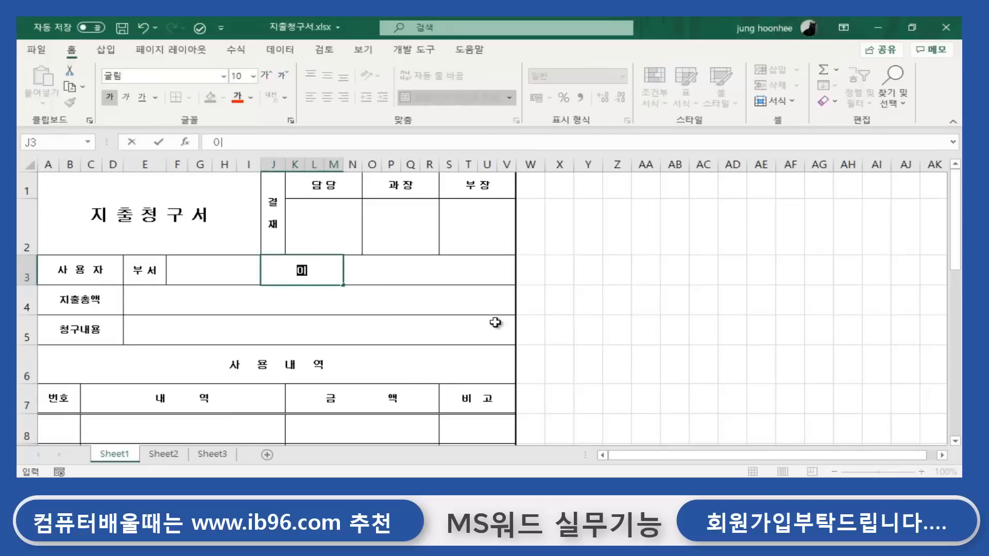
pyautogui.write(' 름')
pyautogui.press('Return')
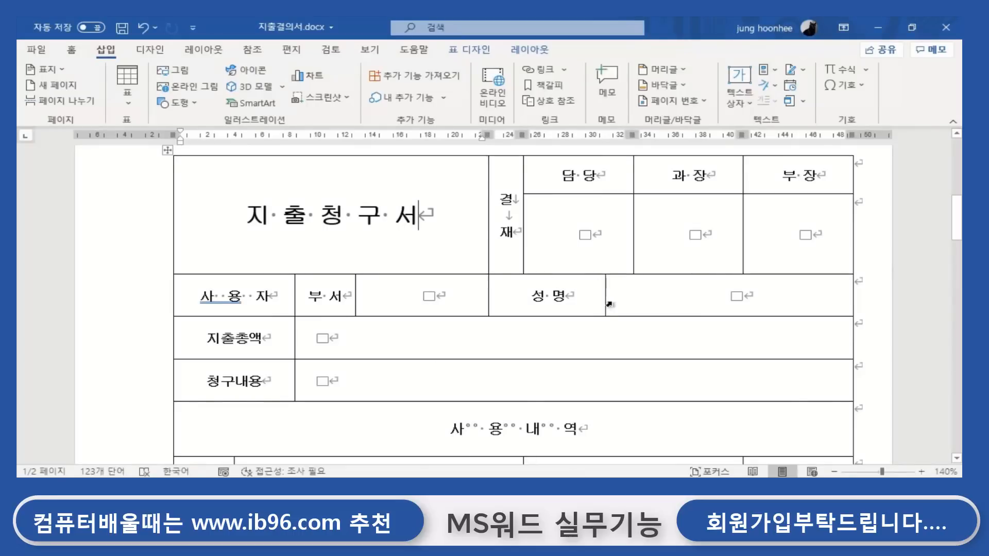
# Back in Word, delete the whole pasted 지출청구서 table below the ♣지출청구서 서식 heading.
pyautogui.scroll(3, 598, 312)
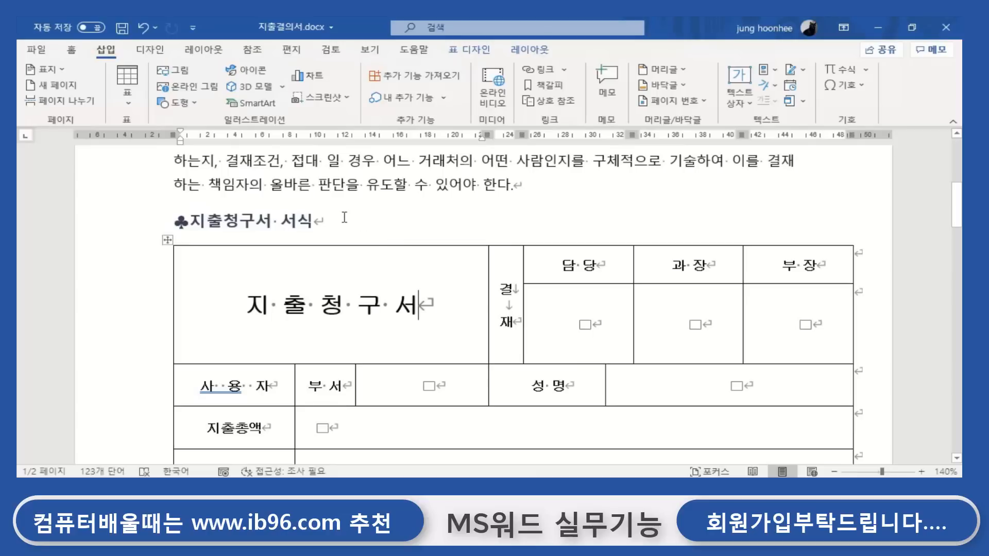
pyautogui.click(369, 238)
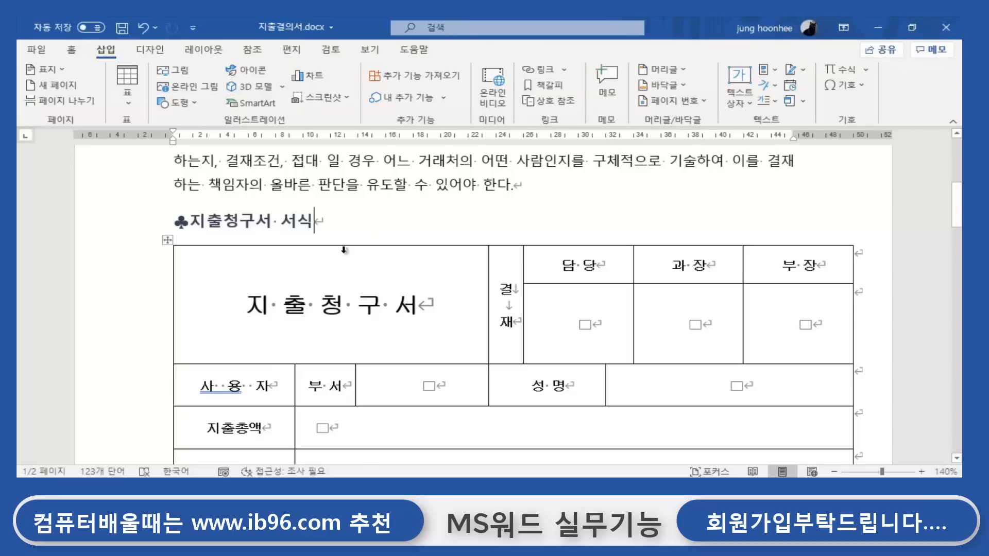
pyautogui.click(167, 241)
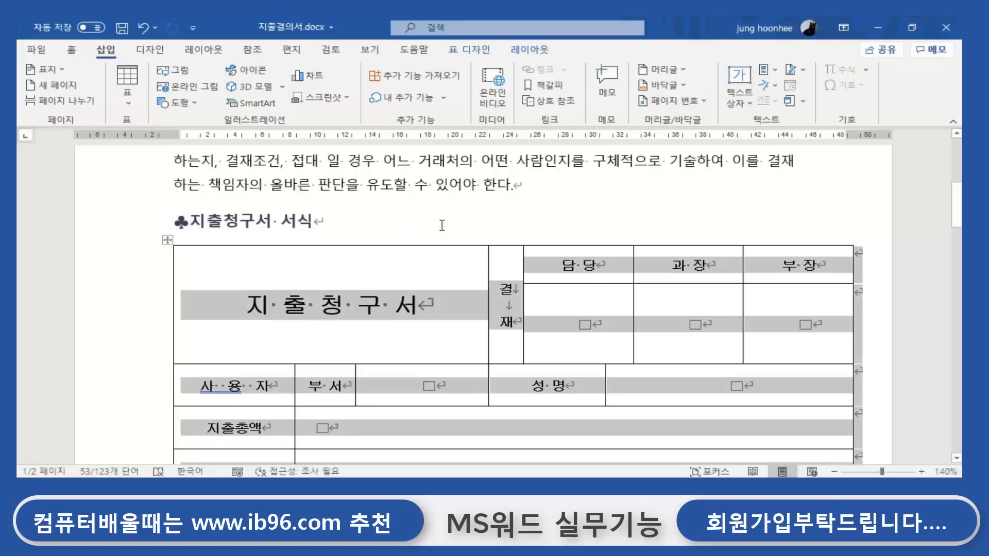
pyautogui.moveTo(327, 222); pyautogui.dragTo(457, 342)
pyautogui.press('Delete')
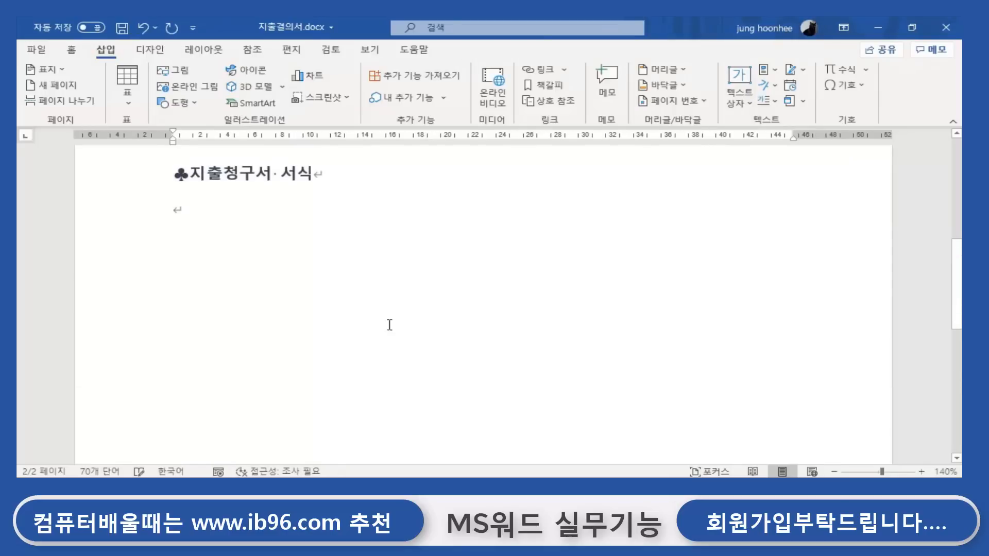
# Place the cursor below ♣지출청구서 서식, copy the edited form A1:V21 from 지출청구서.xlsx in Excel, and return to Word.
pyautogui.click(174, 210)
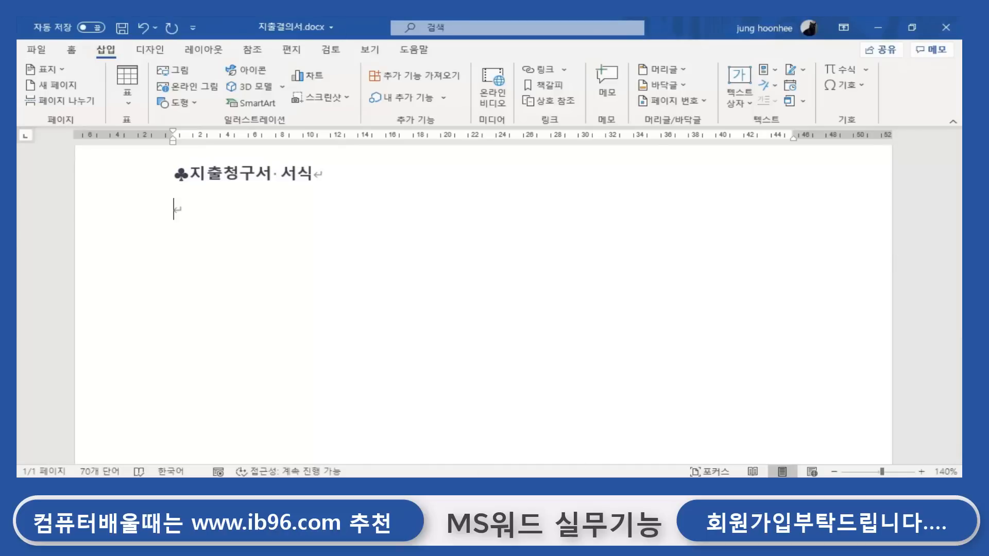
pyautogui.click(460, 488)
pyautogui.click(617, 301)
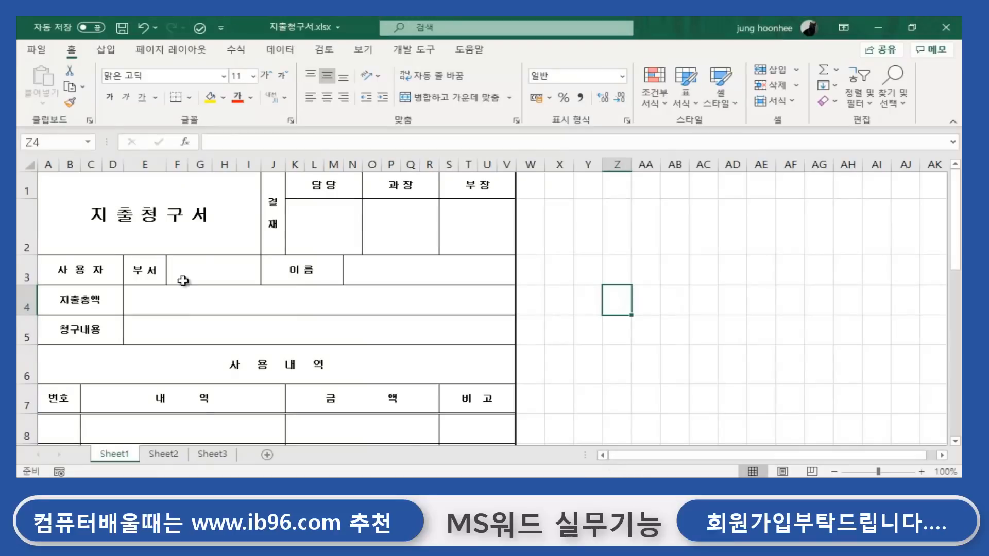
pyautogui.moveTo(98, 220); pyautogui.dragTo(441, 363)
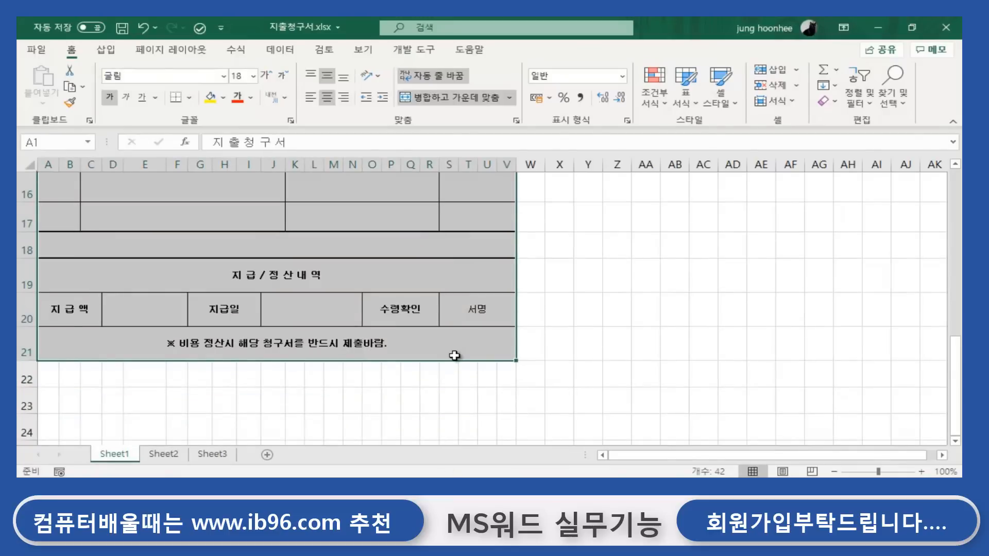
pyautogui.hotkey('ctrl', 'c')
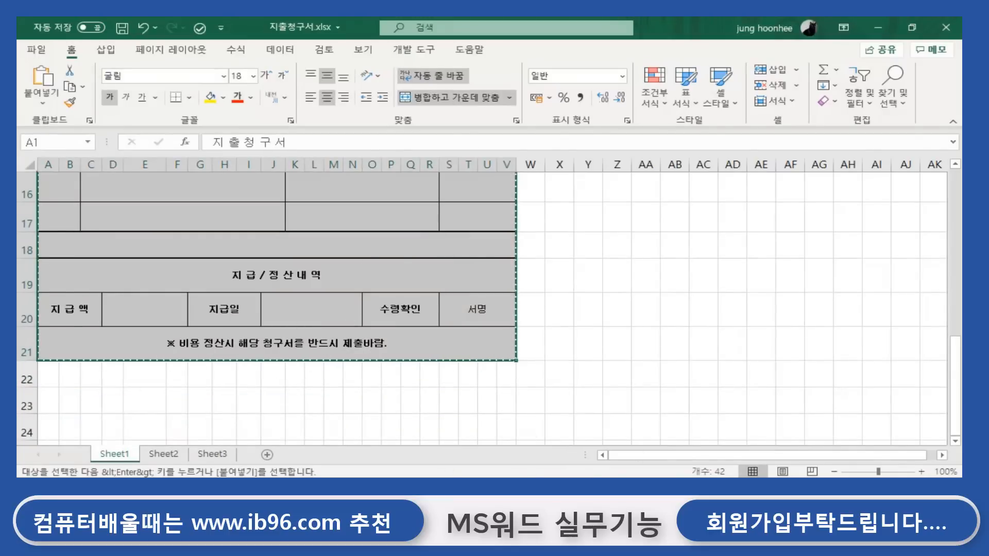
pyautogui.hotkey('alt', 'Tab')
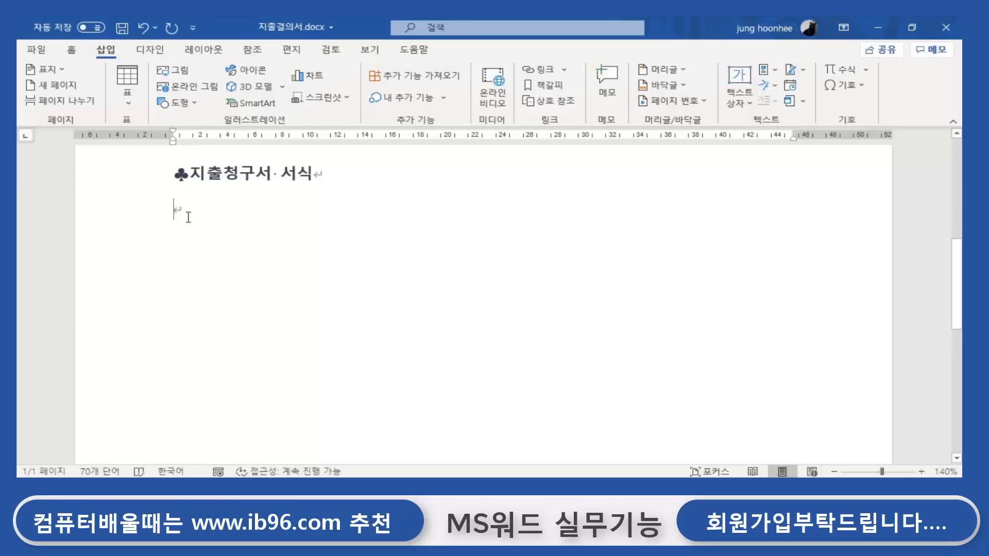
# Add a blank line below ♣지출청구서 서식 and paste the copied form as a linked table keeping its source formatting.
pyautogui.press('Return')
pyautogui.rightClick(181, 247)
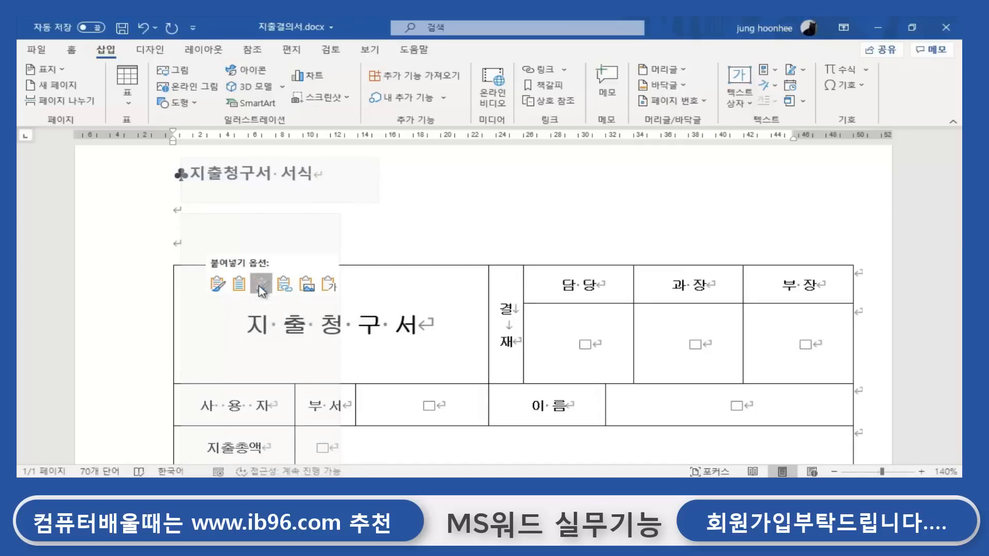
pyautogui.click(261, 285)
pyautogui.scroll(10, 439, 309)
pyautogui.scroll(10, 429, 309)
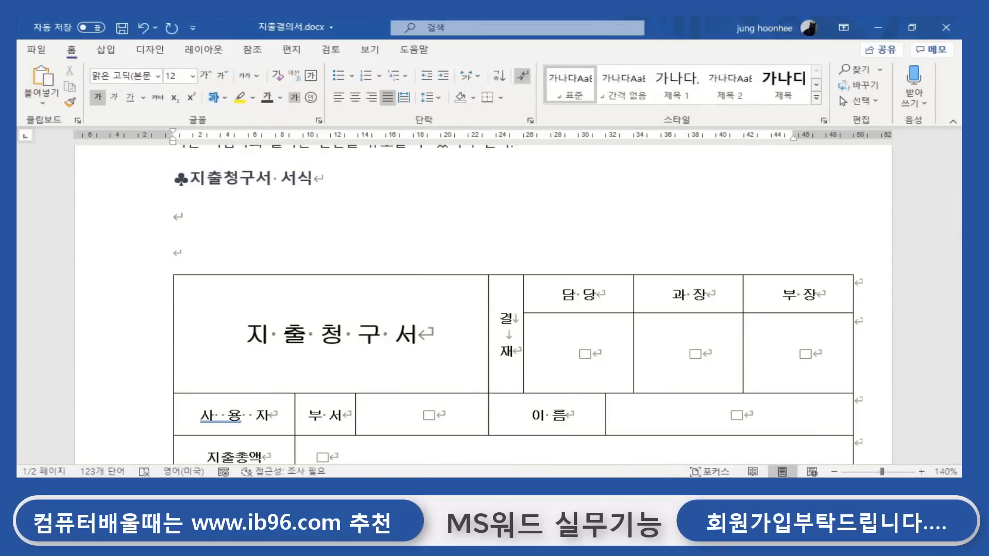
# Switch to 지출청구서.xlsx in Excel, end the copy mode, and replace the label in cell J3 with 성 명.
pyautogui.hotkey('alt', 'Tab')
pyautogui.scroll(5, 477, 300)
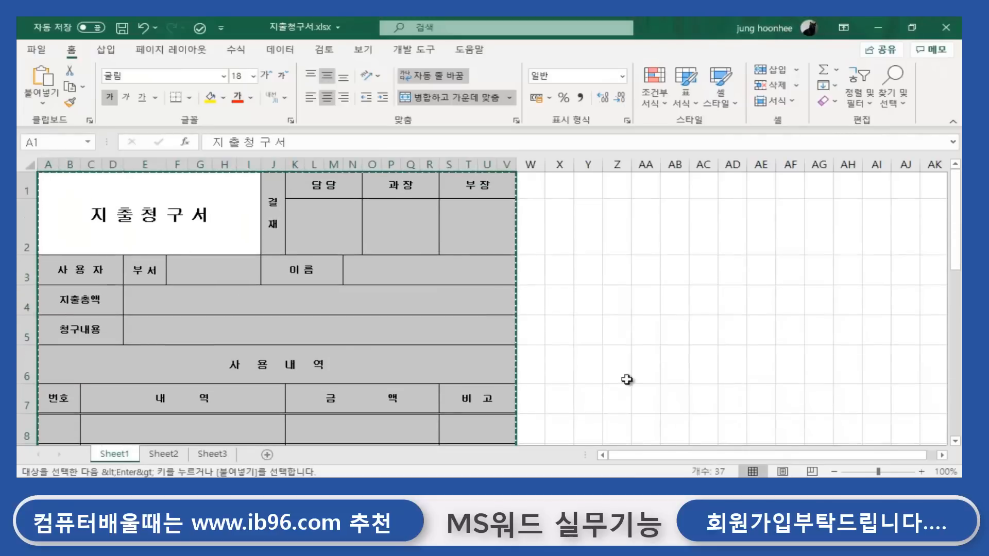
pyautogui.press('Escape')
pyautogui.click(584, 330)
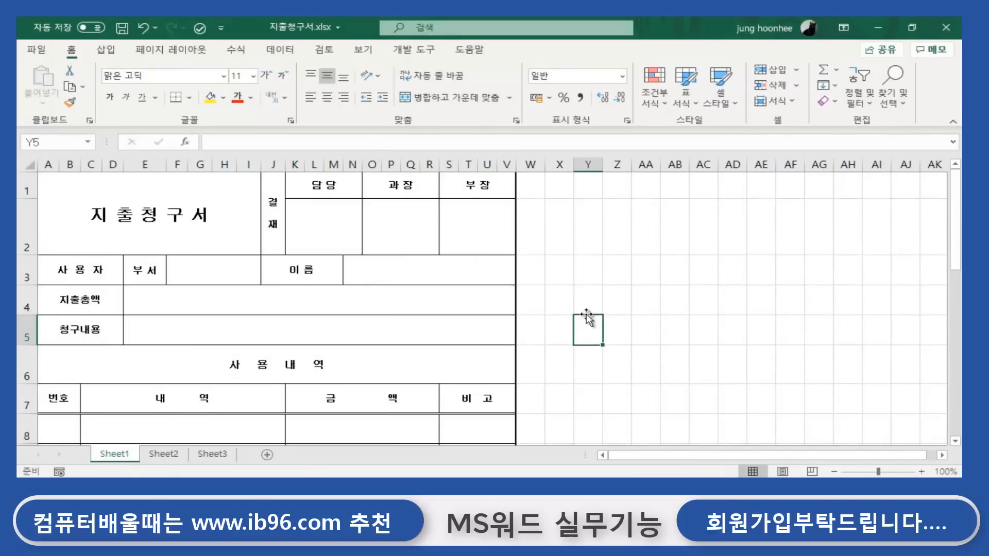
pyautogui.click(309, 272)
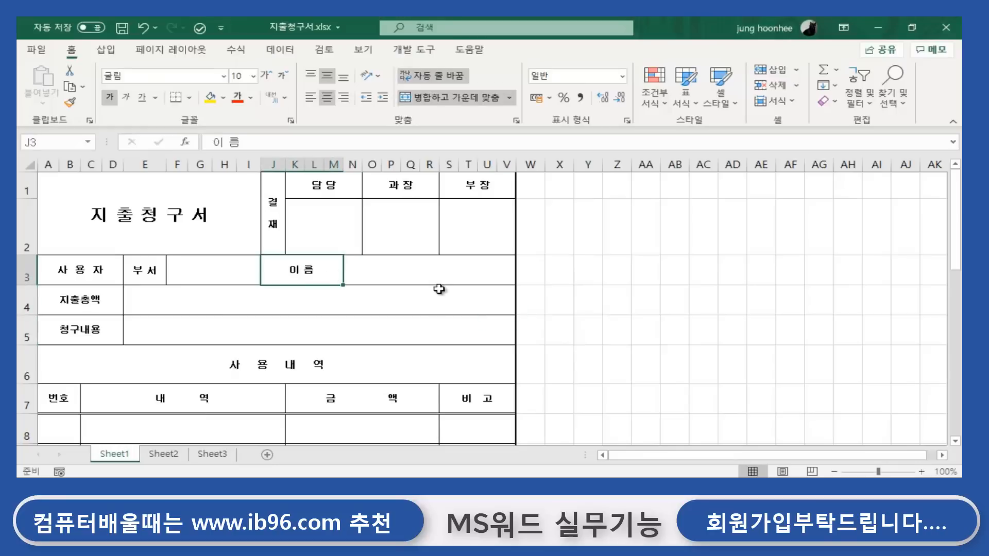
pyautogui.write('성ㅁ')
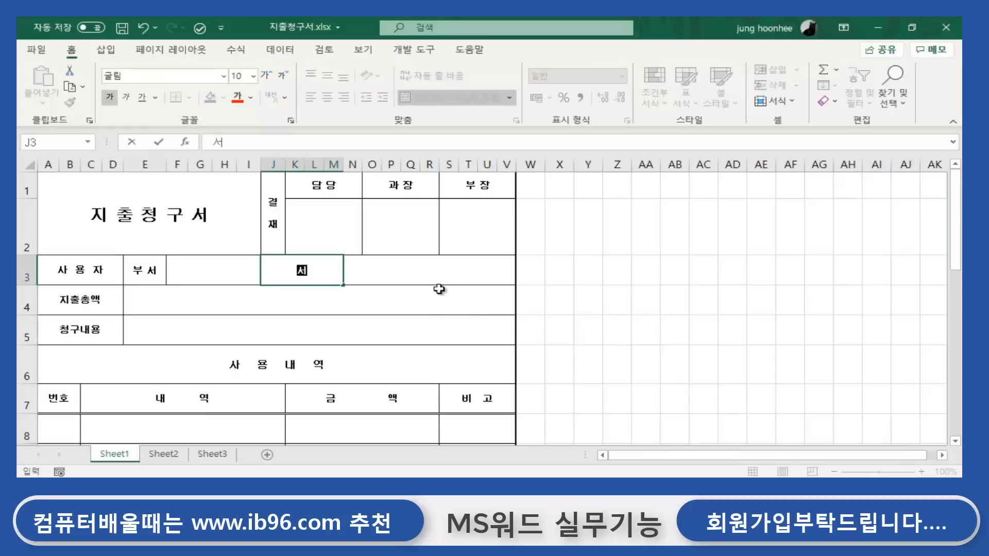
pyautogui.write('ㅕㅇ')
pyautogui.click(439, 289)
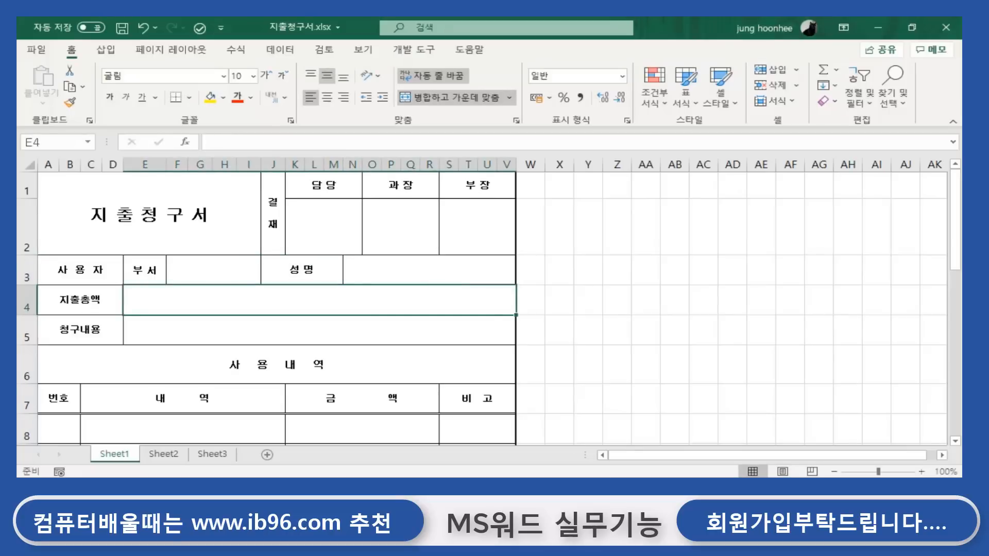
# Return to 지출결의서.docx in Word and update the link of the pasted 지출청구서 table.
pyautogui.click(612, 487)
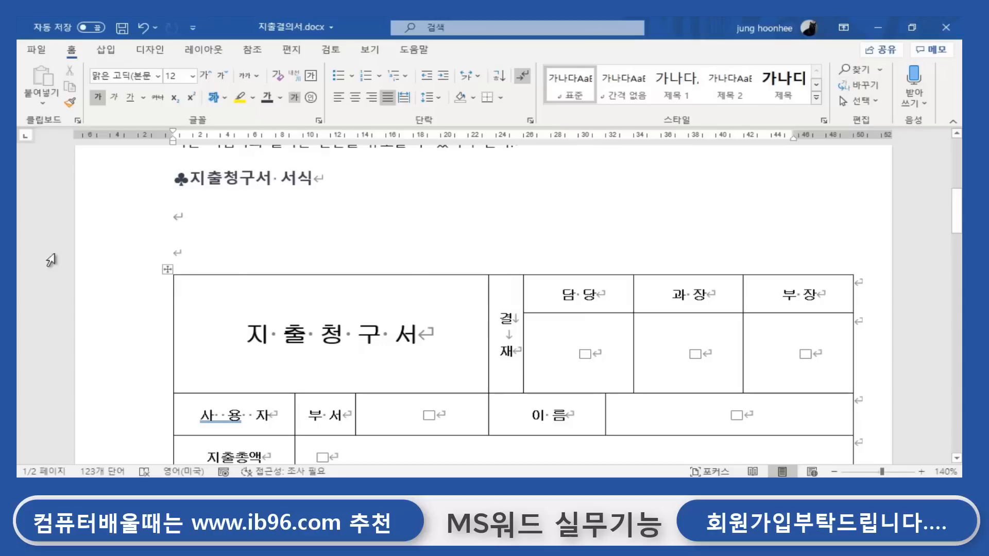
pyautogui.click(168, 269)
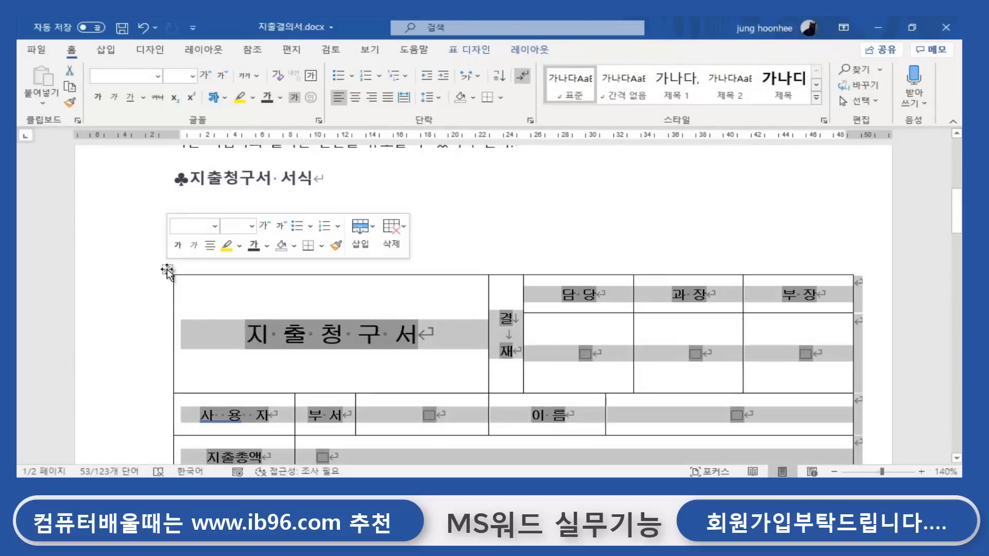
pyautogui.rightClick(168, 272)
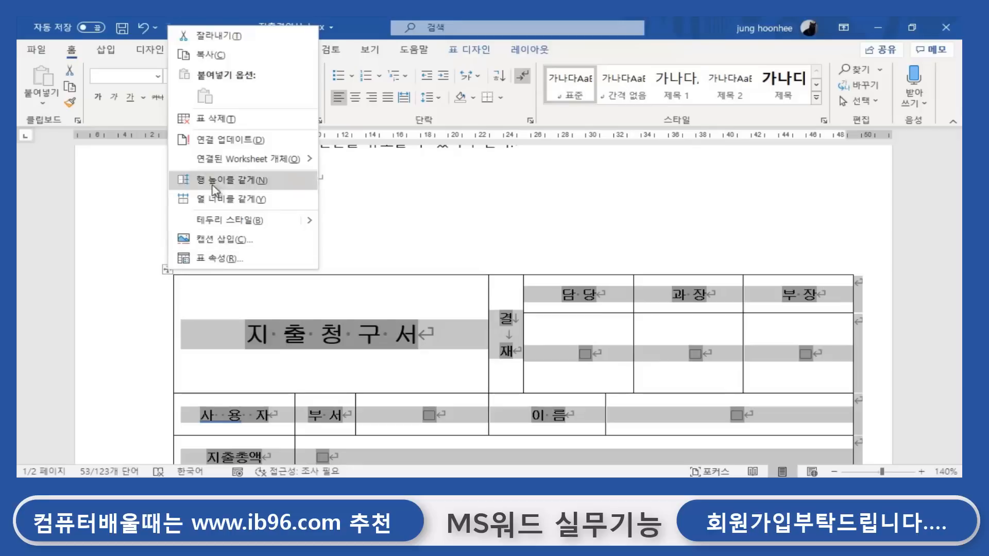
pyautogui.click(245, 142)
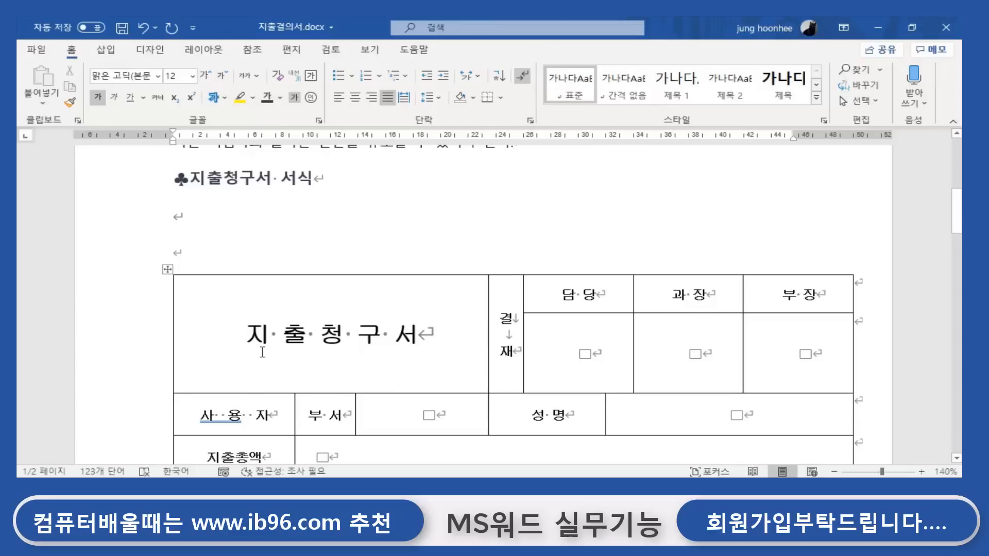
pyautogui.scroll(-7, 608, 368)
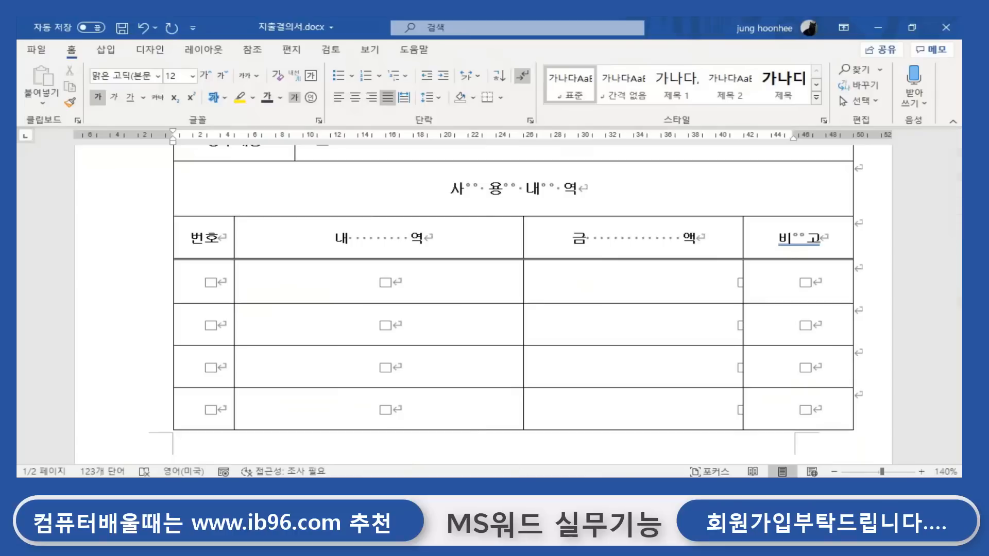
# In 지출청구서.xlsx in Excel, fill row 8 with number 1, description 탕비실 비품 지출청구 and amount 125000.
pyautogui.hotkey('alt', 'Tab')
pyautogui.scroll(-2, 327, 348)
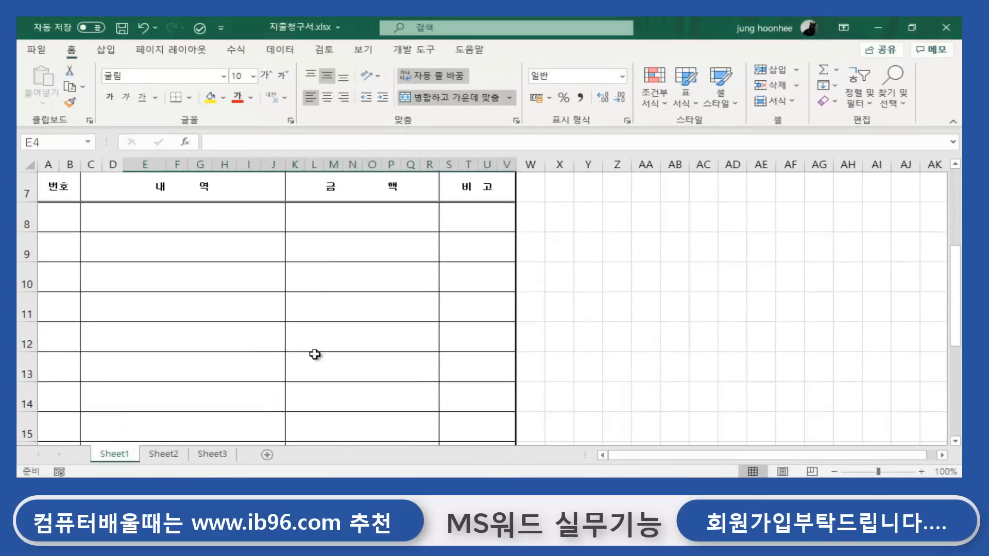
pyautogui.scroll(1, 244, 338)
pyautogui.click(62, 316)
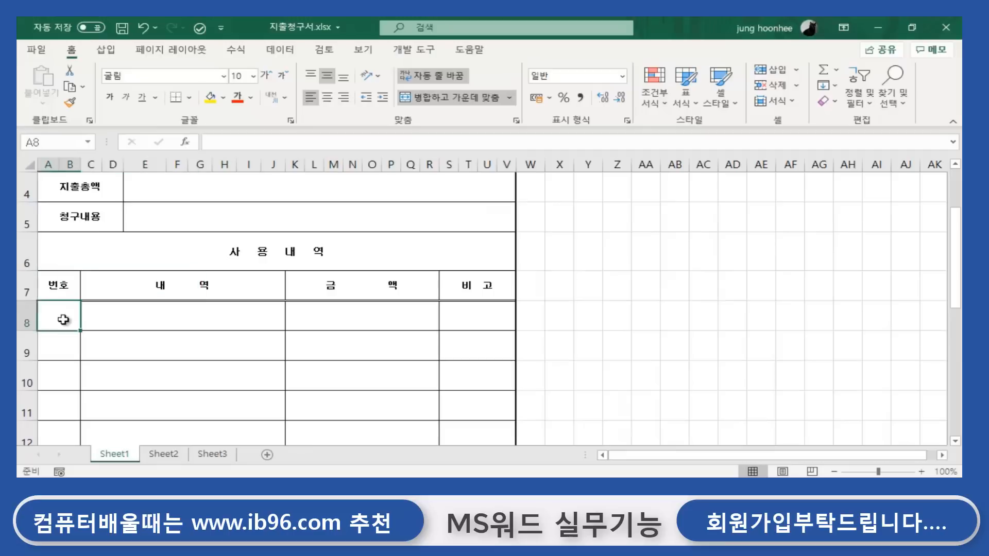
pyautogui.write('1')
pyautogui.click(151, 321)
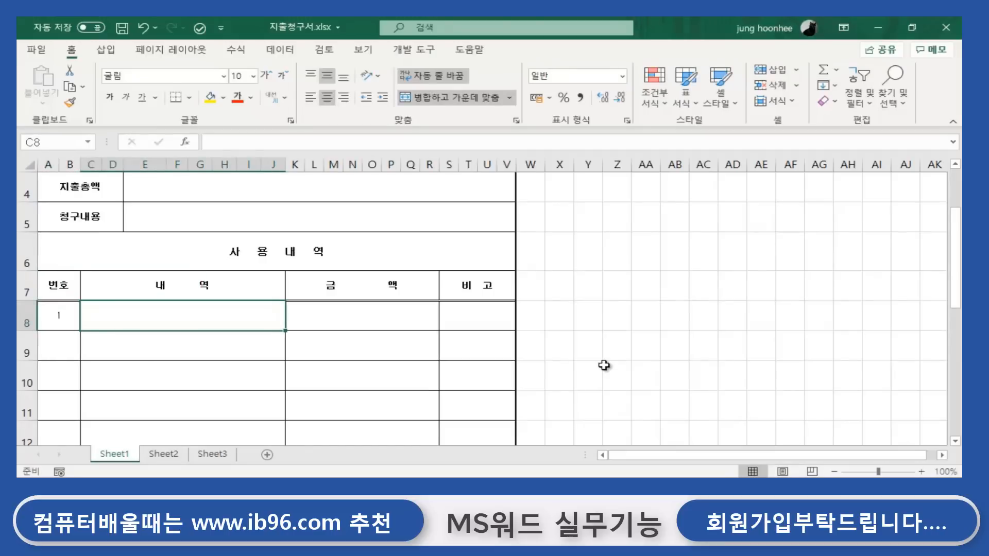
pyautogui.write('탕비실')
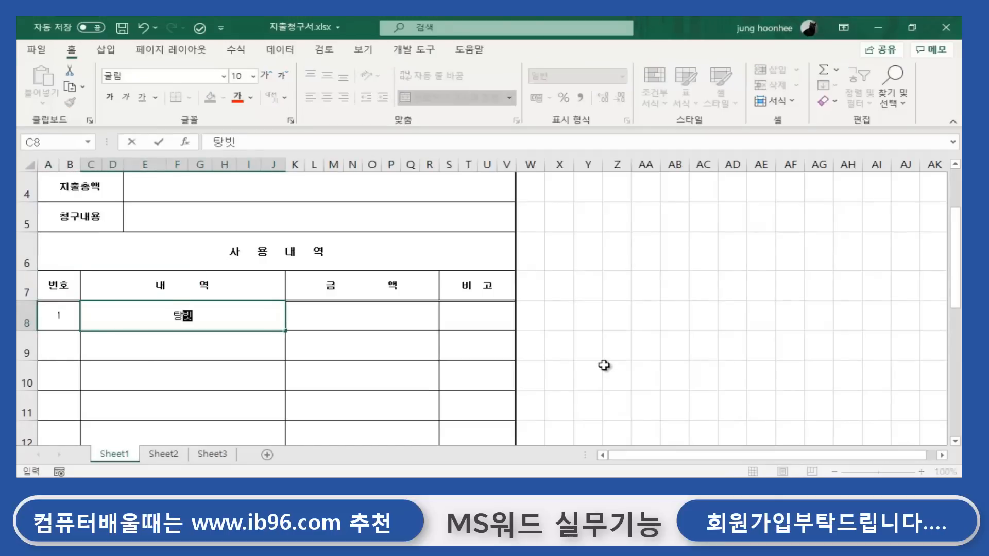
pyautogui.write(' 비품')
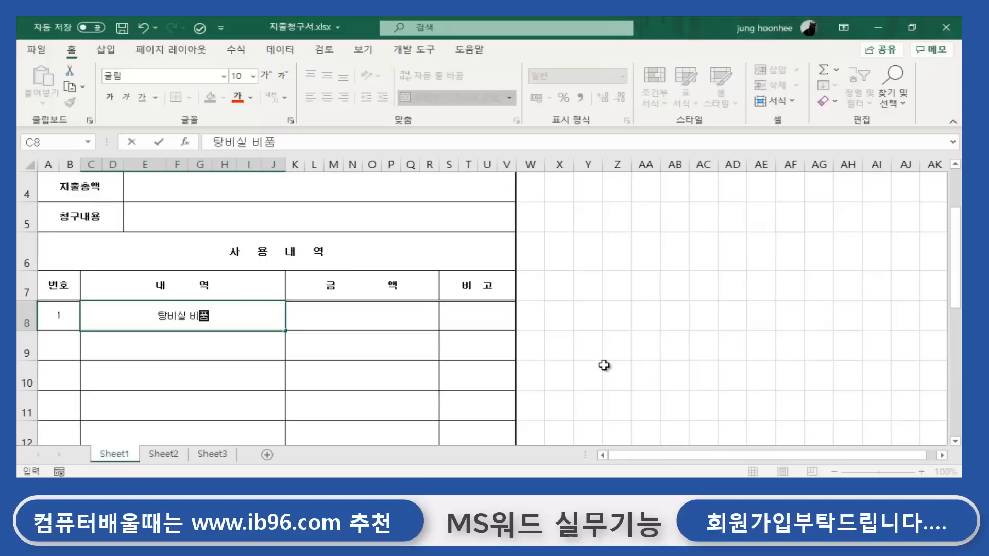
pyautogui.write(' 지출청구')
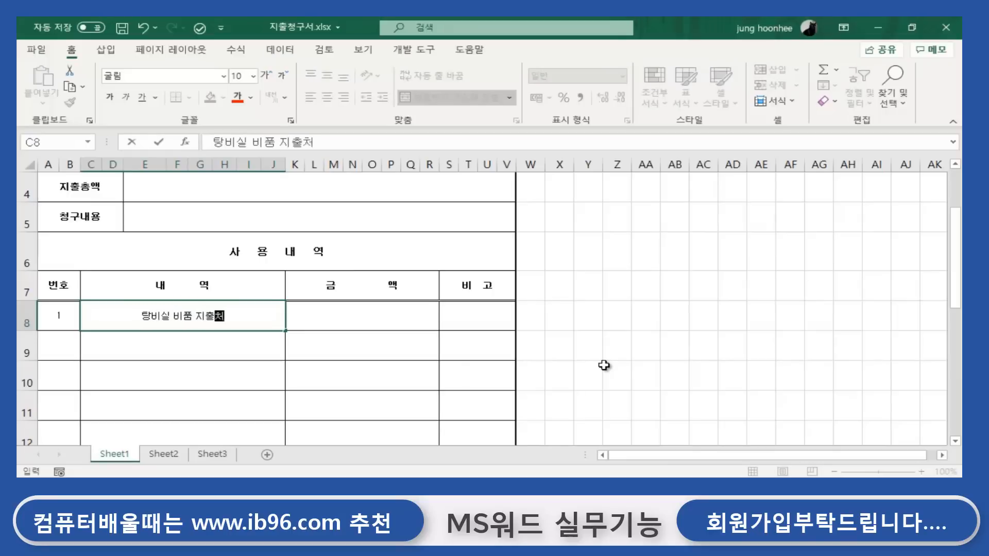
pyautogui.click(353, 314)
pyautogui.write('1250000')
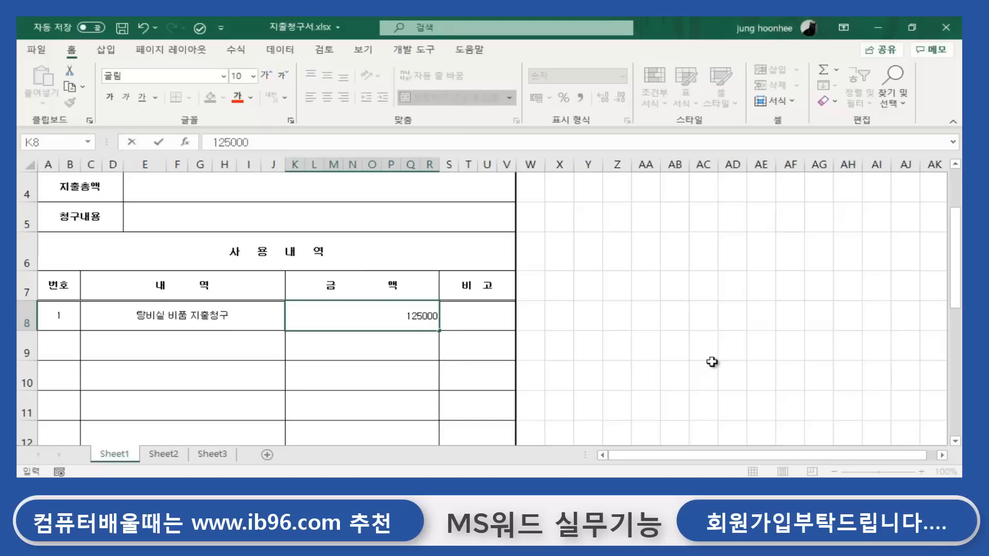
pyautogui.press('Return')
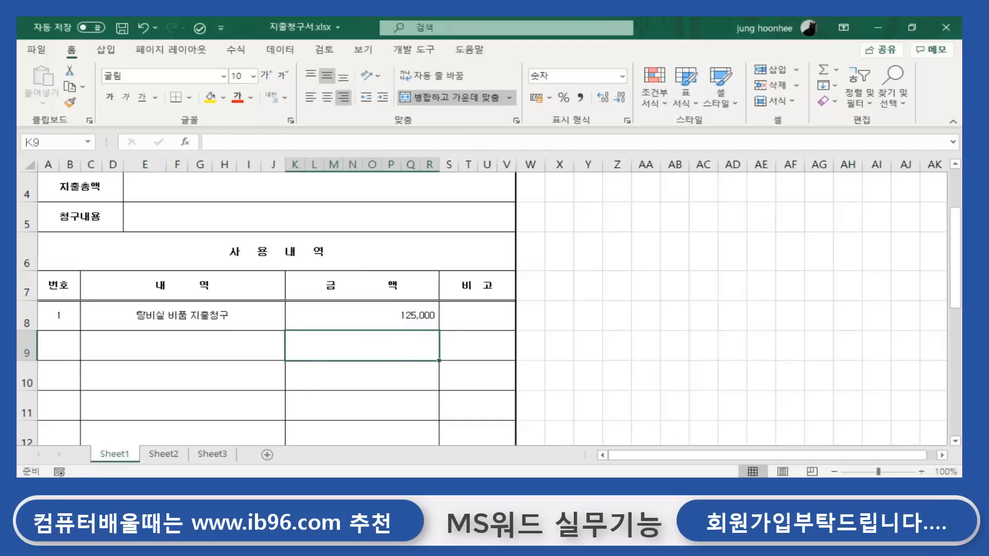
# Back in Word, update the linked 지출청구서 table again to bring in the new row 8 entries, and review it.
pyautogui.hotkey('alt', 'Tab')
pyautogui.scroll(8, 441, 318)
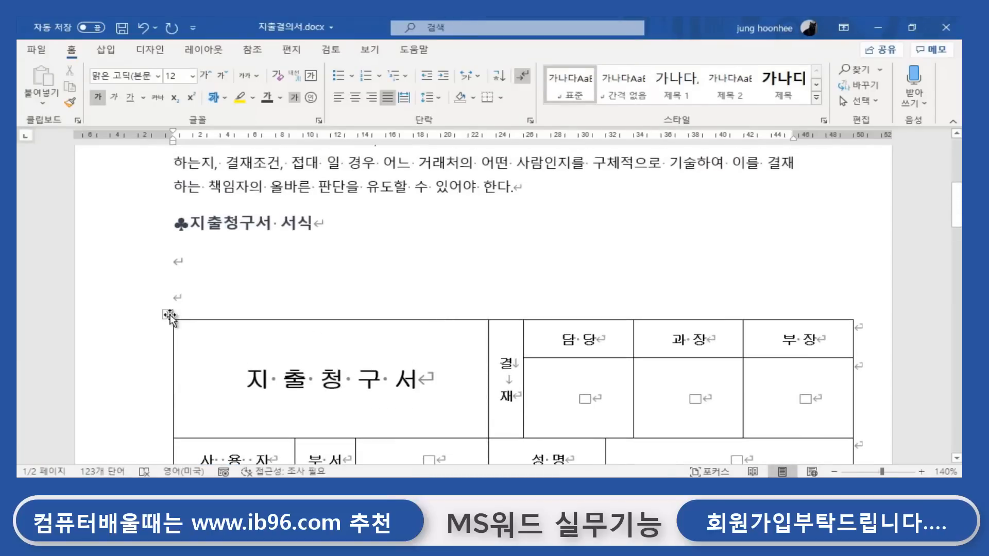
pyautogui.rightClick(170, 316)
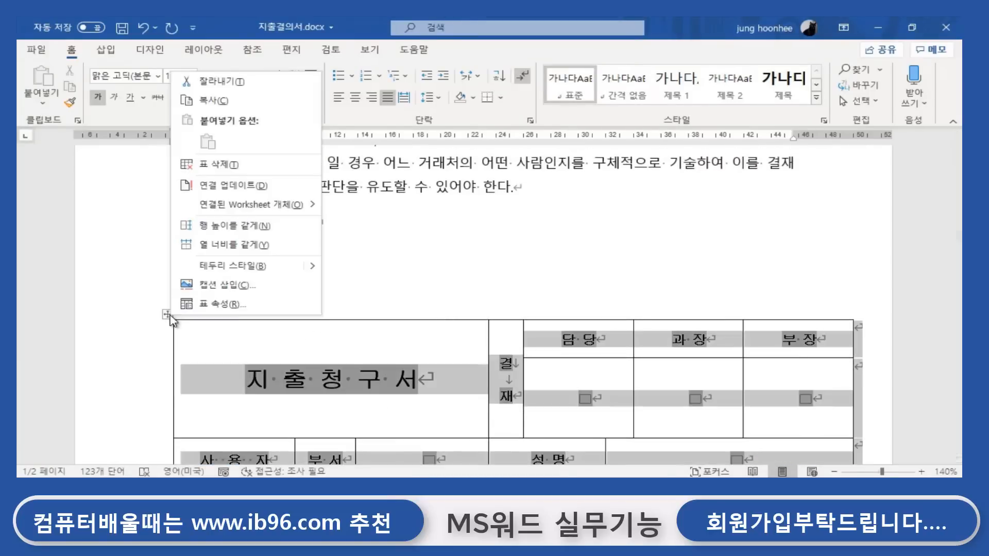
pyautogui.click(222, 185)
pyautogui.scroll(-5, 644, 304)
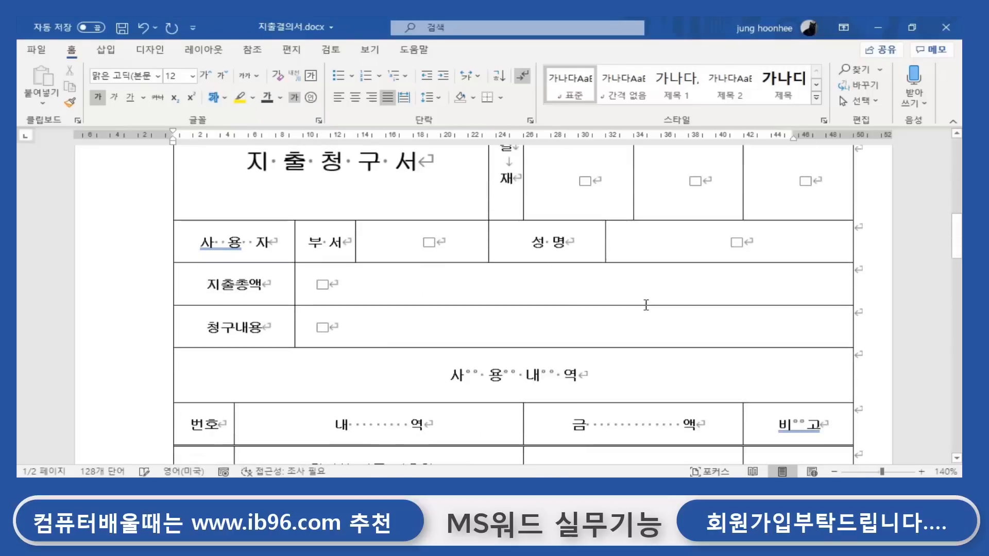
pyautogui.scroll(-1, 646, 318)
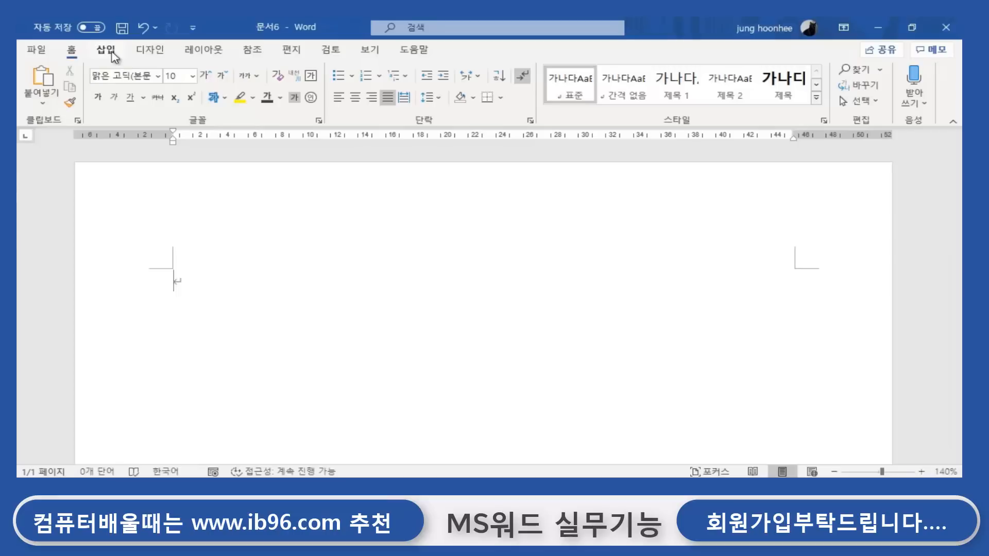
# Insert a table with 5 columns and 4 rows in the blank document 문서6 using the Insert Table dialog.
pyautogui.click(112, 51)
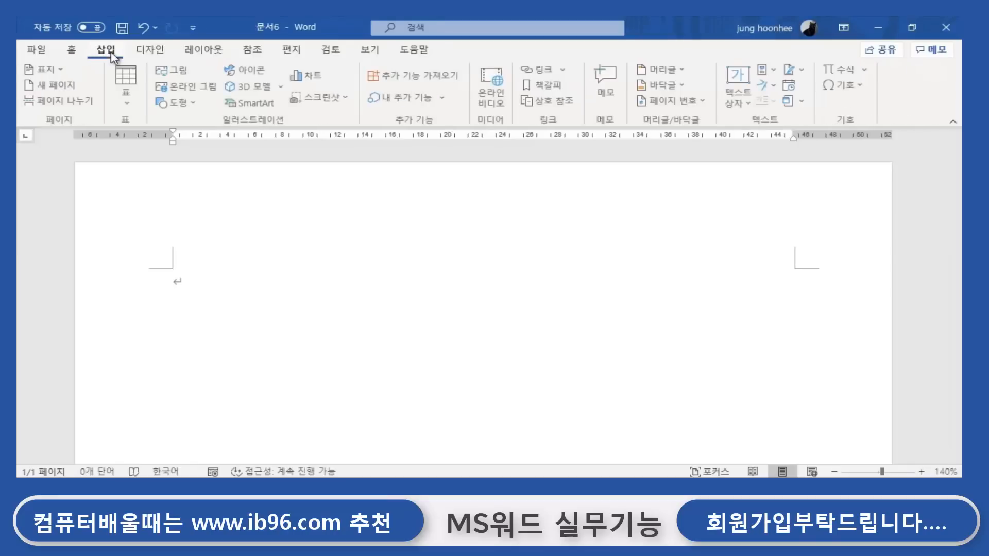
pyautogui.click(130, 106)
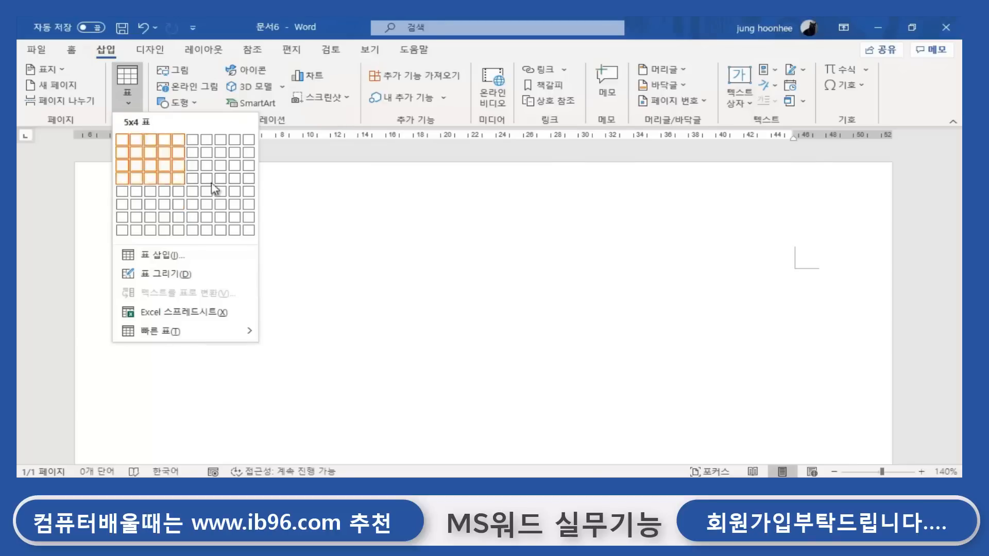
pyautogui.click(166, 258)
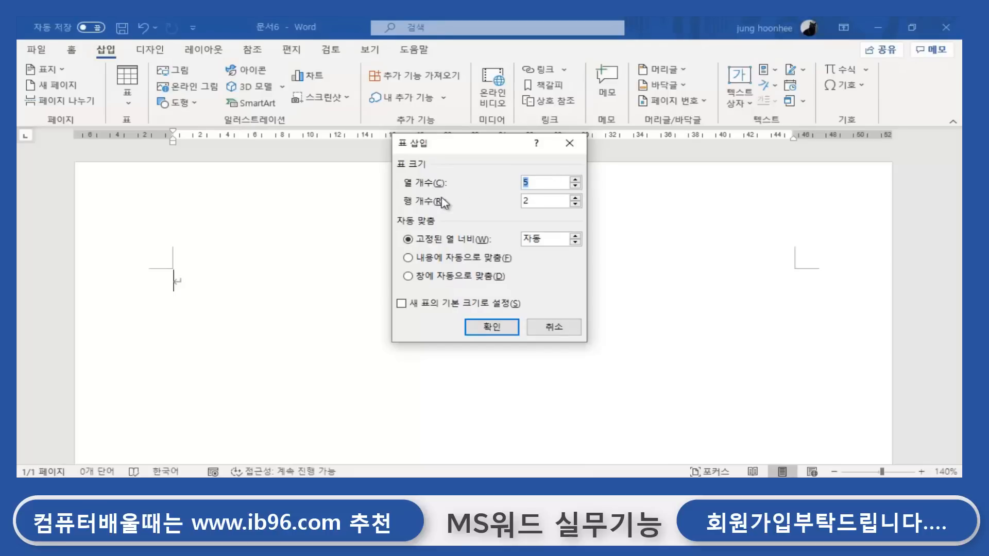
pyautogui.click(577, 200)
pyautogui.click(505, 329)
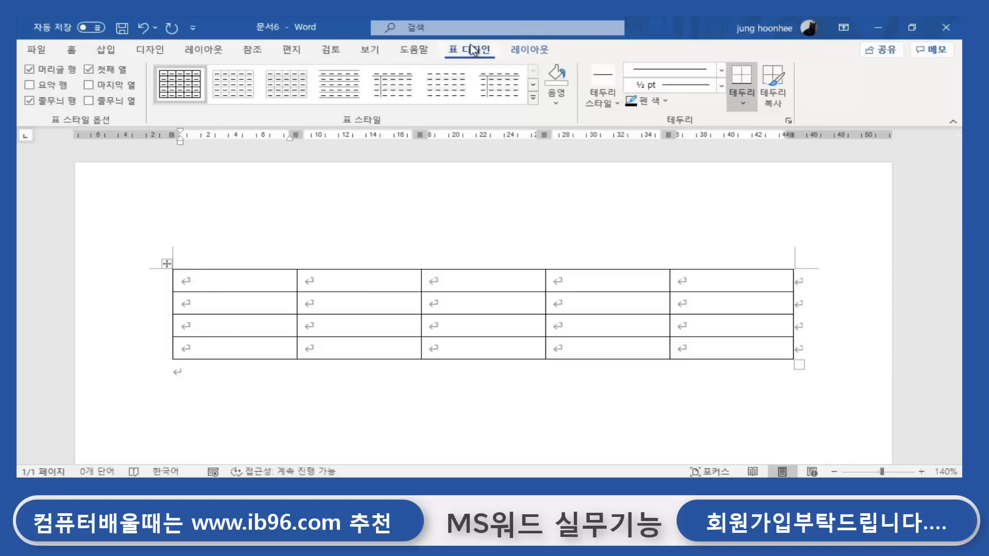
# Delete the entire 5-column, 4-row table from 문서6.
pyautogui.click(535, 51)
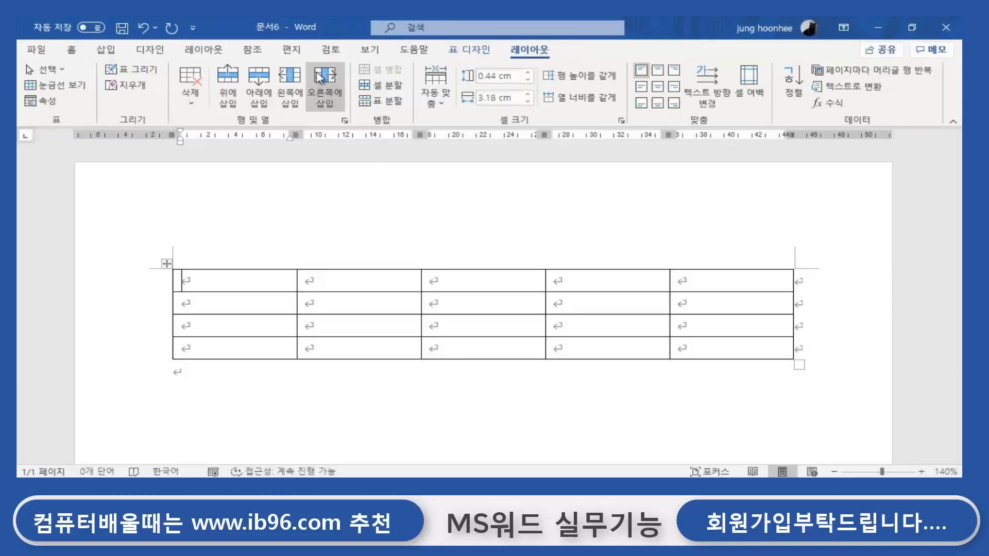
pyautogui.click(192, 103)
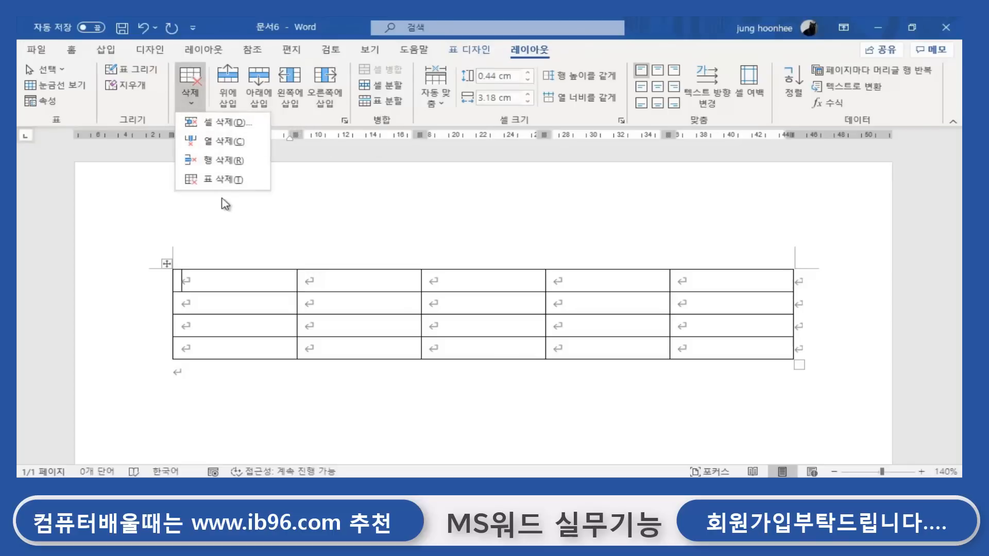
pyautogui.click(227, 179)
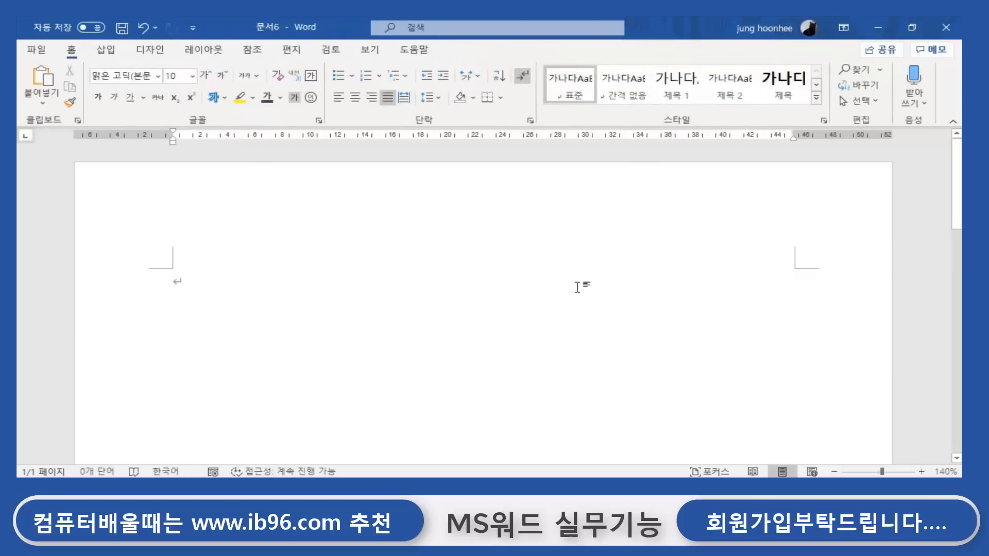
# Draw a single-cell table outline about 12 cm wide and 3.2 cm high at the start of the page with Draw Table.
pyautogui.click(106, 50)
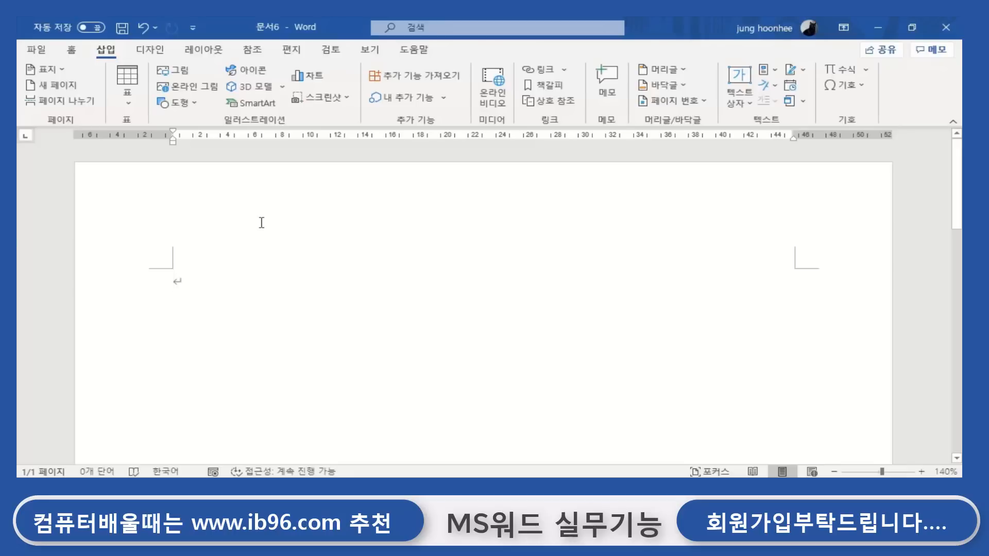
pyautogui.click(129, 106)
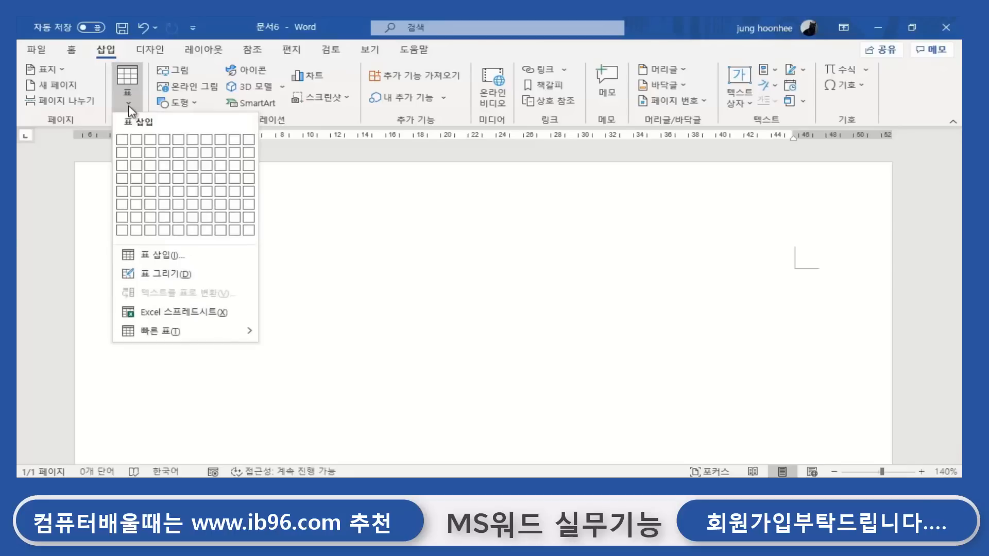
pyautogui.click(175, 273)
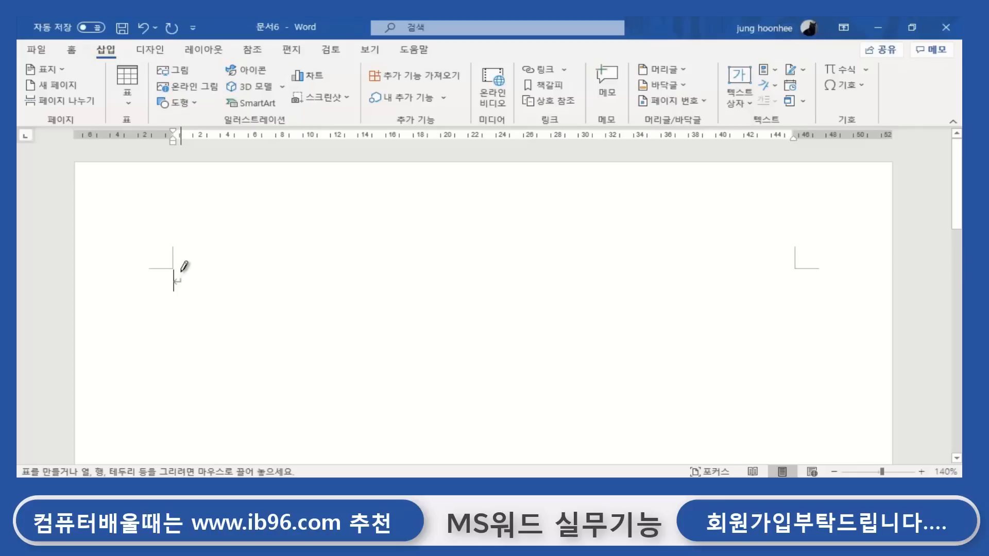
pyautogui.moveTo(182, 274)
pyautogui.mouseDown()
pyautogui.moveTo(187, 351)
pyautogui.moveTo(615, 350)
pyautogui.moveTo(650, 375)
pyautogui.moveTo(651, 388)
pyautogui.mouseUp()
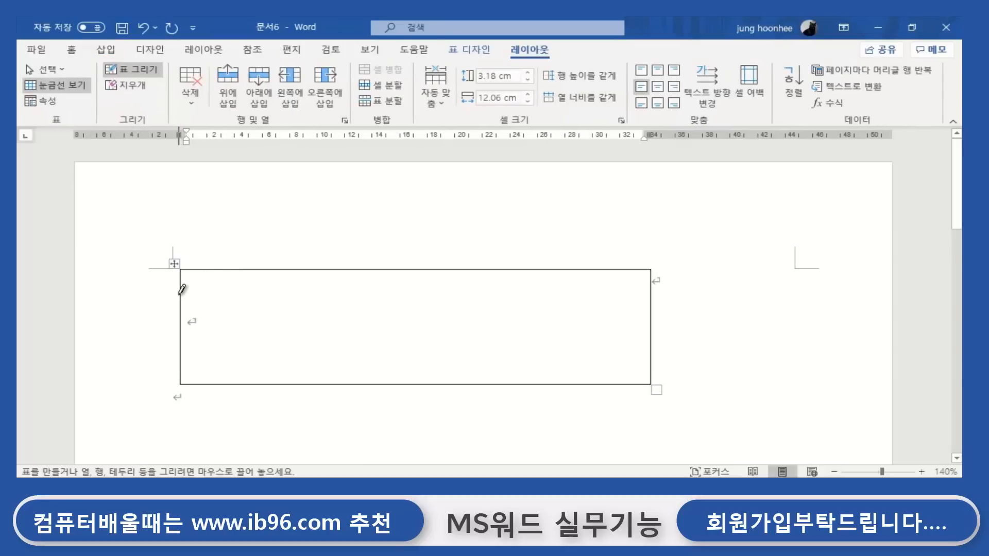
# Draw three horizontal and four vertical lines inside the table outline to split it into four rows and five columns.
pyautogui.moveTo(181, 292); pyautogui.dragTo(606, 290)
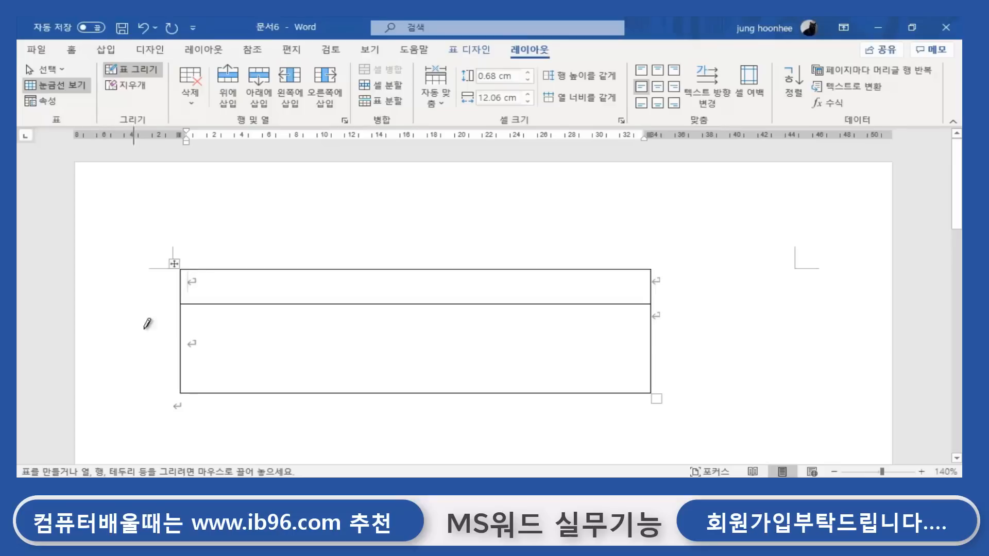
pyautogui.moveTo(184, 329); pyautogui.dragTo(577, 327)
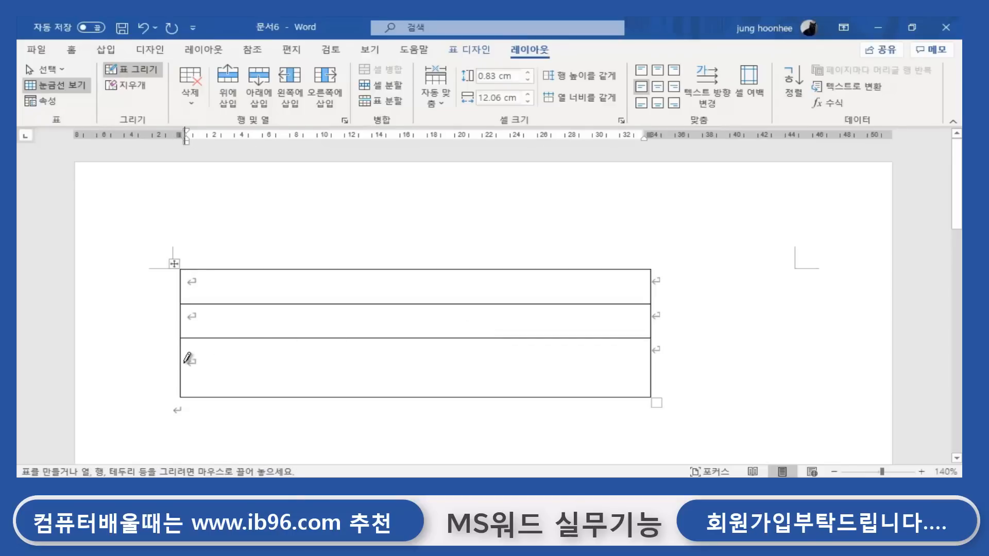
pyautogui.moveTo(184, 363); pyautogui.dragTo(615, 364)
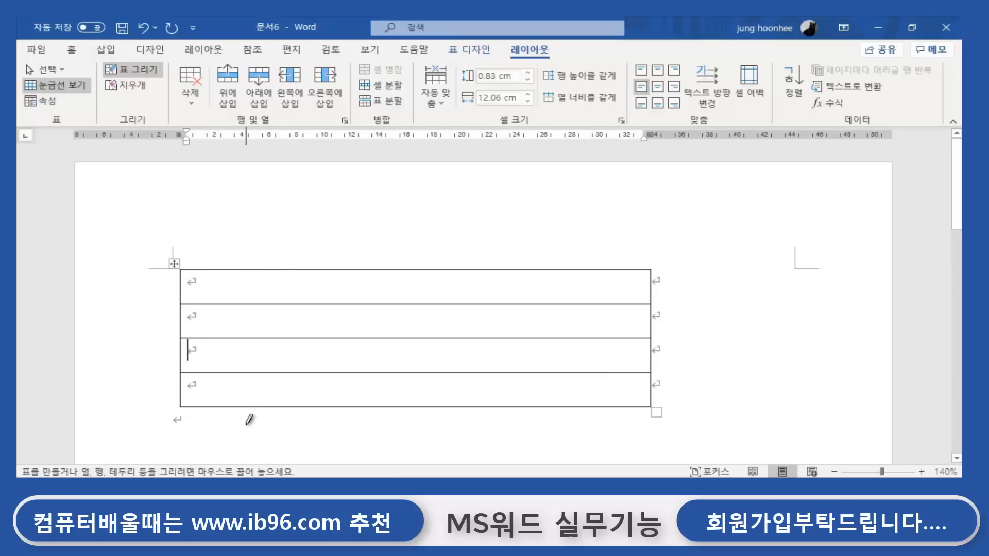
pyautogui.moveTo(289, 267); pyautogui.dragTo(289, 405)
pyautogui.moveTo(395, 271); pyautogui.dragTo(406, 397)
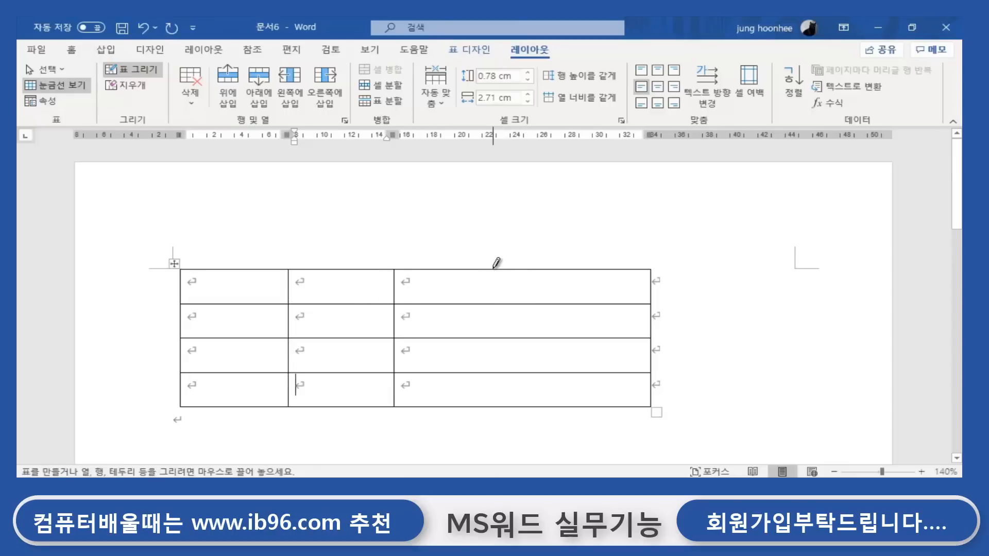
pyautogui.moveTo(485, 400); pyautogui.dragTo(493, 270)
pyautogui.moveTo(563, 265); pyautogui.dragTo(578, 392)
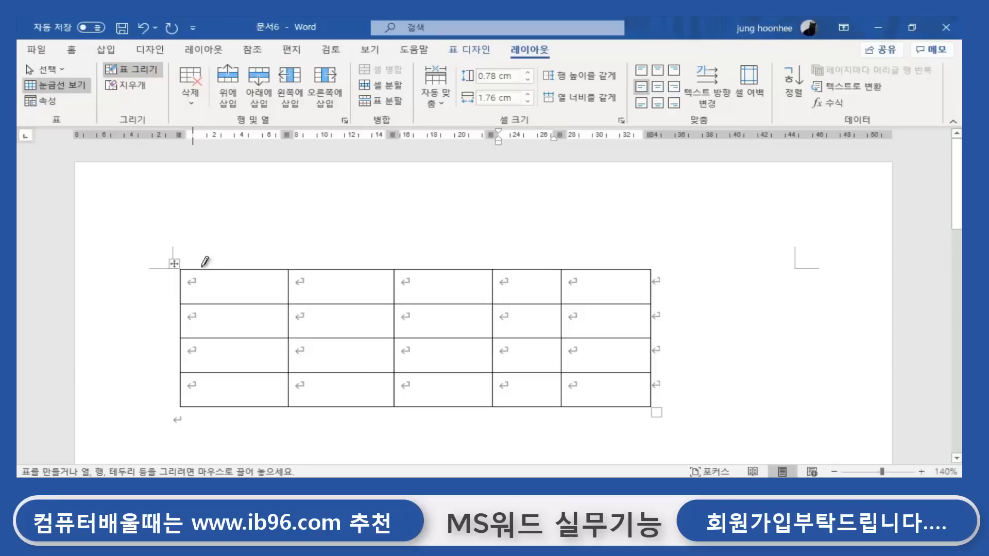
# Delete the entire hand-drawn table from 문서6.
pyautogui.click(199, 283)
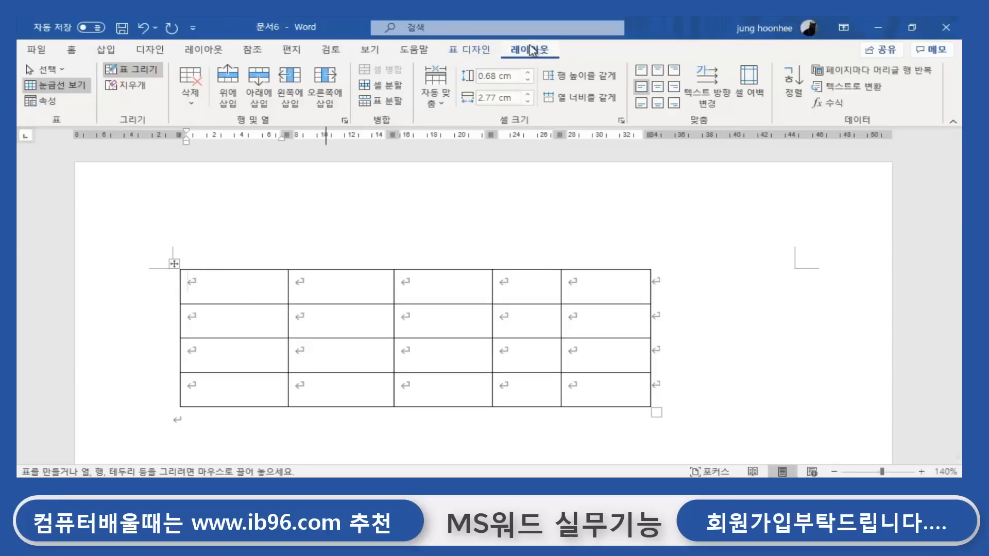
pyautogui.click(190, 105)
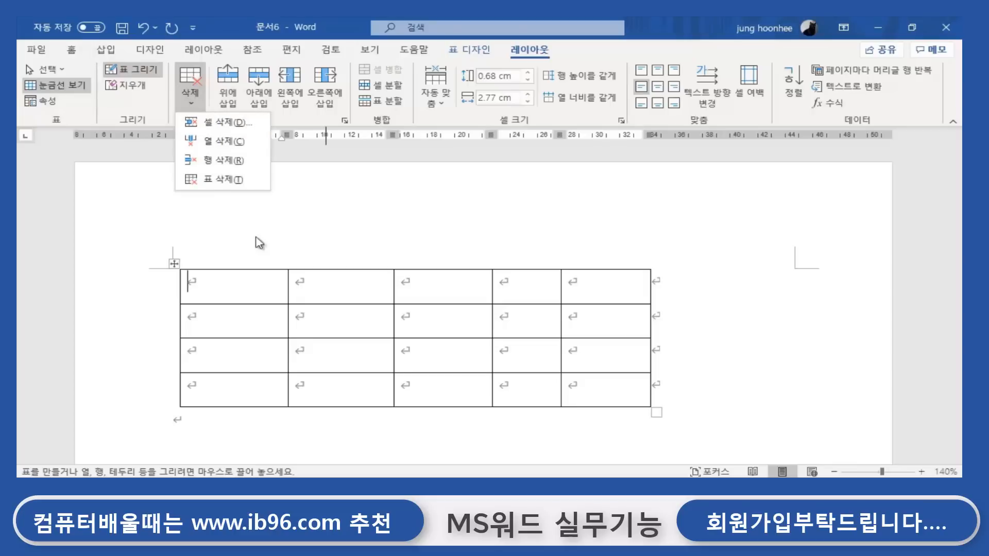
pyautogui.click(221, 181)
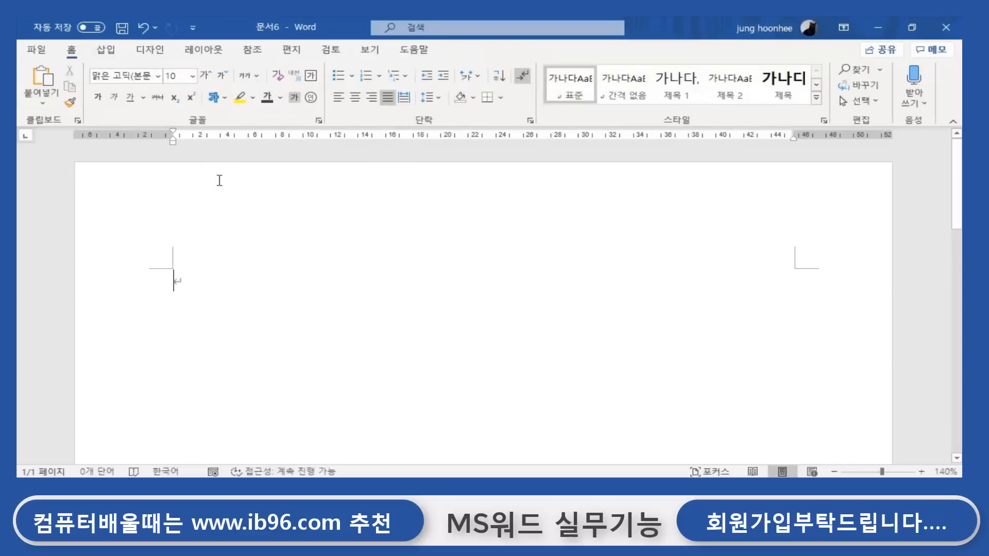
# Insert a blank Excel spreadsheet as a table in 문서6 and leave its editing mode.
pyautogui.click(105, 49)
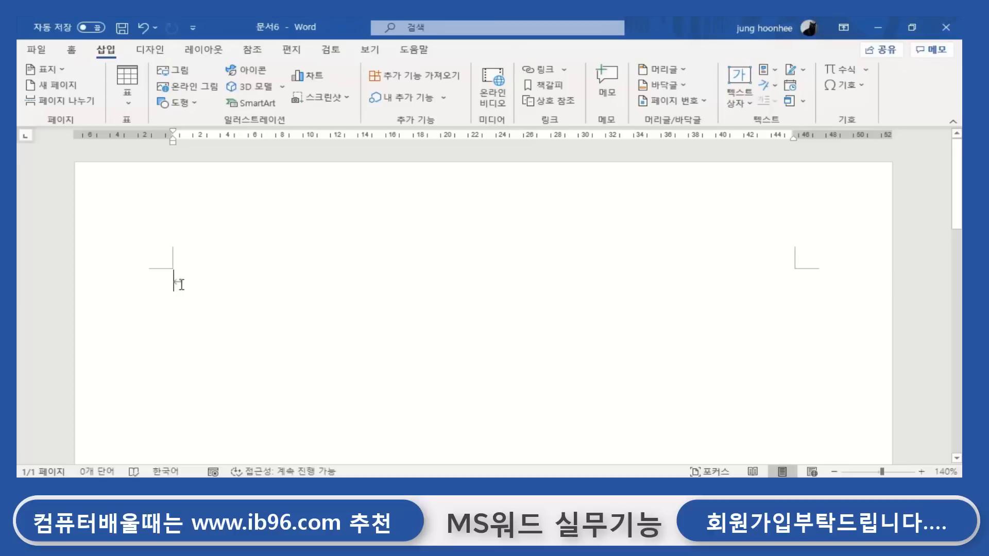
pyautogui.click(127, 105)
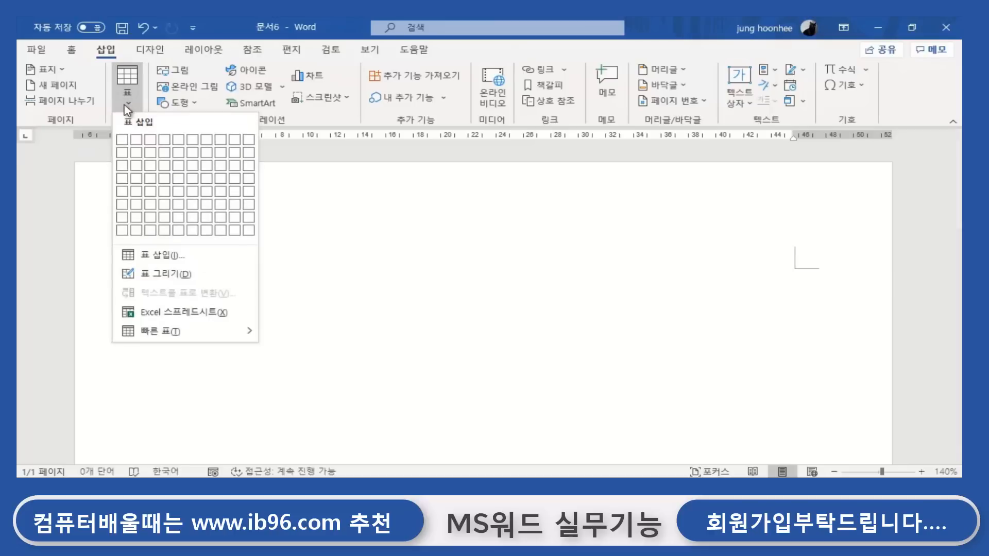
pyautogui.click(205, 319)
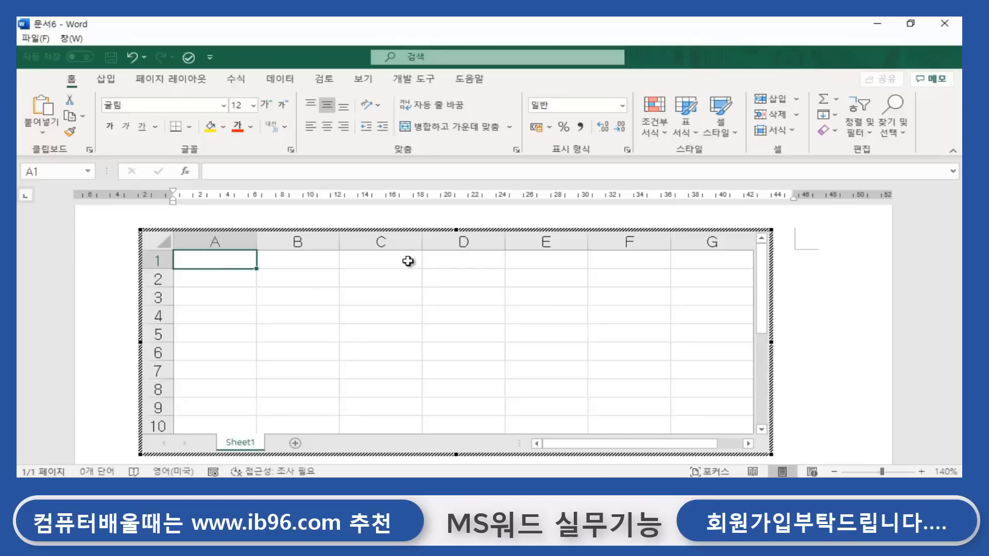
pyautogui.click(869, 341)
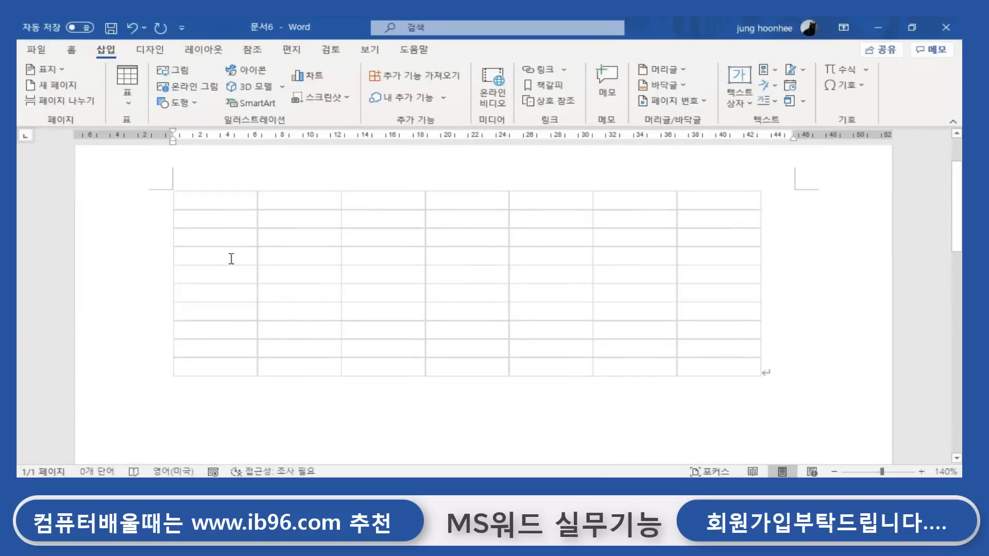
# Reopen the embedded spreadsheet for editing and fill A1:D1 with the headers 구분, 1월, 2월 and 3월.
pyautogui.click(452, 252)
pyautogui.doubleClick(454, 256)
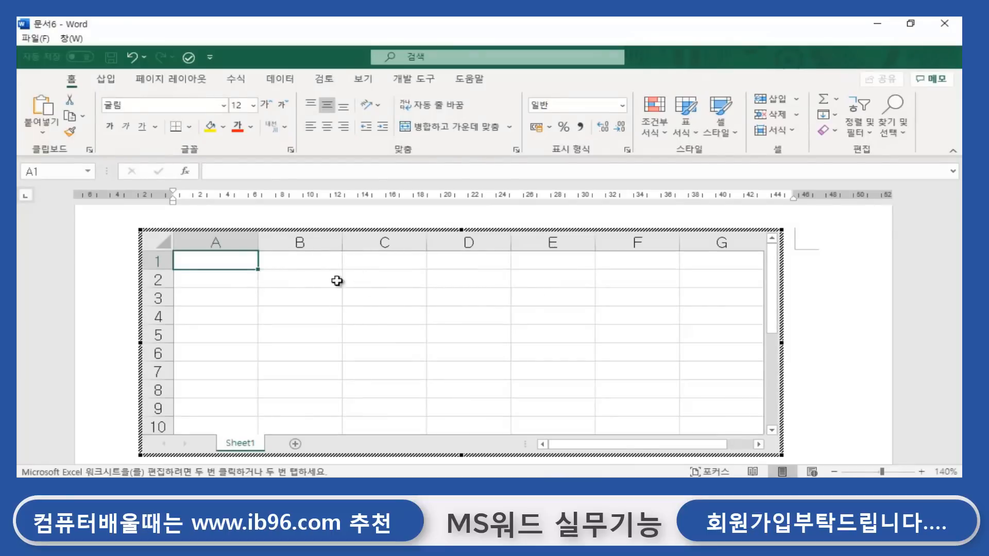
pyautogui.click(240, 280)
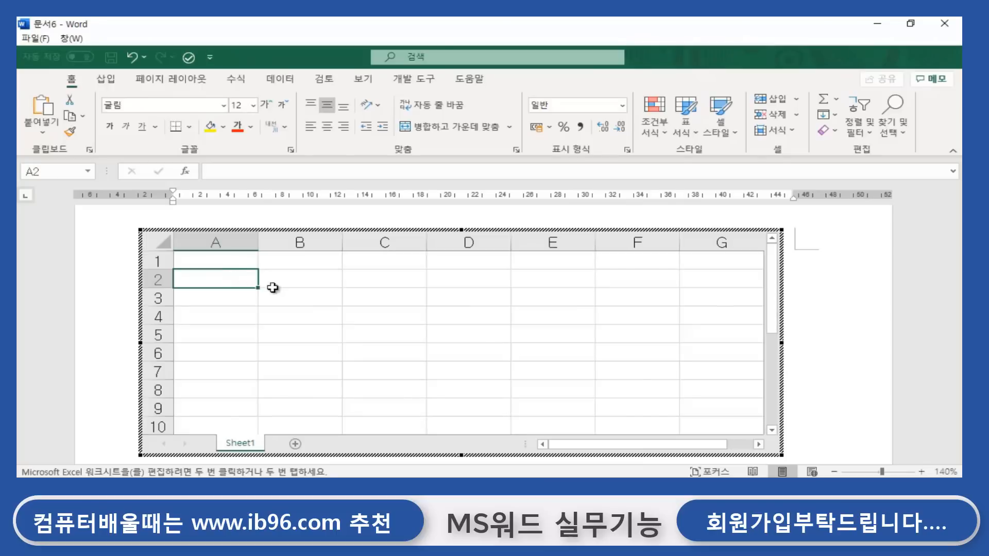
pyautogui.click(243, 259)
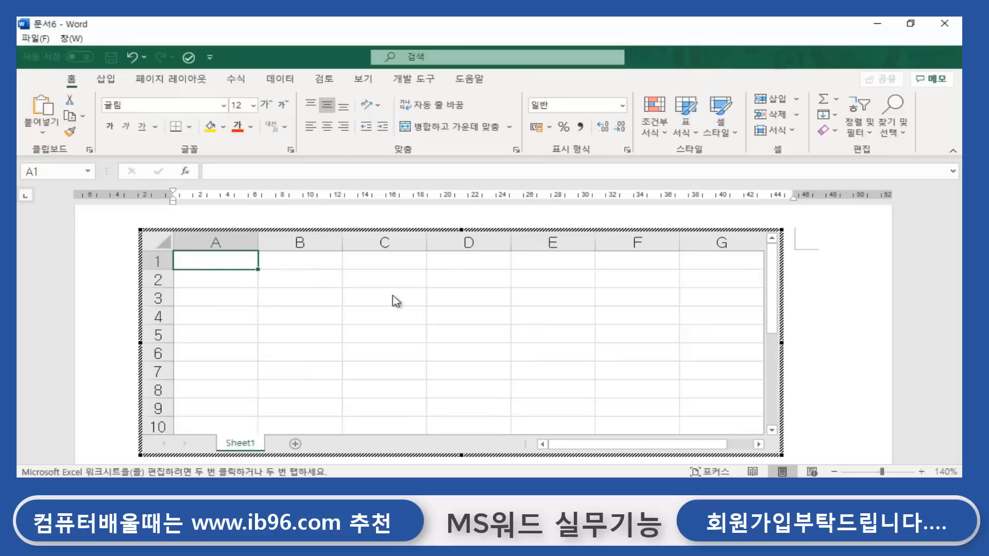
pyautogui.write('rnq')
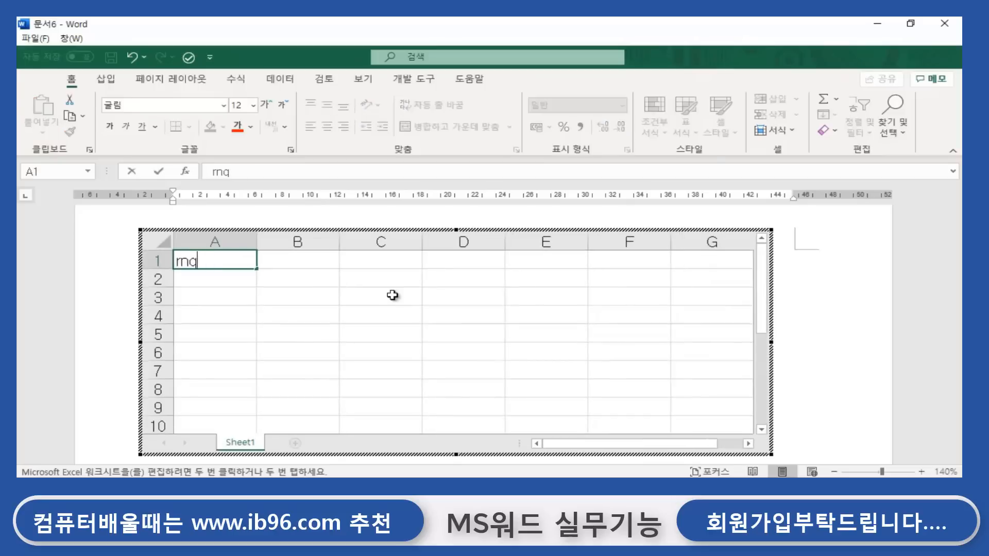
pyautogui.write('ns구분')
pyautogui.press('Tab')
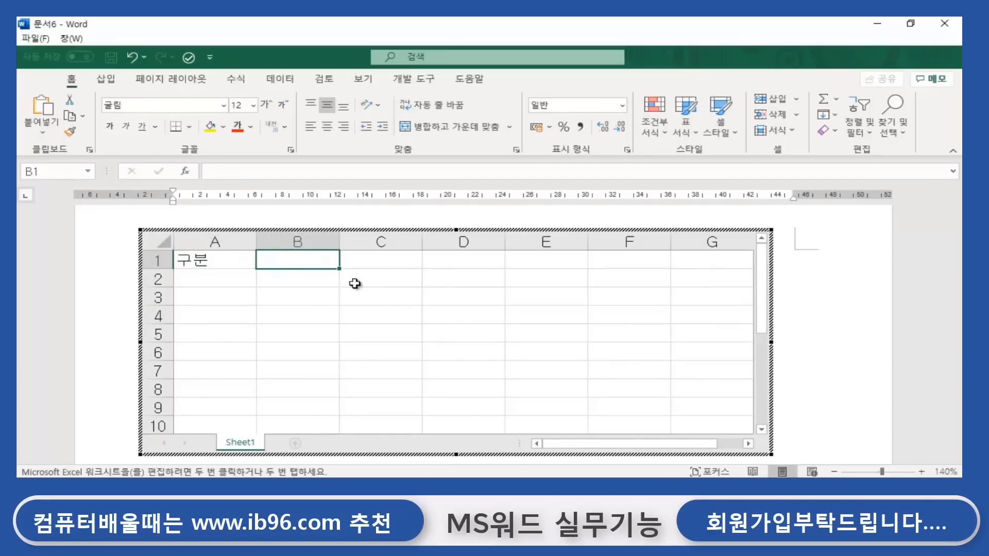
pyautogui.write('1우')
pyautogui.write('월')
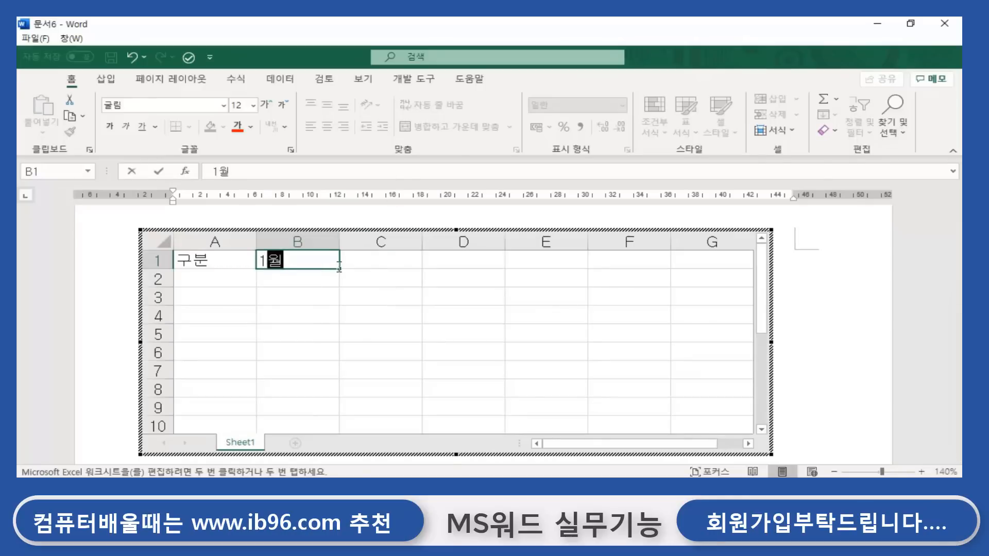
pyautogui.moveTo(339, 267); pyautogui.dragTo(502, 271)
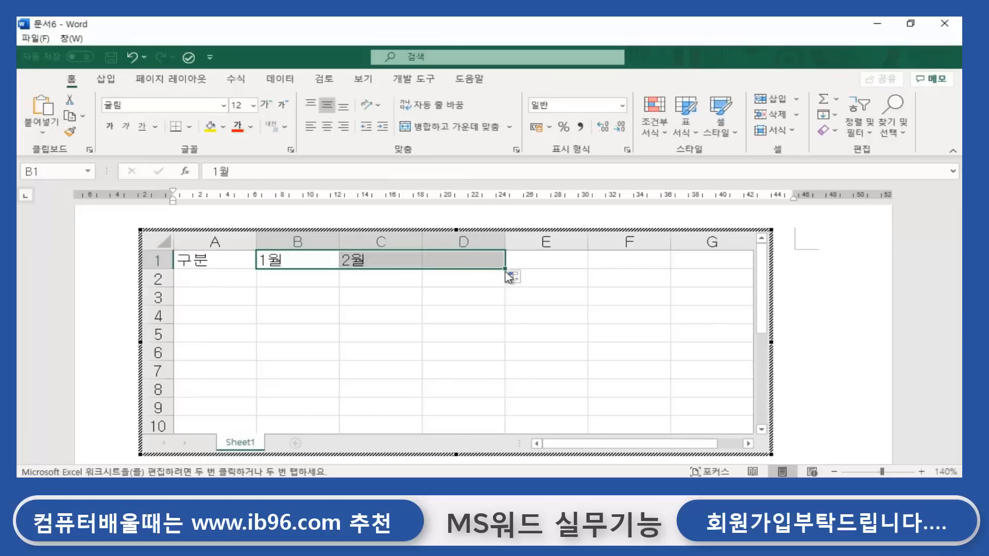
# Enter the row labels 프로그램, 인프라구축 and 훈련수당 in A2:A4 and autofit column A's width.
pyautogui.click(217, 284)
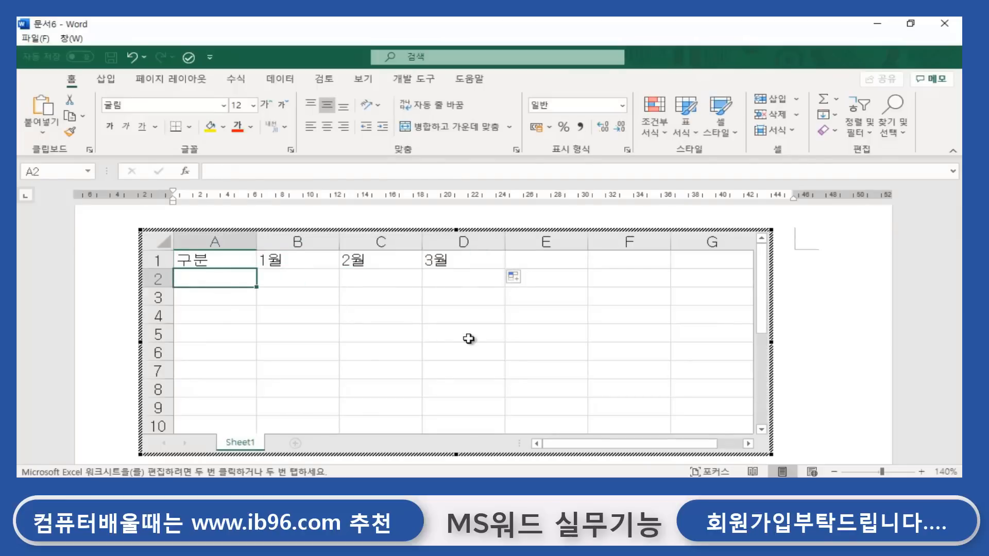
pyautogui.write('프로그램')
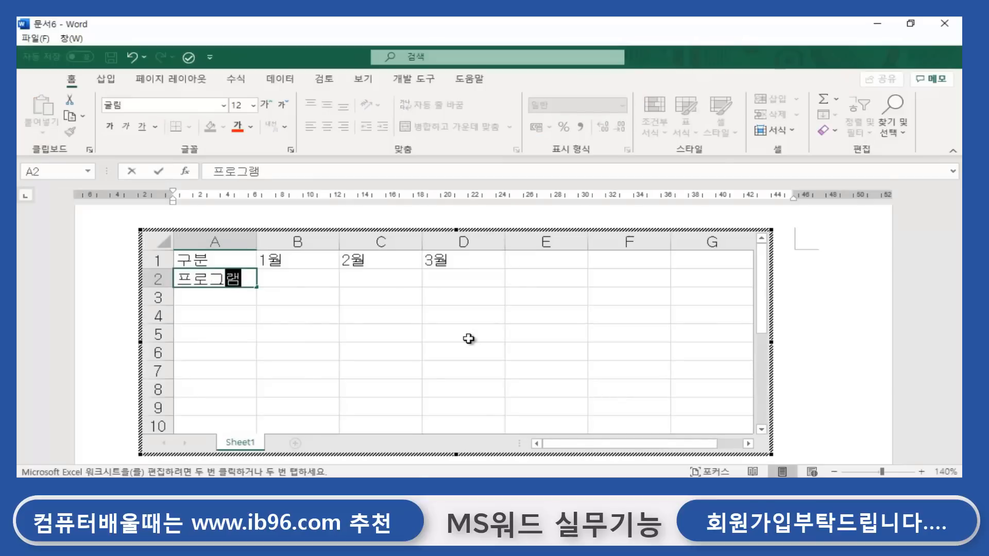
pyautogui.press('Return')
pyautogui.write('인프라구축')
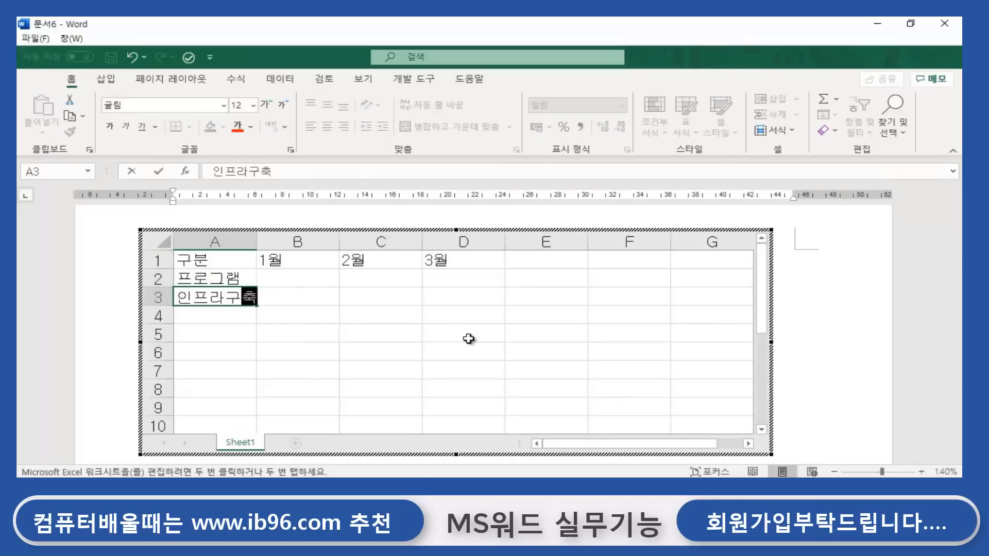
pyautogui.press('Return')
pyautogui.write('훈련수')
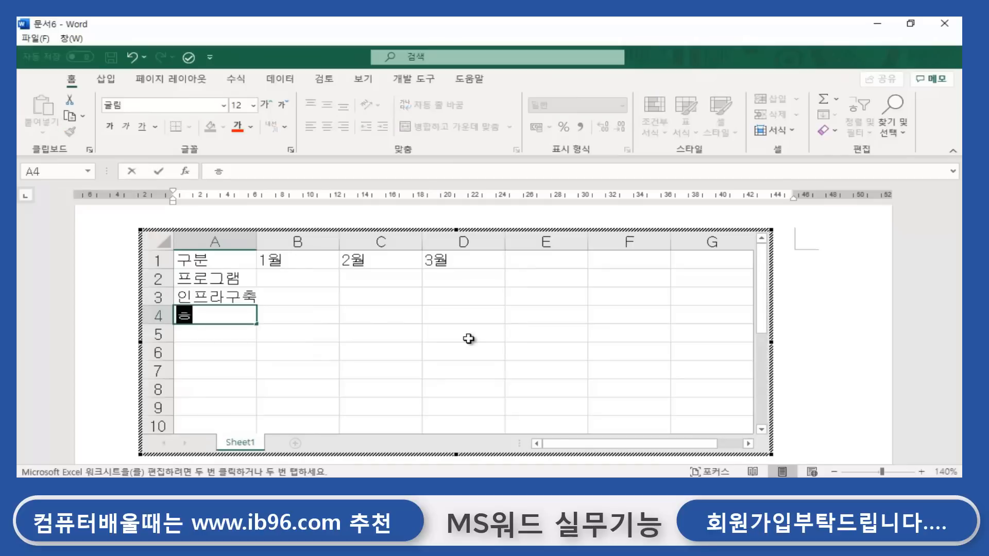
pyautogui.write('당')
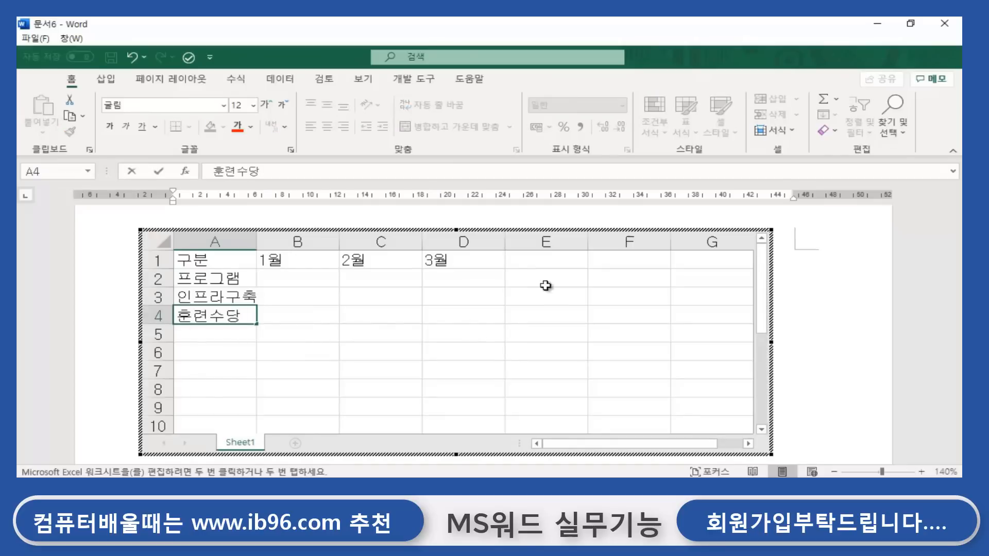
pyautogui.doubleClick(257, 238)
# Fill the 프로그램 row in B2:D2 with 5400, 6800 and 8500.
pyautogui.click(329, 302)
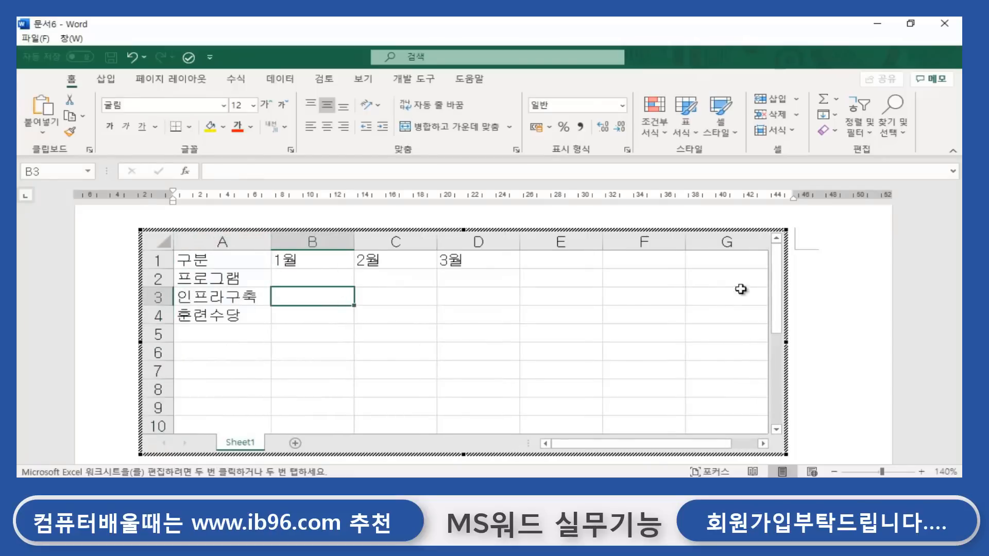
pyautogui.click(334, 277)
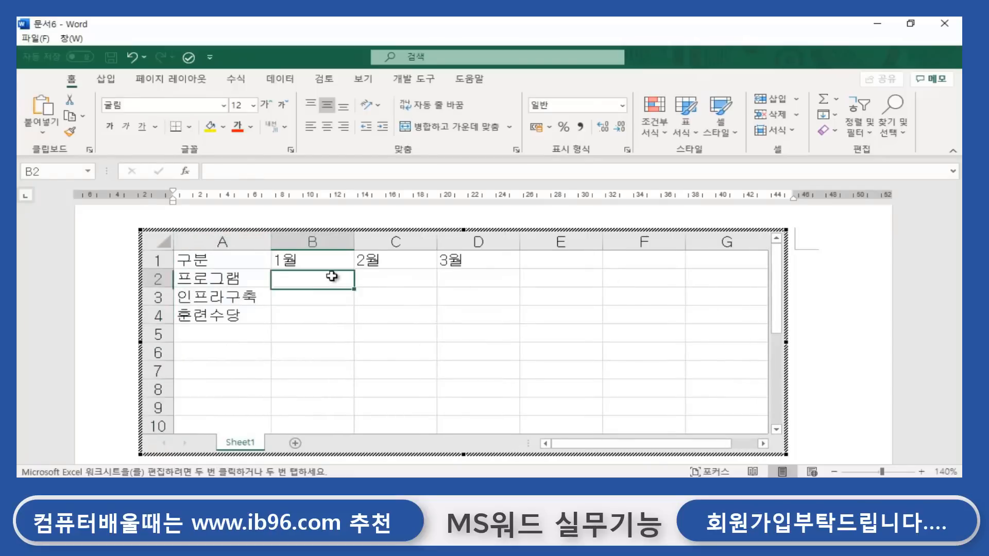
pyautogui.write('5400')
pyautogui.click(389, 281)
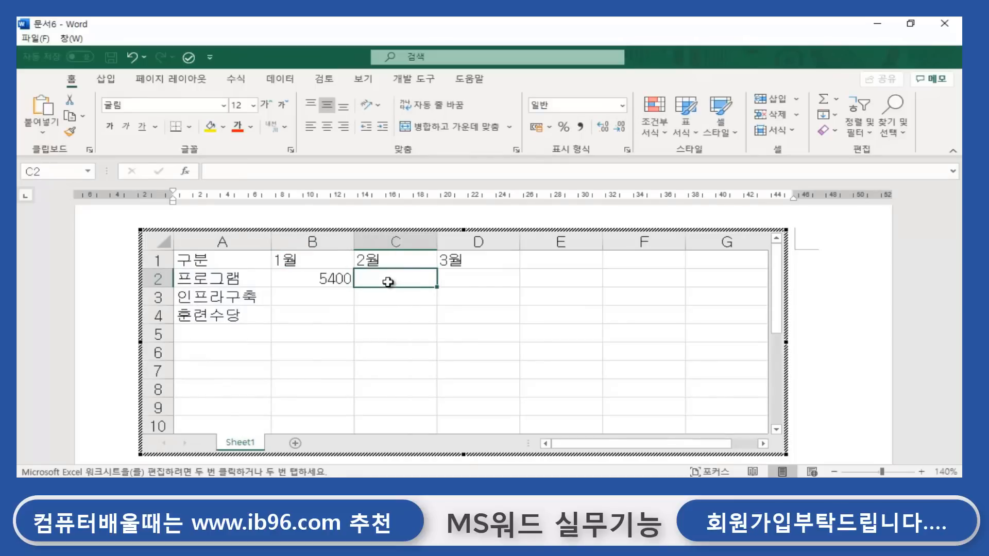
pyautogui.write('6')
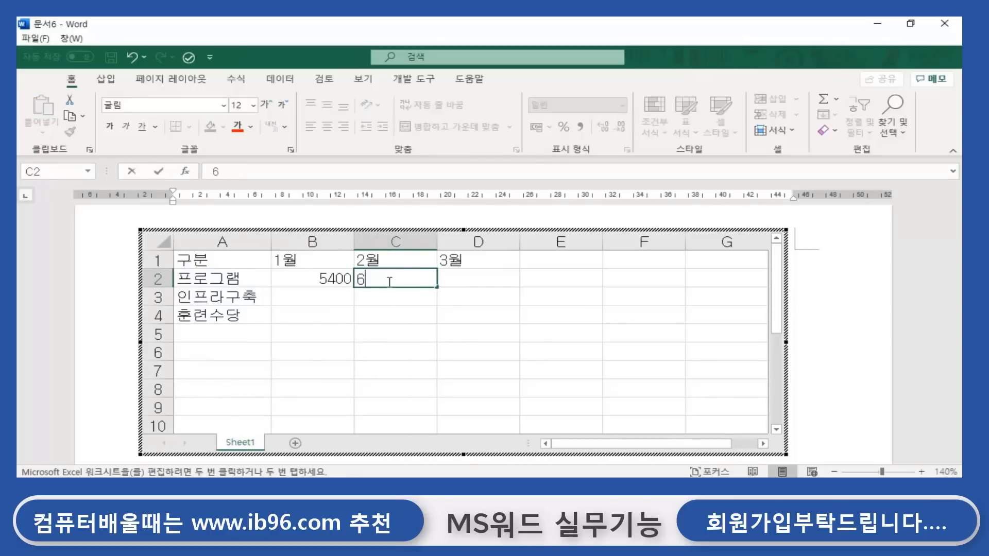
pyautogui.write('800')
pyautogui.press('Tab')
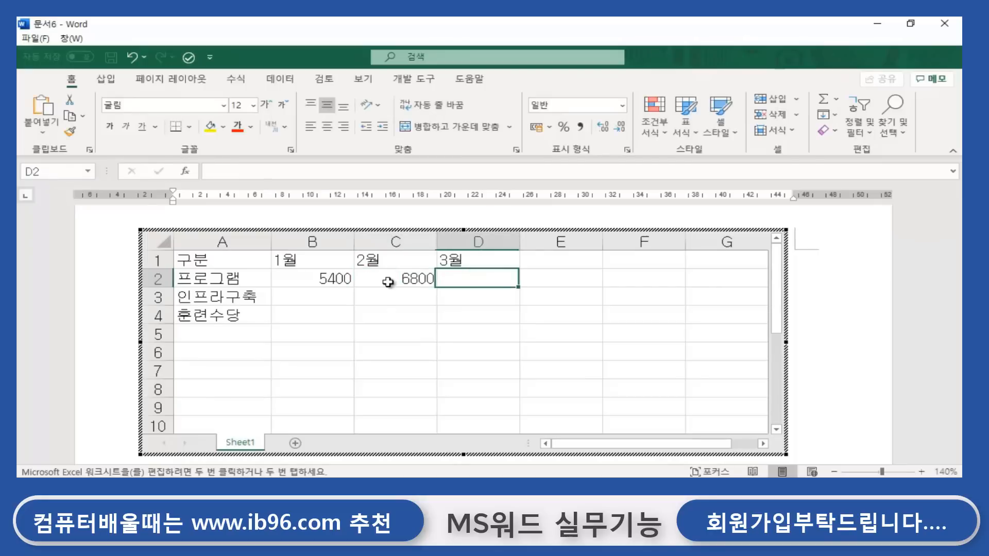
pyautogui.write('8500')
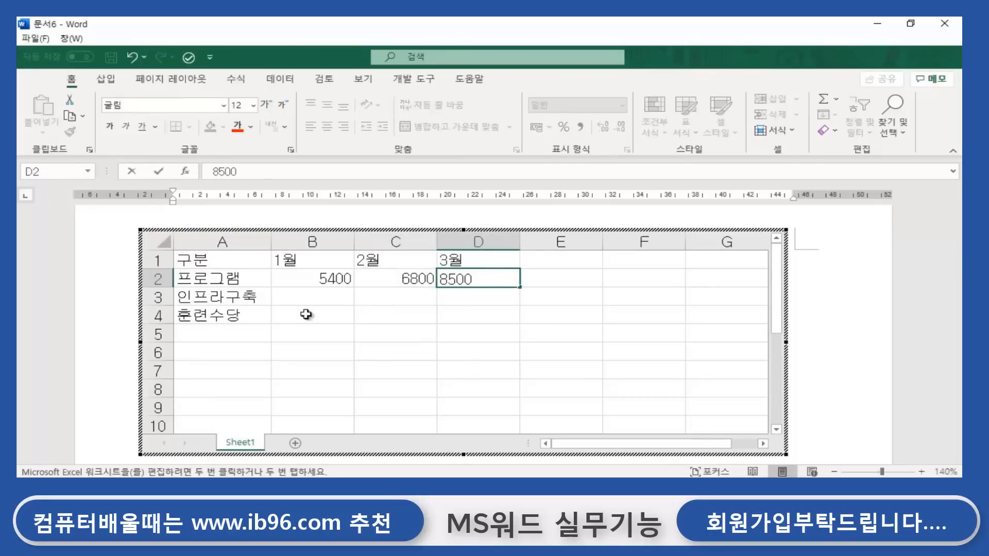
# Fill the 인프라구축 row in B3:D3 with 2600, 3300 and 6100.
pyautogui.click(329, 296)
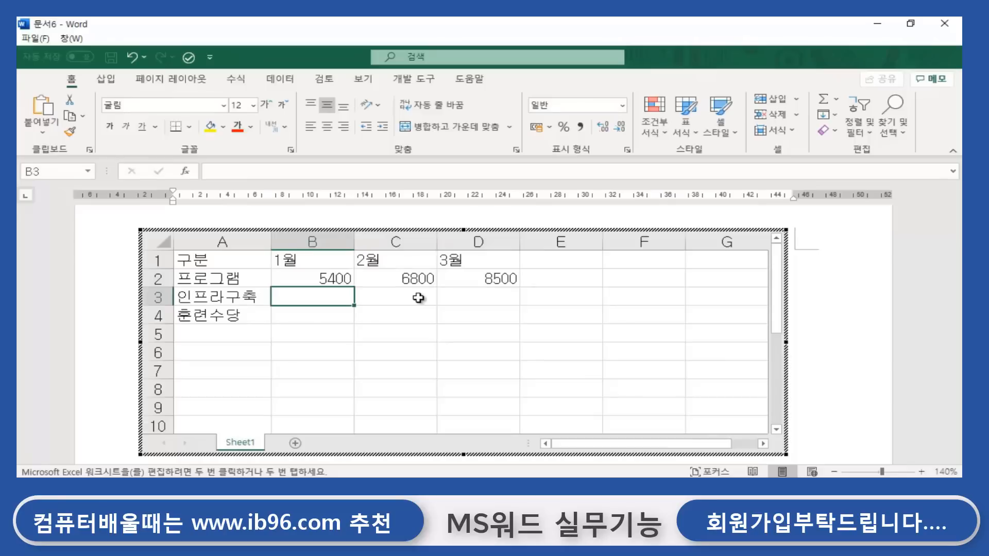
pyautogui.write('2600')
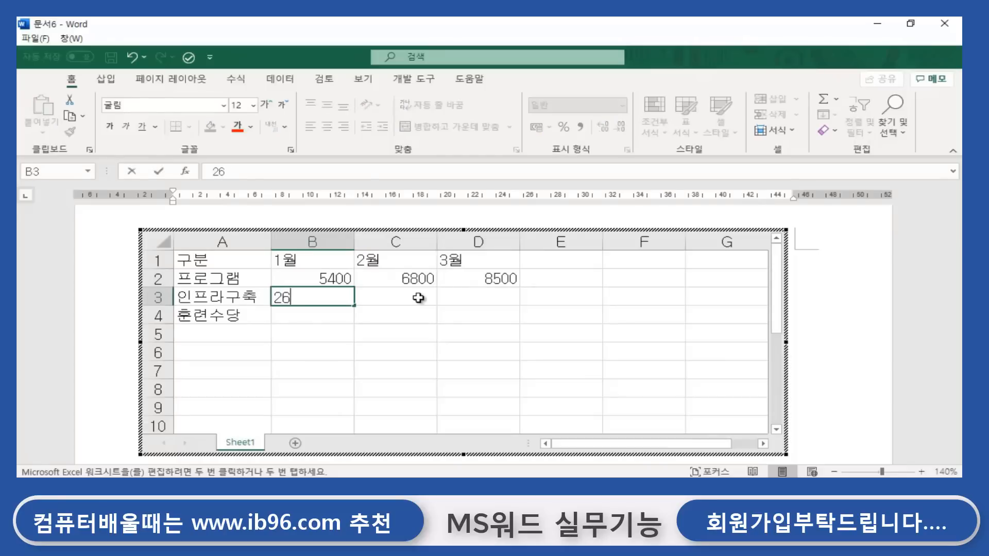
pyautogui.click(398, 300)
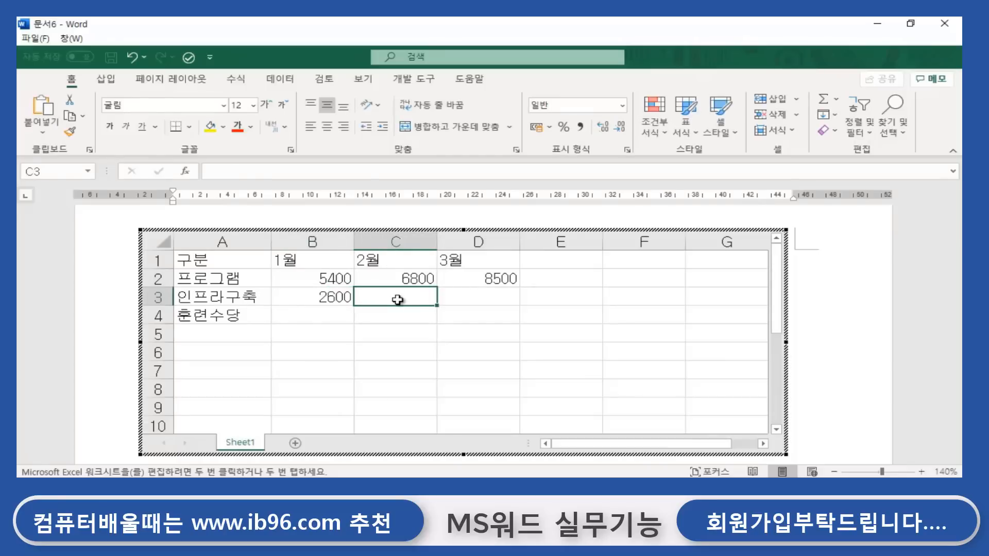
pyautogui.write('3300')
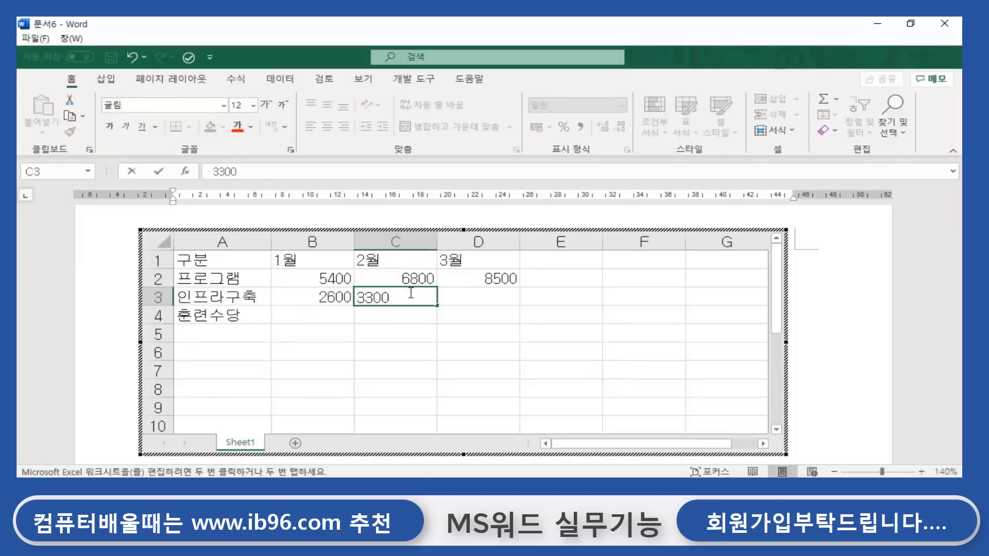
pyautogui.click(478, 294)
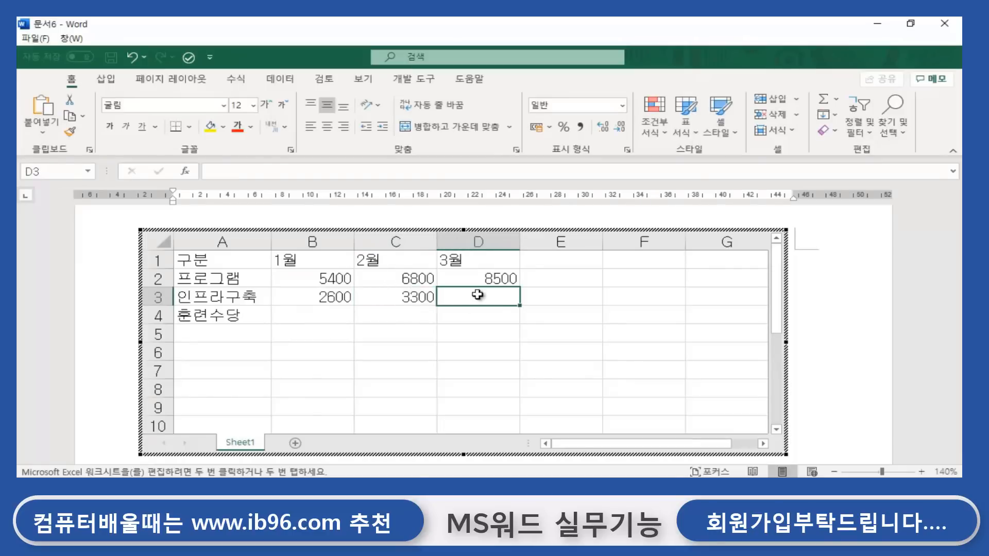
pyautogui.write('6100')
# Fill the 훈련수당 row in B4:D4 with 1200, 3800 and 3900.
pyautogui.click(327, 316)
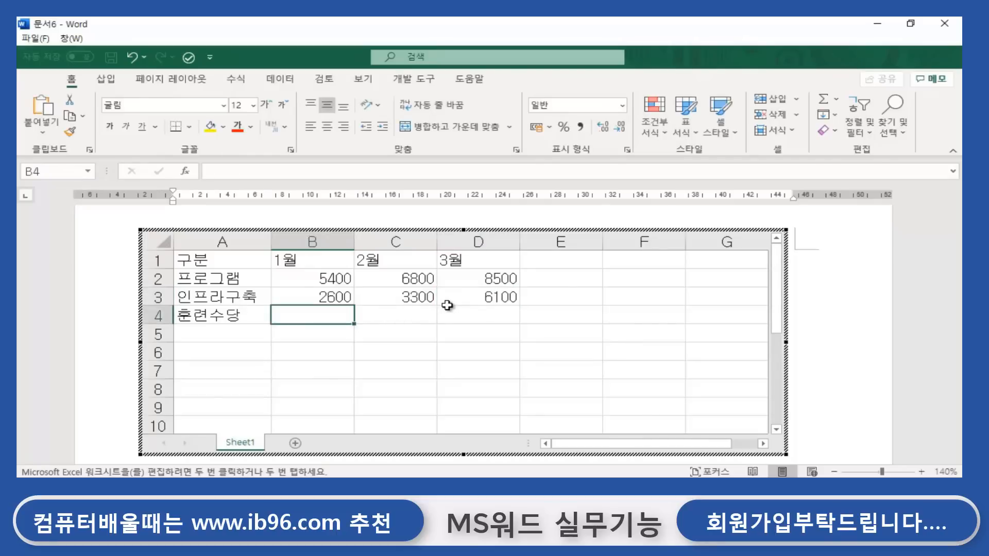
pyautogui.write('1200')
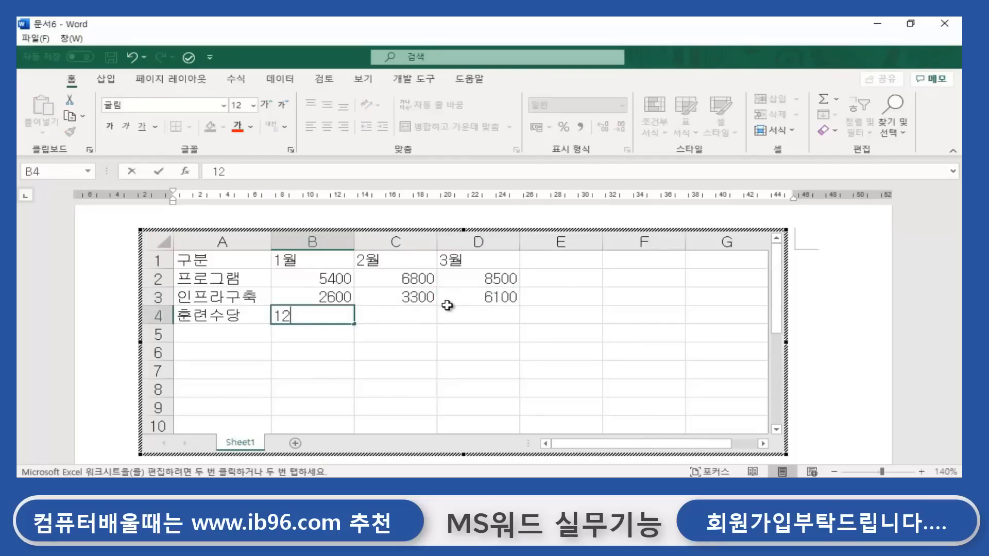
pyautogui.click(395, 316)
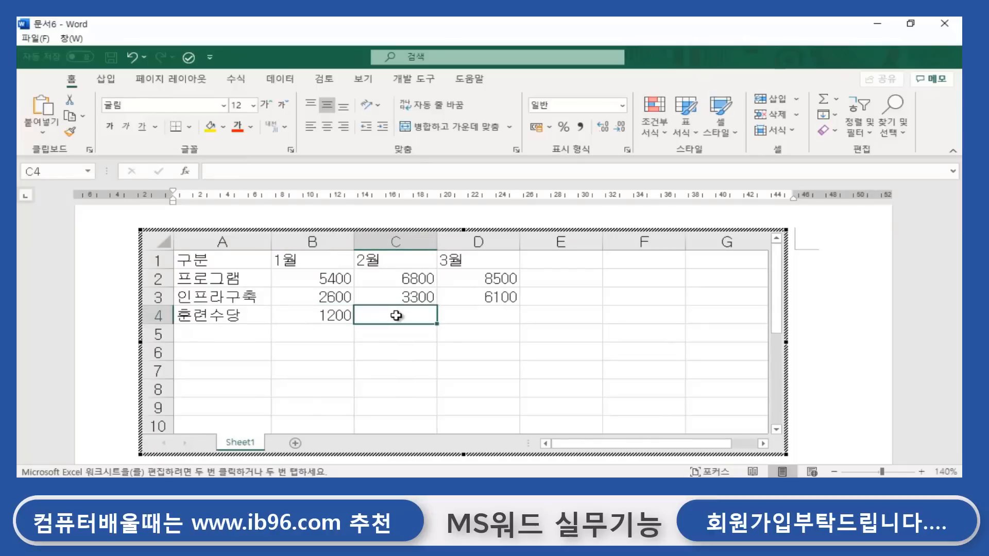
pyautogui.write('3800')
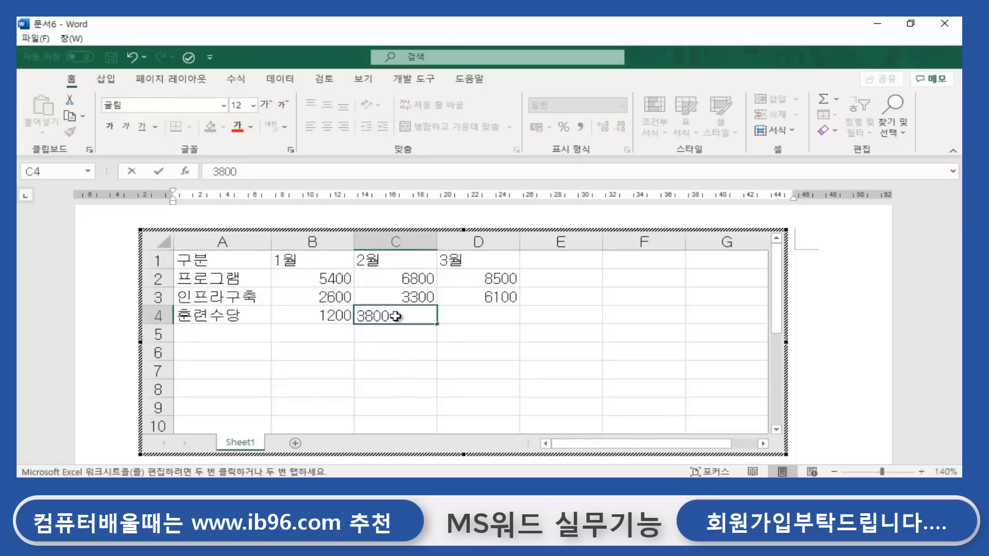
pyautogui.click(490, 315)
pyautogui.write('3900')
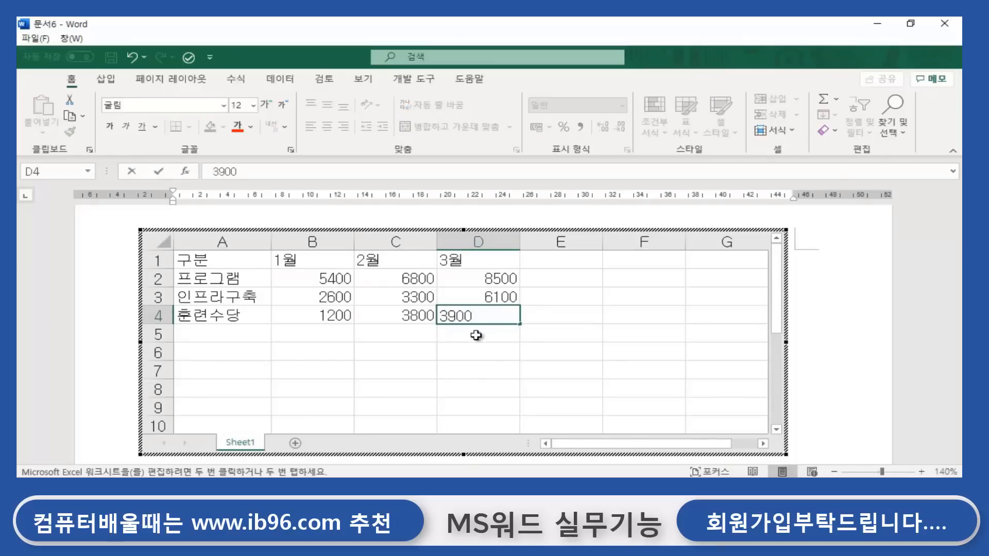
pyautogui.click(476, 335)
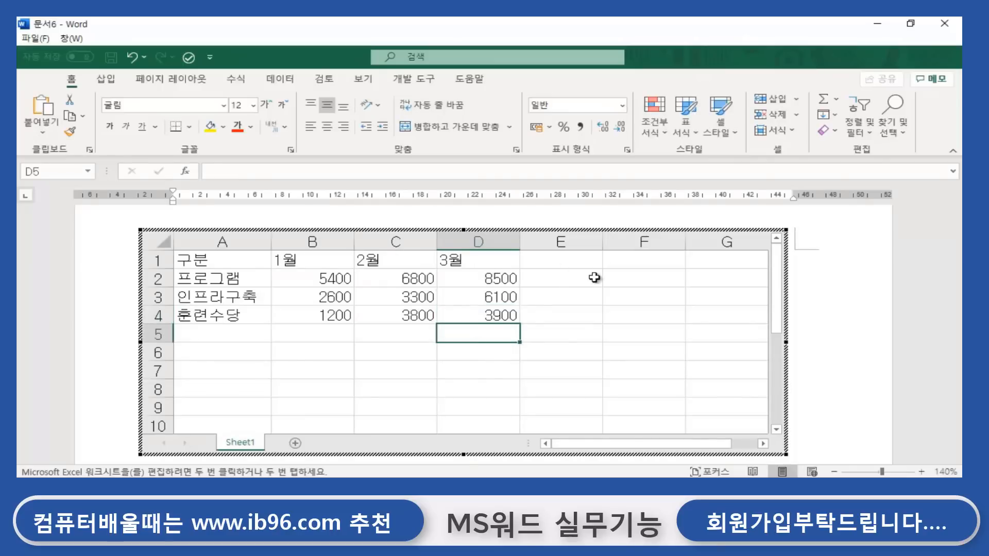
# Add the header 합계 in E1 and total B2:D2 in E2 with a SUM formula.
pyautogui.click(572, 256)
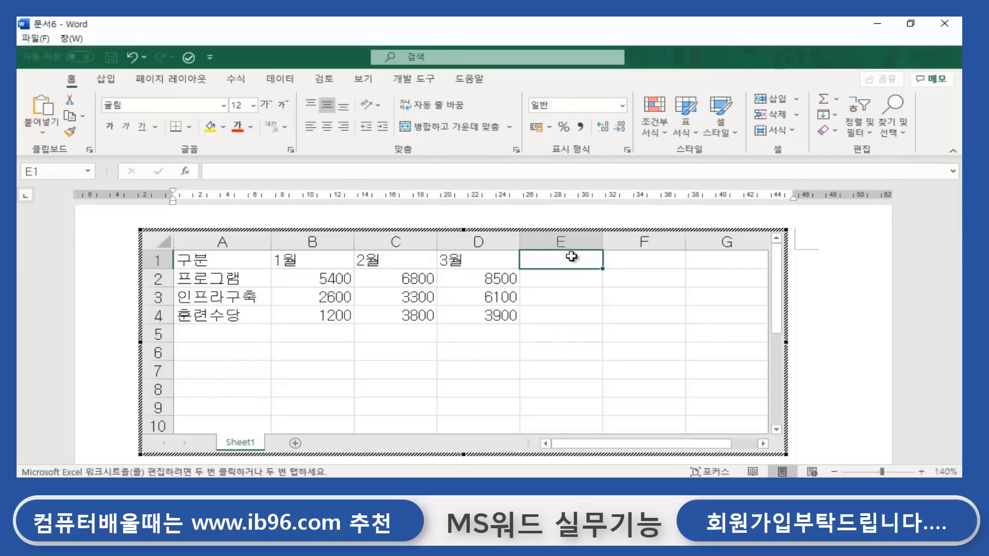
pyautogui.write('합계')
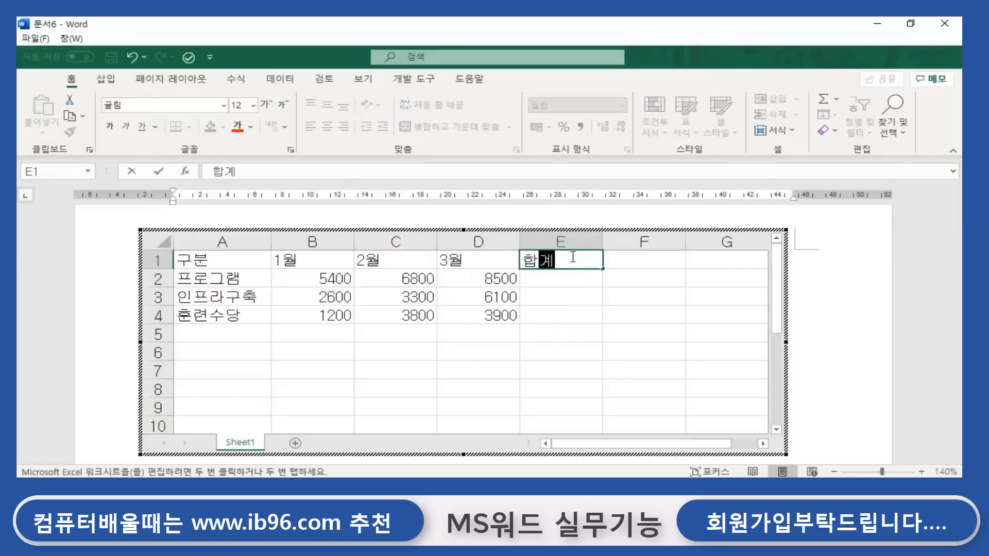
pyautogui.press('Return')
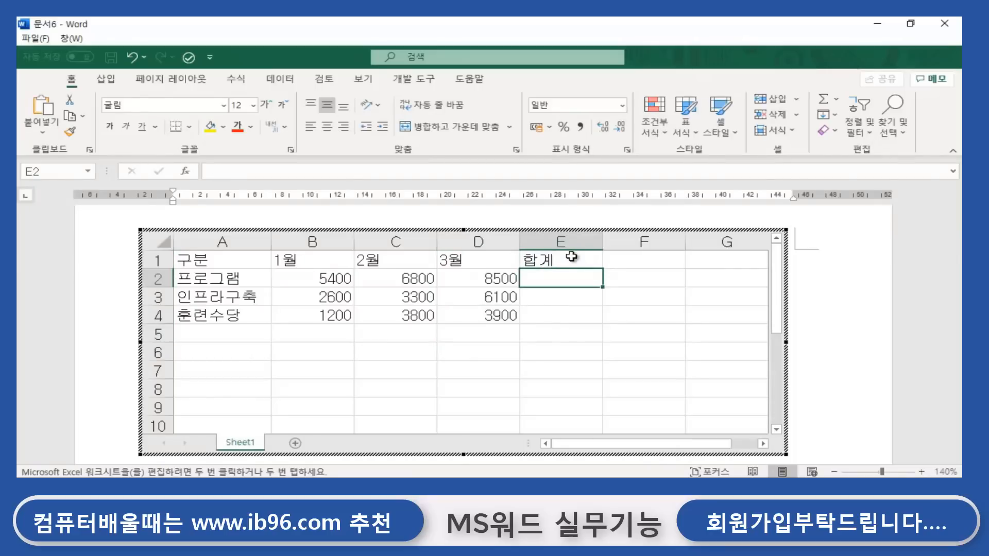
pyautogui.click(542, 364)
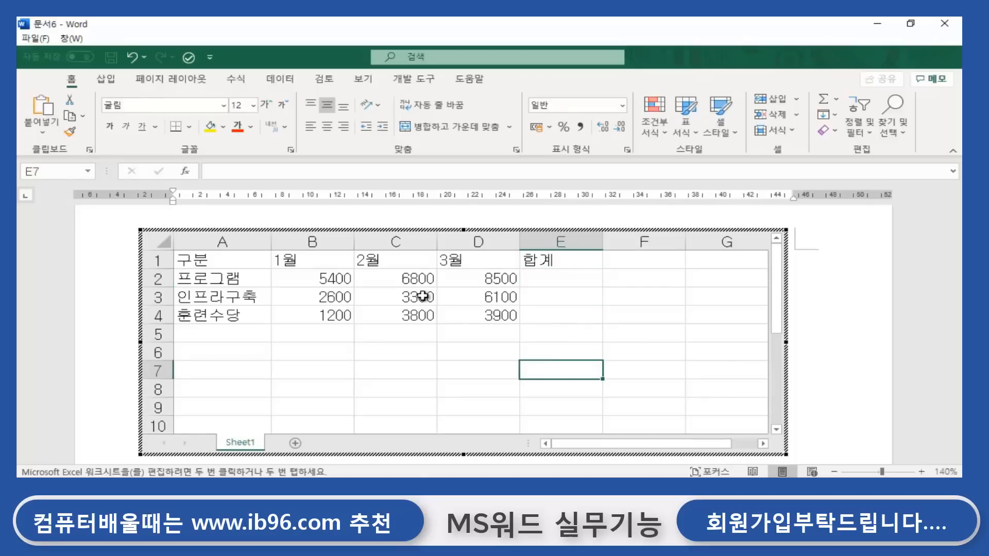
pyautogui.click(557, 275)
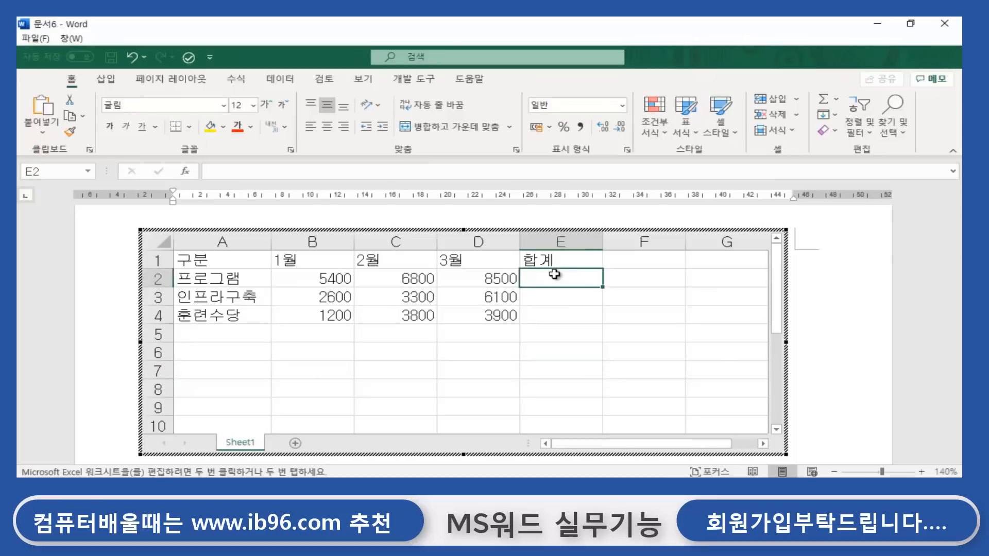
pyautogui.click(824, 98)
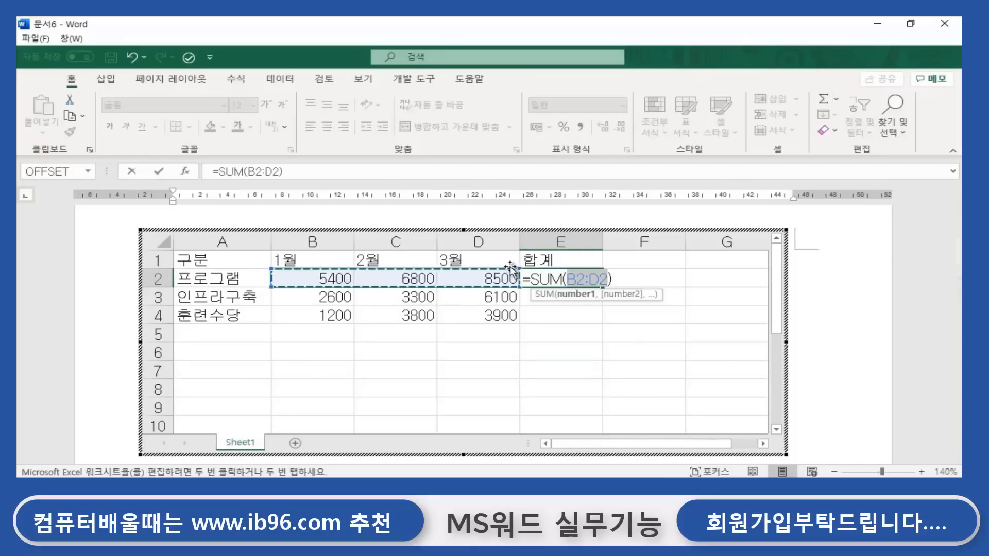
pyautogui.press('Return')
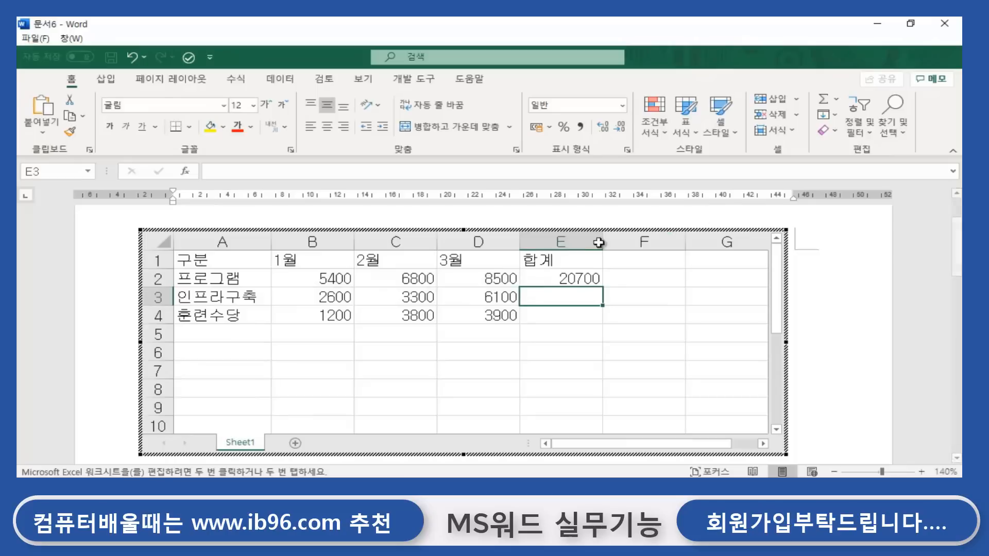
# Copy the E2 sum formula down to E4 and format the totals with the comma style.
pyautogui.click(584, 274)
pyautogui.moveTo(603, 288); pyautogui.dragTo(604, 326)
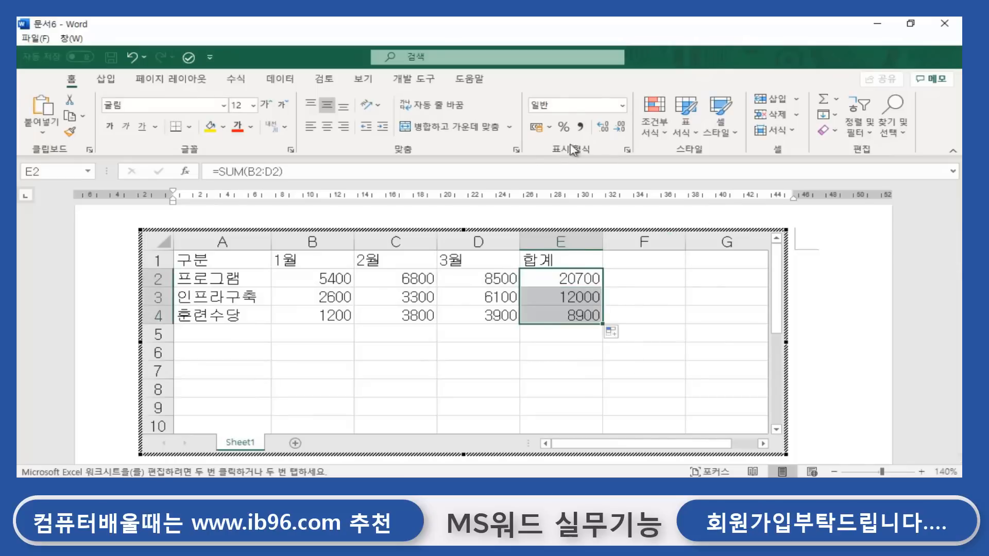
pyautogui.click(581, 127)
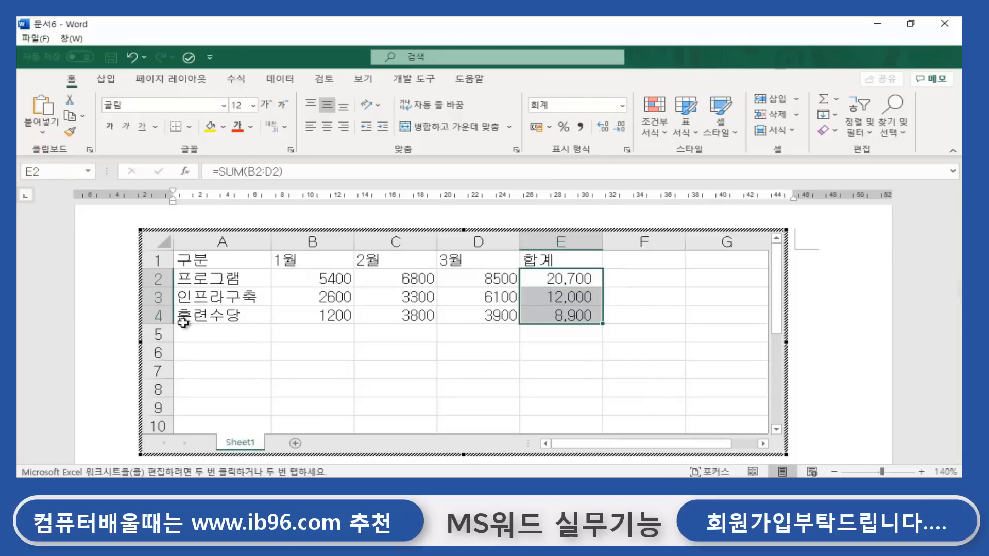
# Apply all borders to the table range A1:E4.
pyautogui.moveTo(226, 260); pyautogui.dragTo(550, 316)
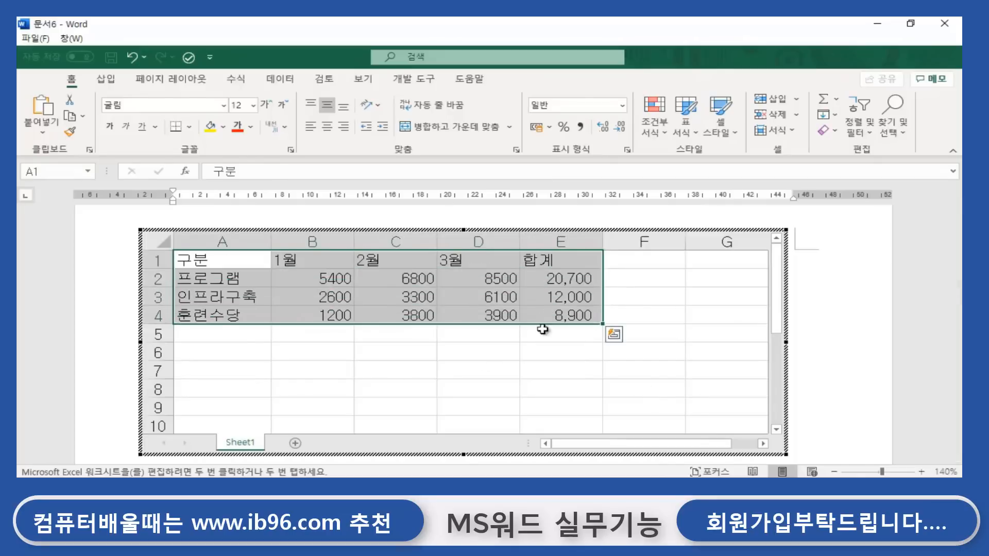
pyautogui.click(190, 128)
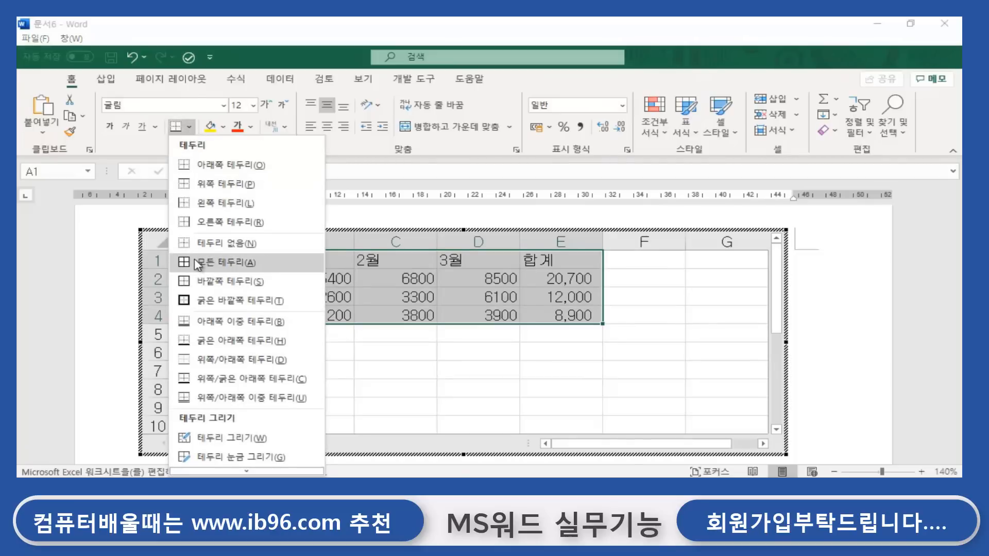
pyautogui.click(221, 262)
pyautogui.click(448, 391)
# Fill the header row A1:E1 with yellow.
pyautogui.moveTo(194, 257); pyautogui.dragTo(565, 266)
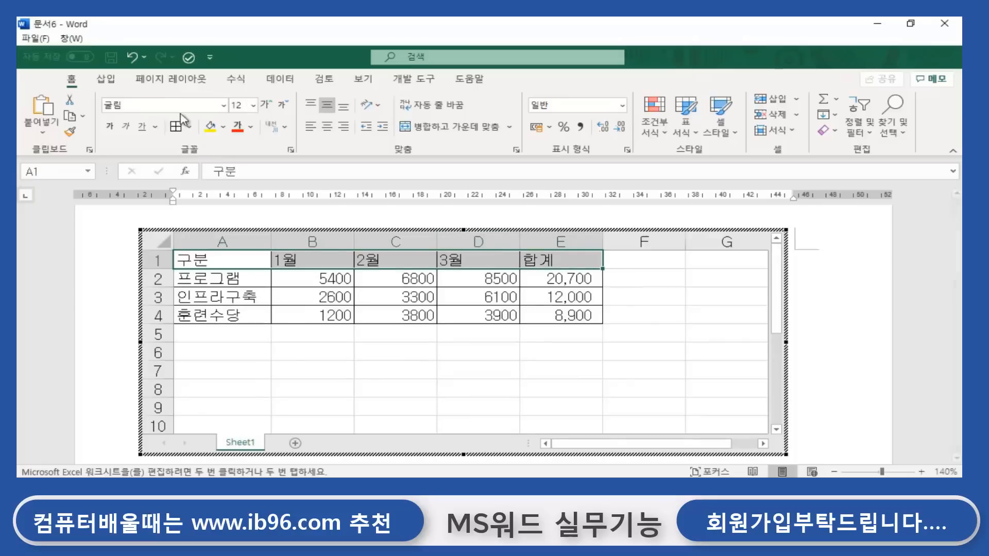
pyautogui.click(210, 127)
pyautogui.click(396, 389)
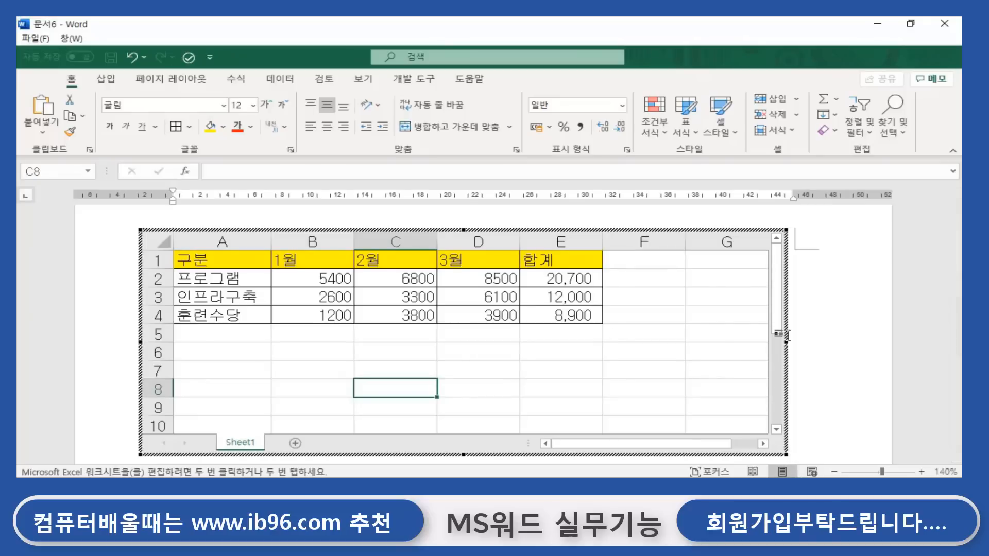
# Shrink the embedded spreadsheet's frame to fit A1:E4, leave its editing mode and add an empty paragraph below it.
pyautogui.moveTo(784, 342); pyautogui.dragTo(680, 330)
pyautogui.moveTo(703, 455); pyautogui.dragTo(637, 366)
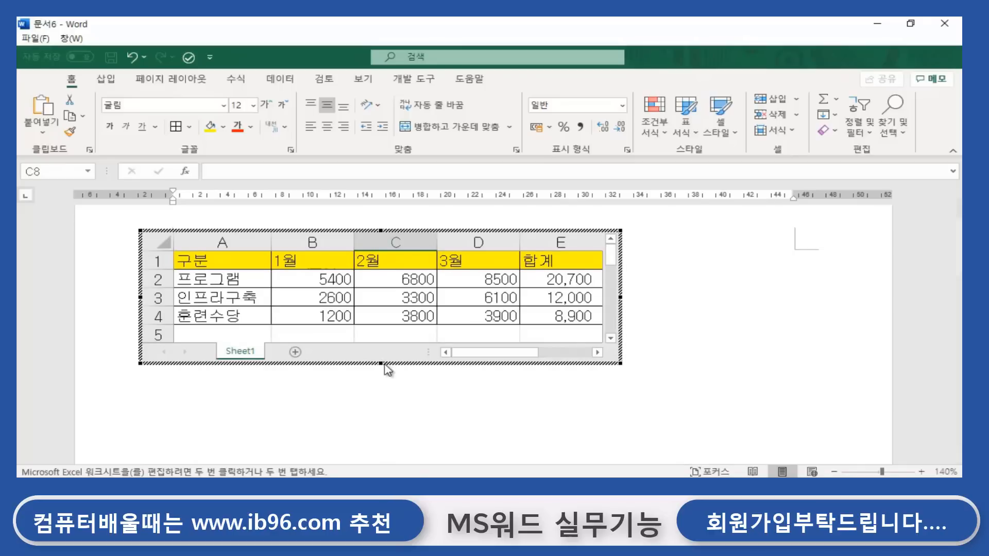
pyautogui.moveTo(381, 363)
pyautogui.mouseDown()
pyautogui.moveTo(381, 326)
pyautogui.moveTo(382, 345)
pyautogui.mouseUp()
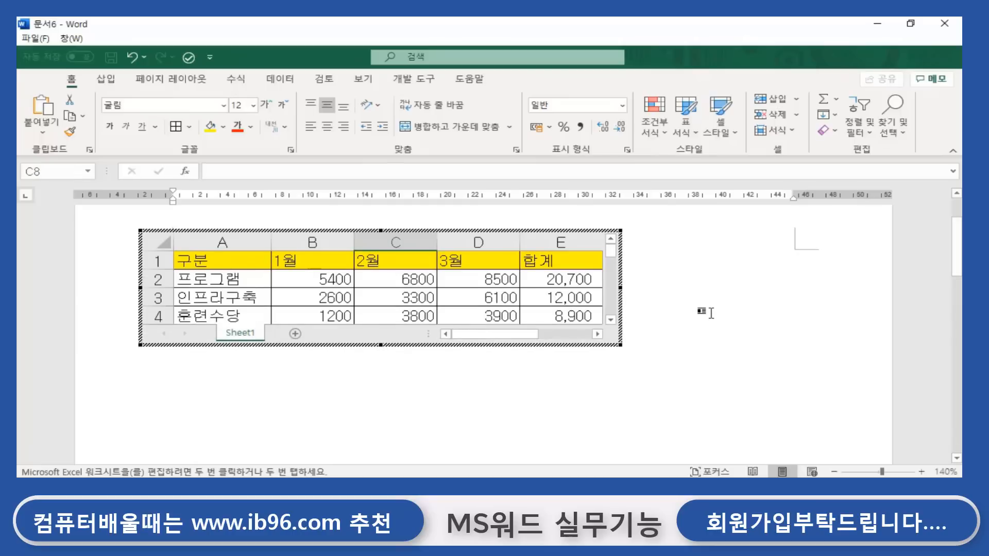
pyautogui.click(710, 312)
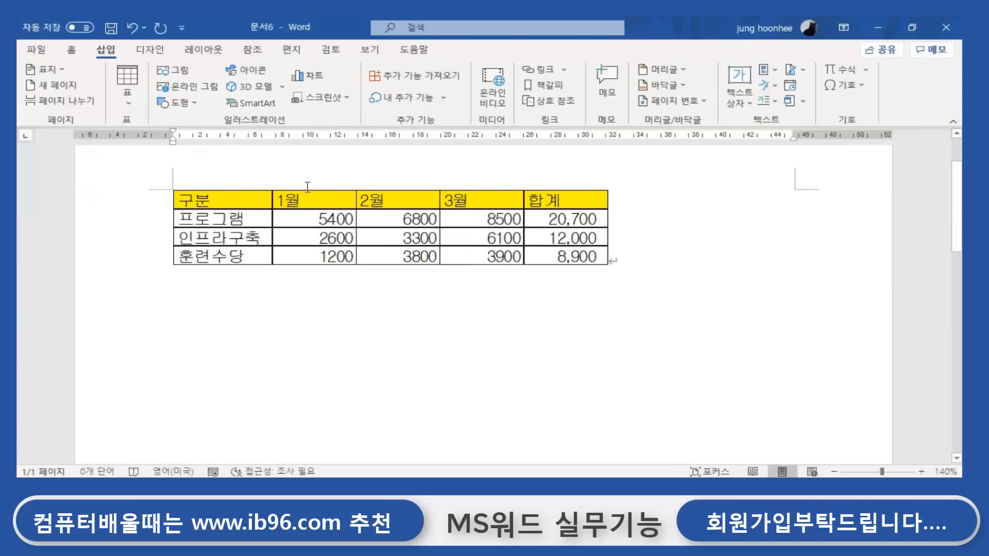
pyautogui.click(652, 348)
pyautogui.press('Return')
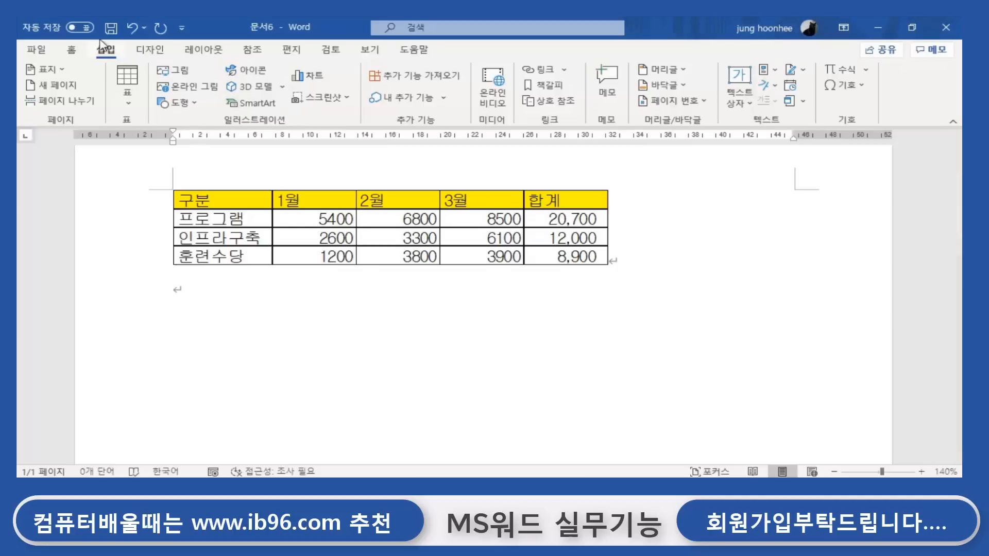
# Check the table in the print preview and return to the document.
pyautogui.click(27, 51)
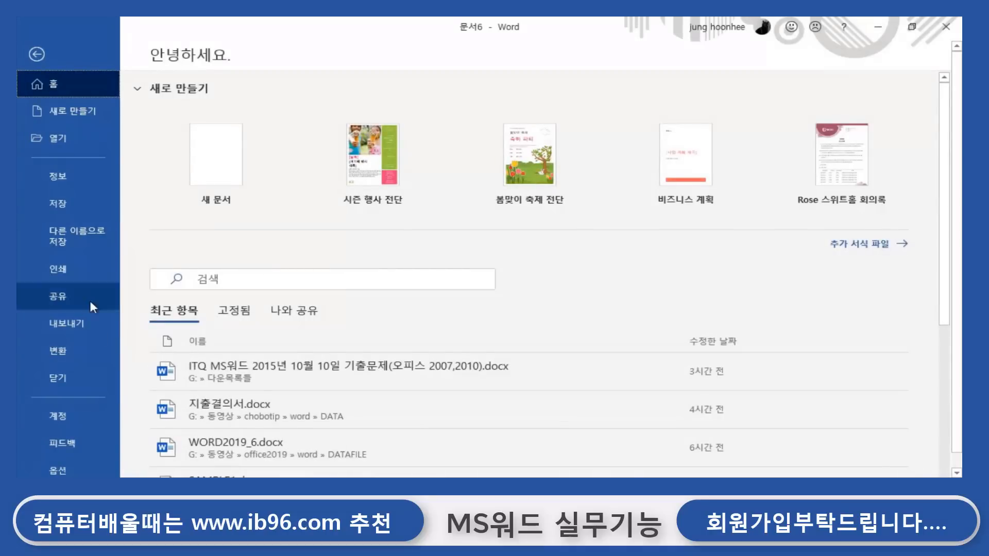
pyautogui.click(64, 268)
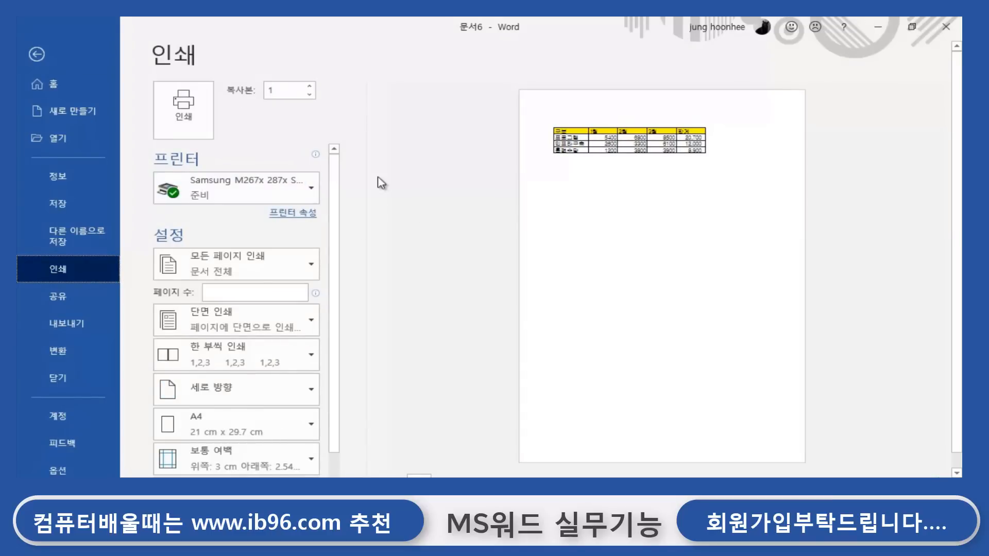
pyautogui.click(36, 54)
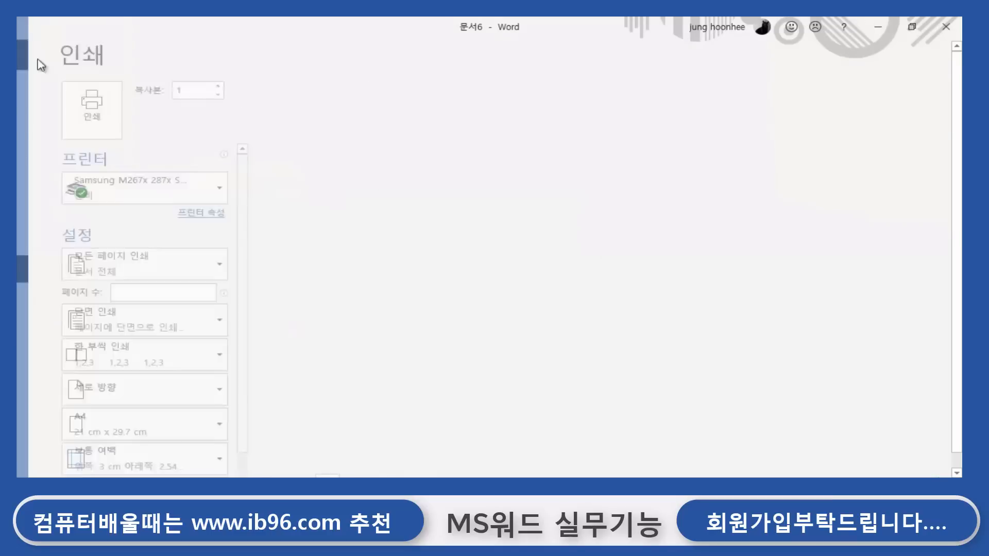
# Browse the Quick Tables gallery and insert the 달력 2 calendar below the embedded spreadsheet table.
pyautogui.click(300, 303)
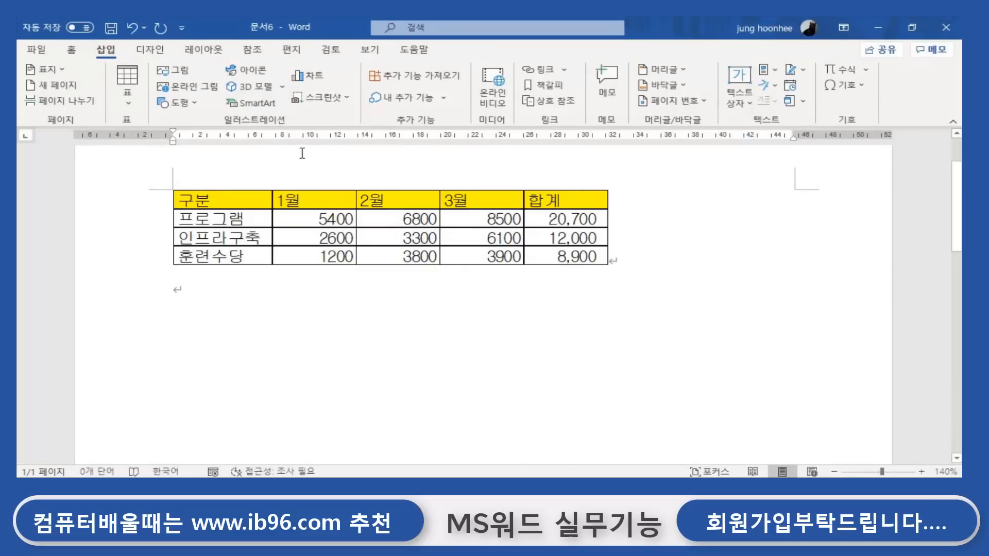
pyautogui.click(132, 105)
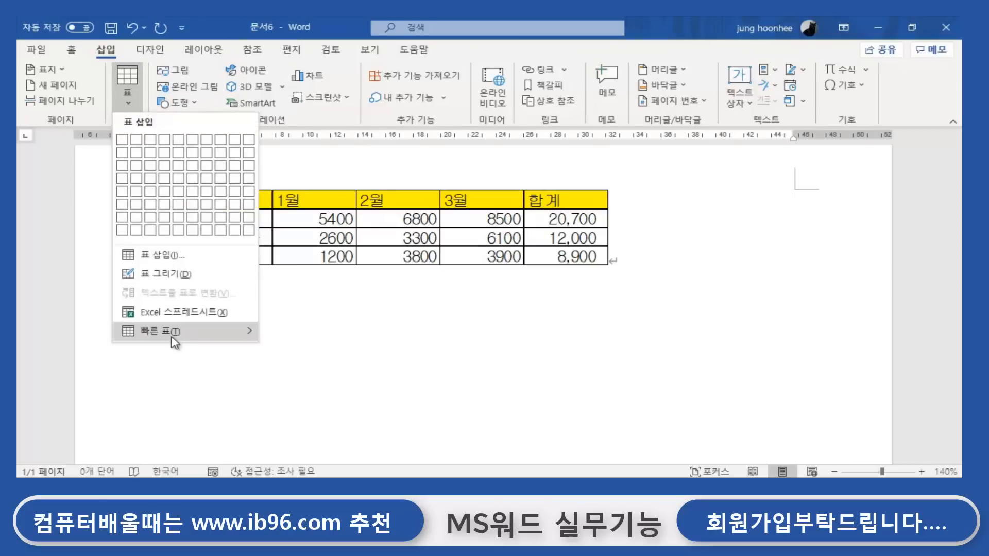
pyautogui.moveTo(174, 341)
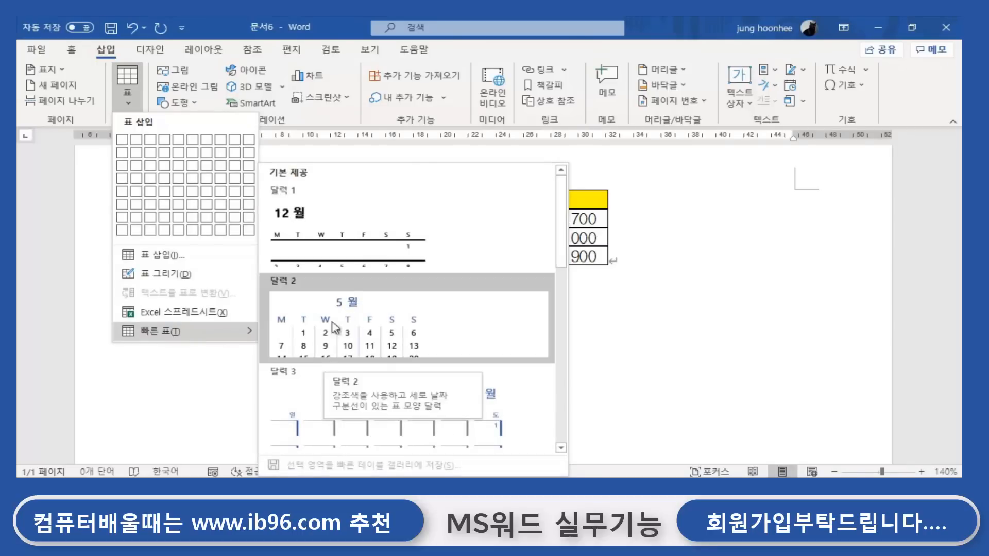
pyautogui.scroll(-5, 354, 353)
pyautogui.scroll(-5, 355, 355)
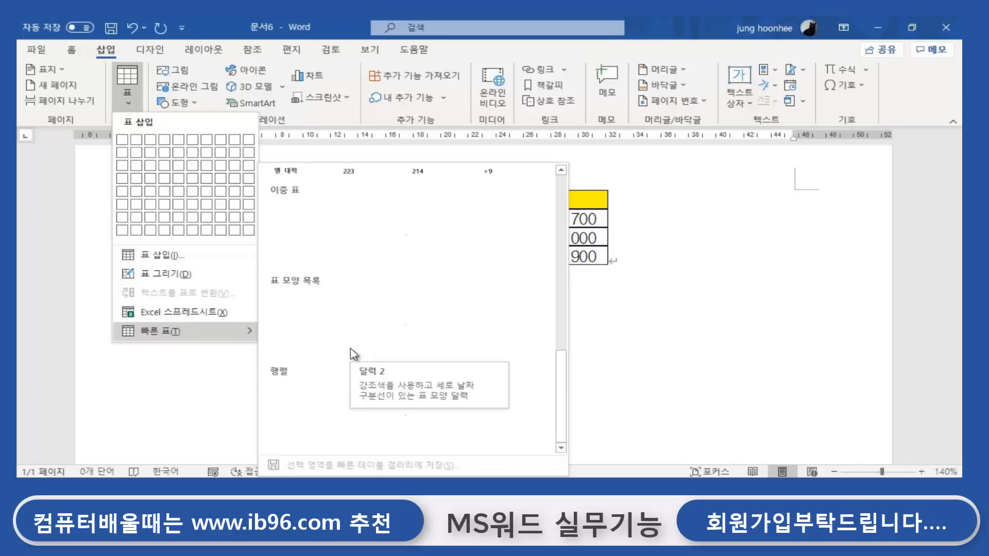
pyautogui.scroll(10, 355, 354)
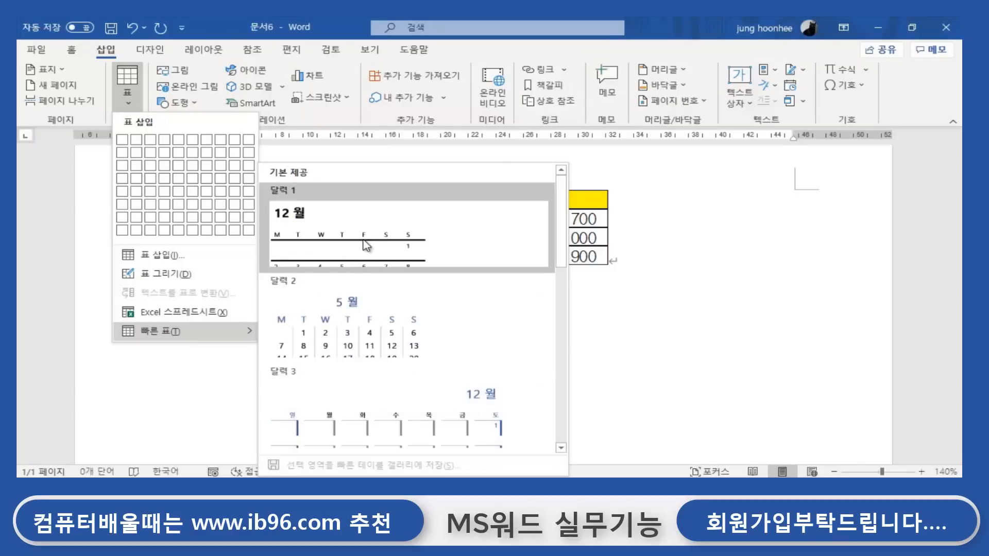
pyautogui.scroll(-10, 342, 363)
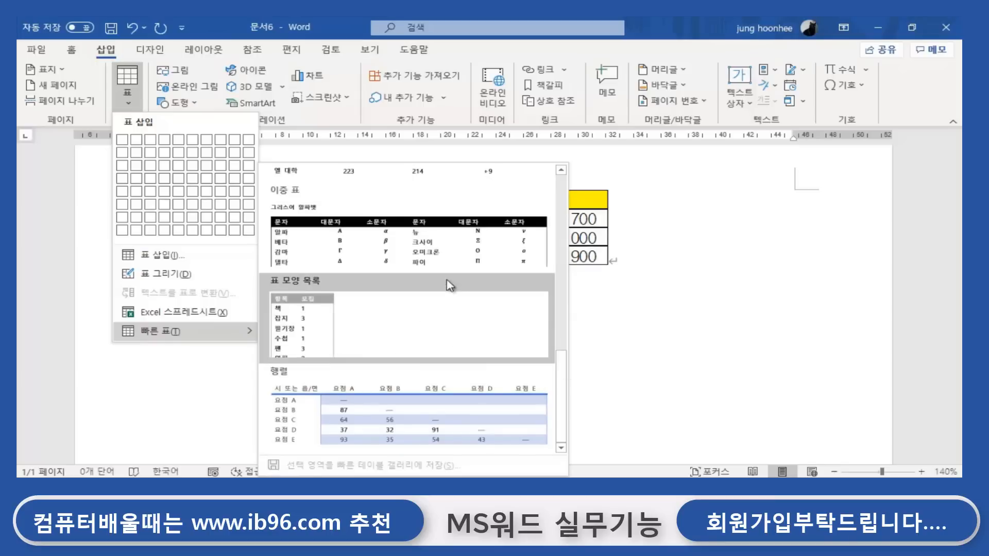
pyautogui.scroll(10, 431, 425)
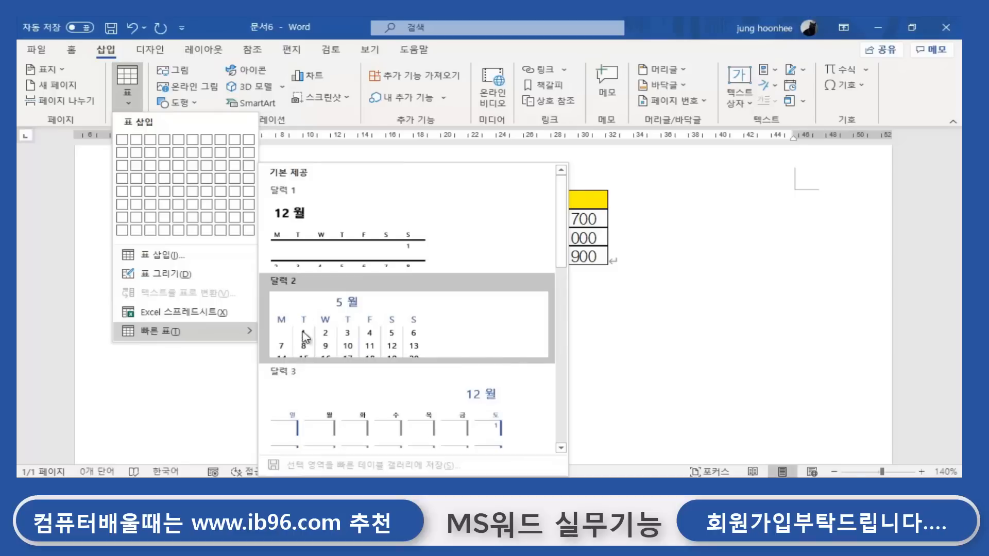
pyautogui.click(366, 334)
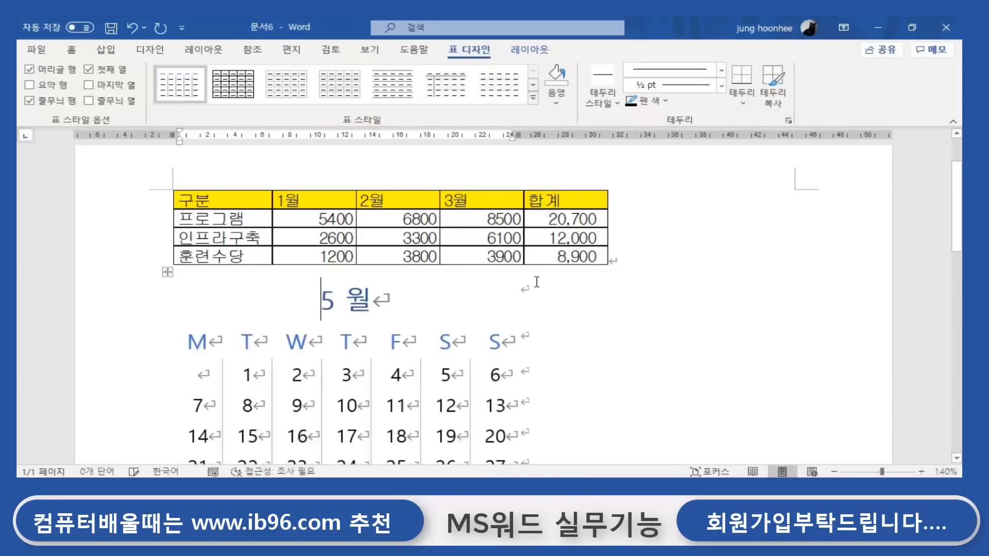
# Change the month number in the calendar's title to 4.
pyautogui.click(341, 302)
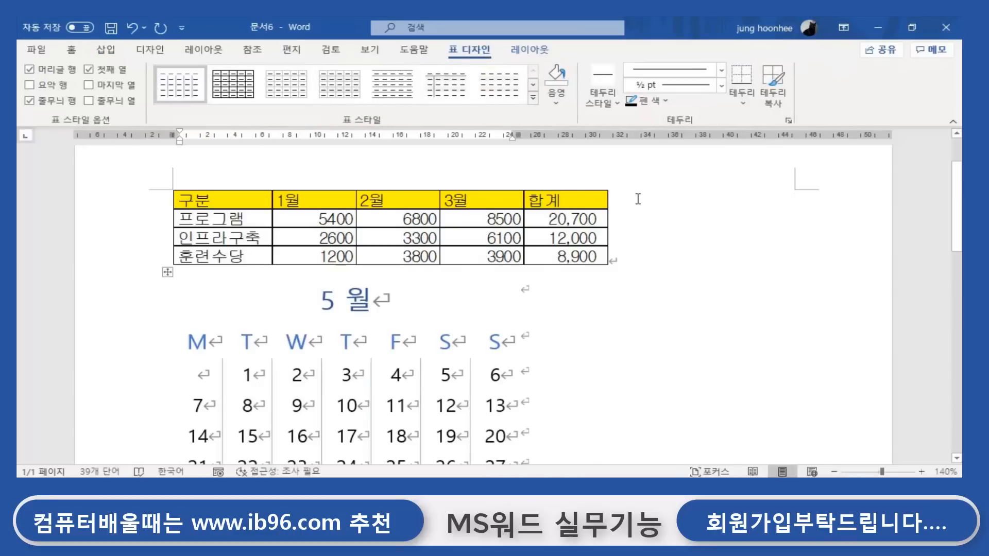
pyautogui.press('BackSpace')
pyautogui.press('BackSpace')
pyautogui.write('4')
pyautogui.click(261, 376)
pyautogui.click(238, 372)
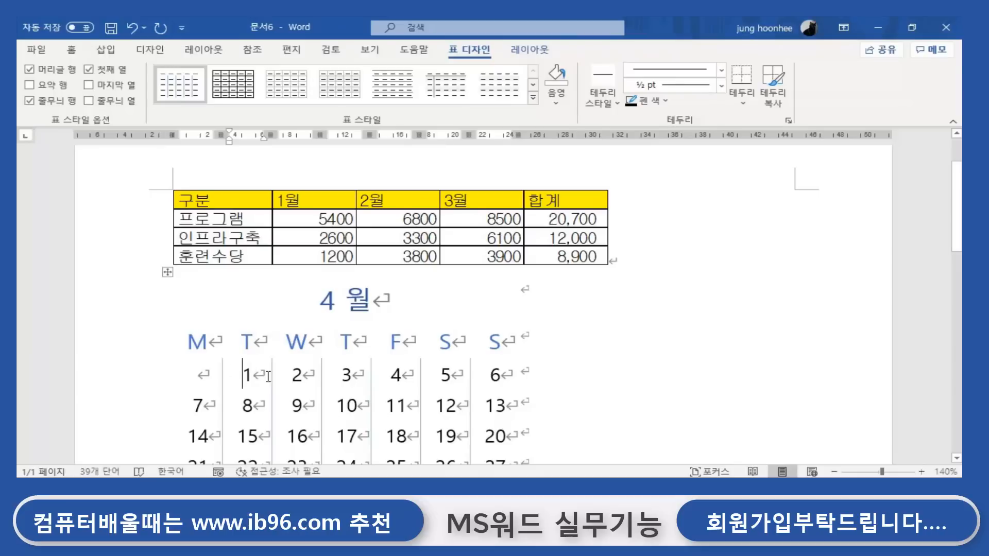
pyautogui.moveTo(248, 375); pyautogui.dragTo(469, 391)
pyautogui.click(553, 347)
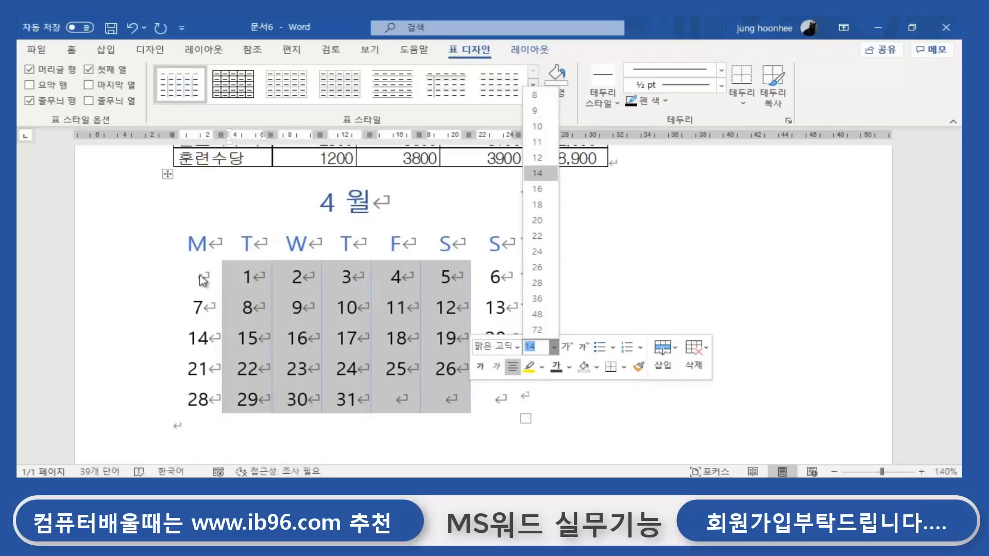
pyautogui.click(201, 278)
pyautogui.click(248, 278)
pyautogui.click(451, 428)
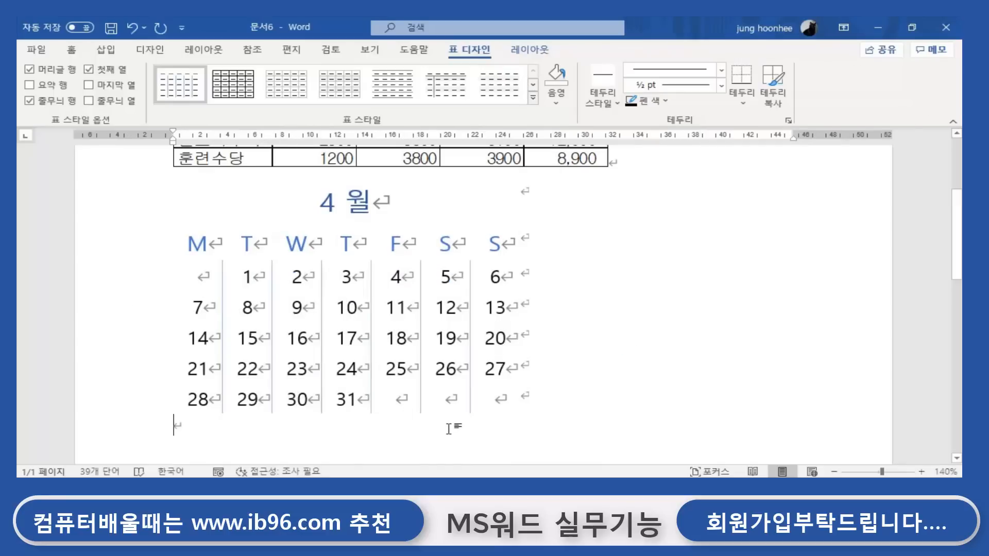
# Apply the plain table style with black grid lines around every cell to the calendar.
pyautogui.moveTo(189, 243); pyautogui.dragTo(576, 406)
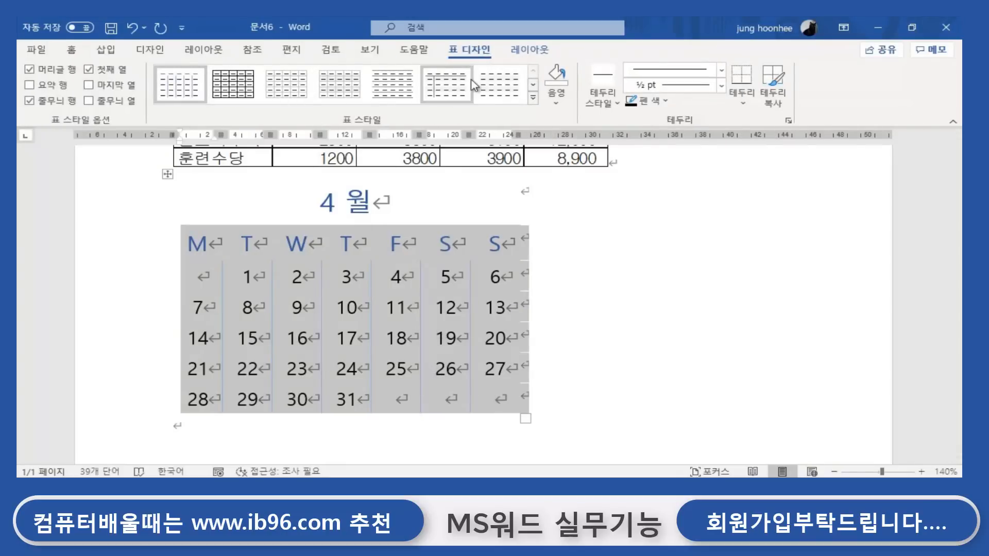
pyautogui.click(473, 85)
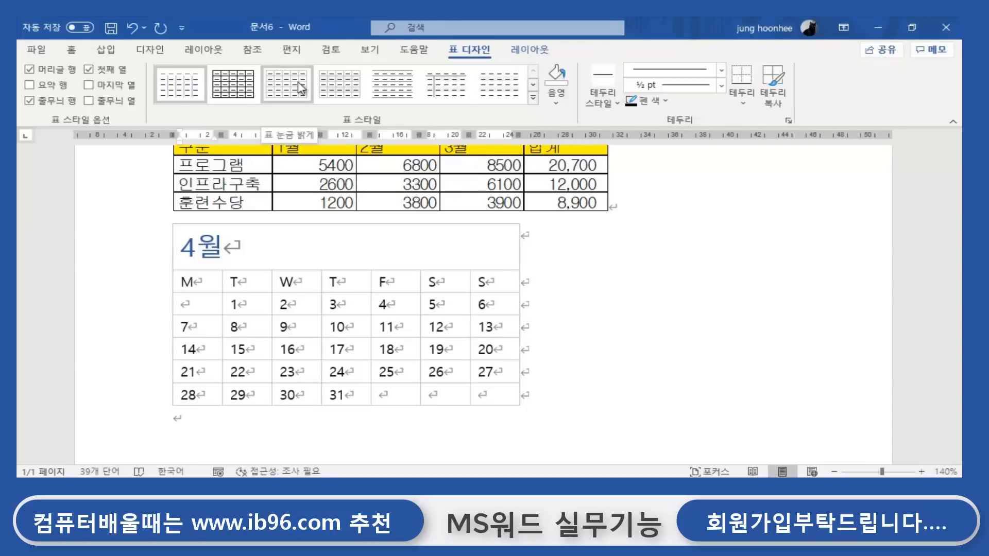
pyautogui.click(240, 90)
pyautogui.click(553, 324)
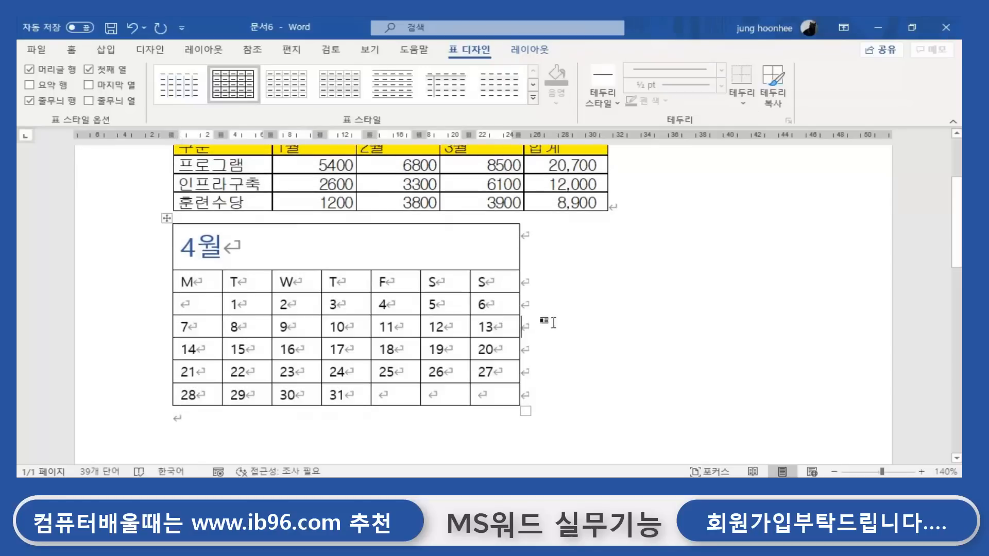
# Enlarge the whole calendar table in width and height so it is slightly wider than the table above.
pyautogui.click(206, 283)
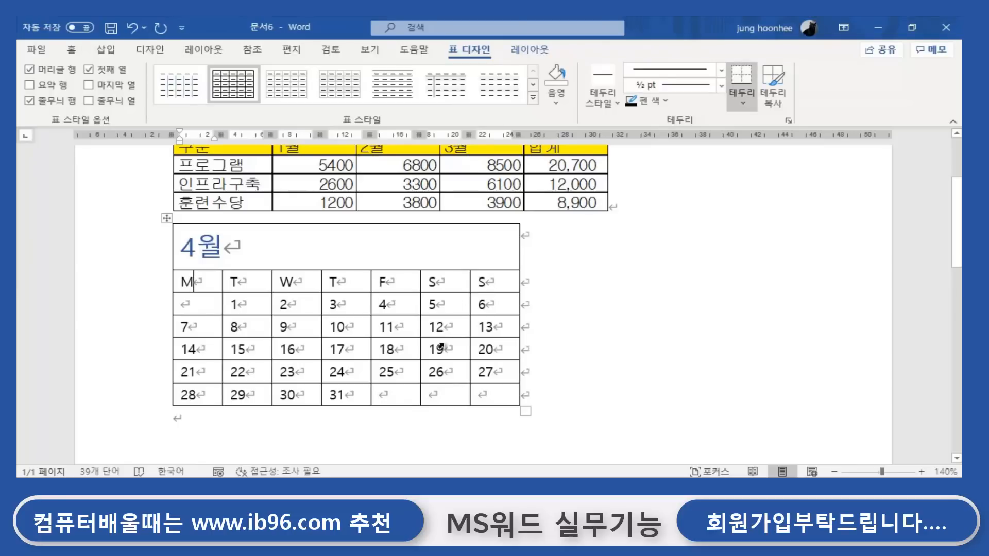
pyautogui.moveTo(202, 280)
pyautogui.mouseDown()
pyautogui.moveTo(433, 328)
pyautogui.moveTo(483, 396)
pyautogui.mouseUp()
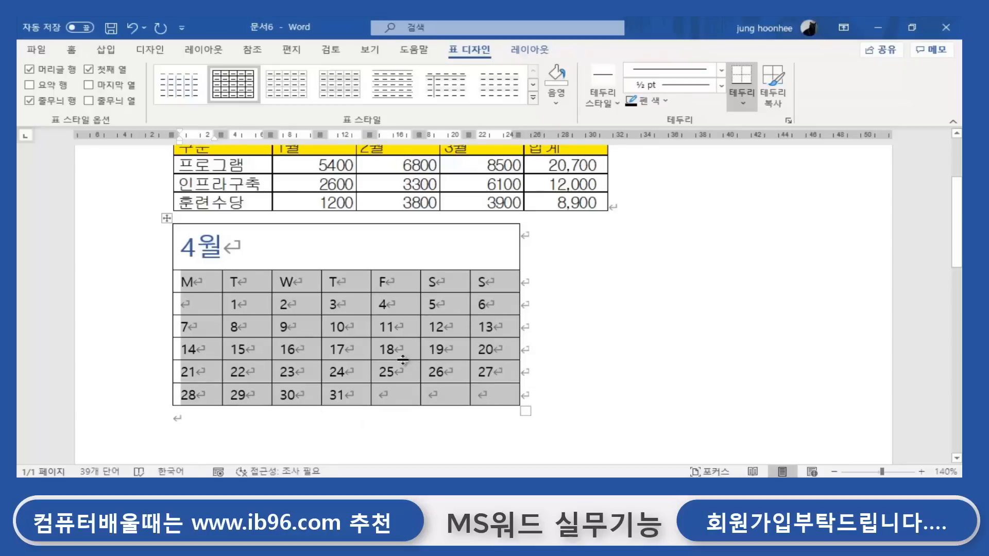
pyautogui.moveTo(221, 282)
pyautogui.mouseDown()
pyautogui.moveTo(238, 283)
pyautogui.moveTo(199, 281)
pyautogui.moveTo(227, 282)
pyautogui.moveTo(218, 282)
pyautogui.mouseUp()
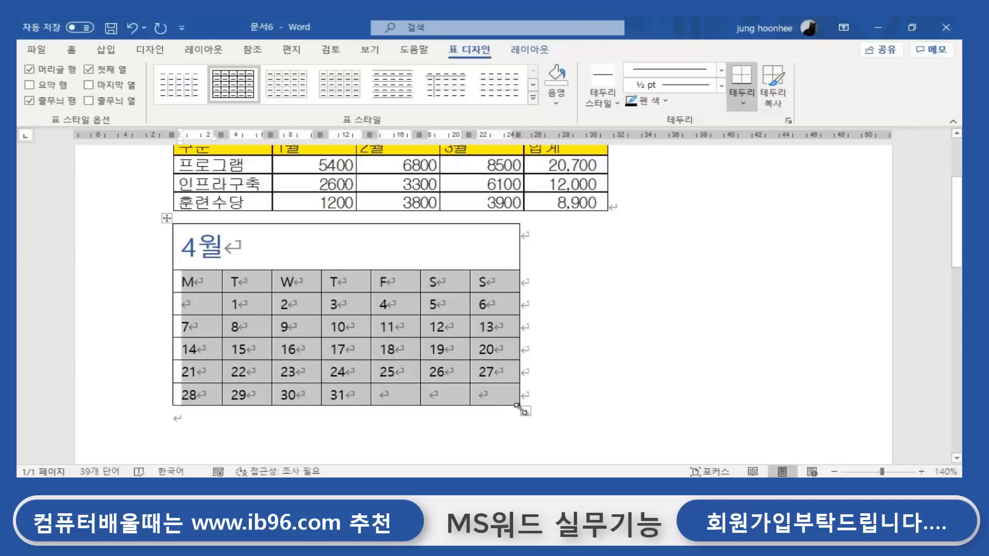
pyautogui.moveTo(522, 409)
pyautogui.mouseDown()
pyautogui.moveTo(658, 426)
pyautogui.moveTo(663, 451)
pyautogui.mouseUp()
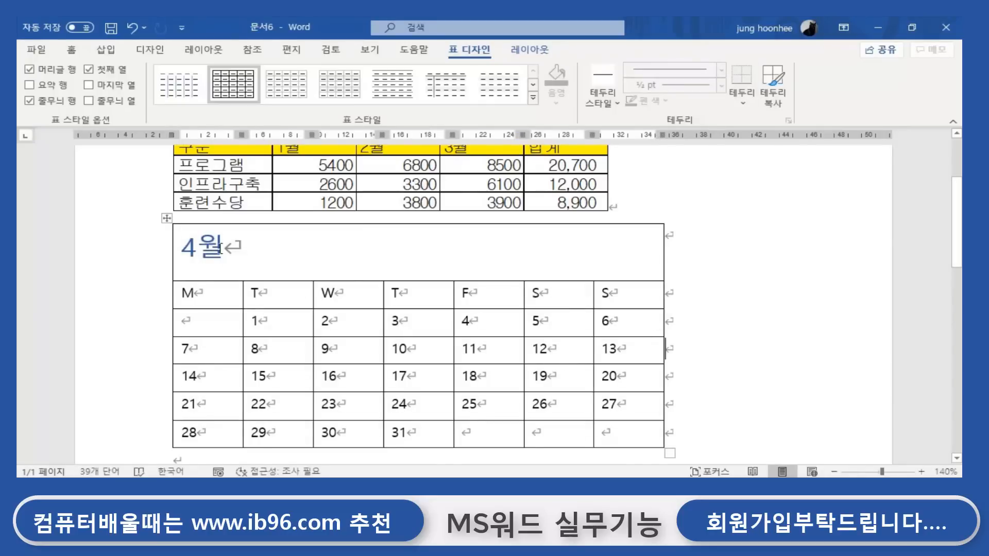
# Try centre and right alignment on the 4월 title and set it back to left alignment.
pyautogui.click(221, 249)
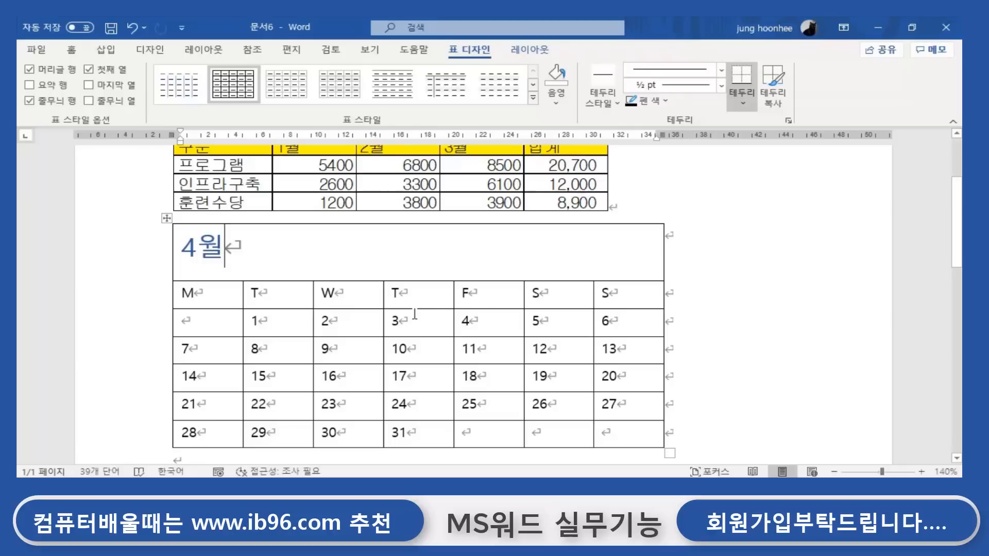
pyautogui.hotkey('ctrl', 'e')
pyautogui.hotkey('ctrl', 'r')
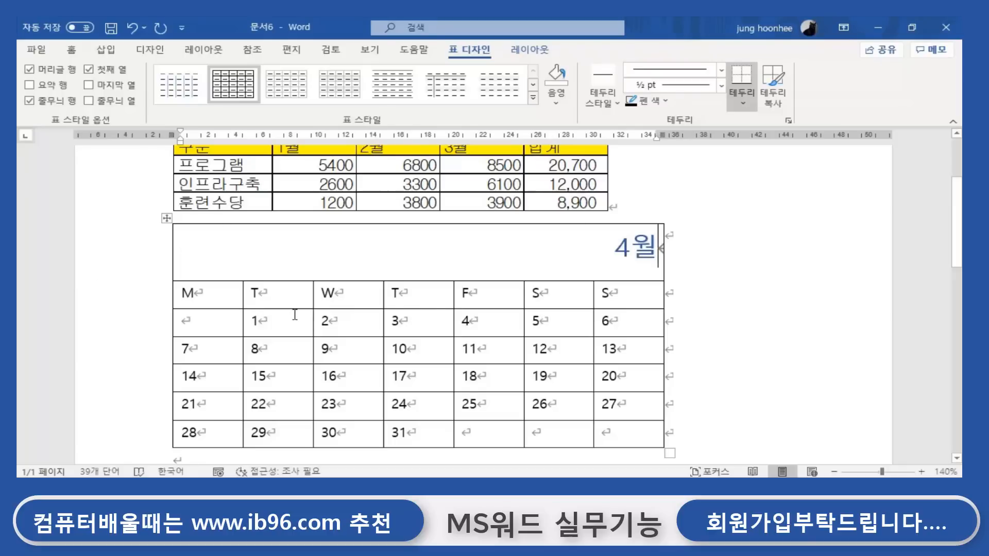
pyautogui.hotkey('ctrl', 'l')
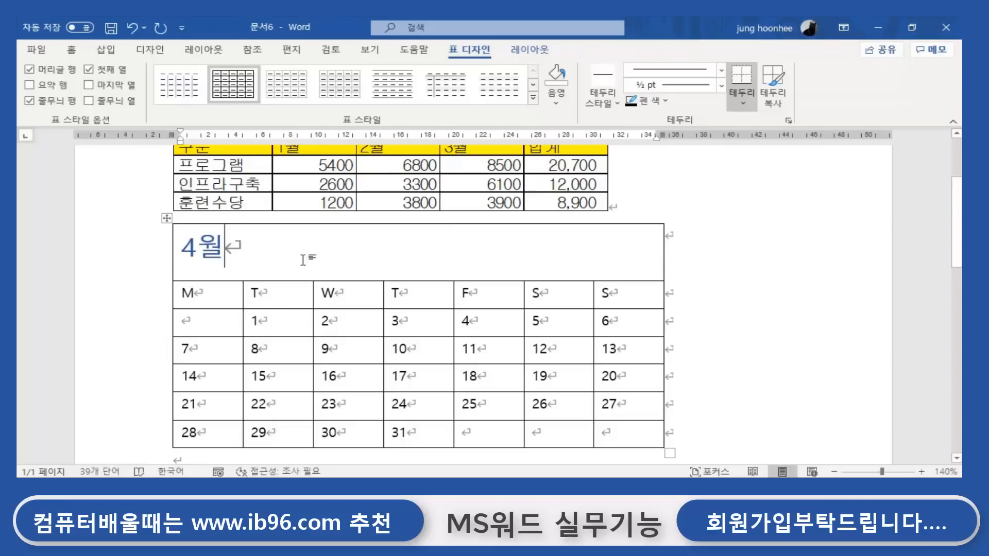
pyautogui.click(237, 294)
pyautogui.moveTo(237, 294); pyautogui.dragTo(630, 293)
pyautogui.click(828, 354)
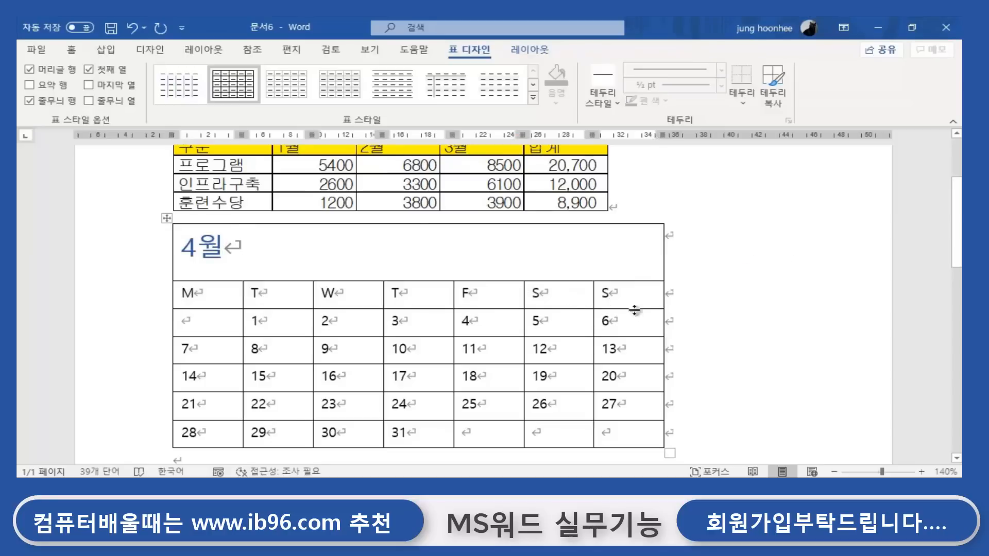
pyautogui.moveTo(226, 294); pyautogui.dragTo(627, 303)
pyautogui.click(709, 328)
# Replace the first two weekday headings of the calendar, M and T, with 월 and 화.
pyautogui.click(195, 293)
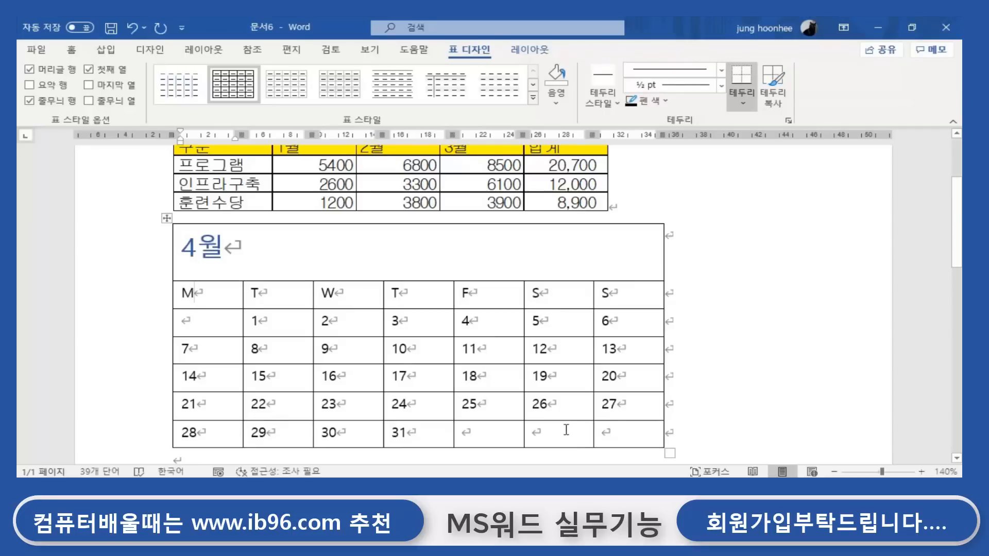
pyautogui.write('ㅐ')
pyautogui.press('BackSpace')
pyautogui.press('BackSpace')
pyautogui.write('월')
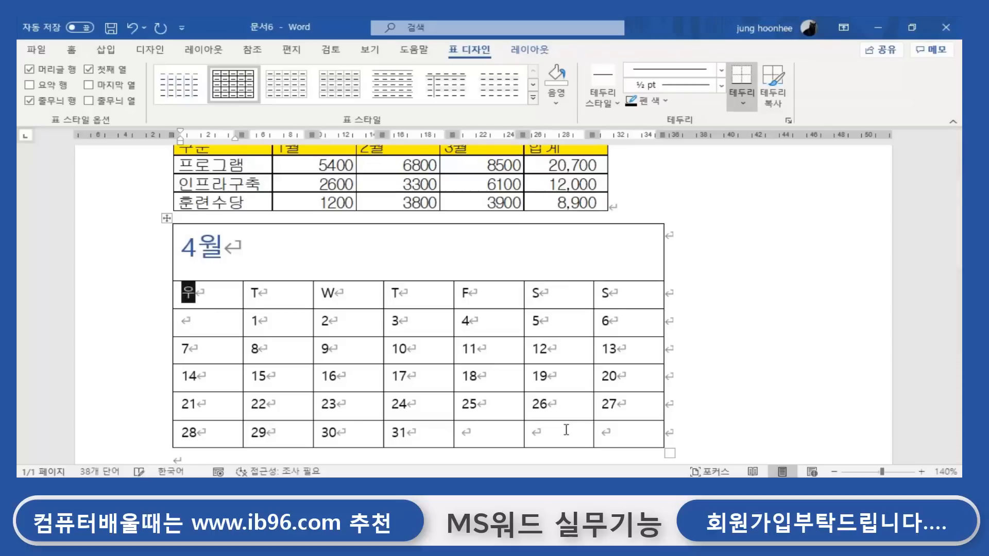
pyautogui.press('Right')
pyautogui.press('Delete')
pyautogui.write('화')
pyautogui.press('Right')
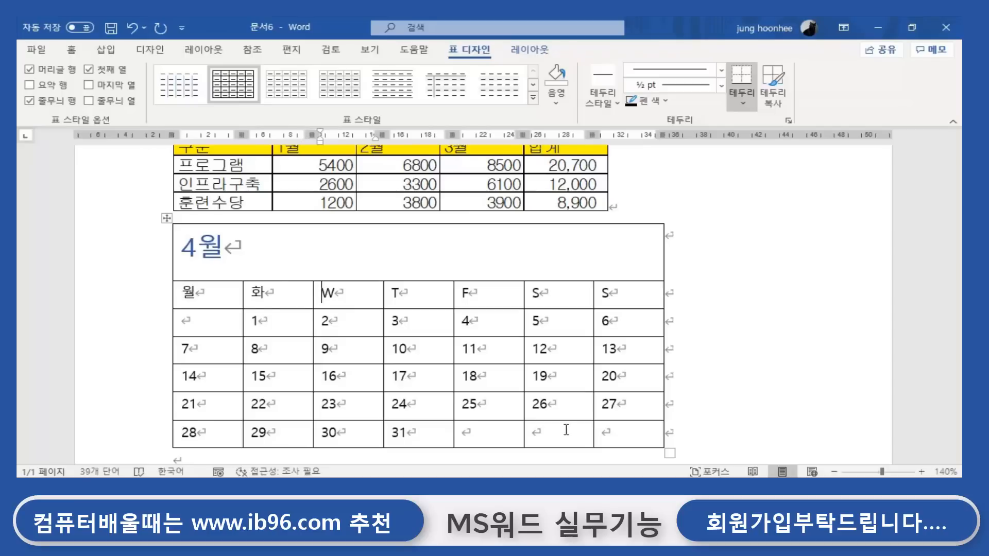
# Replace the third and fourth weekday headings, W and T, with 수 and 목.
pyautogui.press('Delete')
pyautogui.write('수')
pyautogui.press('Right')
pyautogui.press('Delete')
pyautogui.write('목')
pyautogui.press('Right')
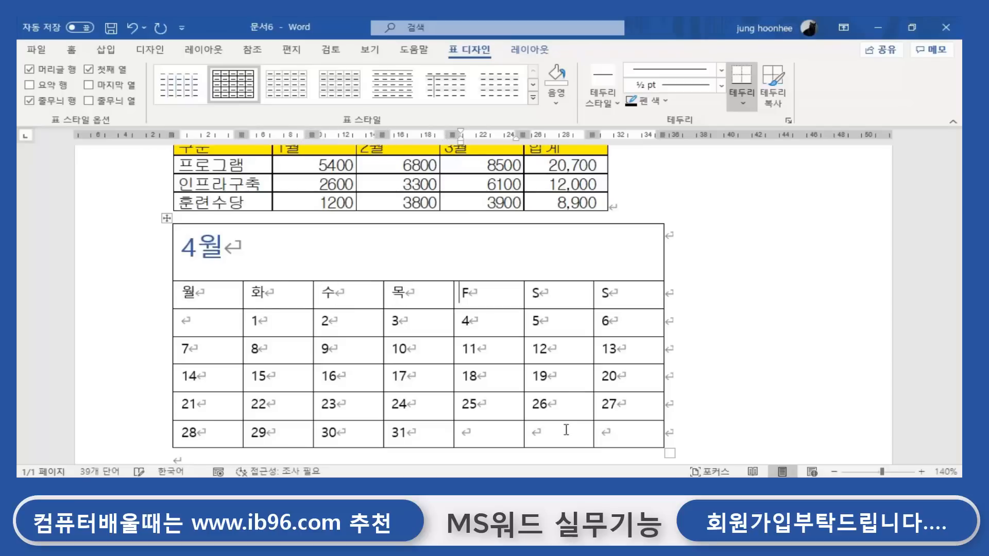
# Replace the last three weekday headings, F, S and S, with 금, 토 and 일.
pyautogui.press('Delete')
pyautogui.write('금')
pyautogui.press('Right')
pyautogui.hotkey('shift', 'Right')
pyautogui.write('ㅗ')
pyautogui.press('BackSpace')
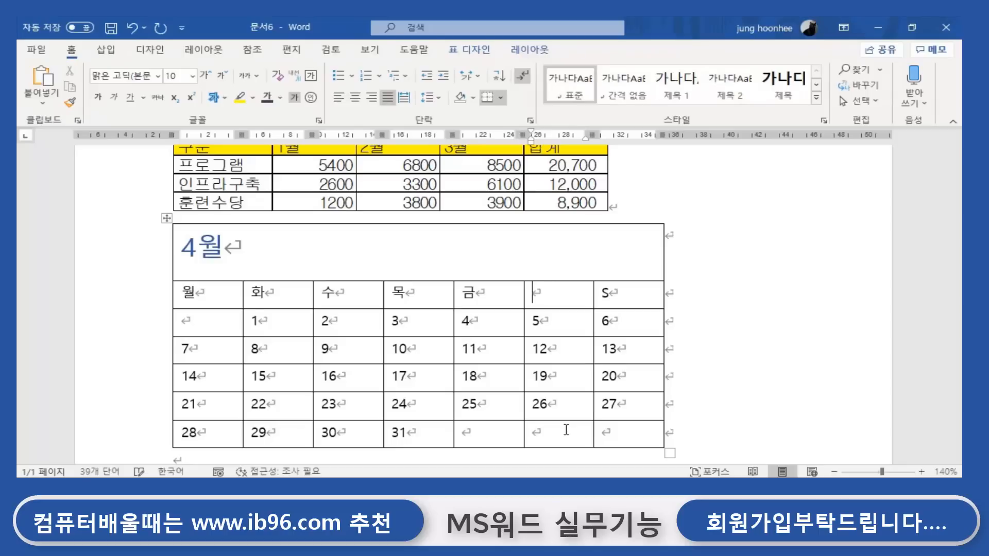
pyautogui.write('토')
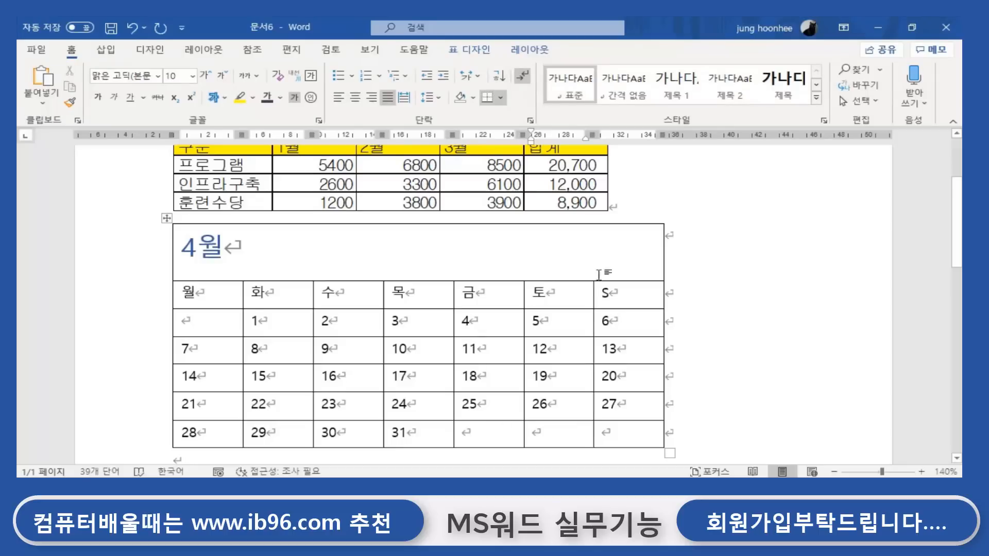
pyautogui.click(603, 297)
pyautogui.press('Delete')
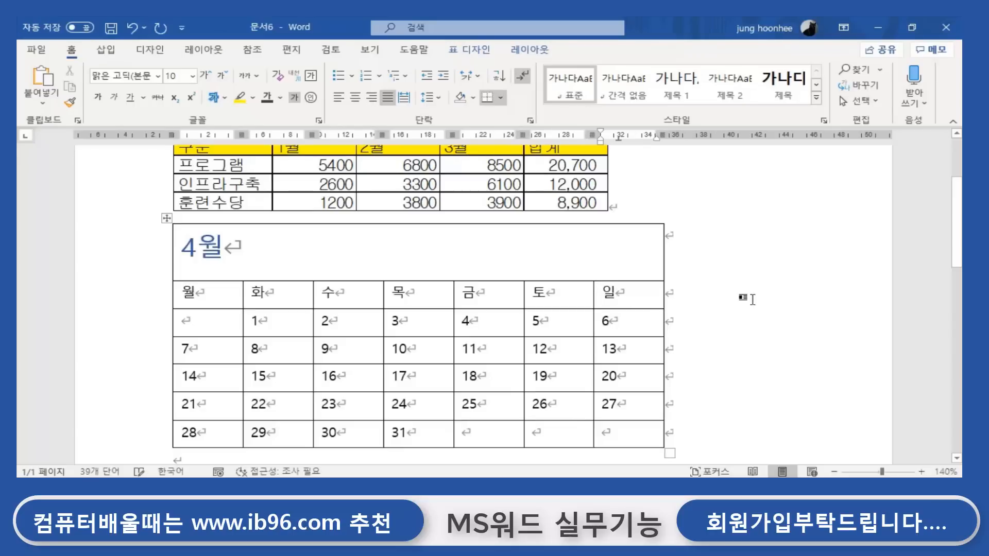
# Shade the weekday heading cells from 월 to 금 light orange.
pyautogui.click(211, 297)
pyautogui.moveTo(211, 297); pyautogui.dragTo(468, 297)
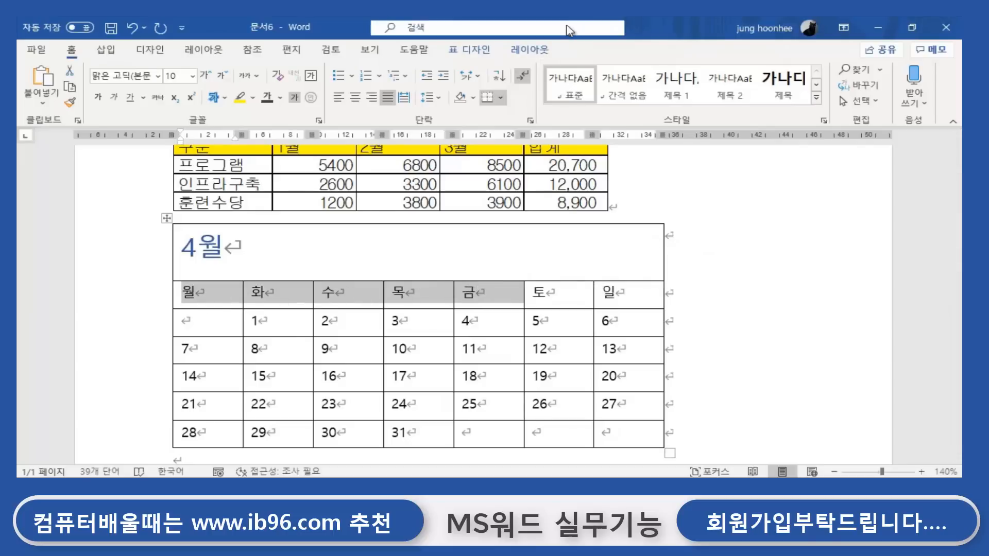
pyautogui.click(470, 50)
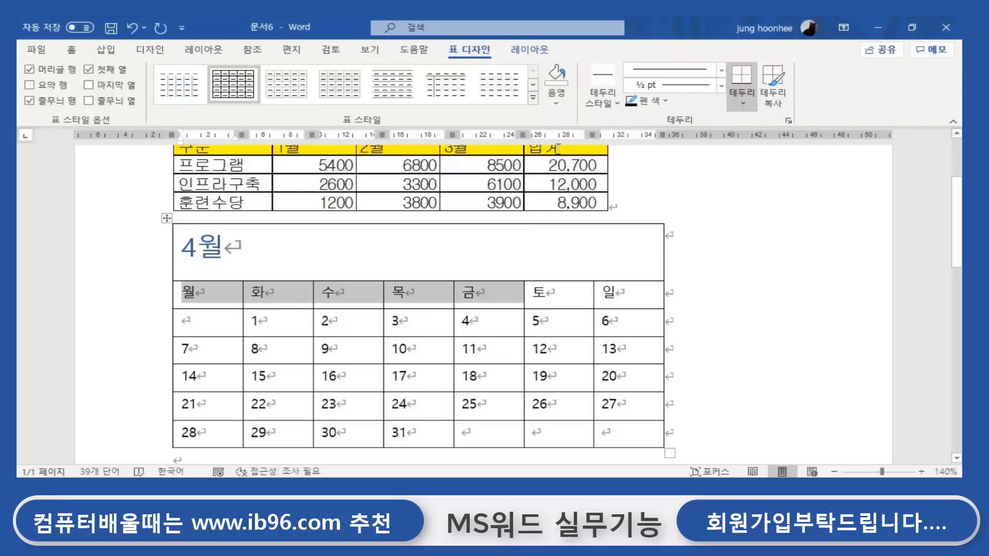
pyautogui.click(556, 100)
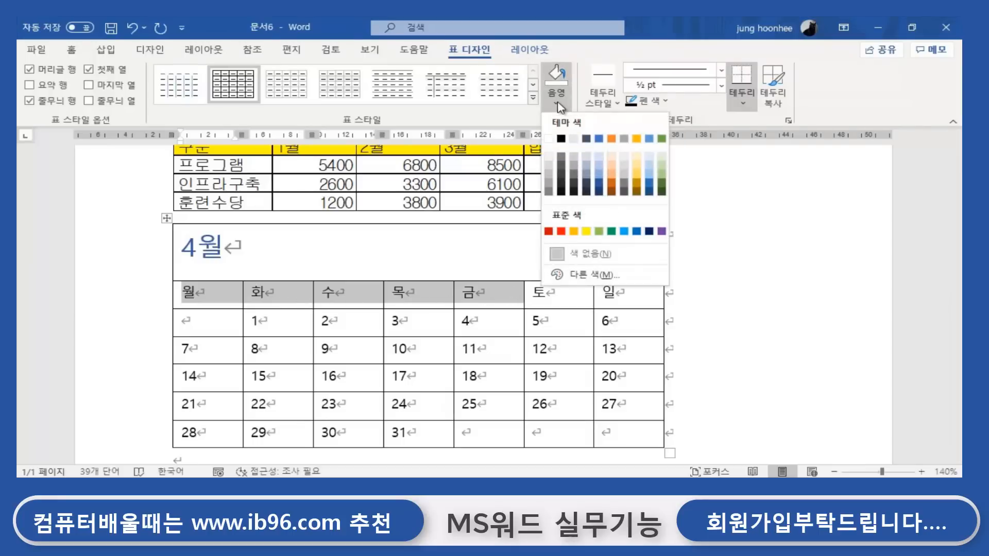
pyautogui.click(613, 162)
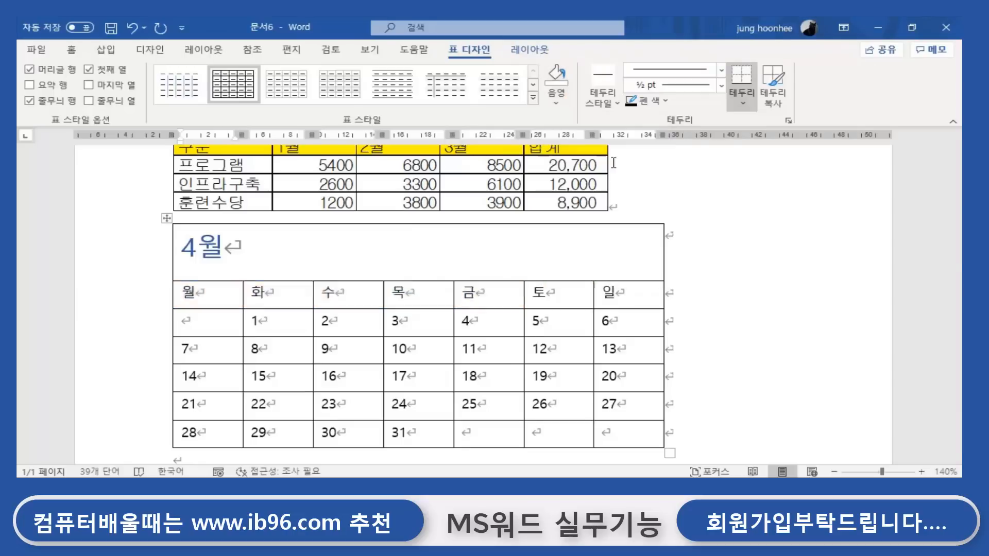
pyautogui.click(732, 332)
# Shade the weekend heading cells 토 and 일 of the calendar light gold.
pyautogui.moveTo(562, 292); pyautogui.dragTo(646, 295)
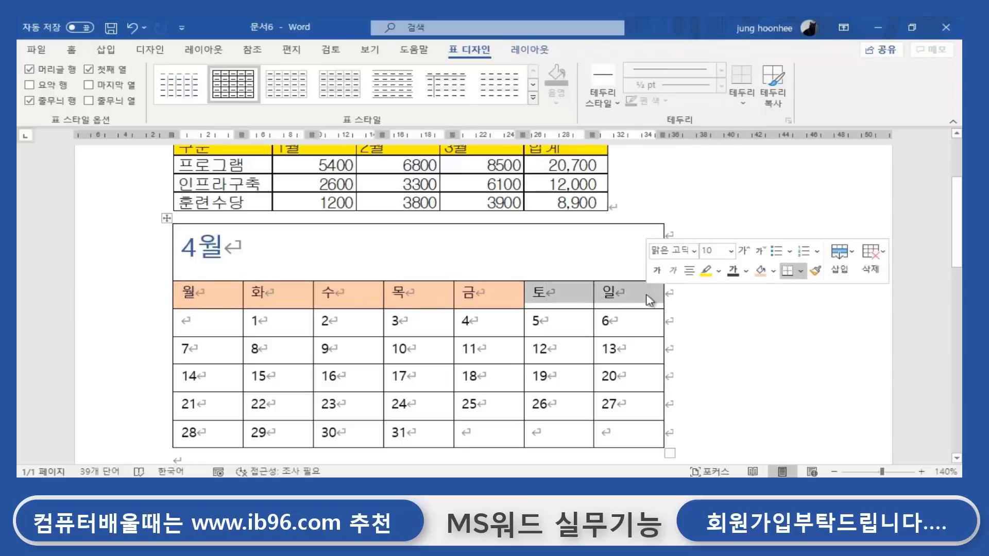
pyautogui.click(559, 97)
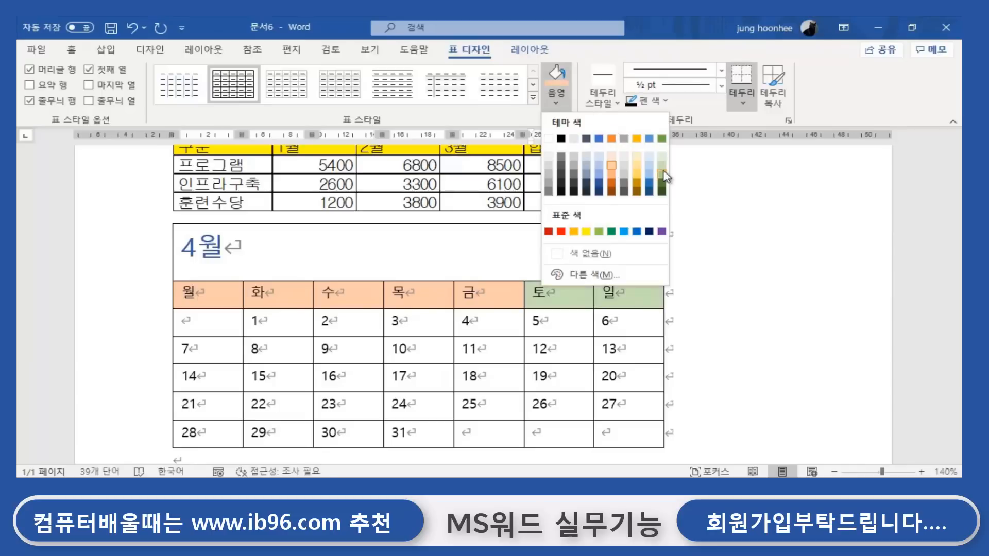
pyautogui.click(641, 165)
pyautogui.click(773, 320)
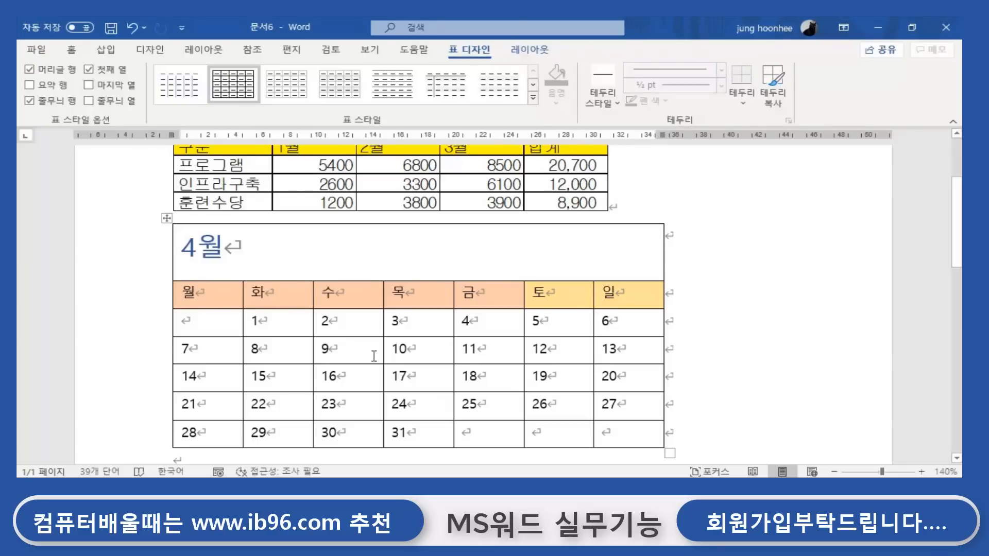
pyautogui.click(738, 379)
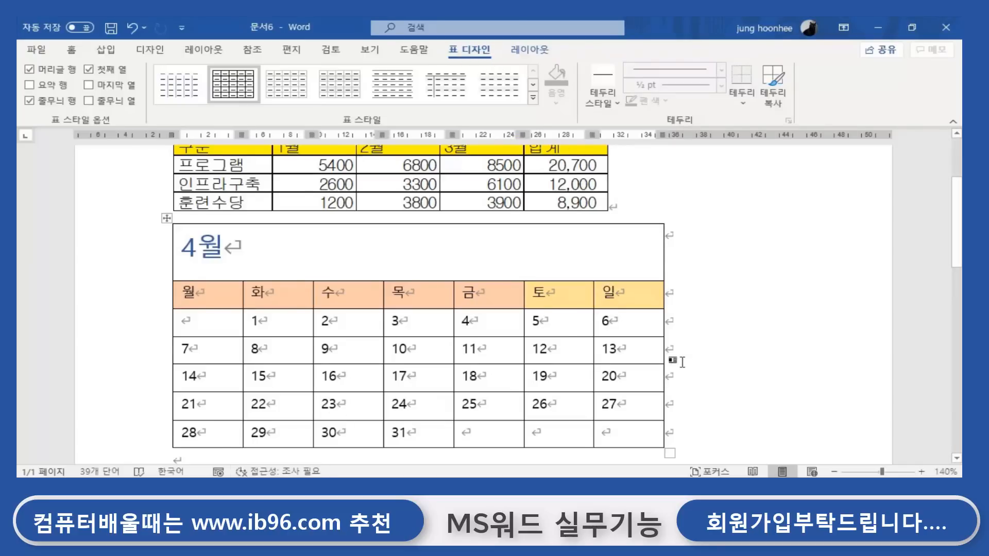
# Enlarge the whole calendar table proportionally to about 16.68 cm wide.
pyautogui.moveTo(195, 320); pyautogui.dragTo(625, 431)
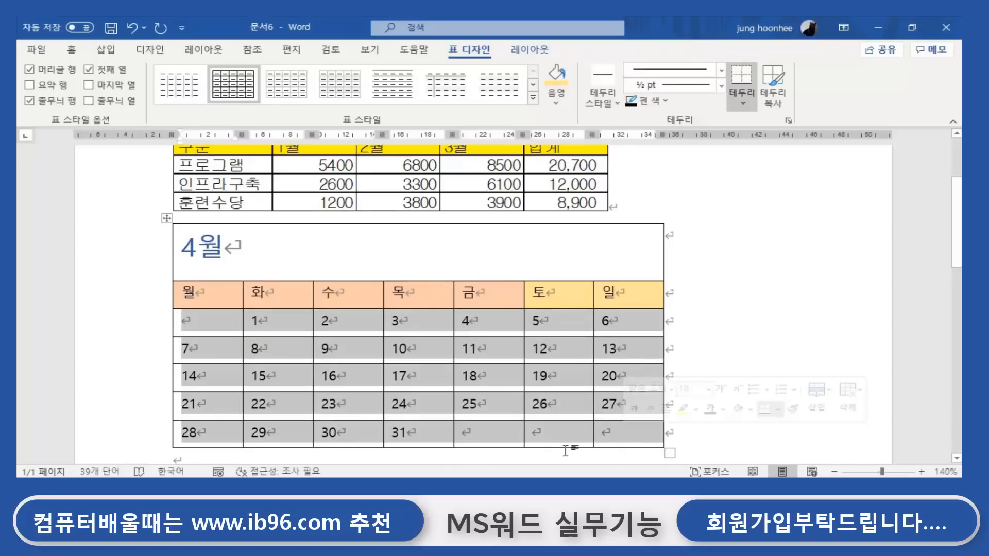
pyautogui.scroll(-2, 412, 369)
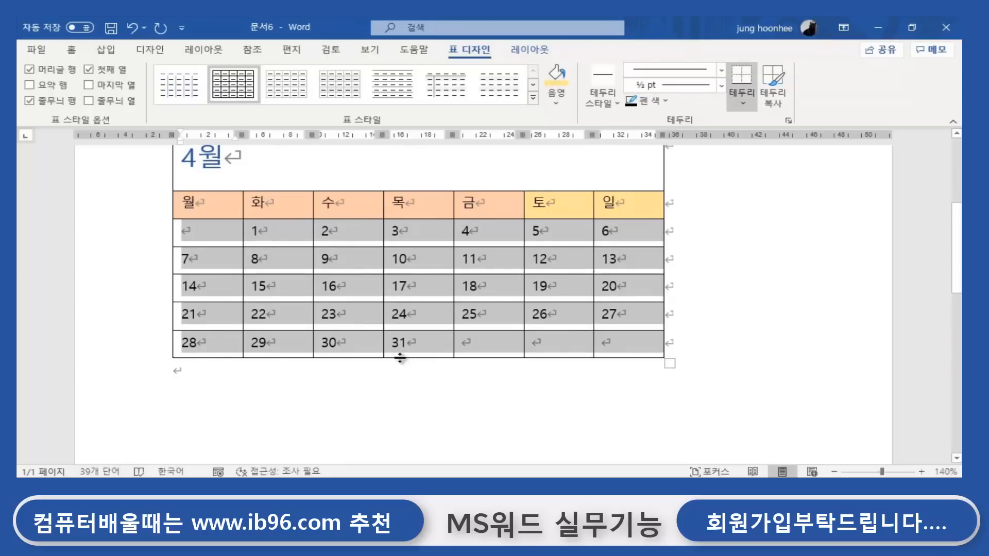
pyautogui.moveTo(670, 367); pyautogui.dragTo(823, 463)
pyautogui.scroll(-3, 598, 330)
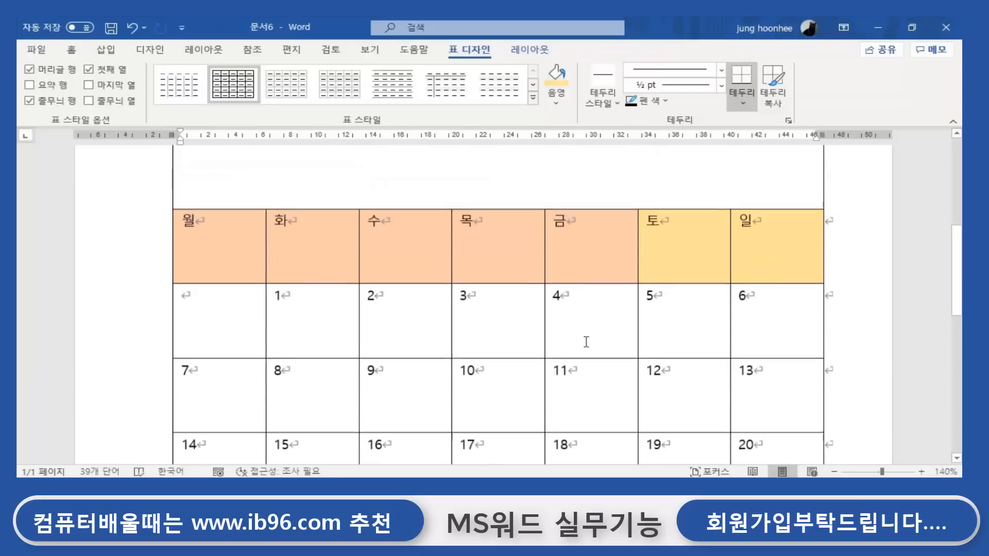
# Set the height of the calendar's 4월 title row to 2.6 cm.
pyautogui.scroll(3, 587, 342)
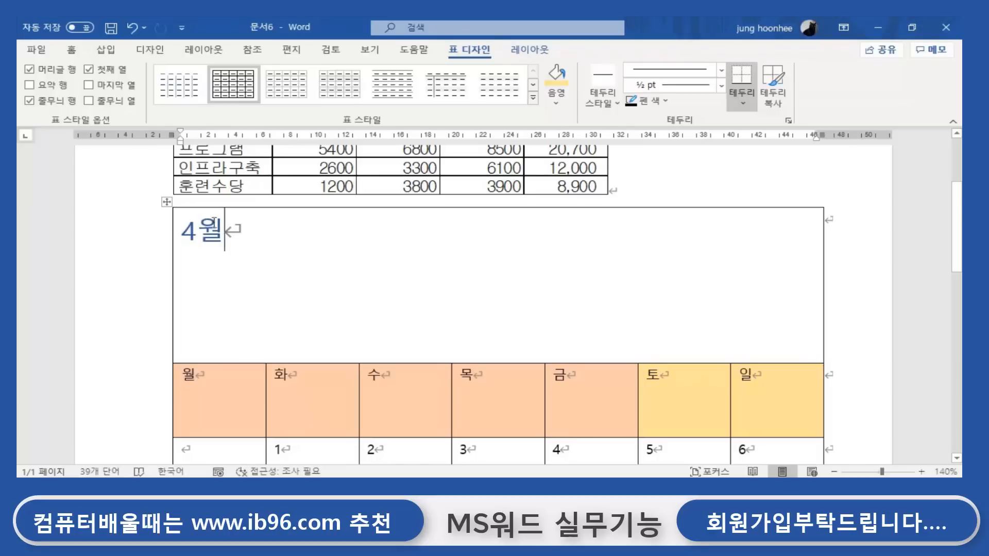
pyautogui.click(175, 235)
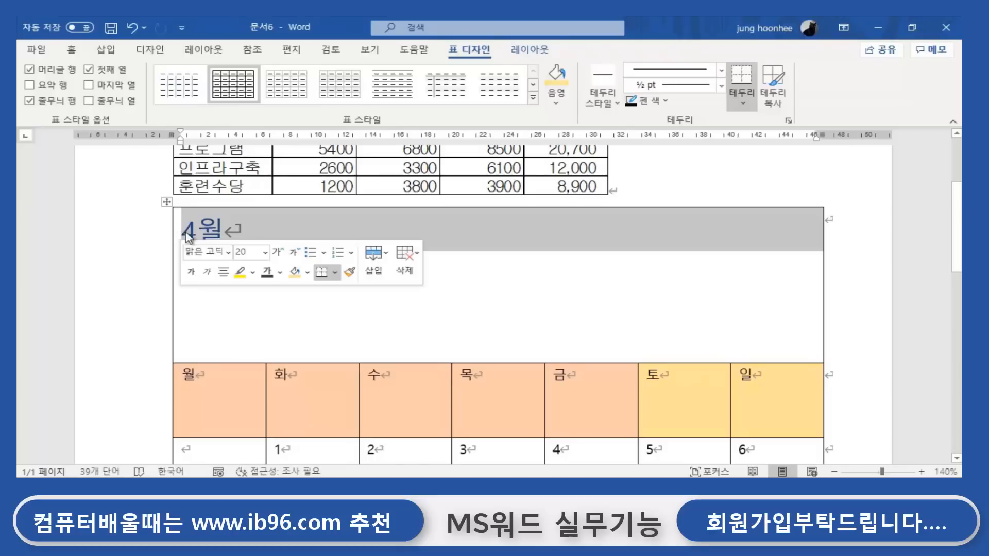
pyautogui.click(458, 298)
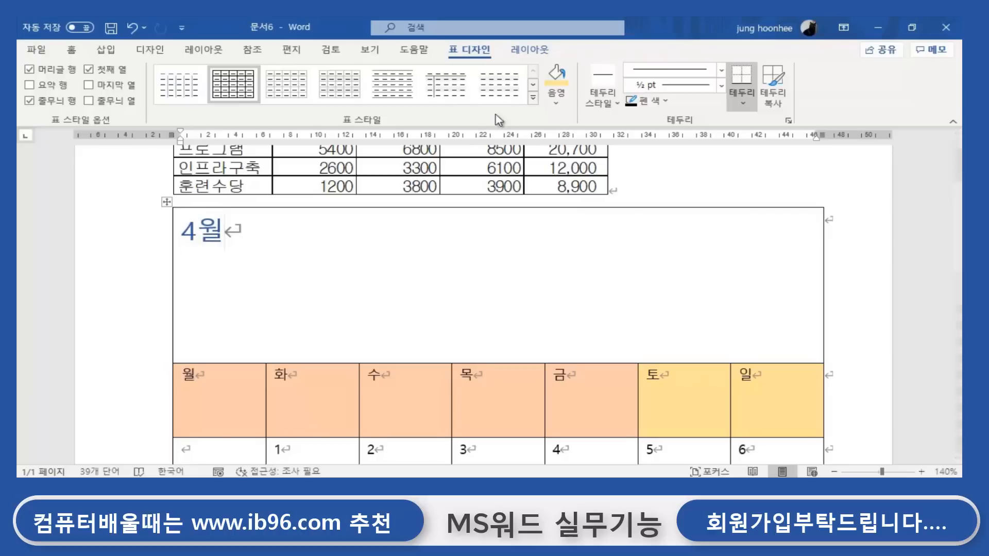
pyautogui.click(530, 49)
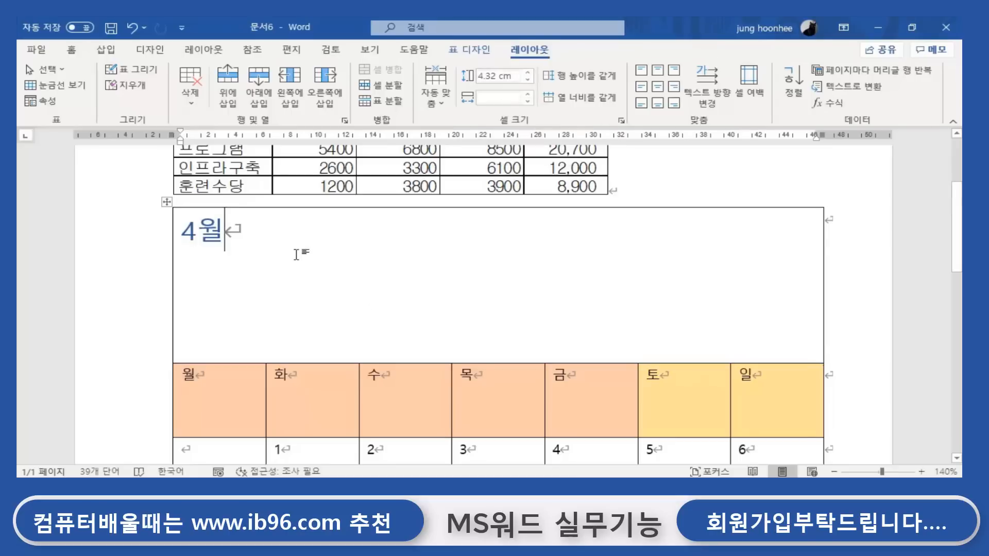
pyautogui.click(528, 81)
pyautogui.click(528, 81)
pyautogui.click(528, 80)
pyautogui.click(528, 80)
pyautogui.click(528, 80)
pyautogui.click(528, 80)
pyautogui.click(528, 80)
pyautogui.click(528, 81)
pyautogui.click(528, 80)
pyautogui.click(528, 81)
pyautogui.click(528, 80)
pyautogui.click(528, 80)
pyautogui.click(528, 81)
pyautogui.click(528, 81)
pyautogui.click(528, 80)
pyautogui.click(528, 81)
pyautogui.click(528, 80)
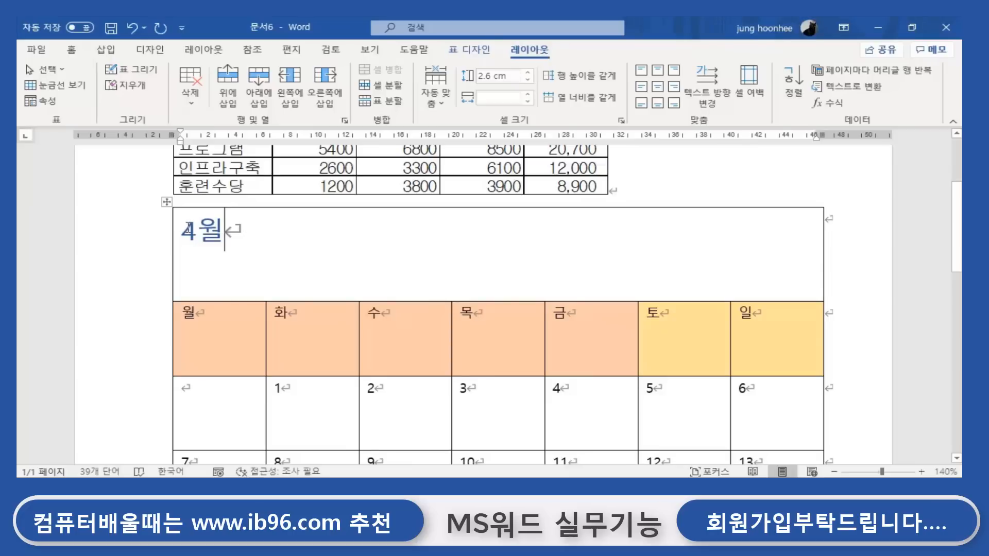
# Centre the 4월 title horizontally in its cell.
pyautogui.moveTo(184, 230); pyautogui.dragTo(235, 228)
pyautogui.click(274, 230)
pyautogui.moveTo(182, 230); pyautogui.dragTo(231, 230)
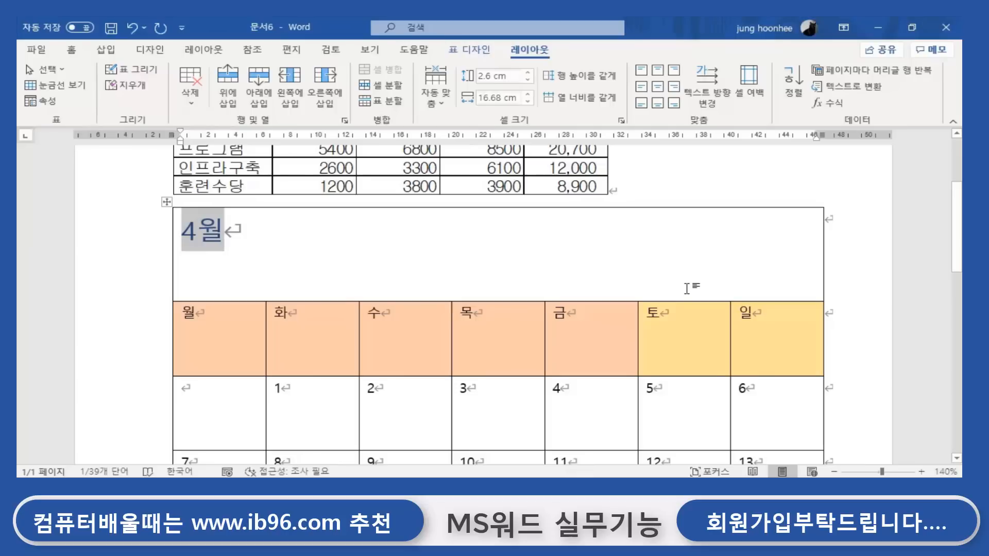
pyautogui.hotkey('ctrl', 'e')
pyautogui.click(477, 257)
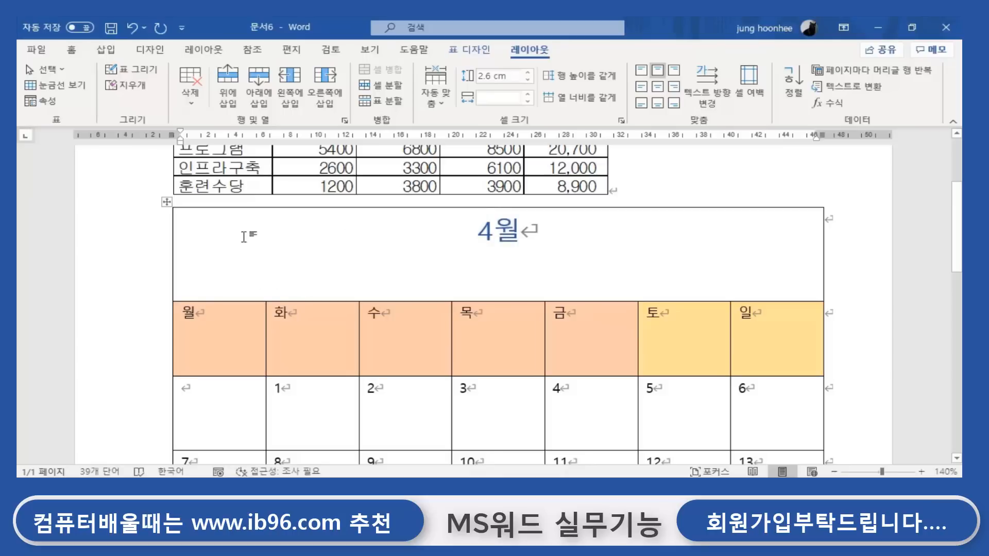
pyautogui.click(872, 297)
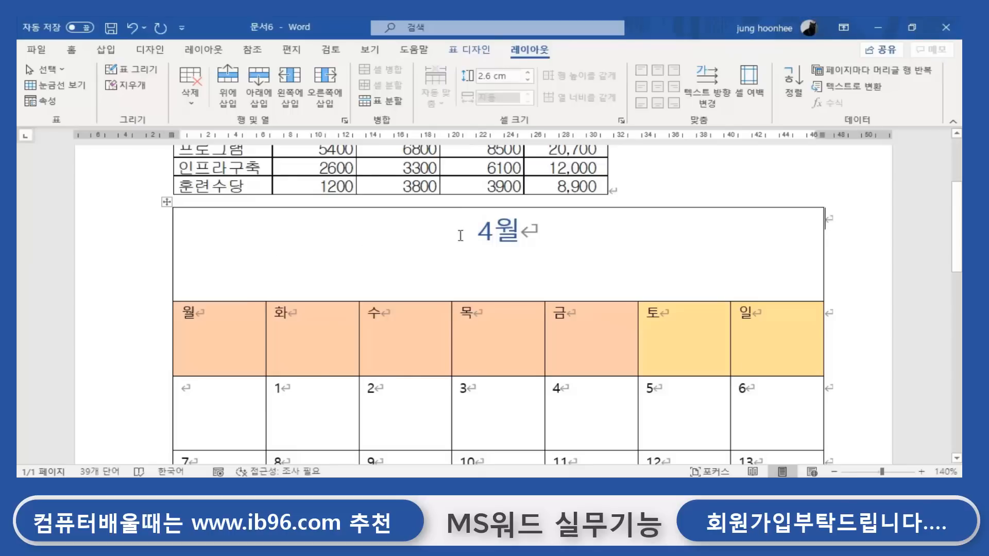
pyautogui.click(476, 232)
pyautogui.write('2020')
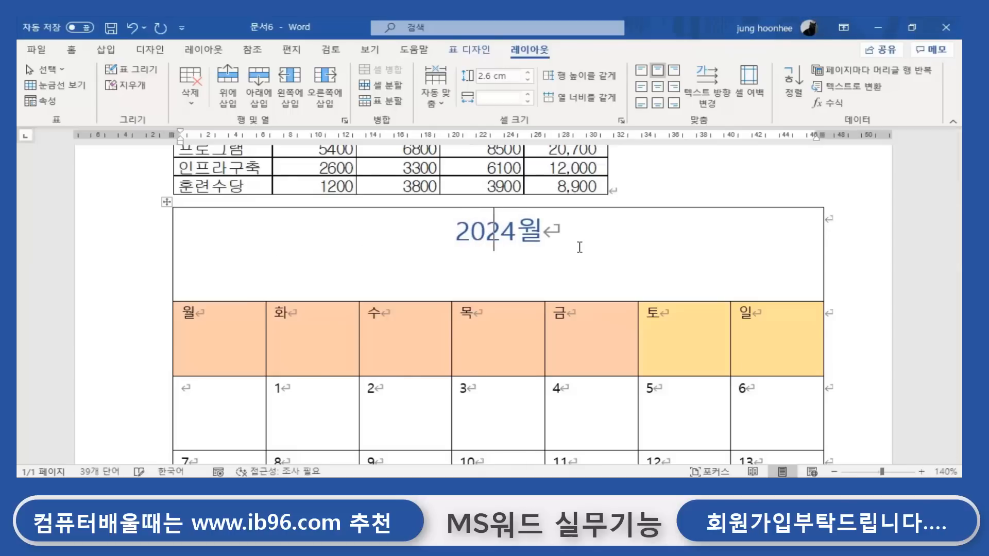
pyautogui.press('BackSpace')
pyautogui.press('BackSpace')
pyautogui.press('BackSpace')
pyautogui.press('BackSpace')
pyautogui.press('BackSpace')
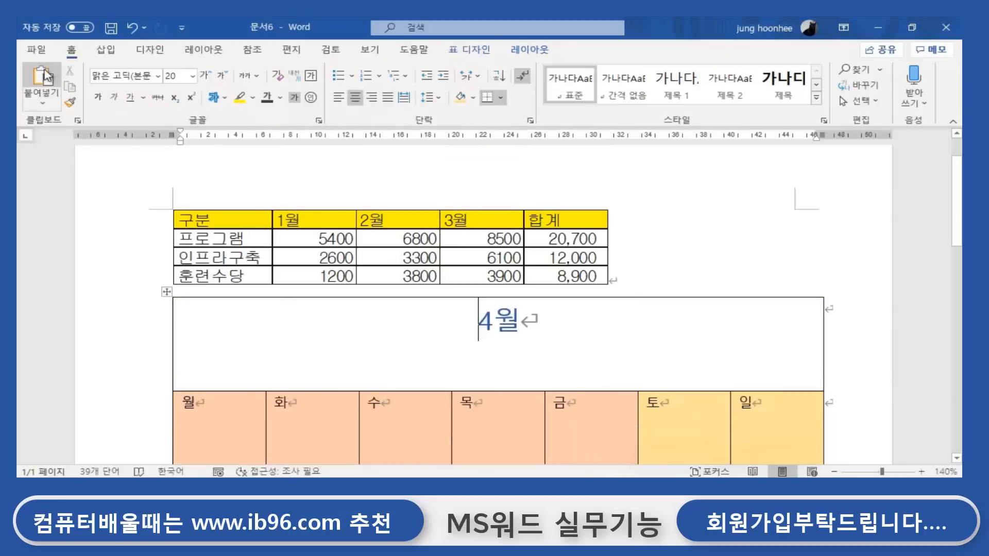
# Insert WordArt in the black, shadowed style with the text 2020년 in the calendar's title row.
pyautogui.click(106, 51)
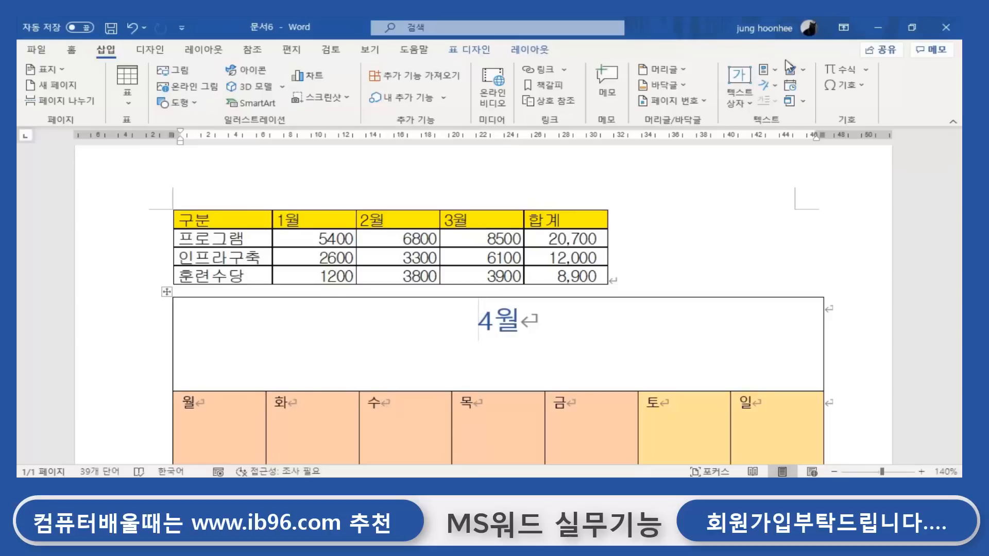
pyautogui.click(777, 88)
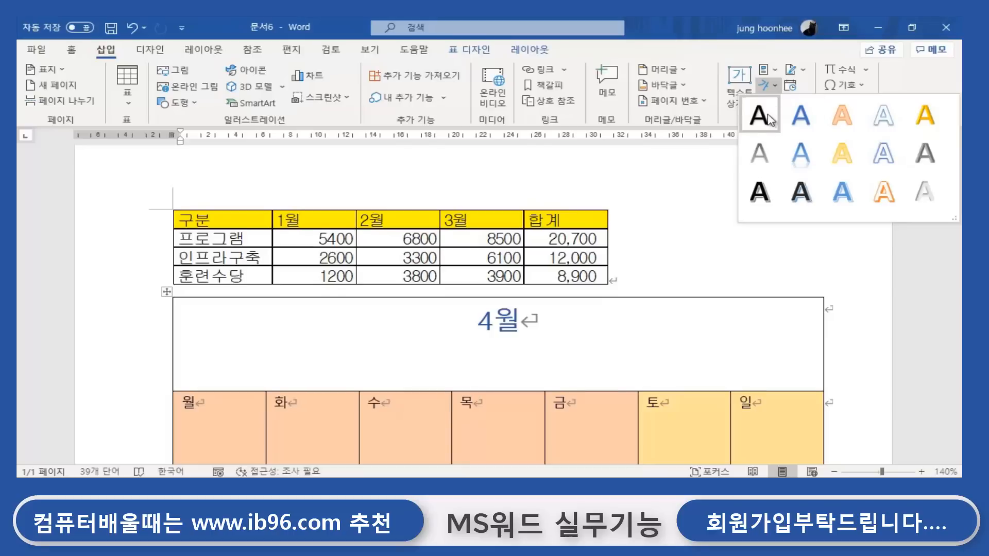
pyautogui.click(764, 195)
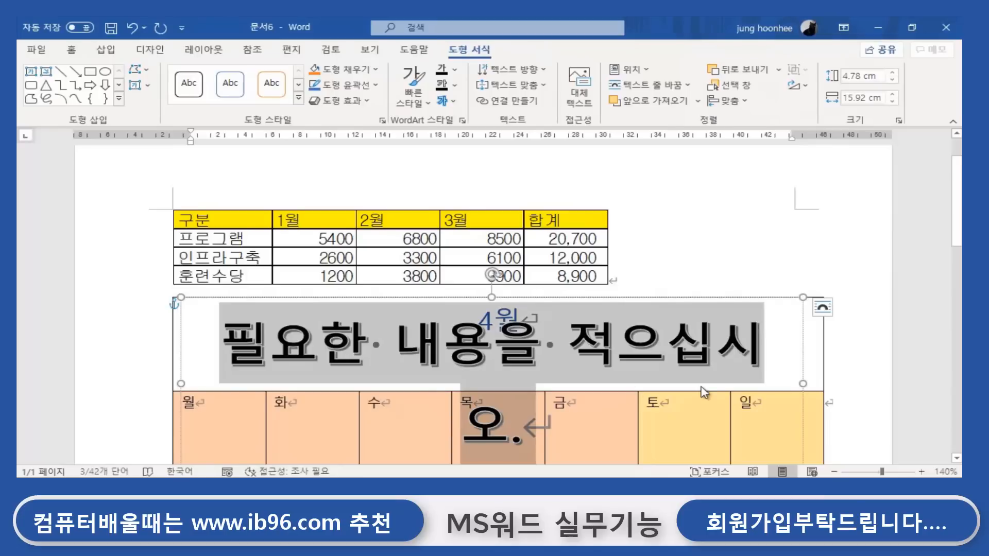
pyautogui.write('2020')
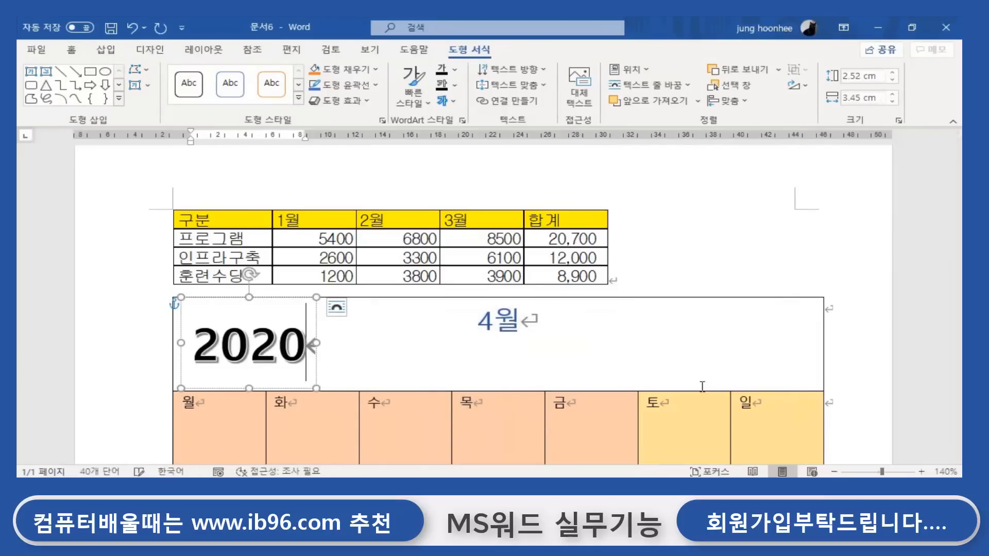
pyautogui.write('노')
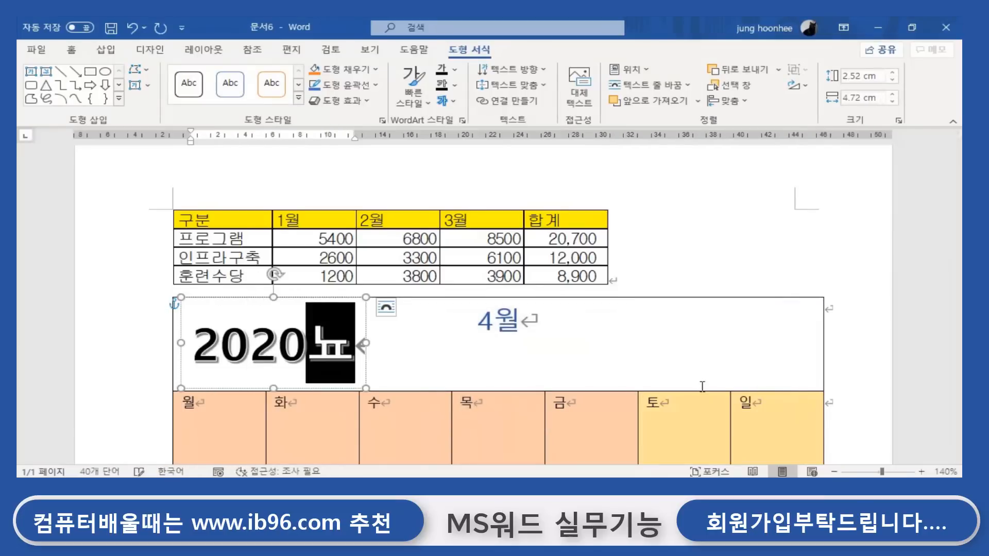
pyautogui.press('BackSpace')
pyautogui.write('ㅕㄴ')
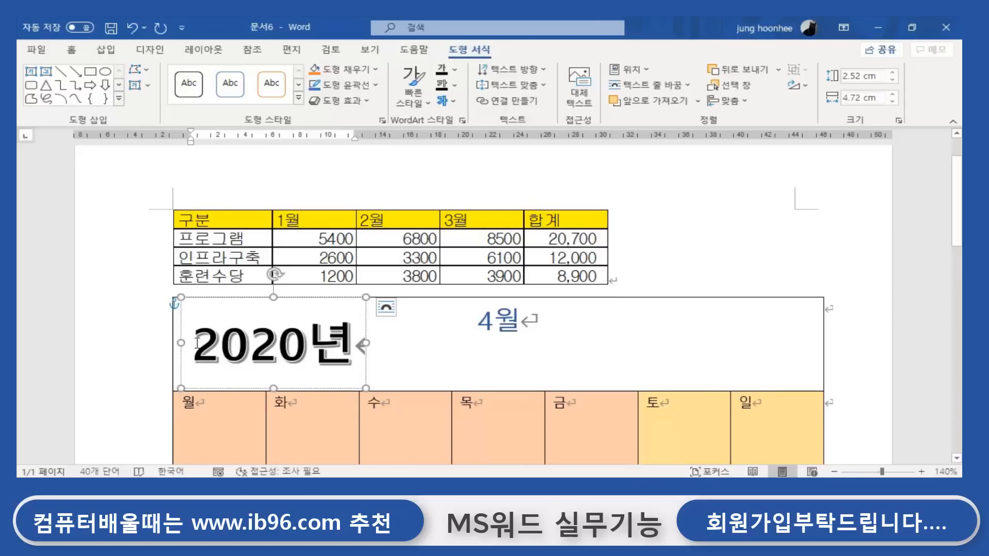
# Reduce the 2020년 WordArt to 22 pt and move it inside the title row, just below and left of 4월.
pyautogui.moveTo(194, 342); pyautogui.dragTo(355, 346)
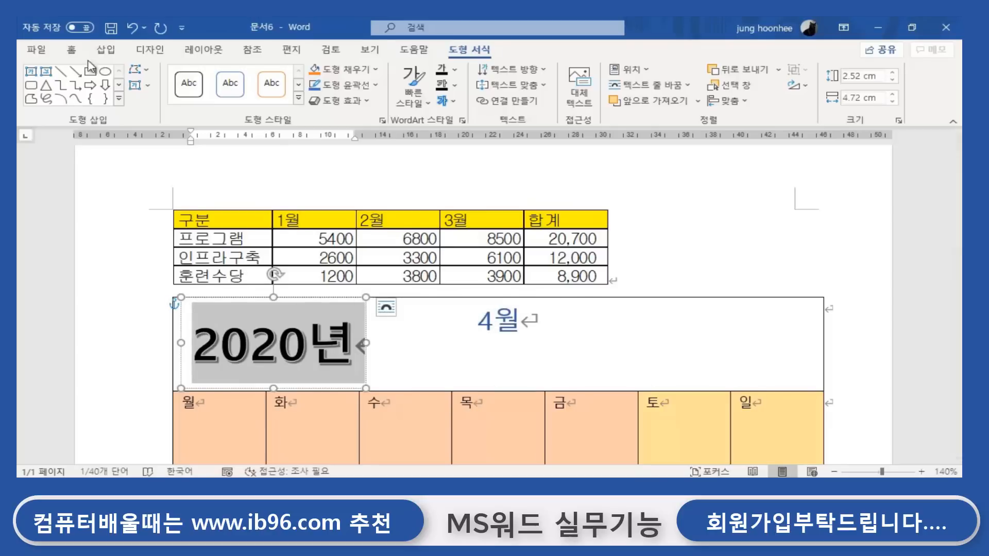
pyautogui.click(71, 49)
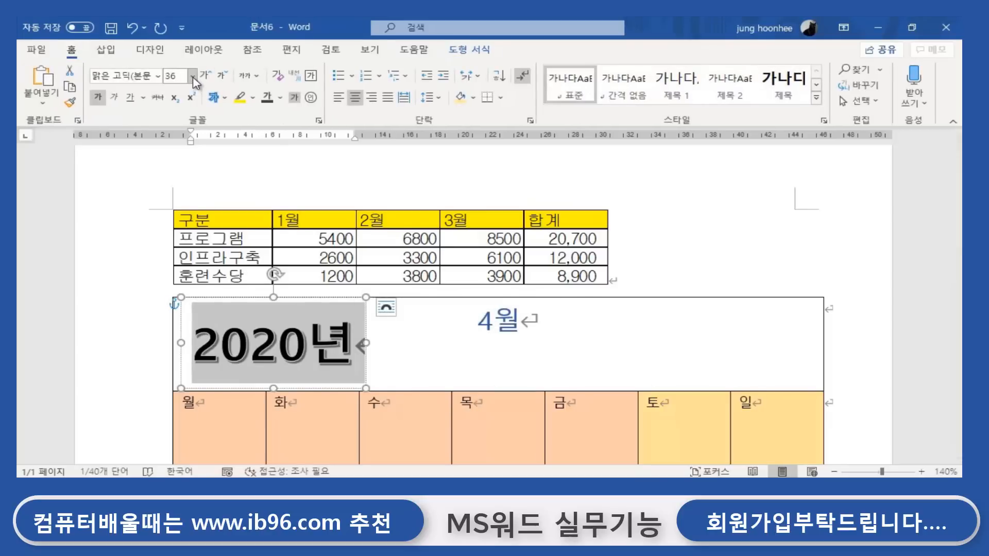
pyautogui.click(220, 79)
pyautogui.click(220, 78)
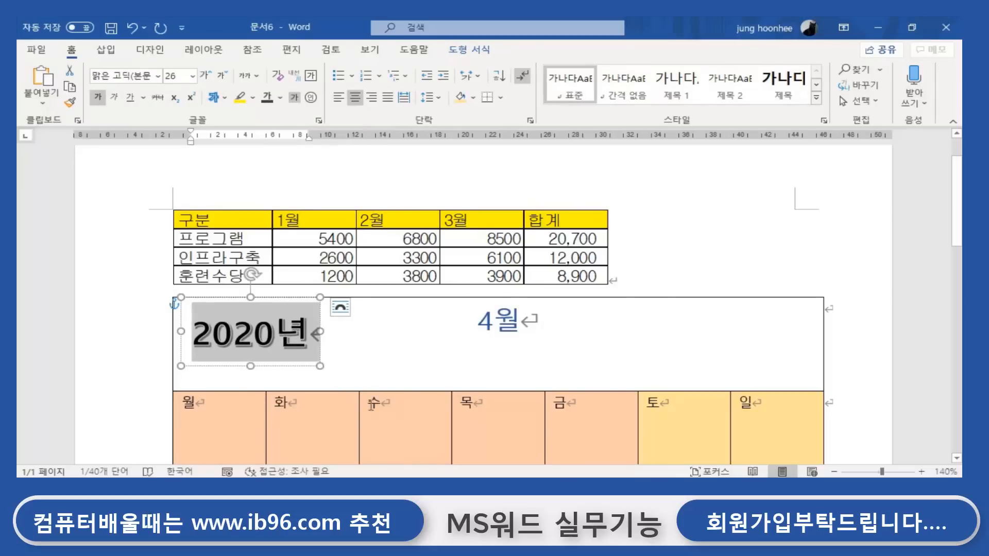
pyautogui.moveTo(230, 366); pyautogui.dragTo(352, 388)
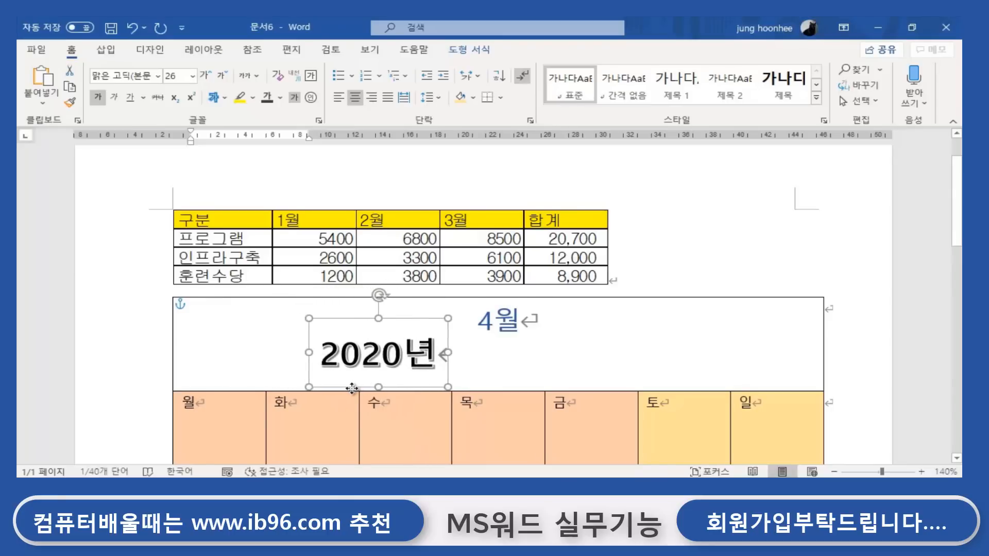
pyautogui.click(224, 77)
pyautogui.click(224, 77)
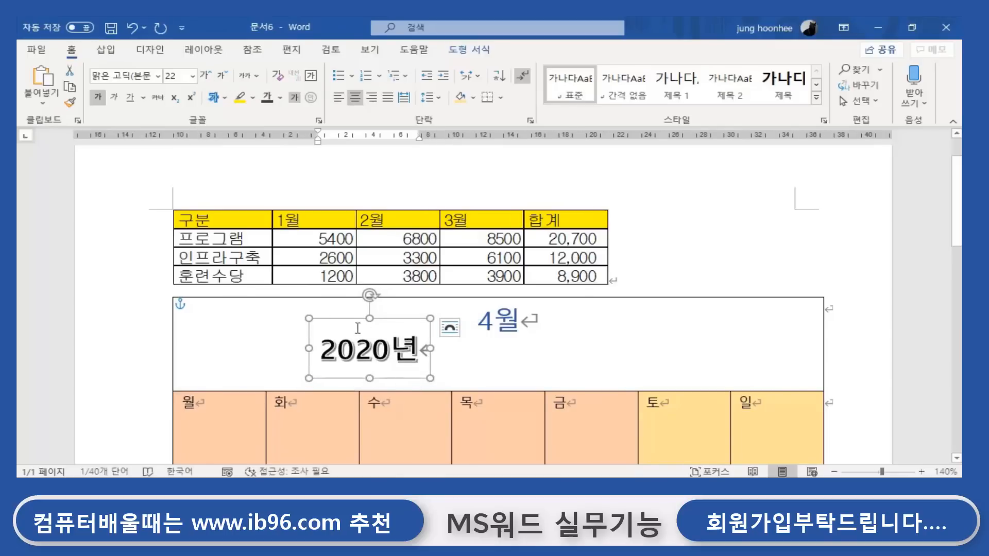
pyautogui.moveTo(339, 322); pyautogui.dragTo(374, 331)
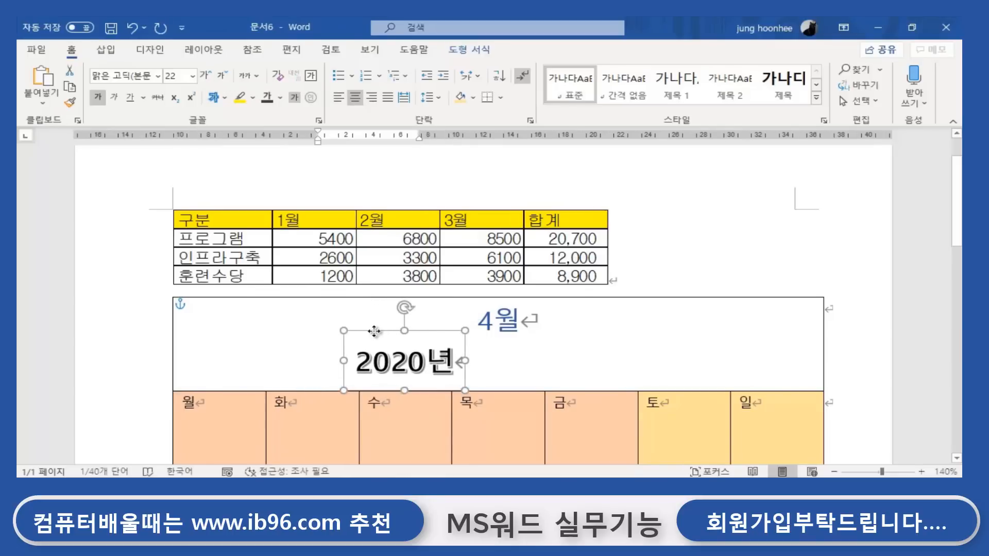
pyautogui.click(737, 245)
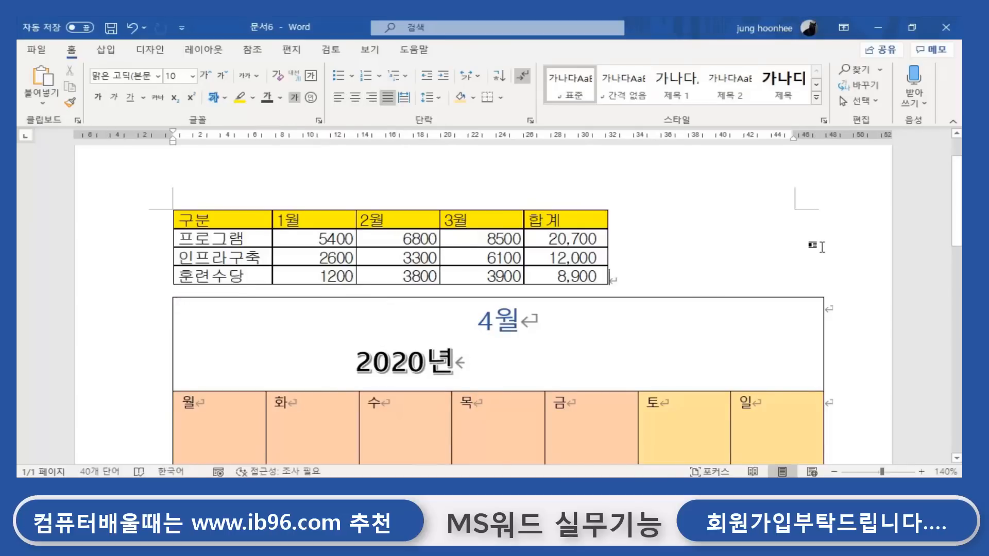
# Set the border pen style to 테두리 없음 for the calendar's 4월 title cell and open the border choices.
pyautogui.scroll(-10, 762, 268)
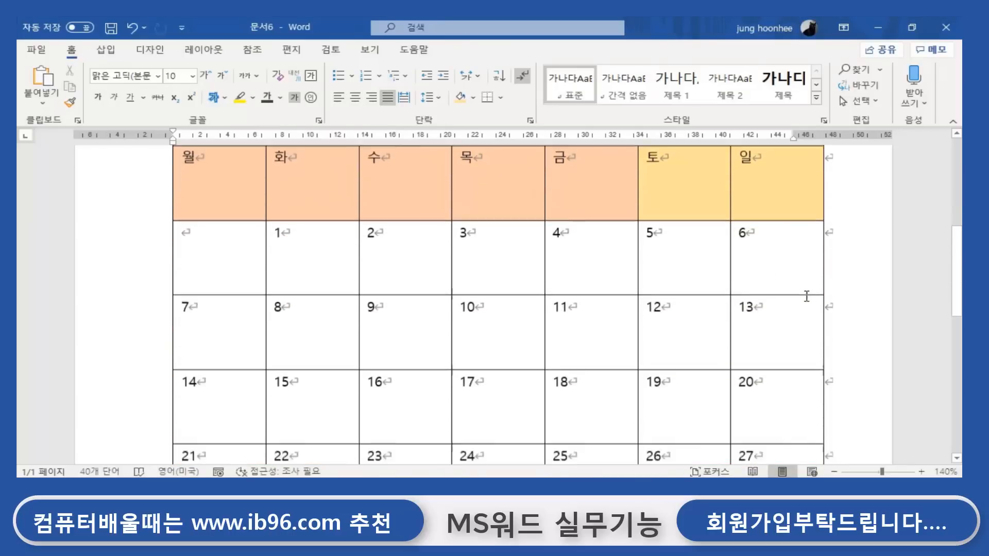
pyautogui.scroll(-3, 807, 296)
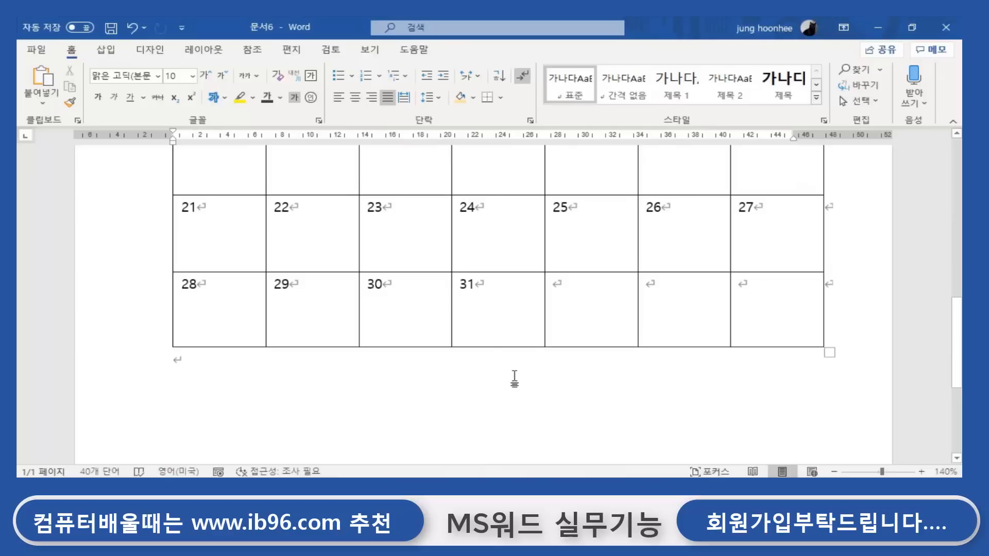
pyautogui.scroll(10, 514, 379)
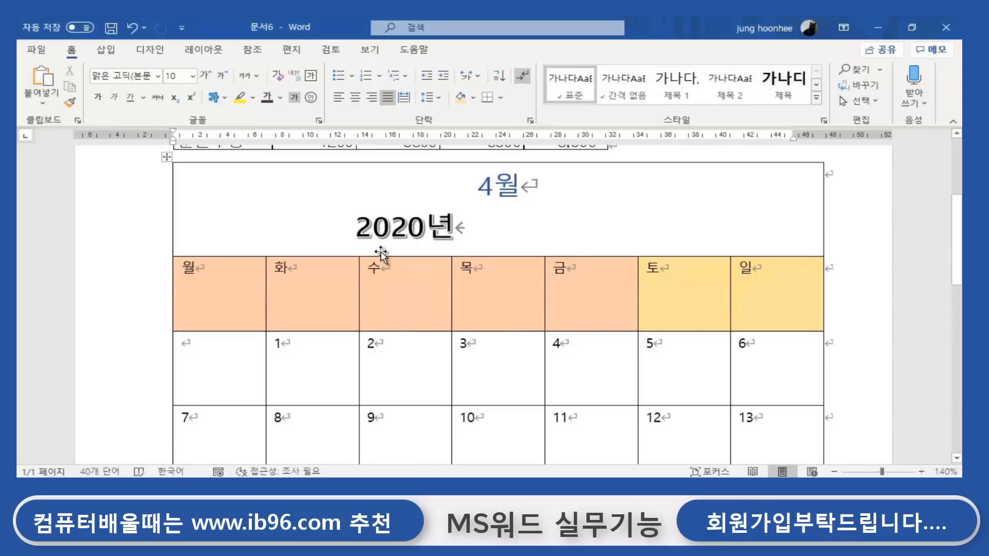
pyautogui.click(855, 238)
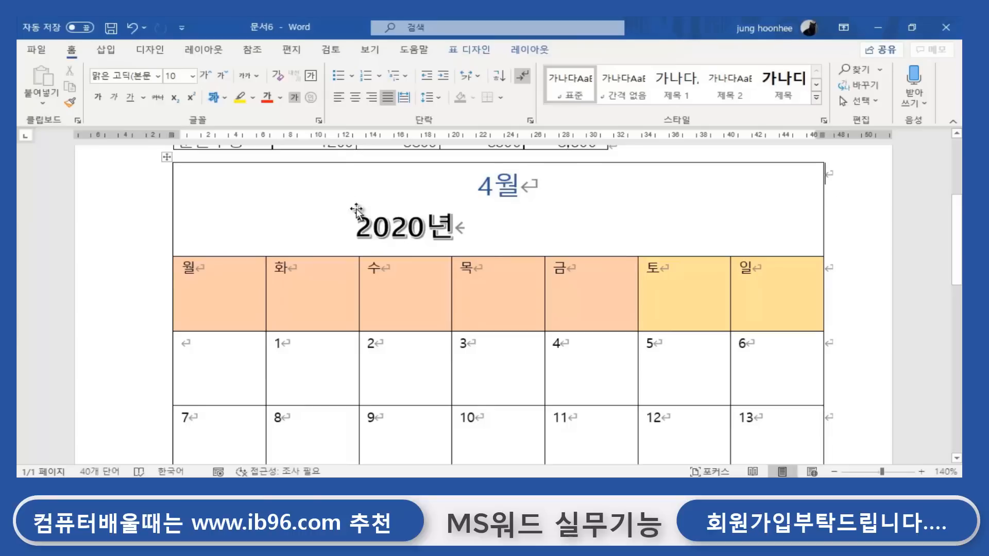
pyautogui.click(524, 219)
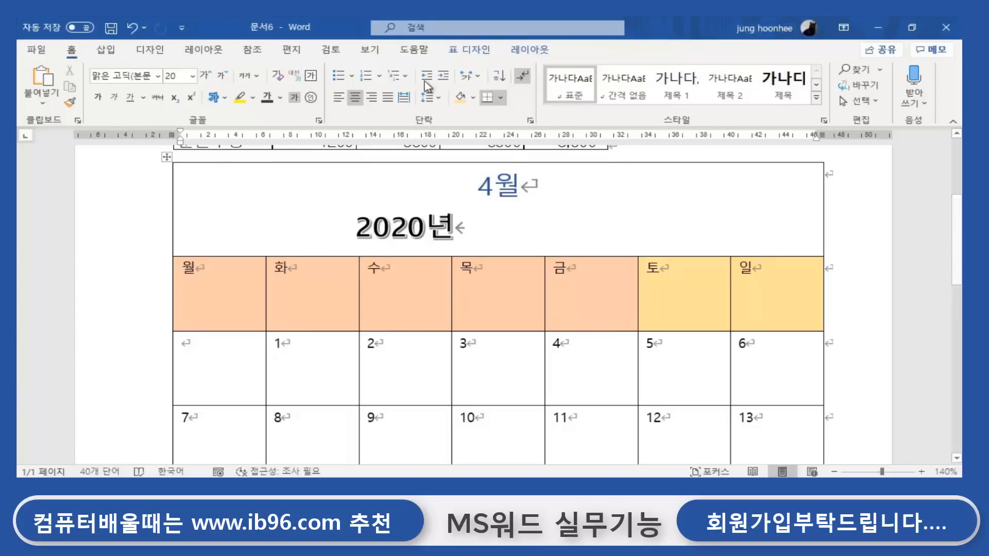
pyautogui.click(477, 51)
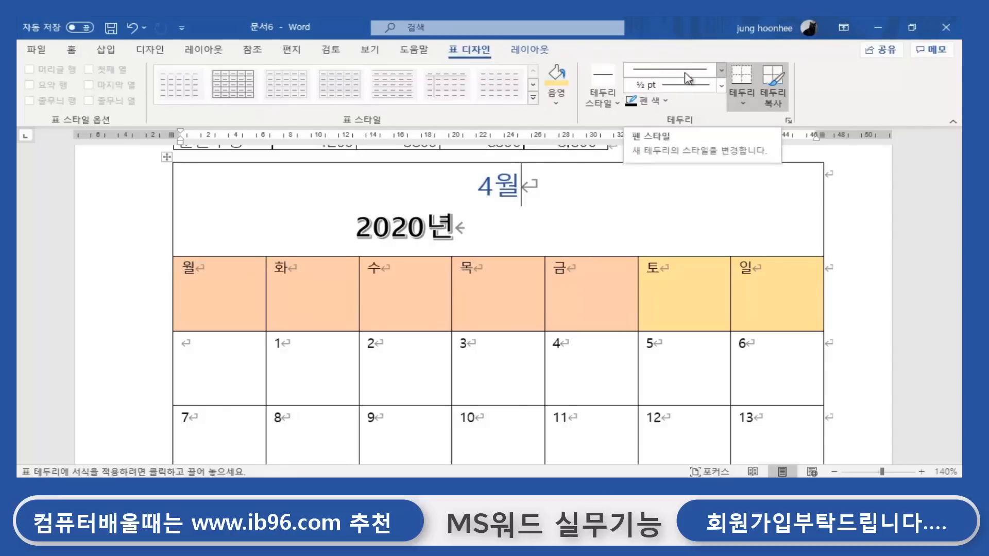
pyautogui.click(722, 70)
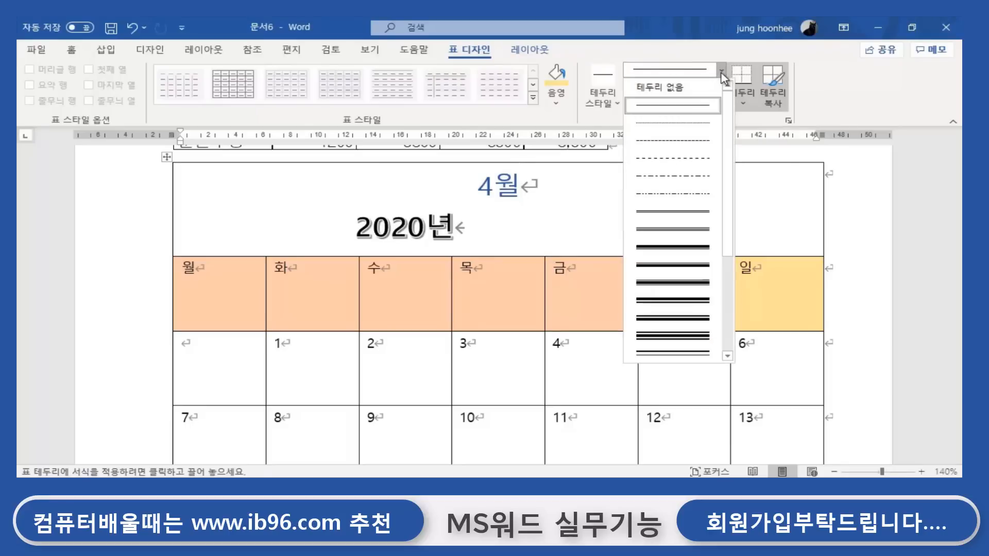
pyautogui.click(676, 92)
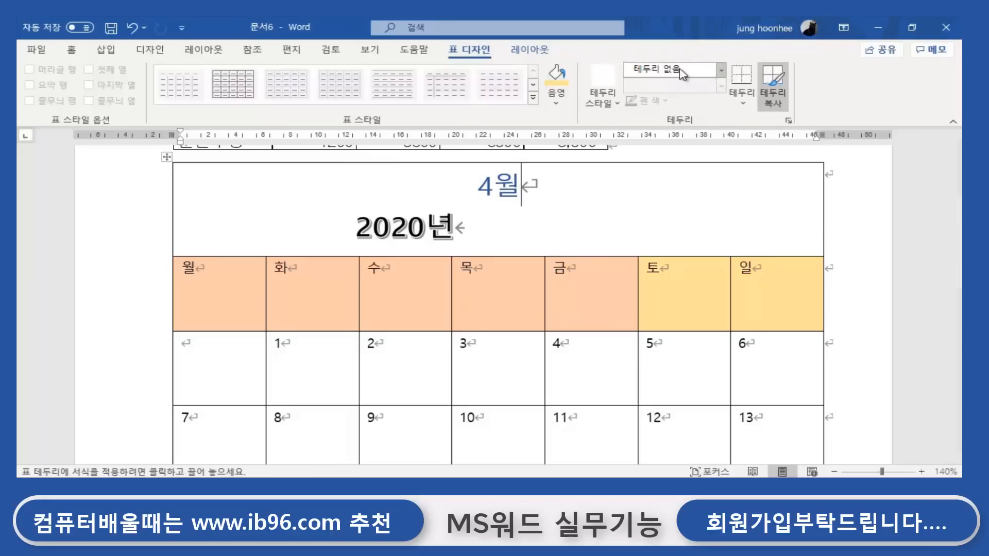
pyautogui.click(744, 103)
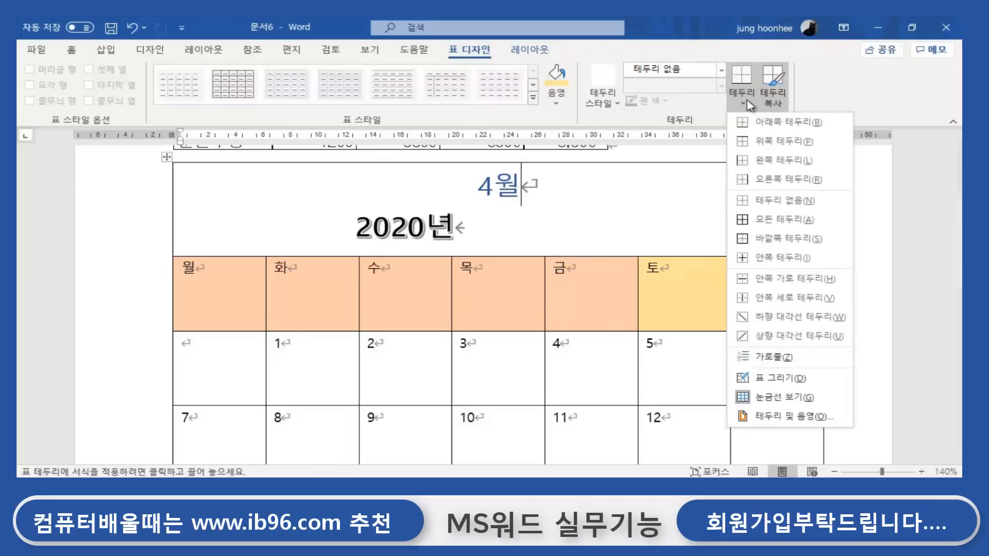
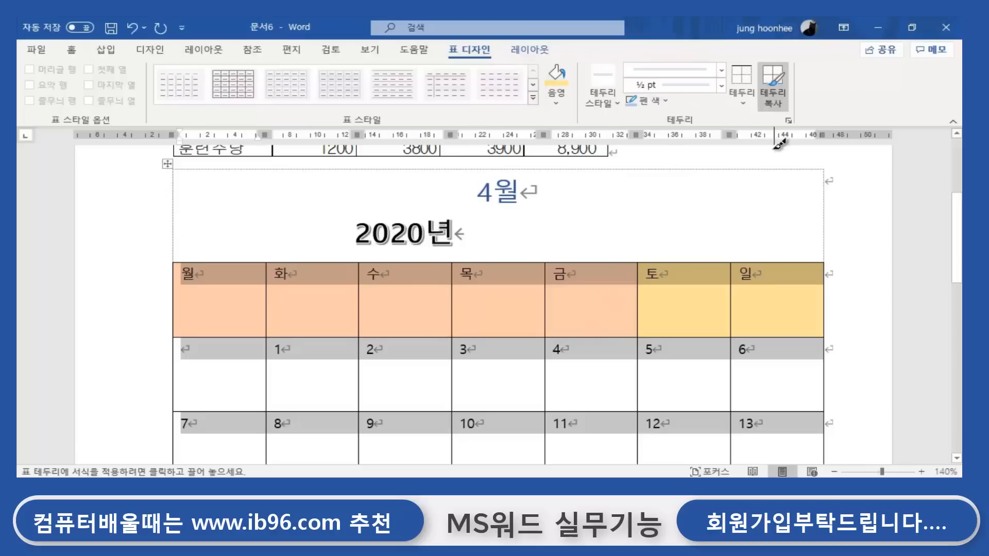
# Apply outside borders to the weekday and date cells of the April calendar table using the ½ pt line.
pyautogui.click(743, 106)
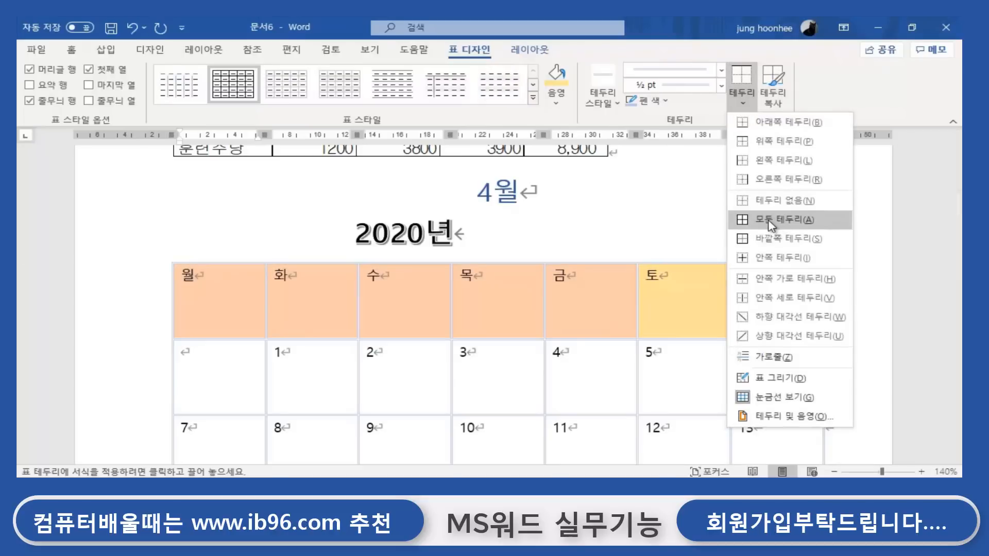
pyautogui.click(785, 240)
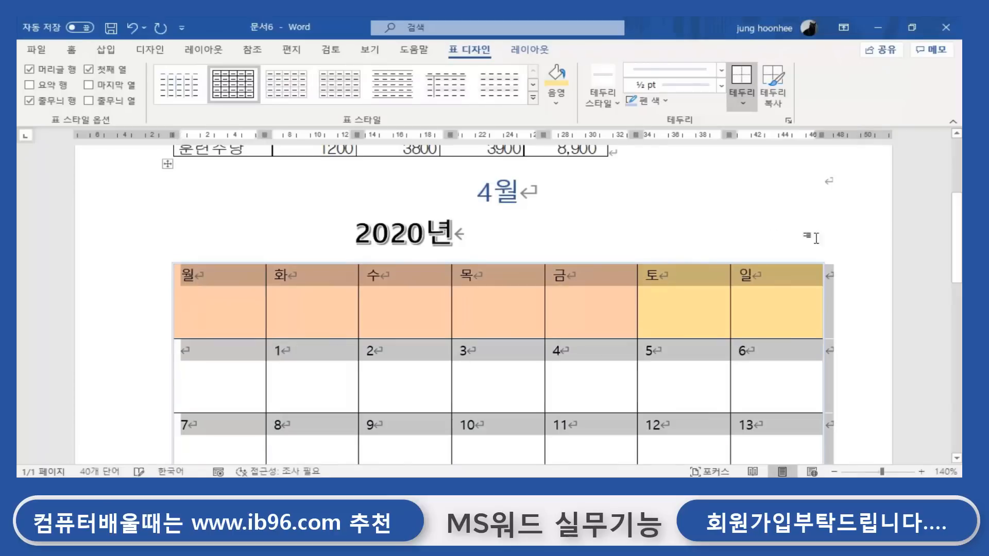
pyautogui.click(879, 282)
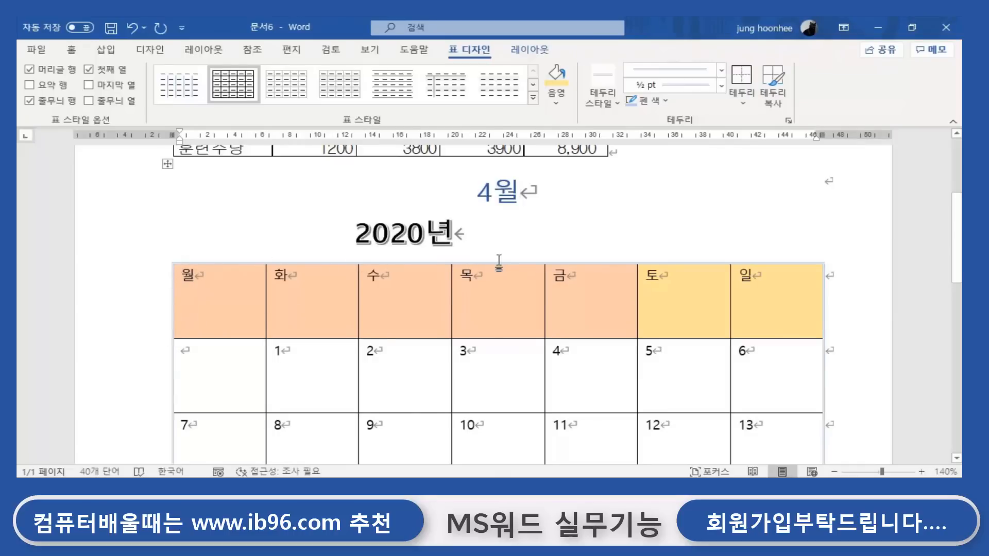
# Examine the borders of the calendar table from its title down to its last row.
pyautogui.scroll(-1, 821, 364)
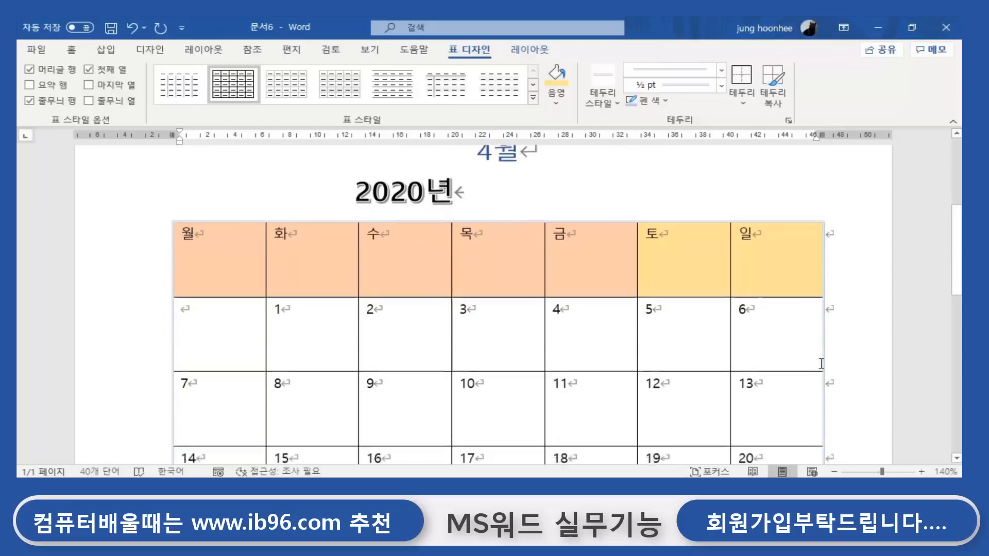
pyautogui.scroll(-2, 821, 363)
pyautogui.scroll(-6, 823, 400)
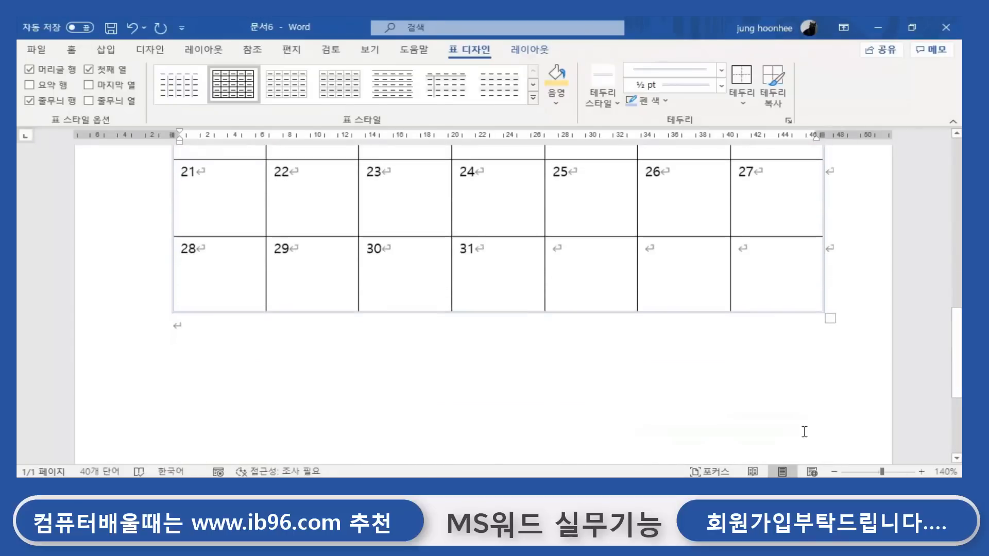
pyautogui.scroll(8, 137, 267)
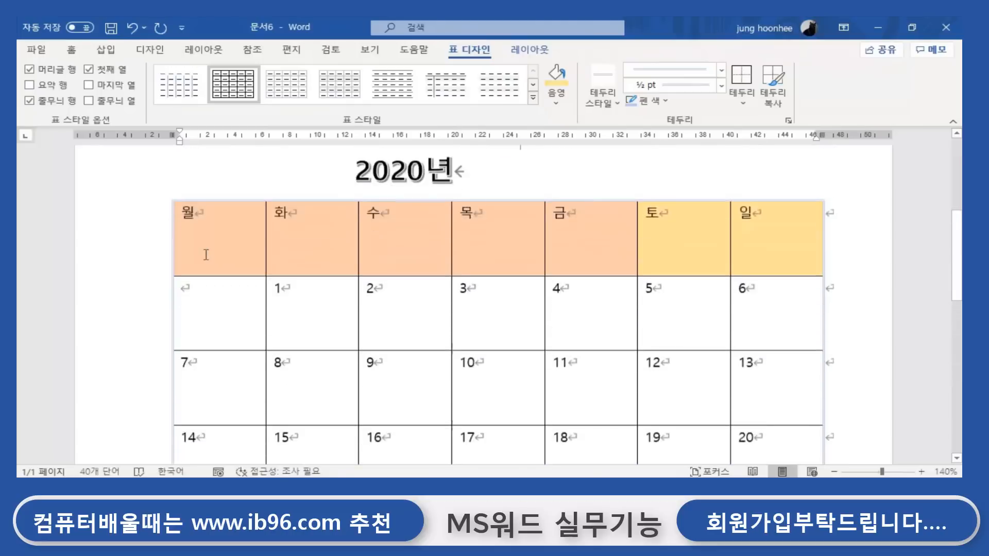
pyautogui.scroll(3, 206, 255)
pyautogui.click(757, 278)
pyautogui.scroll(-1, 678, 310)
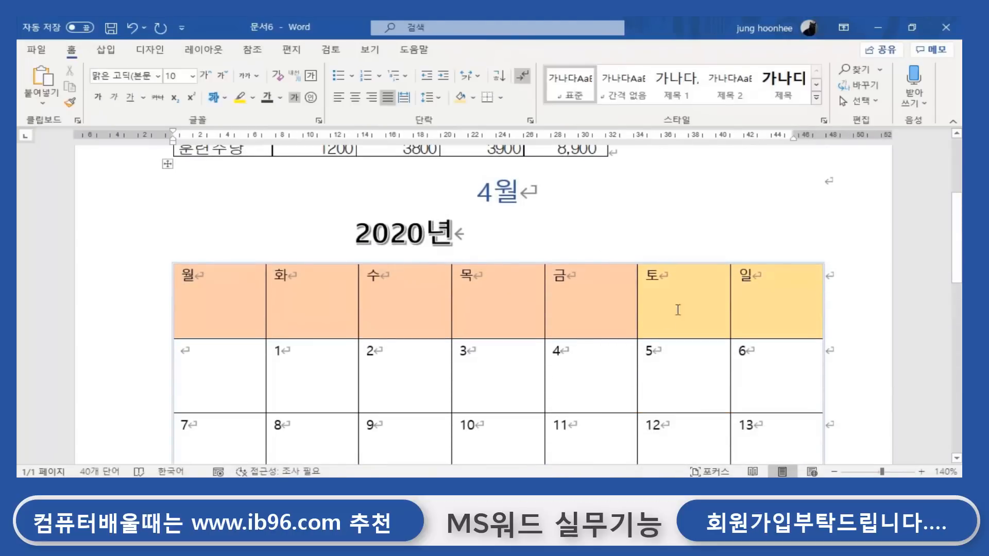
pyautogui.scroll(-5, 698, 338)
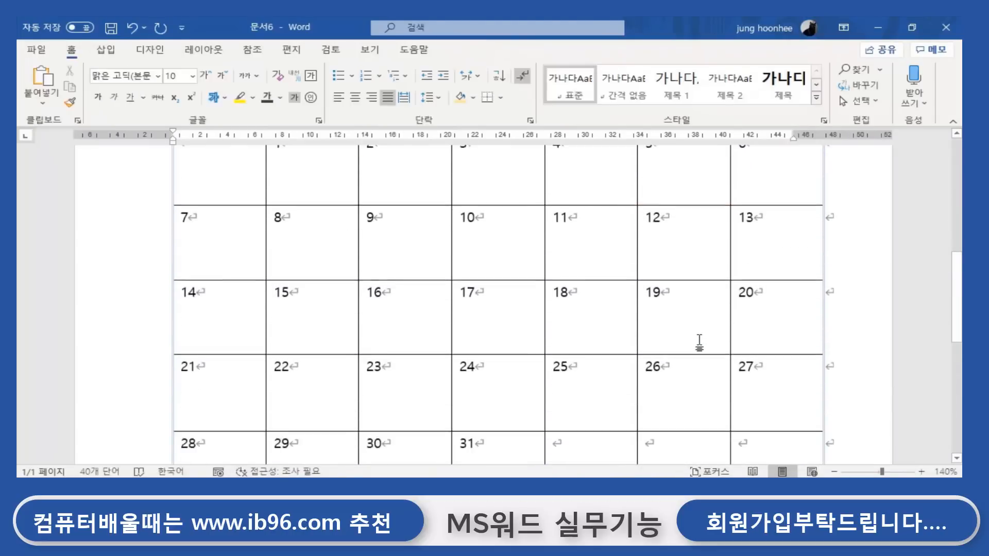
pyautogui.scroll(-1, 699, 340)
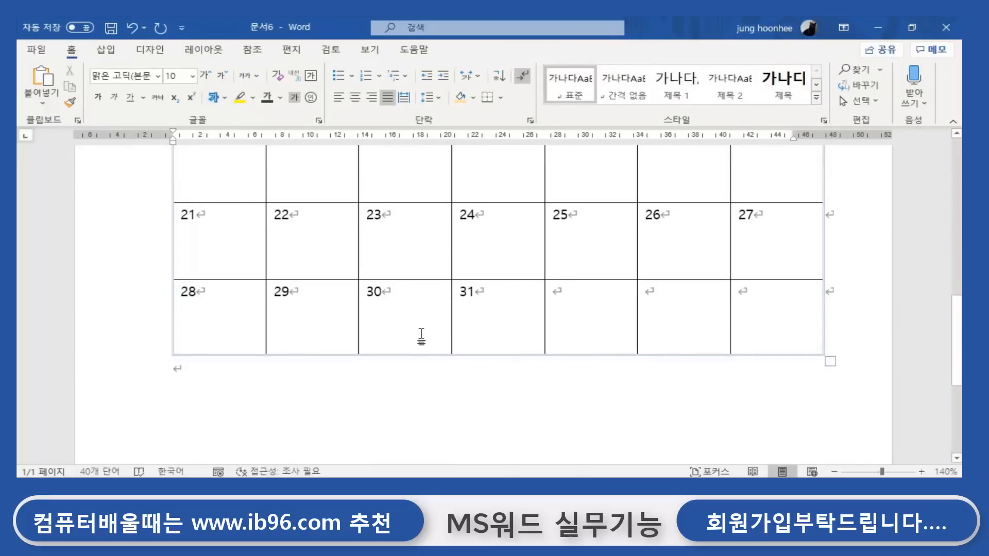
pyautogui.scroll(3, 443, 314)
pyautogui.scroll(3, 462, 297)
pyautogui.scroll(-4, 462, 297)
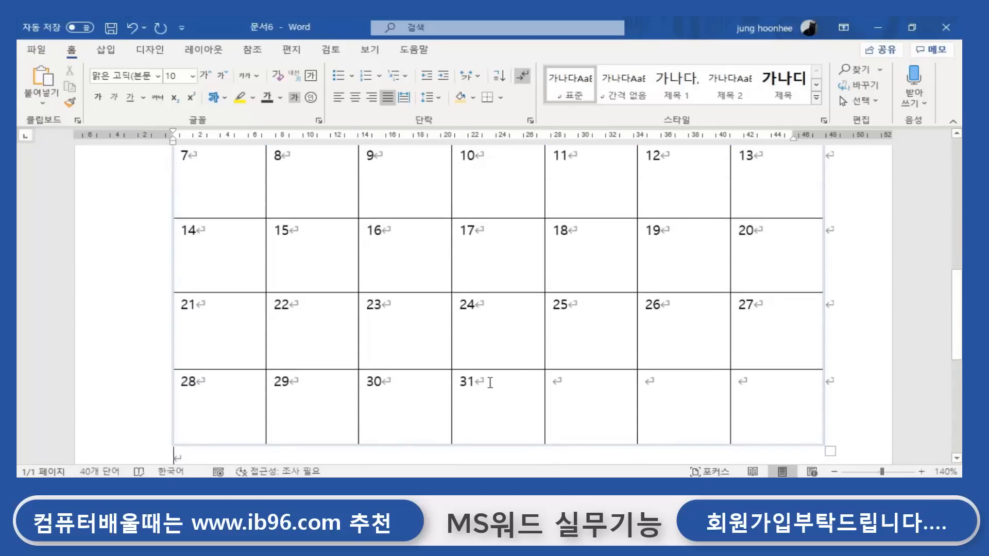
# Delete the date 31 from the last row of the April calendar.
pyautogui.click(490, 383)
pyautogui.scroll(3, 299, 293)
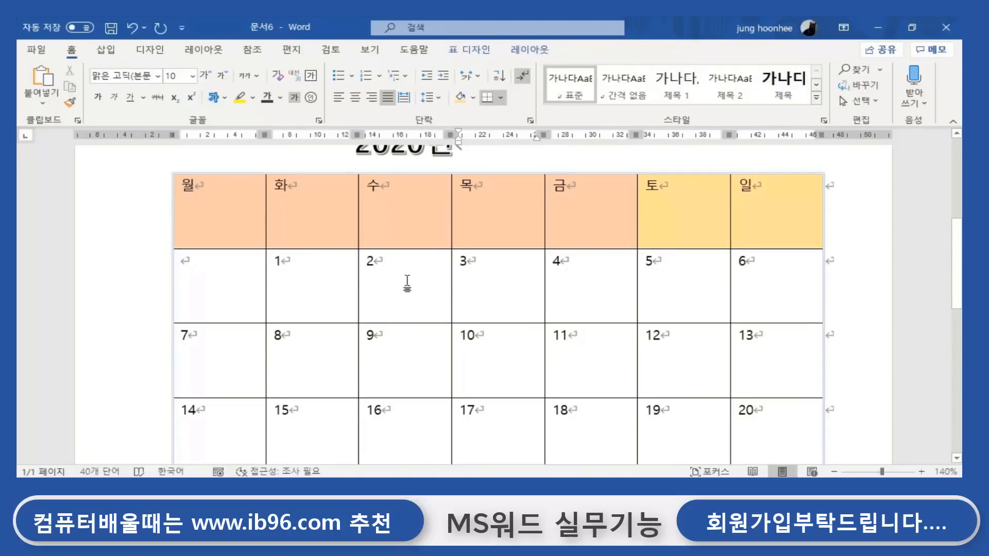
pyautogui.scroll(-6, 521, 325)
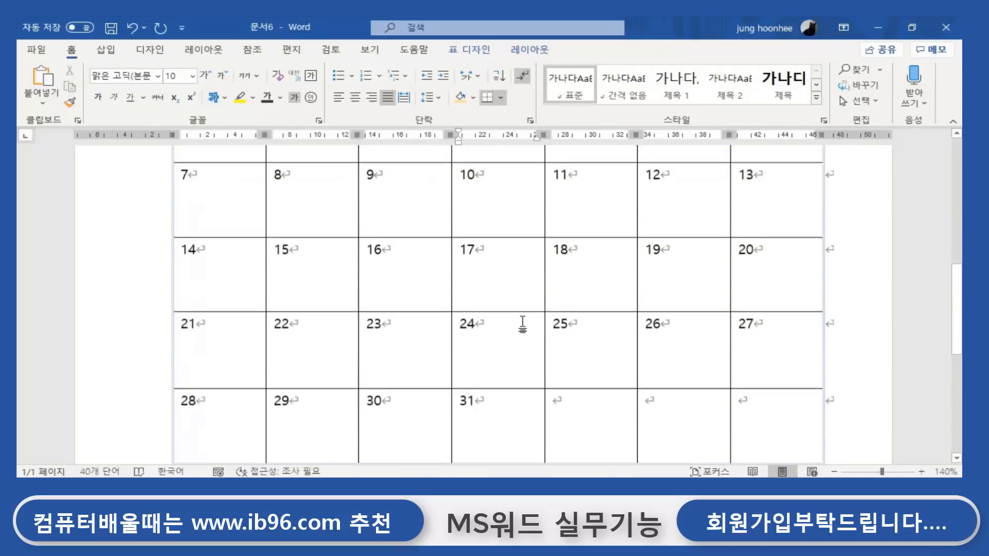
pyautogui.click(490, 251)
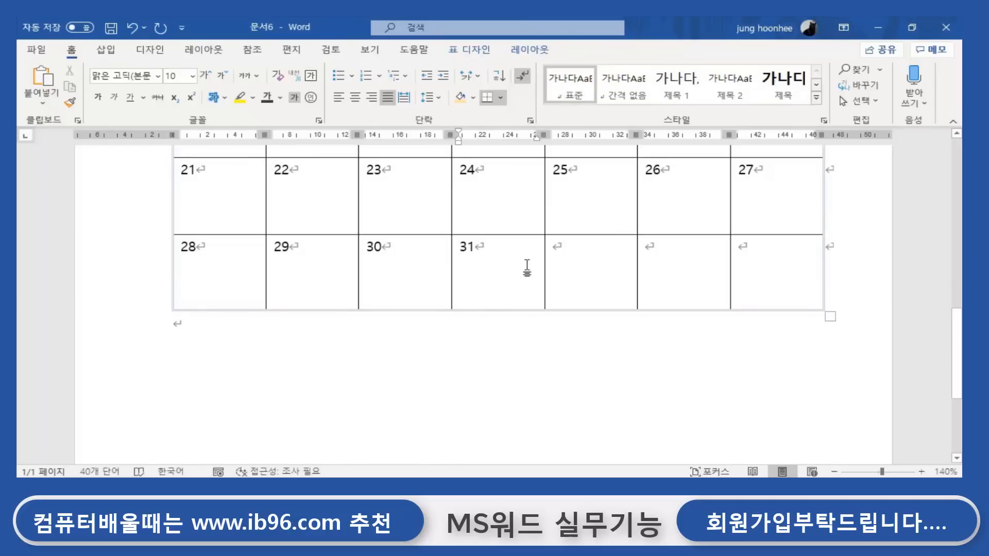
pyautogui.press('BackSpace')
pyautogui.press('BackSpace')
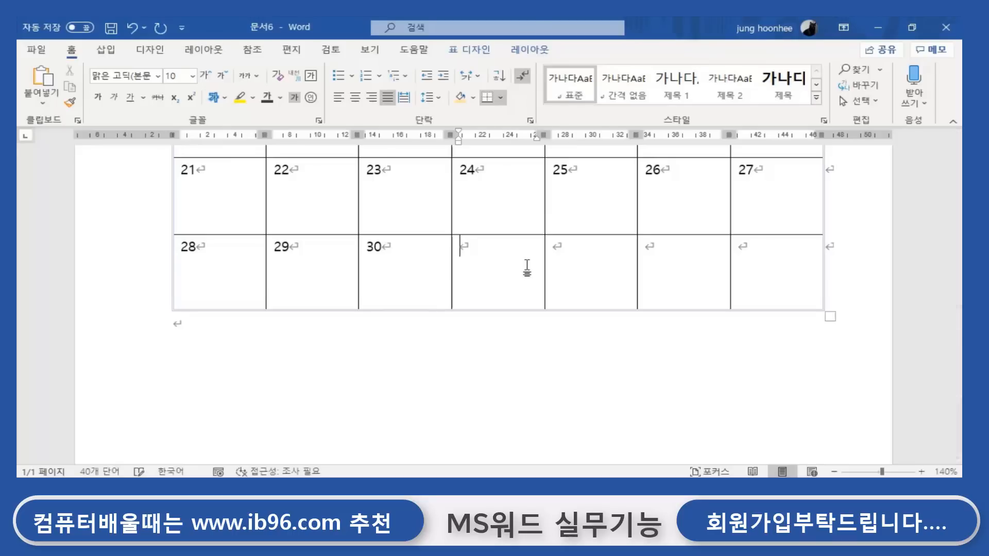
# Merge the four empty cells after the 30 in the calendar's last row into one cell.
pyautogui.moveTo(515, 268); pyautogui.dragTo(763, 269)
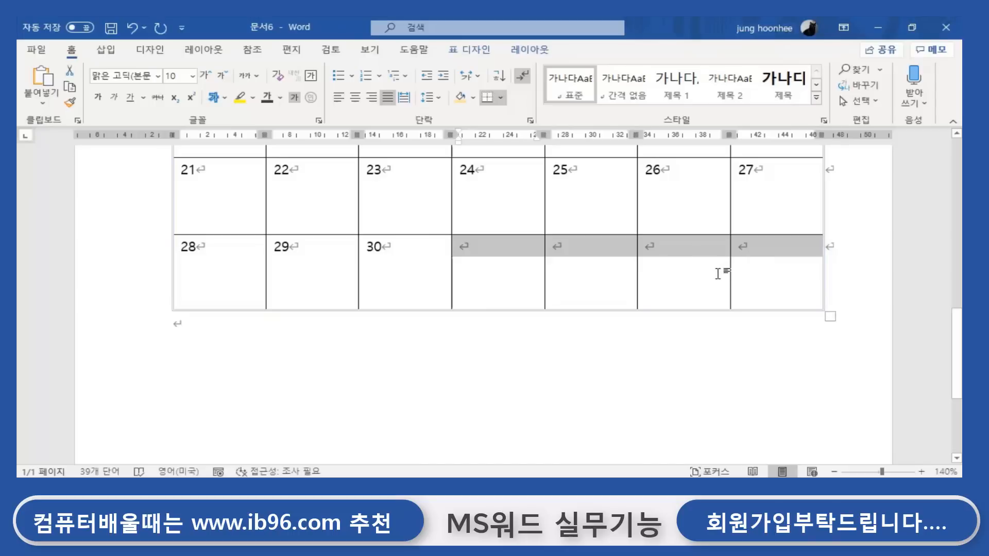
pyautogui.click(529, 50)
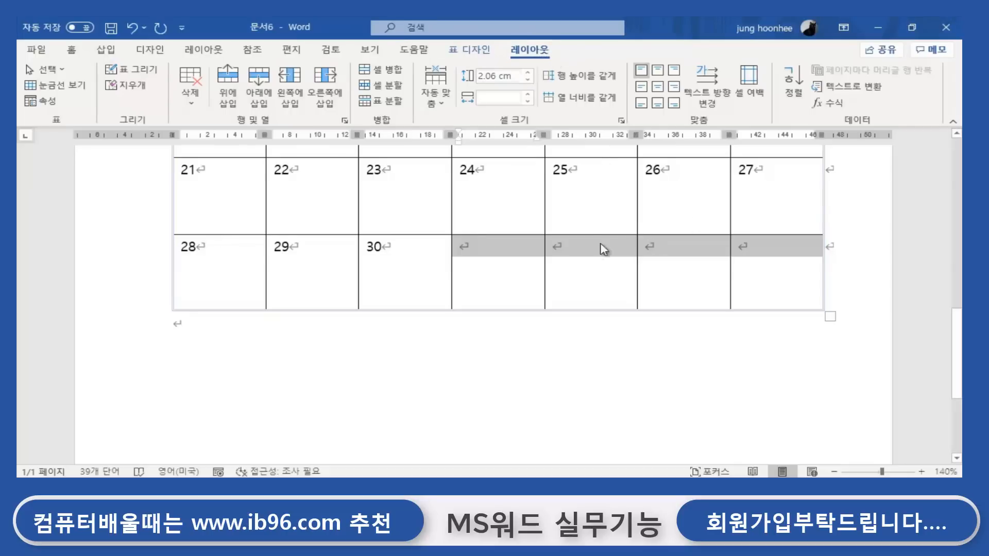
pyautogui.click(368, 69)
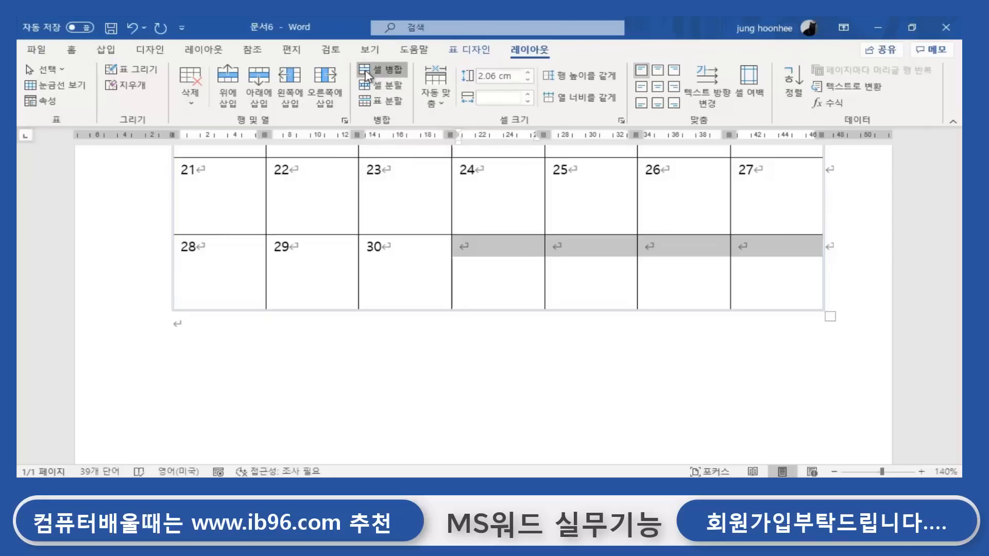
pyautogui.click(630, 280)
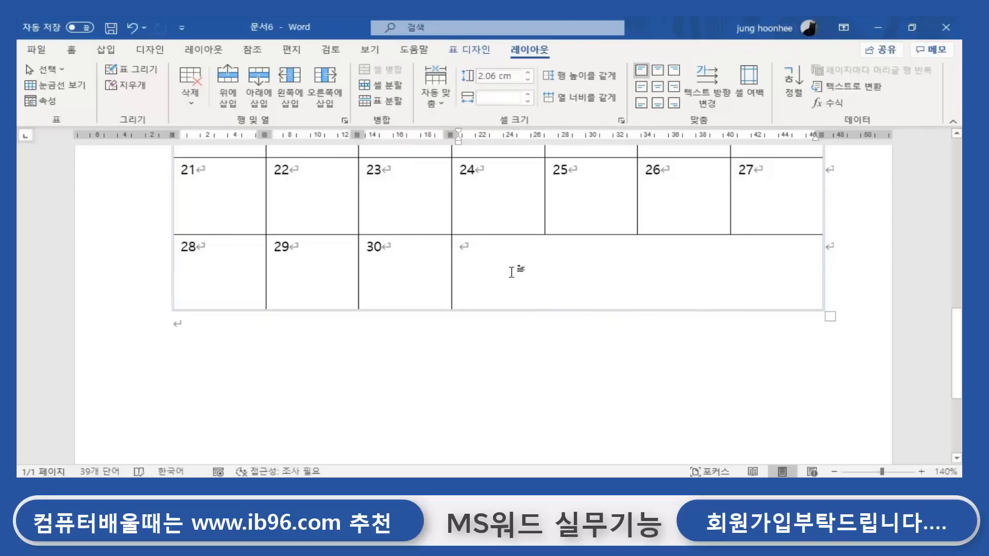
# Split the merged cell after the 30 into four columns and one row.
pyautogui.click(381, 85)
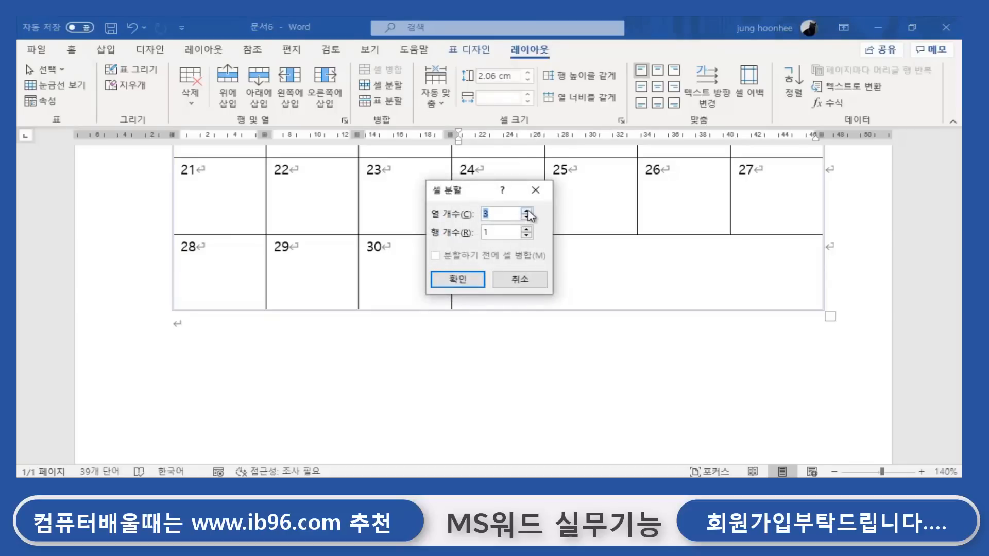
pyautogui.click(455, 280)
pyautogui.click(624, 336)
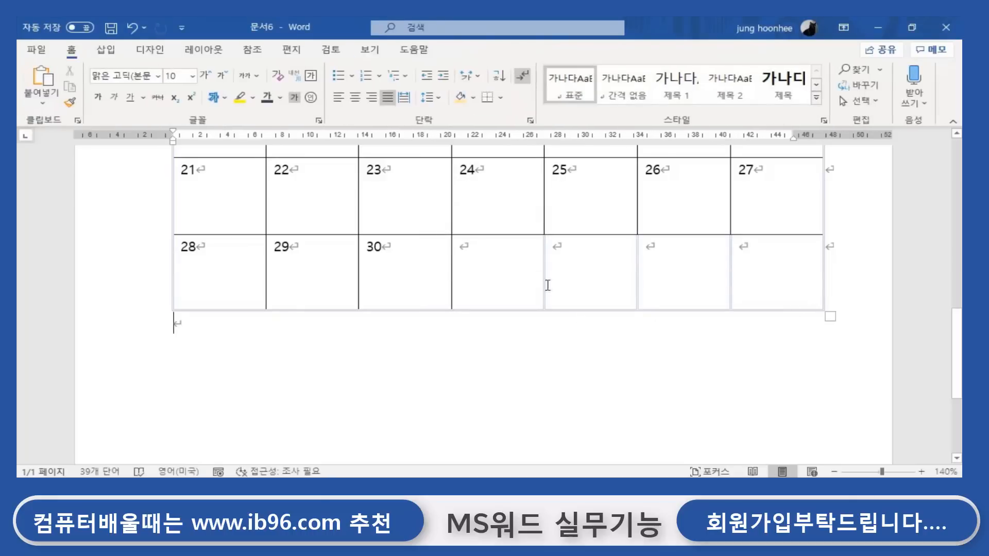
# Merge the four split cells in the calendar's last row back into a single cell.
pyautogui.click(518, 257)
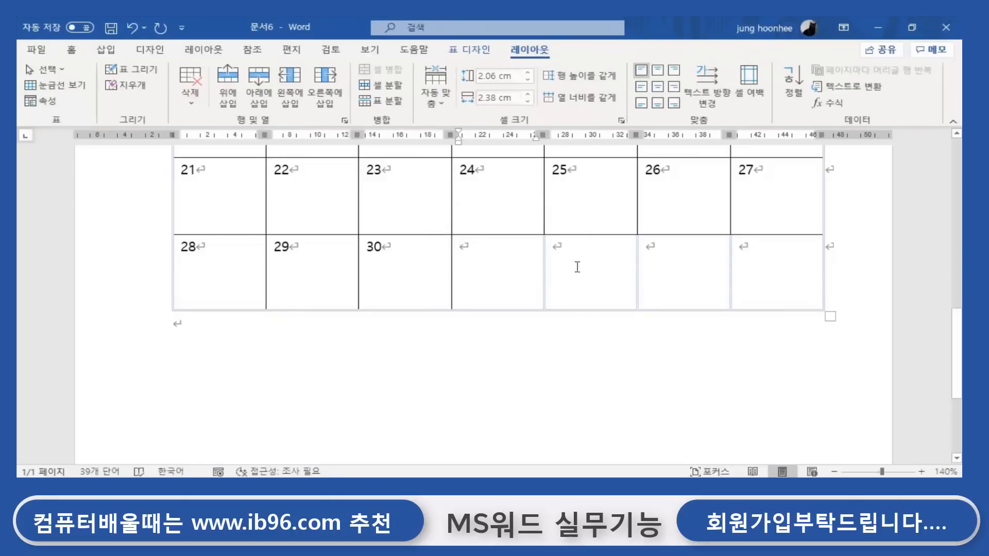
pyautogui.moveTo(509, 251); pyautogui.dragTo(754, 263)
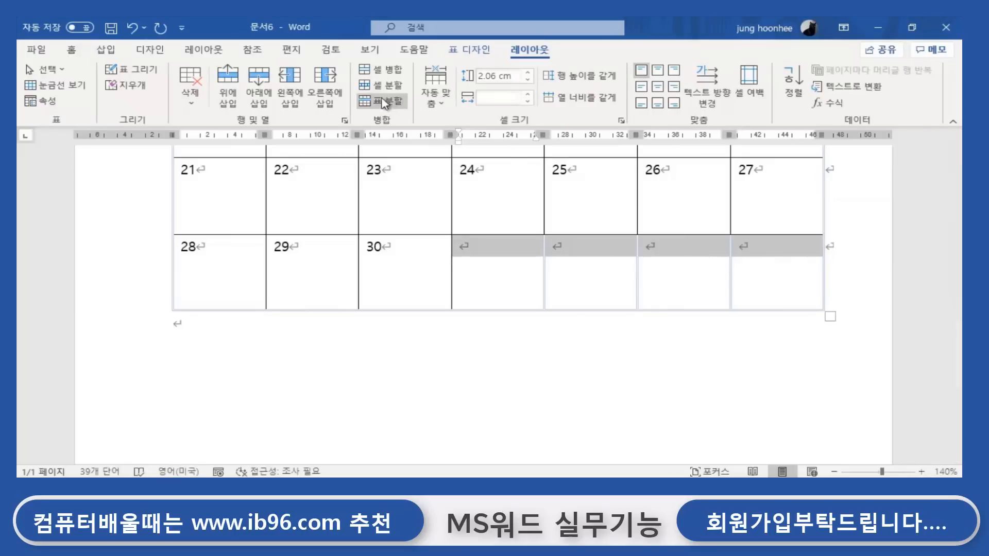
pyautogui.click(379, 70)
pyautogui.click(688, 332)
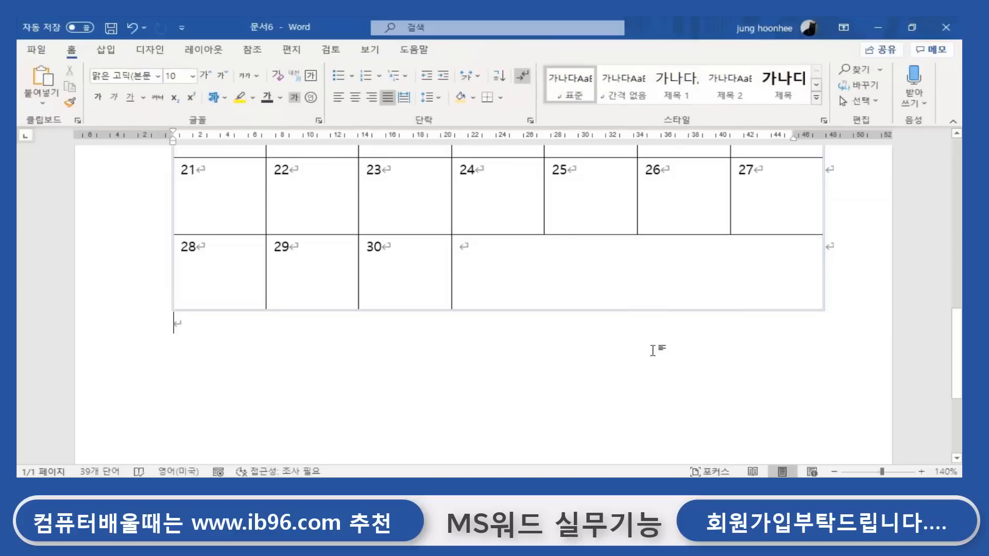
pyautogui.scroll(1, 749, 377)
pyautogui.scroll(3, 748, 377)
pyautogui.scroll(-3, 753, 379)
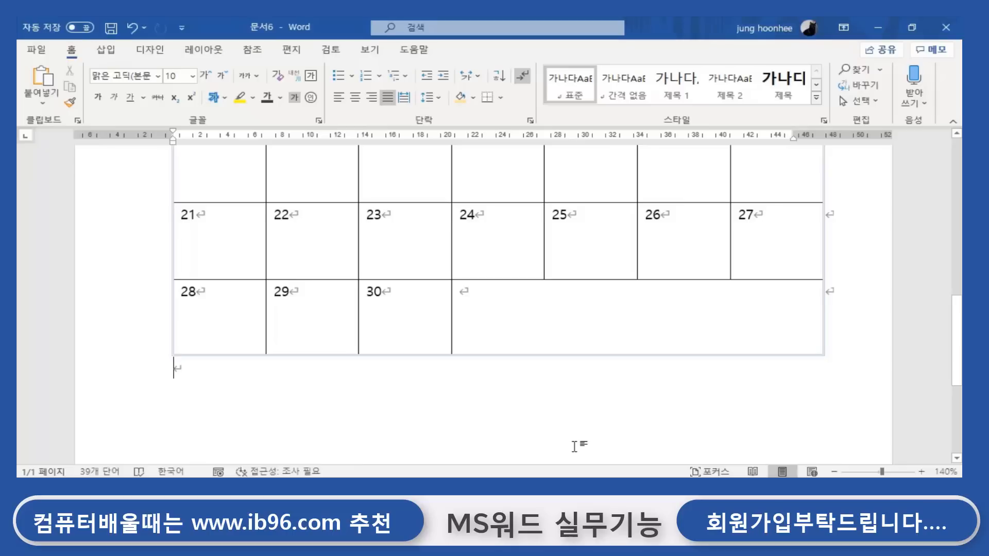
pyautogui.scroll(4, 575, 446)
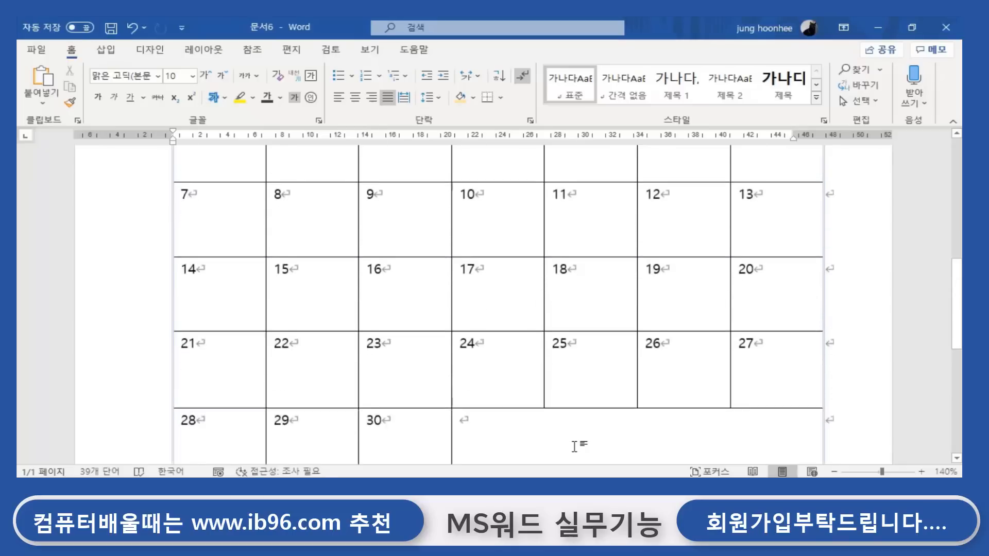
pyautogui.scroll(2, 575, 447)
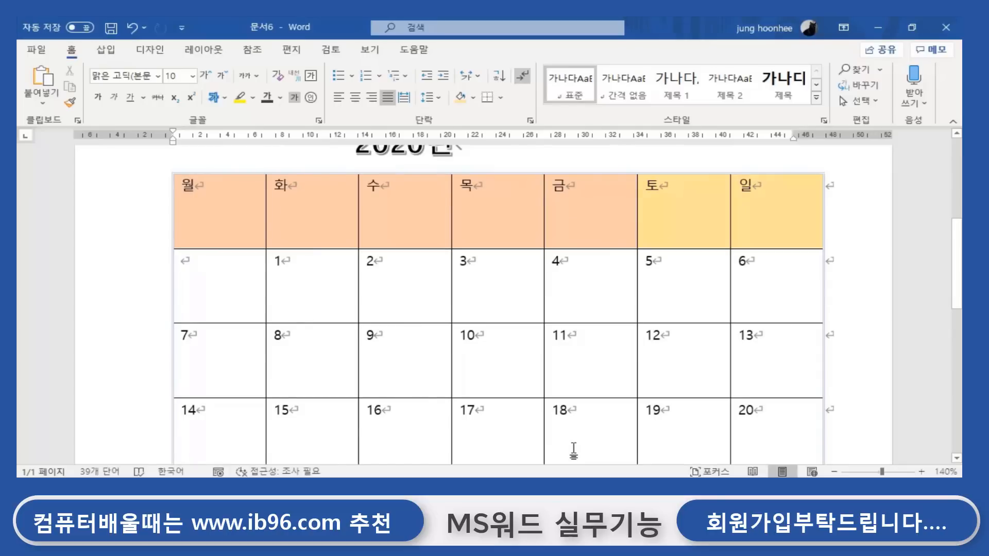
# Look through the text of the document webmining_2002.docx, from its 서론 heading through the paragraphs that follow.
pyautogui.scroll(-5, 573, 451)
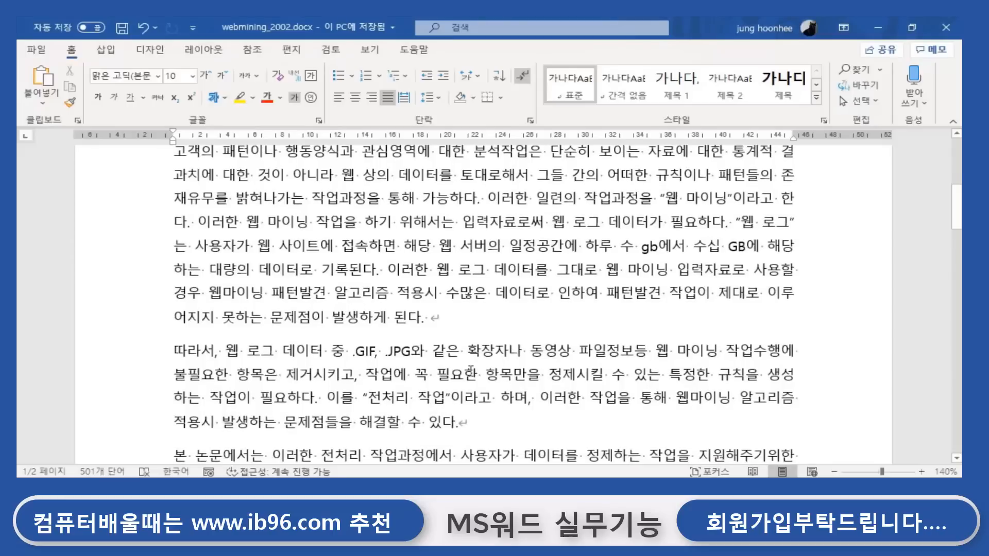
pyautogui.scroll(-8, 472, 368)
pyautogui.scroll(3, 471, 370)
pyautogui.scroll(10, 471, 370)
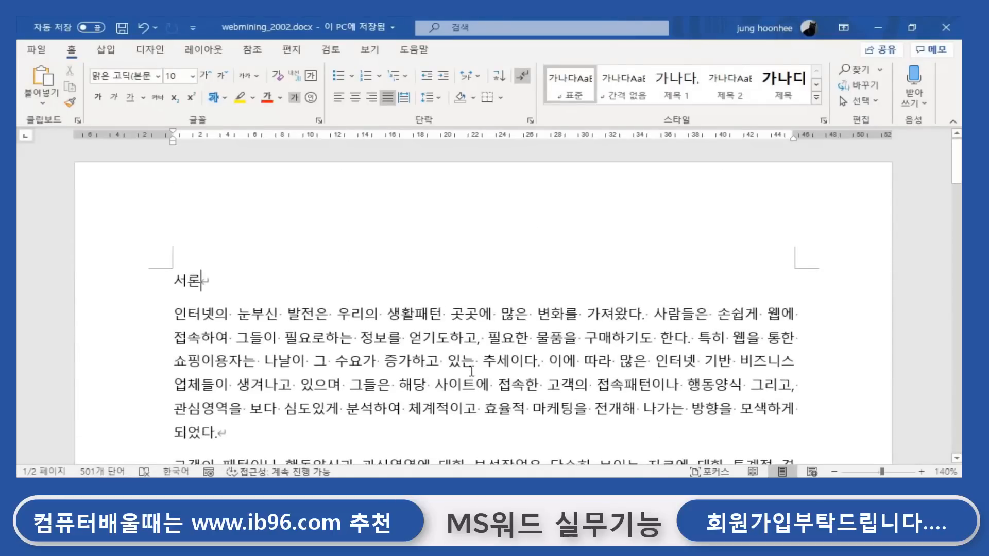
pyautogui.scroll(-6, 471, 370)
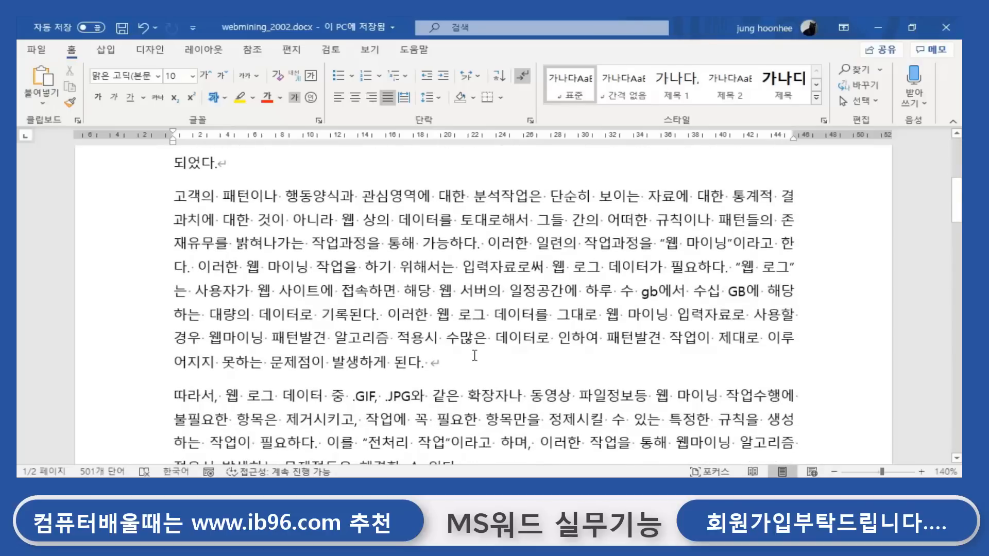
pyautogui.scroll(-8, 480, 305)
pyautogui.scroll(6, 446, 332)
pyautogui.scroll(8, 446, 332)
pyautogui.scroll(-2, 443, 343)
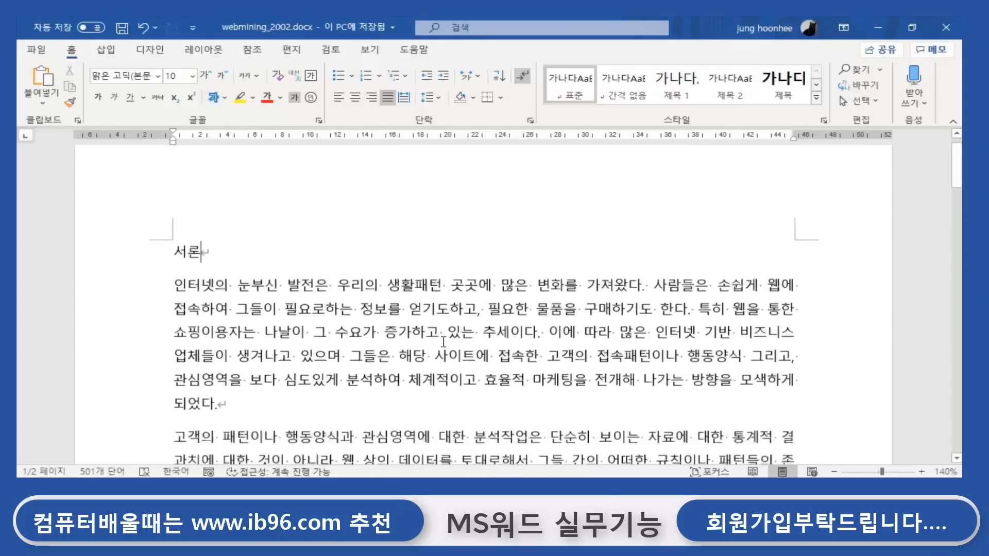
pyautogui.moveTo(174, 224); pyautogui.dragTo(477, 337)
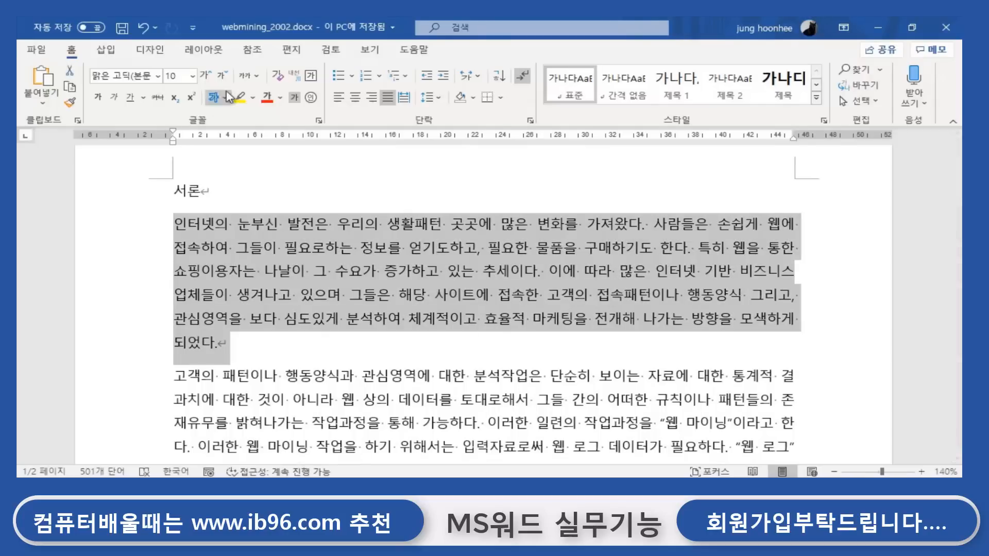
pyautogui.click(414, 184)
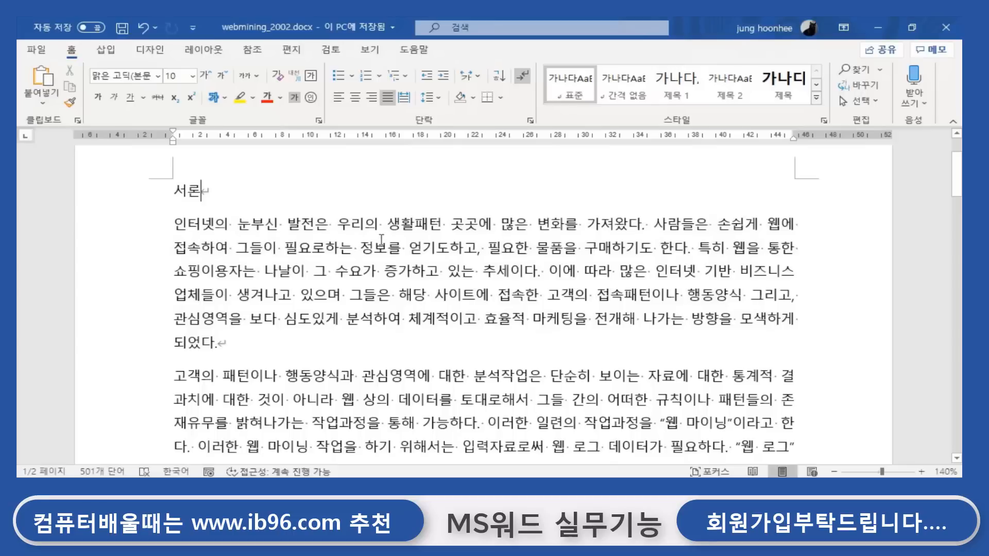
pyautogui.moveTo(173, 184); pyautogui.dragTo(261, 183)
pyautogui.click(283, 329)
pyautogui.scroll(-2, 284, 328)
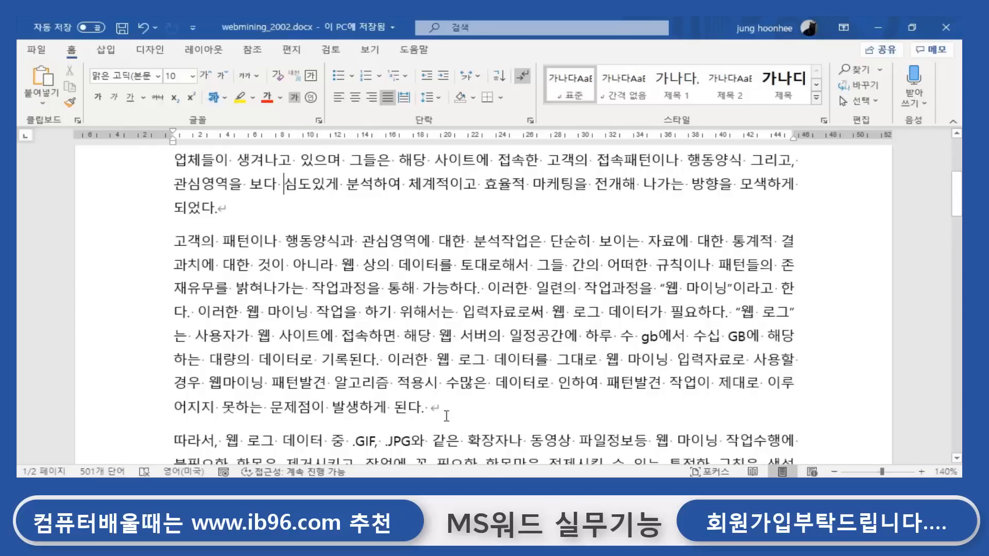
pyautogui.scroll(3, 393, 417)
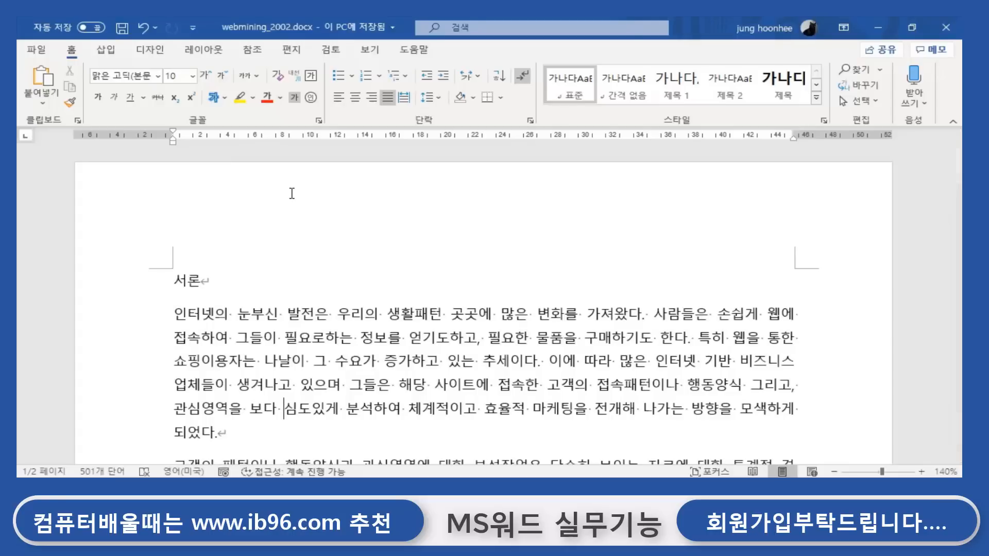
# Start a new paragraph style from the 서론 heading and name it my큰제목.
pyautogui.click(215, 278)
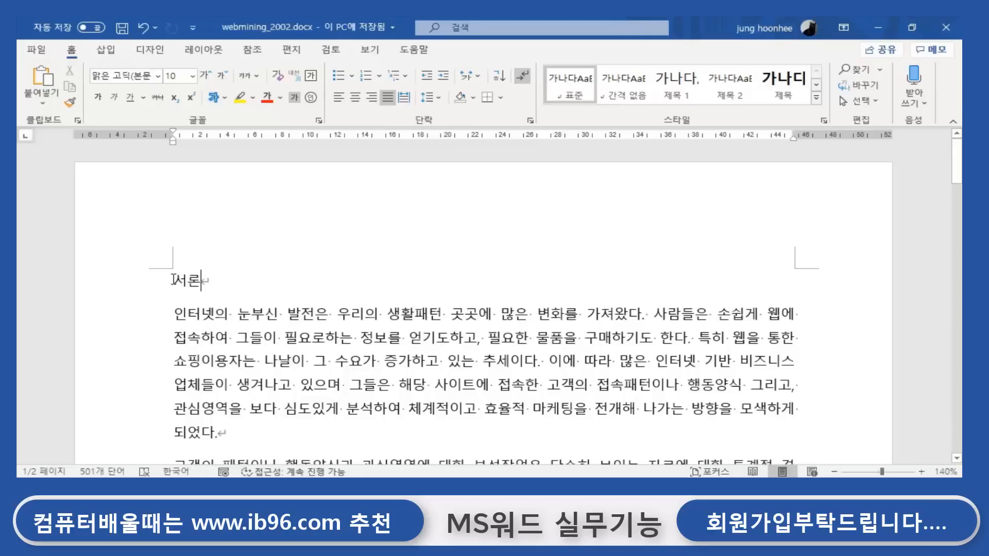
pyautogui.moveTo(171, 279); pyautogui.dragTo(213, 286)
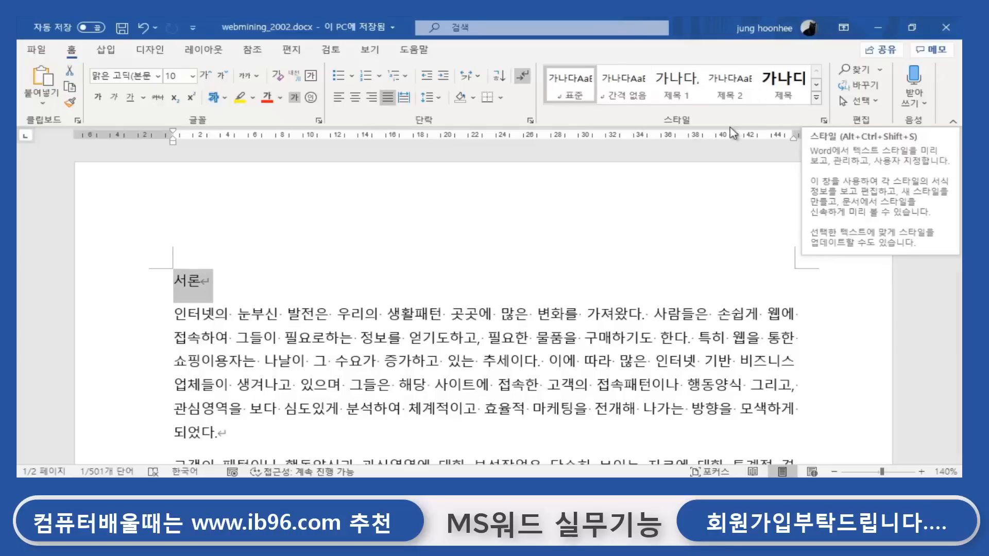
pyautogui.click(825, 121)
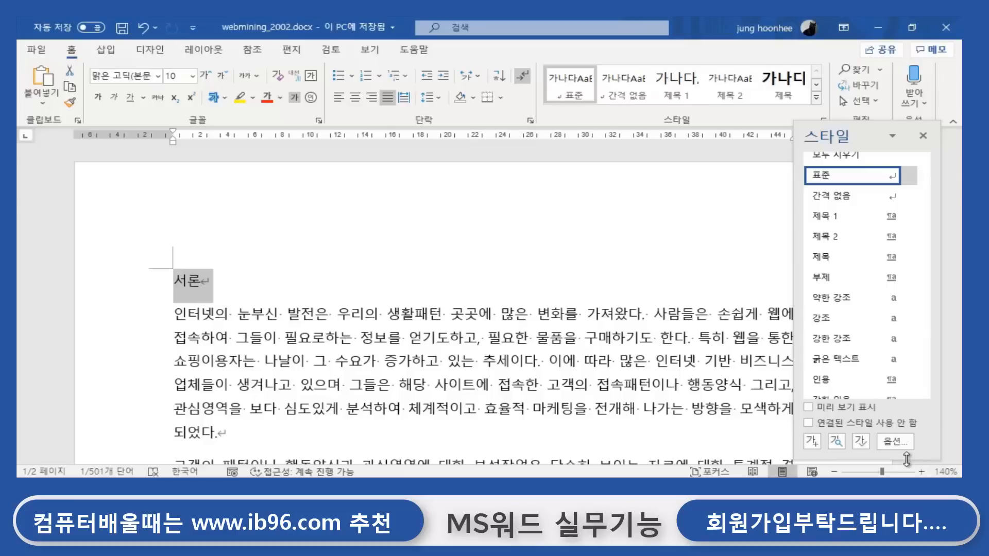
pyautogui.click(812, 442)
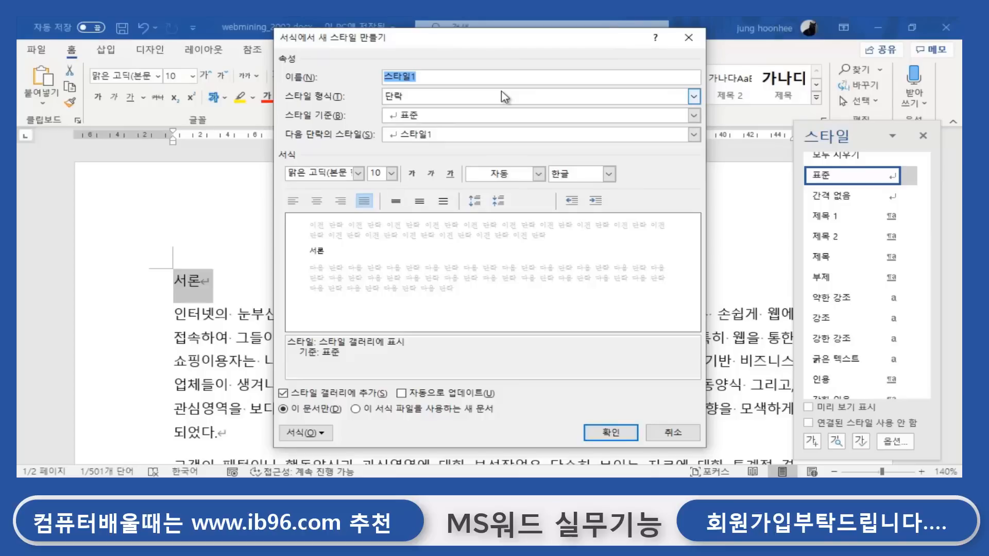
pyautogui.write('sh')
pyautogui.press('BackSpace')
pyautogui.press('BackSpace')
pyautogui.press('BackSpace')
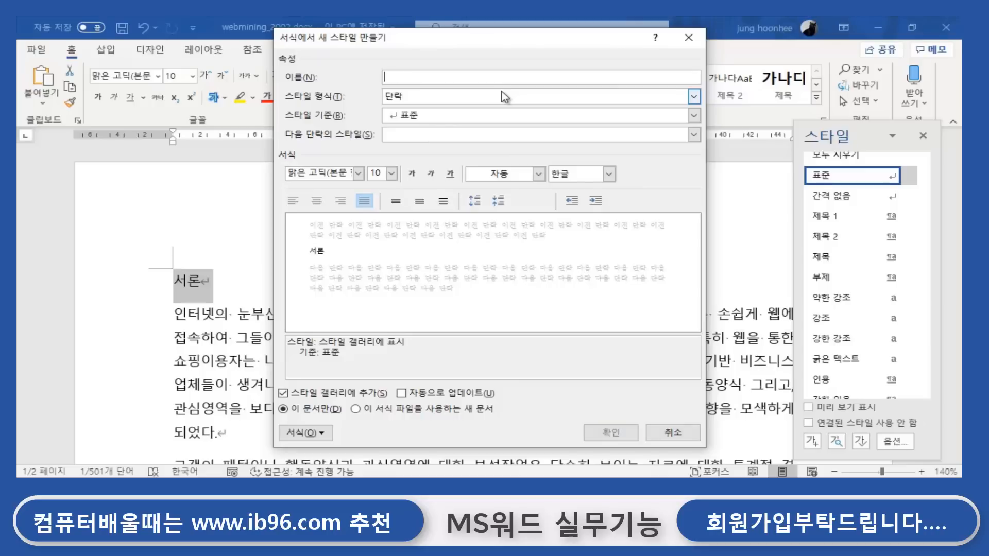
pyautogui.write('ㅓ')
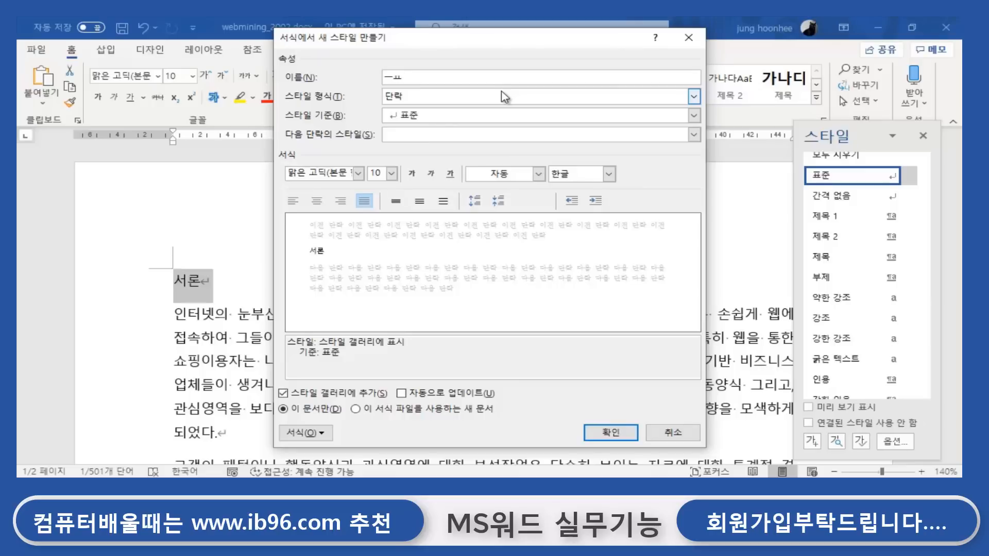
pyautogui.press('BackSpace')
pyautogui.write('m')
pyautogui.write('yㅈㄴ')
pyautogui.press('BackSpace')
pyautogui.press('BackSpace')
pyautogui.press('BackSpace')
pyautogui.write('큰제목')
# Format the my큰제목 style with the HY울릉도B font at 20 pt in bold.
pyautogui.click(358, 173)
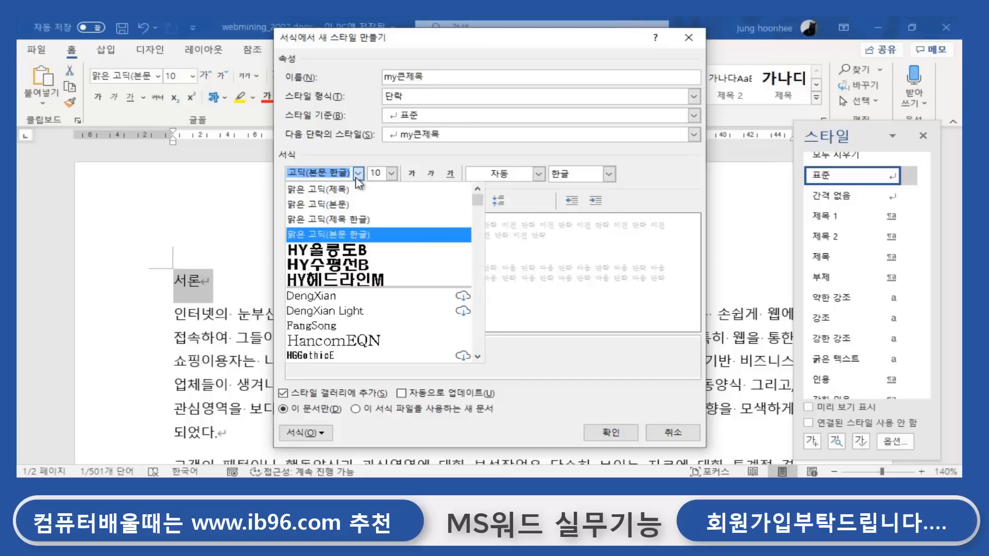
pyautogui.click(350, 251)
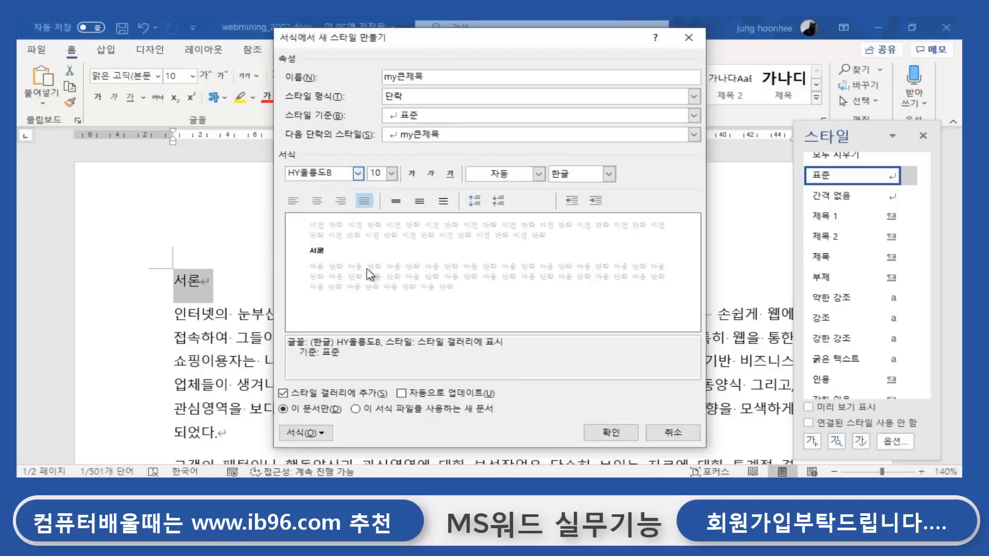
pyautogui.click(392, 173)
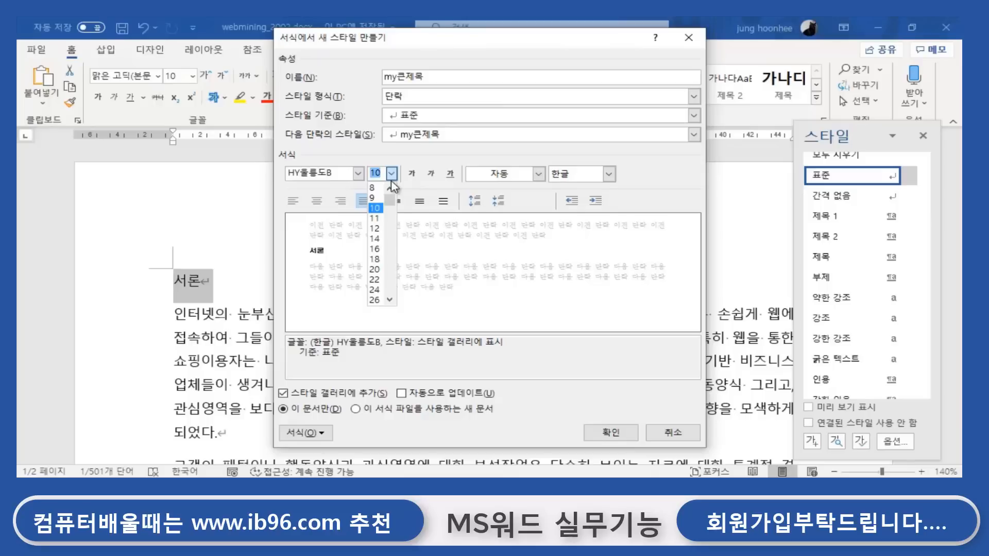
pyautogui.click(382, 269)
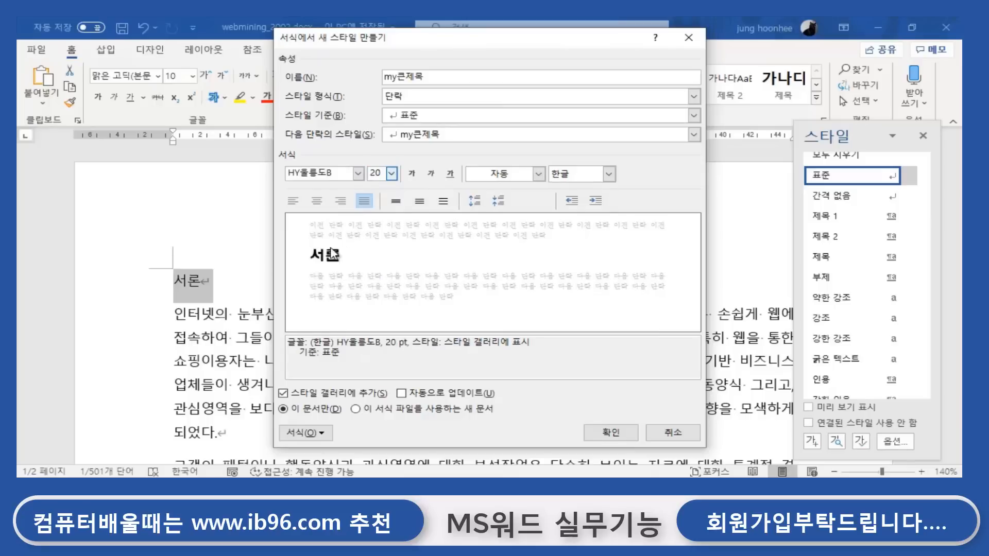
pyautogui.click(412, 174)
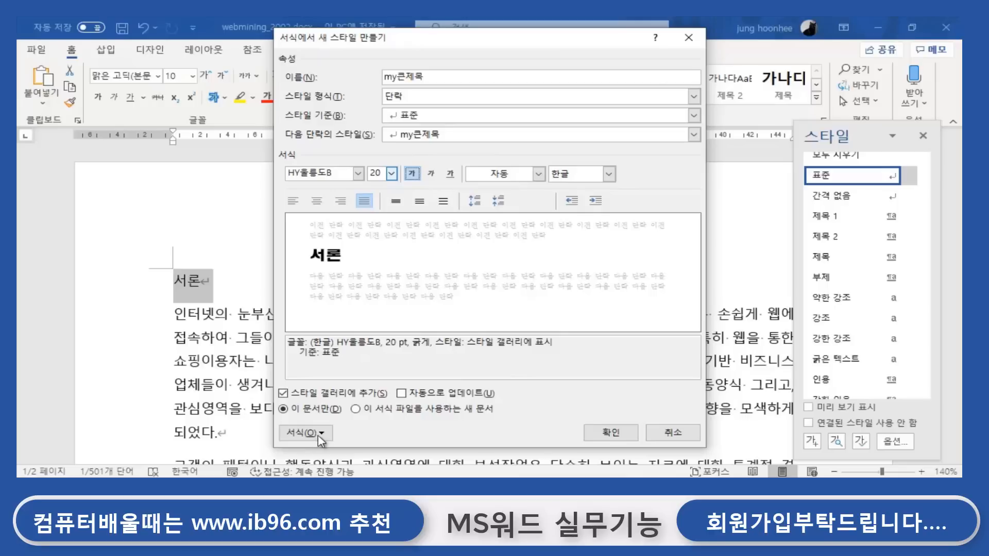
# Set the my큰제목 style's spacing before the paragraph to 1.2 lines (줄) and save the style.
pyautogui.click(304, 433)
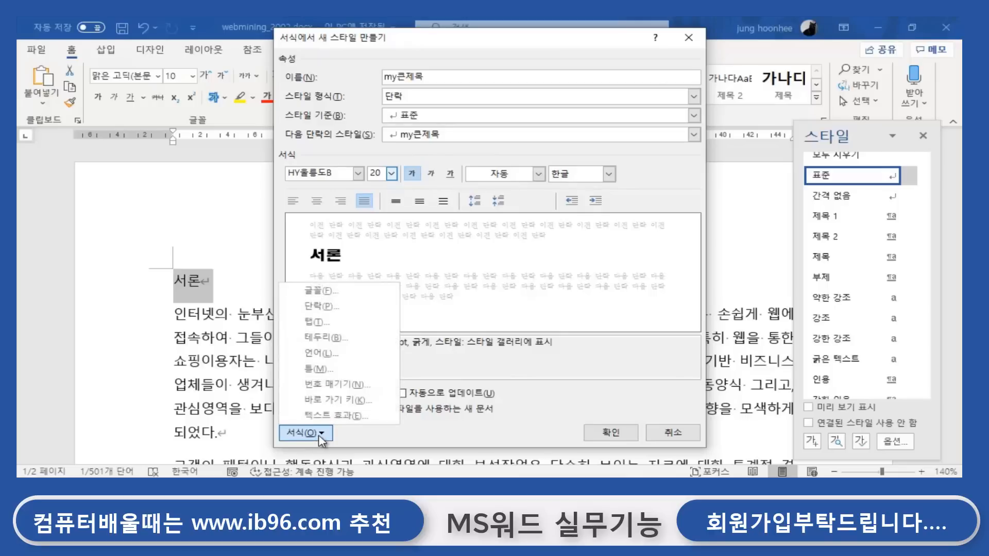
pyautogui.click(322, 307)
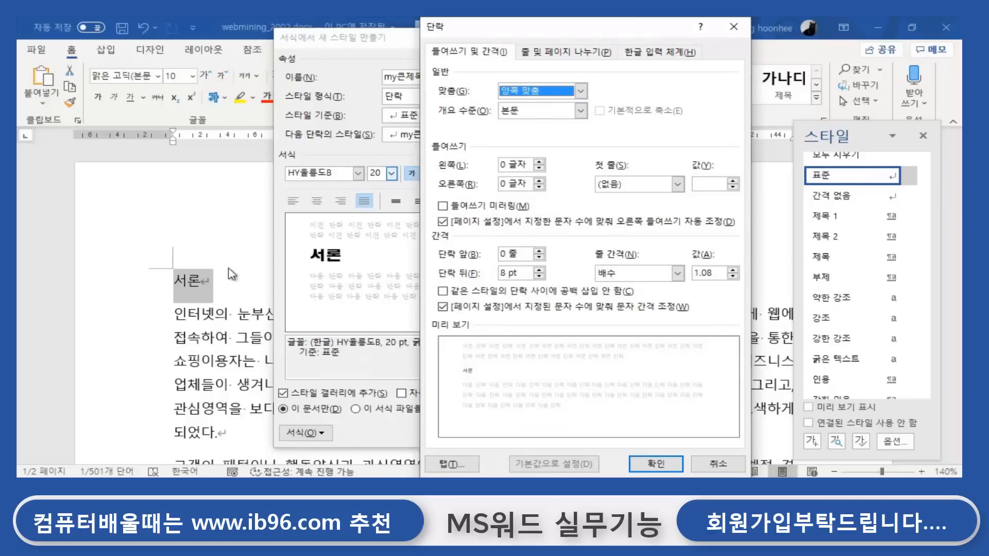
pyautogui.click(540, 252)
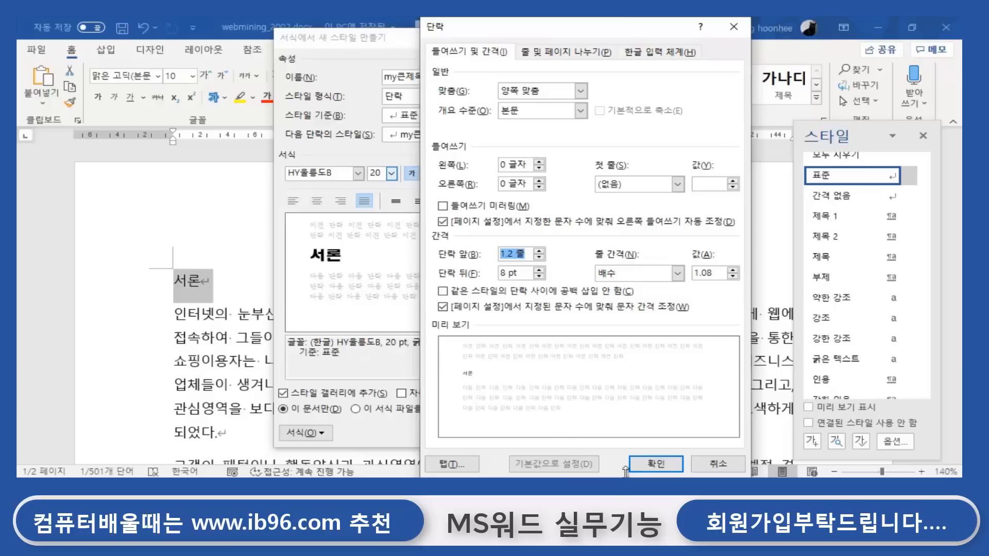
pyautogui.click(657, 464)
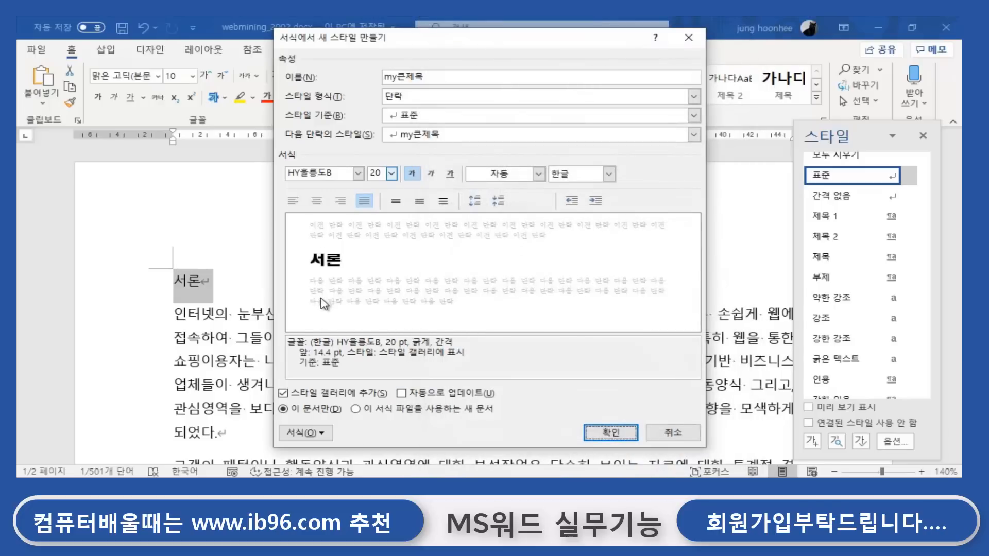
pyautogui.click(612, 436)
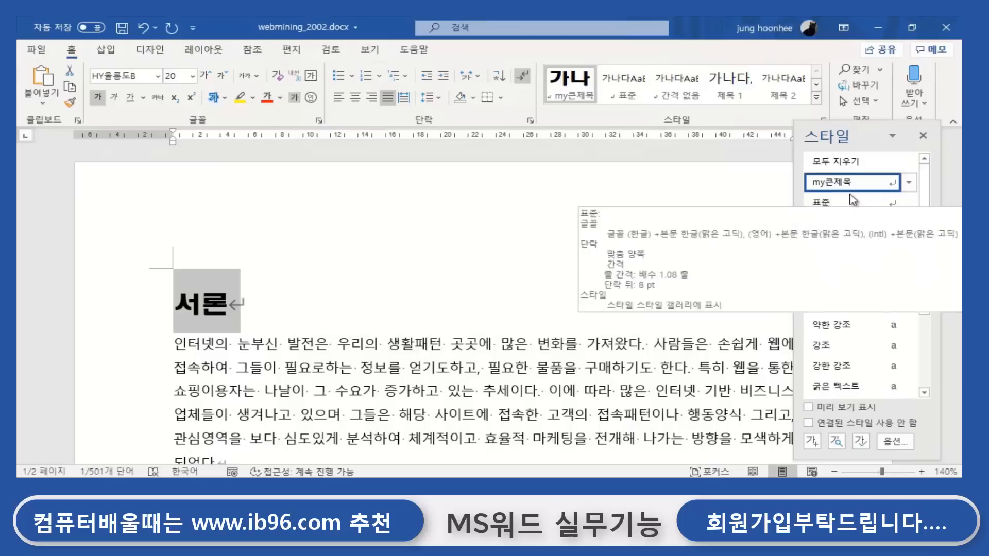
pyautogui.click(256, 310)
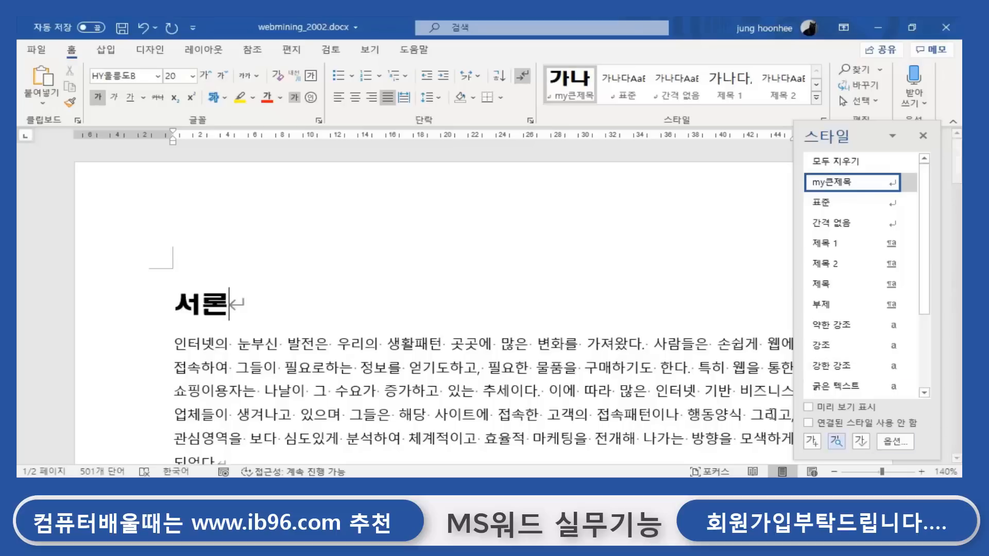
pyautogui.click(923, 136)
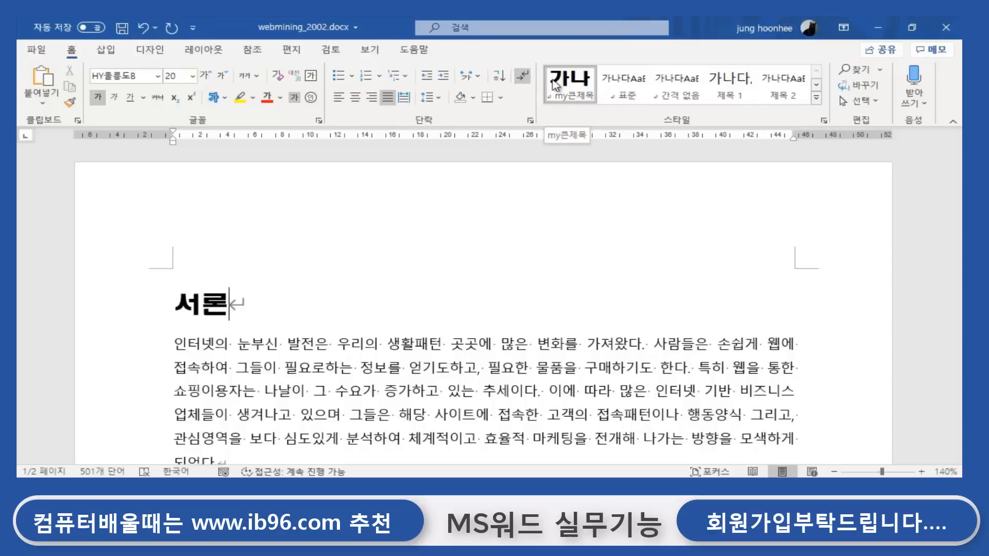
# Apply the my큰제목 style to the 연구배경 및 관련연구 heading.
pyautogui.scroll(-15, 471, 282)
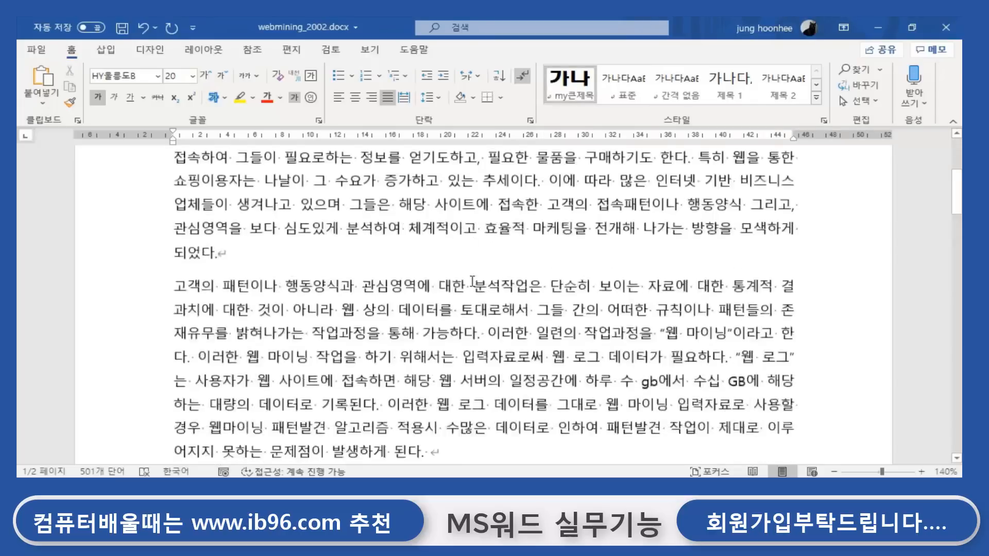
pyautogui.scroll(-3, 473, 282)
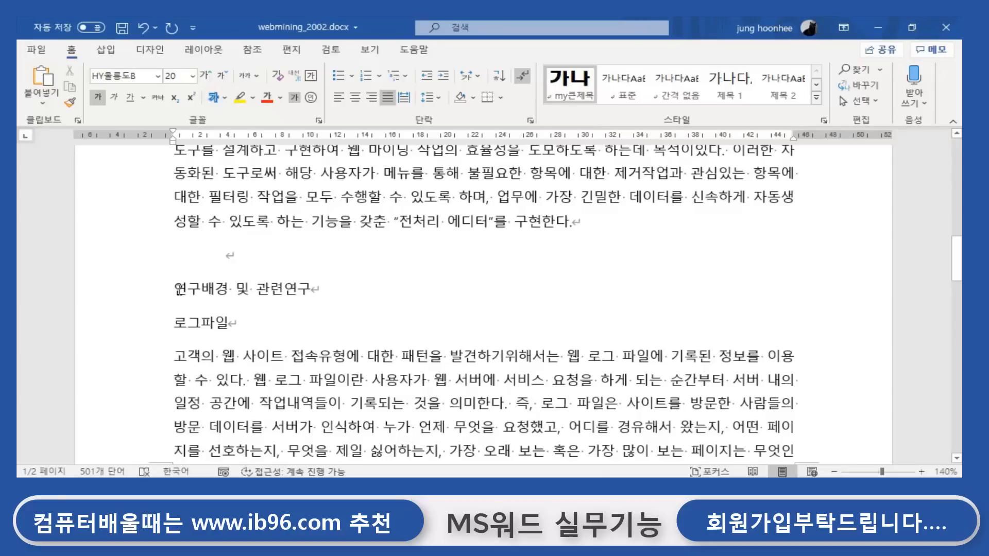
pyautogui.click(175, 290)
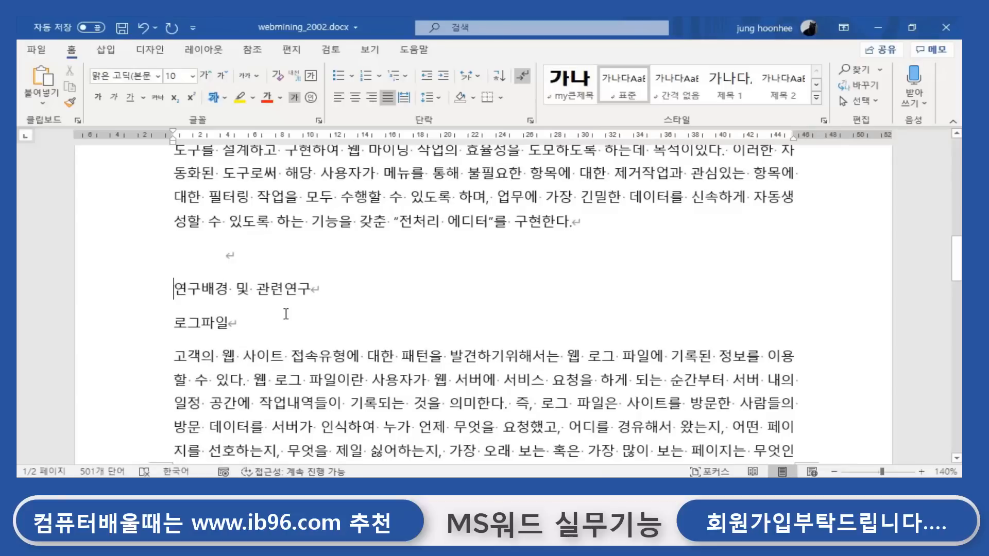
pyautogui.click(573, 85)
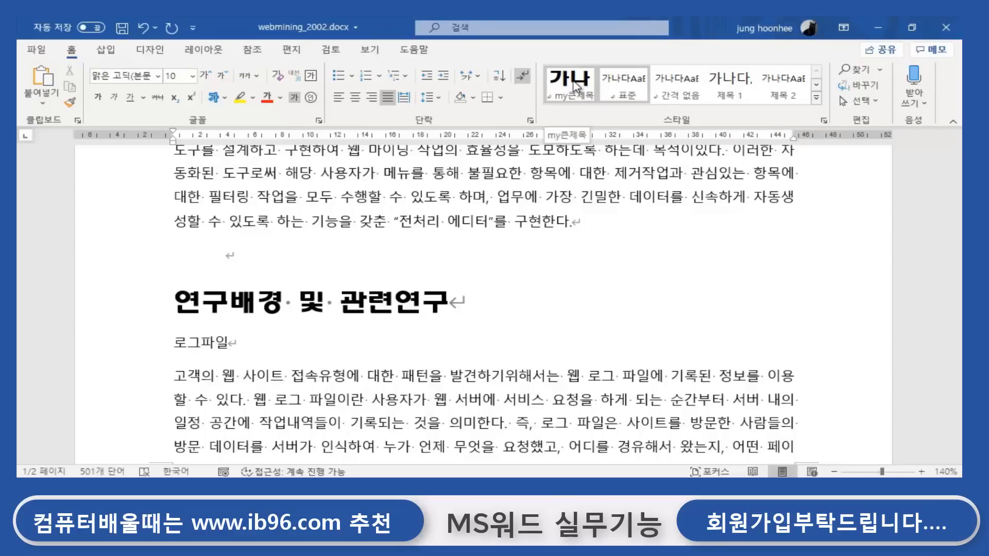
# Start another new paragraph style based on my큰제목 from the 서론 heading and name it my중간제목.
pyautogui.scroll(-3, 490, 349)
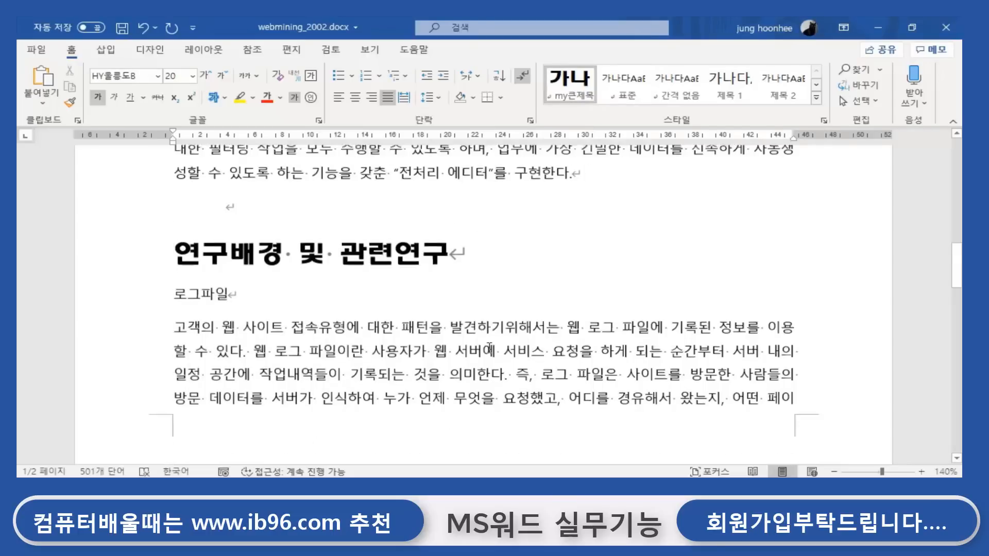
pyautogui.scroll(6, 489, 349)
pyautogui.scroll(10, 487, 348)
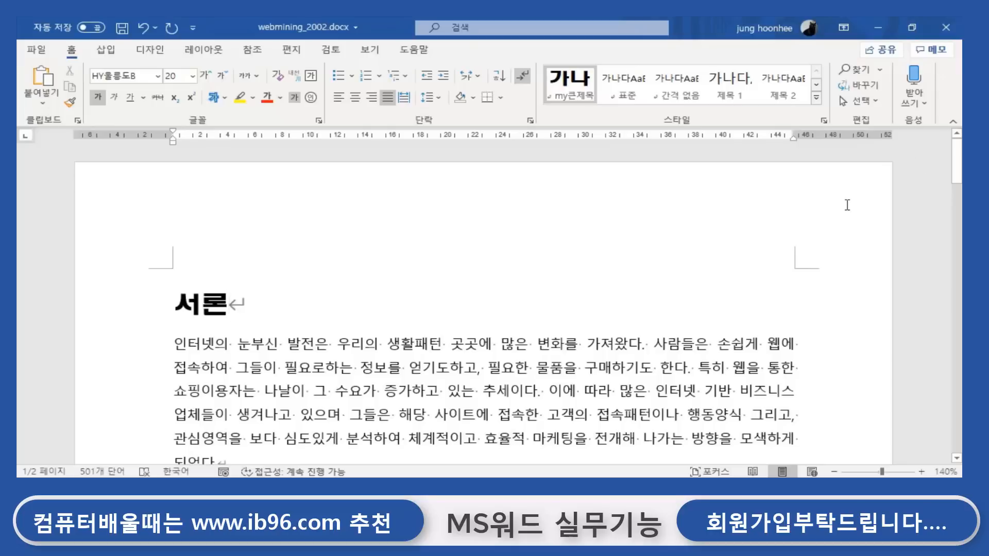
pyautogui.click(825, 121)
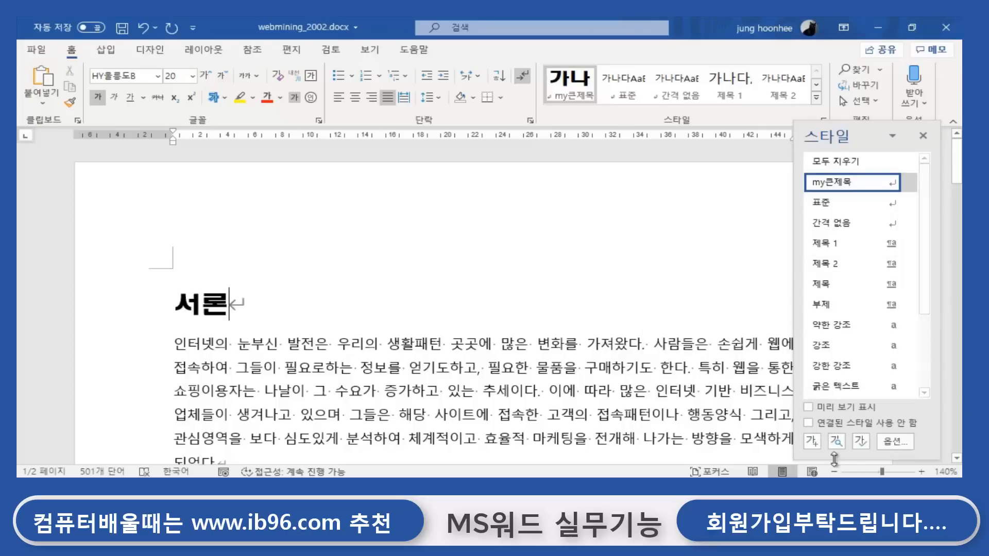
pyautogui.click(812, 443)
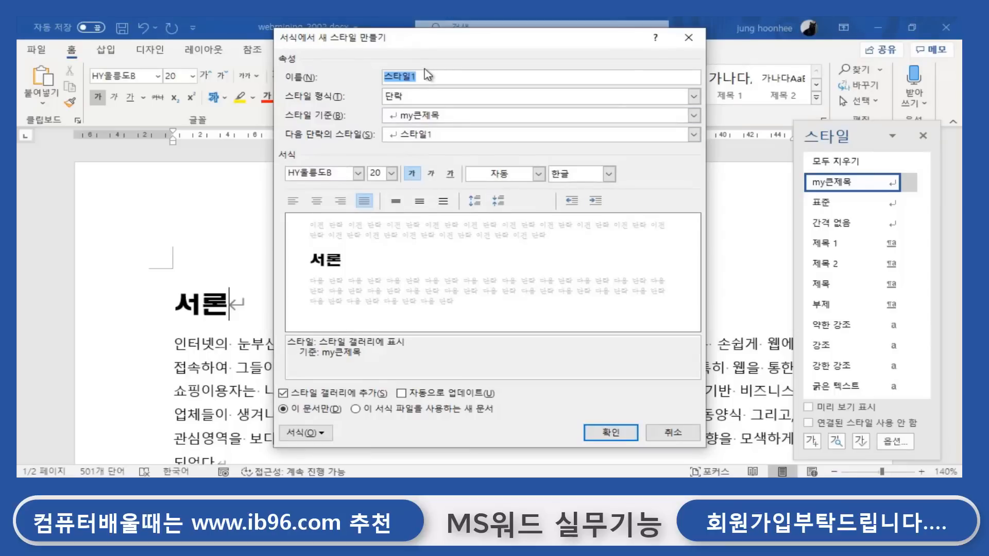
pyautogui.write('ㅡㅛ')
pyautogui.press('BackSpace')
pyautogui.press('BackSpace')
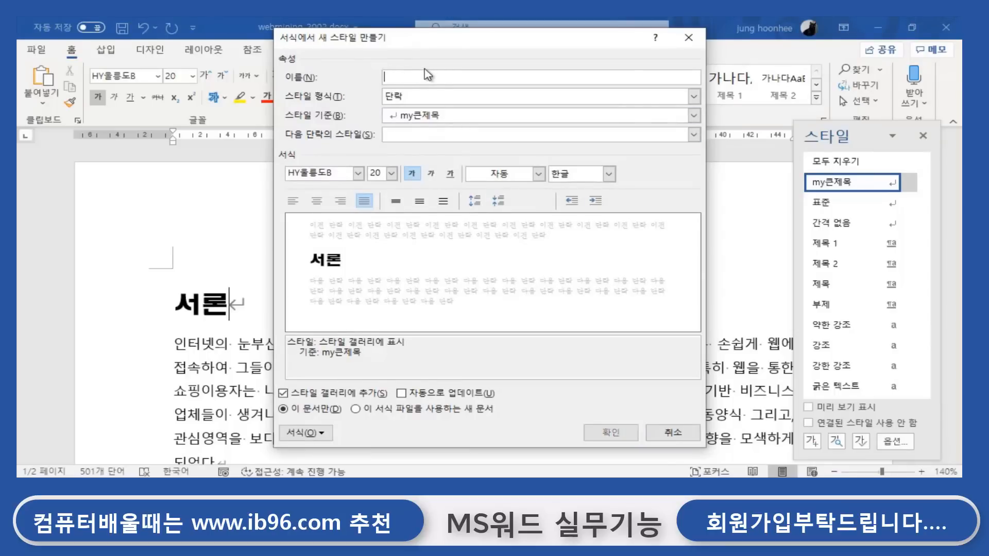
pyautogui.write('my')
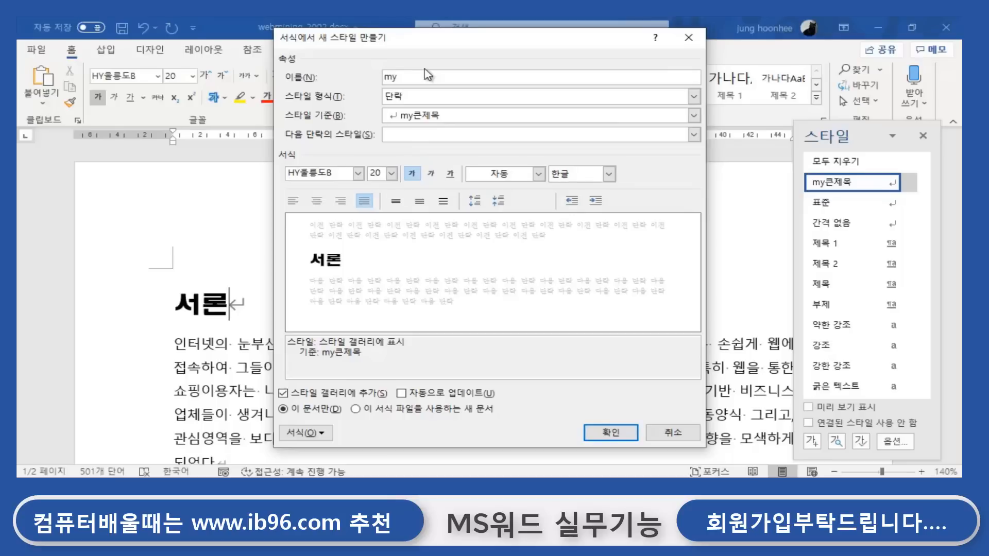
pyautogui.write('중ㅈ')
pyautogui.write('제')
pyautogui.write('목')
# Format the my중간제목 style at 16 pt, with bold turned off and italic turned on.
pyautogui.click(393, 175)
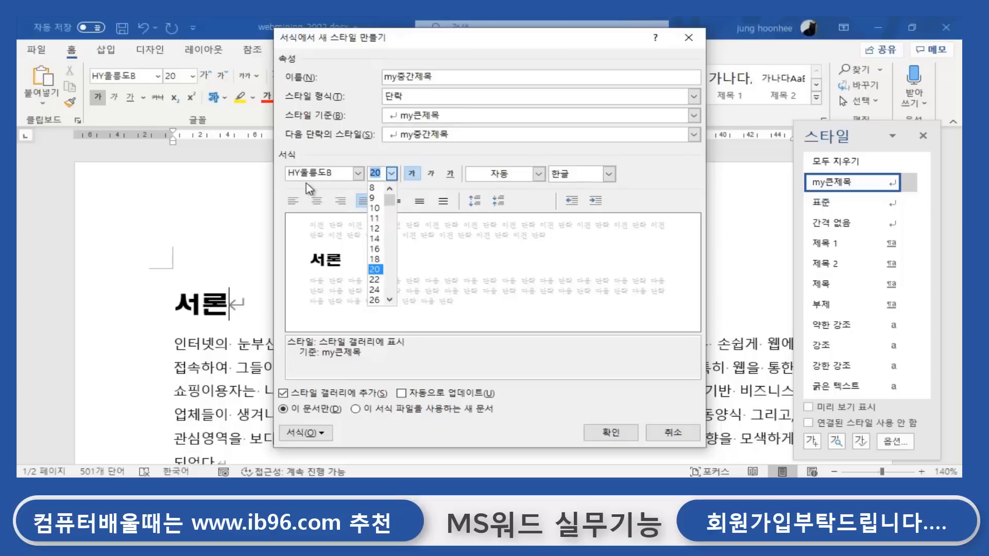
pyautogui.click(375, 249)
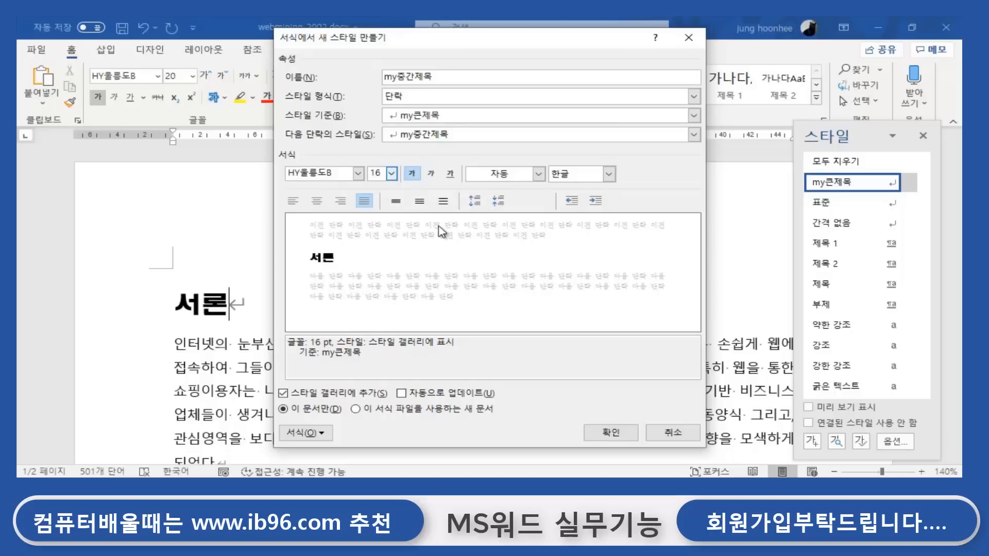
pyautogui.click(412, 174)
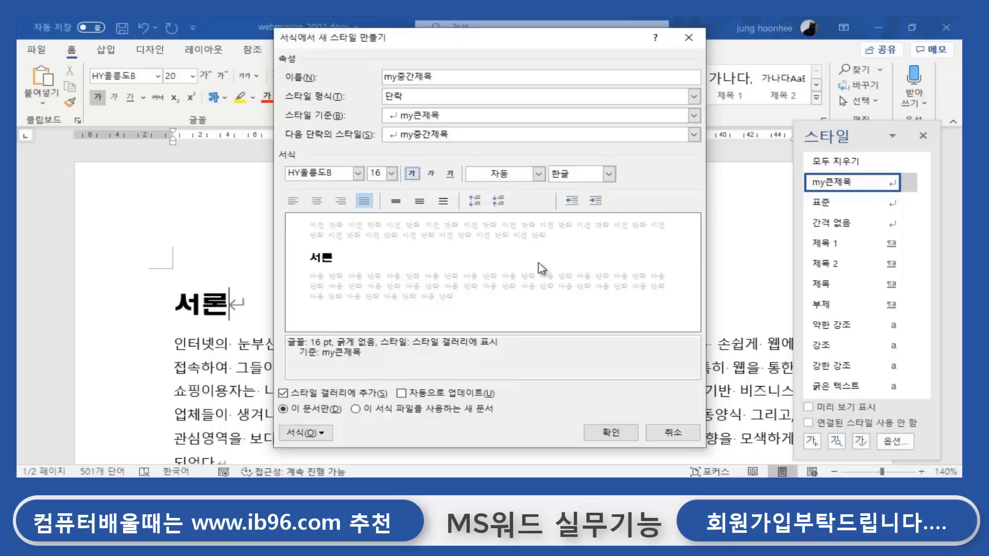
pyautogui.click(431, 175)
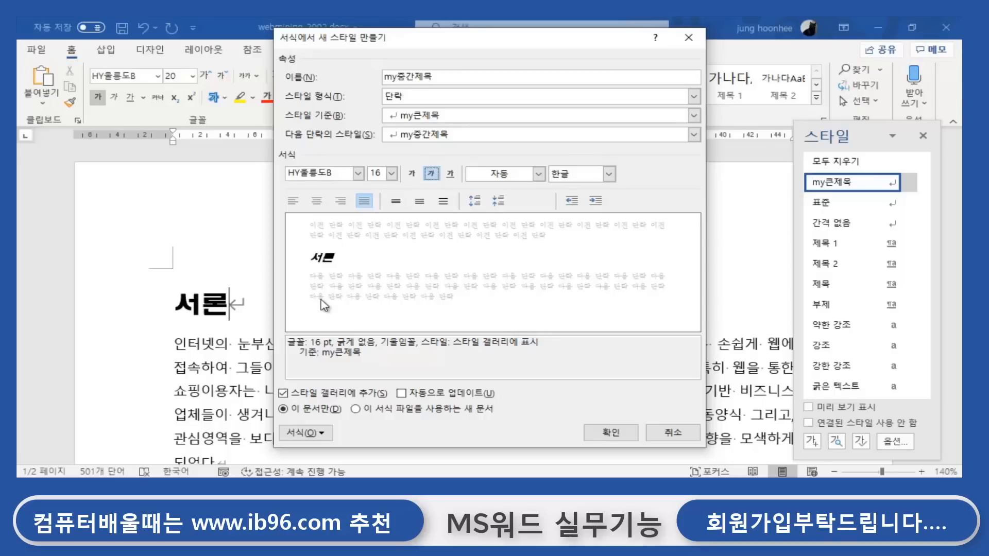
# Set the my중간제목 style's left paragraph indent to 1 글자 and save the new style.
pyautogui.click(299, 435)
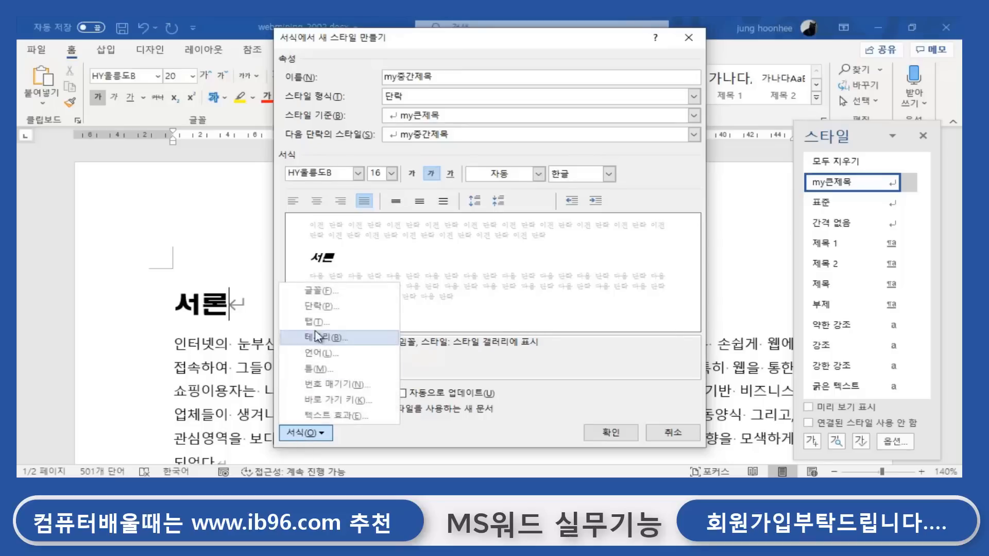
pyautogui.click(319, 306)
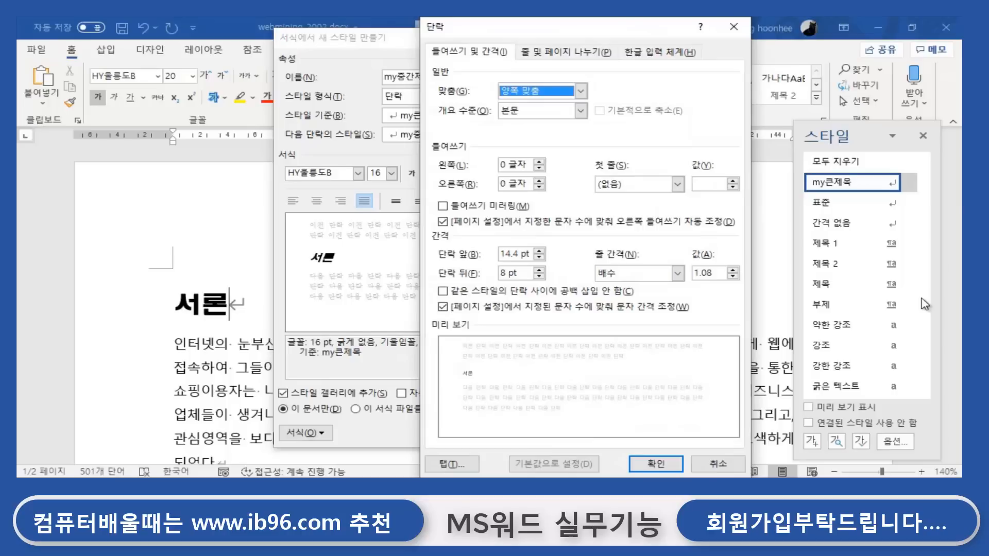
pyautogui.click(540, 167)
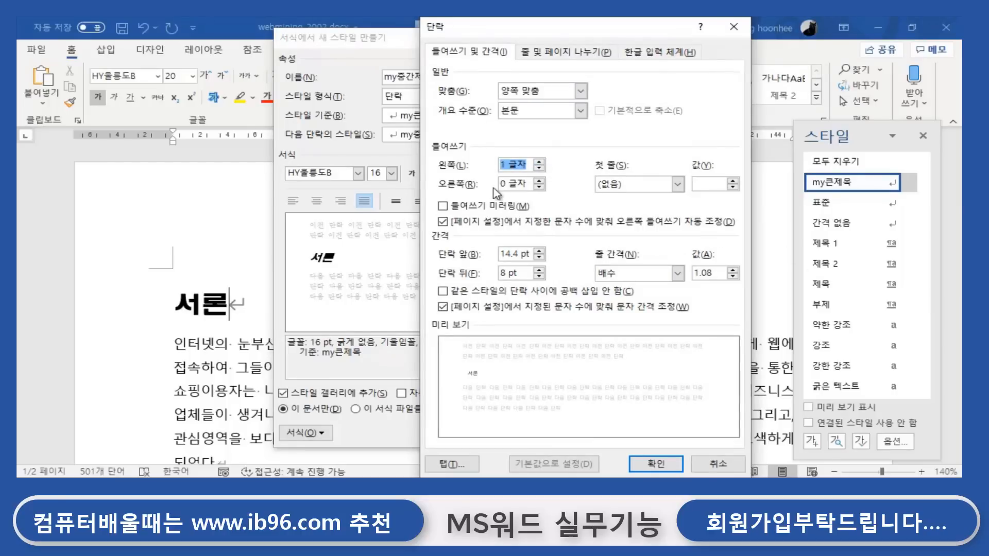
pyautogui.click(539, 161)
pyautogui.click(652, 465)
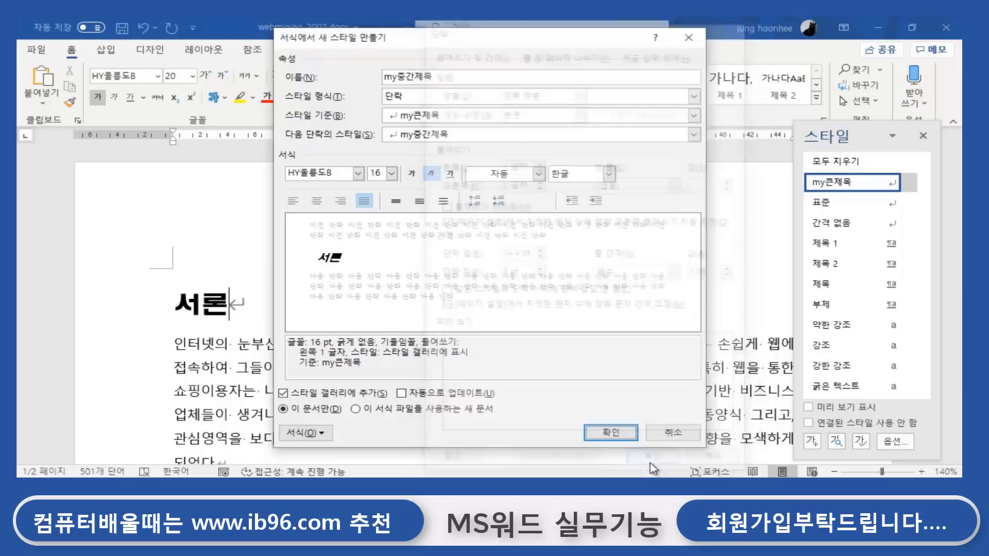
pyautogui.click(619, 434)
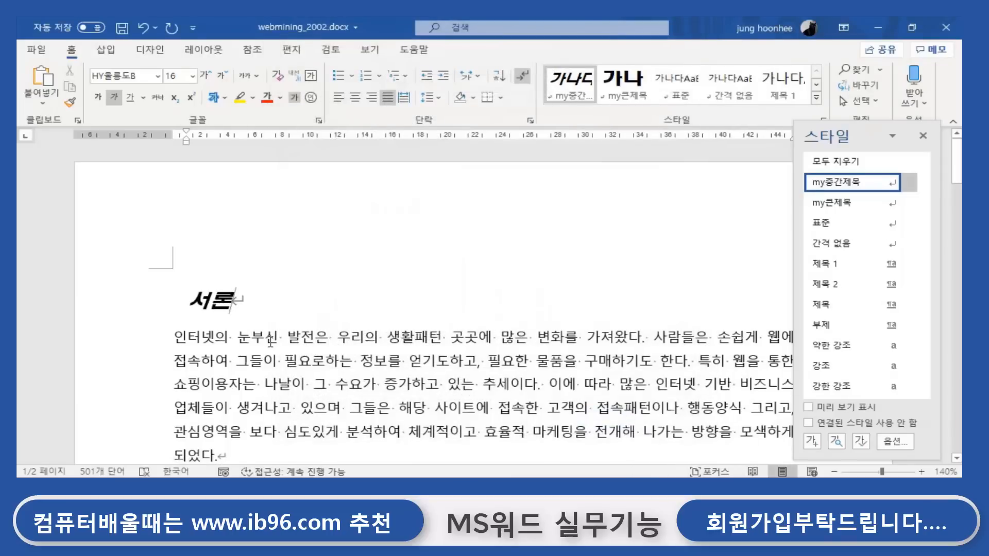
# Reapply the my큰제목 style to the 서론 heading and close the style list.
pyautogui.click(829, 204)
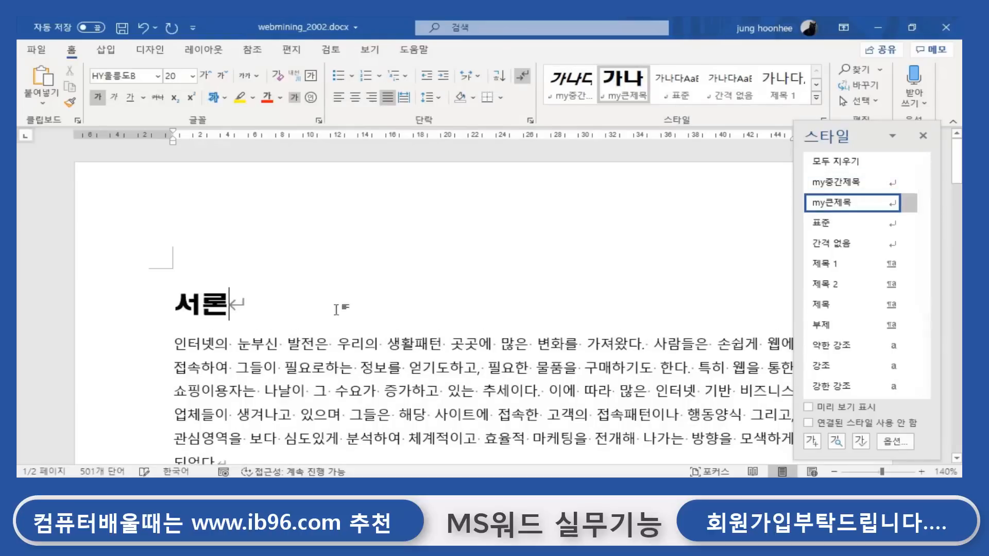
pyautogui.click(923, 136)
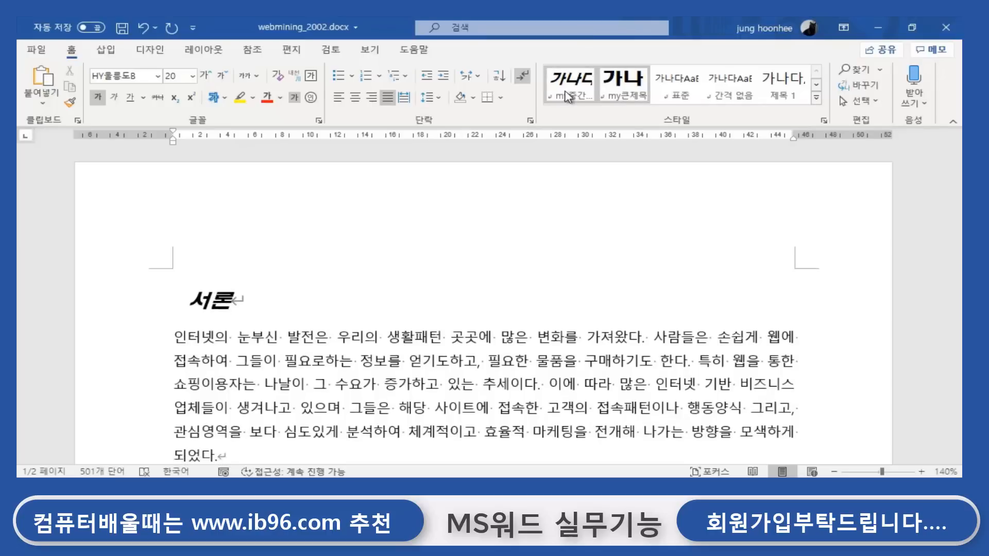
# Apply the my중간제목 style to the 로그파일 subheading under 연구배경 및 관련연구.
pyautogui.scroll(-10, 450, 216)
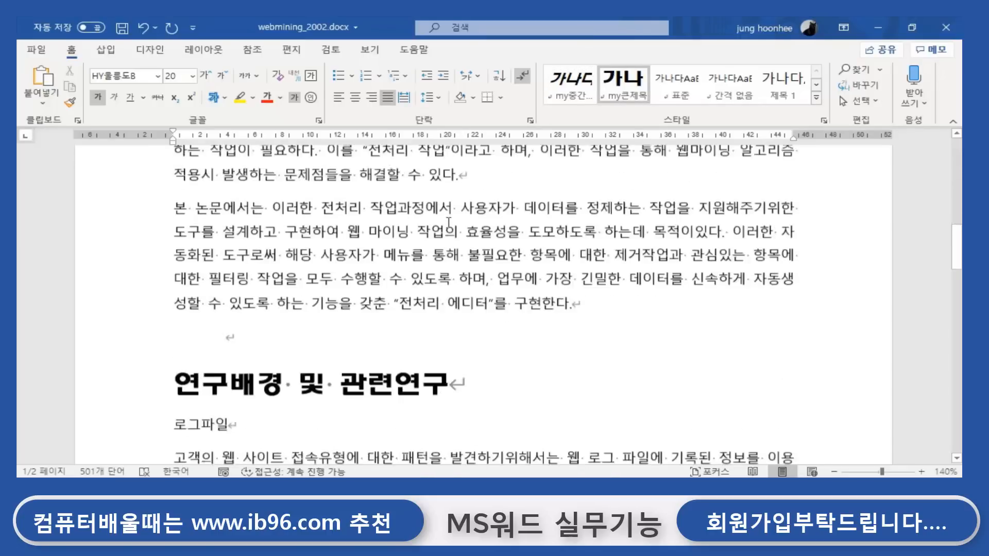
pyautogui.scroll(-3, 449, 222)
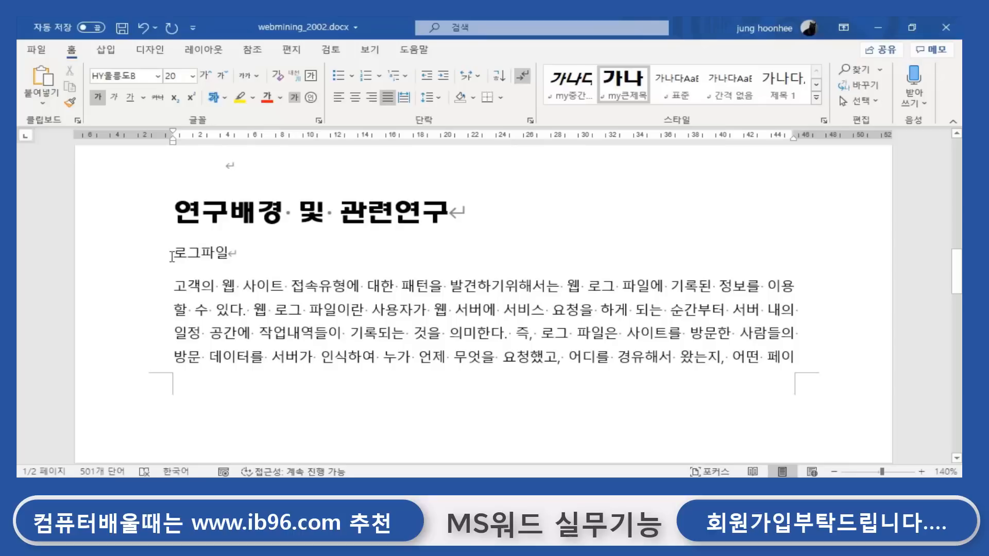
pyautogui.moveTo(175, 254); pyautogui.dragTo(238, 254)
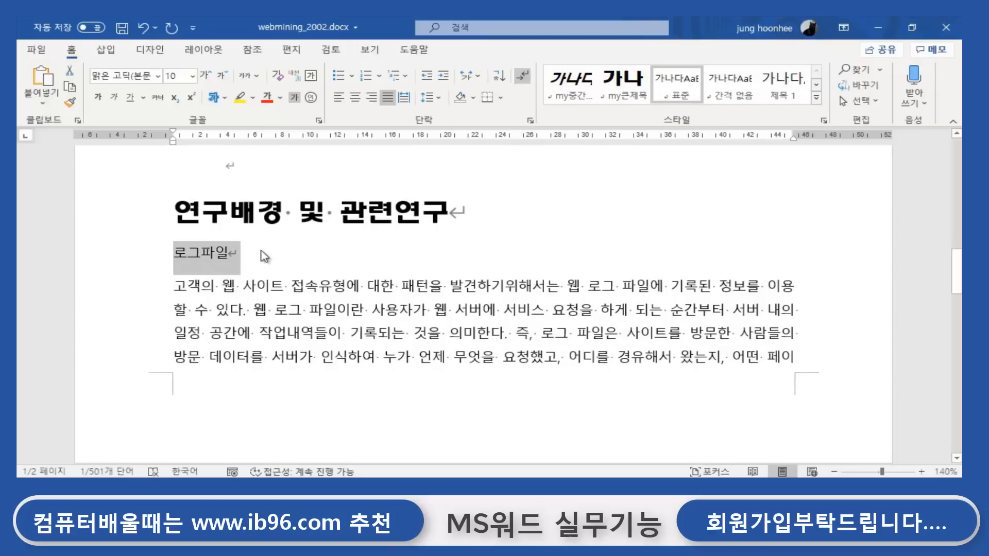
pyautogui.click(228, 254)
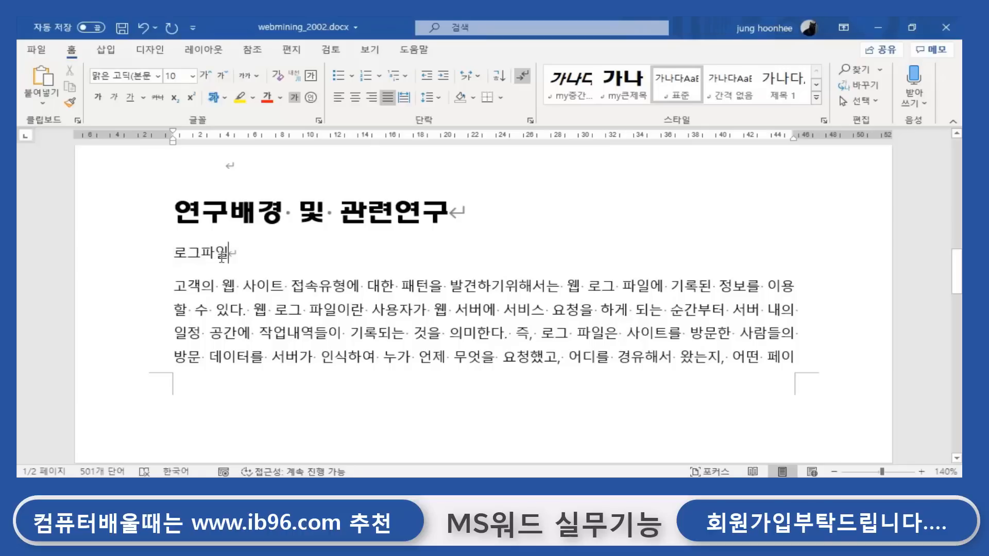
pyautogui.click(548, 88)
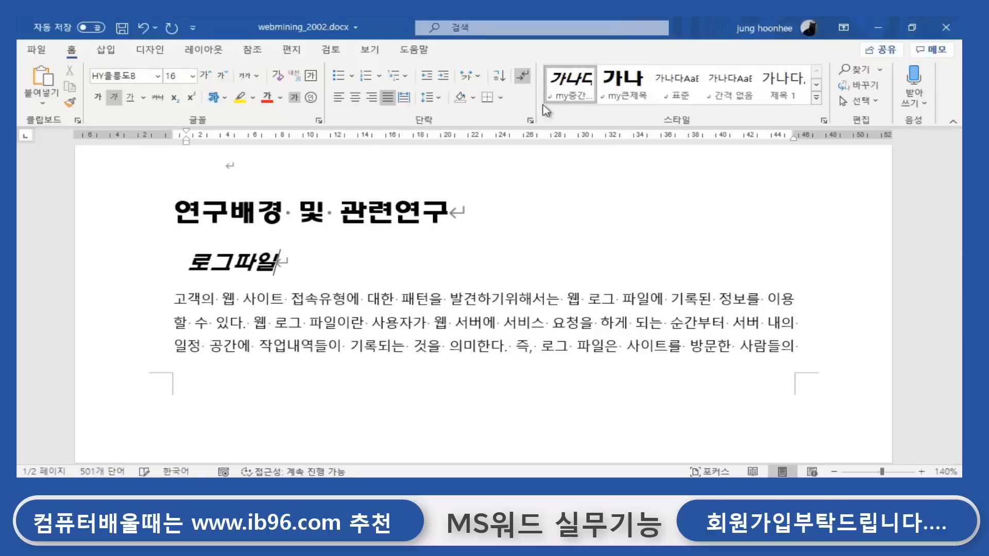
# Apply the my중간제목 style to the 로그 파일의 종류 subheading.
pyautogui.scroll(-1, 309, 318)
pyautogui.scroll(-7, 309, 318)
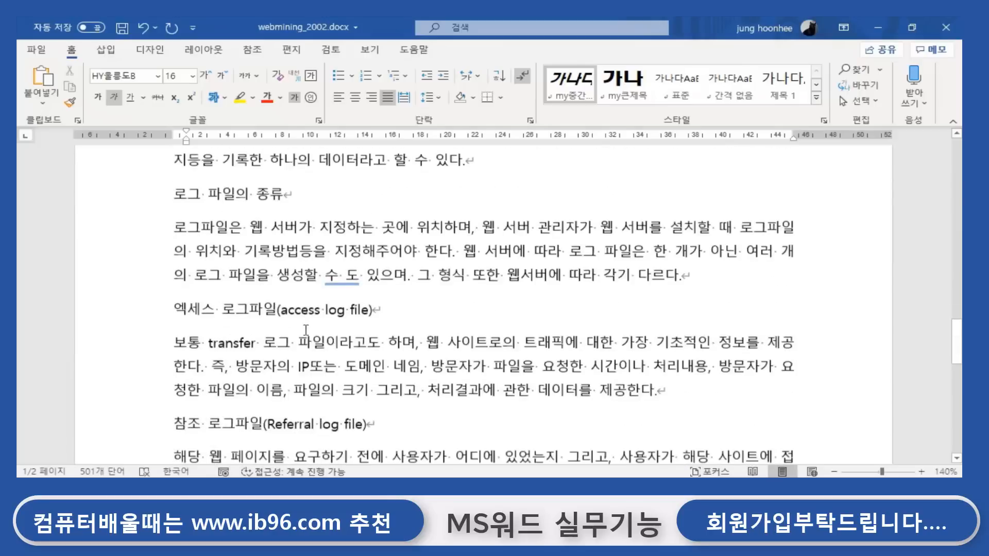
pyautogui.click(283, 184)
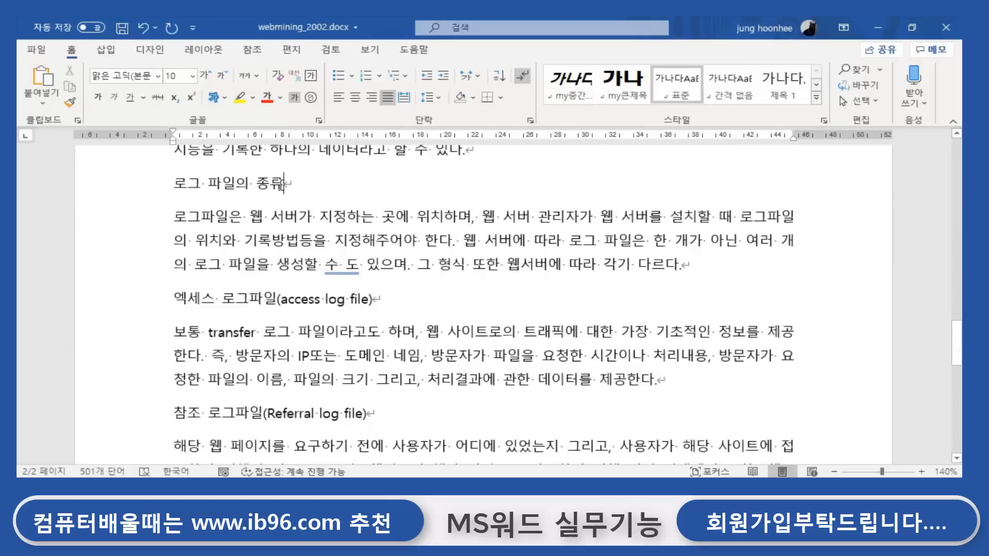
pyautogui.click(569, 82)
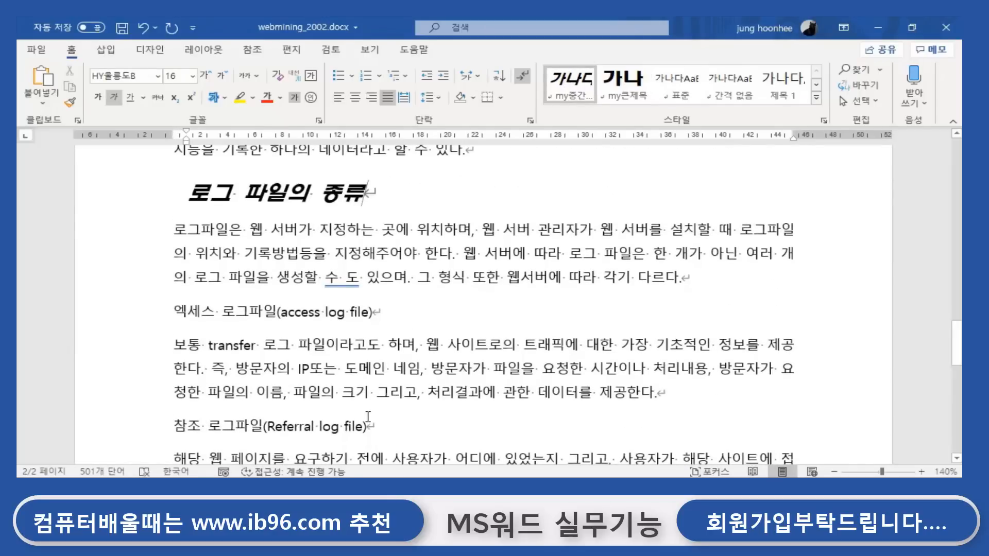
# Apply the my중간제목 style to the squid엑세스 로그 파일의 형식 subheading.
pyautogui.scroll(-5, 425, 392)
pyautogui.scroll(-3, 425, 396)
pyautogui.click(483, 397)
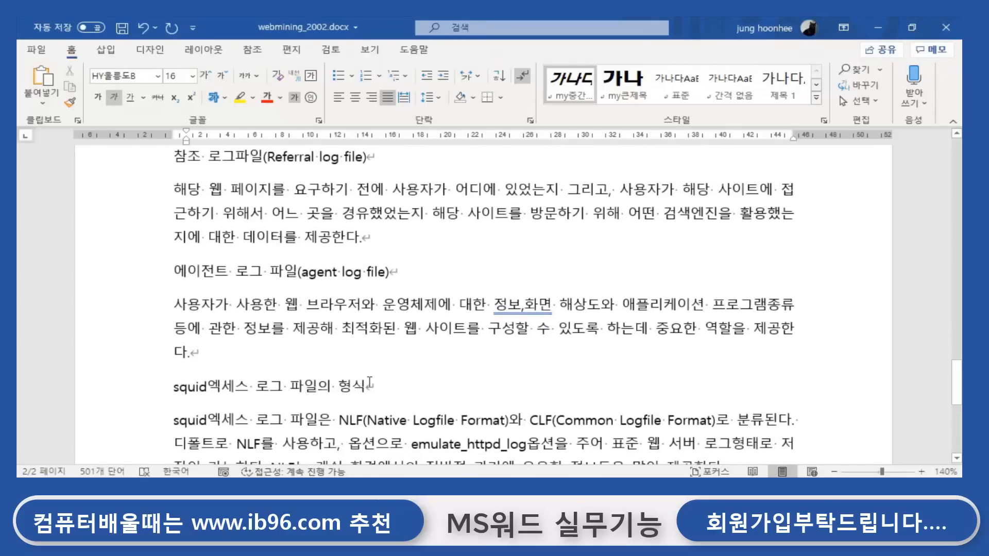
pyautogui.click(571, 82)
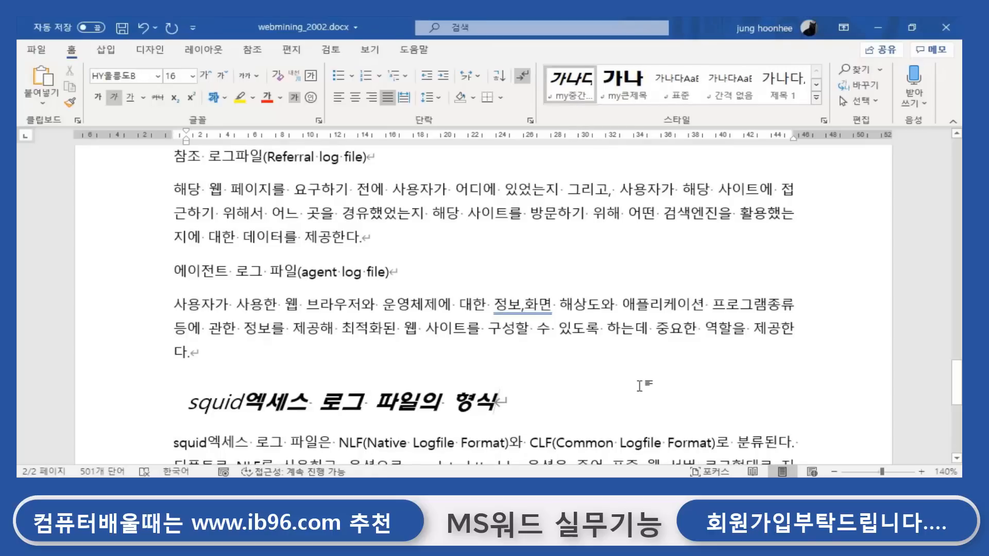
# Review the headings and subheadings throughout the document to check how the custom styles look.
pyautogui.scroll(15, 570, 401)
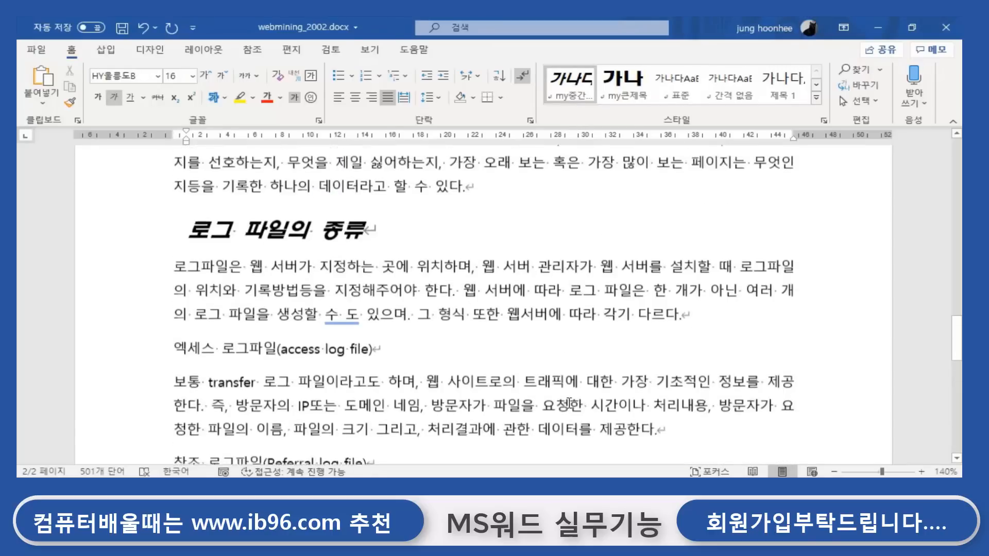
pyautogui.scroll(10, 569, 403)
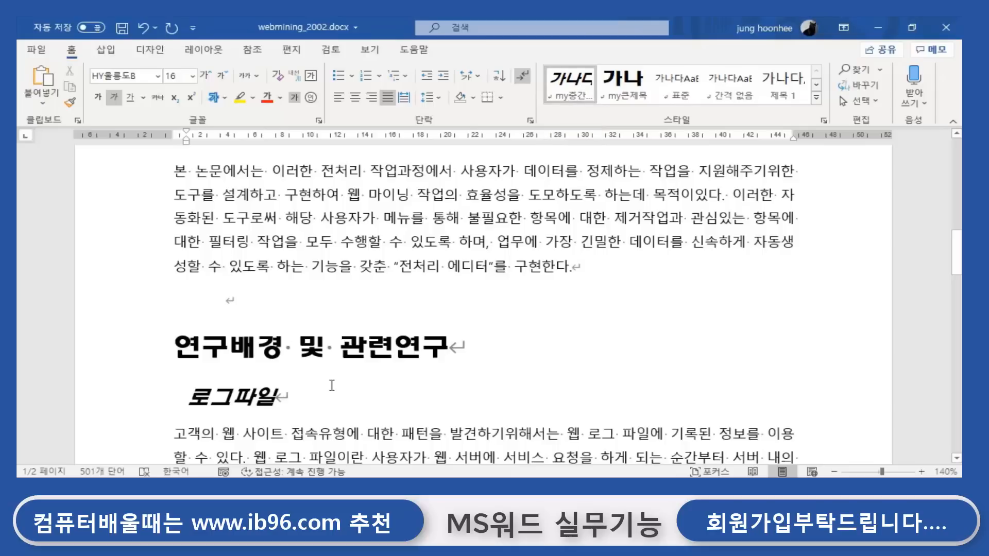
pyautogui.scroll(-10, 336, 414)
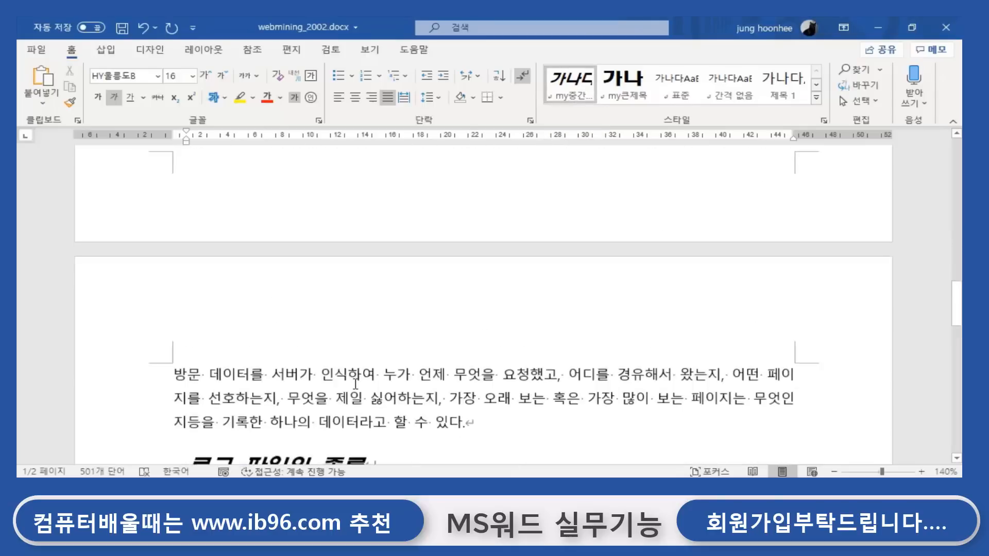
pyautogui.scroll(-6, 371, 304)
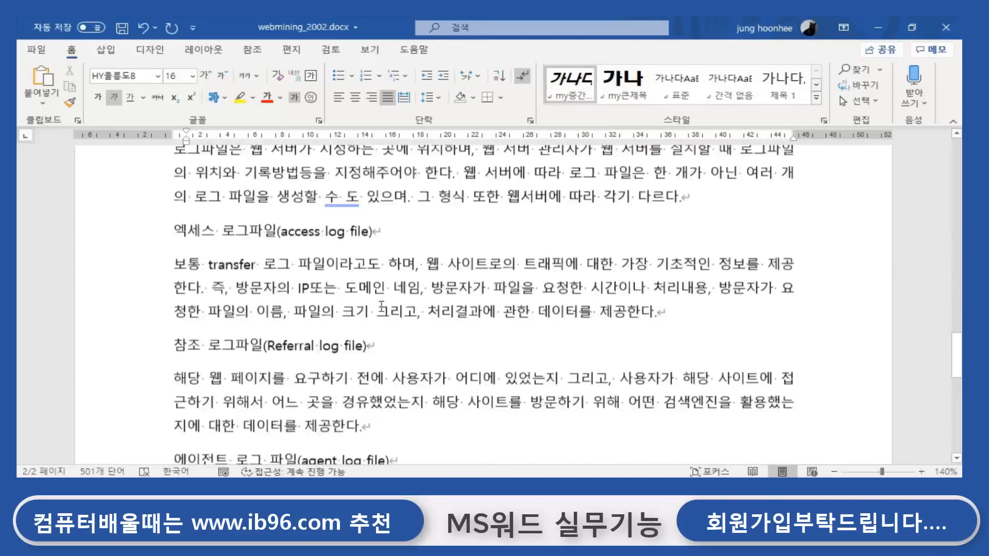
pyautogui.scroll(-2, 381, 341)
pyautogui.scroll(10, 407, 397)
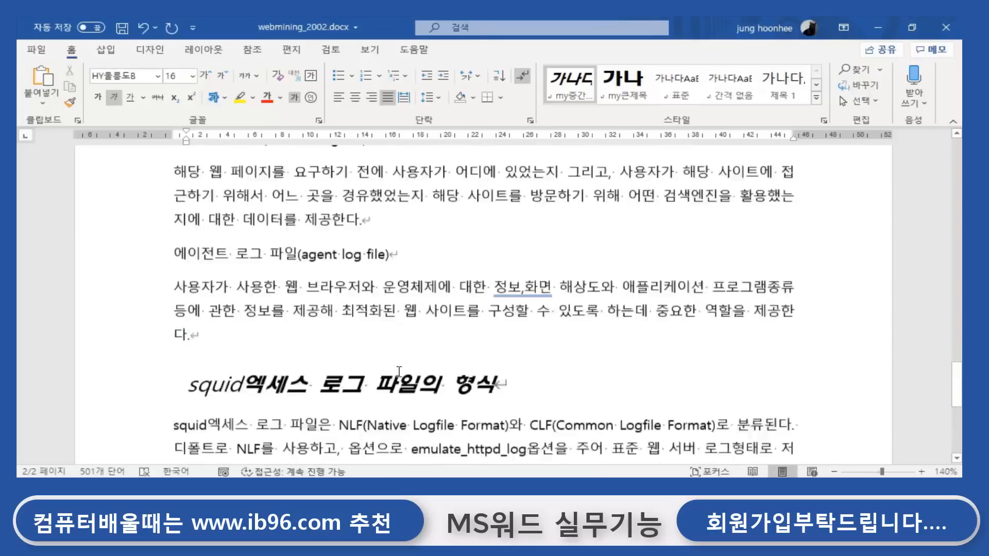
pyautogui.scroll(5, 399, 372)
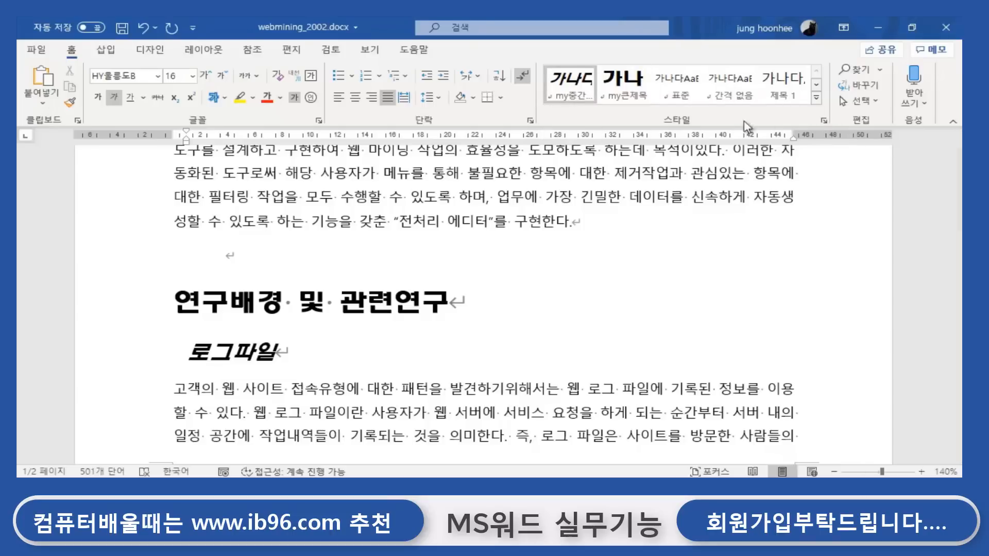
# Modify the my중간제목 style through style management, setting its font color to a dark shade of the 텍스트 2 theme color.
pyautogui.click(824, 119)
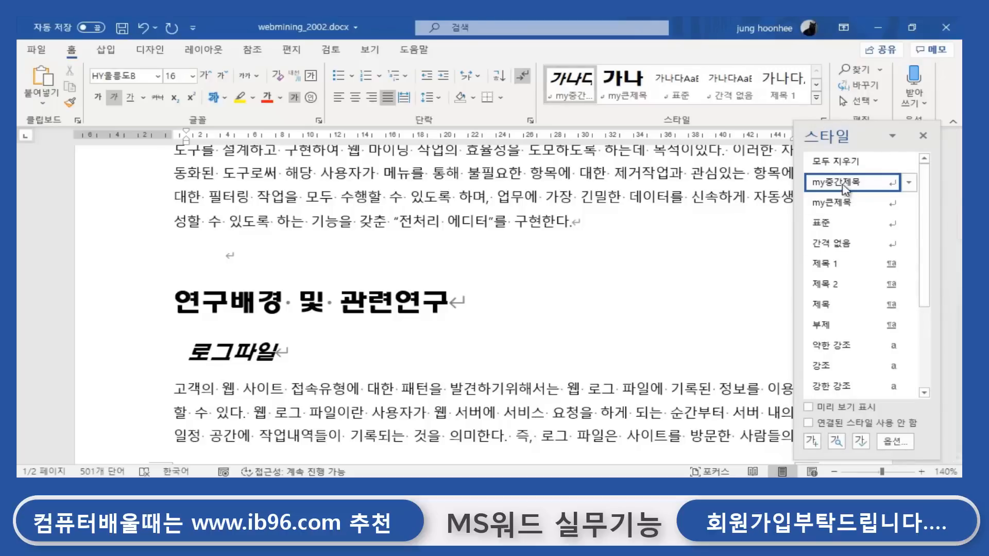
pyautogui.moveTo(845, 188)
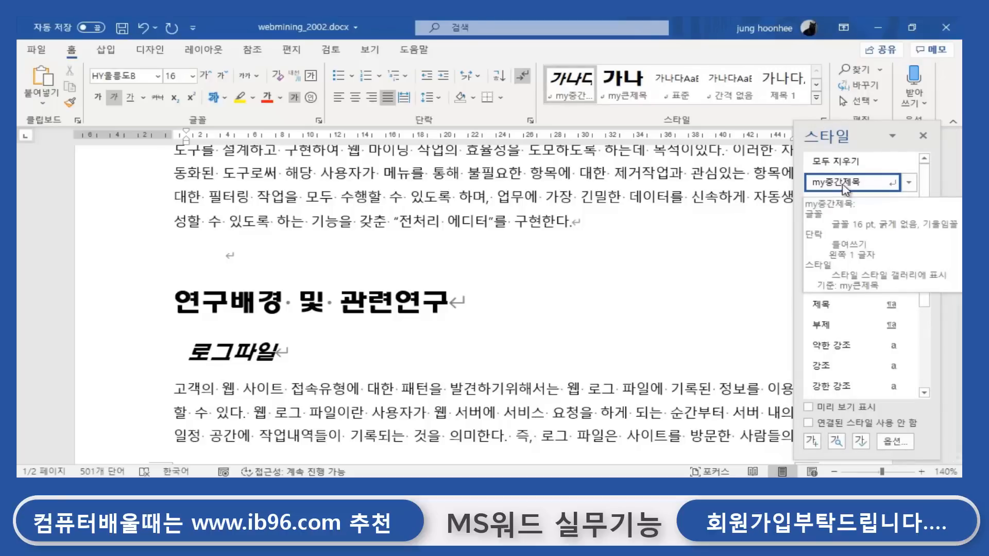
pyautogui.click(863, 443)
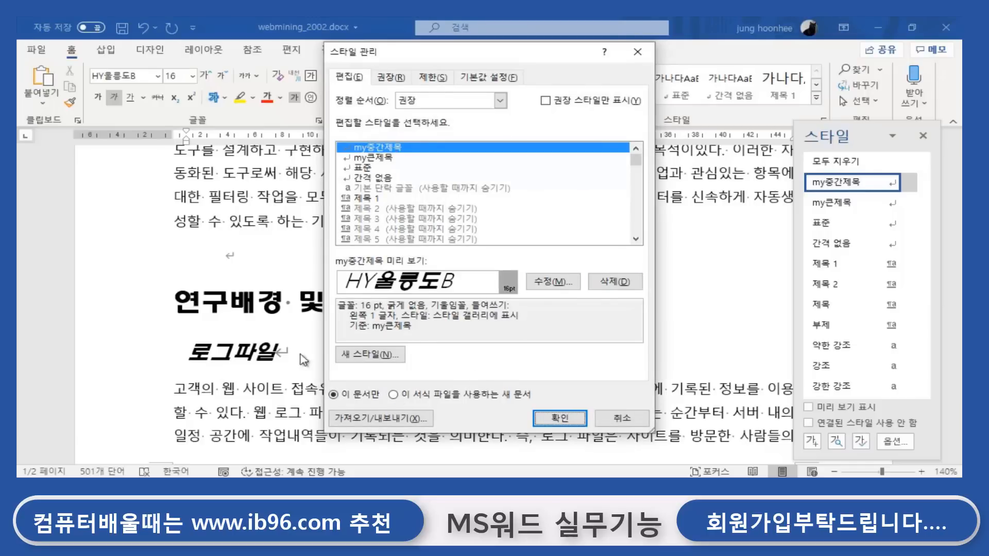
pyautogui.click(559, 287)
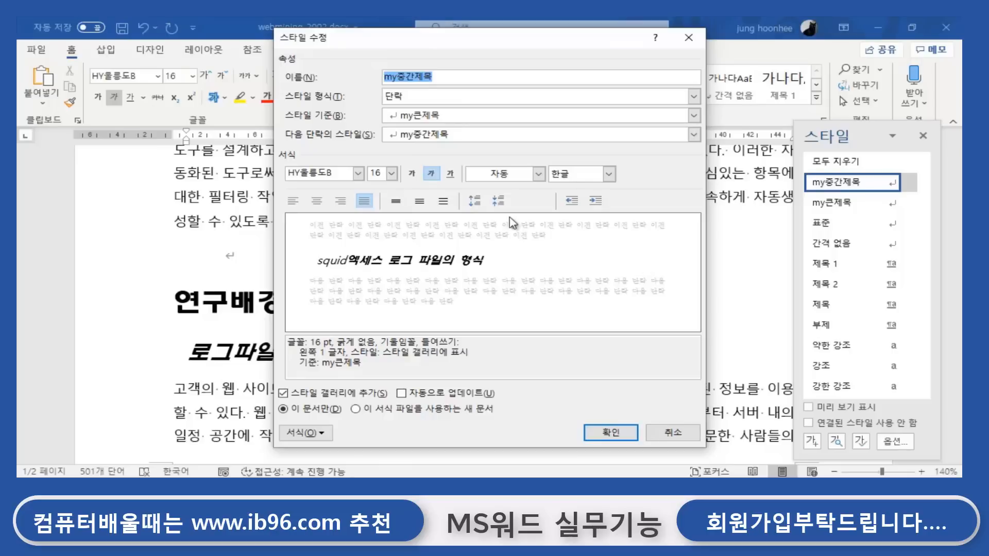
pyautogui.click(539, 175)
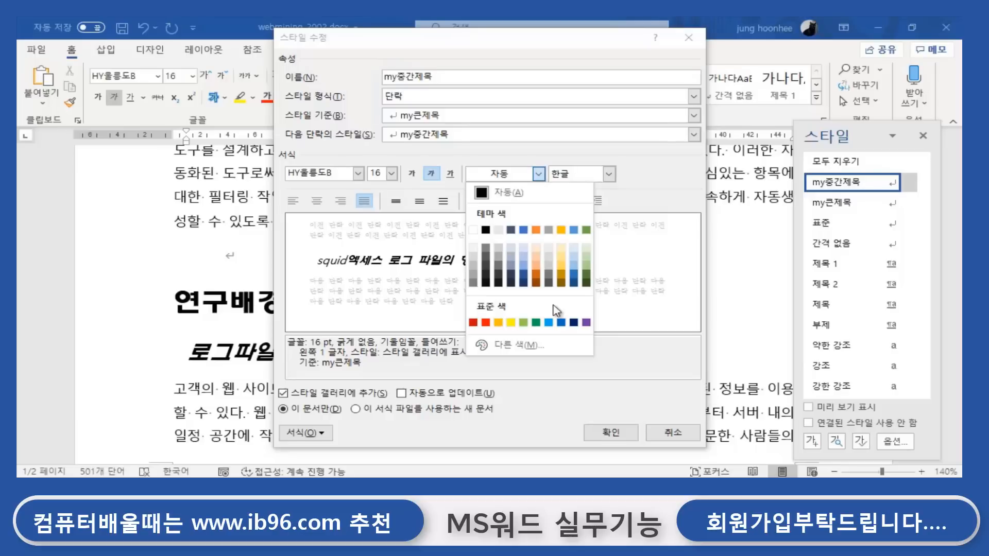
pyautogui.click(511, 277)
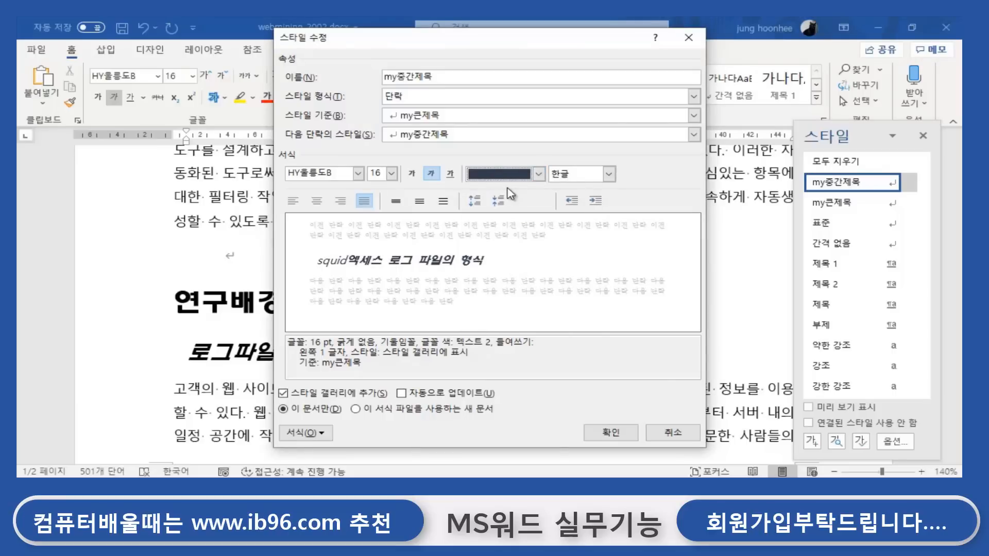
# Set the my중간제목 style's spacing after the paragraph to 12 pt.
pyautogui.click(320, 433)
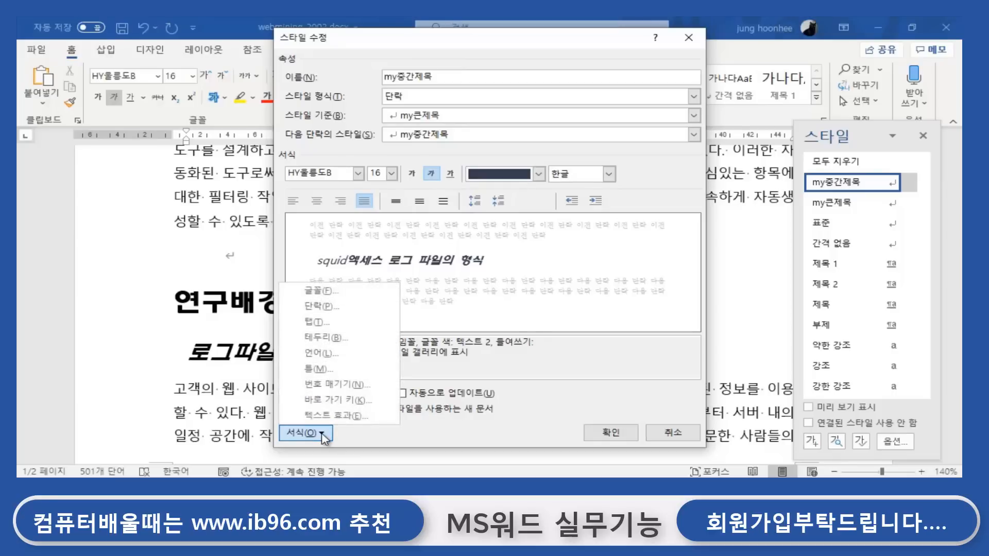
pyautogui.click(322, 307)
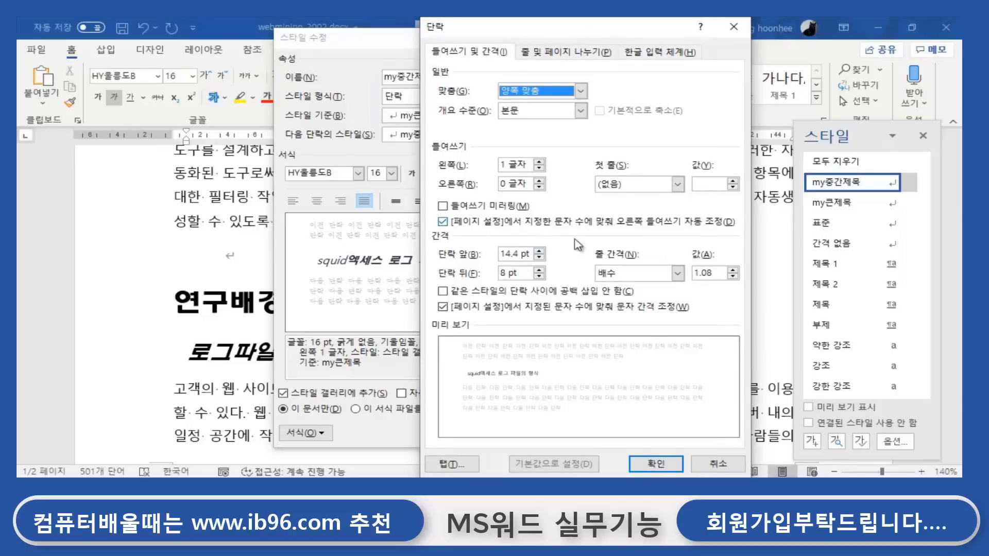
pyautogui.click(539, 269)
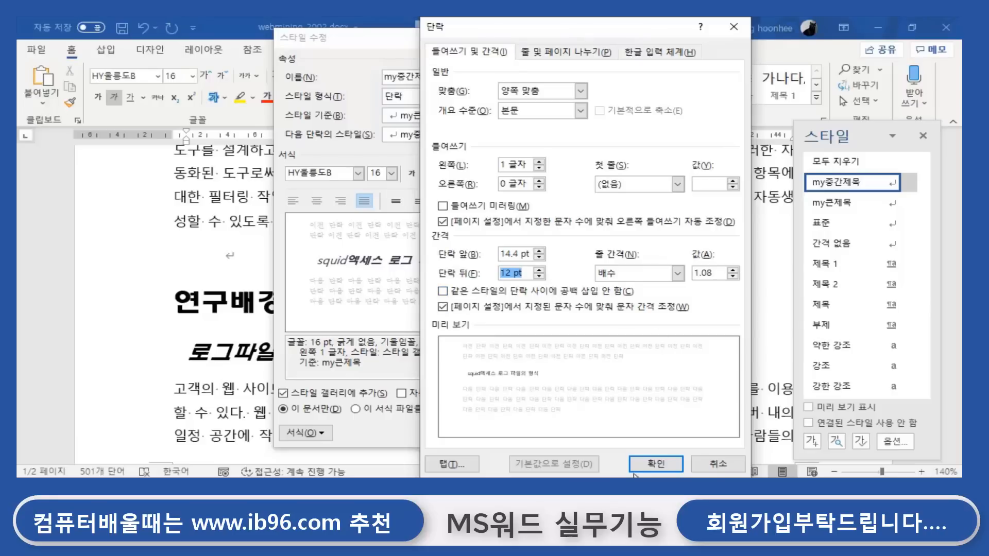
pyautogui.click(656, 464)
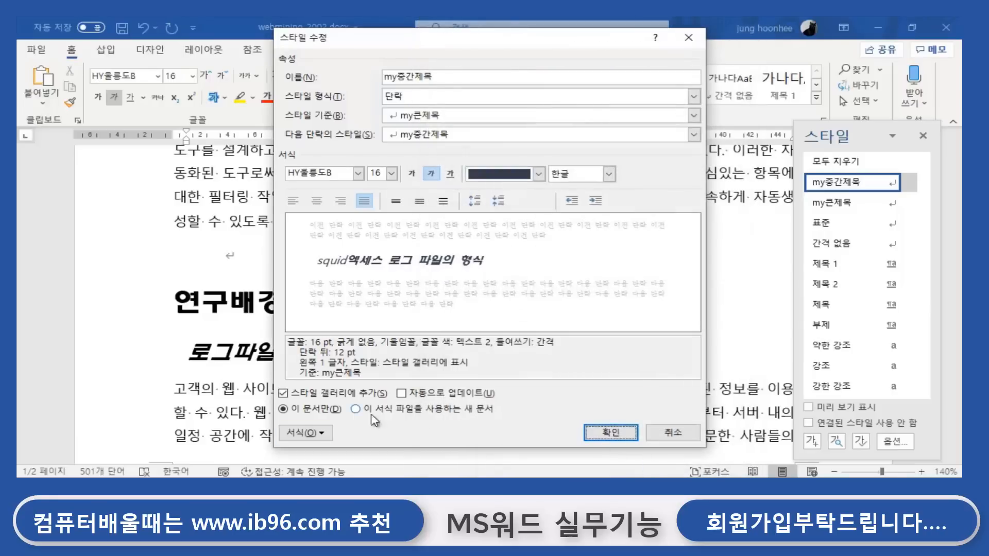
# Add the black square bullet to the my중간제목 style and save the style changes.
pyautogui.click(330, 436)
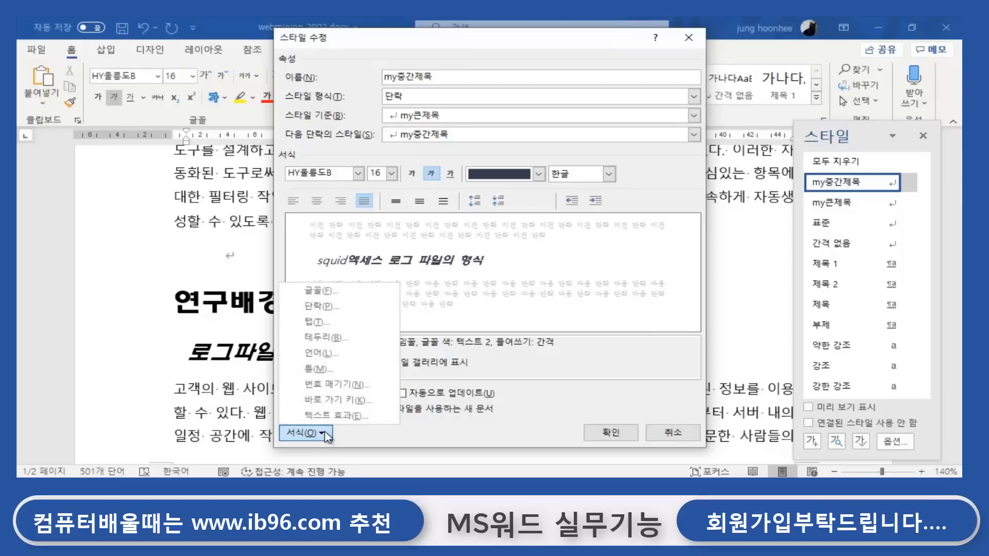
pyautogui.click(337, 385)
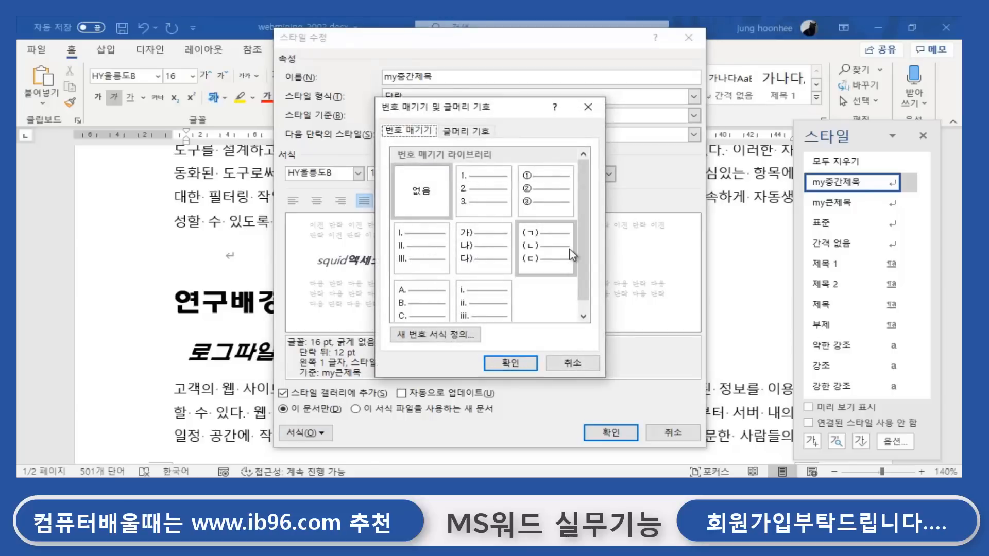
pyautogui.click(474, 133)
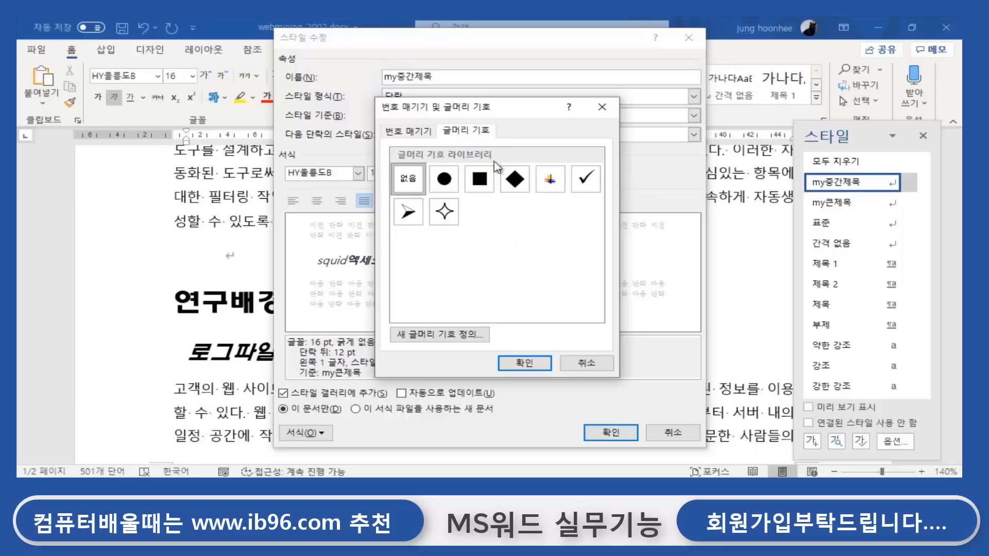
pyautogui.click(480, 179)
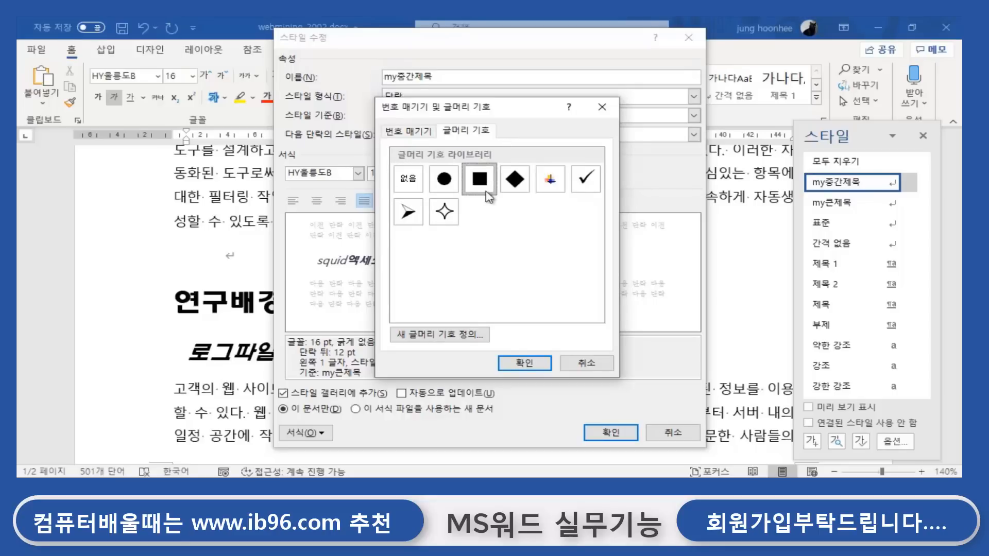
pyautogui.click(527, 362)
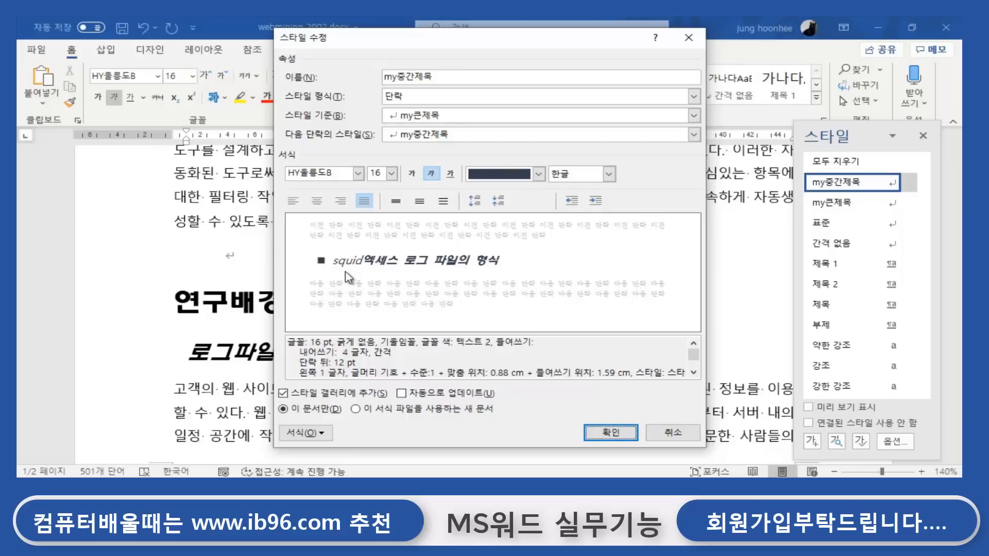
pyautogui.click(608, 436)
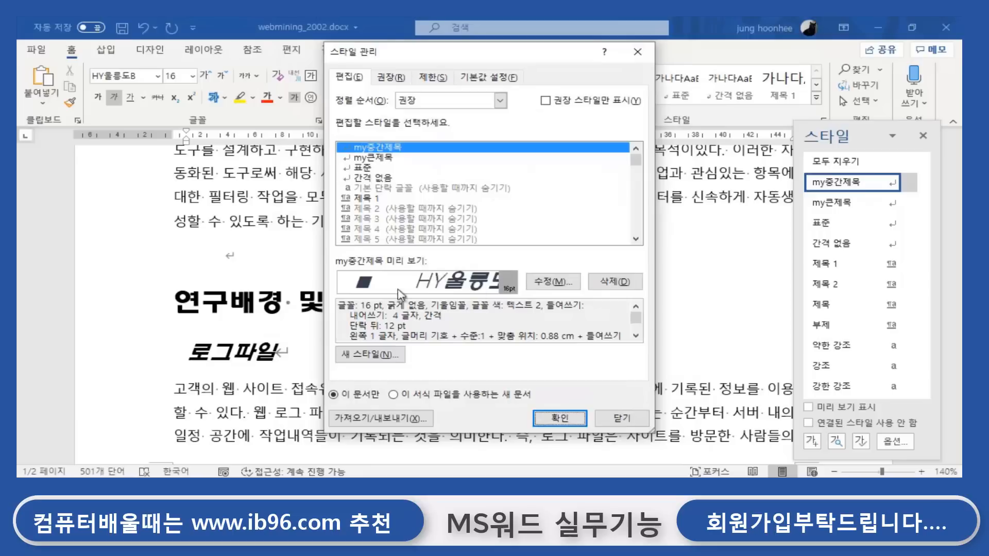
pyautogui.click(556, 420)
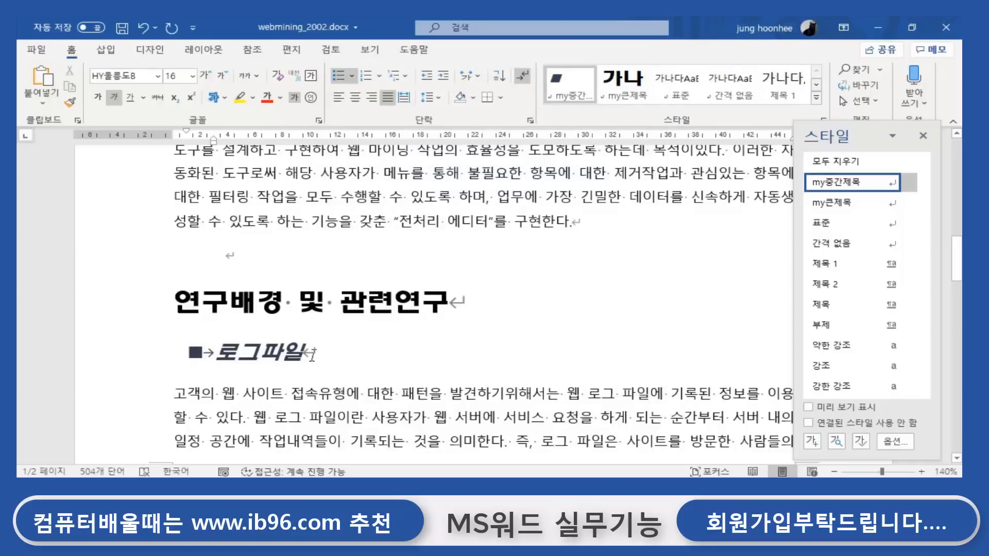
# Examine the subheadings throughout the document to check how the bulleted my중간제목 style looks.
pyautogui.scroll(-10, 463, 353)
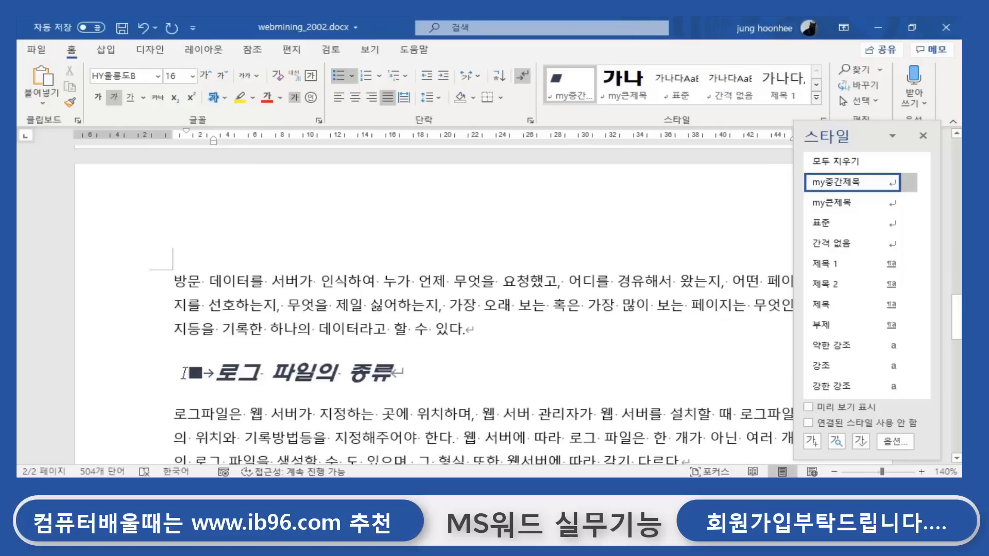
pyautogui.scroll(-8, 401, 368)
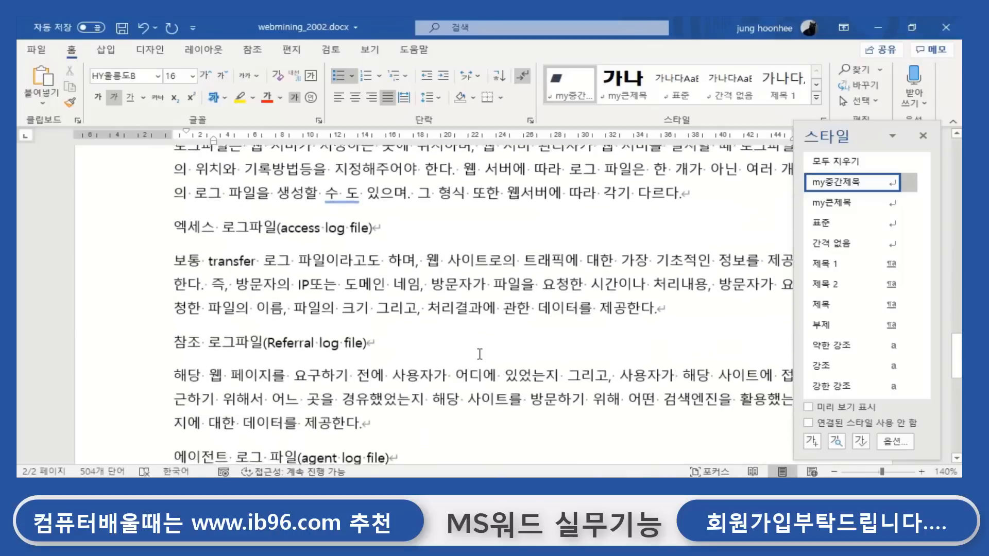
pyautogui.scroll(-2, 480, 354)
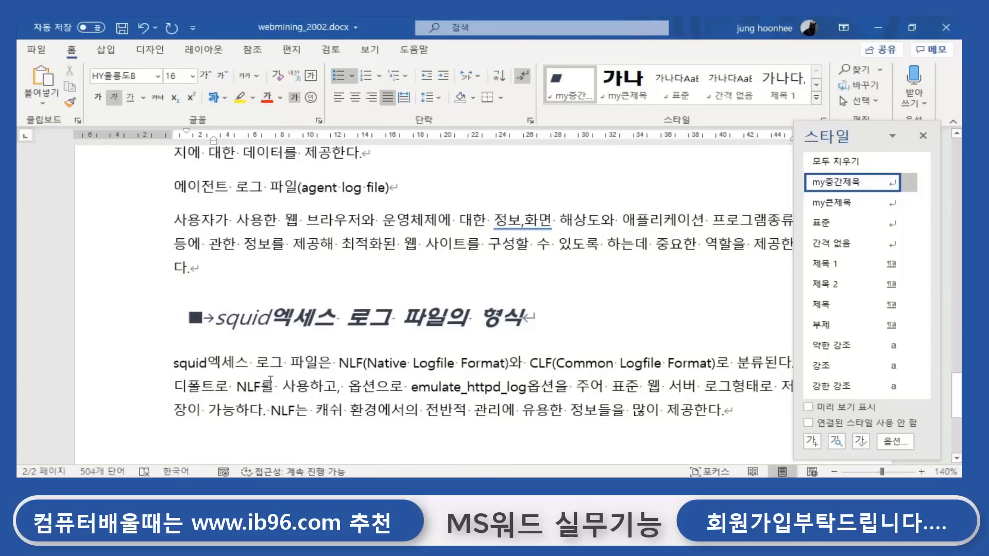
pyautogui.scroll(10, 424, 332)
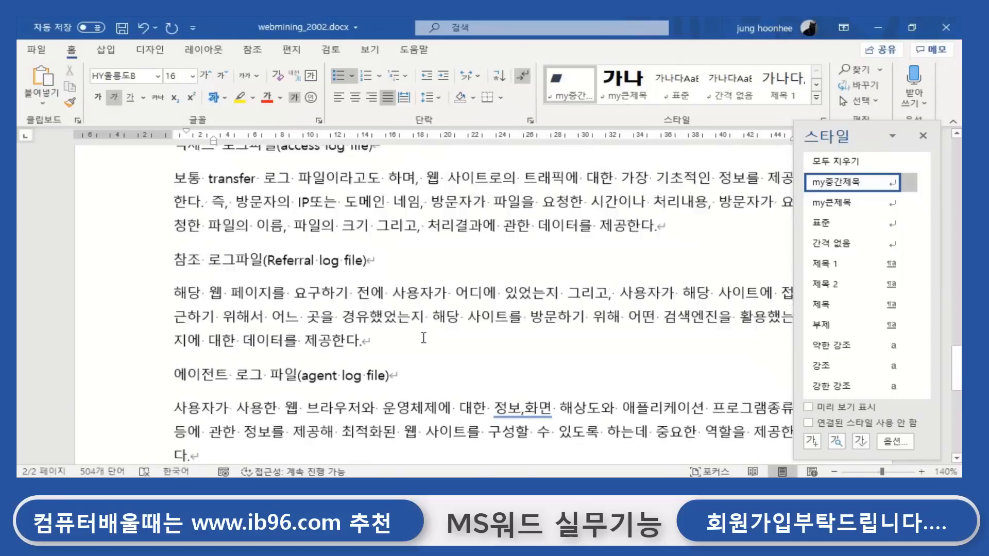
pyautogui.scroll(12, 424, 338)
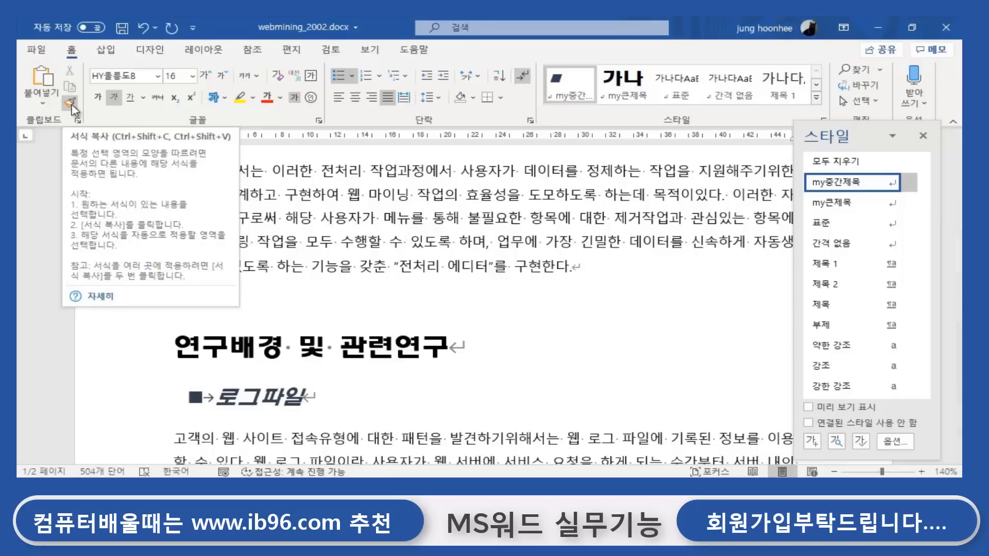
pyautogui.click(410, 370)
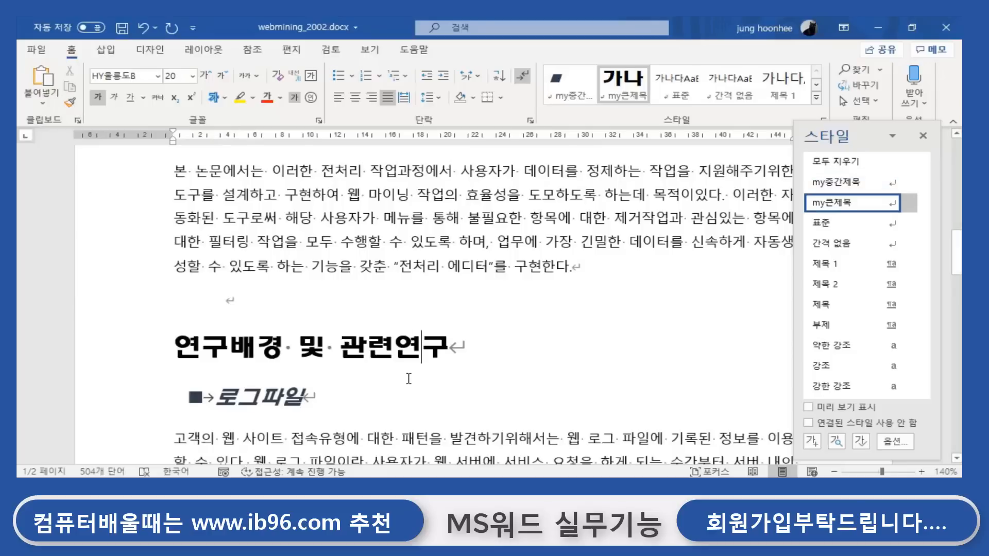
pyautogui.click(331, 398)
pyautogui.scroll(-10, 335, 397)
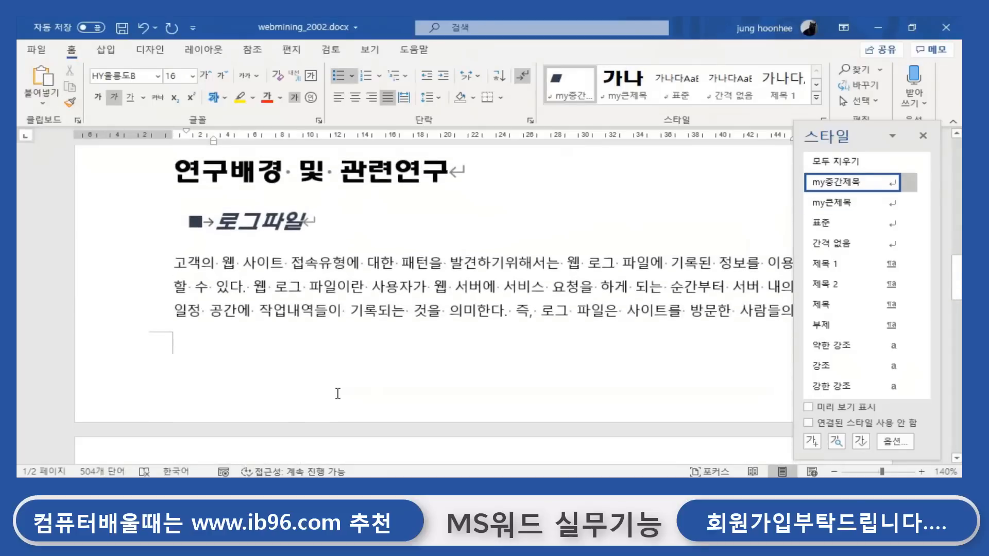
pyautogui.scroll(-1, 337, 394)
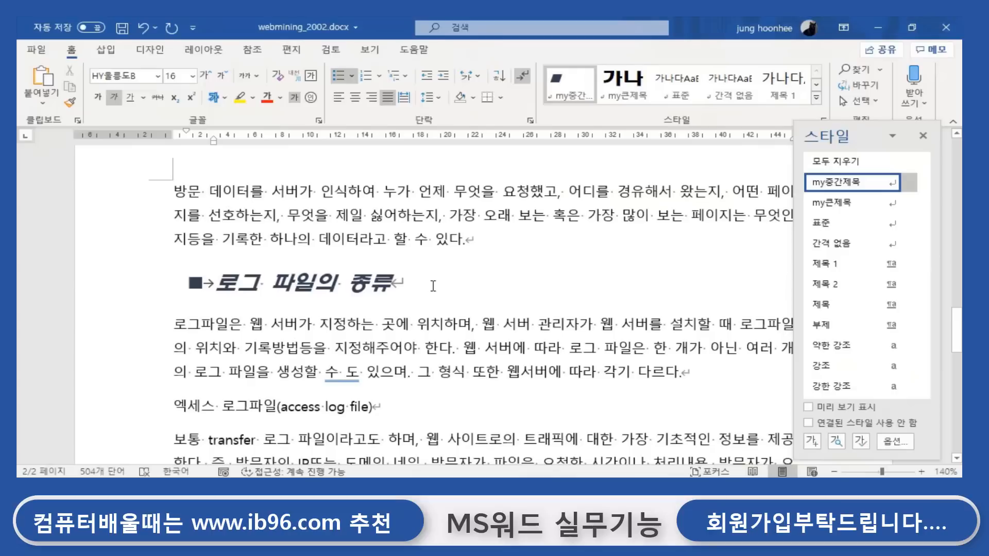
pyautogui.scroll(-3, 271, 400)
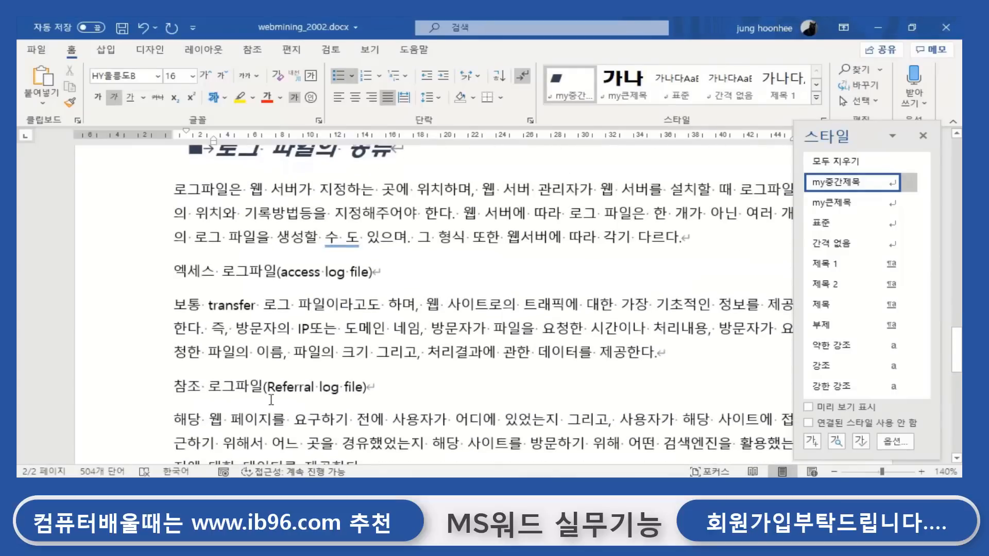
pyautogui.scroll(15, 455, 385)
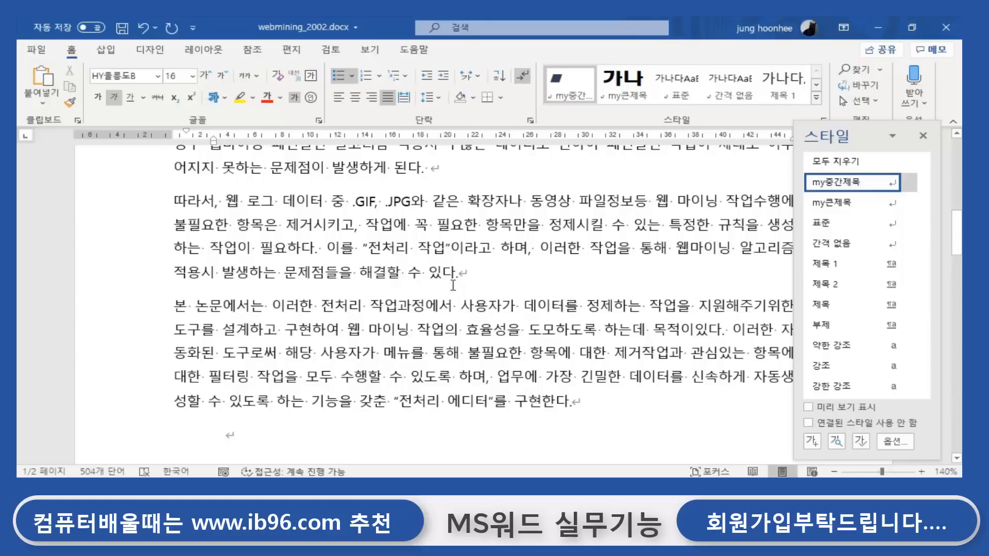
pyautogui.scroll(2, 519, 373)
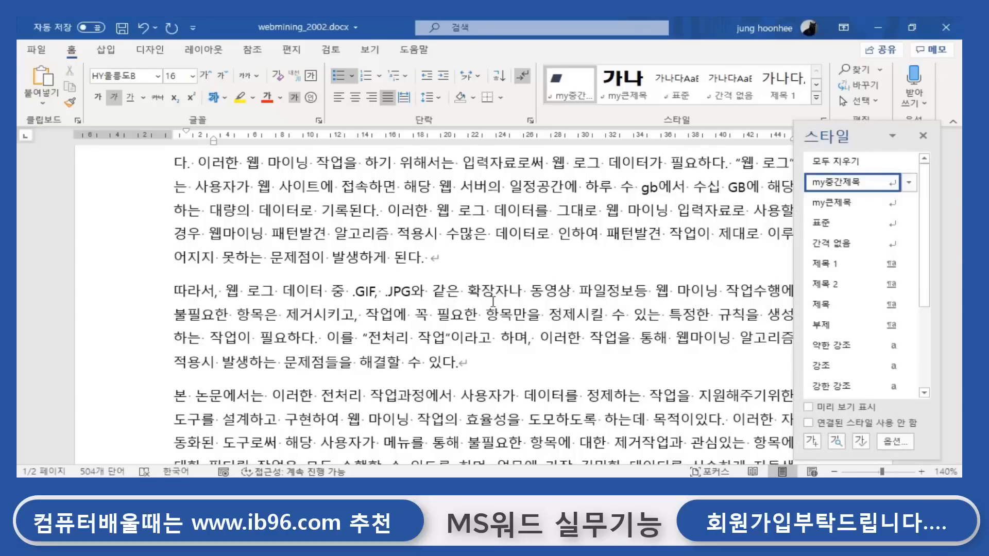
pyautogui.click(507, 267)
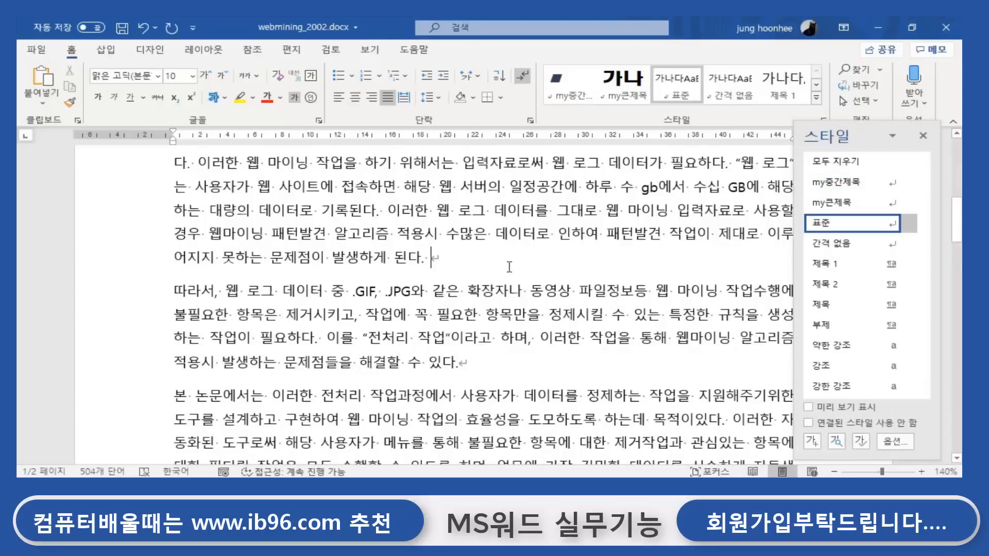
# Start a new paragraph style from the 엑세스 로그파일(access log file) line and name it my소제목.
pyautogui.scroll(-5, 509, 270)
pyautogui.scroll(-15, 482, 289)
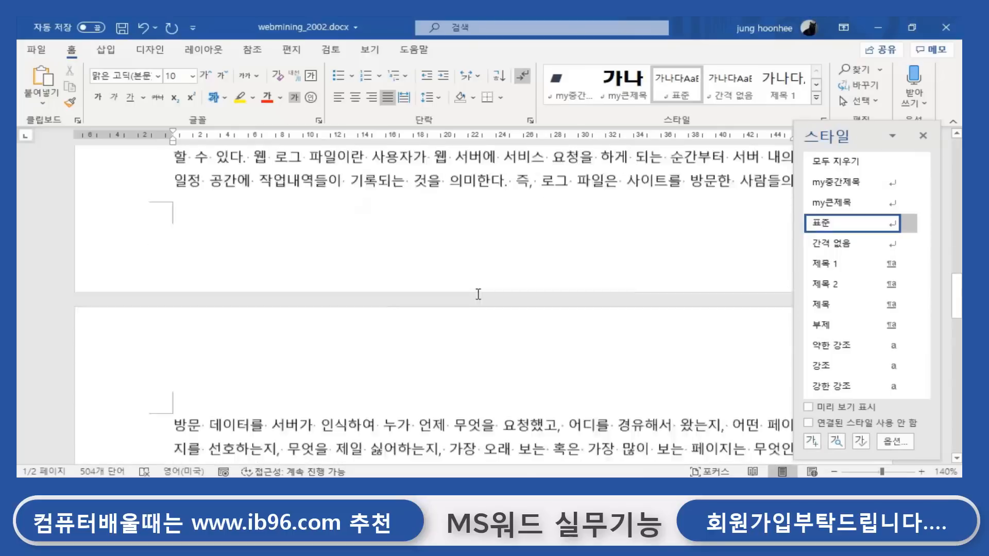
pyautogui.scroll(3, 470, 295)
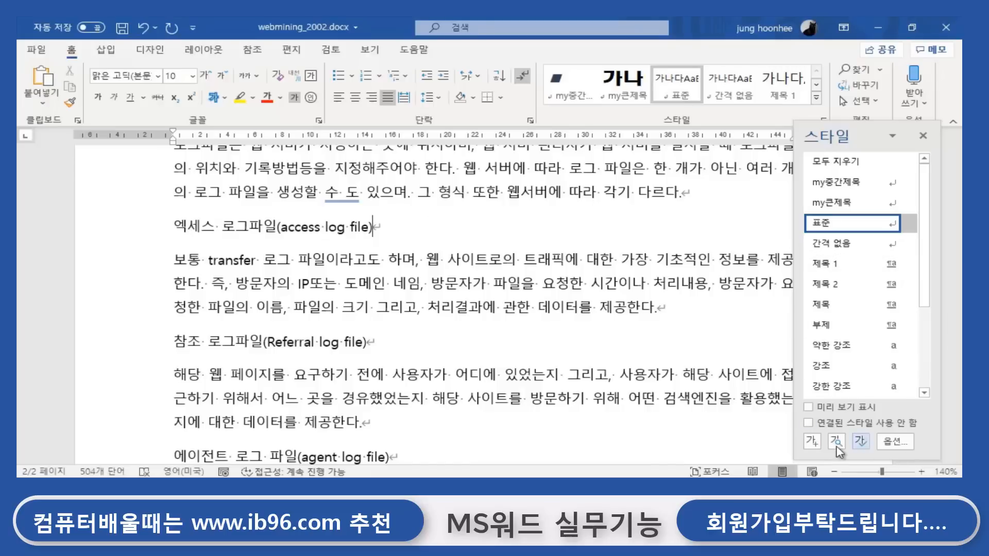
pyautogui.click(813, 441)
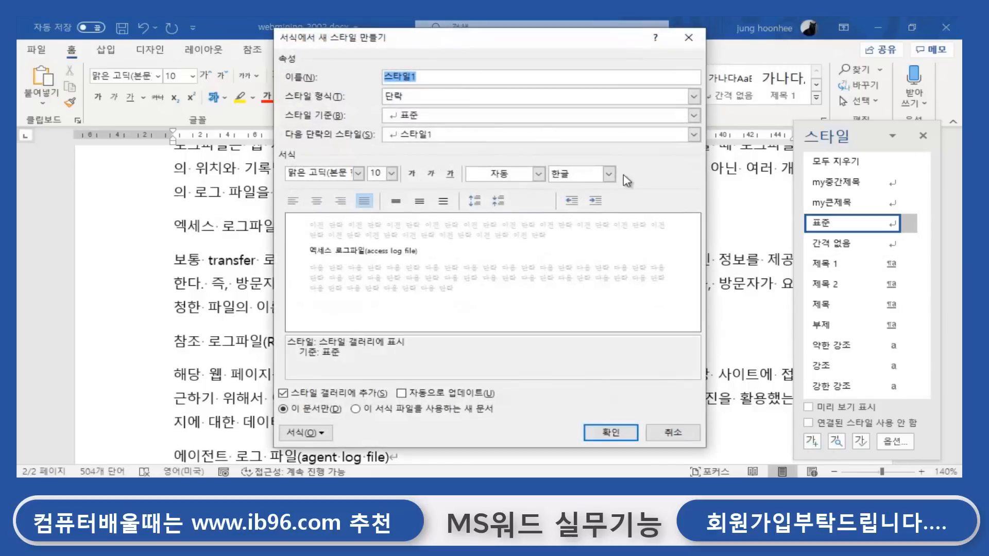
pyautogui.write('ㅡㅛ')
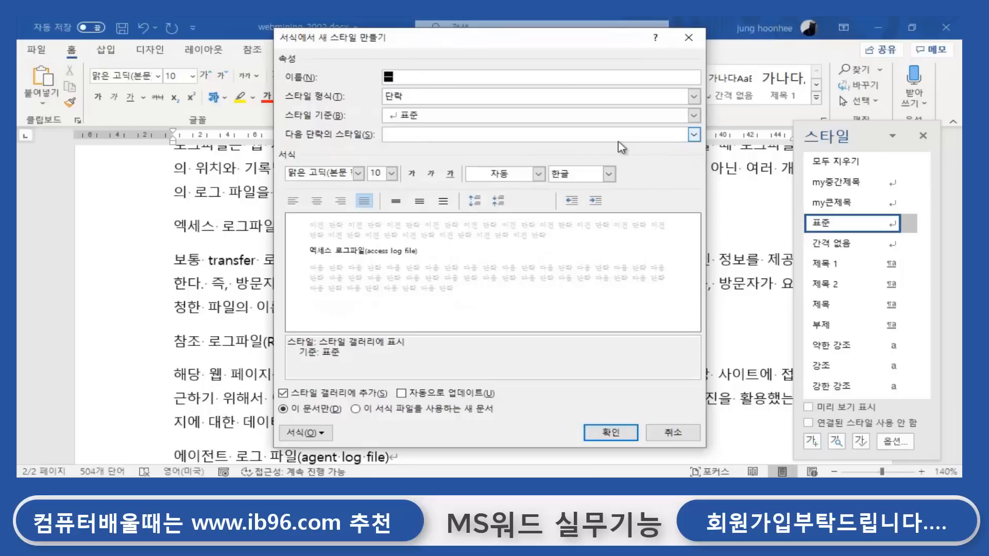
pyautogui.press('BackSpace')
pyautogui.press('BackSpace')
pyautogui.write('m')
pyautogui.write('y소제모')
# Set the my소제목 style's font to 14 pt bold.
pyautogui.click(392, 174)
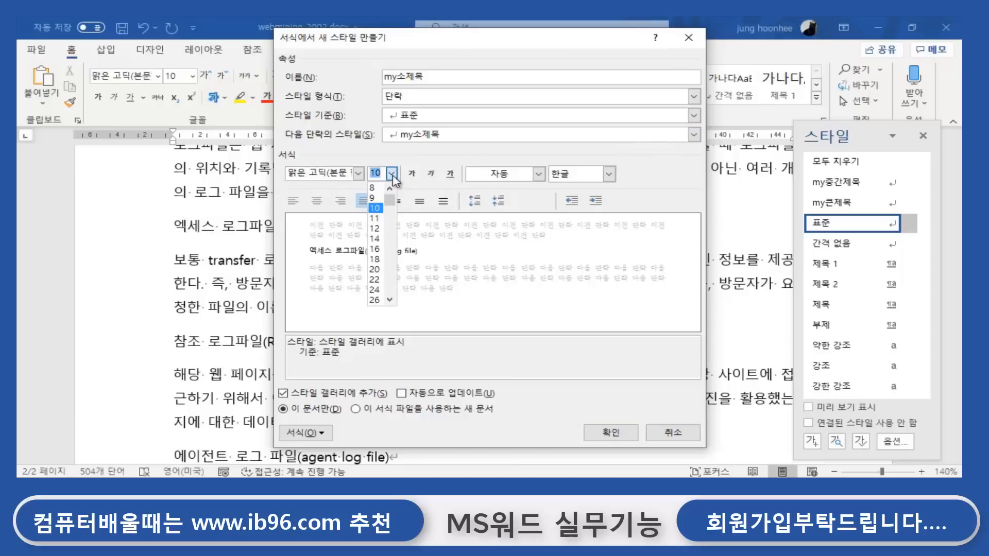
pyautogui.click(384, 239)
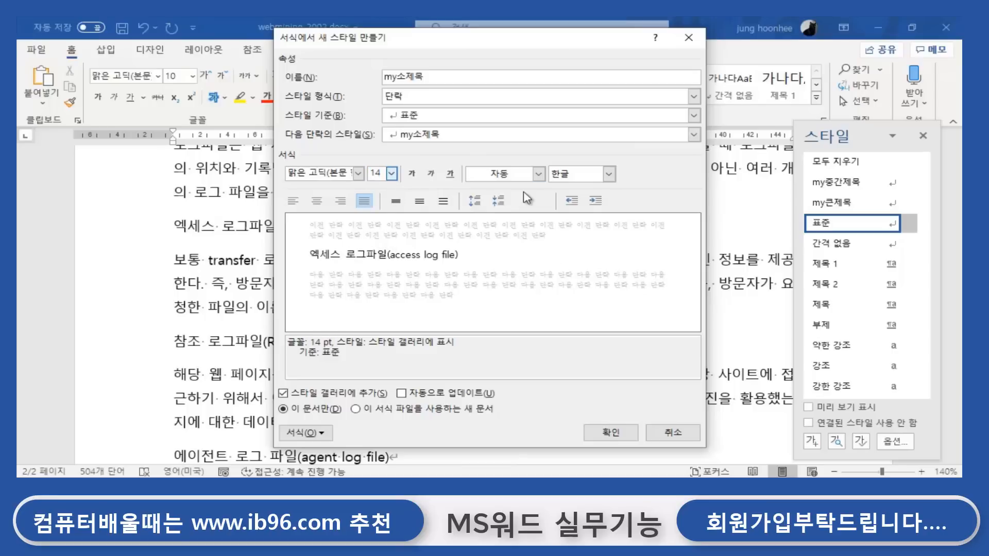
pyautogui.click(414, 176)
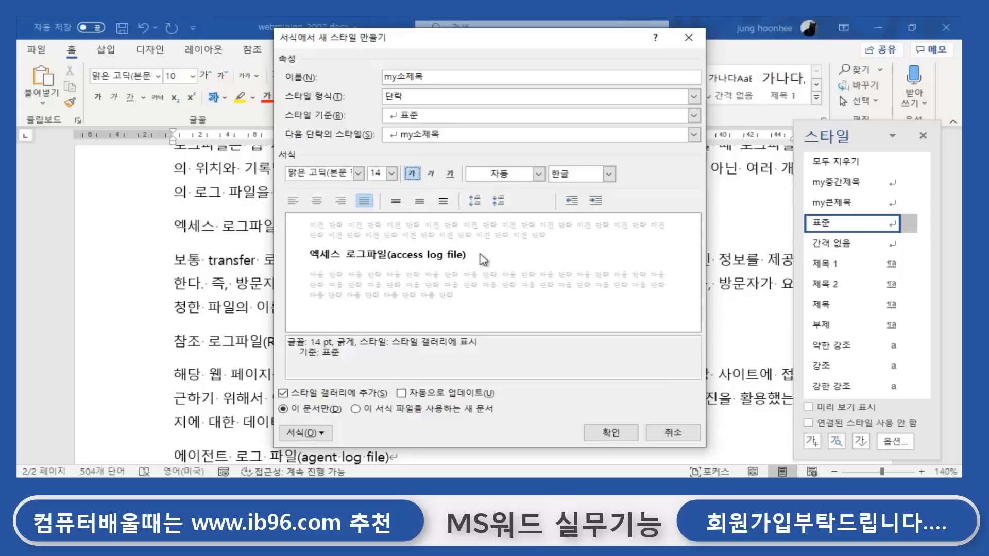
# Give the my소제목 style A., B., C. numbering and finish creating the style.
pyautogui.click(319, 435)
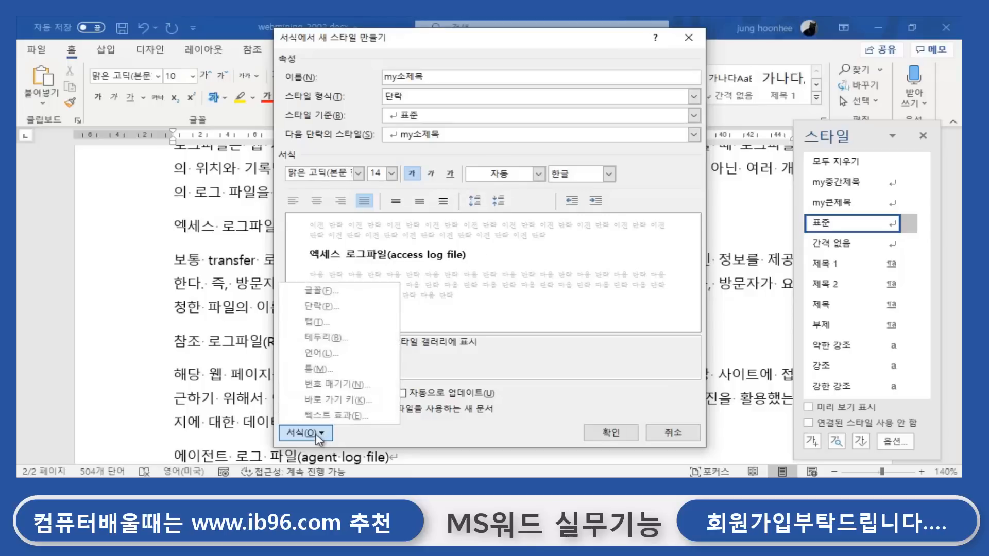
pyautogui.click(348, 384)
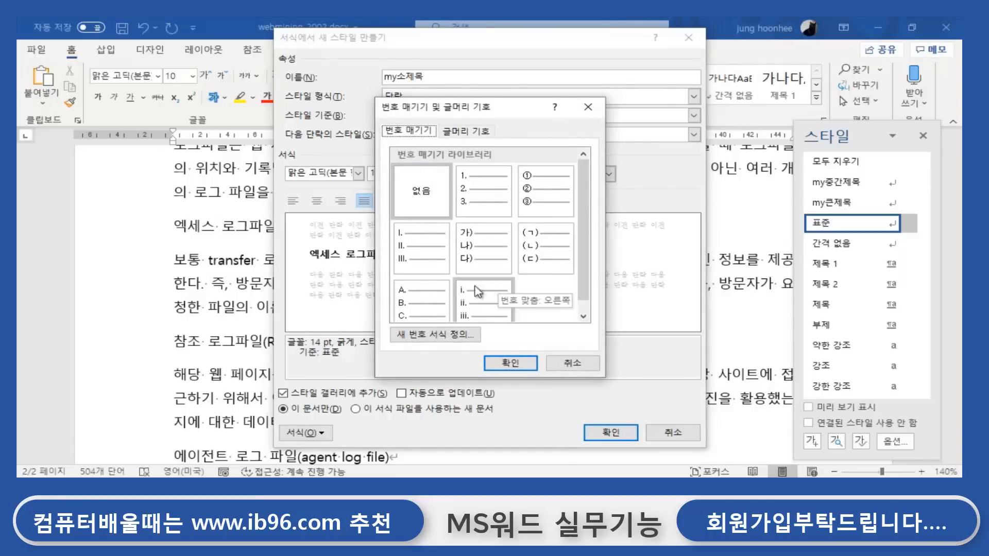
pyautogui.click(419, 304)
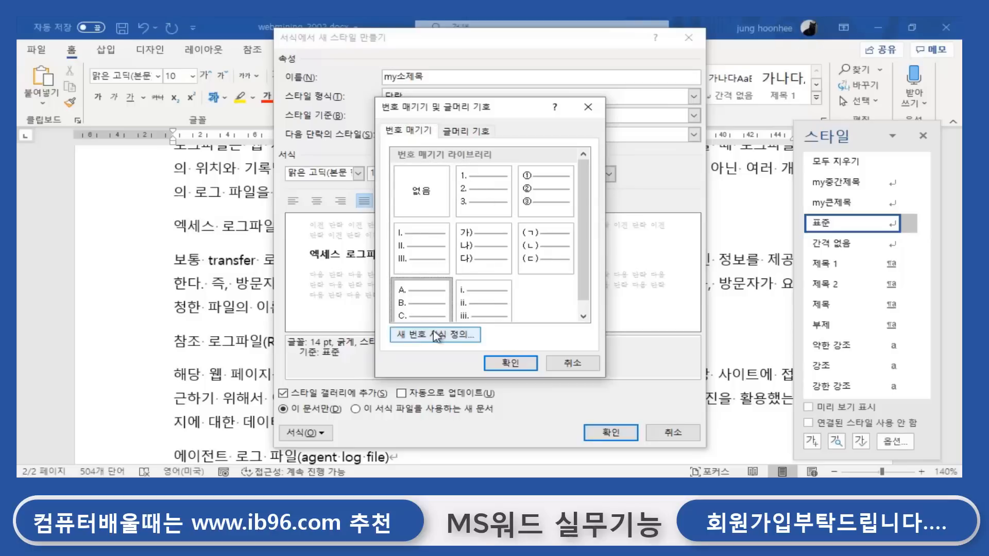
pyautogui.click(523, 368)
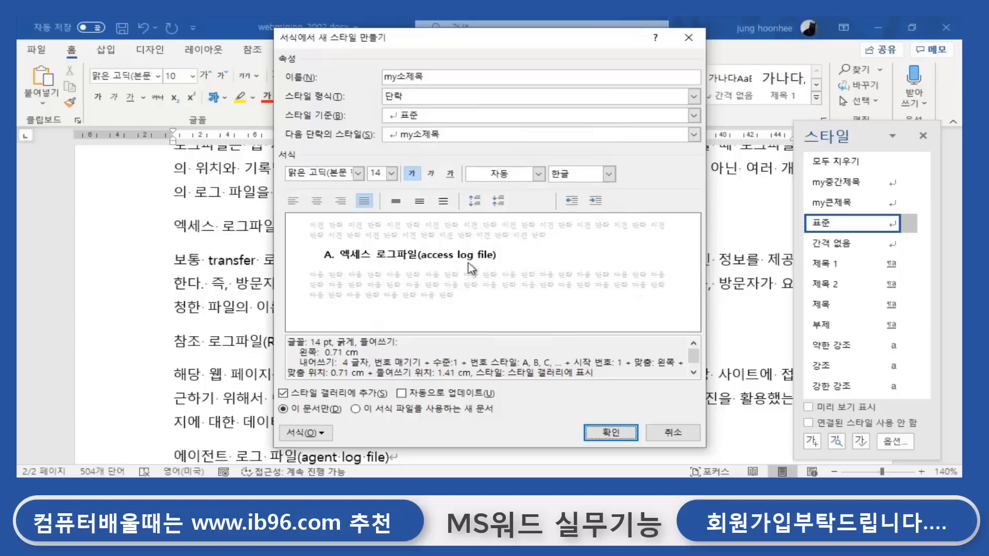
pyautogui.click(613, 433)
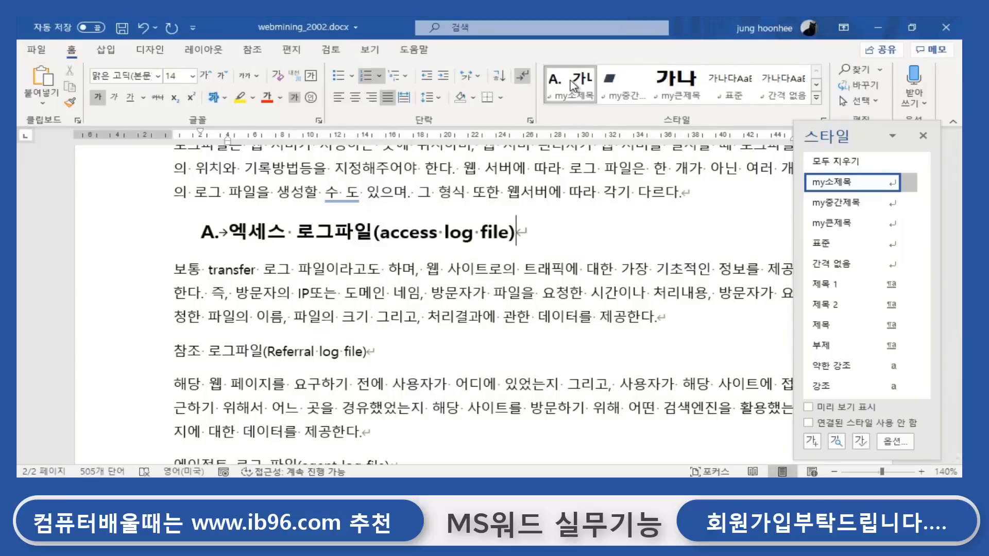
# Close the style list and apply the my소제목 style to the 참조 로그파일(Referral log file) line.
pyautogui.click(923, 136)
pyautogui.click(175, 351)
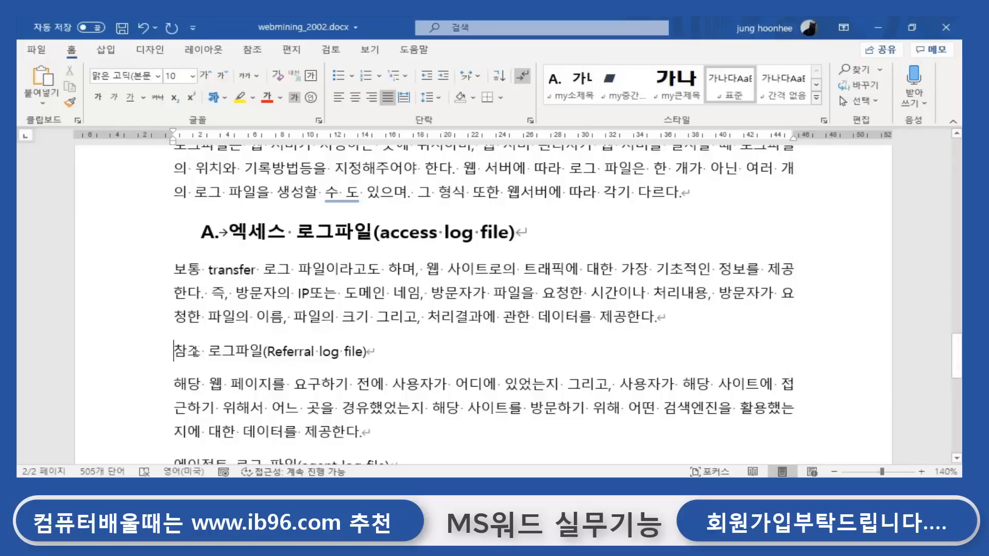
pyautogui.click(571, 83)
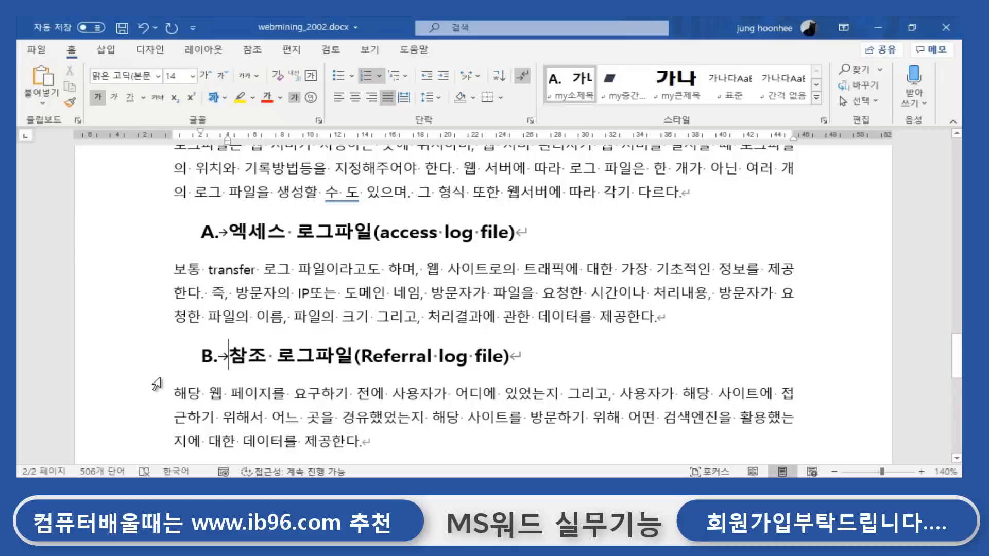
pyautogui.scroll(-5, 199, 260)
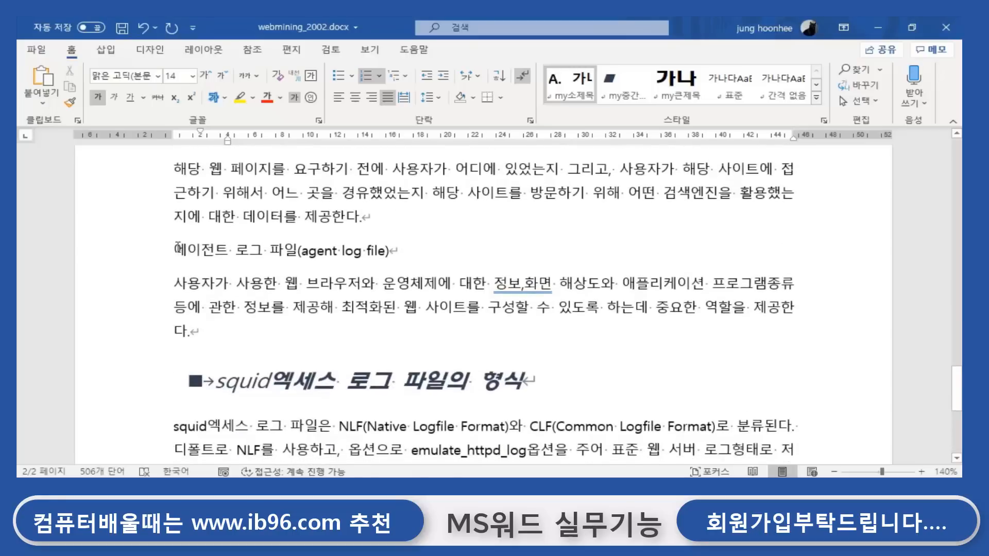
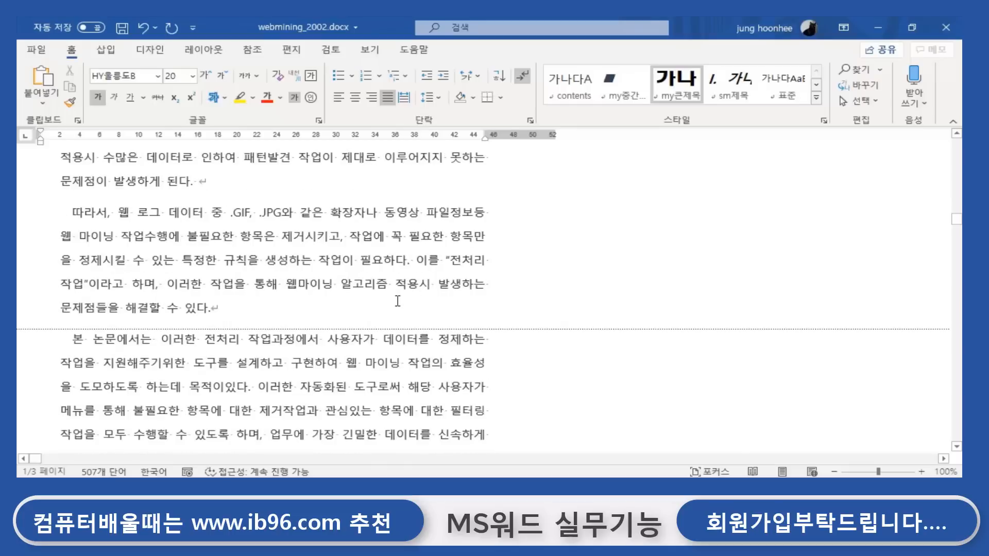
# Examine the boundary between the first and second pages in Draft view.
pyautogui.scroll(6, 397, 301)
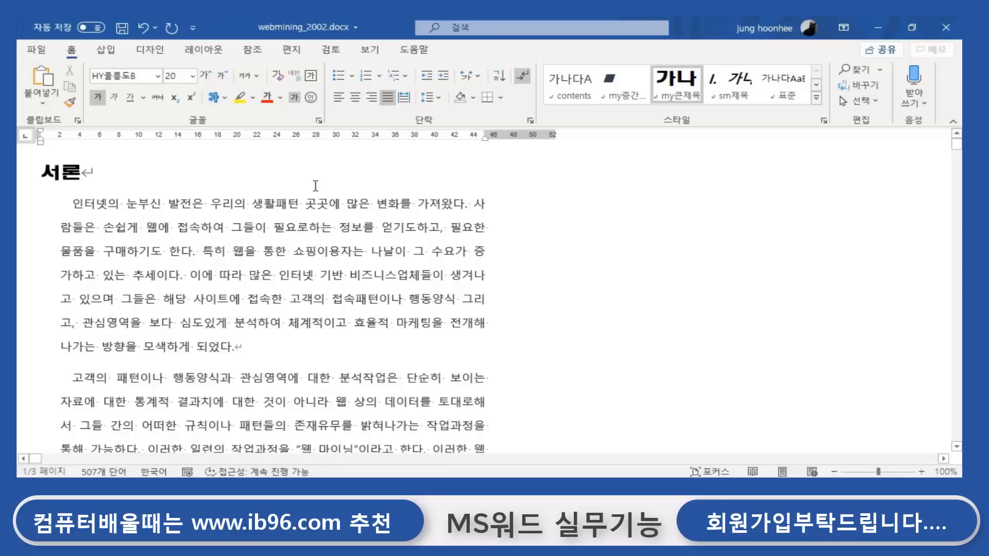
pyautogui.click(368, 52)
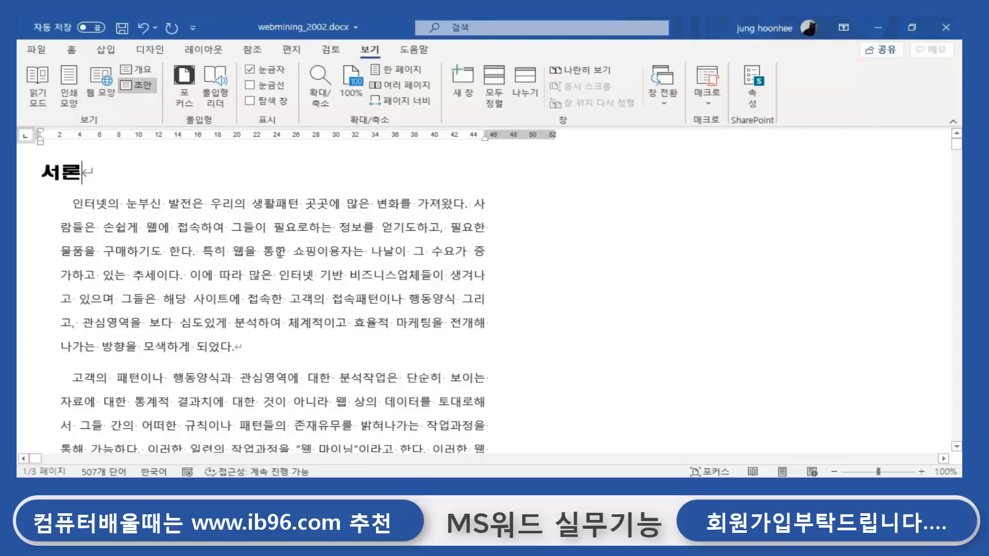
pyautogui.scroll(-7, 279, 283)
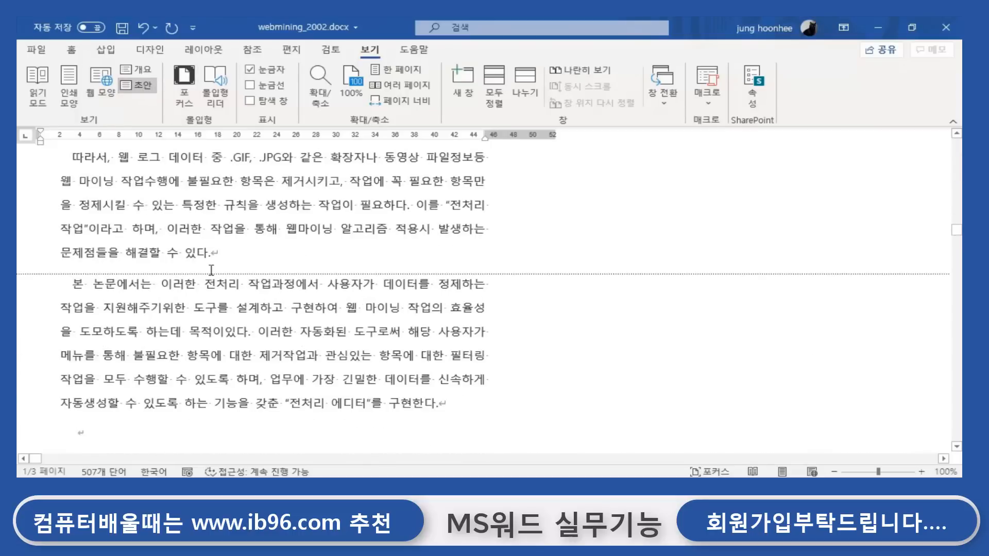
pyautogui.click(244, 254)
pyautogui.click(220, 252)
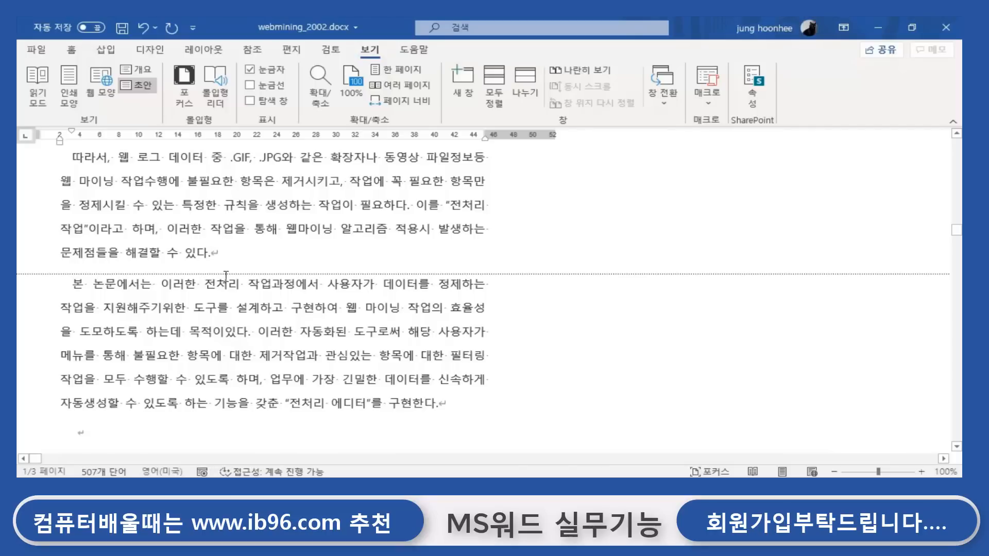
pyautogui.click(217, 308)
pyautogui.click(235, 251)
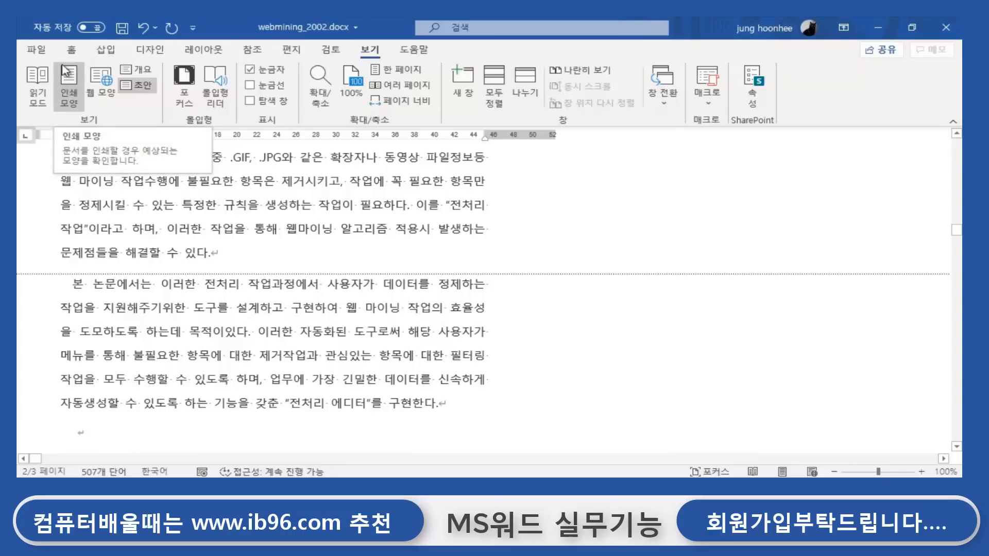
# Switch the document to Print Layout view and check where the first page ends and the second begins.
pyautogui.click(69, 83)
pyautogui.scroll(-5, 460, 202)
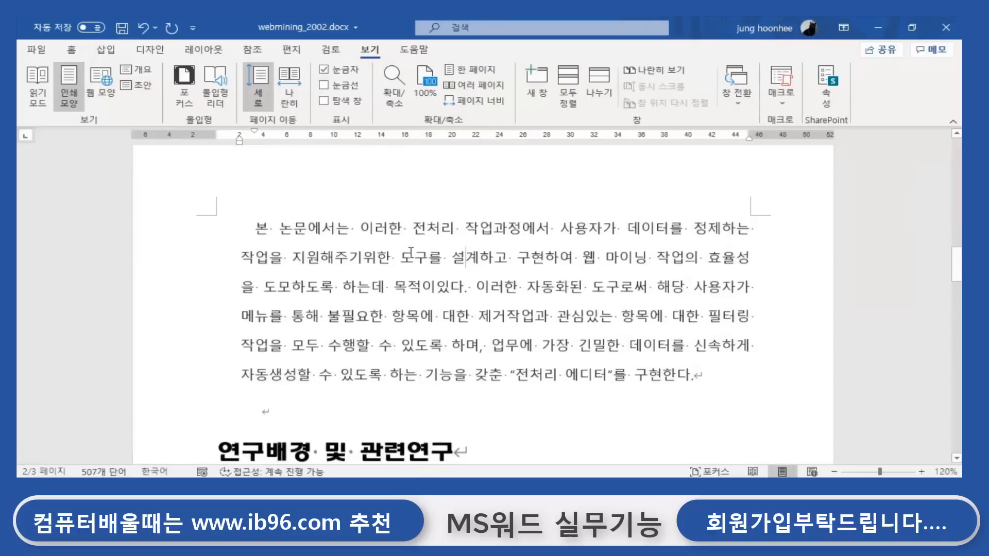
pyautogui.scroll(6, 411, 252)
pyautogui.scroll(3, 411, 253)
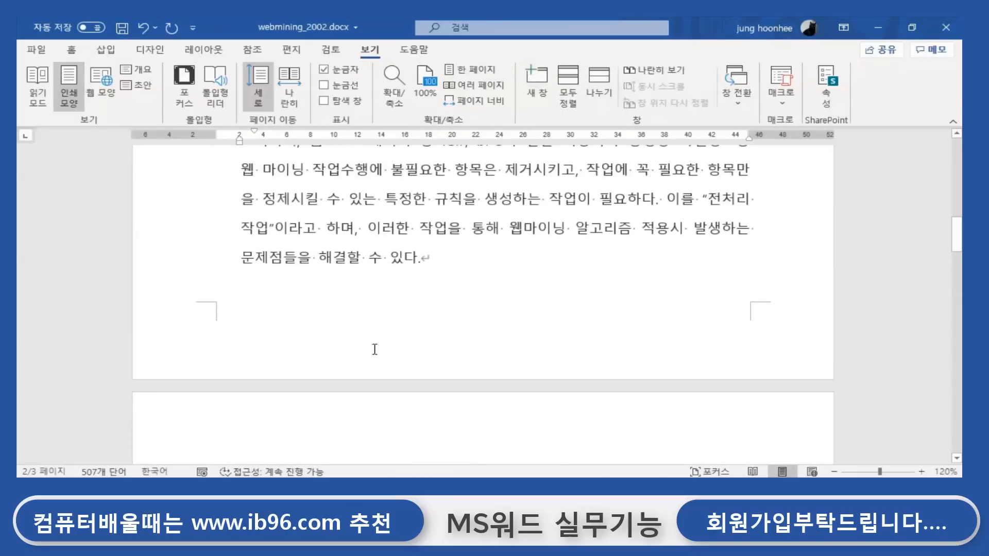
pyautogui.click(422, 241)
pyautogui.scroll(-3, 431, 256)
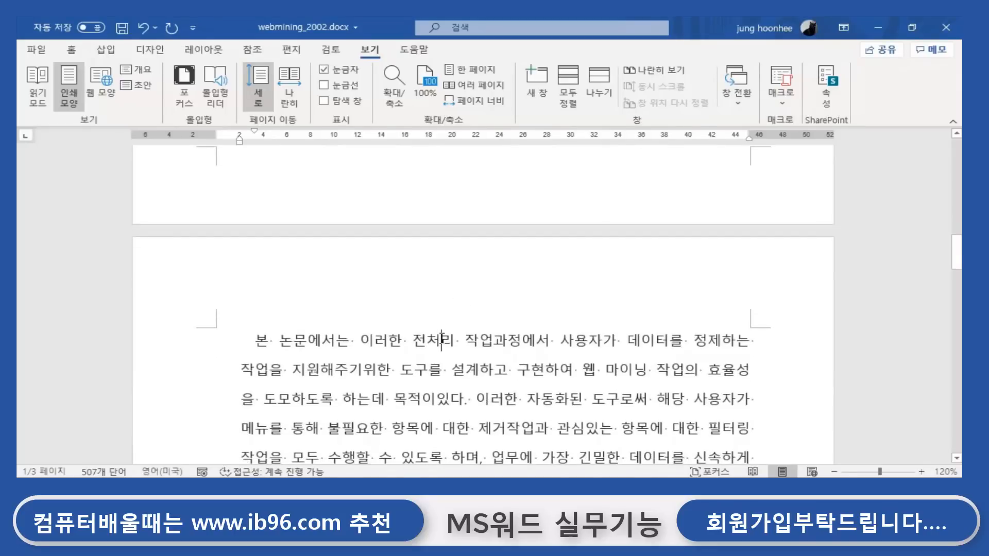
# Review the headings and page boundaries through to the end of the document and return to its beginning.
pyautogui.scroll(-12, 441, 340)
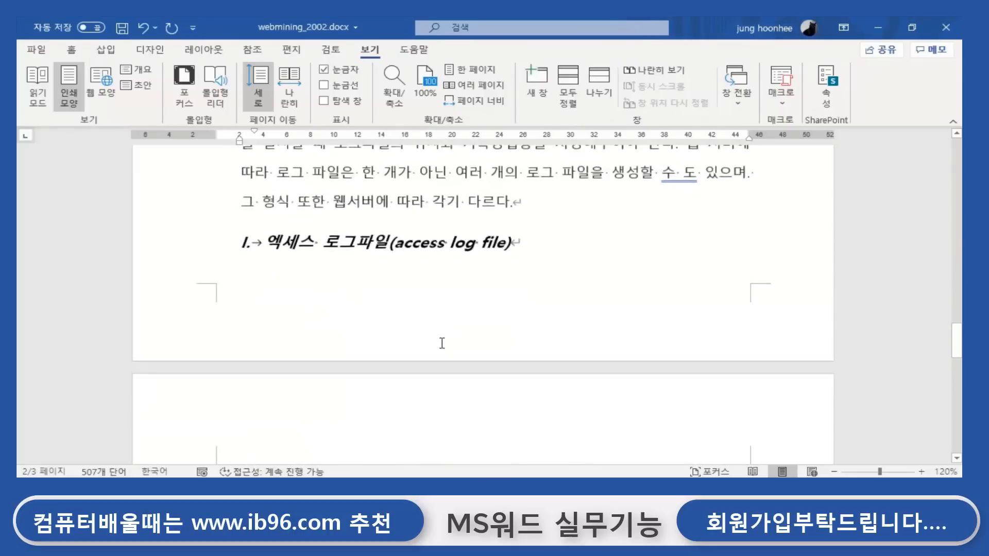
pyautogui.scroll(-4, 441, 342)
pyautogui.click(456, 259)
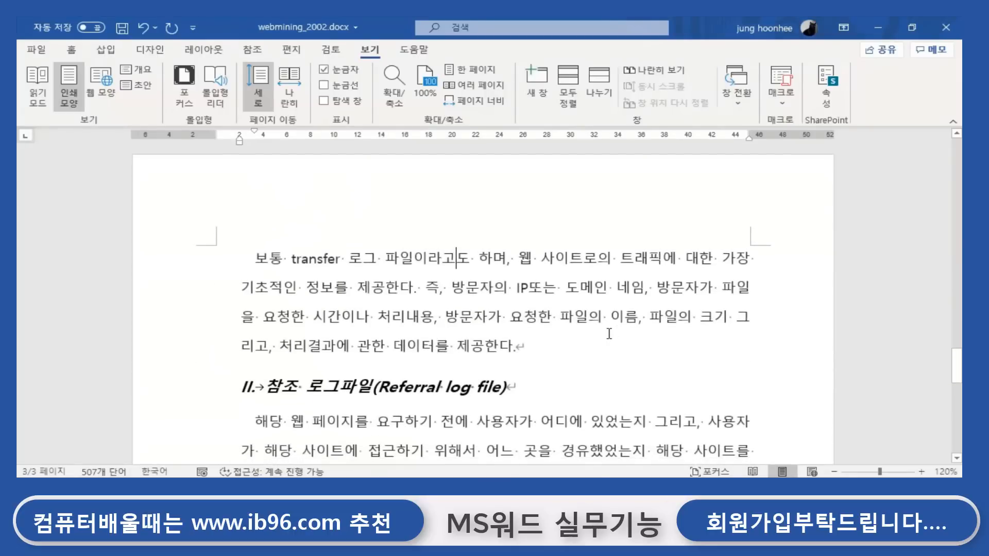
pyautogui.scroll(-12, 609, 334)
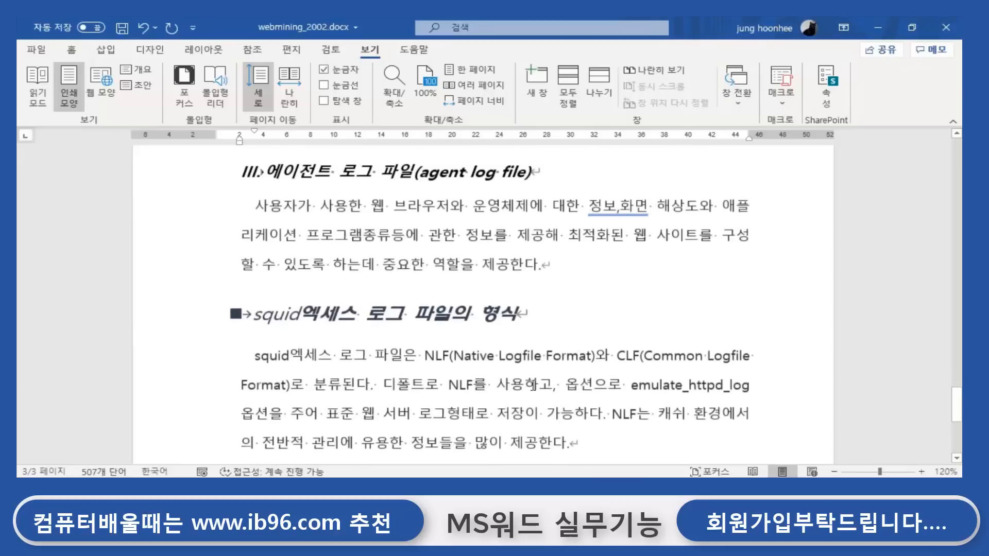
pyautogui.click(505, 335)
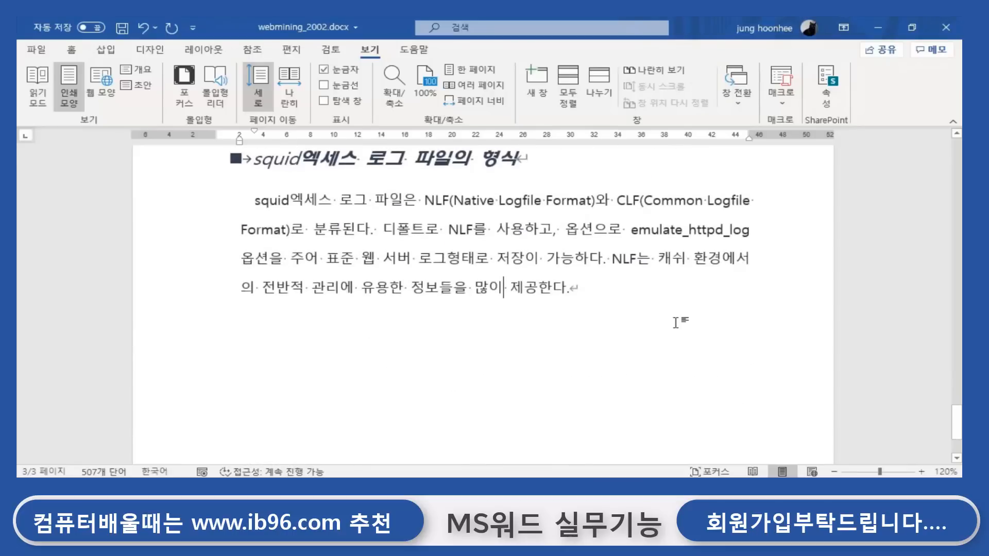
pyautogui.scroll(15, 637, 324)
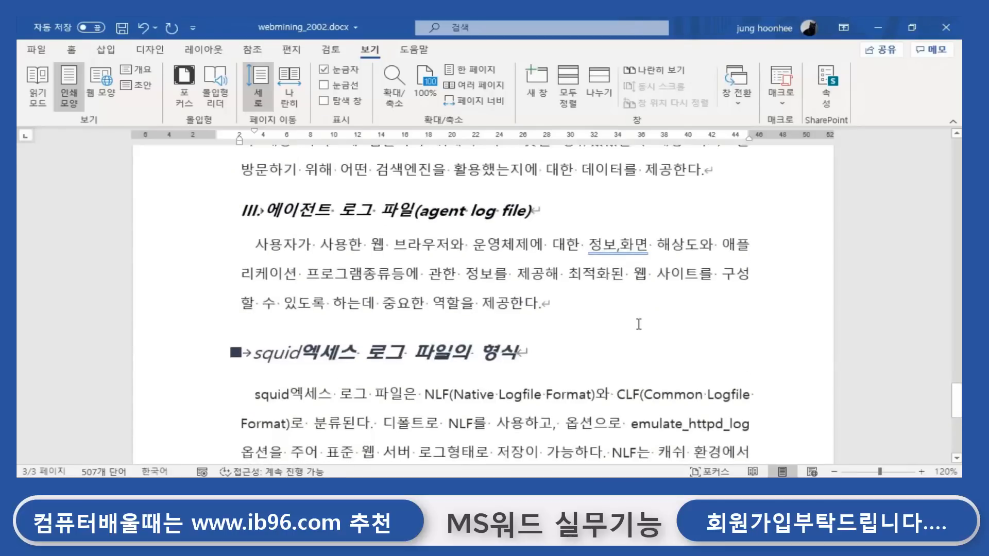
pyautogui.scroll(15, 639, 324)
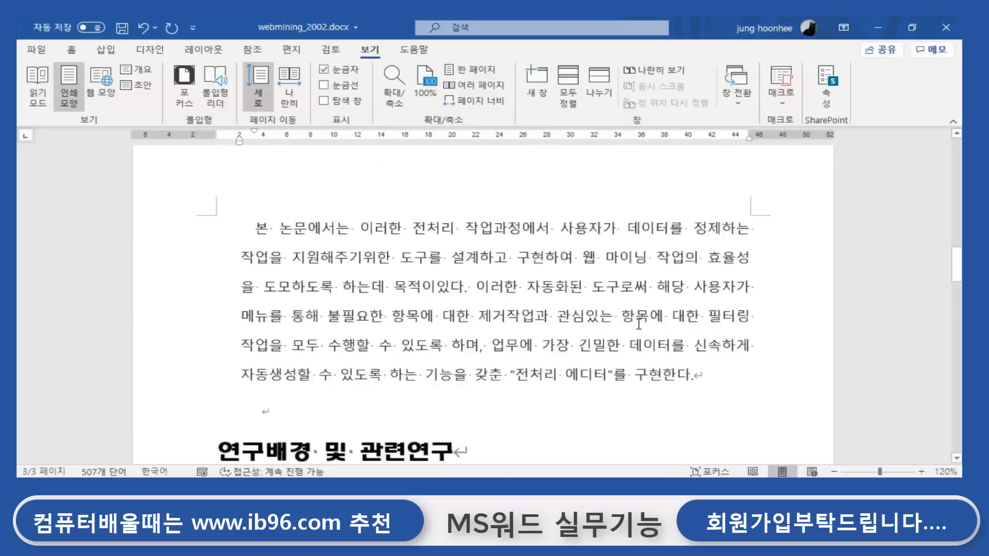
pyautogui.scroll(5, 639, 325)
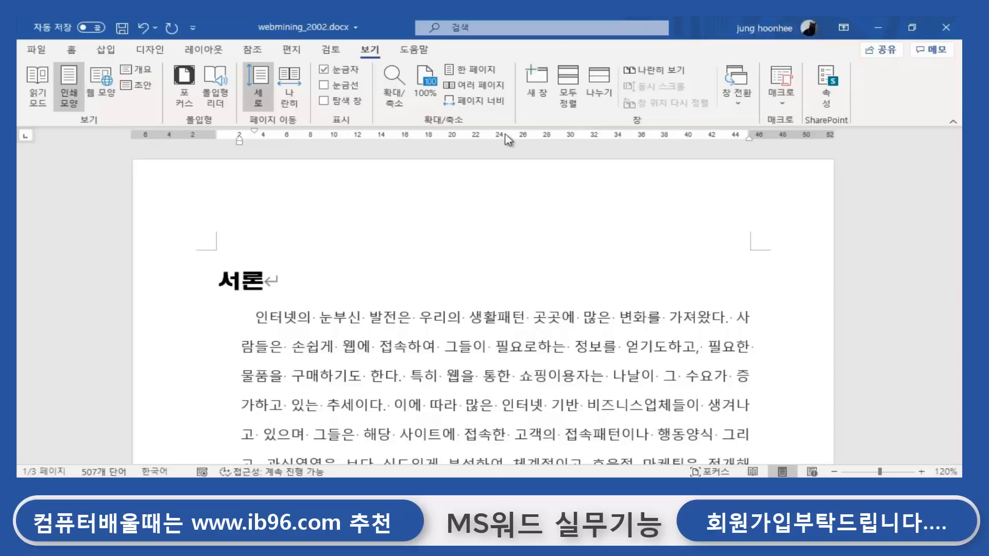
# Zoom to one whole page and look through all the pages of the document.
pyautogui.click(474, 72)
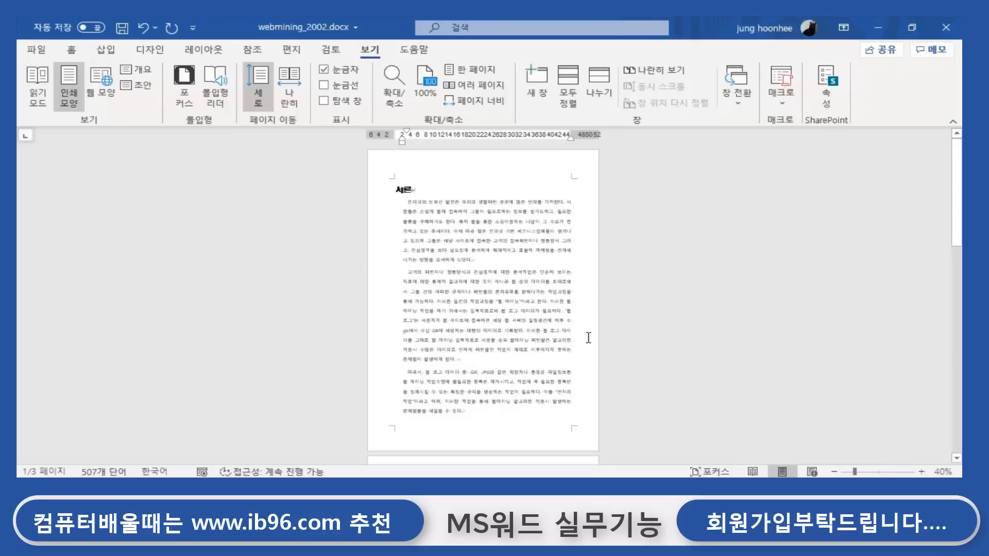
pyautogui.scroll(-5, 588, 337)
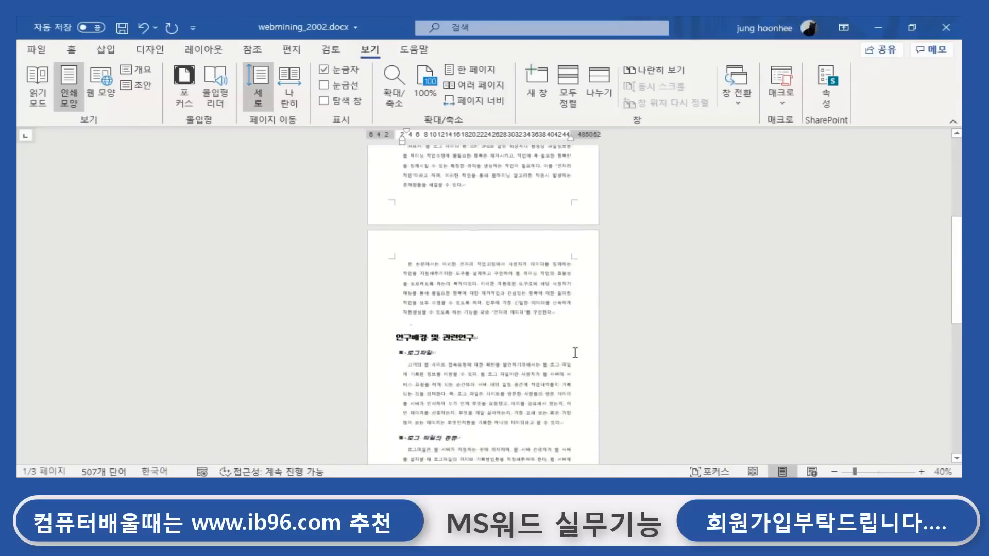
pyautogui.scroll(-3, 575, 353)
pyautogui.scroll(-15, 426, 322)
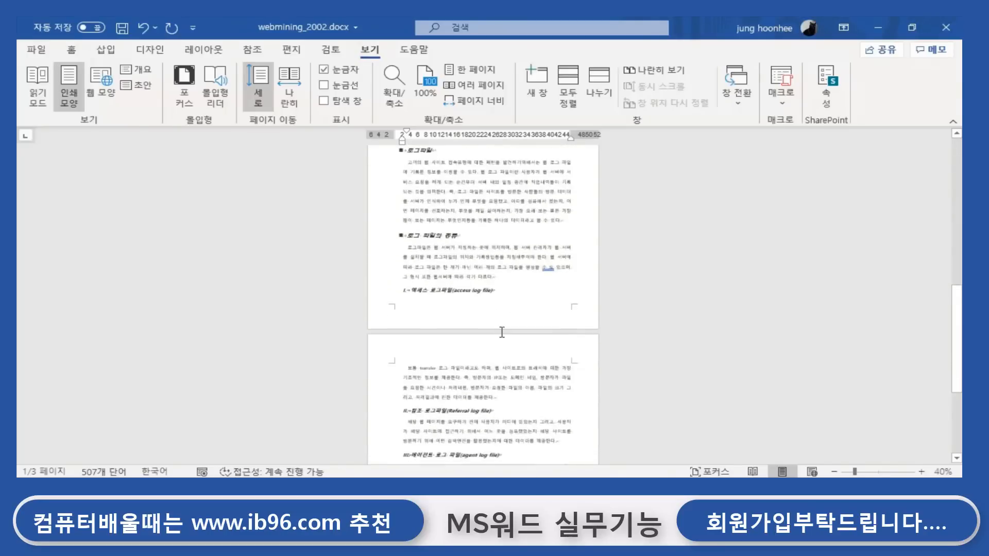
pyautogui.scroll(3, 493, 335)
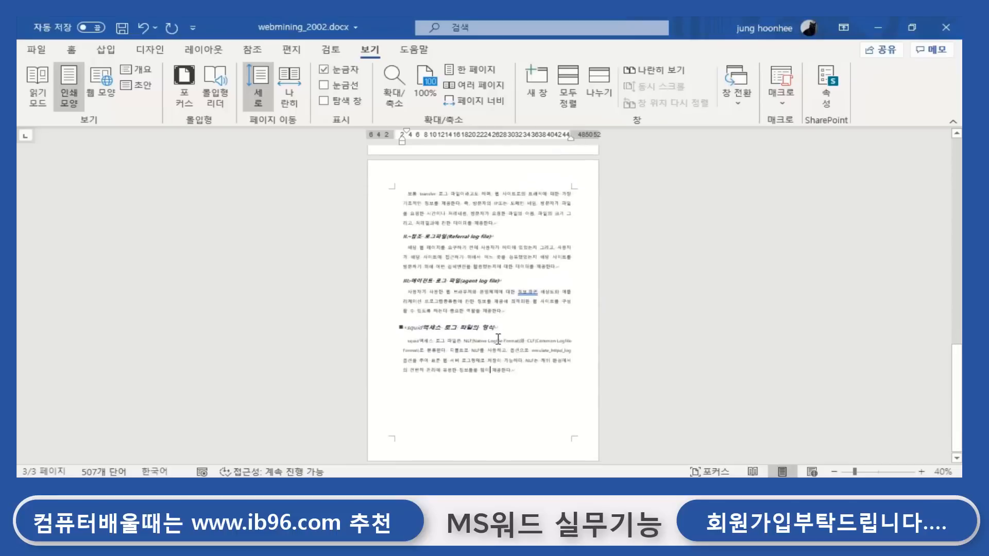
# View multiple pages side by side and return to 100% zoom at the 서론 page.
pyautogui.click(473, 85)
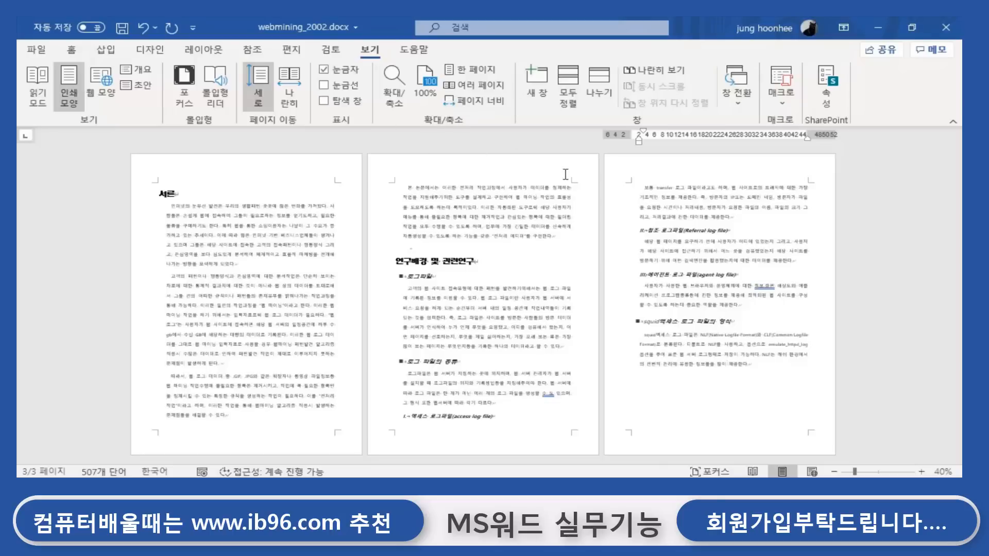
pyautogui.click(261, 206)
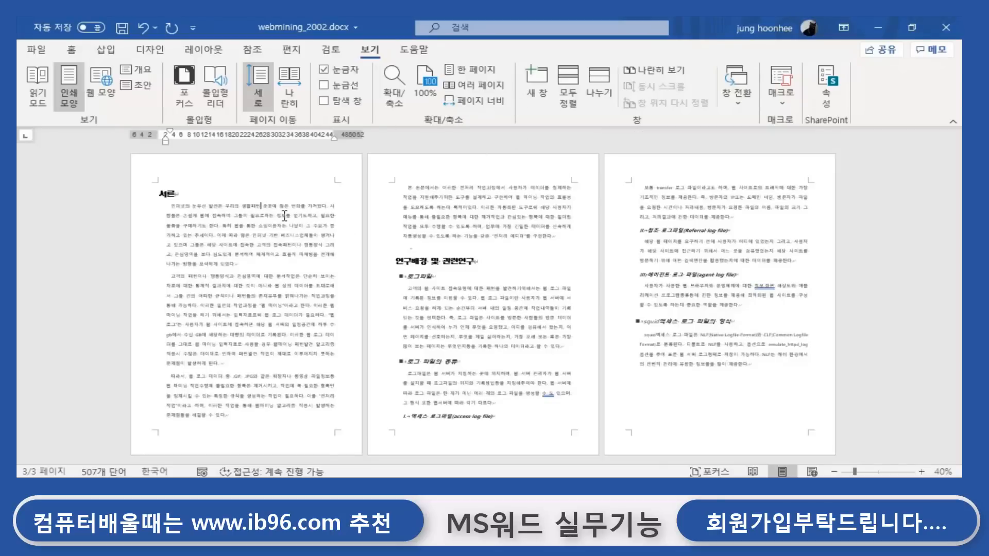
pyautogui.click(426, 85)
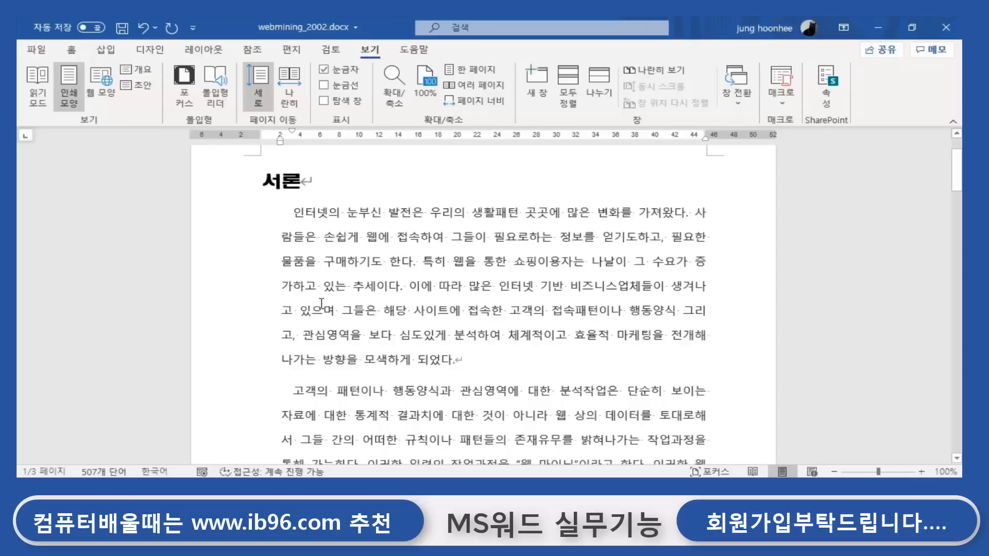
pyautogui.scroll(-1, 386, 285)
pyautogui.scroll(-3, 386, 285)
pyautogui.scroll(5, 445, 380)
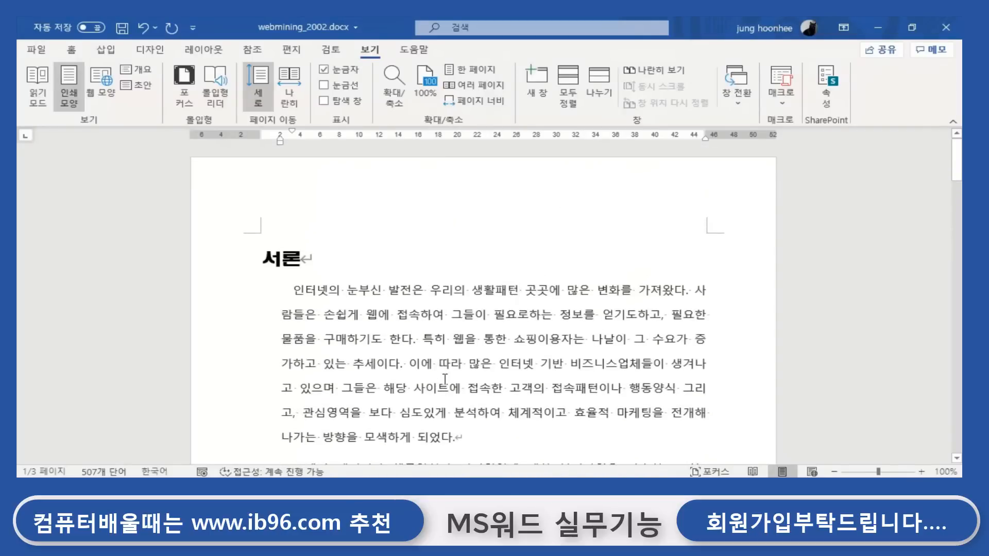
pyautogui.scroll(-1, 445, 380)
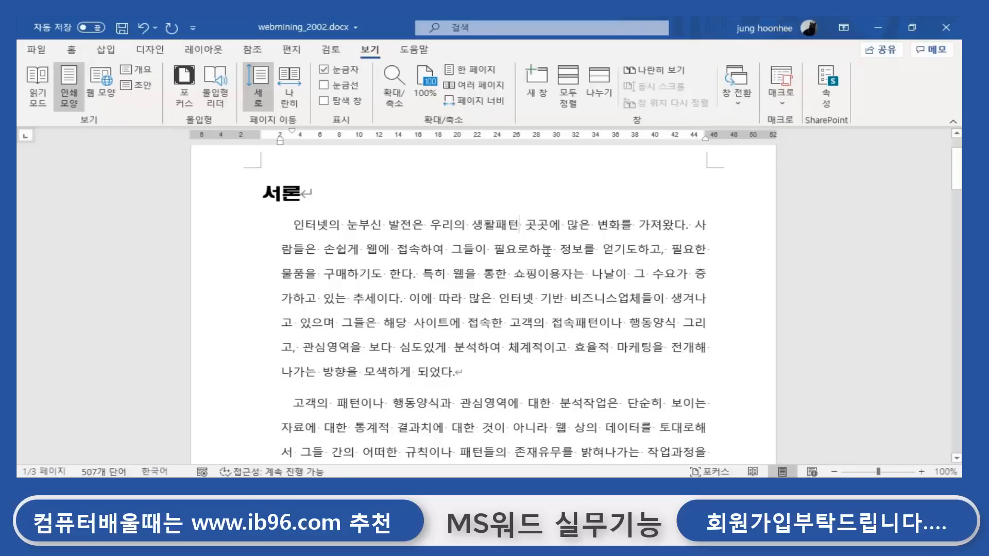
# Examine the 서론 section from its heading to where the 연구배경 및 관련연구 section begins.
pyautogui.click(71, 50)
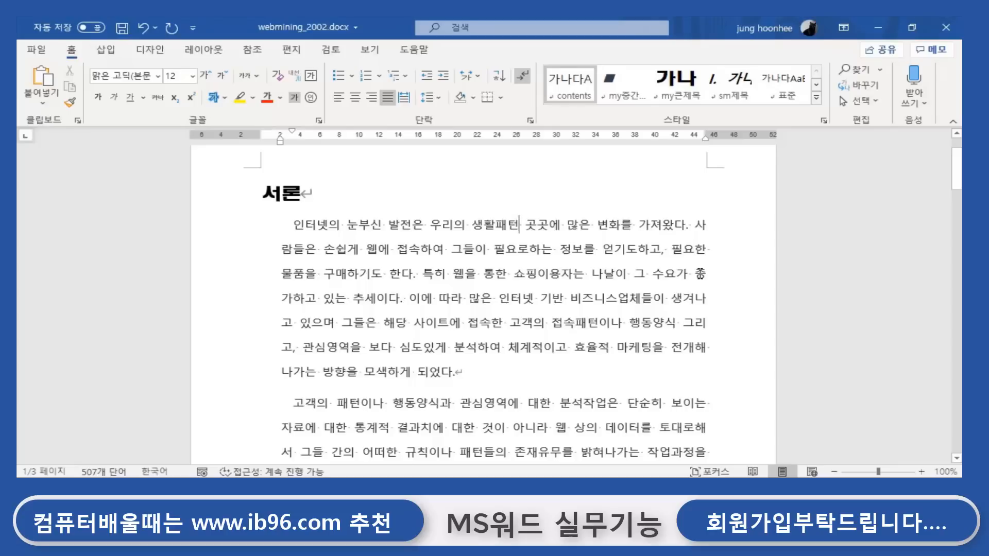
pyautogui.scroll(3, 356, 199)
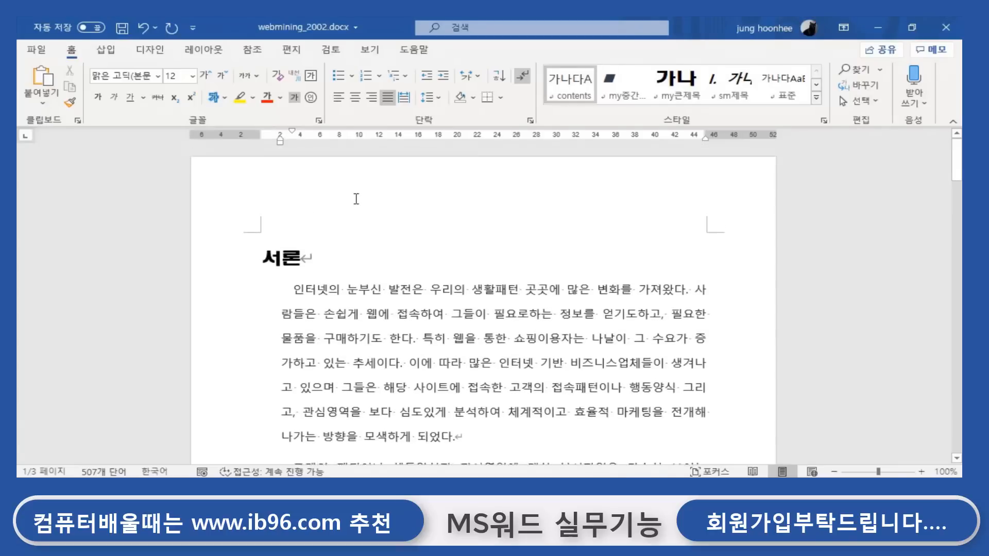
pyautogui.scroll(-3, 354, 255)
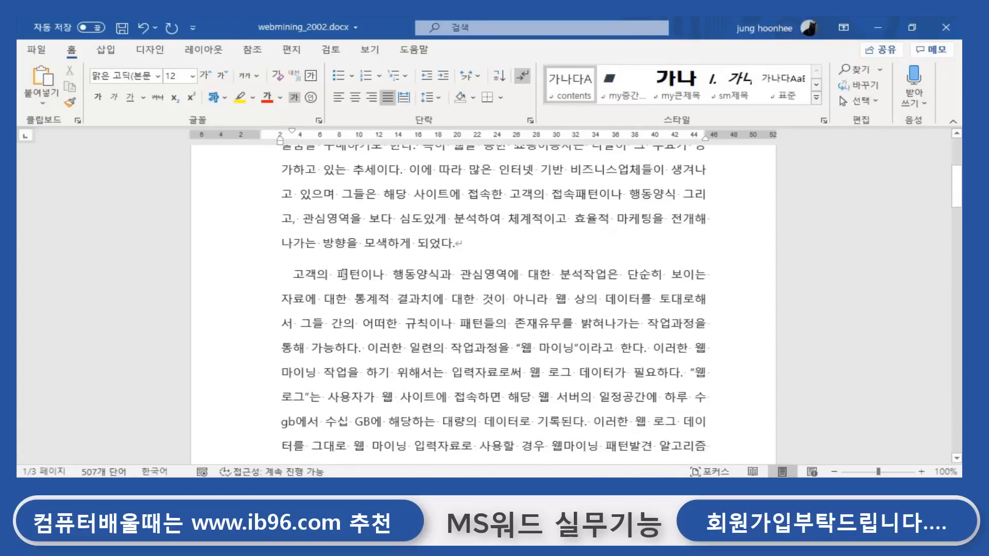
pyautogui.scroll(-4, 341, 274)
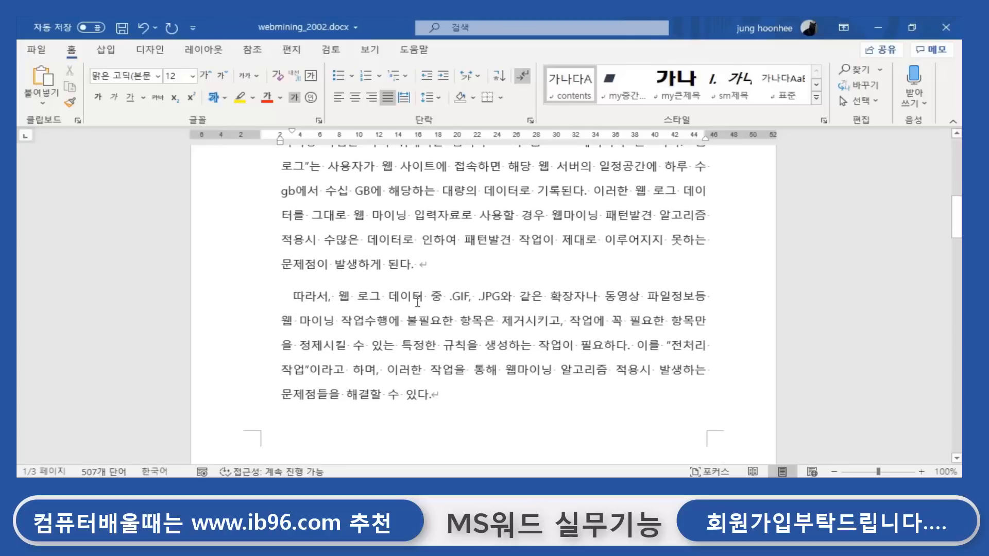
pyautogui.scroll(-6, 418, 301)
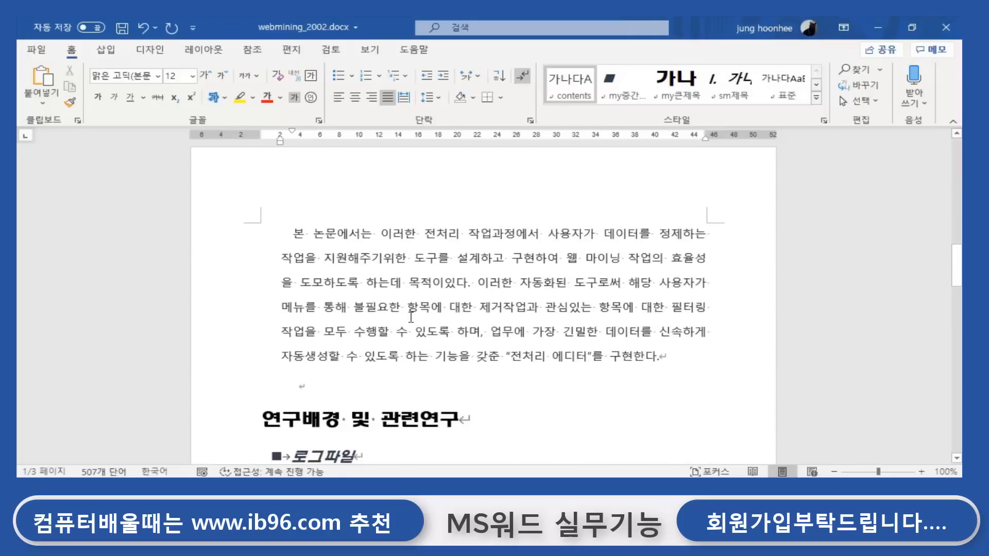
pyautogui.scroll(12, 411, 317)
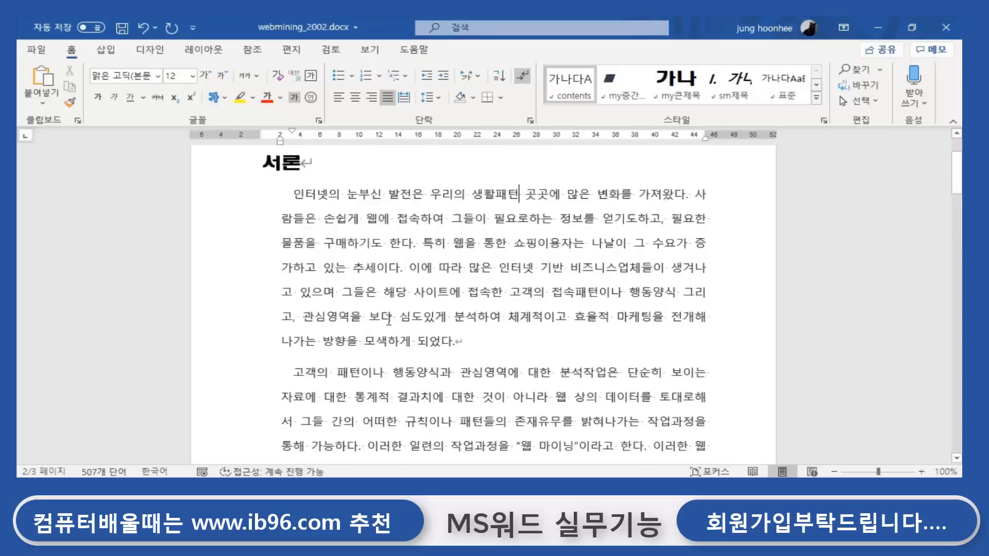
pyautogui.click(335, 225)
pyautogui.scroll(-2, 402, 307)
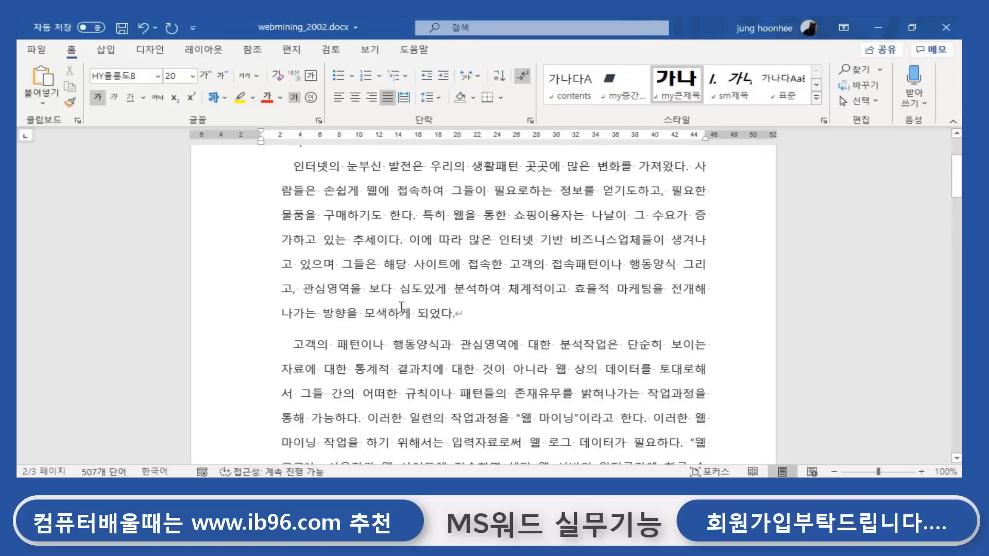
pyautogui.scroll(-10, 401, 307)
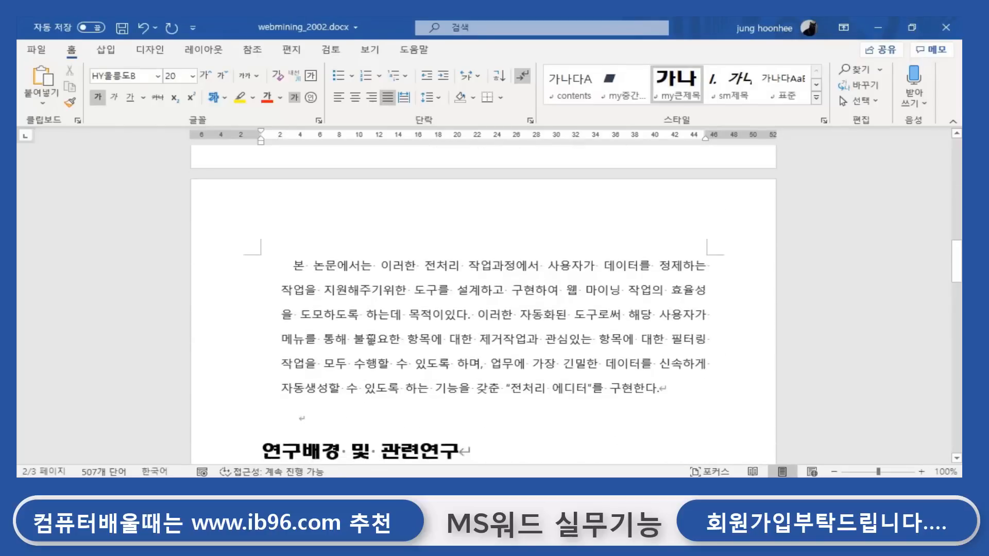
pyautogui.scroll(-2, 660, 287)
# Place the cursor at the start of the 연구배경 및 관련연구 heading.
pyautogui.click(668, 287)
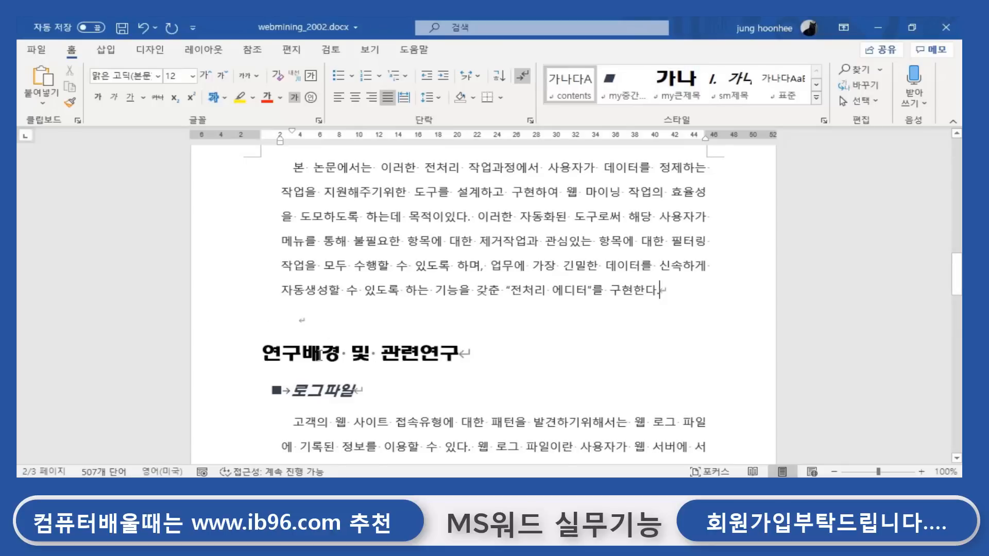
pyautogui.click(263, 352)
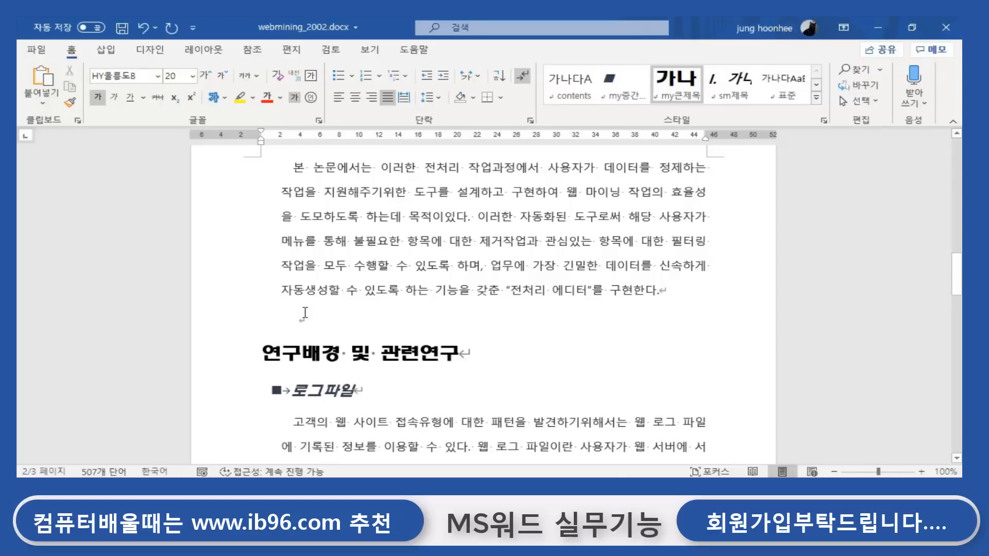
pyautogui.press('Up')
pyautogui.press('Down')
pyautogui.scroll(-1, 588, 338)
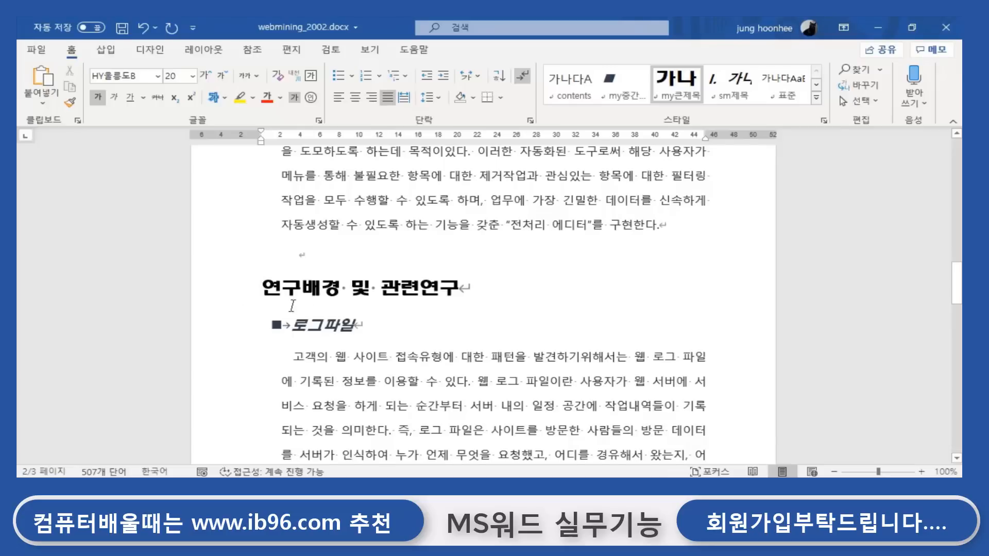
# Insert a page break before the 연구배경 및 관련연구 heading and check the break at the end of the preceding text.
pyautogui.click(309, 255)
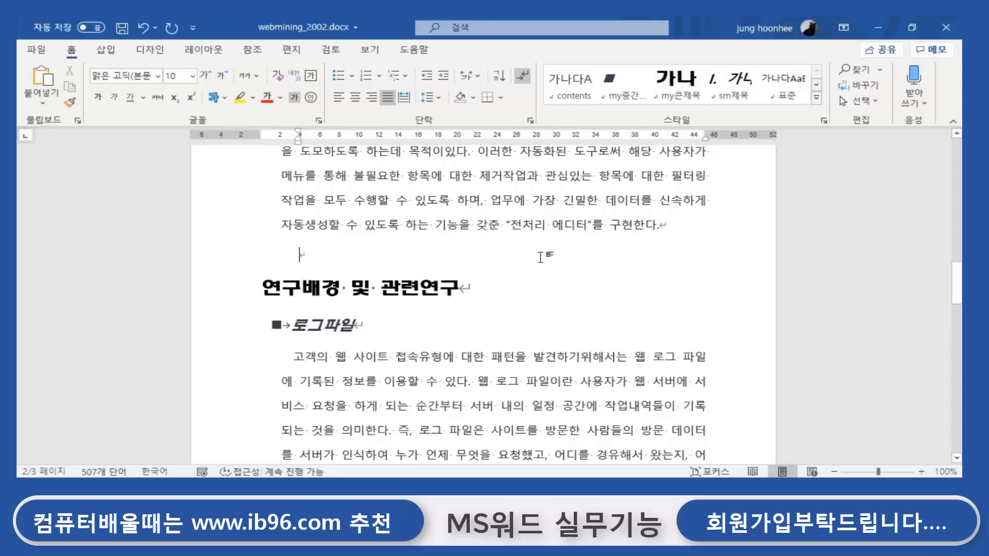
pyautogui.click(260, 288)
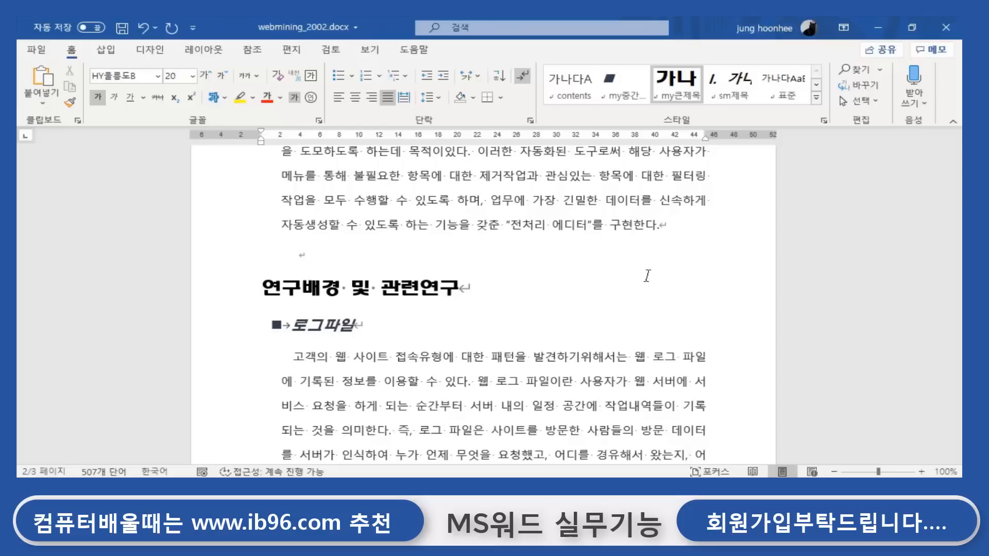
pyautogui.hotkey('ctrl', 'Return')
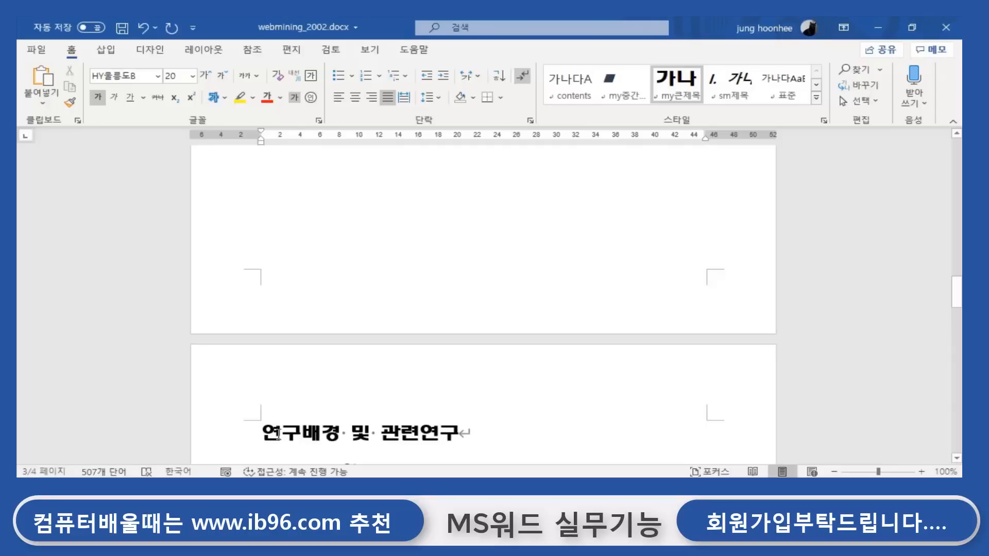
pyautogui.scroll(5, 503, 242)
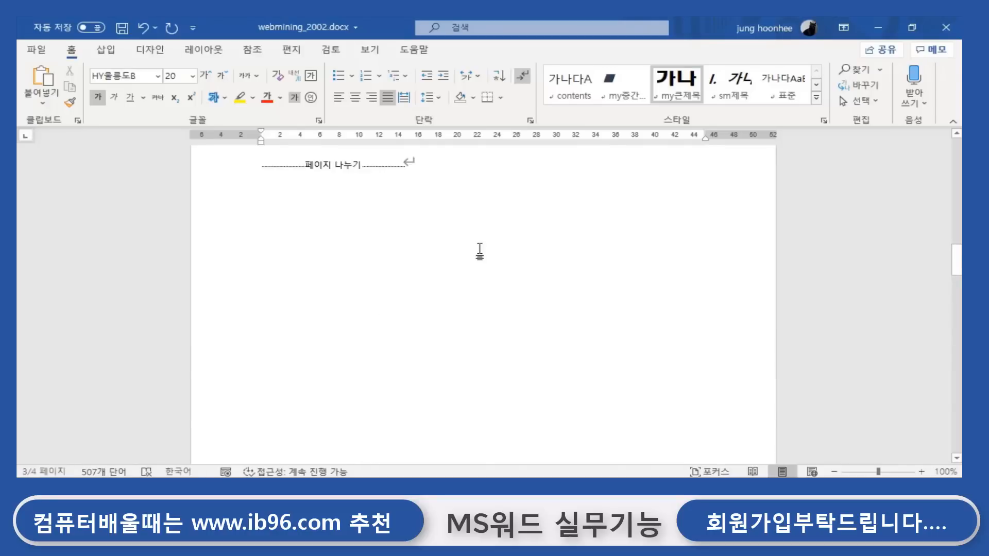
pyautogui.scroll(3, 480, 251)
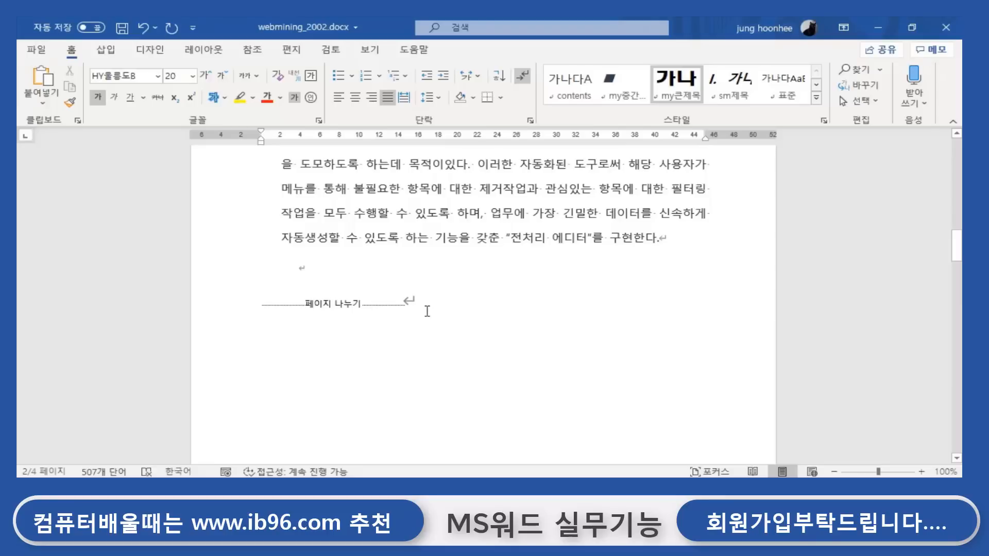
pyautogui.scroll(-9, 427, 311)
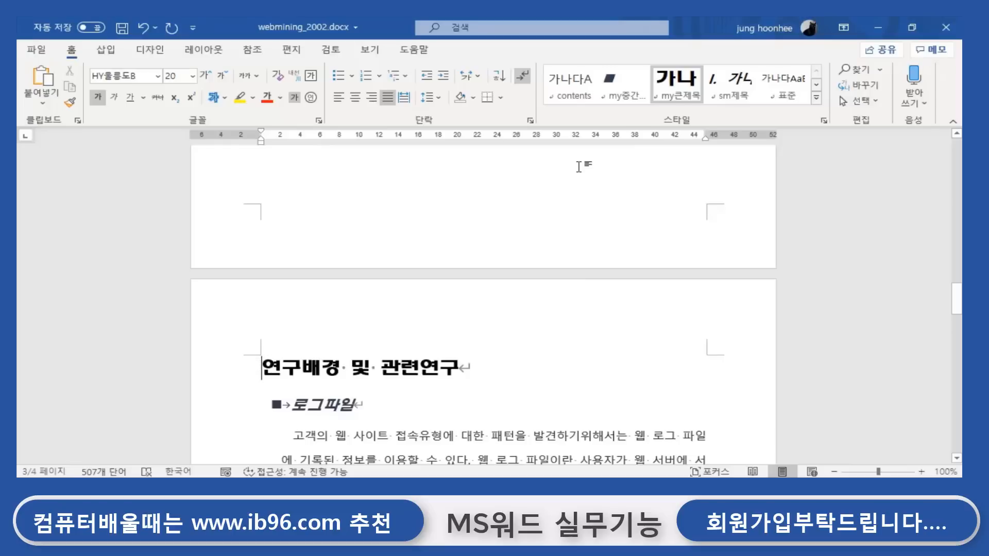
# Switch the 연구배경 및 관련연구 heading to the 표준 style and remove the page break before it.
pyautogui.hotkey('ctrl', 'shift', 'n')
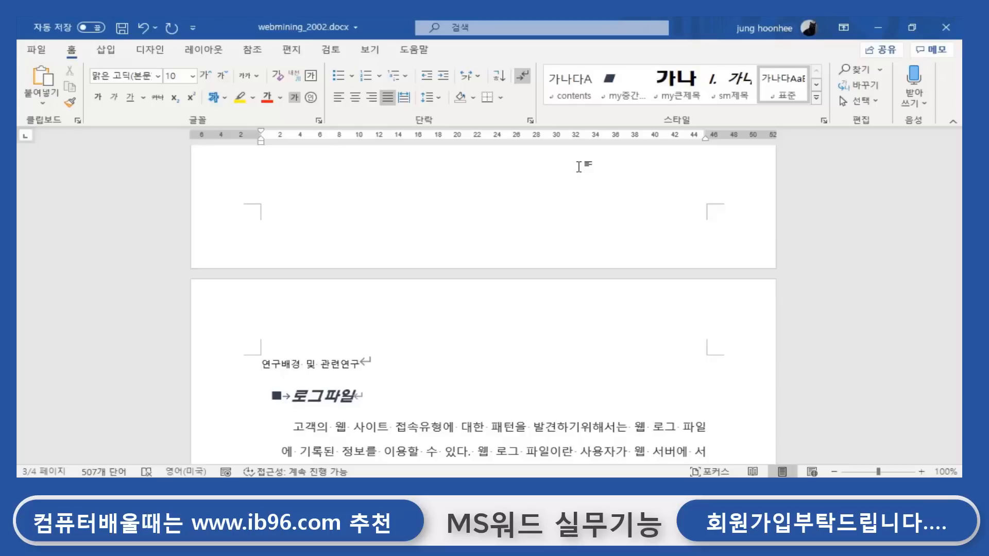
pyautogui.hotkey('ctrl', 'Return')
pyautogui.scroll(5, 375, 232)
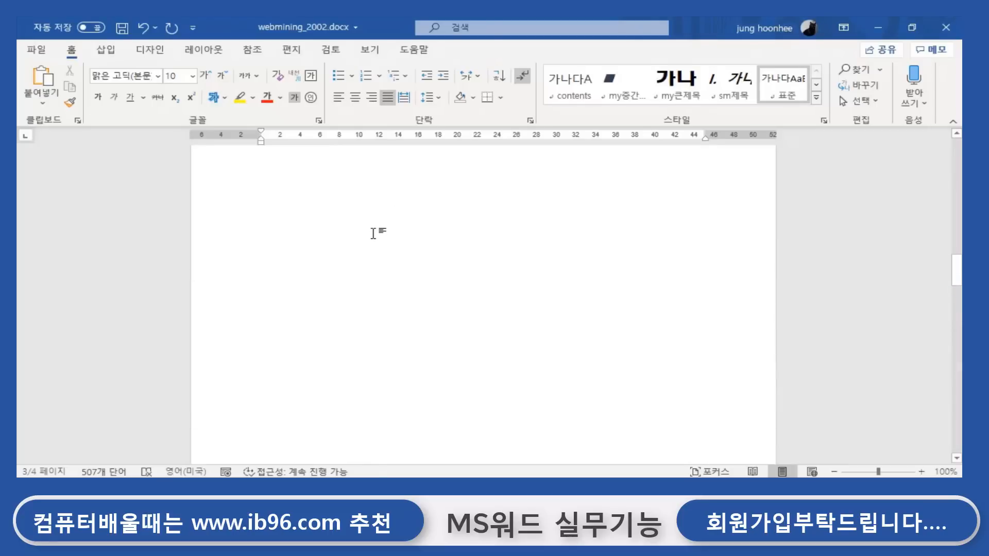
pyautogui.scroll(-5, 373, 233)
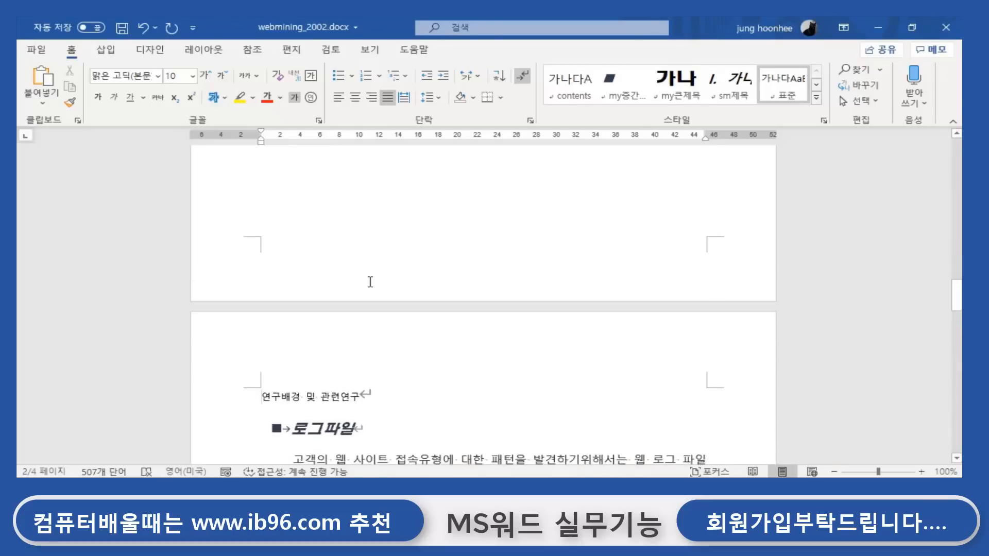
pyautogui.scroll(-3, 370, 282)
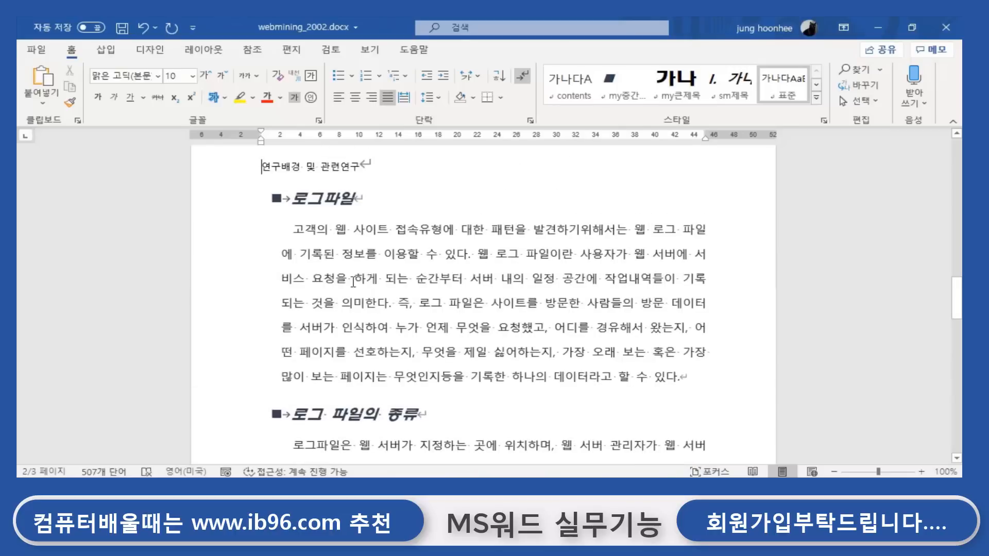
pyautogui.scroll(4, 353, 282)
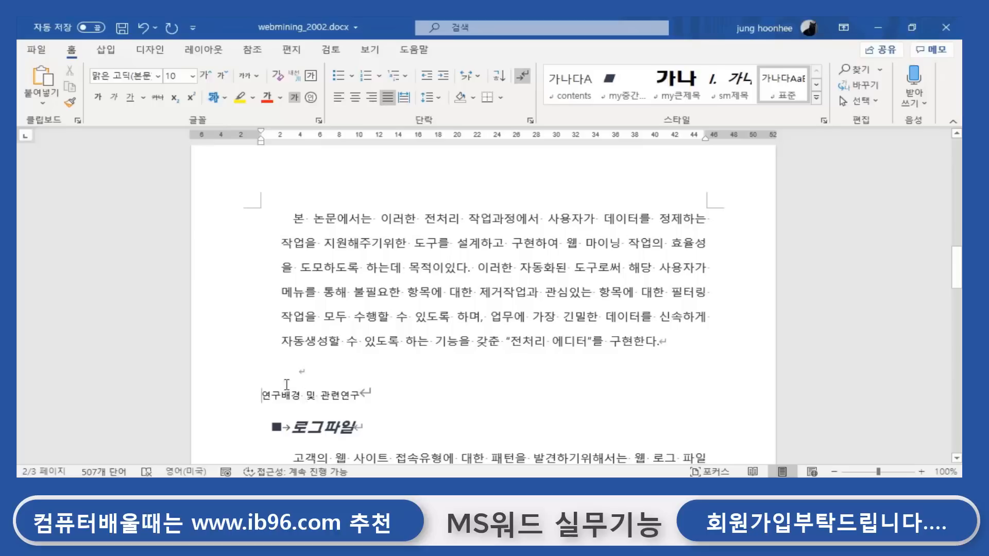
# Reapply the my큰제목 style to the 연구배경 및 관련연구 heading.
pyautogui.moveTo(260, 392); pyautogui.dragTo(375, 391)
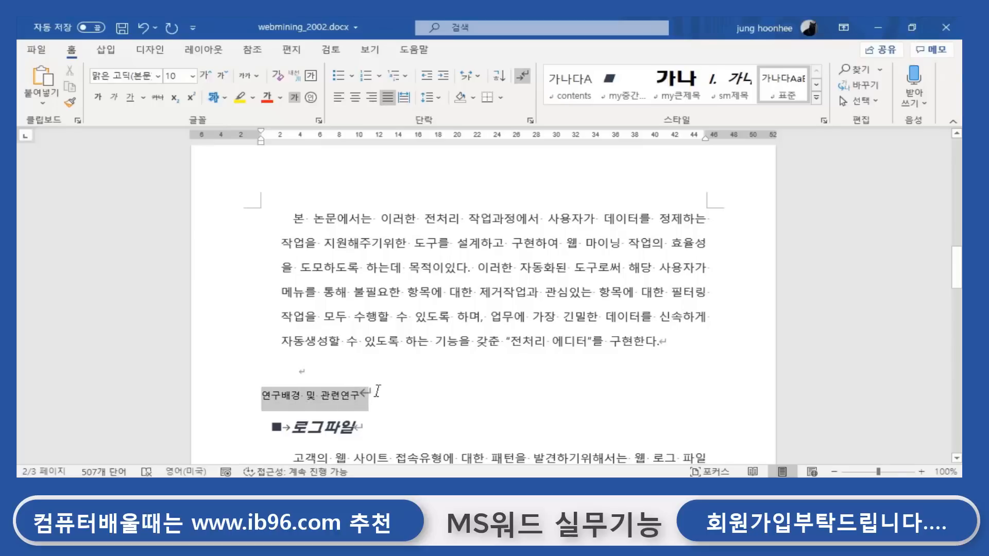
pyautogui.click(664, 101)
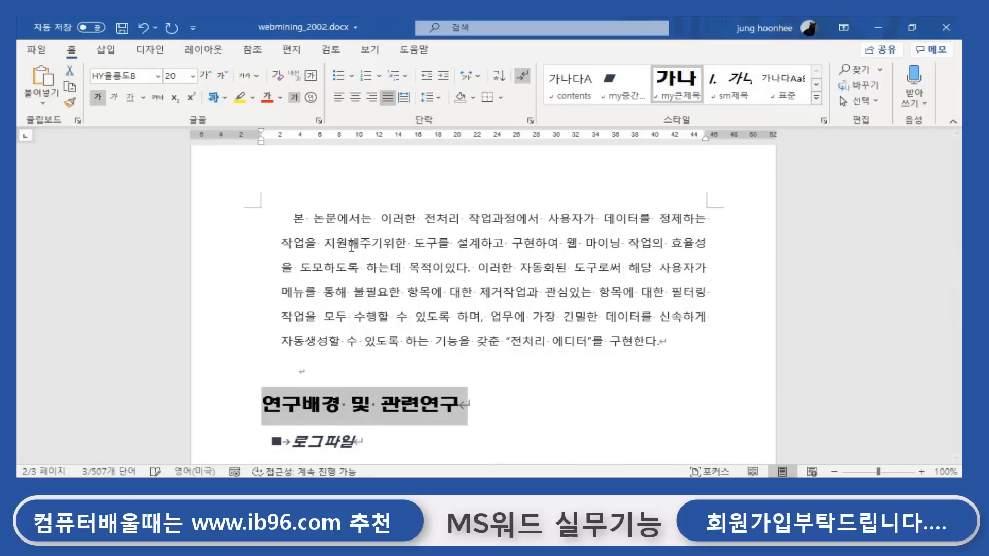
pyautogui.click(571, 390)
pyautogui.scroll(5, 571, 390)
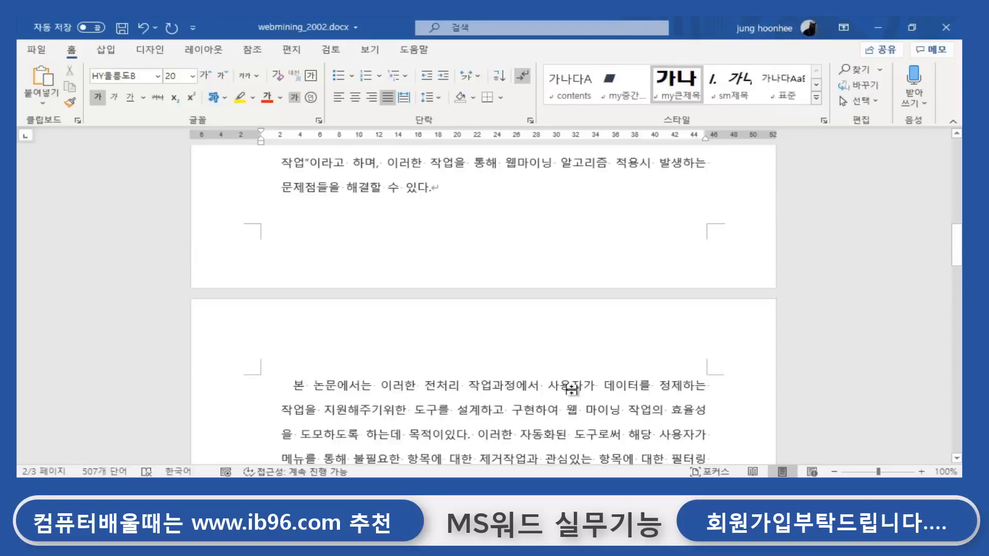
pyautogui.scroll(-5, 573, 390)
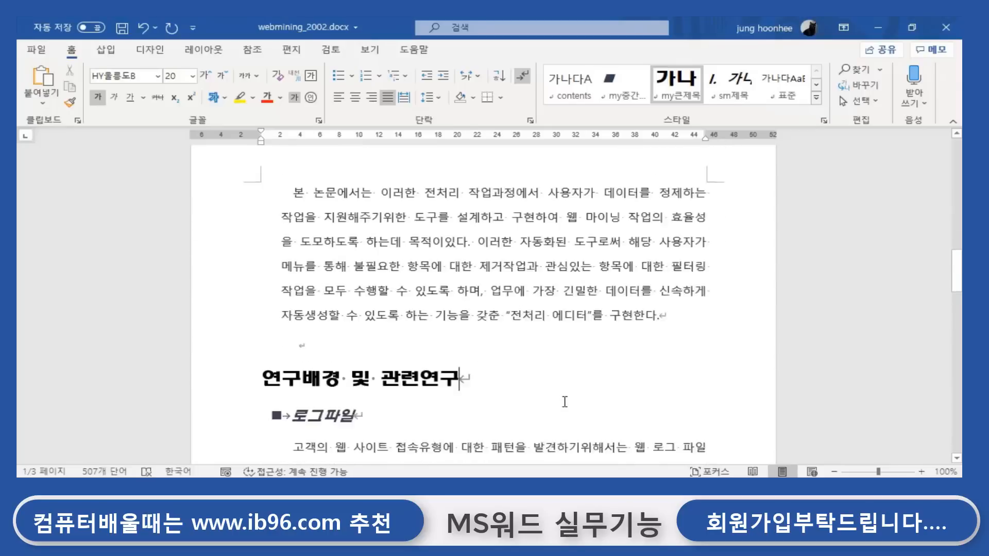
# Insert a page break directly before the 연구배경 및 관련연구 heading so that the section starts on a new page.
pyautogui.click(264, 336)
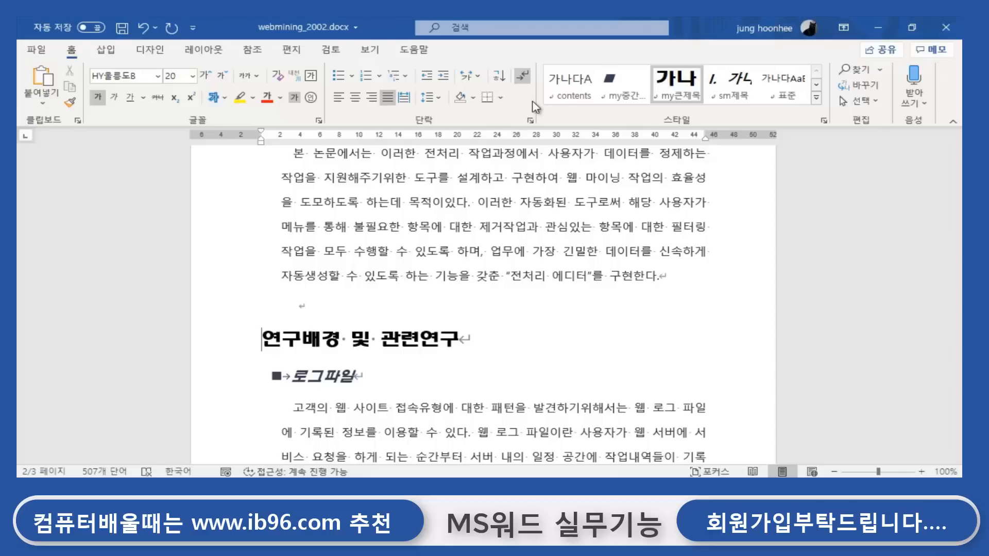
pyautogui.hotkey('ctrl', 'Return')
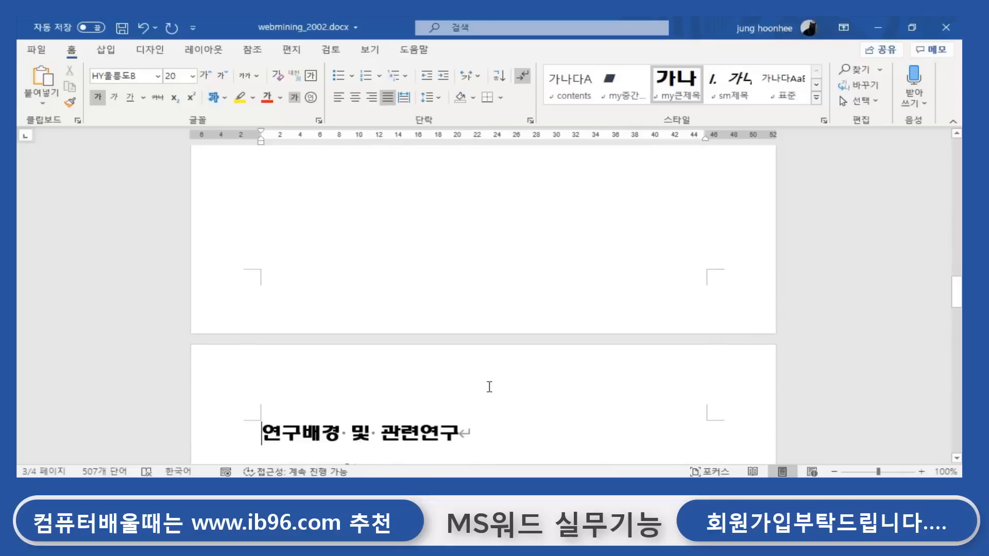
pyautogui.scroll(-6, 490, 387)
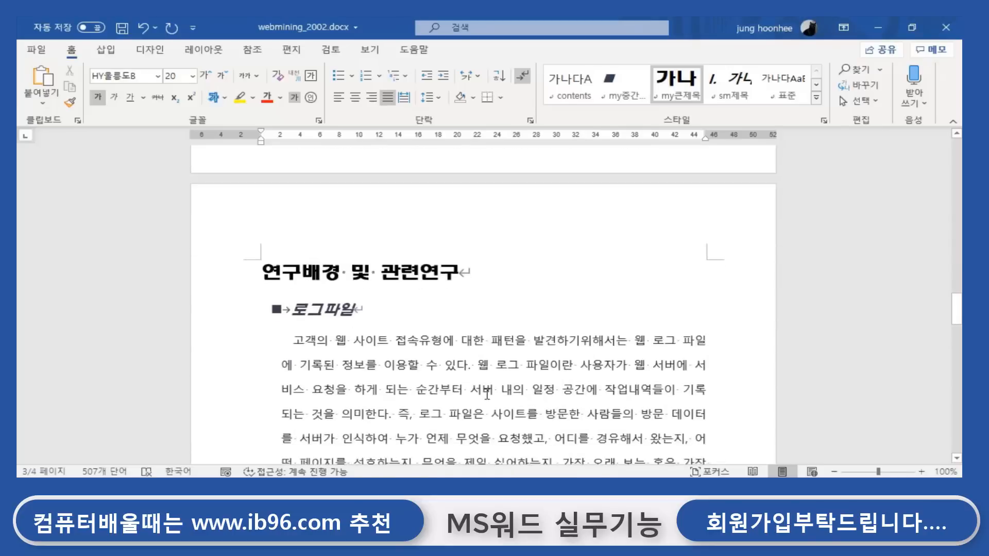
# Add an empty paragraph and a page break after the 에이전트 로그 파일 text, moving the squid엑세스 로그 파일의 형식 section to a new page.
pyautogui.scroll(-5, 487, 394)
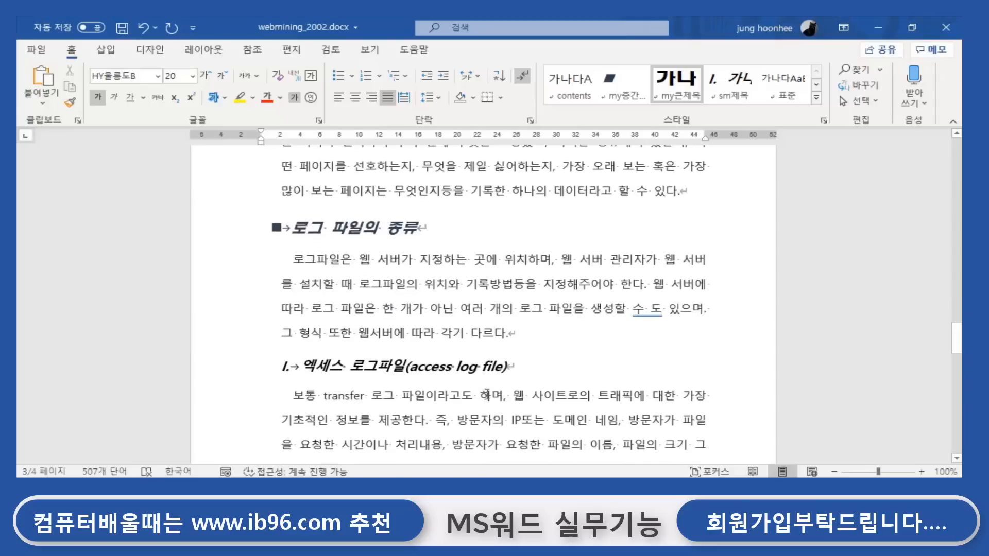
pyautogui.scroll(-5, 487, 394)
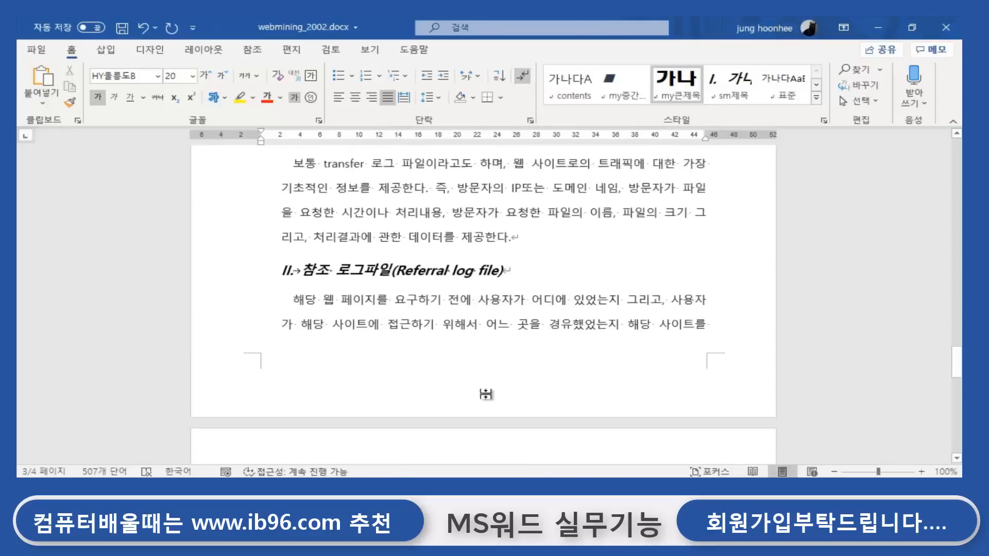
pyautogui.scroll(-2, 487, 395)
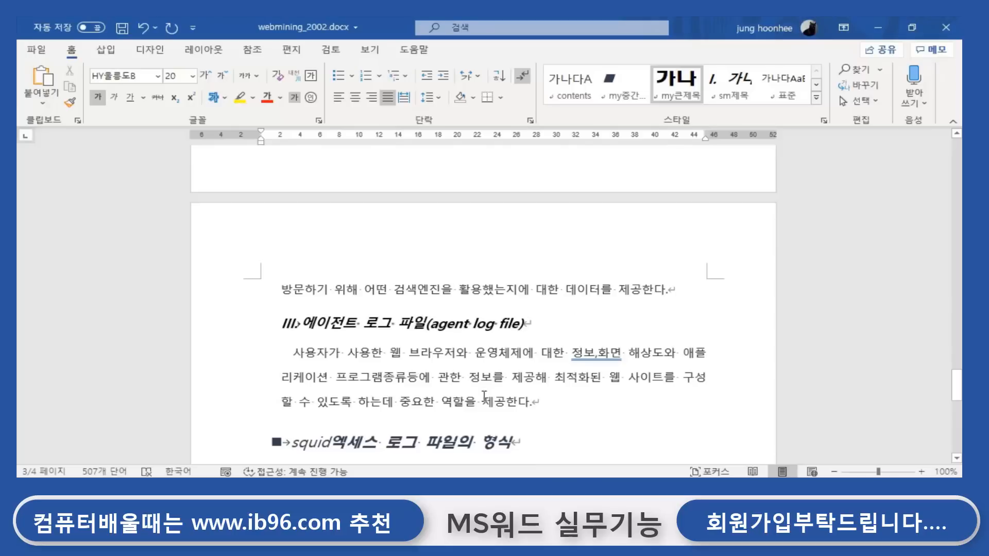
pyautogui.scroll(-3, 517, 396)
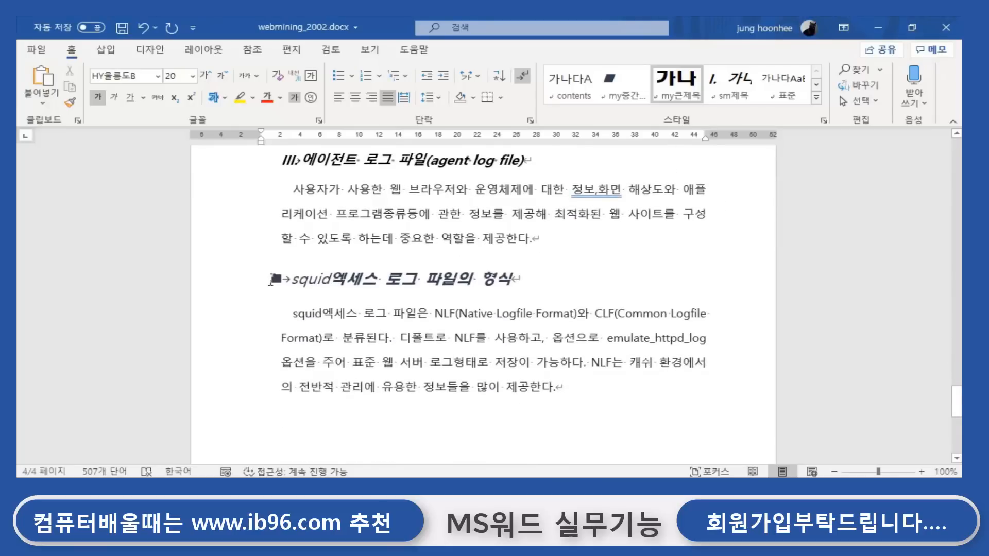
pyautogui.click(292, 279)
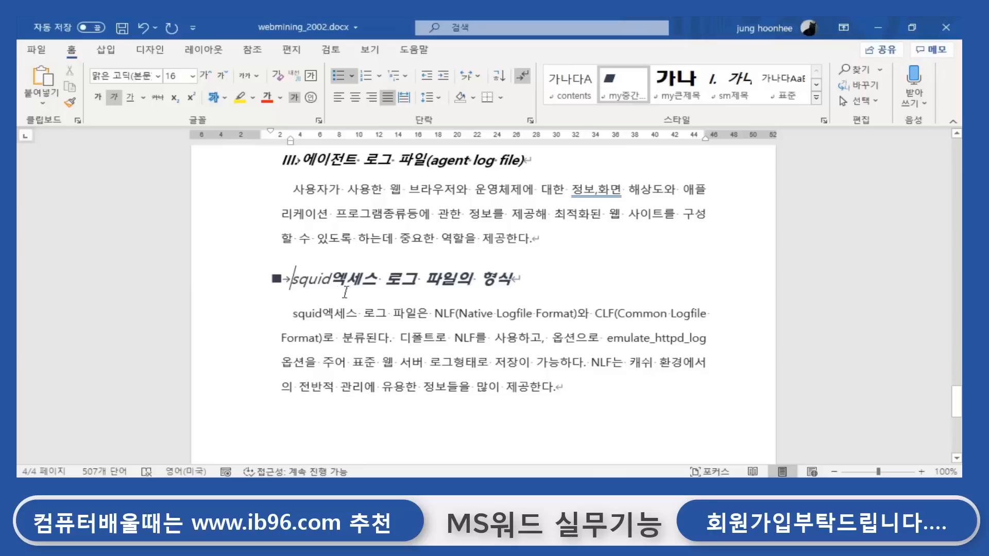
pyautogui.click(582, 239)
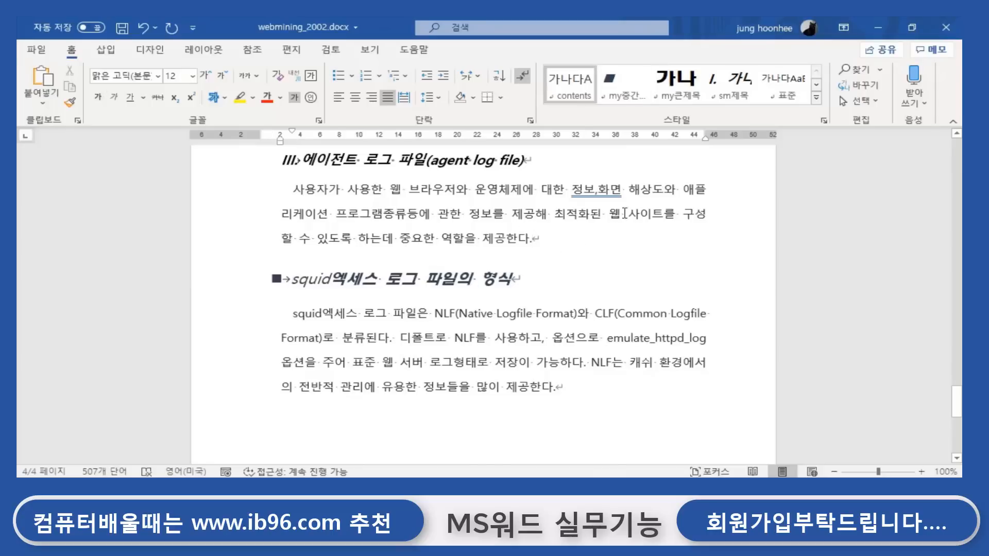
pyautogui.press('Return')
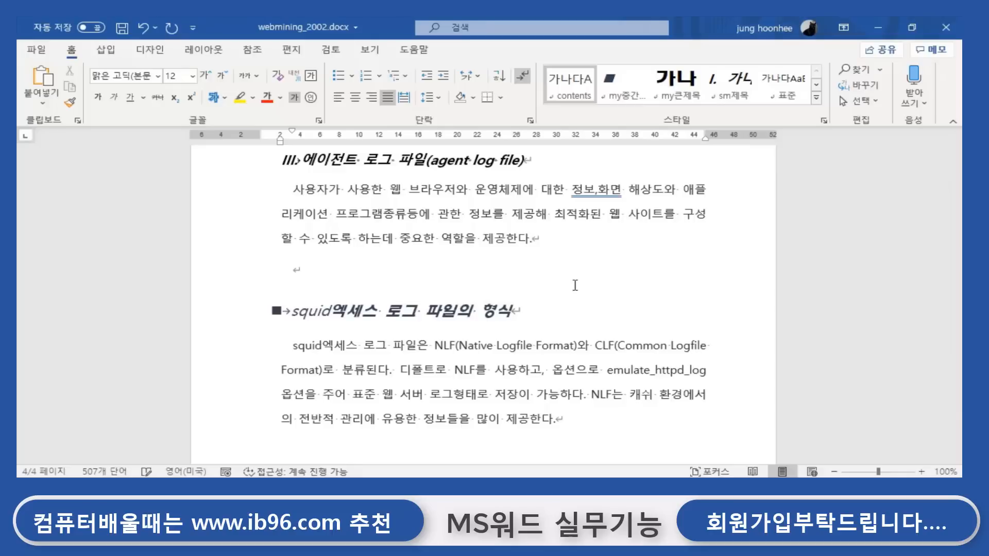
pyautogui.hotkey('ctrl', 'Return')
pyautogui.scroll(-5, 576, 285)
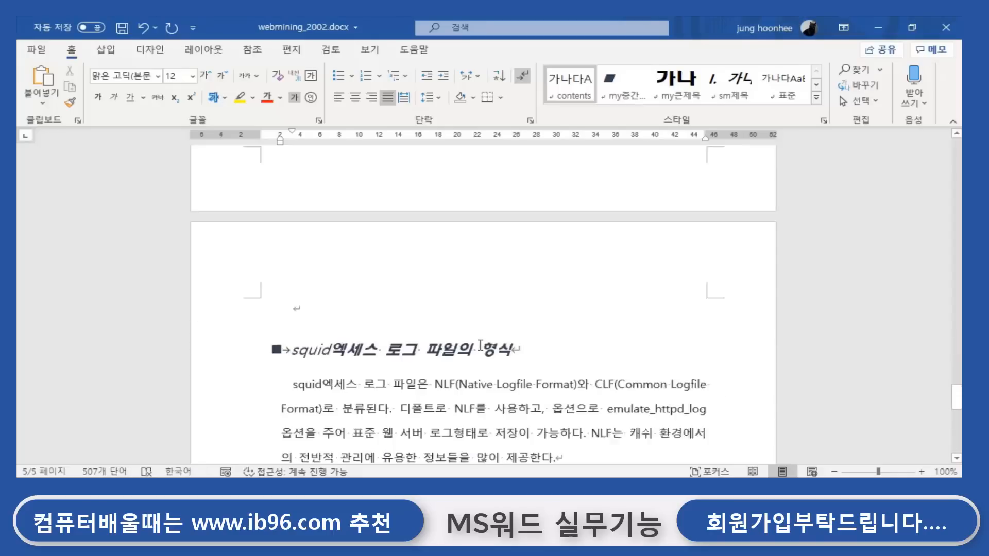
# Return to the first page and place the cursor at the end of the 서론 heading.
pyautogui.scroll(15, 412, 316)
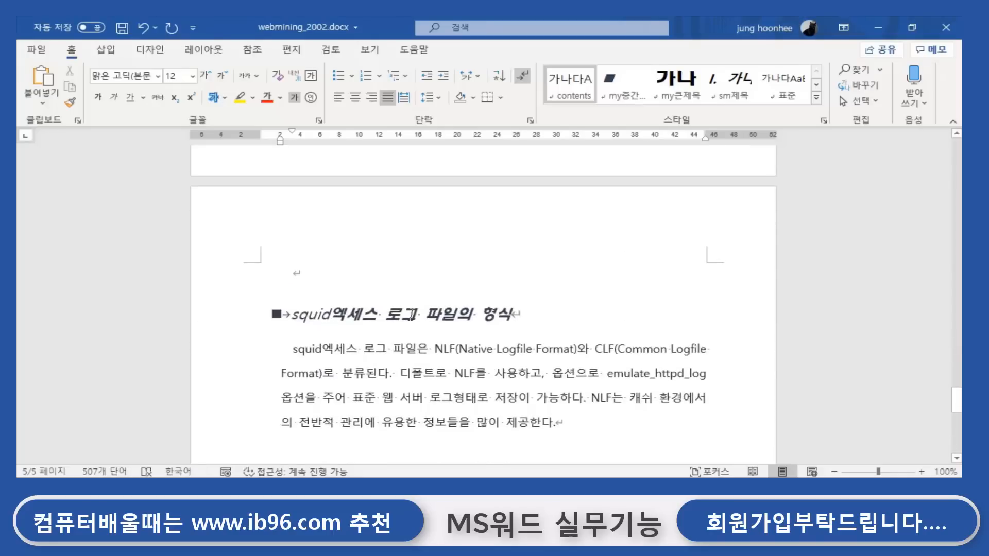
pyautogui.scroll(20, 411, 316)
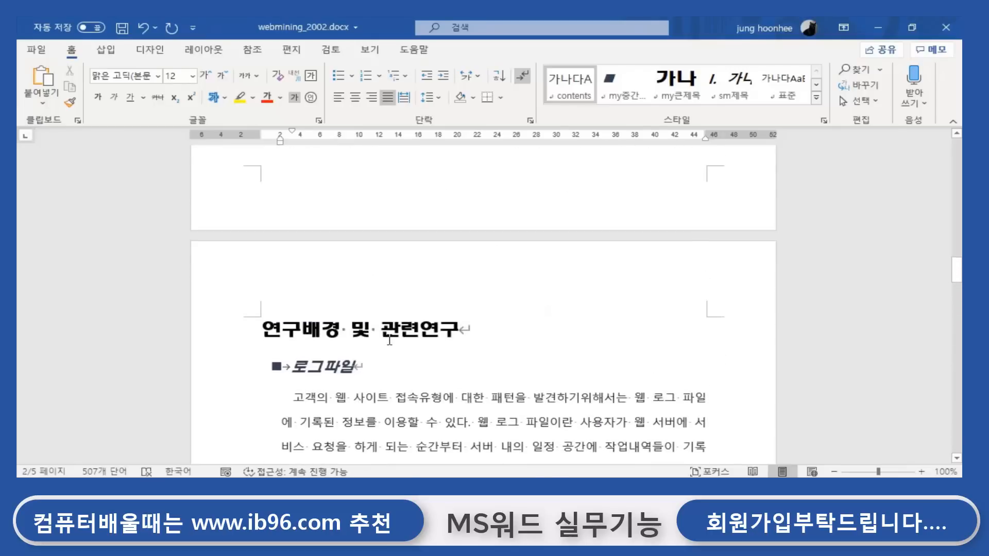
pyautogui.scroll(20, 389, 341)
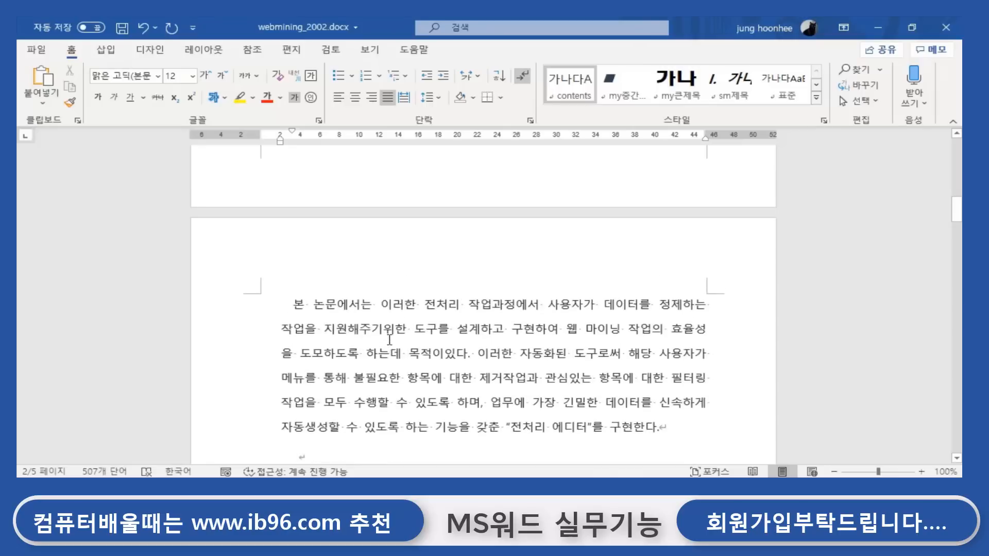
pyautogui.scroll(20, 389, 341)
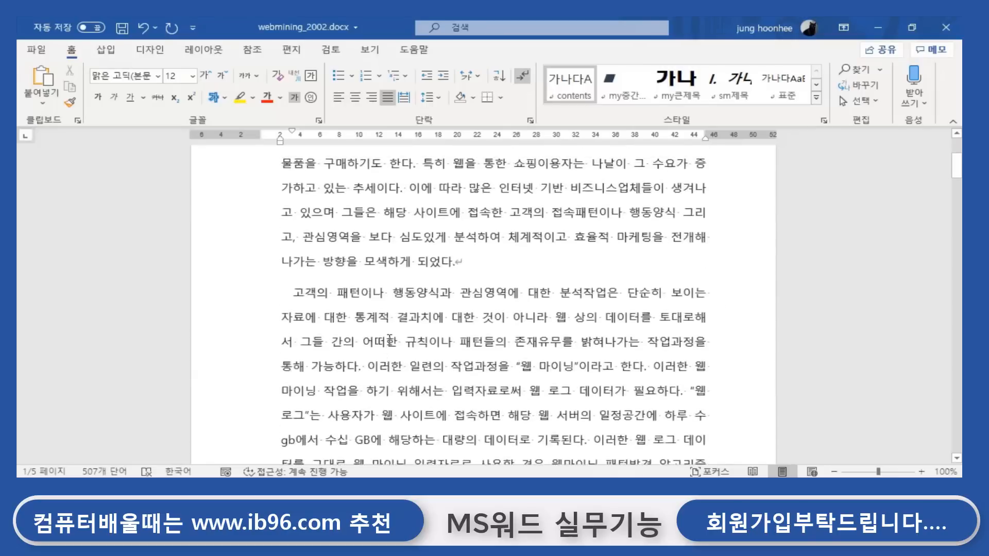
pyautogui.scroll(6, 390, 340)
pyautogui.click(338, 261)
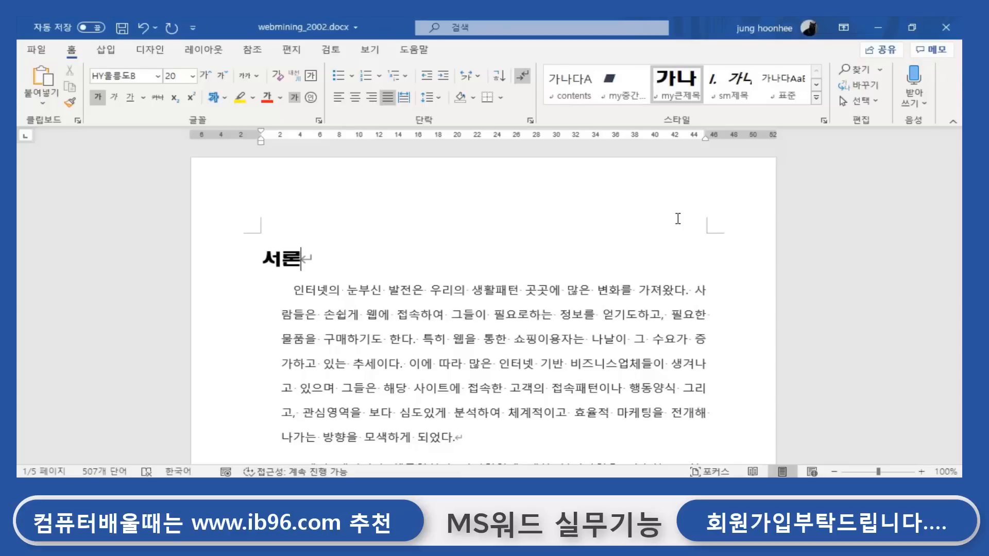
# Insert a page header using the built-in blank layout 비어 있음 with a single text placeholder.
pyautogui.click(106, 49)
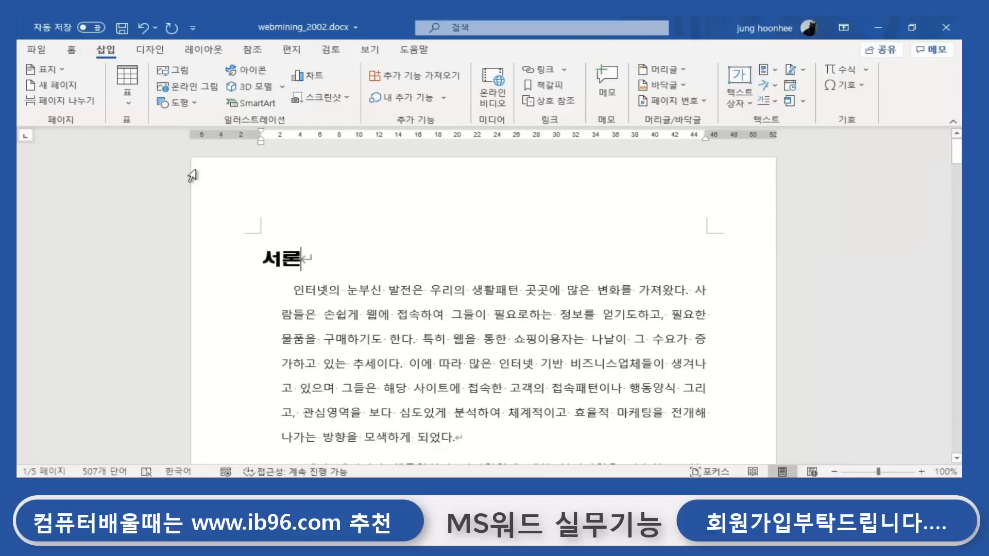
pyautogui.click(686, 73)
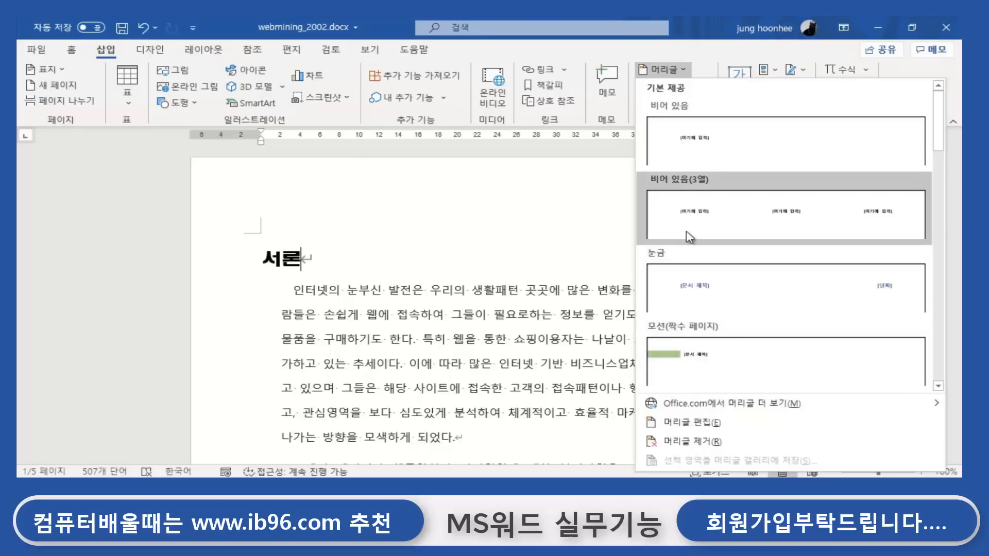
pyautogui.click(693, 145)
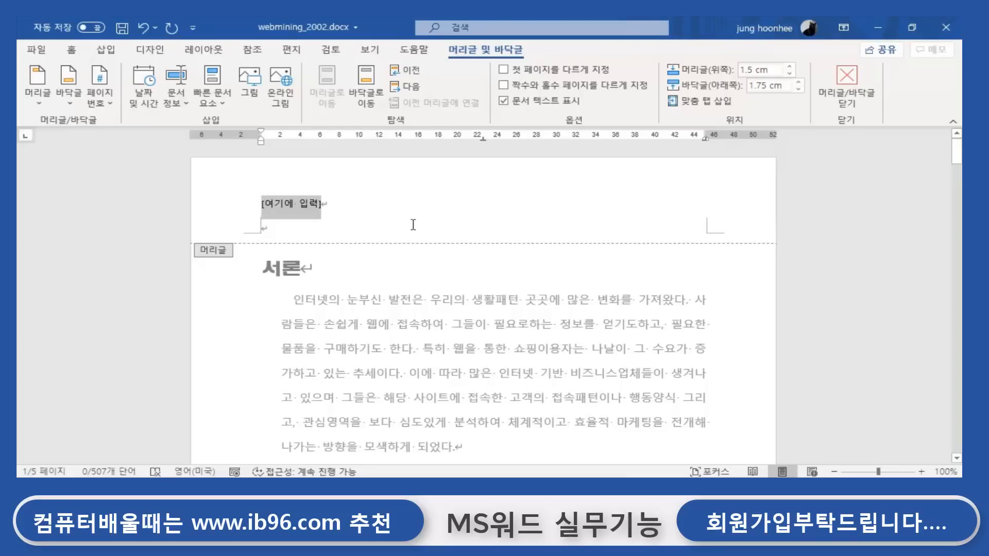
# Enter 효과적인 데이터마이닝 전처리작업 as the header text in place of the placeholder.
pyautogui.write('ㅈ듀')
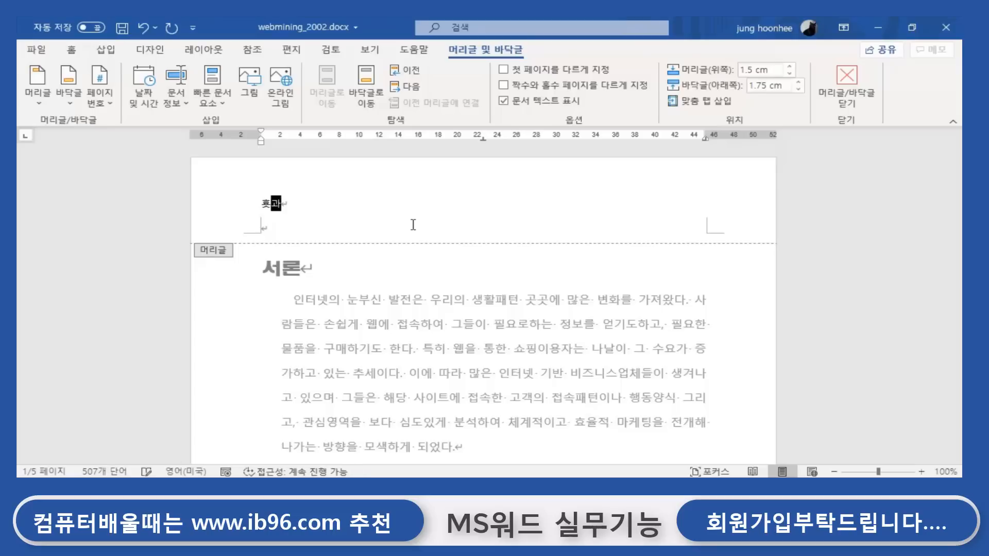
pyautogui.press('BackSpace')
pyautogui.press('BackSpace')
pyautogui.press('BackSpace')
pyautogui.write('효')
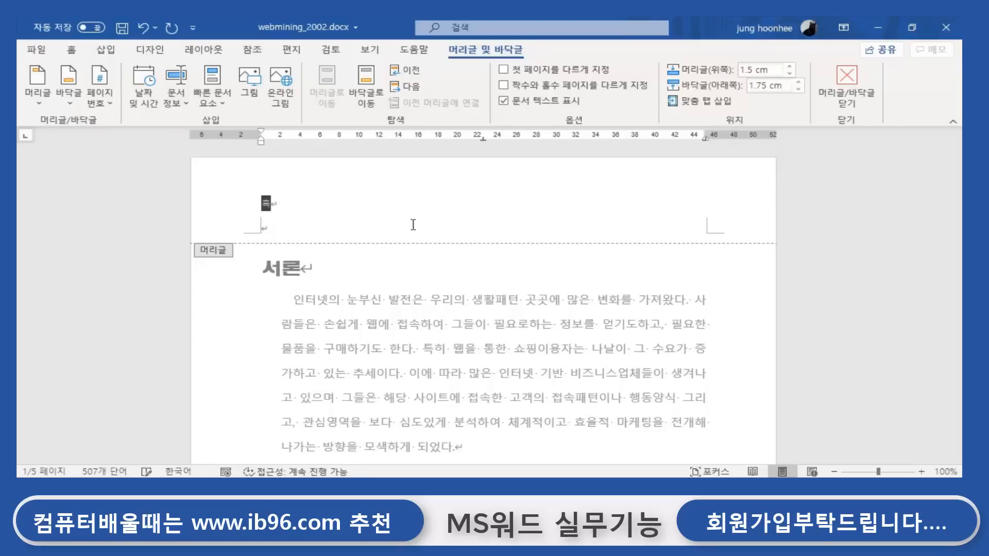
pyautogui.write('과적인 데')
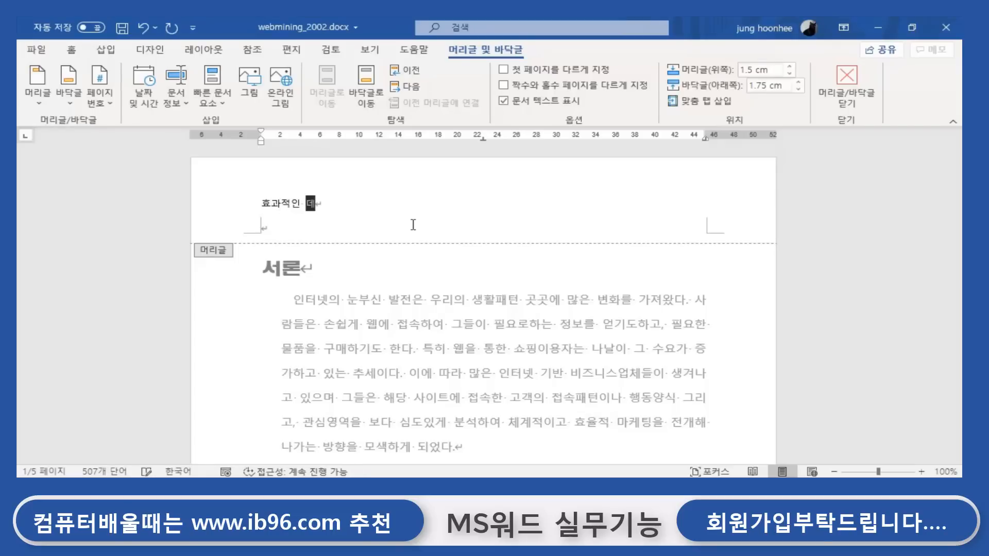
pyautogui.write('이터마이닝')
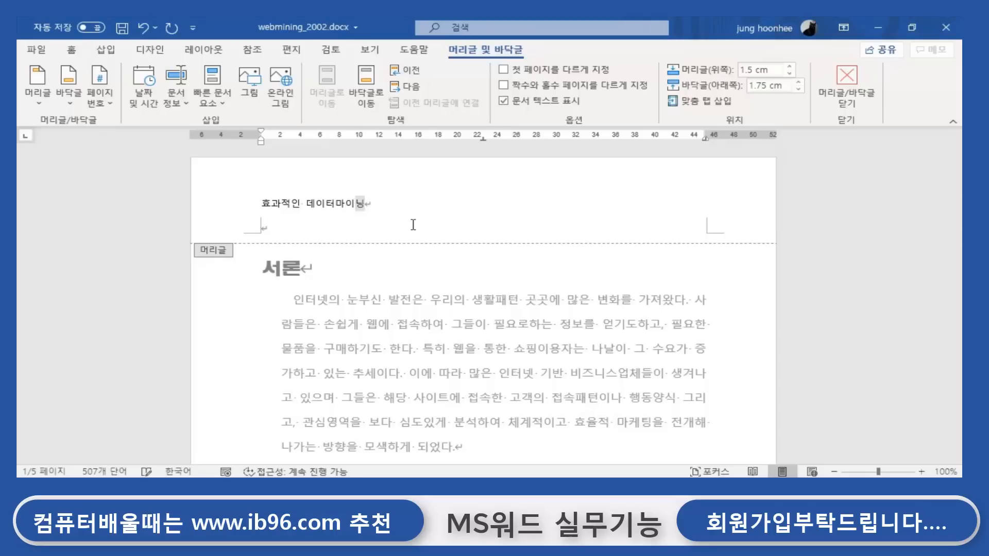
pyautogui.write(' 전처리작어')
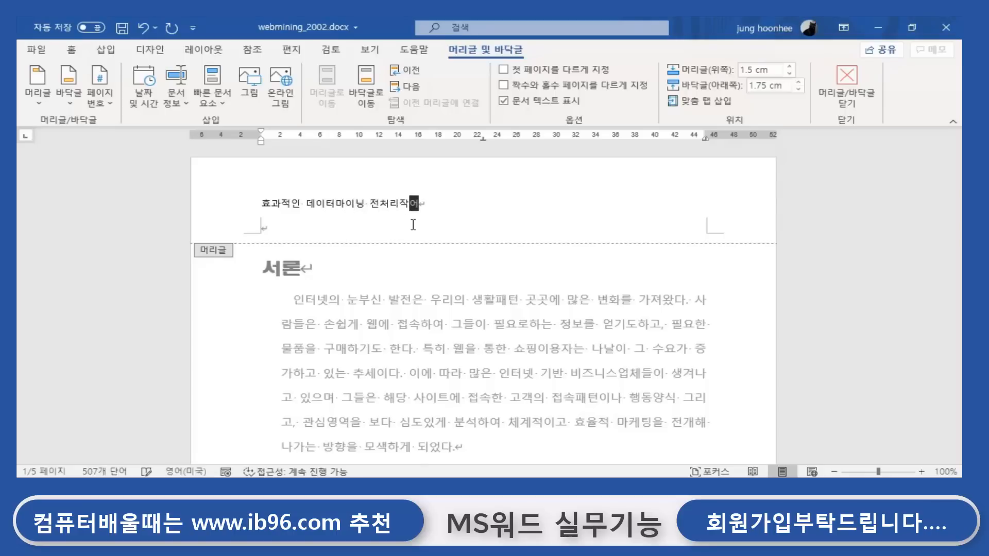
# Make the whole header text 효과적인 데이터마이닝 전처리작업 bold.
pyautogui.click(262, 204)
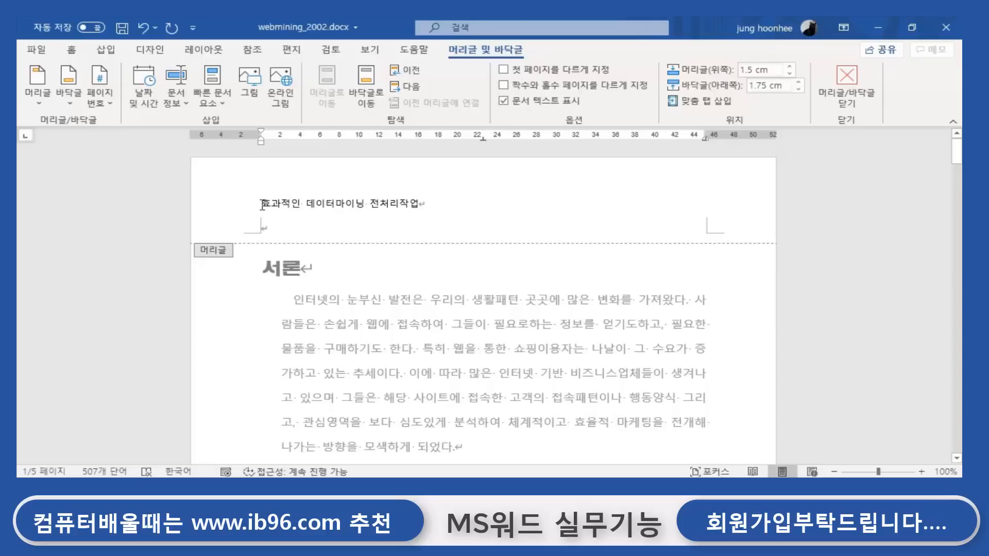
pyautogui.tripleClick(310, 205)
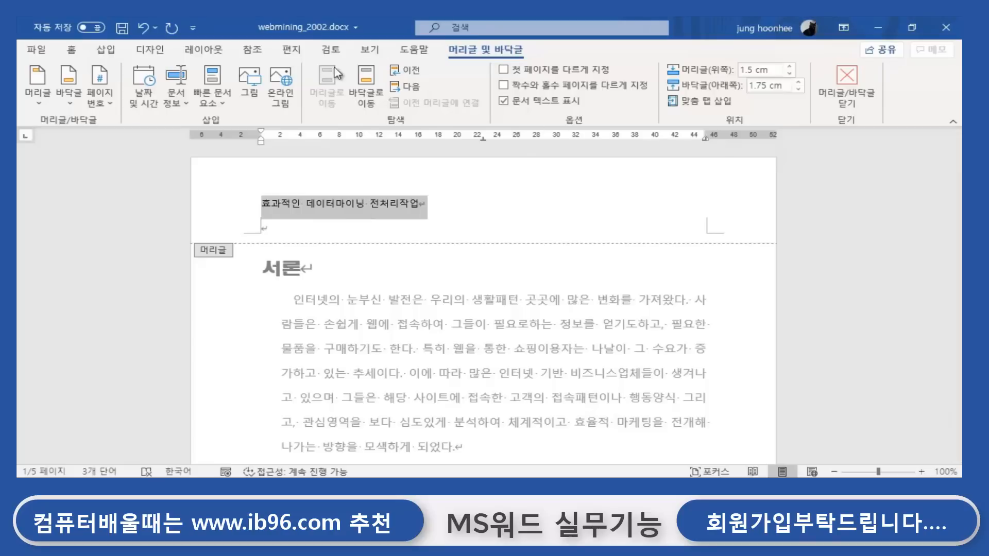
pyautogui.click(72, 50)
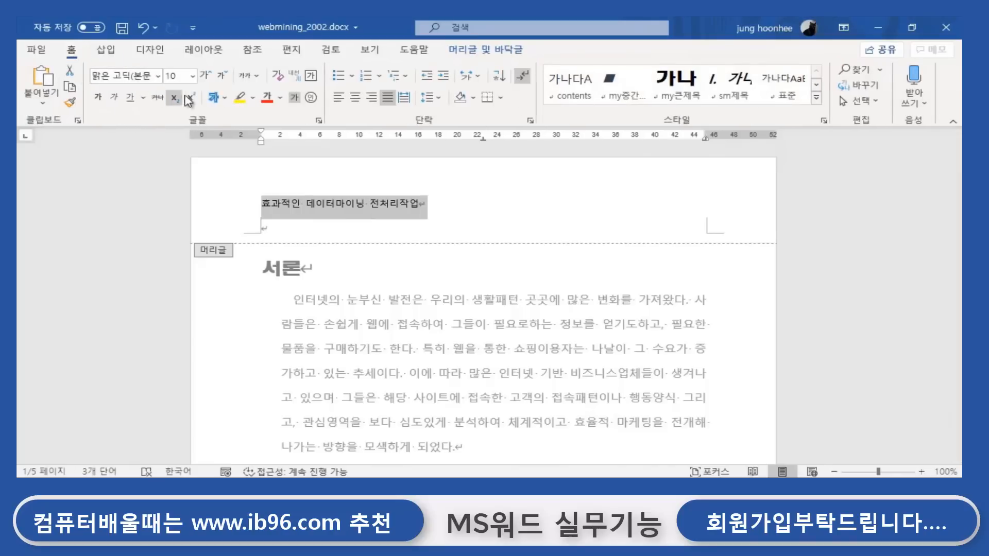
pyautogui.click(98, 96)
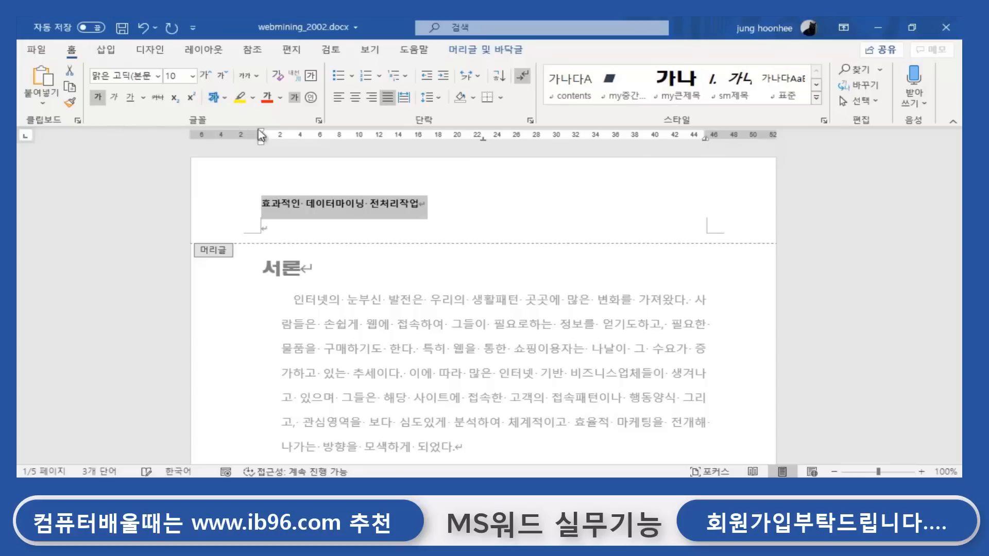
# Try the four-pointed star bullet on the header text and remove the bullet again.
pyautogui.click(351, 76)
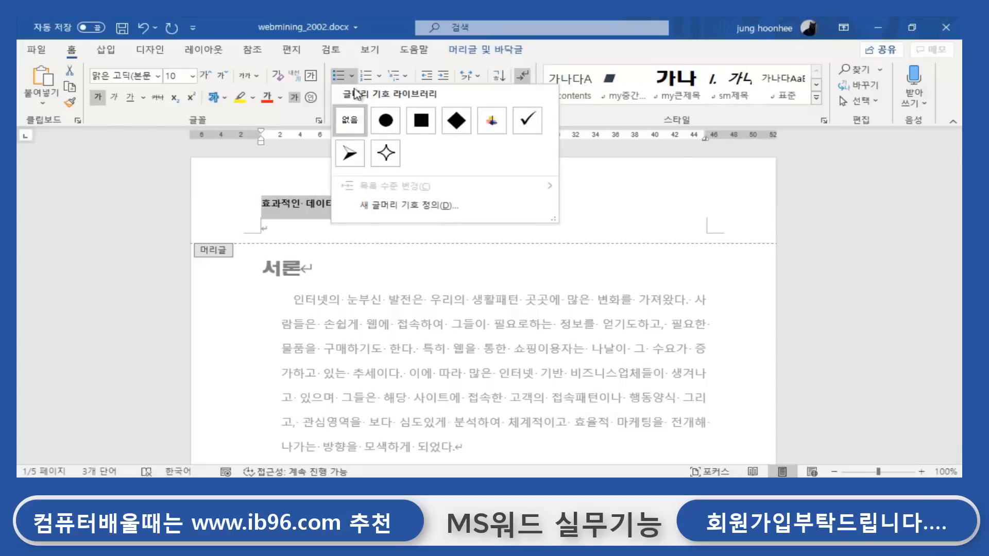
pyautogui.click(386, 153)
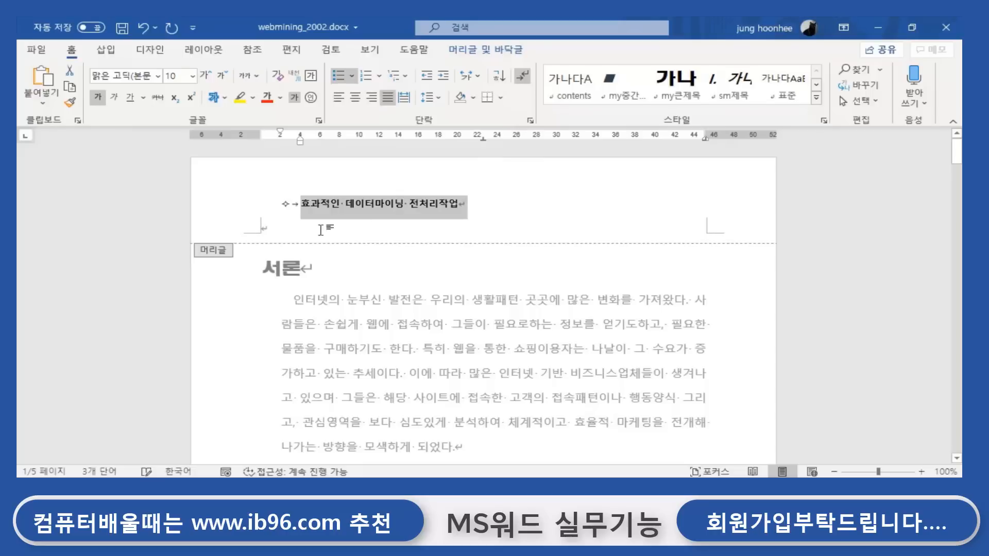
pyautogui.click(476, 205)
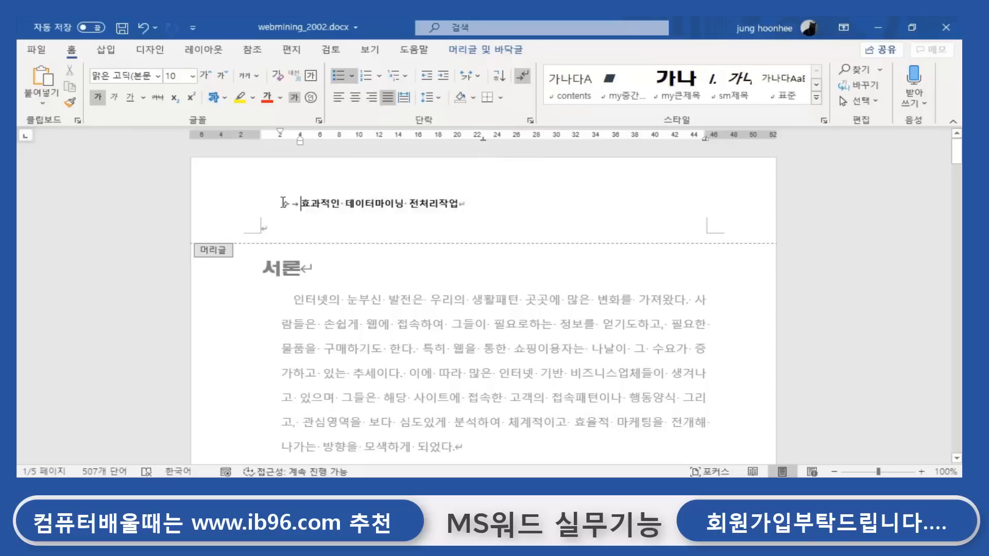
pyautogui.click(352, 76)
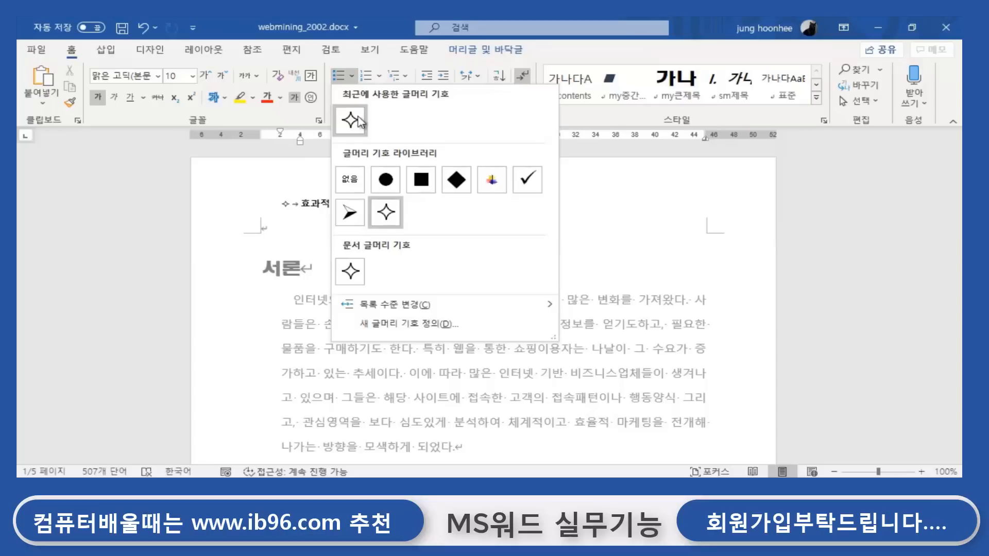
pyautogui.click(347, 181)
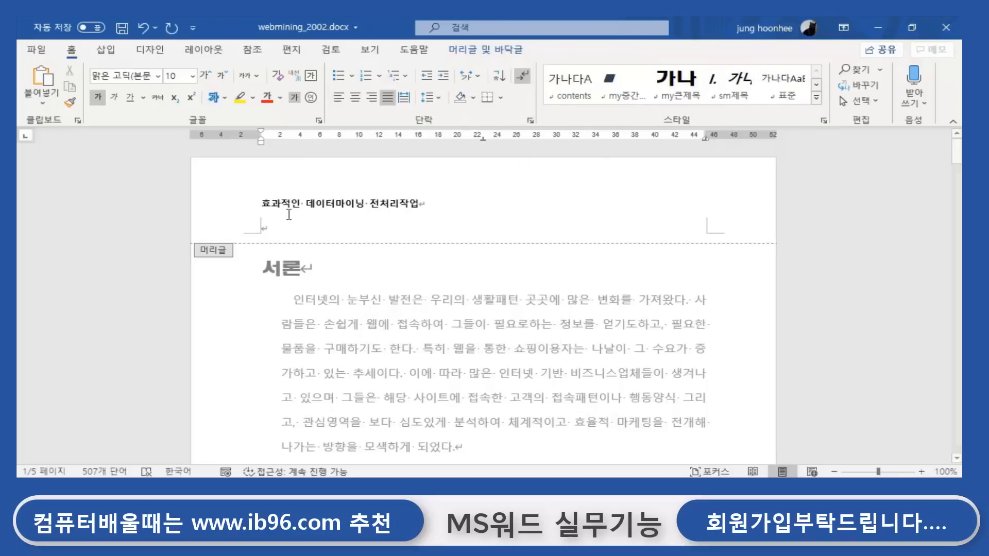
# Highlight the whole header text in green and close header editing to return to the document body.
pyautogui.moveTo(429, 204); pyautogui.dragTo(261, 204)
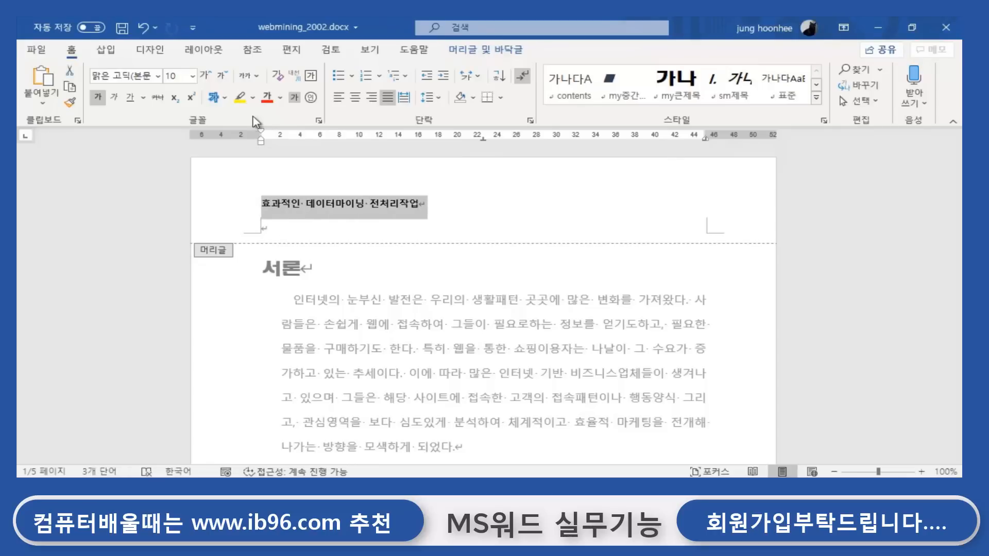
pyautogui.click(257, 99)
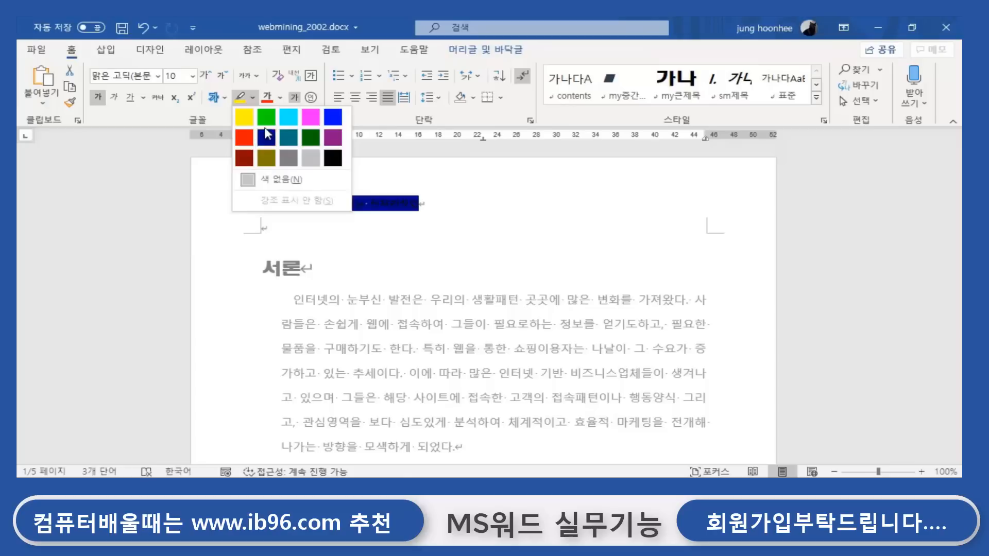
pyautogui.click(267, 117)
pyautogui.click(424, 206)
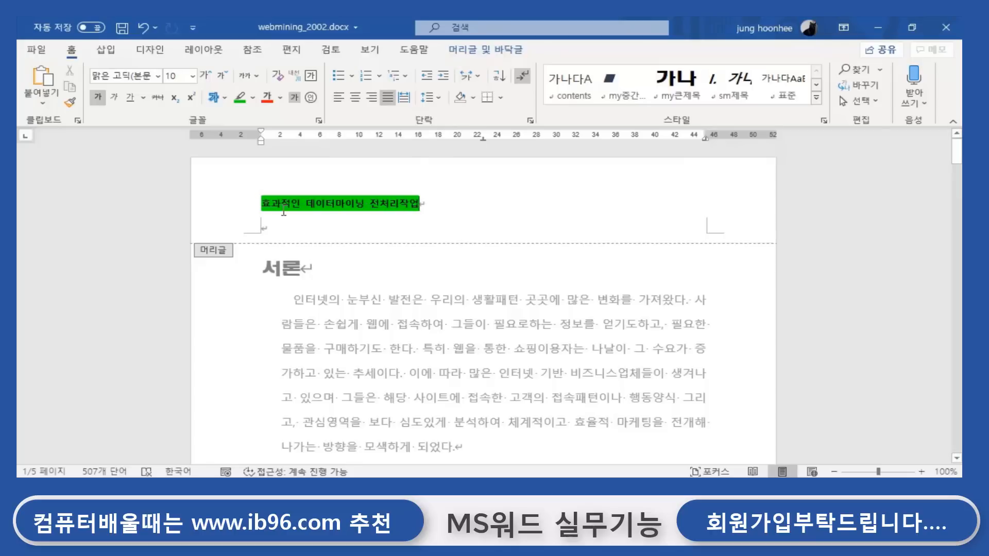
pyautogui.click(471, 53)
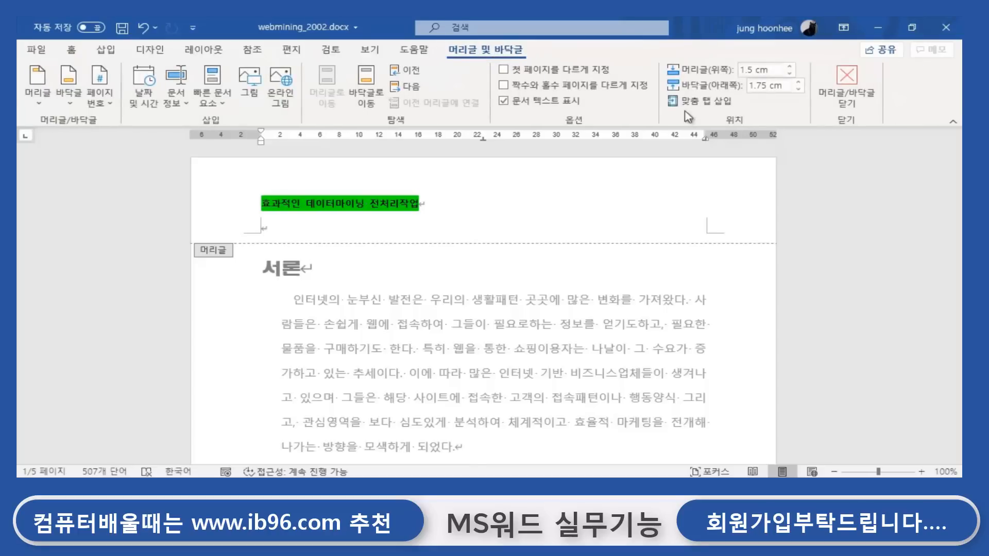
pyautogui.click(848, 88)
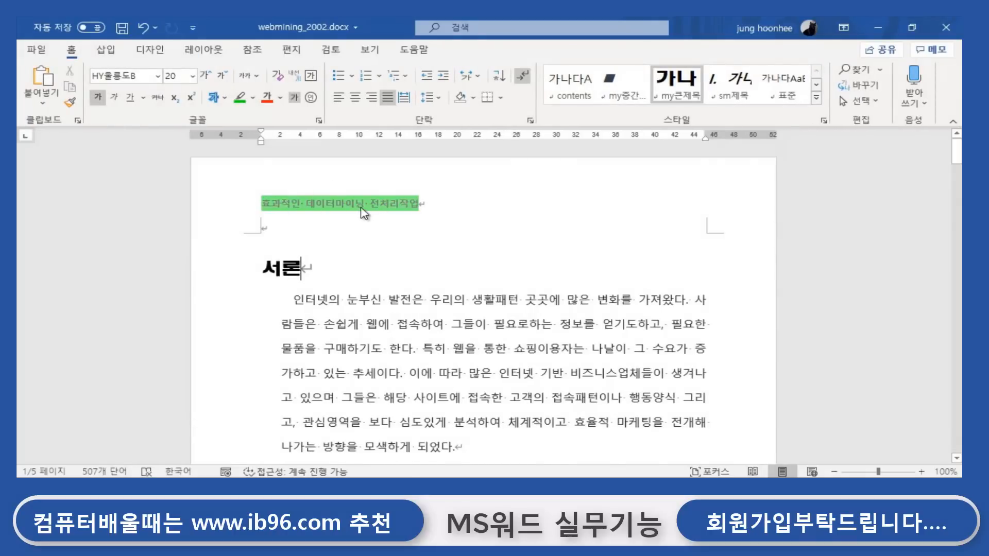
# Examine the header on the following pages of the document and return to the first page.
pyautogui.scroll(-15, 363, 213)
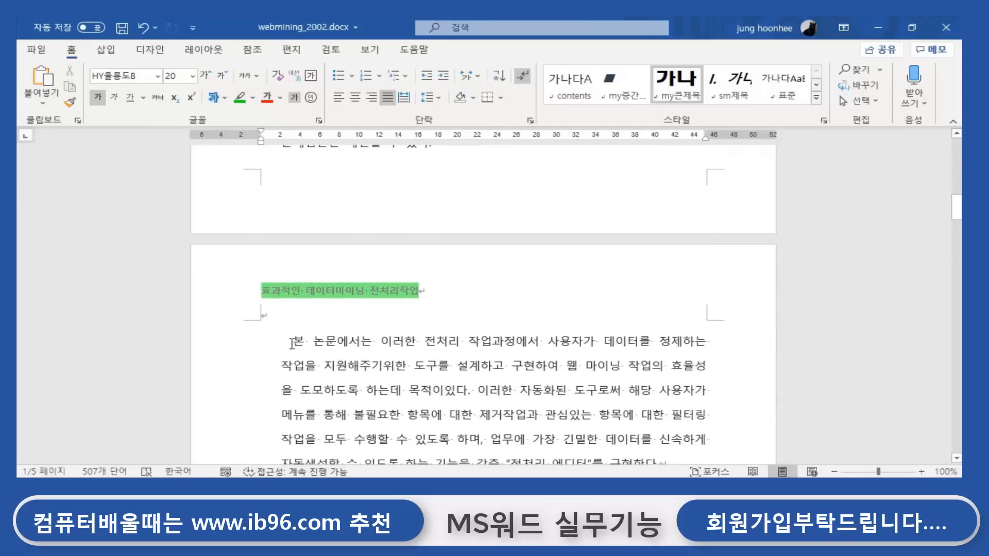
pyautogui.scroll(-3, 356, 328)
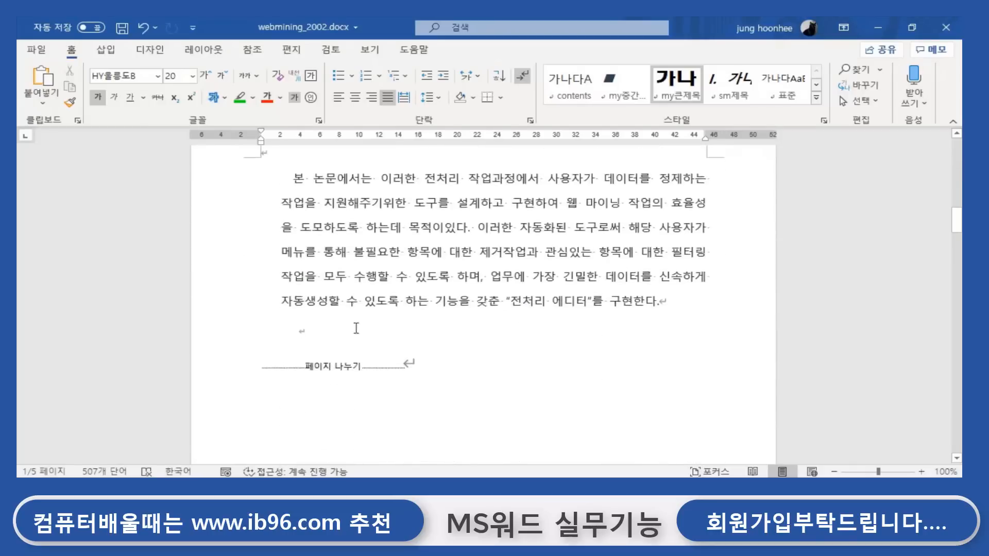
pyautogui.scroll(-8, 356, 328)
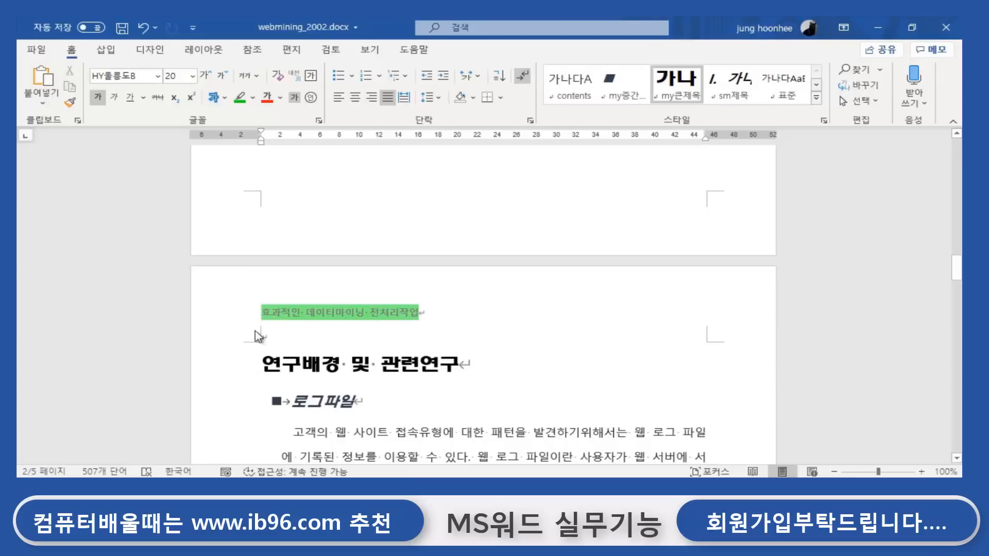
pyautogui.scroll(-15, 333, 338)
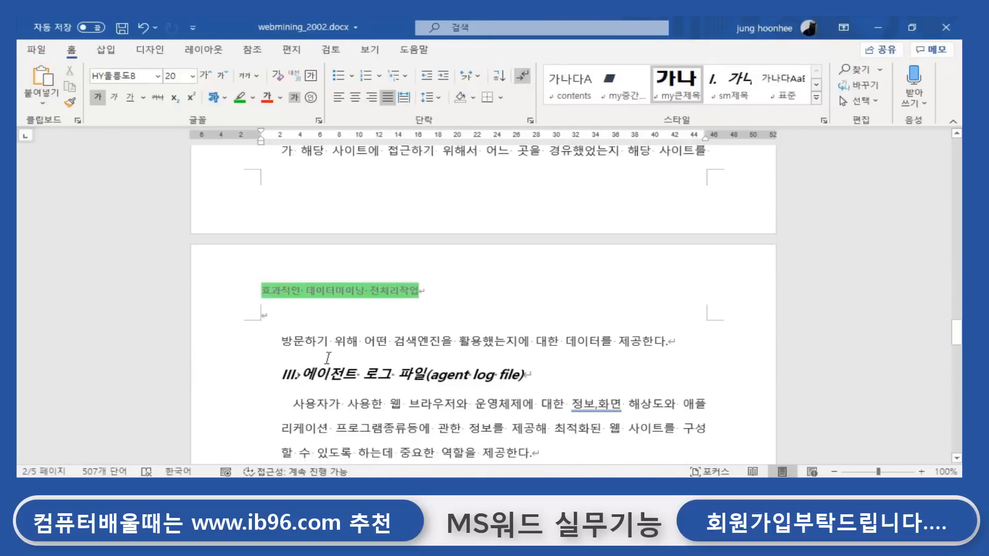
pyautogui.scroll(3, 408, 314)
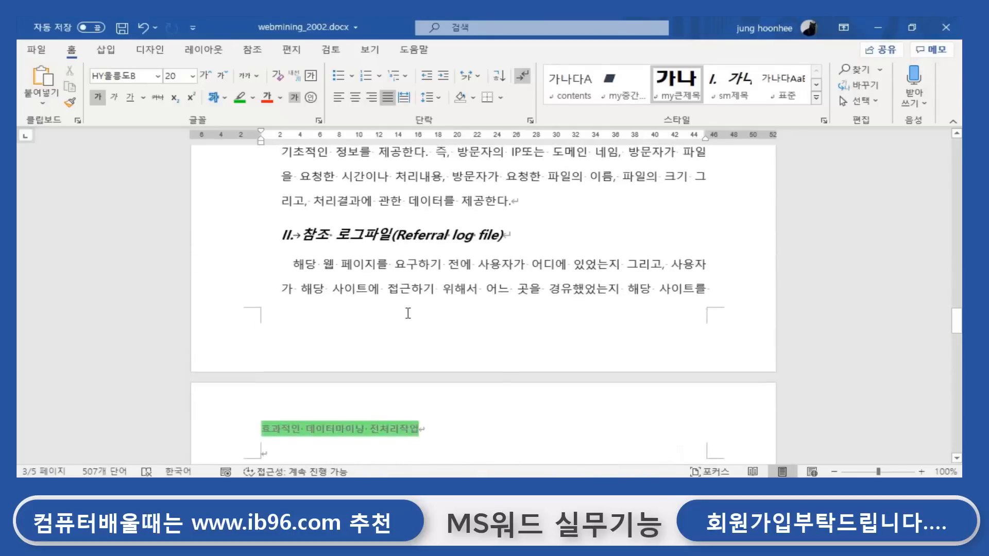
pyautogui.scroll(15, 408, 314)
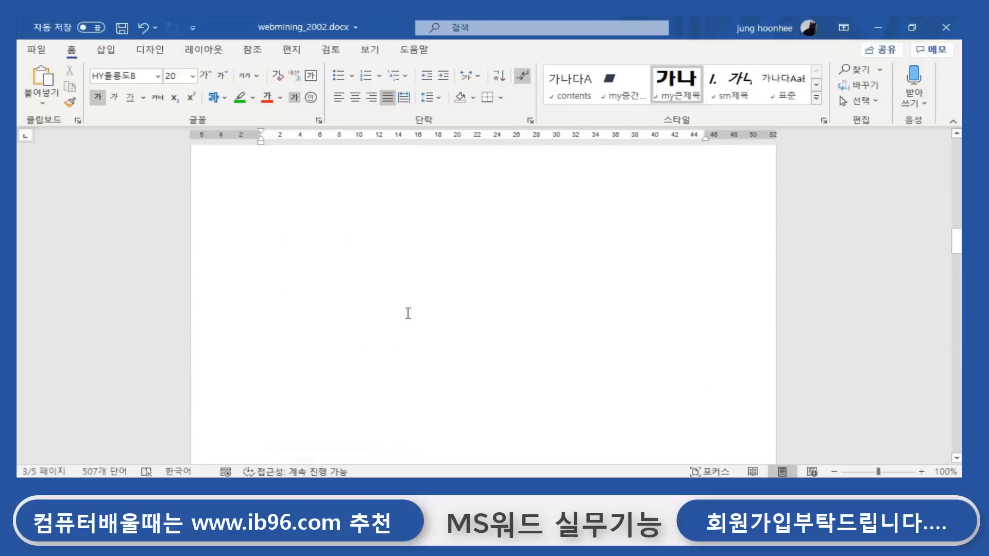
pyautogui.scroll(-10, 408, 314)
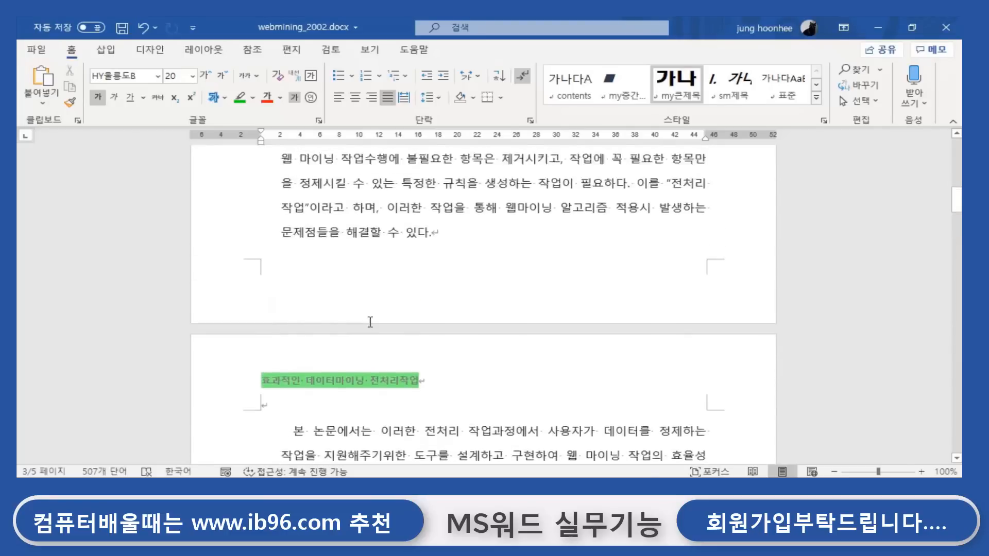
pyautogui.scroll(10, 370, 322)
pyautogui.scroll(2, 370, 322)
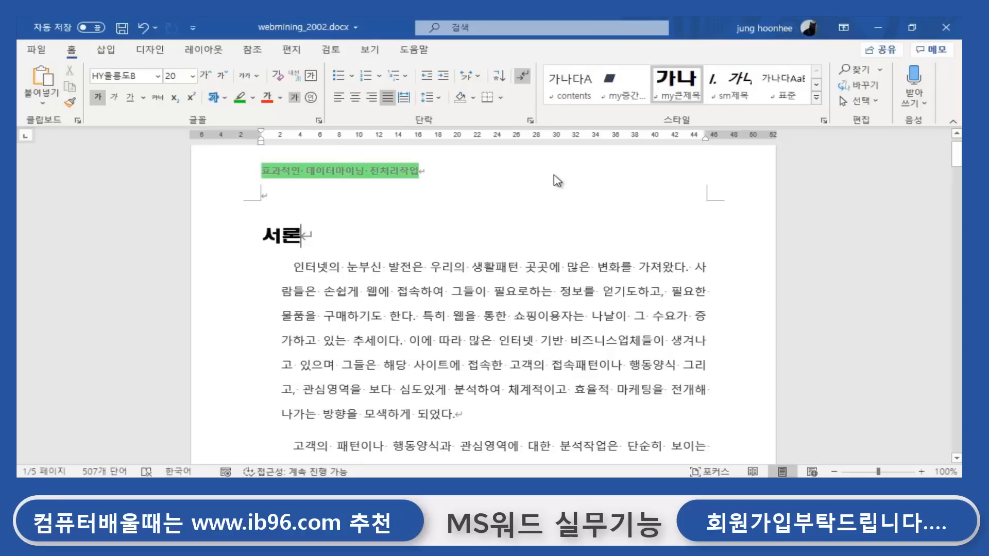
# Set the page number format to the dashed style - 1 -, - 2 -, - 3 -.
pyautogui.click(106, 49)
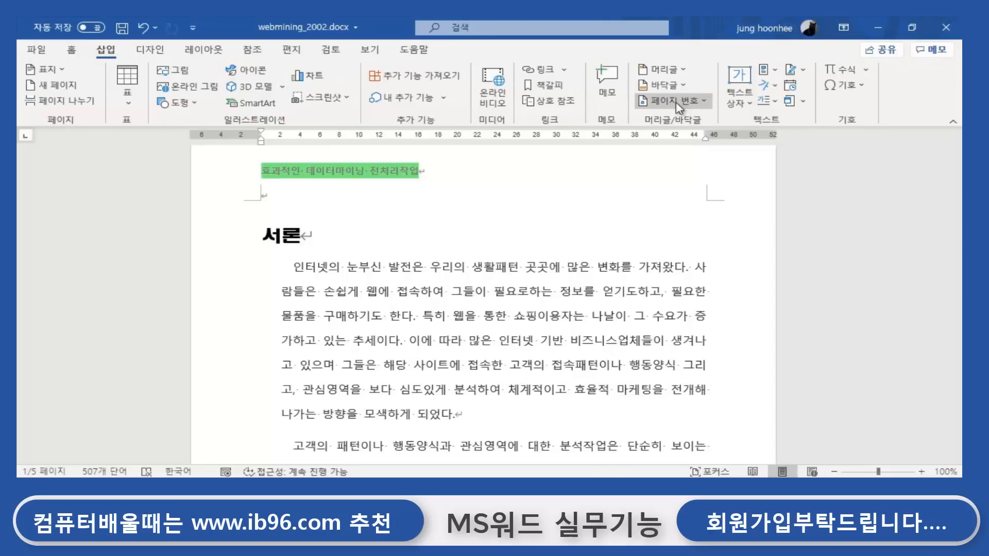
pyautogui.click(708, 103)
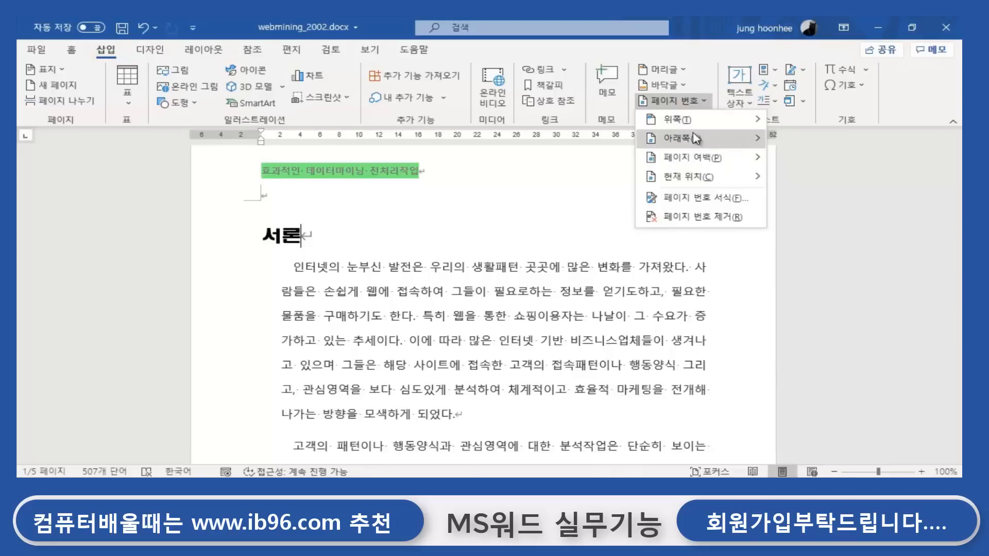
pyautogui.moveTo(693, 138)
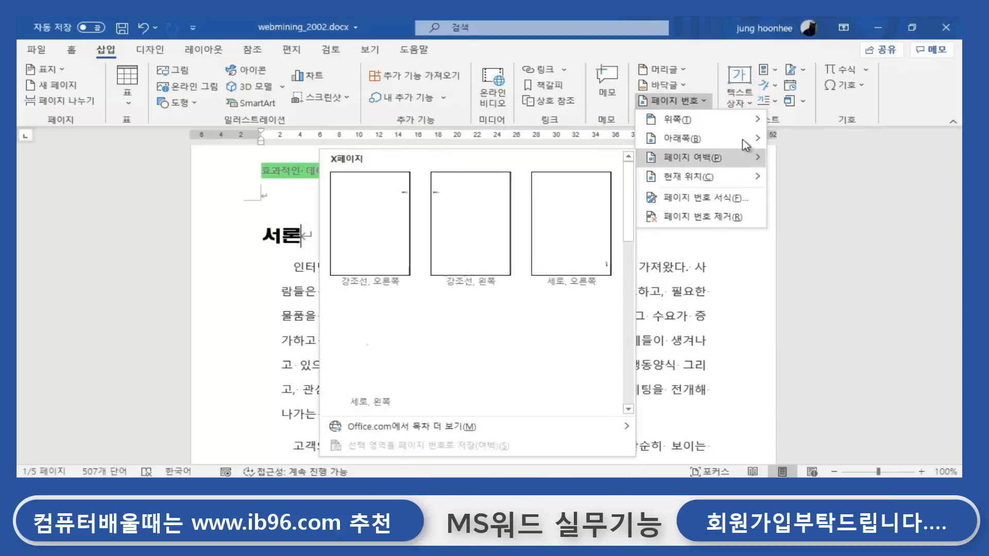
pyautogui.moveTo(744, 144)
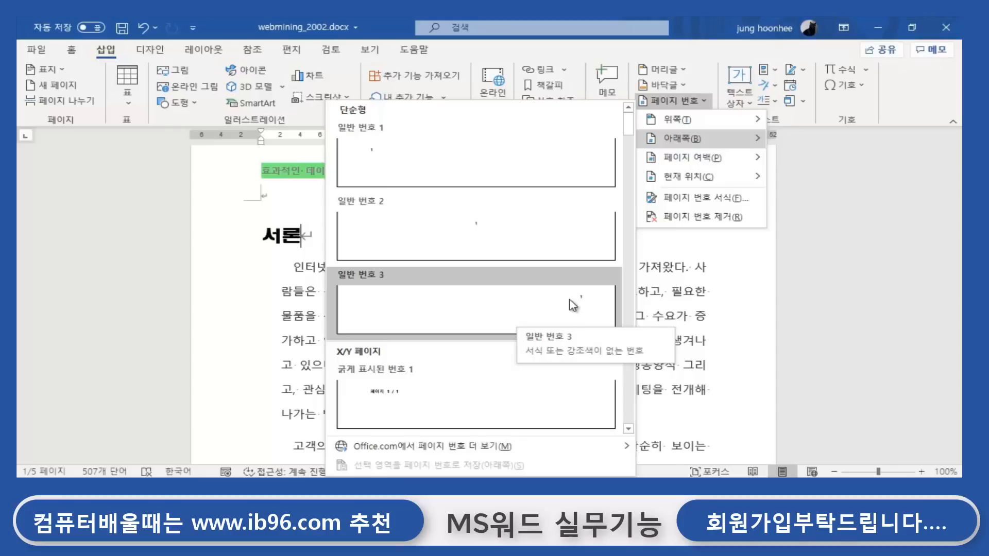
pyautogui.click(723, 200)
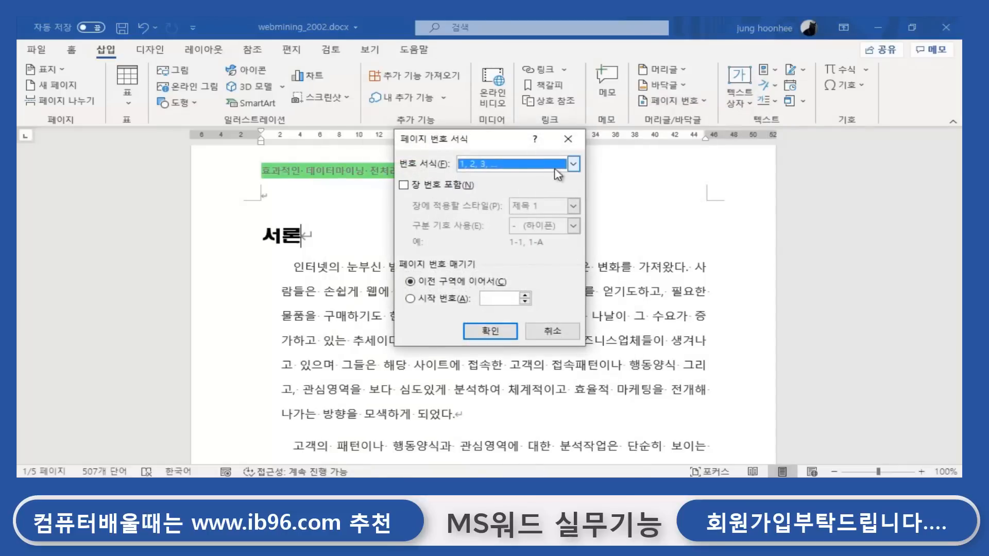
pyautogui.click(575, 164)
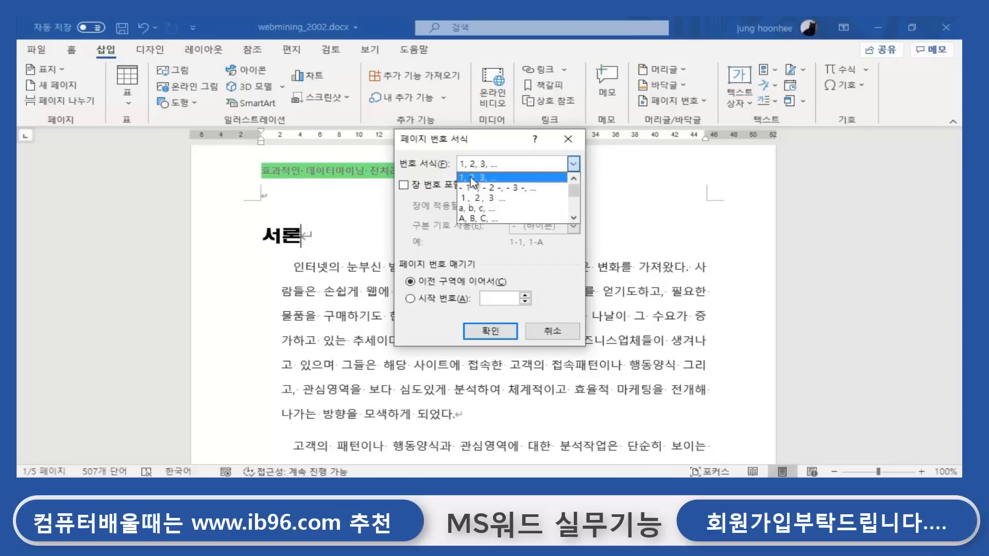
pyautogui.click(573, 219)
pyautogui.click(573, 220)
pyautogui.click(573, 219)
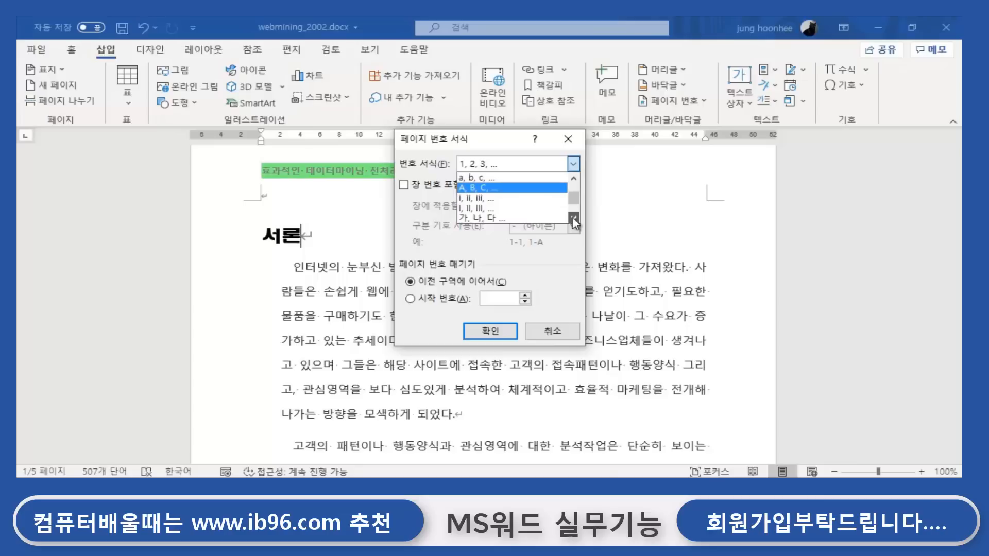
pyautogui.click(574, 219)
pyautogui.click(574, 219)
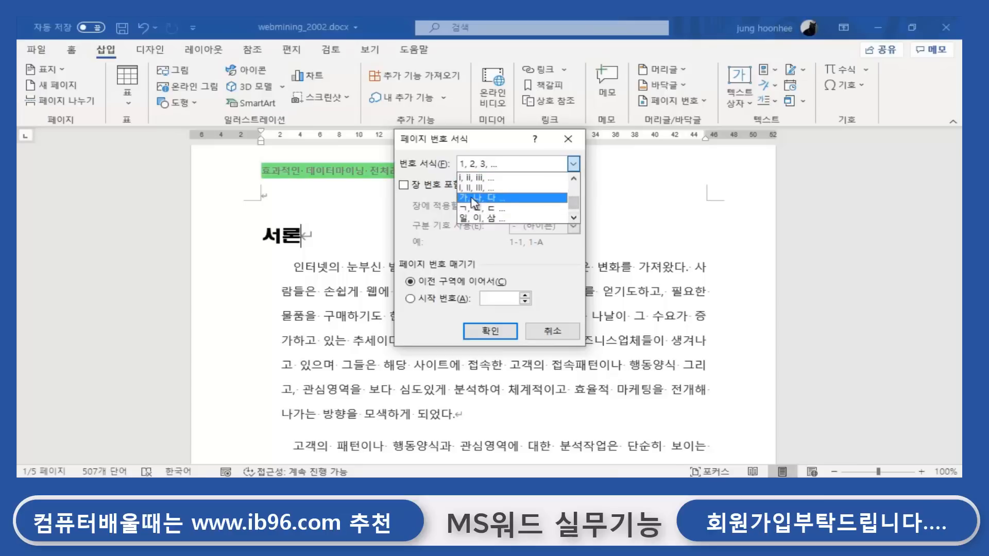
pyautogui.scroll(5, 525, 208)
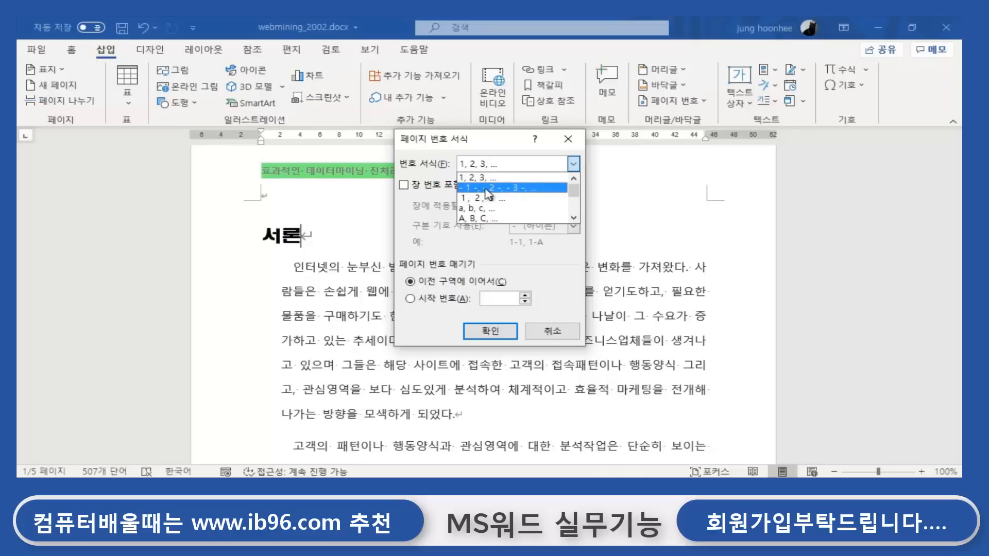
pyautogui.click(516, 189)
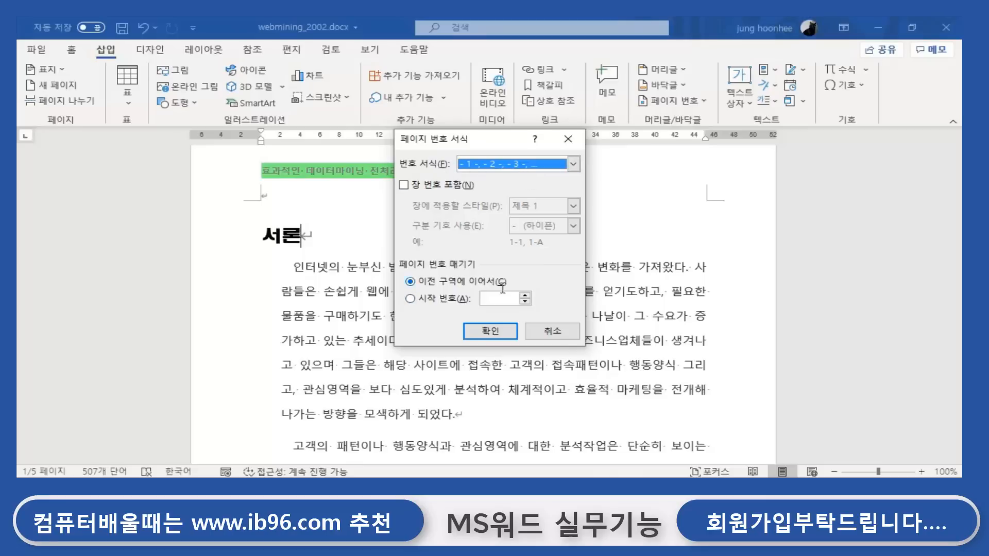
pyautogui.click(489, 331)
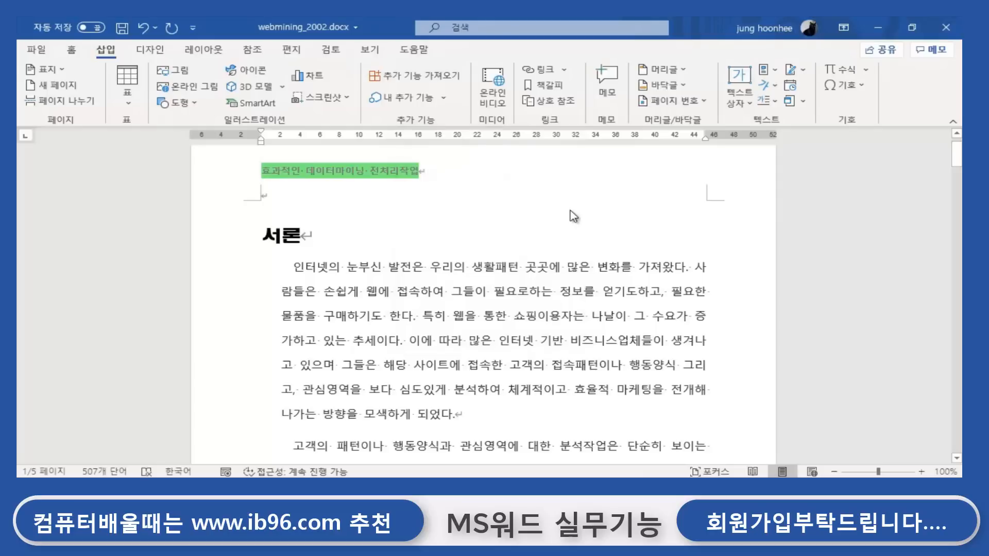
# Insert right-aligned page numbers at the bottom of the pages using the 일반 번호 3 design.
pyautogui.click(705, 110)
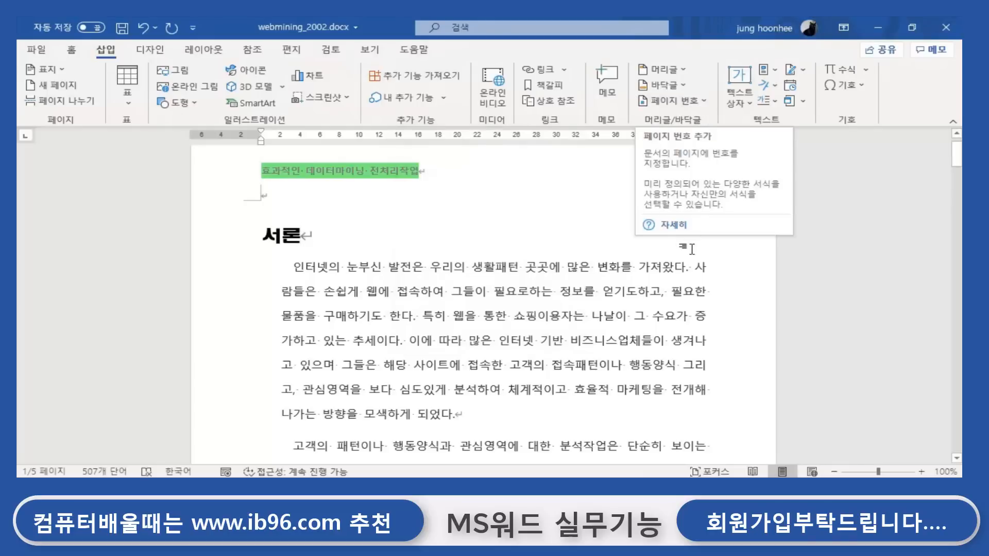
pyautogui.click(691, 250)
pyautogui.scroll(-4, 693, 252)
pyautogui.scroll(-3, 693, 252)
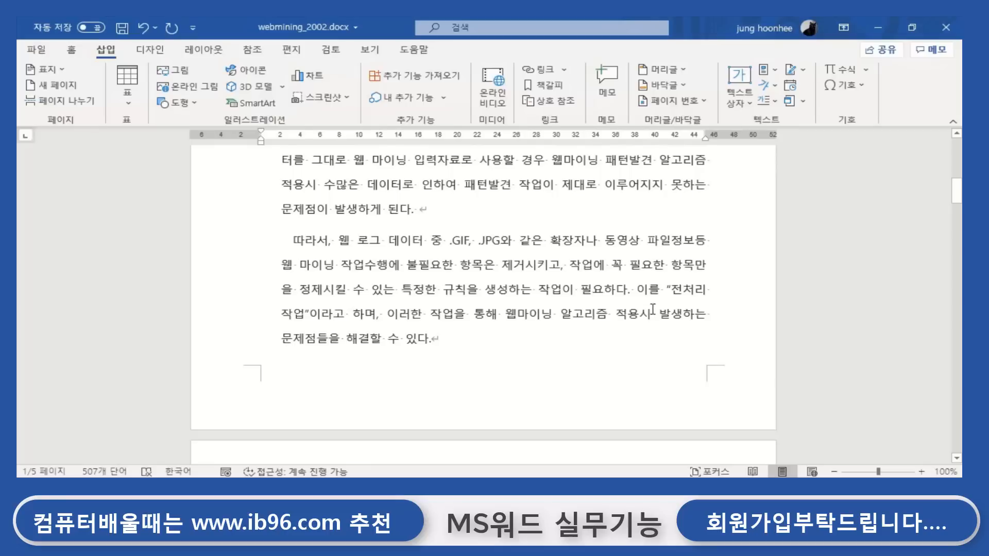
pyautogui.scroll(7, 653, 309)
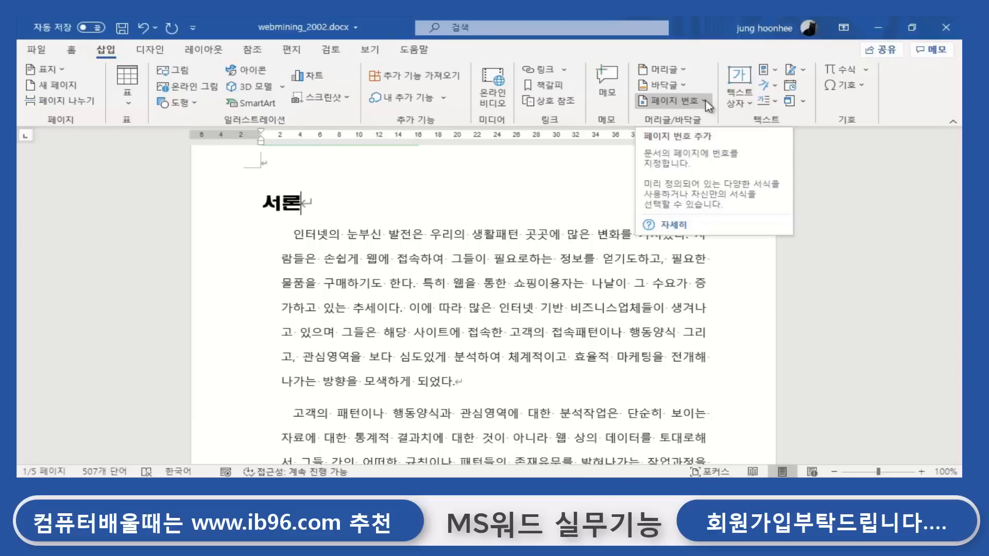
pyautogui.click(705, 101)
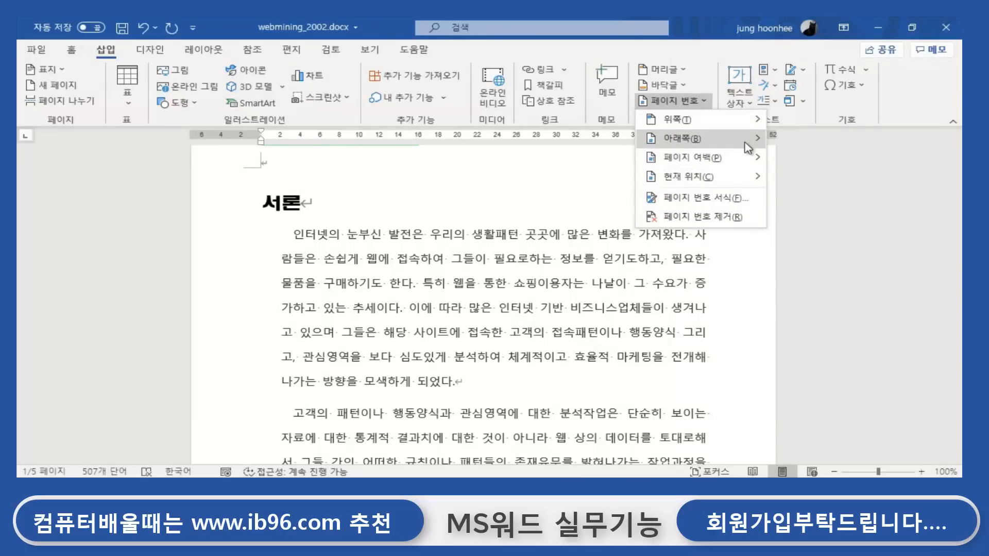
pyautogui.moveTo(748, 146)
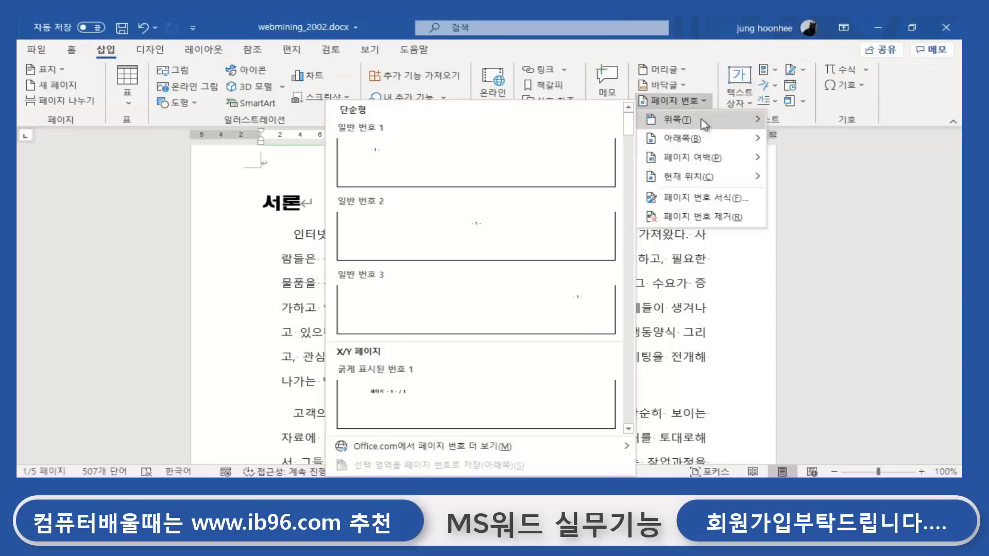
pyautogui.moveTo(701, 123)
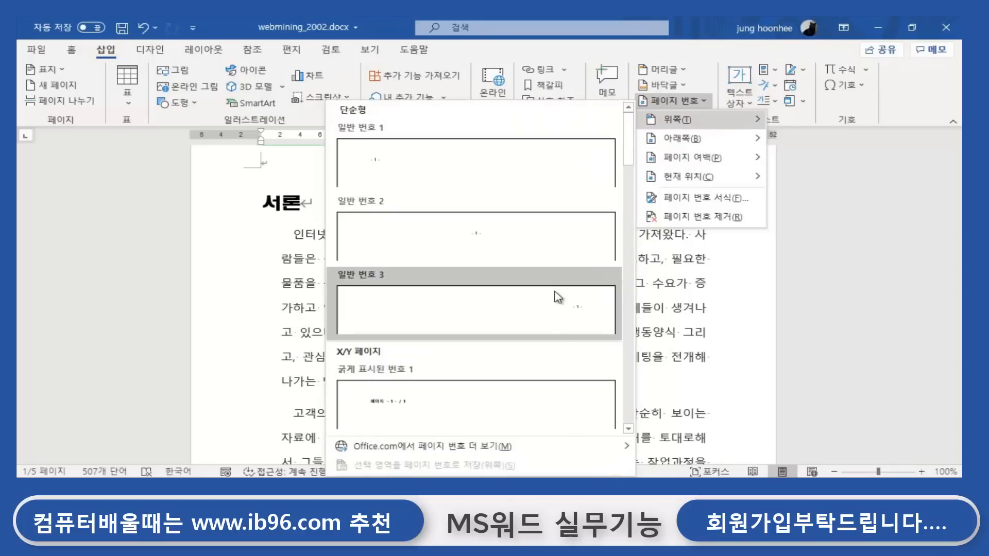
pyautogui.moveTo(694, 146)
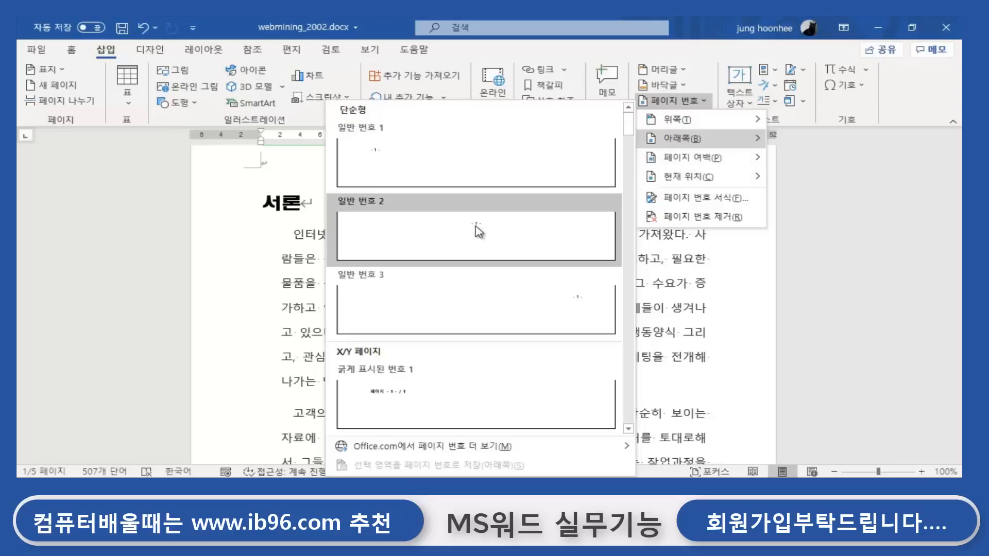
pyautogui.click(582, 307)
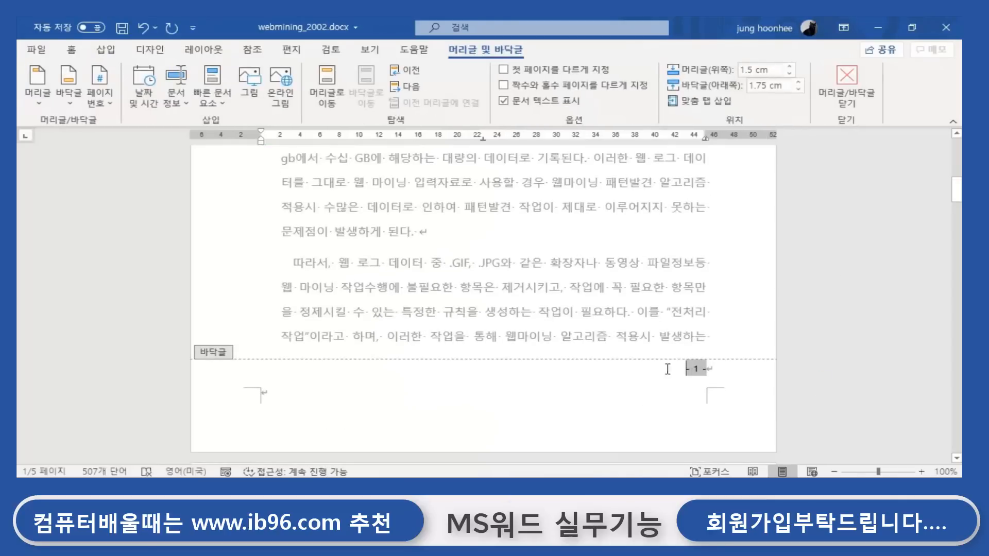
# Examine the footer page numbers and the header on the first two pages and return to the document's beginning.
pyautogui.scroll(-10, 716, 402)
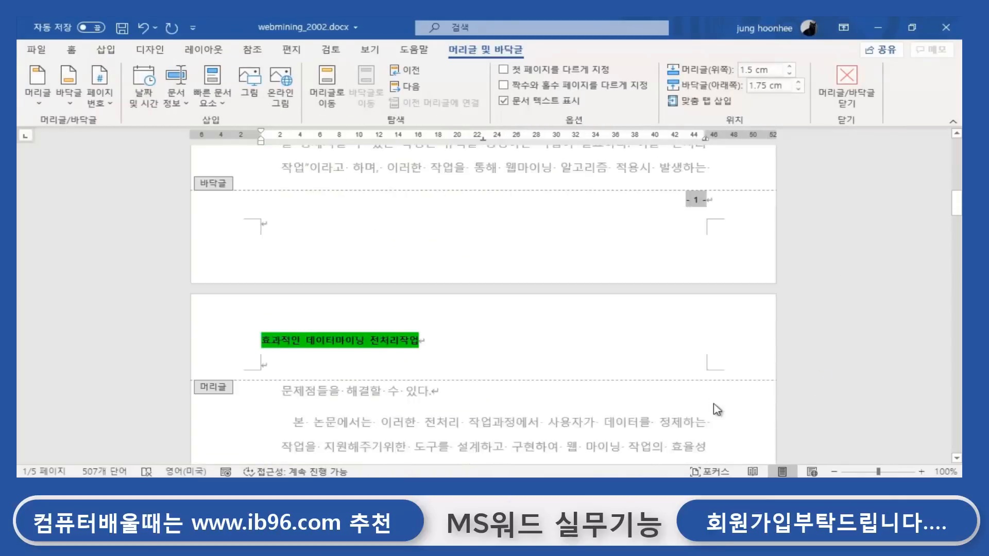
pyautogui.scroll(-5, 716, 409)
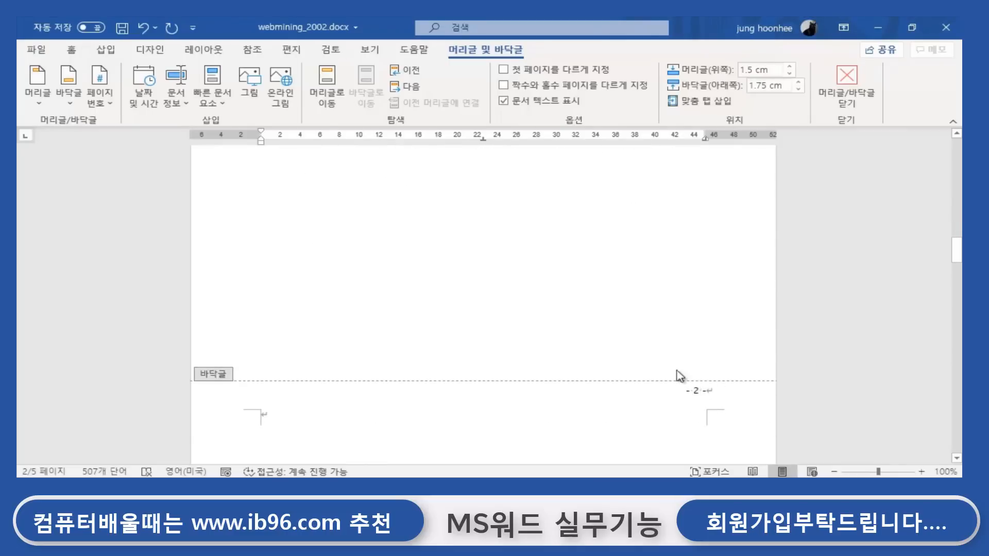
pyautogui.scroll(12, 644, 356)
pyautogui.scroll(12, 644, 353)
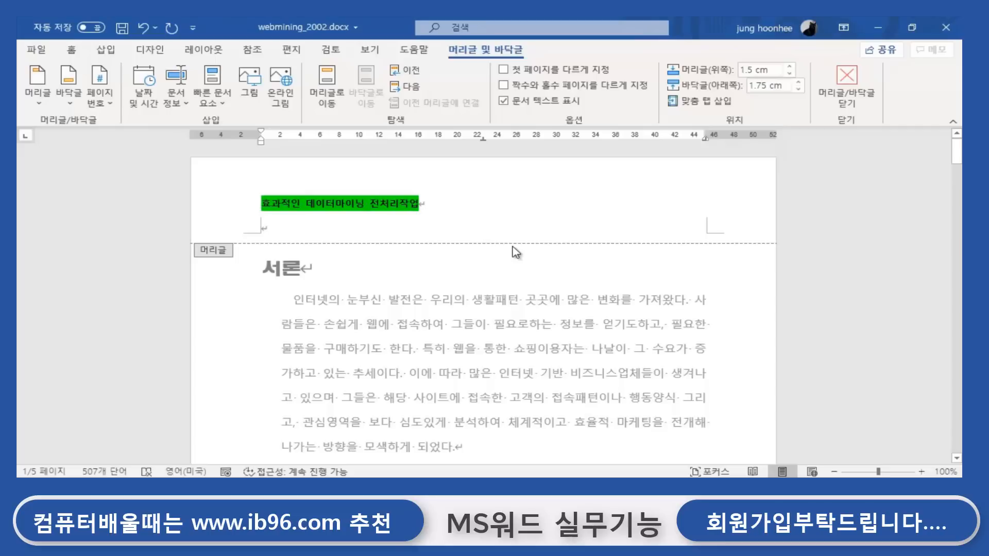
pyautogui.scroll(-8, 512, 250)
pyautogui.scroll(8, 505, 264)
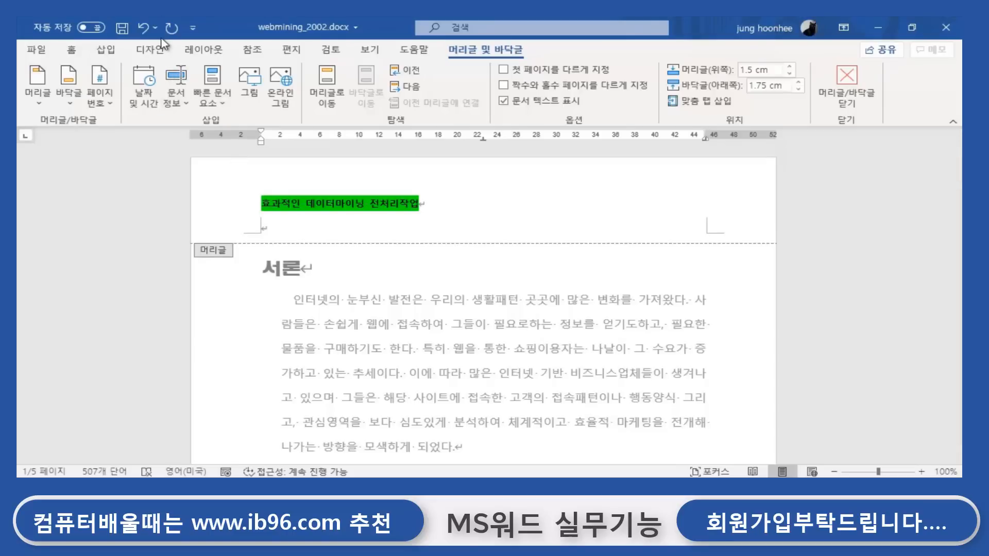
# Add a box (상자) page border to the whole document and check it on the first two pages.
pyautogui.click(150, 50)
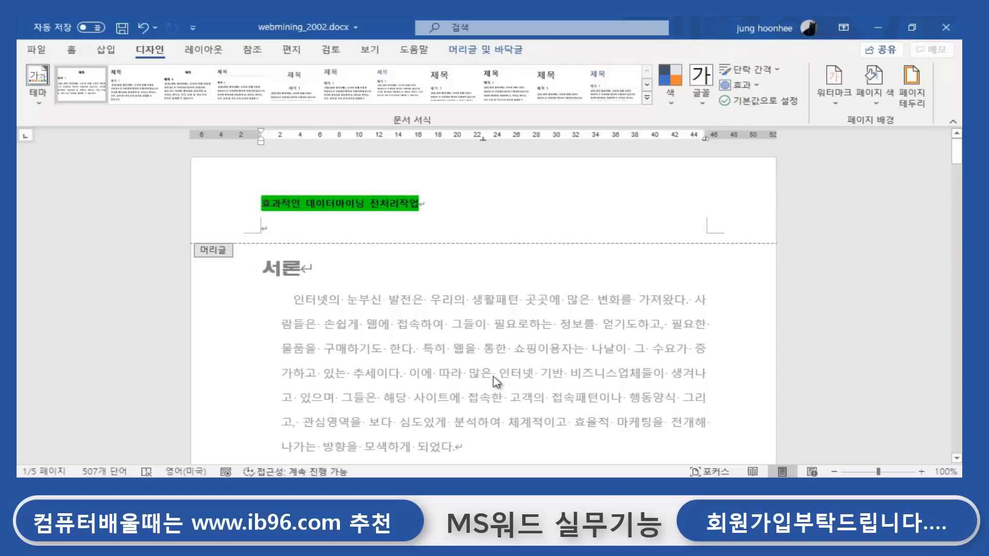
pyautogui.click(913, 87)
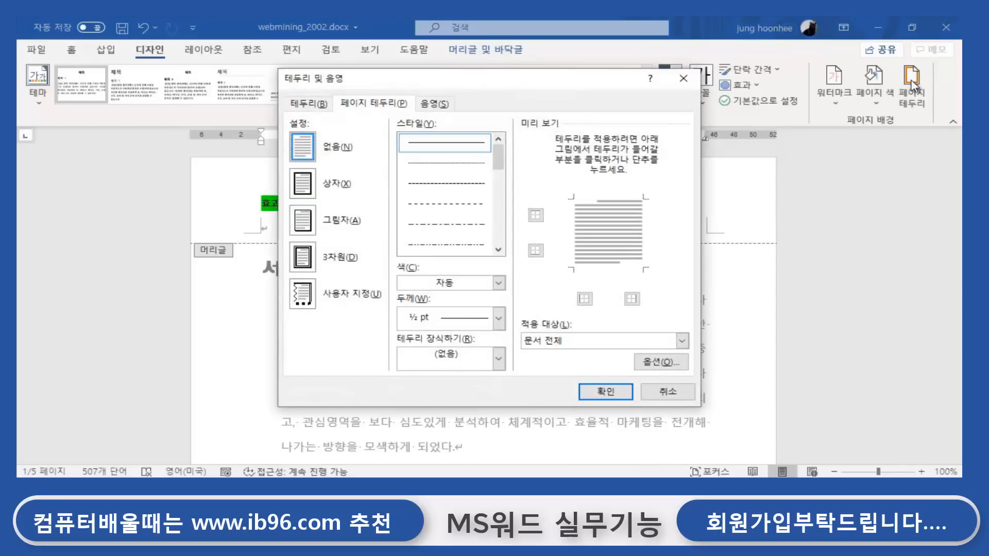
pyautogui.moveTo(586, 89); pyautogui.dragTo(768, 78)
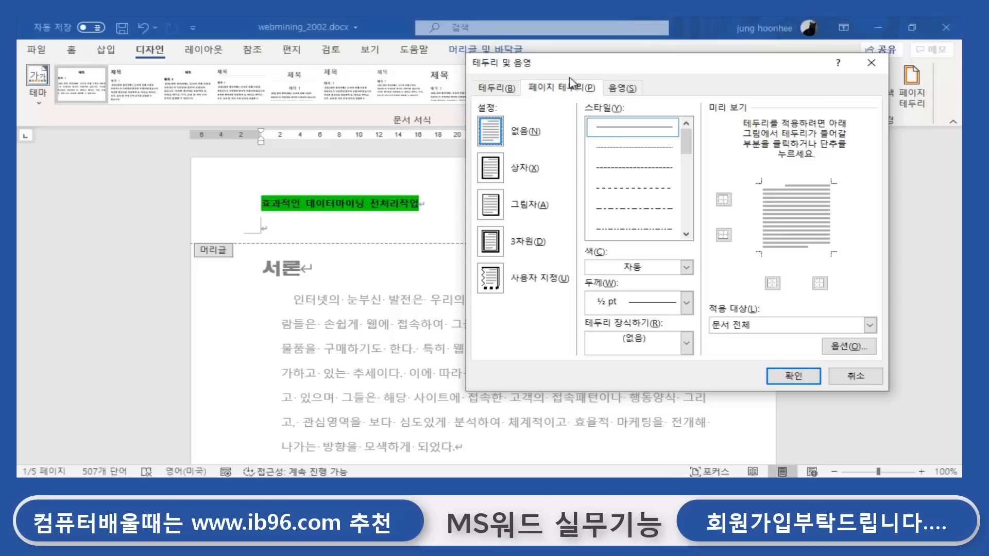
pyautogui.click(498, 173)
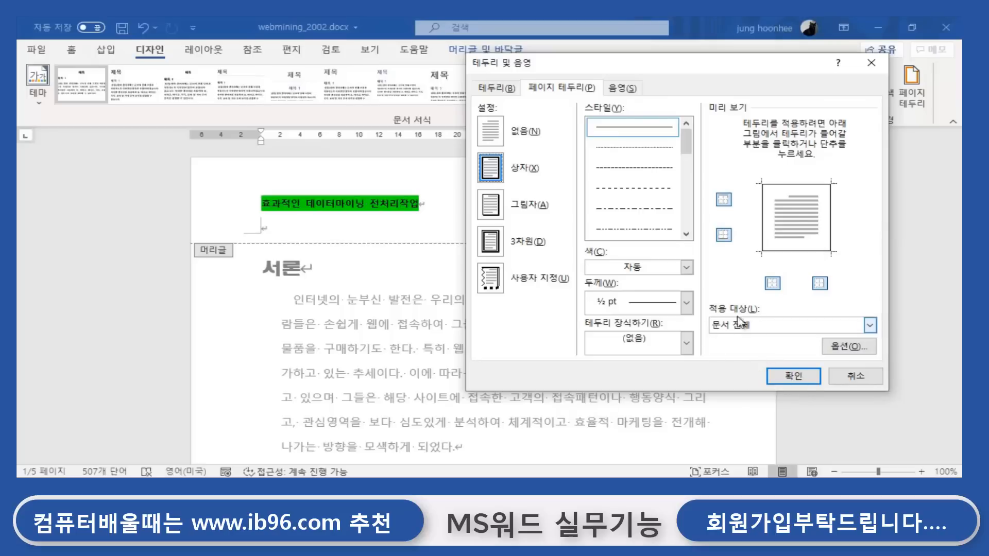
pyautogui.click(802, 376)
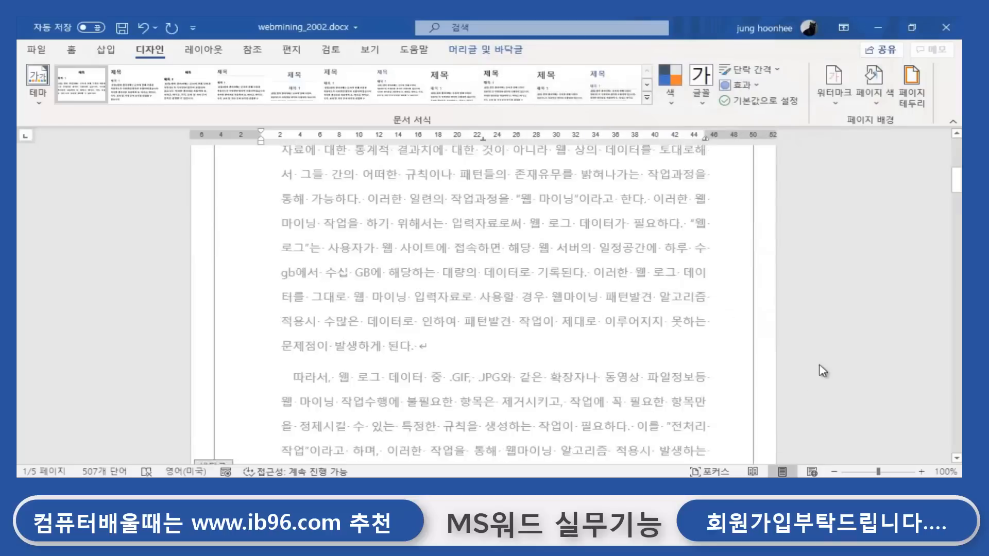
pyautogui.scroll(-1, 822, 371)
pyautogui.scroll(-2, 747, 412)
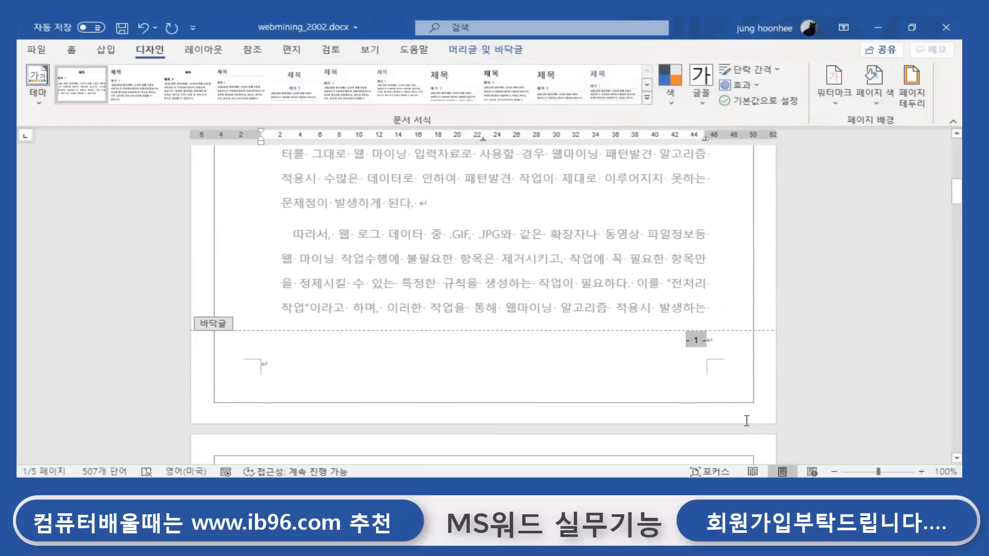
pyautogui.scroll(-5, 747, 421)
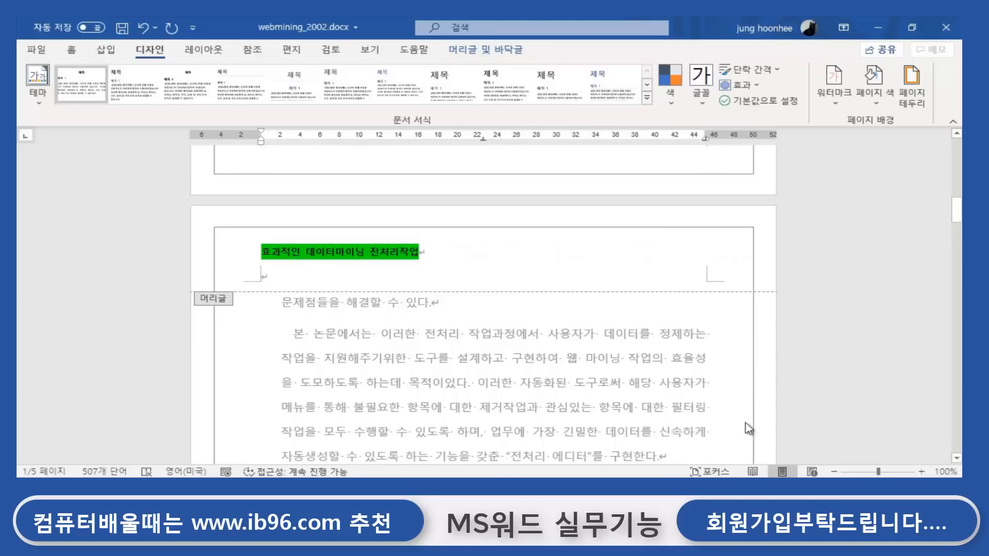
pyautogui.scroll(5, 749, 429)
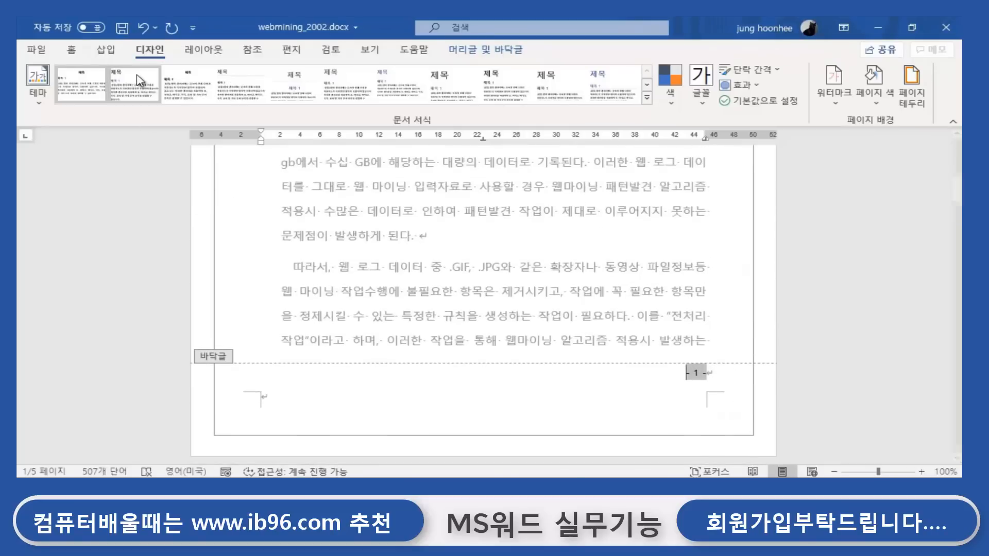
# Open the print preview and examine the header, page border and page numbers through page 3.
pyautogui.click(37, 52)
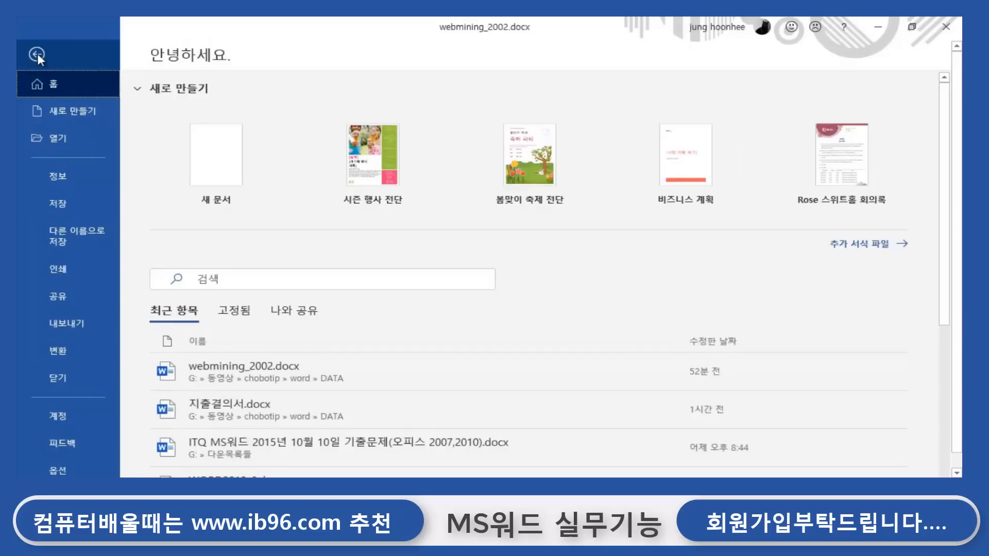
pyautogui.click(61, 271)
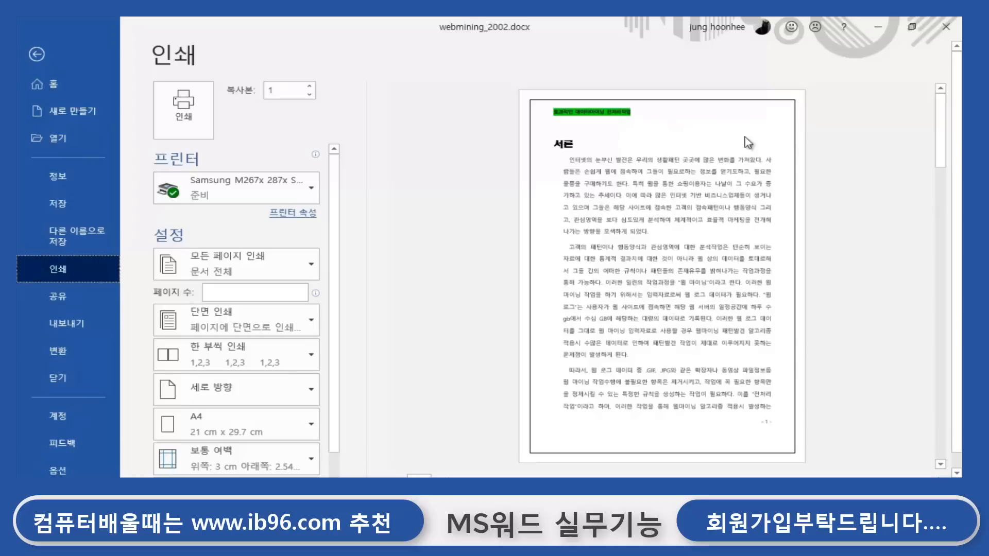
pyautogui.scroll(-2, 758, 356)
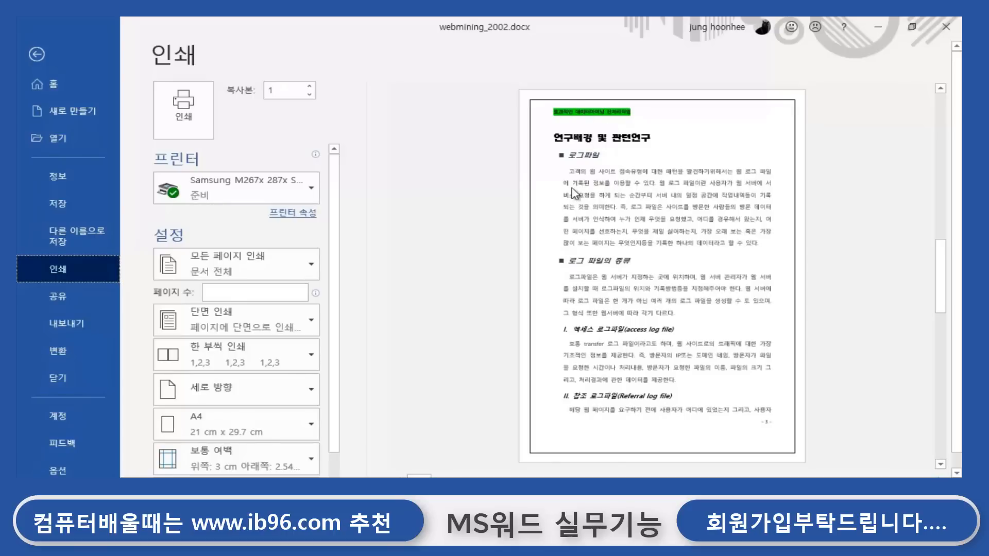
pyautogui.click(759, 433)
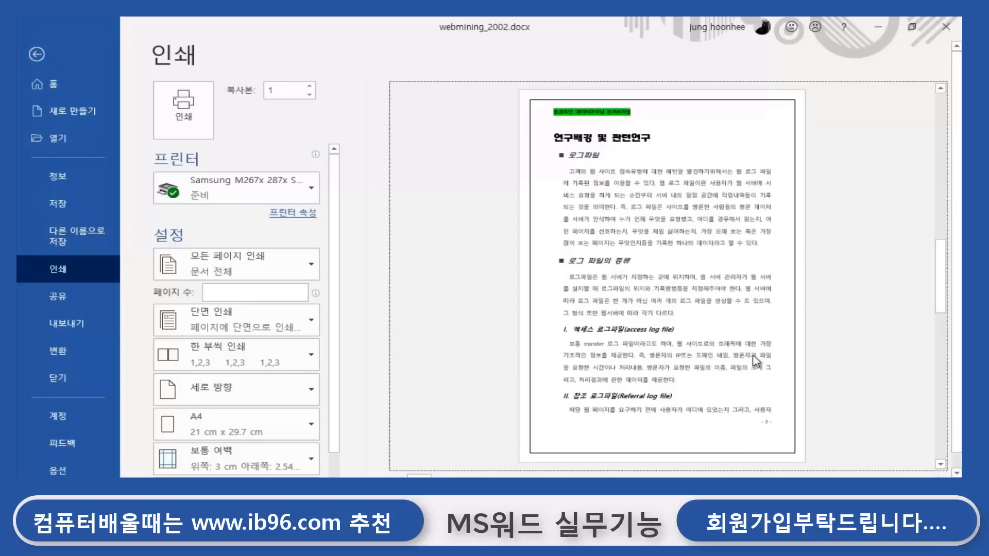
# Compare the page numbers on pages 2 and 3 in the print preview, check the last page and return to the document.
pyautogui.scroll(1, 756, 361)
pyautogui.scroll(1, 771, 447)
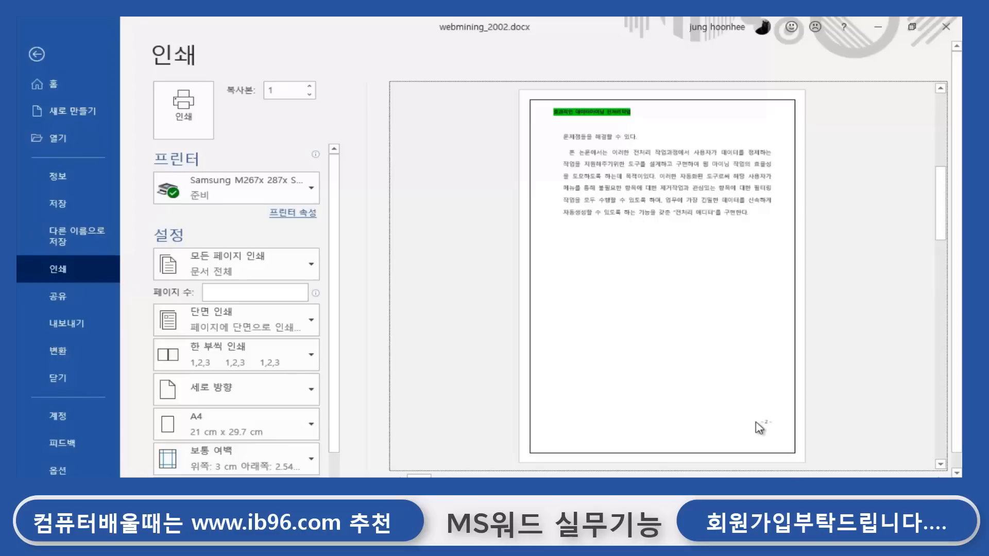
pyautogui.scroll(-1, 758, 397)
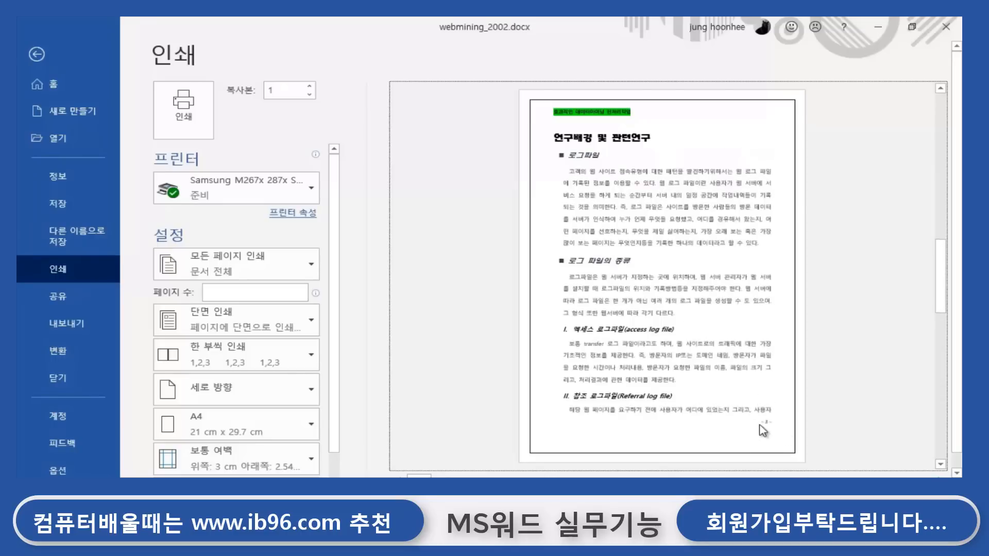
pyautogui.scroll(-2, 710, 242)
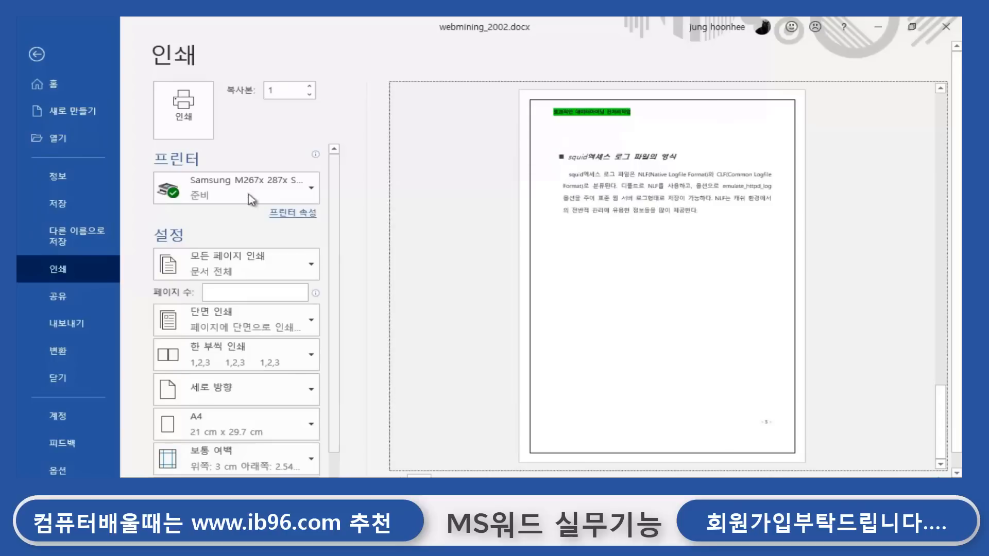
pyautogui.click(36, 53)
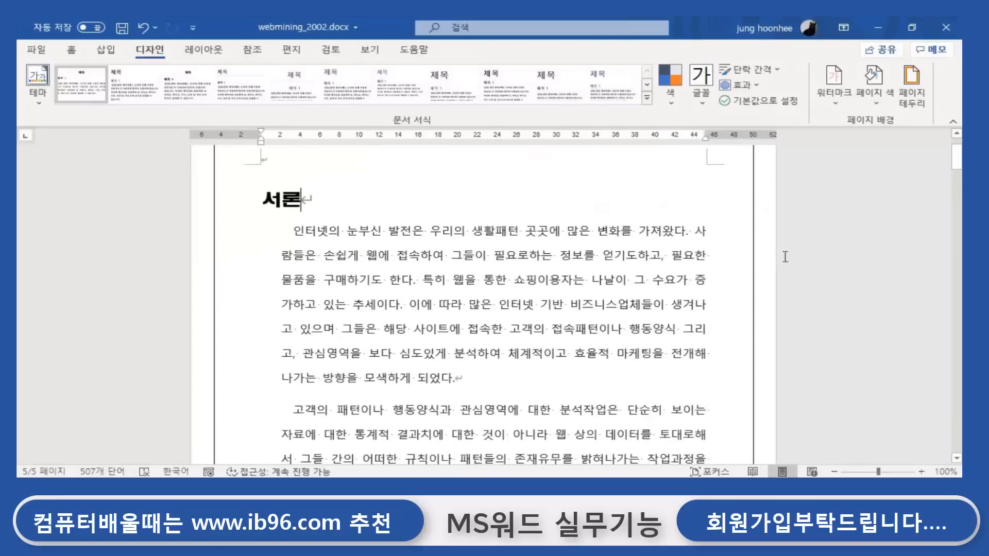
# Open the page border settings, try the shadow (그림자) and 3-D (3차원) settings, and switch back to box (상자).
pyautogui.click(913, 88)
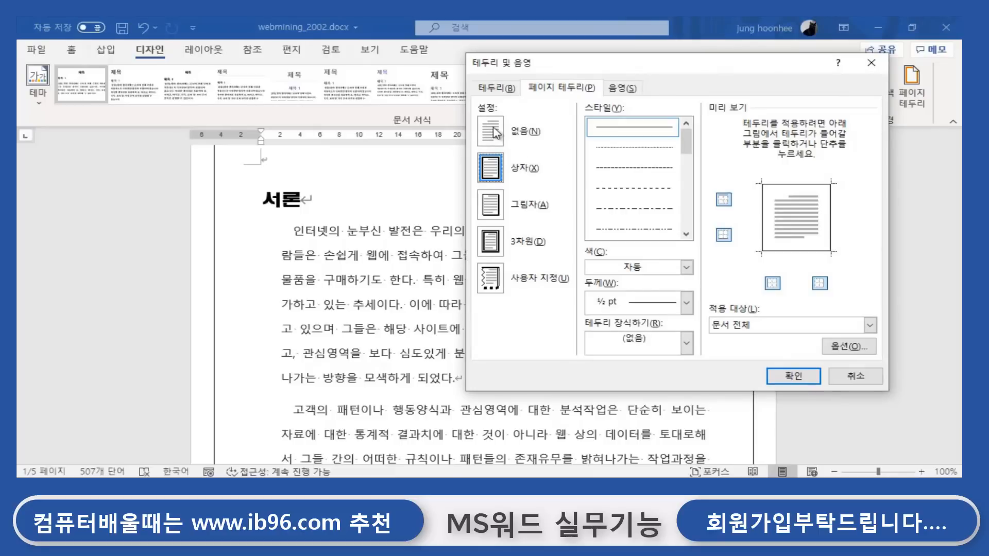
pyautogui.click(492, 214)
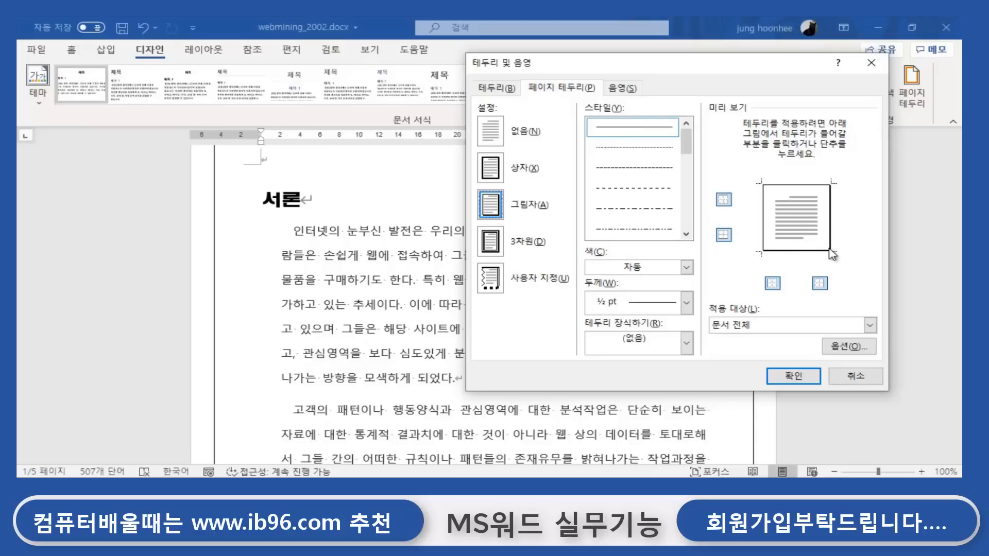
pyautogui.click(514, 248)
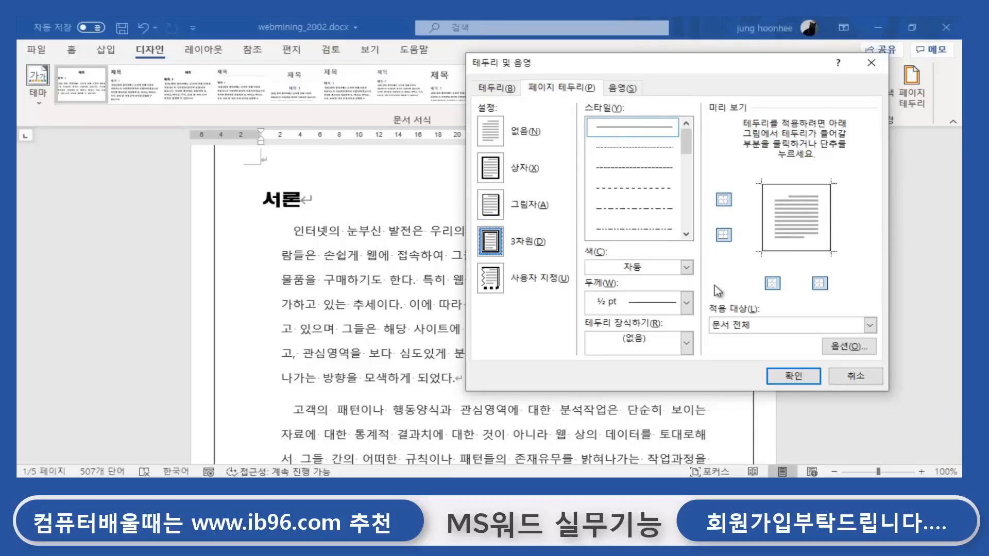
pyautogui.click(488, 175)
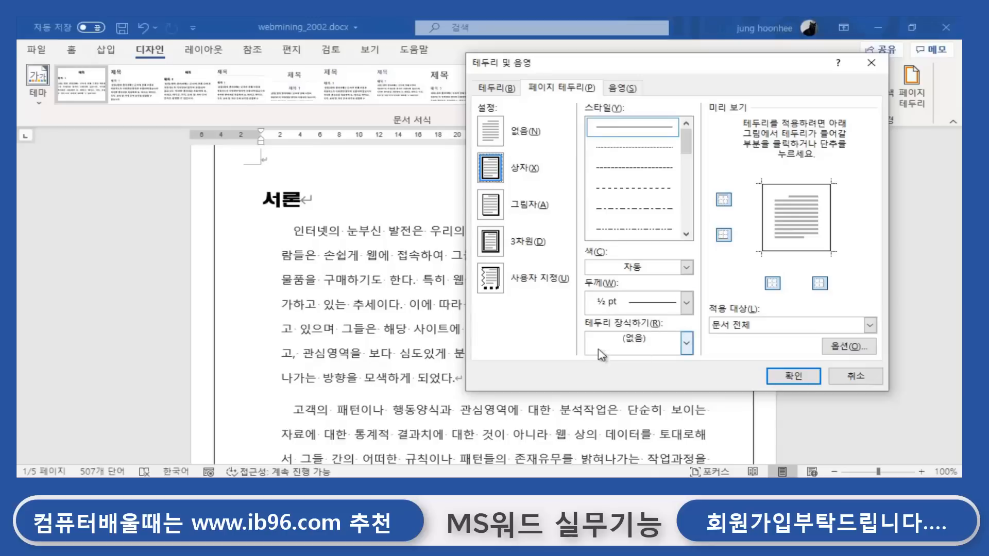
# Try the red fruit and the slanted green border art designs for the page border.
pyautogui.click(687, 343)
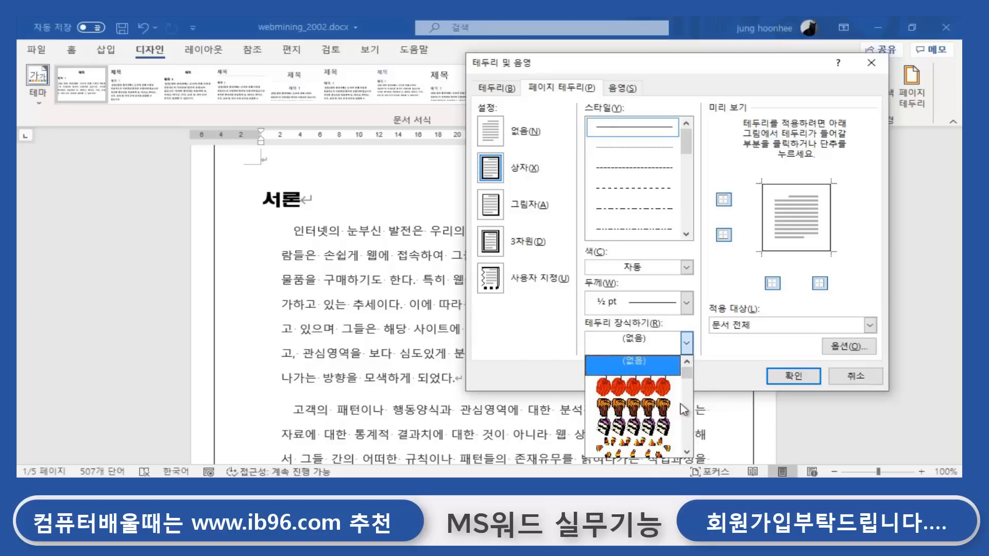
pyautogui.scroll(-2, 670, 423)
pyautogui.scroll(2, 671, 431)
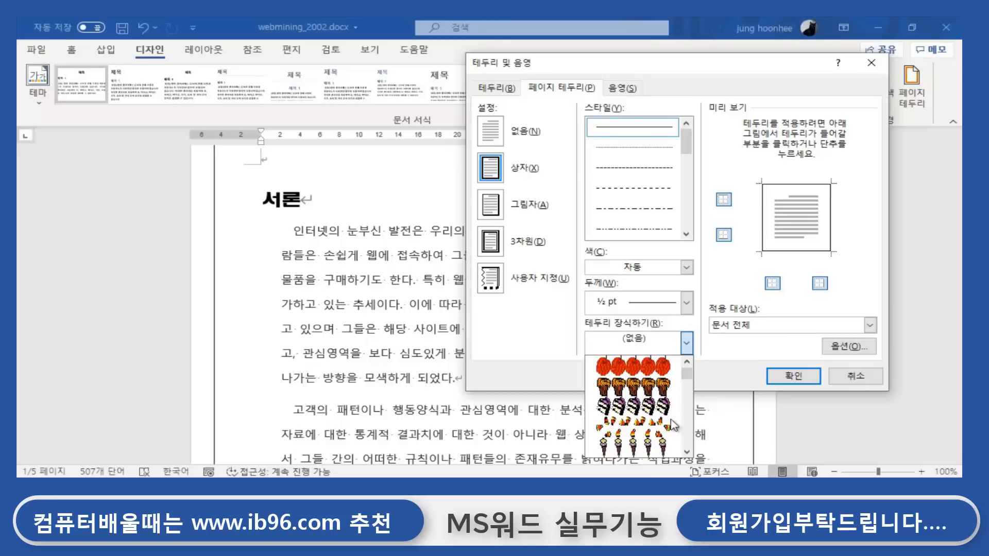
pyautogui.click(639, 366)
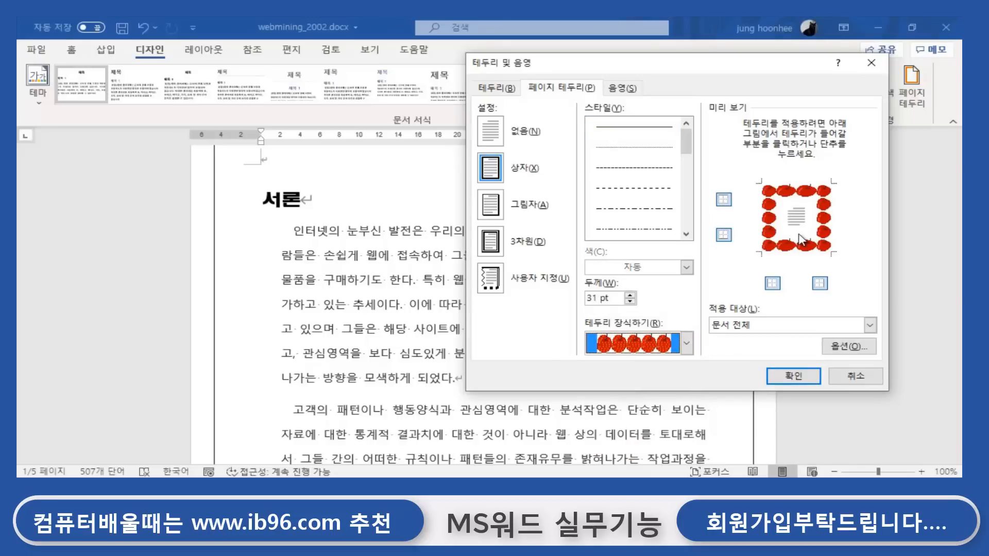
pyautogui.click(687, 343)
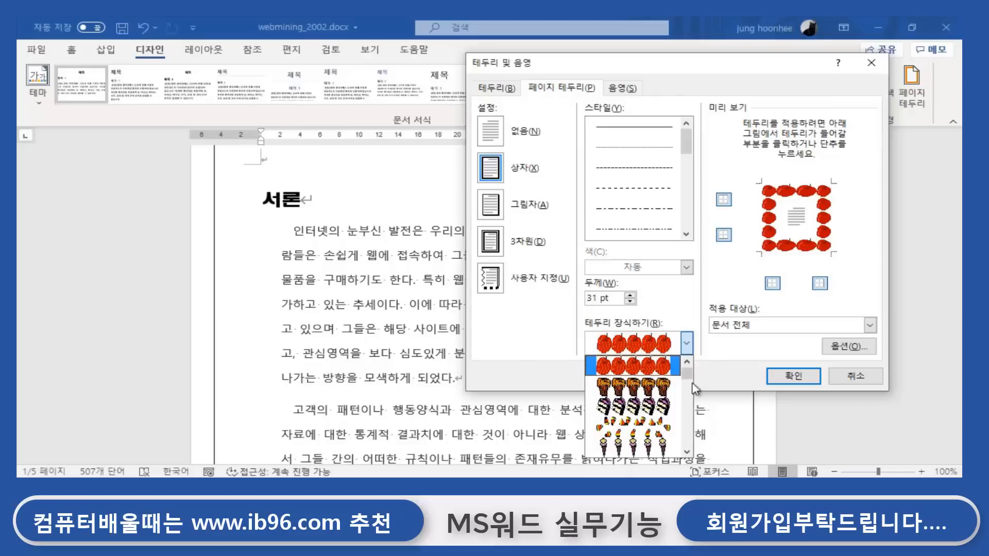
pyautogui.scroll(-1, 684, 427)
pyautogui.scroll(-1, 683, 426)
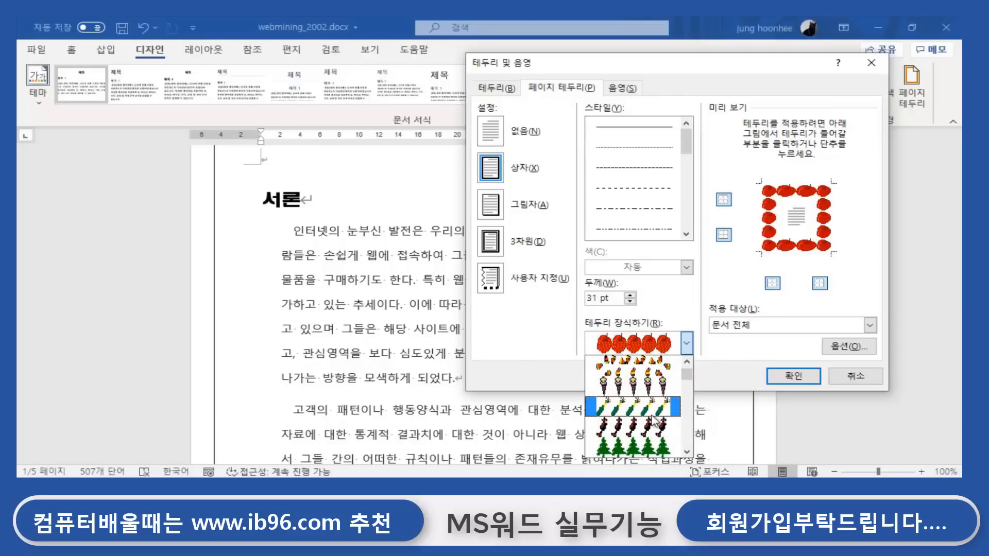
pyautogui.click(653, 412)
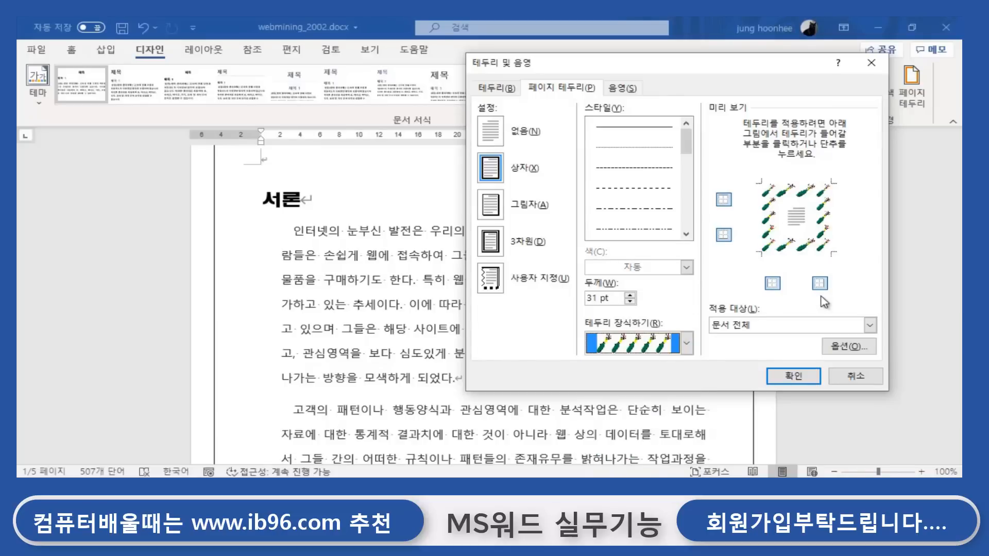
# Apply the green pine tree border art to the whole document and check it on the first two pages.
pyautogui.click(687, 345)
pyautogui.scroll(-3, 686, 412)
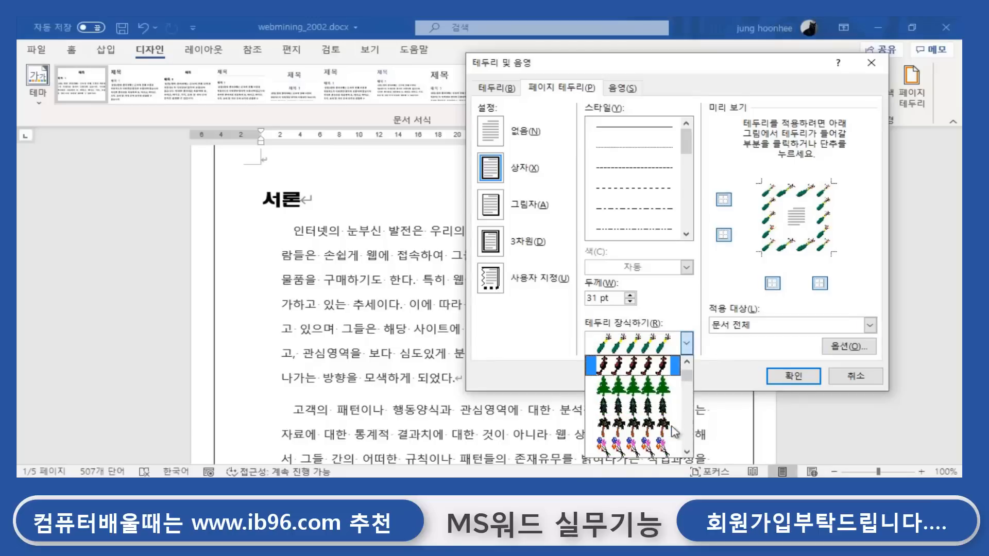
pyautogui.click(654, 376)
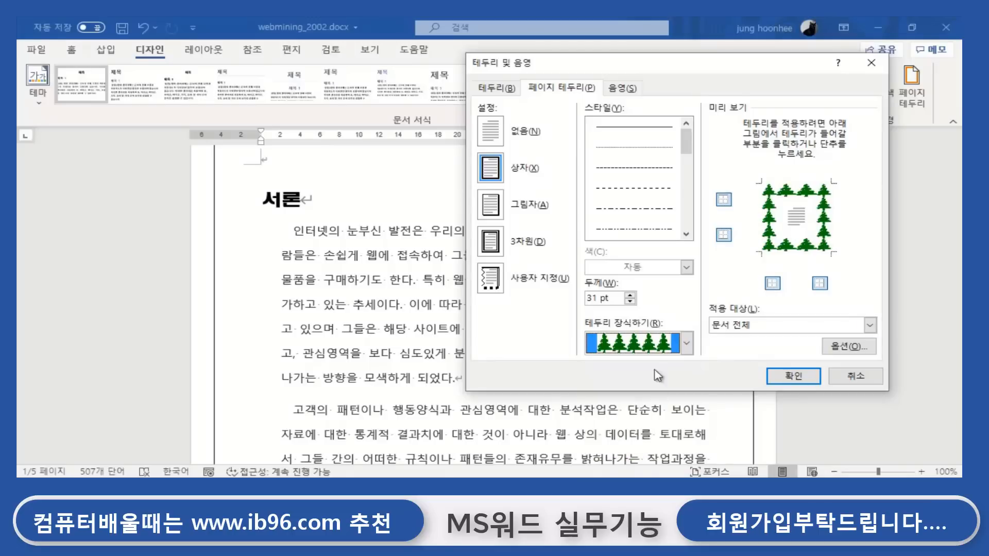
pyautogui.click(798, 377)
pyautogui.scroll(3, 705, 410)
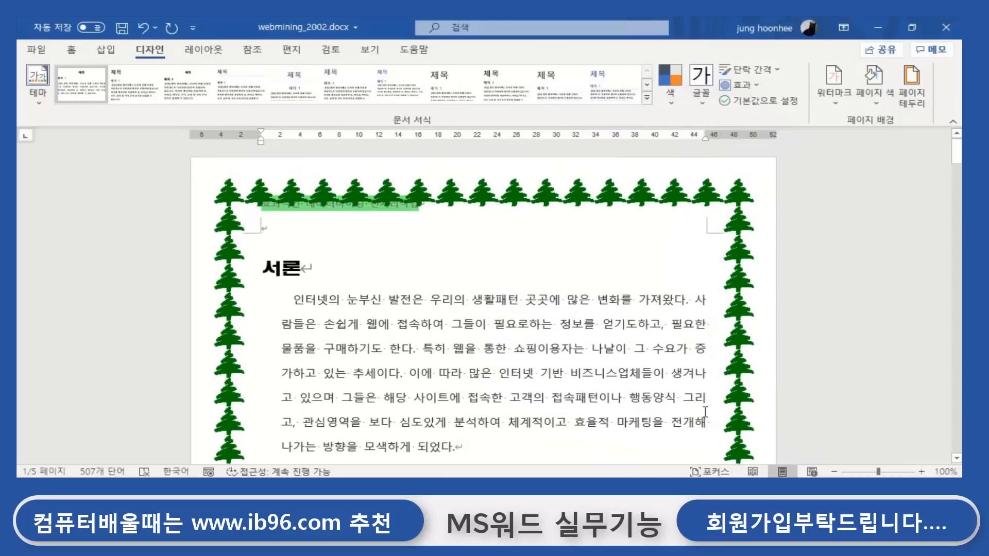
pyautogui.scroll(-3, 705, 411)
pyautogui.scroll(-20, 705, 411)
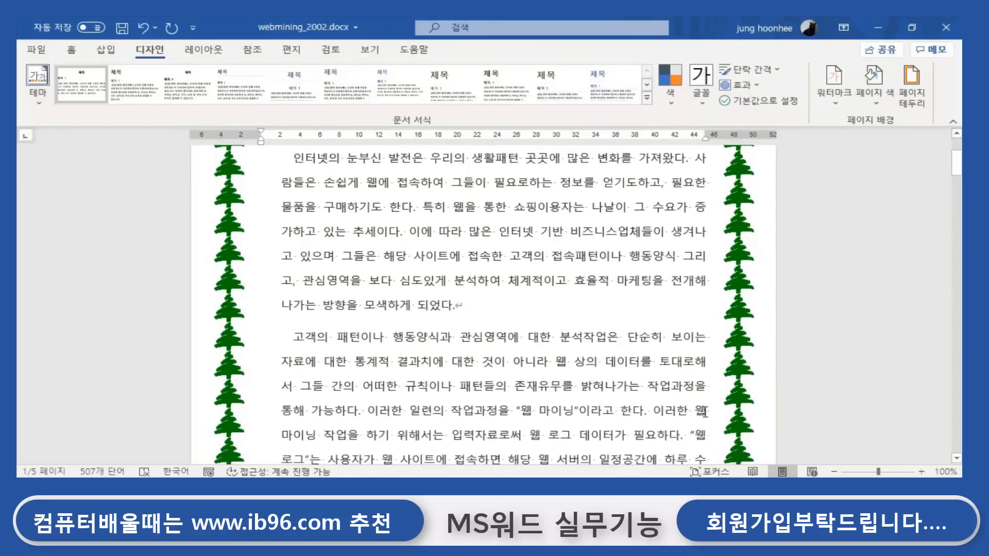
pyautogui.scroll(-20, 705, 441)
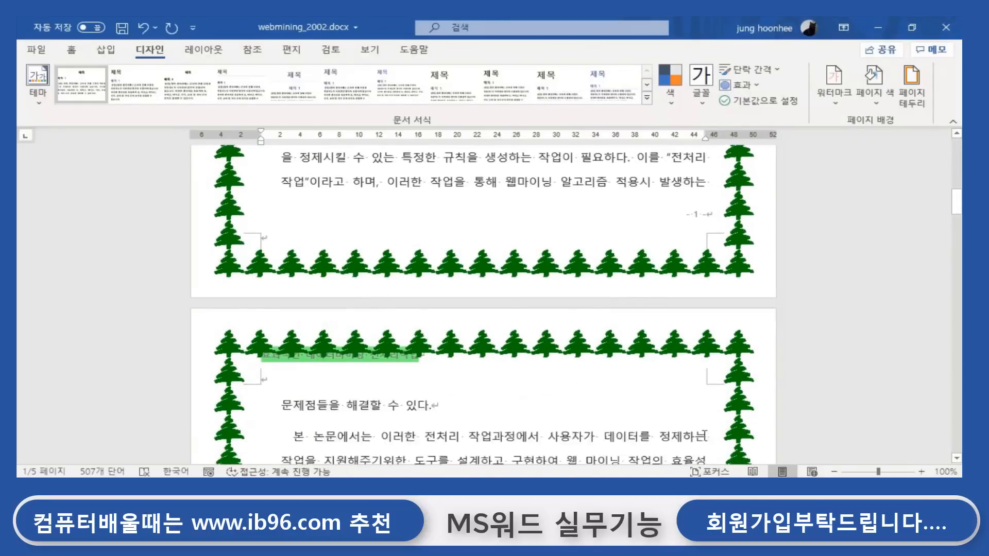
pyautogui.scroll(-10, 700, 453)
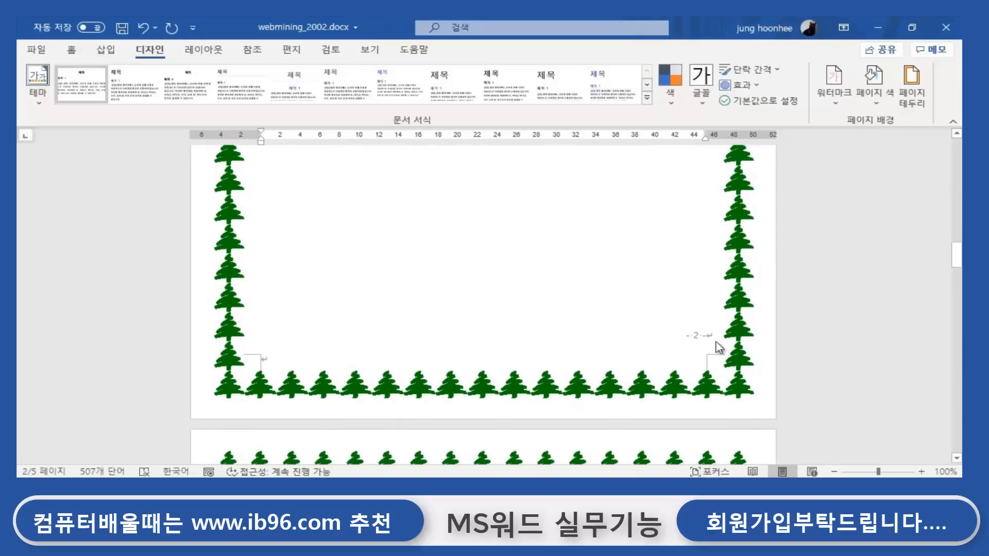
# Enlarge the view to 120% and examine the tree border, header and page numbers on the first three pages.
pyautogui.click(922, 472)
pyautogui.click(922, 472)
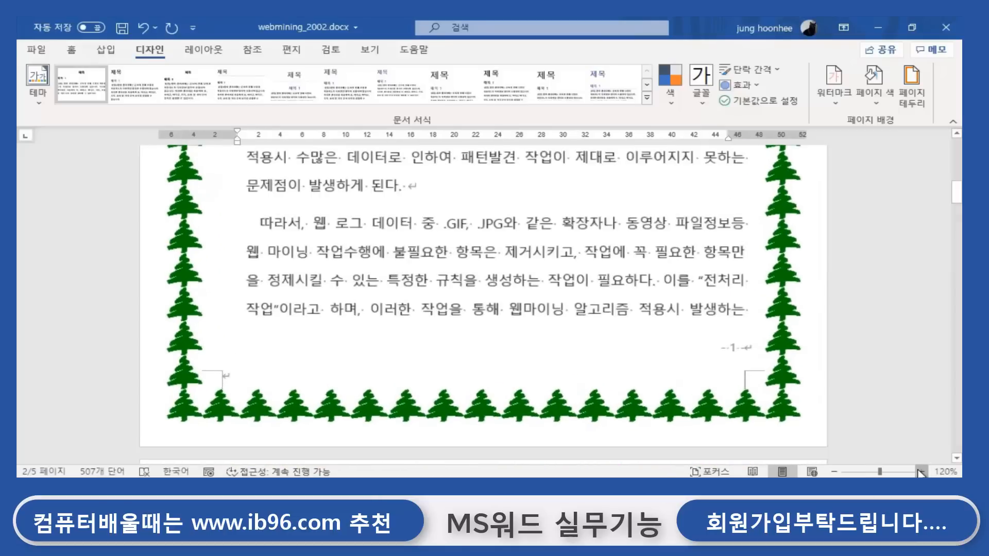
pyautogui.scroll(-10, 746, 362)
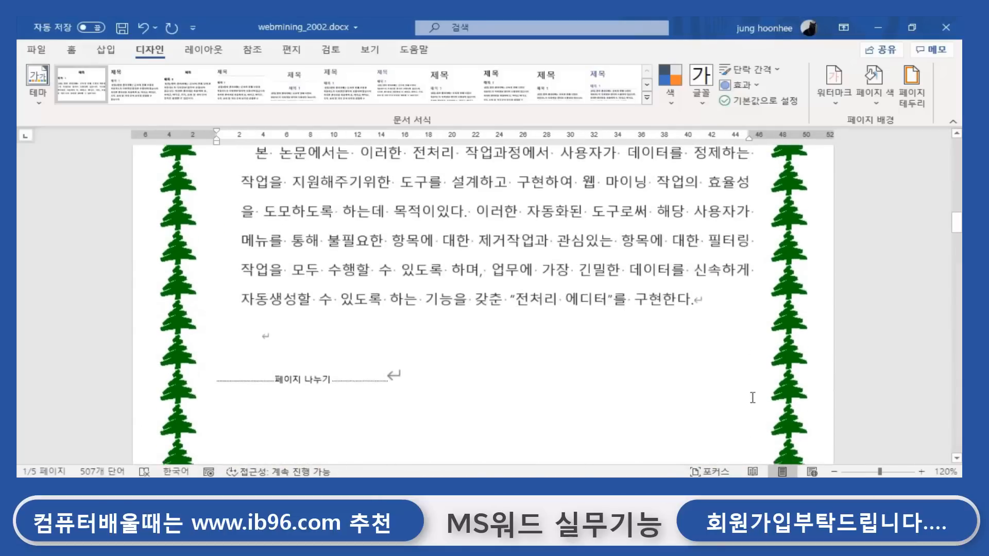
pyautogui.scroll(-1, 747, 382)
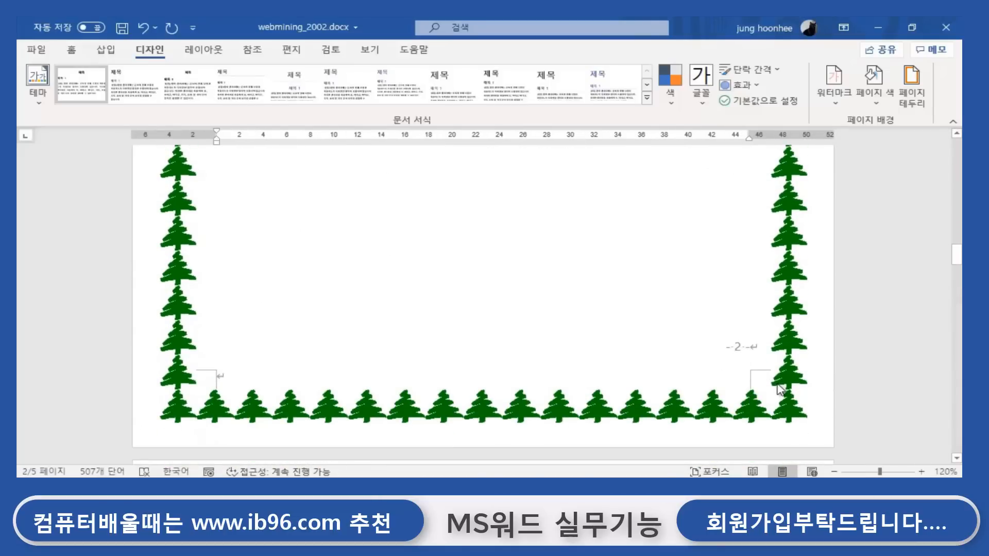
pyautogui.scroll(-10, 780, 389)
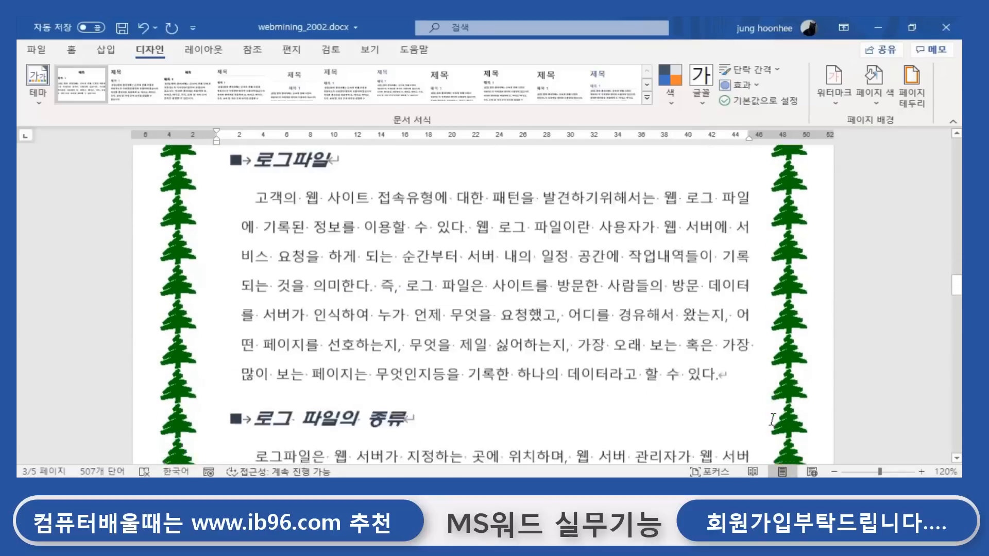
pyautogui.scroll(15, 772, 420)
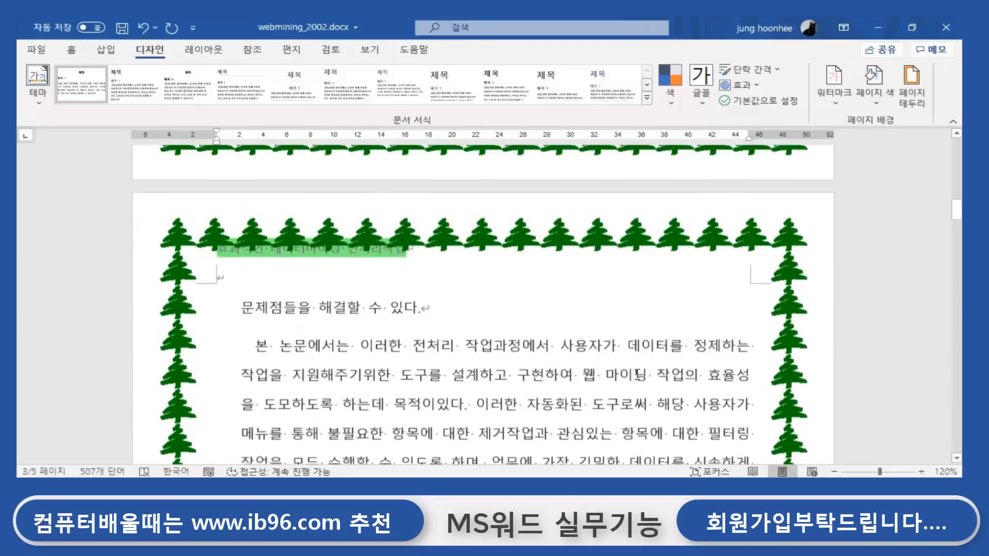
pyautogui.scroll(15, 466, 366)
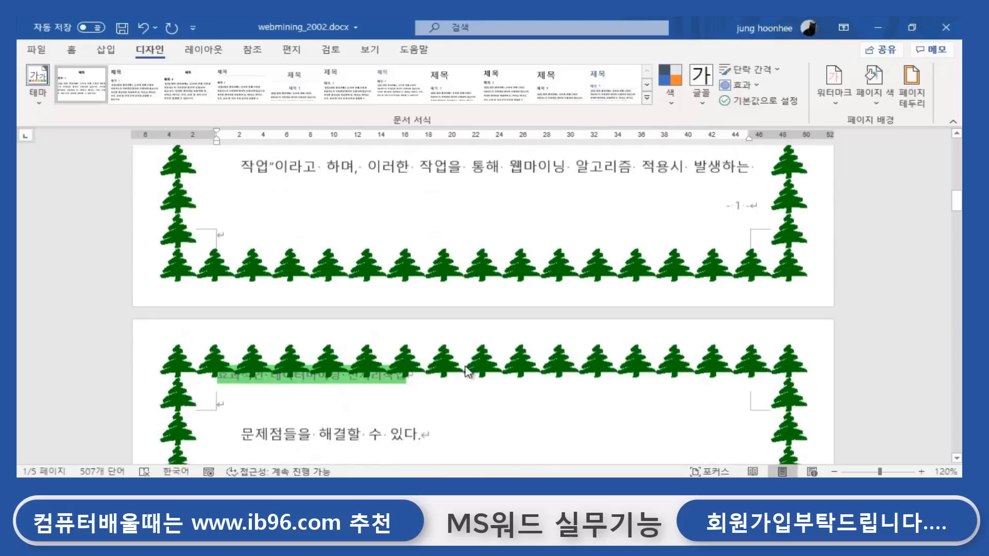
pyautogui.scroll(3, 466, 367)
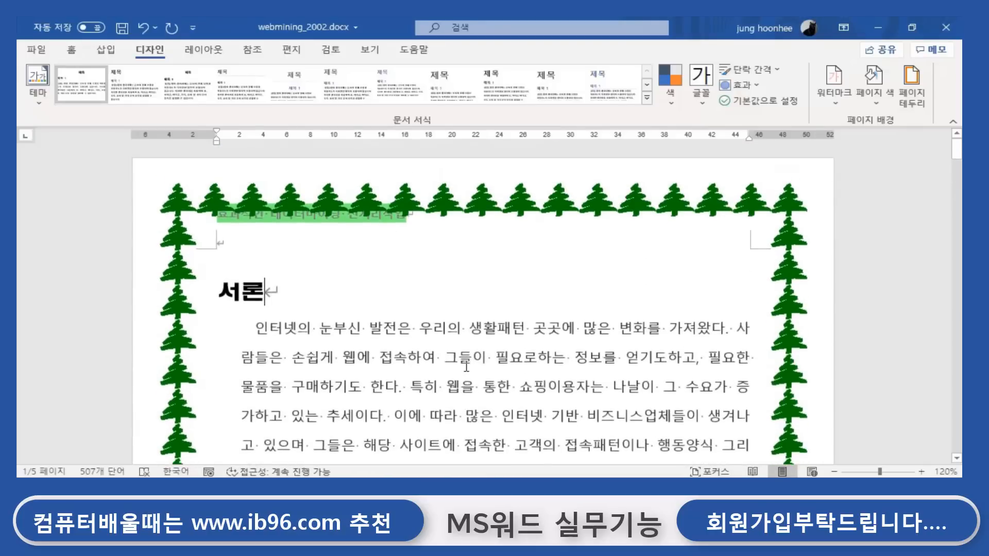
pyautogui.scroll(-10, 465, 374)
pyautogui.scroll(-4, 466, 379)
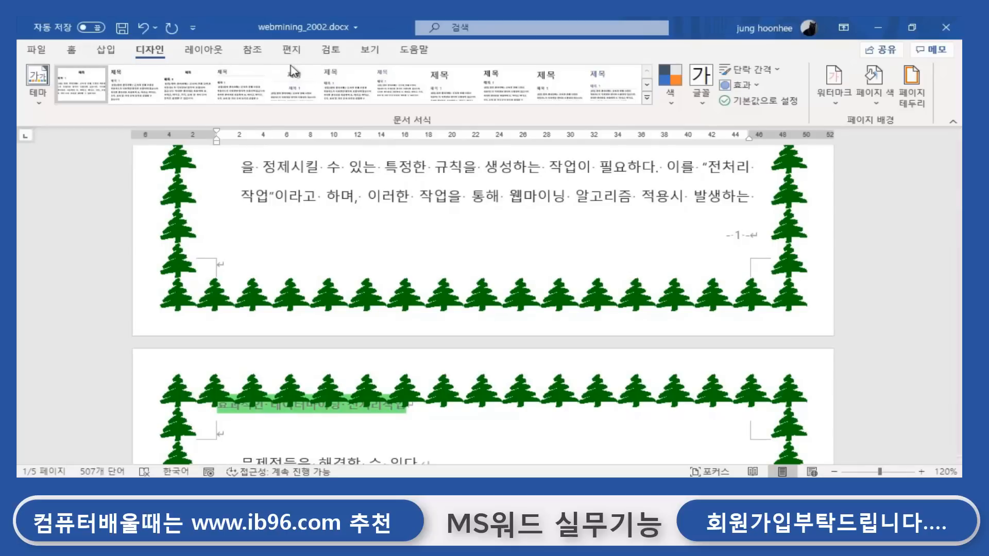
# Make the footer page number bold, close the footer and check the page numbers on the first two pages.
pyautogui.click(106, 50)
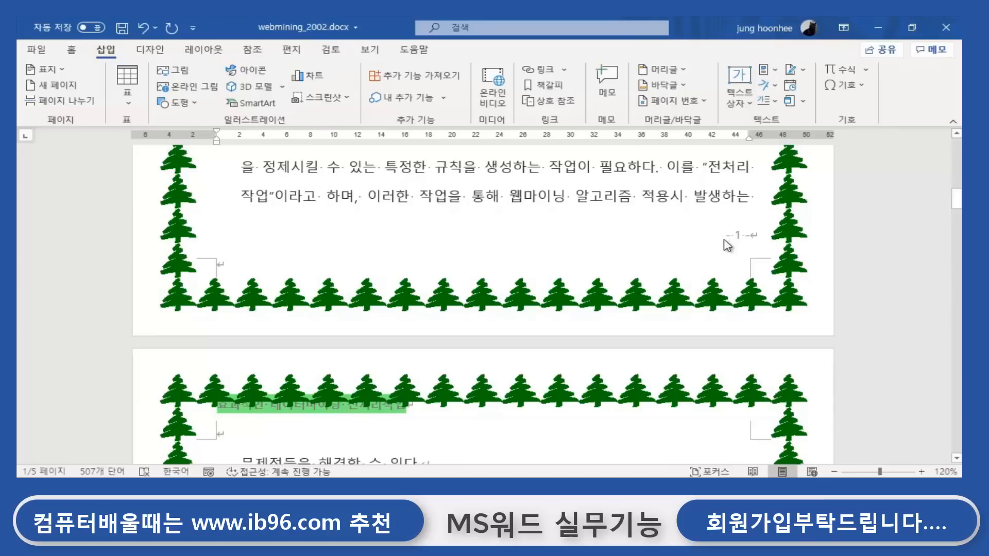
pyautogui.click(686, 87)
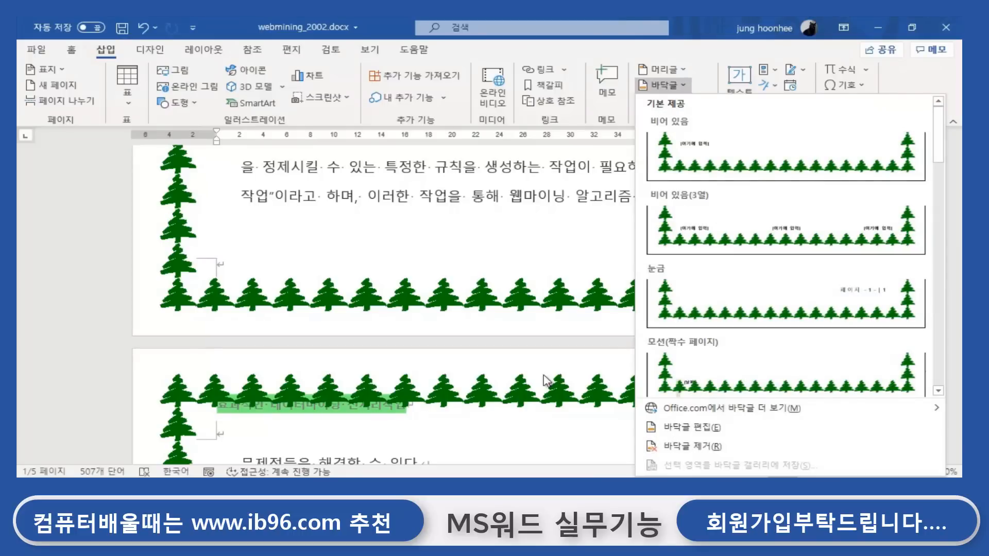
pyautogui.click(719, 428)
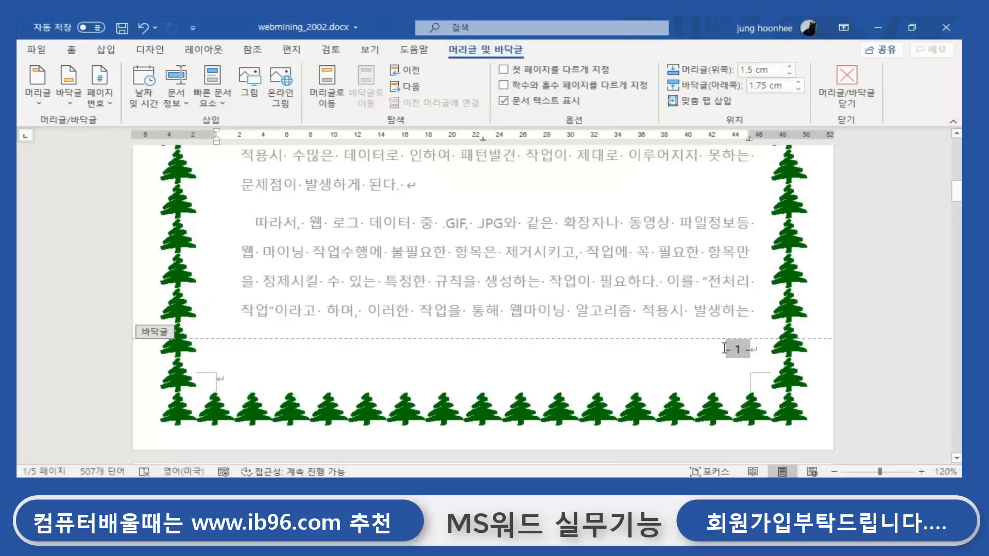
pyautogui.moveTo(724, 349); pyautogui.dragTo(753, 347)
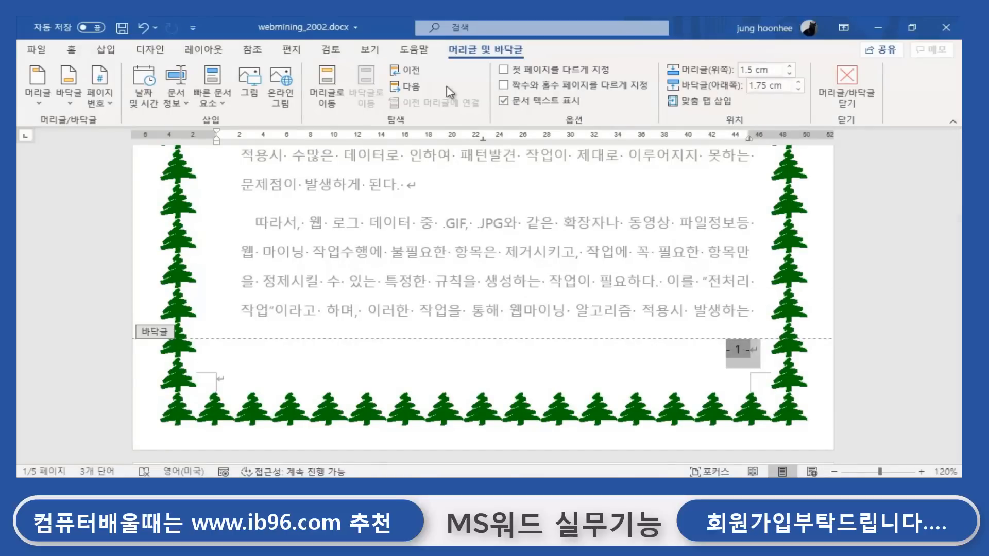
pyautogui.click(73, 56)
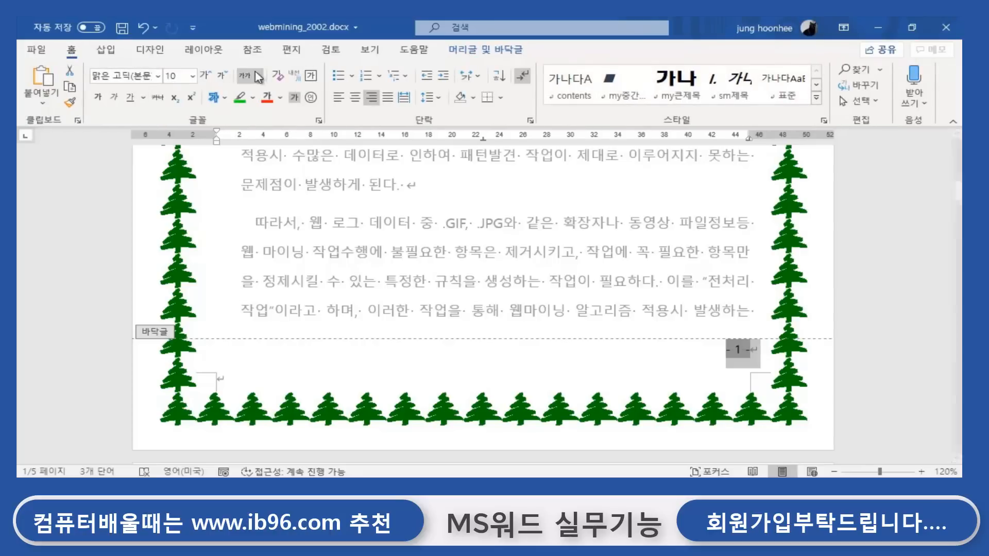
pyautogui.click(96, 99)
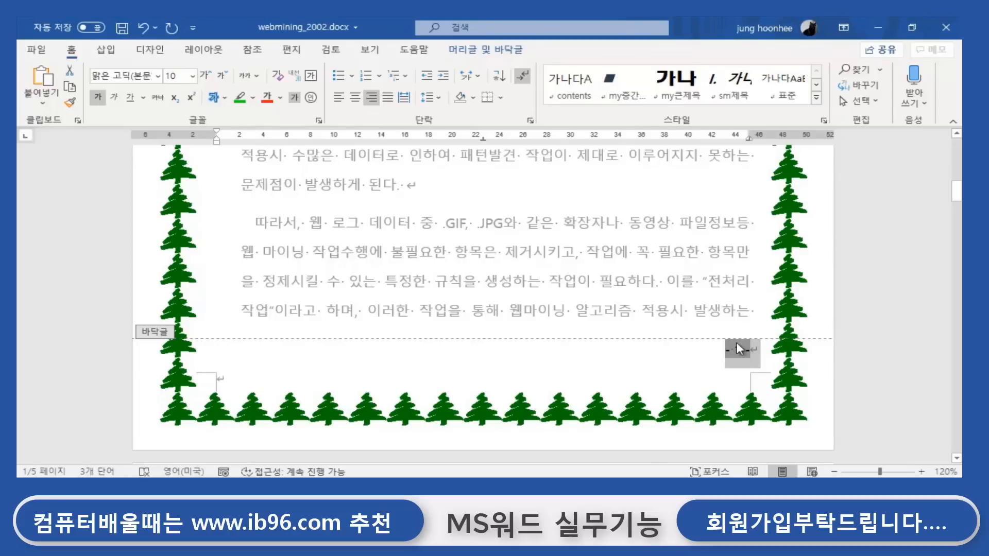
pyautogui.click(507, 51)
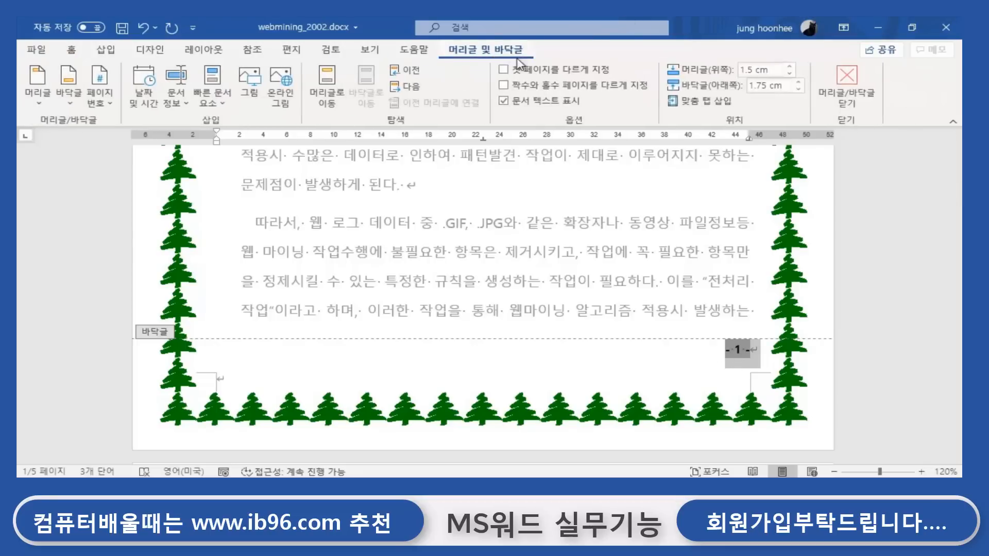
pyautogui.click(848, 89)
pyautogui.scroll(-15, 760, 306)
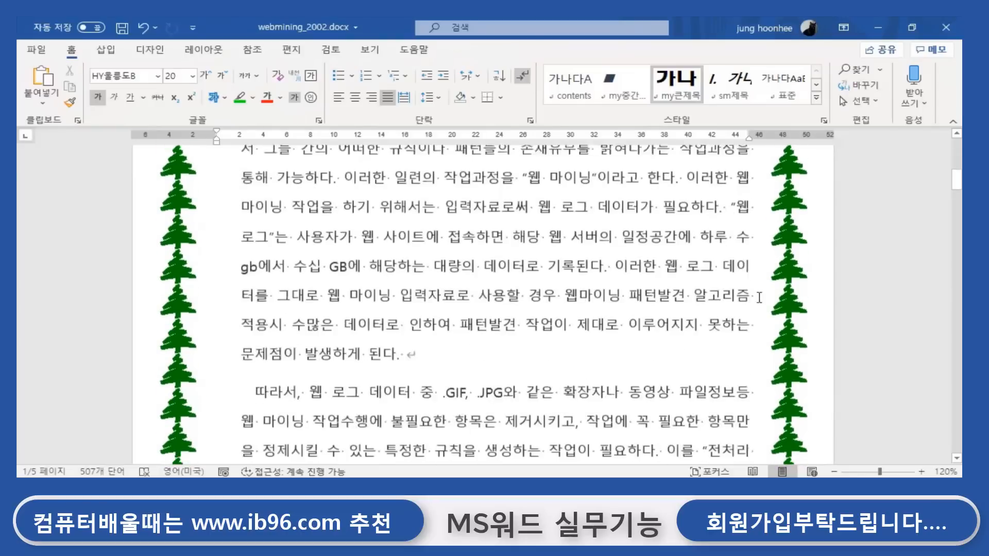
pyautogui.scroll(-11, 751, 289)
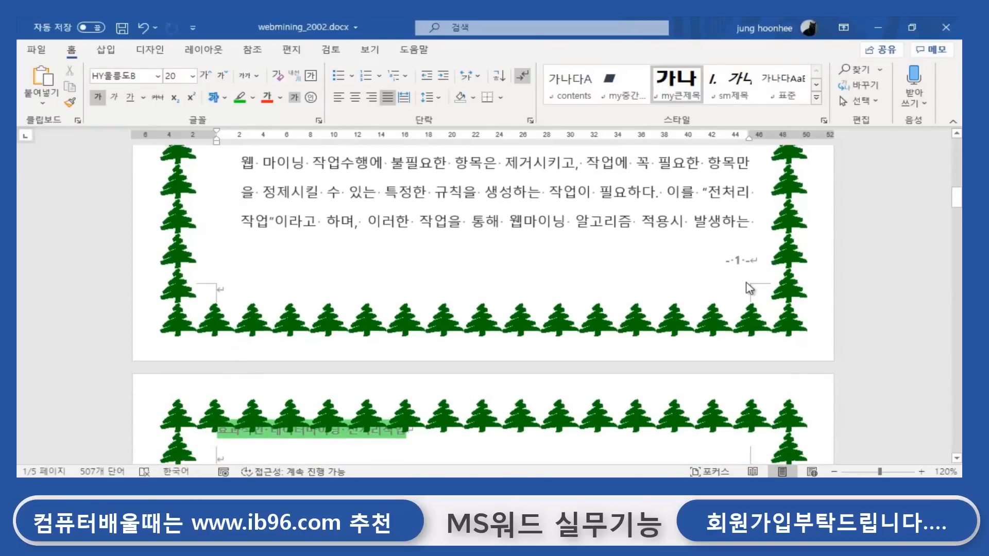
pyautogui.scroll(-8, 749, 332)
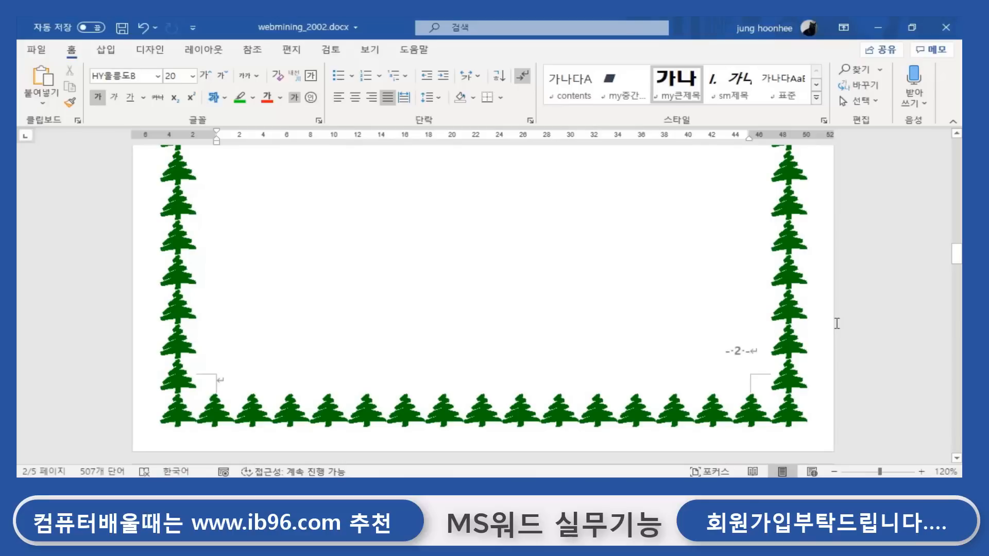
pyautogui.scroll(20, 736, 367)
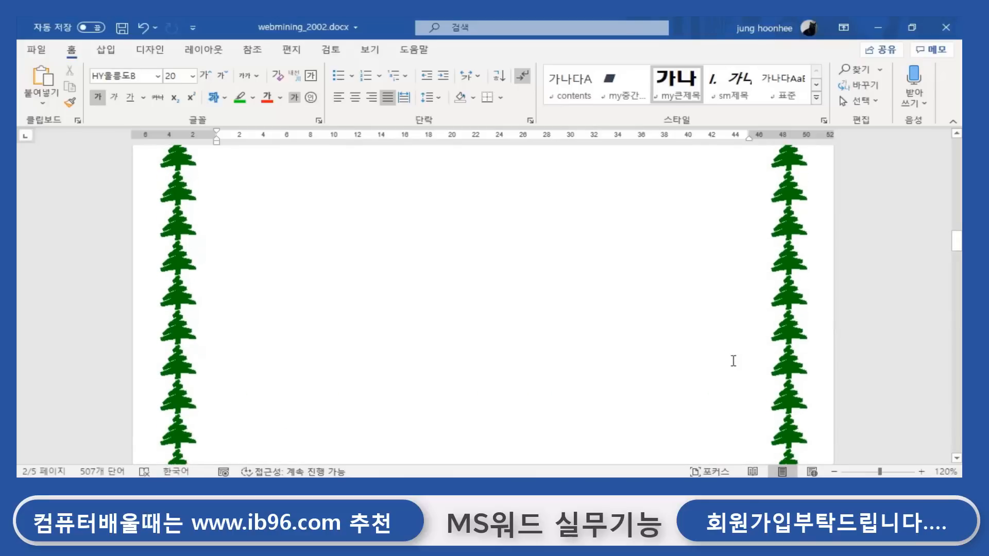
pyautogui.scroll(7, 734, 361)
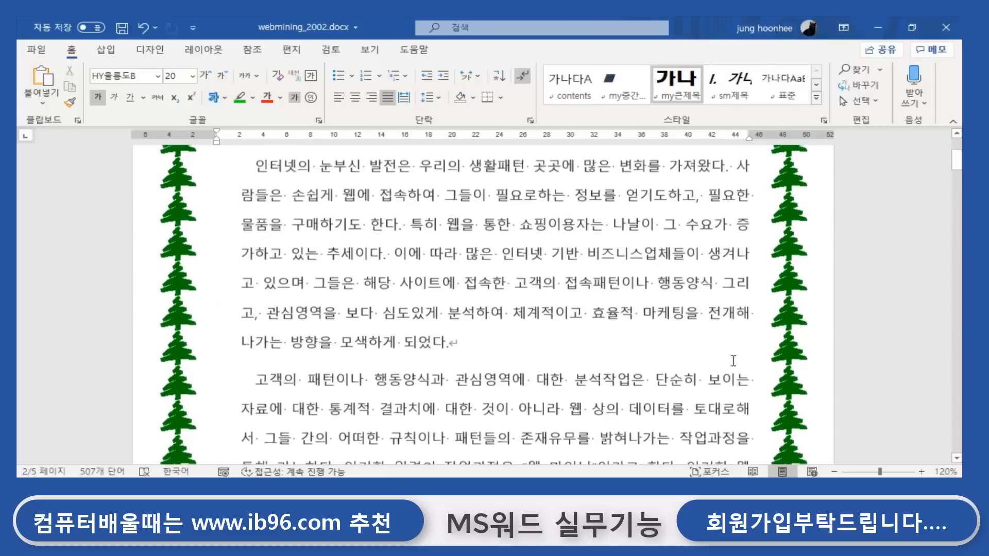